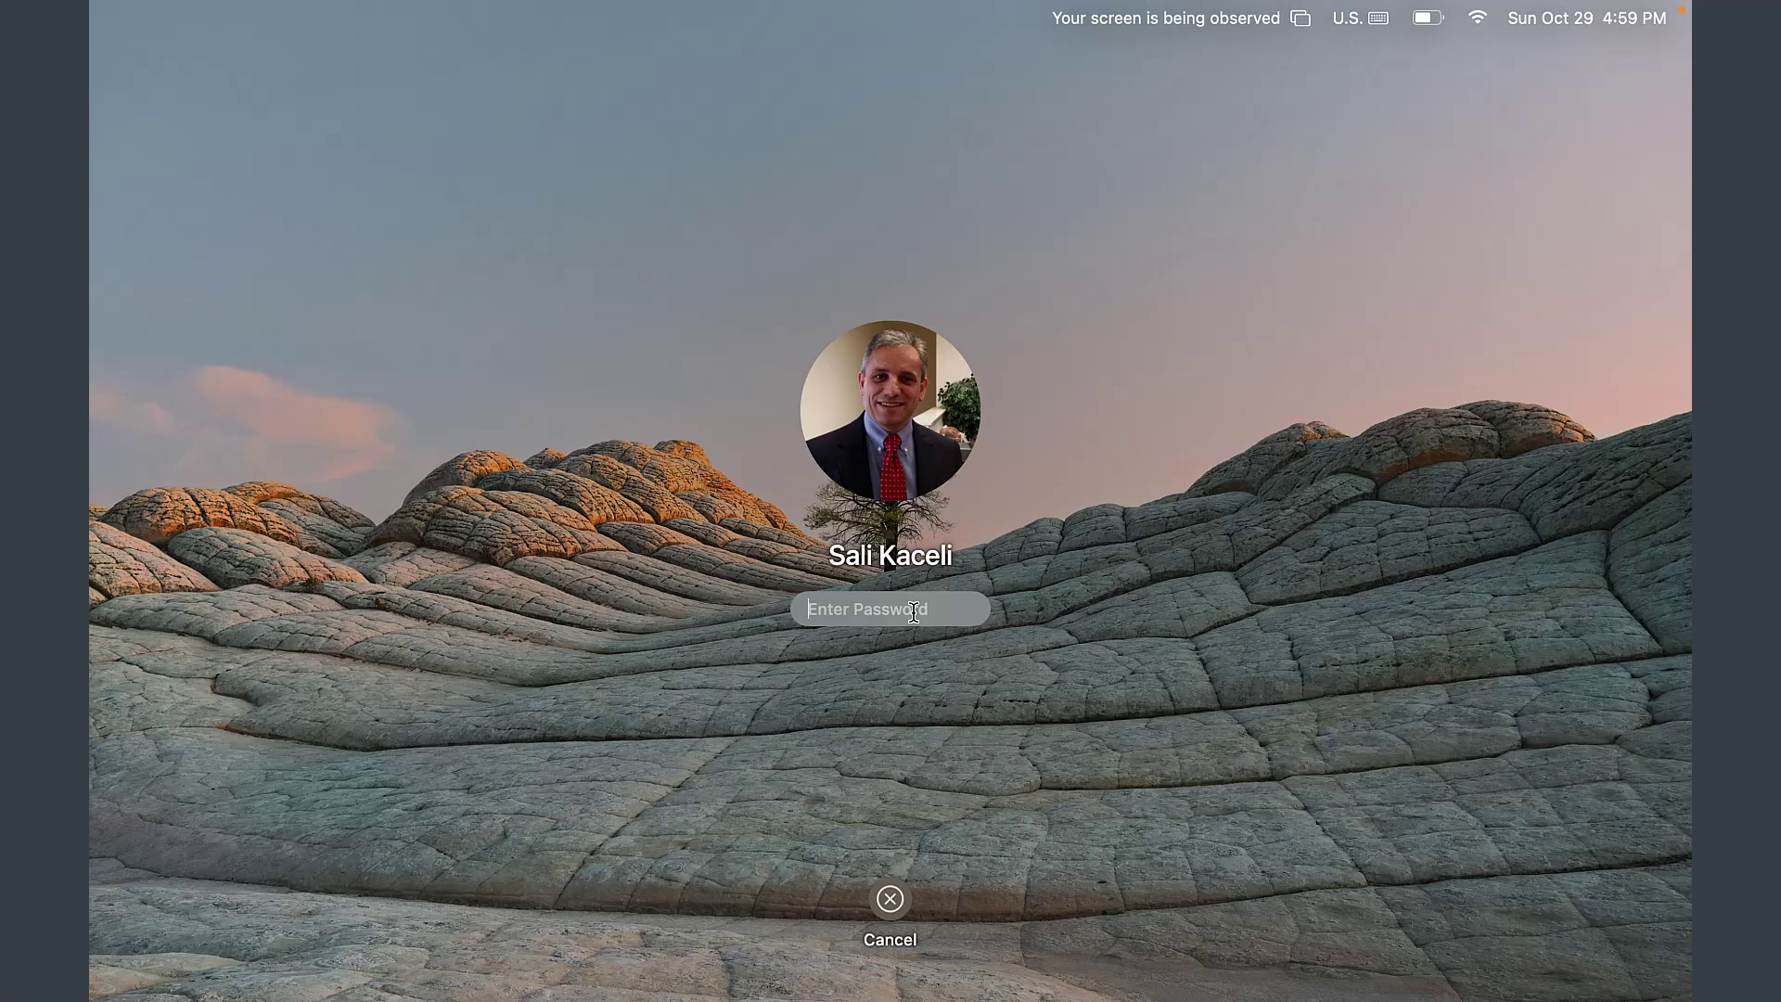
- Enter the account password at the macOS login screen to reach the desktop
type("••••••••••")
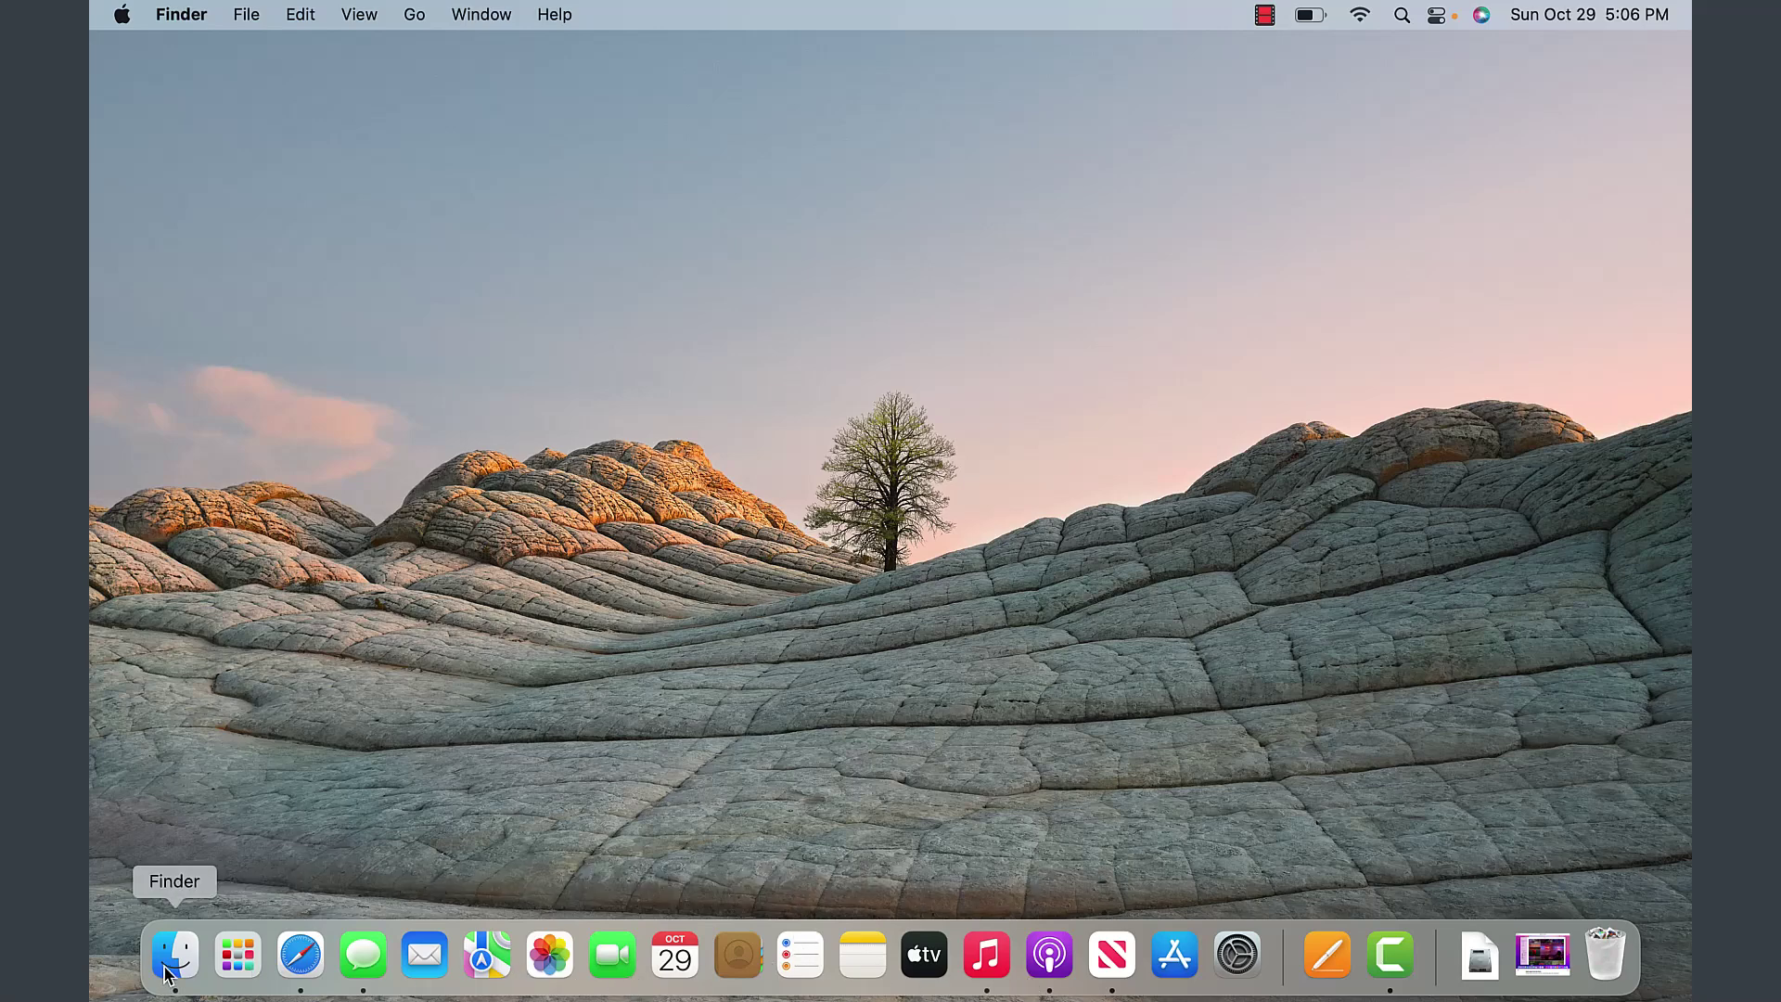
- Browse the Finder, File, Edit, View, Go, Window and Help menus, then launch Safari
left_click(163, 12)
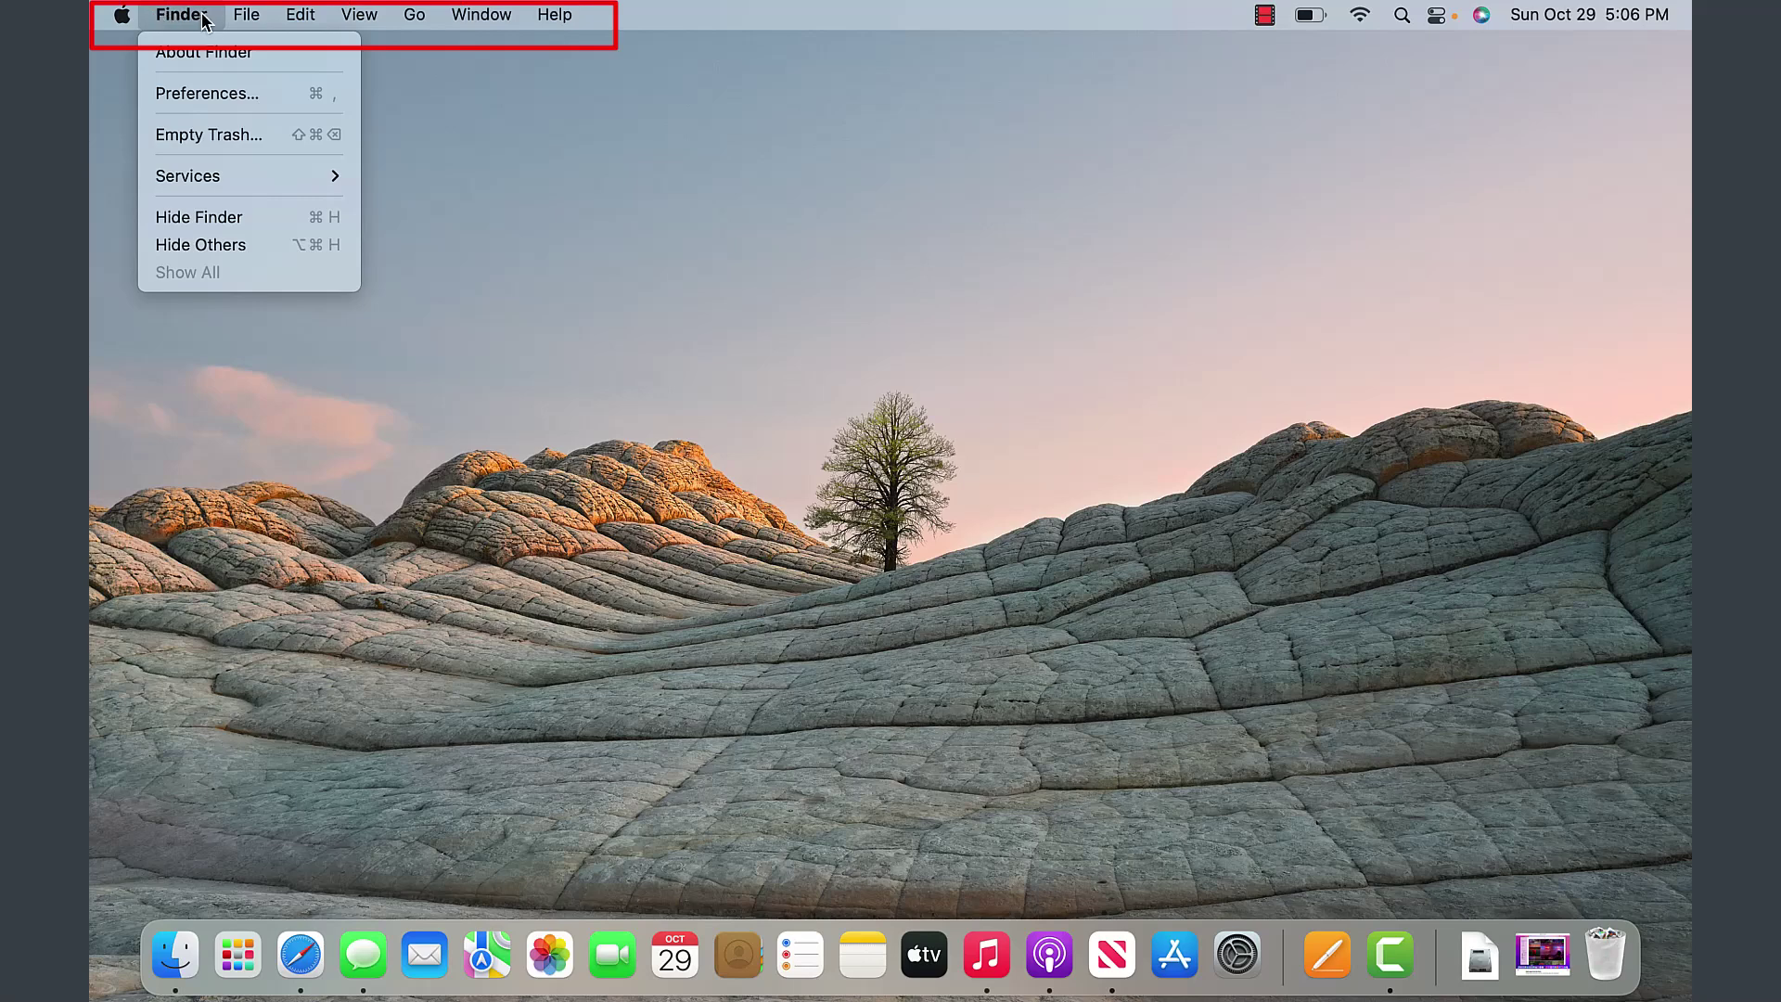
mouse_move(369, 19)
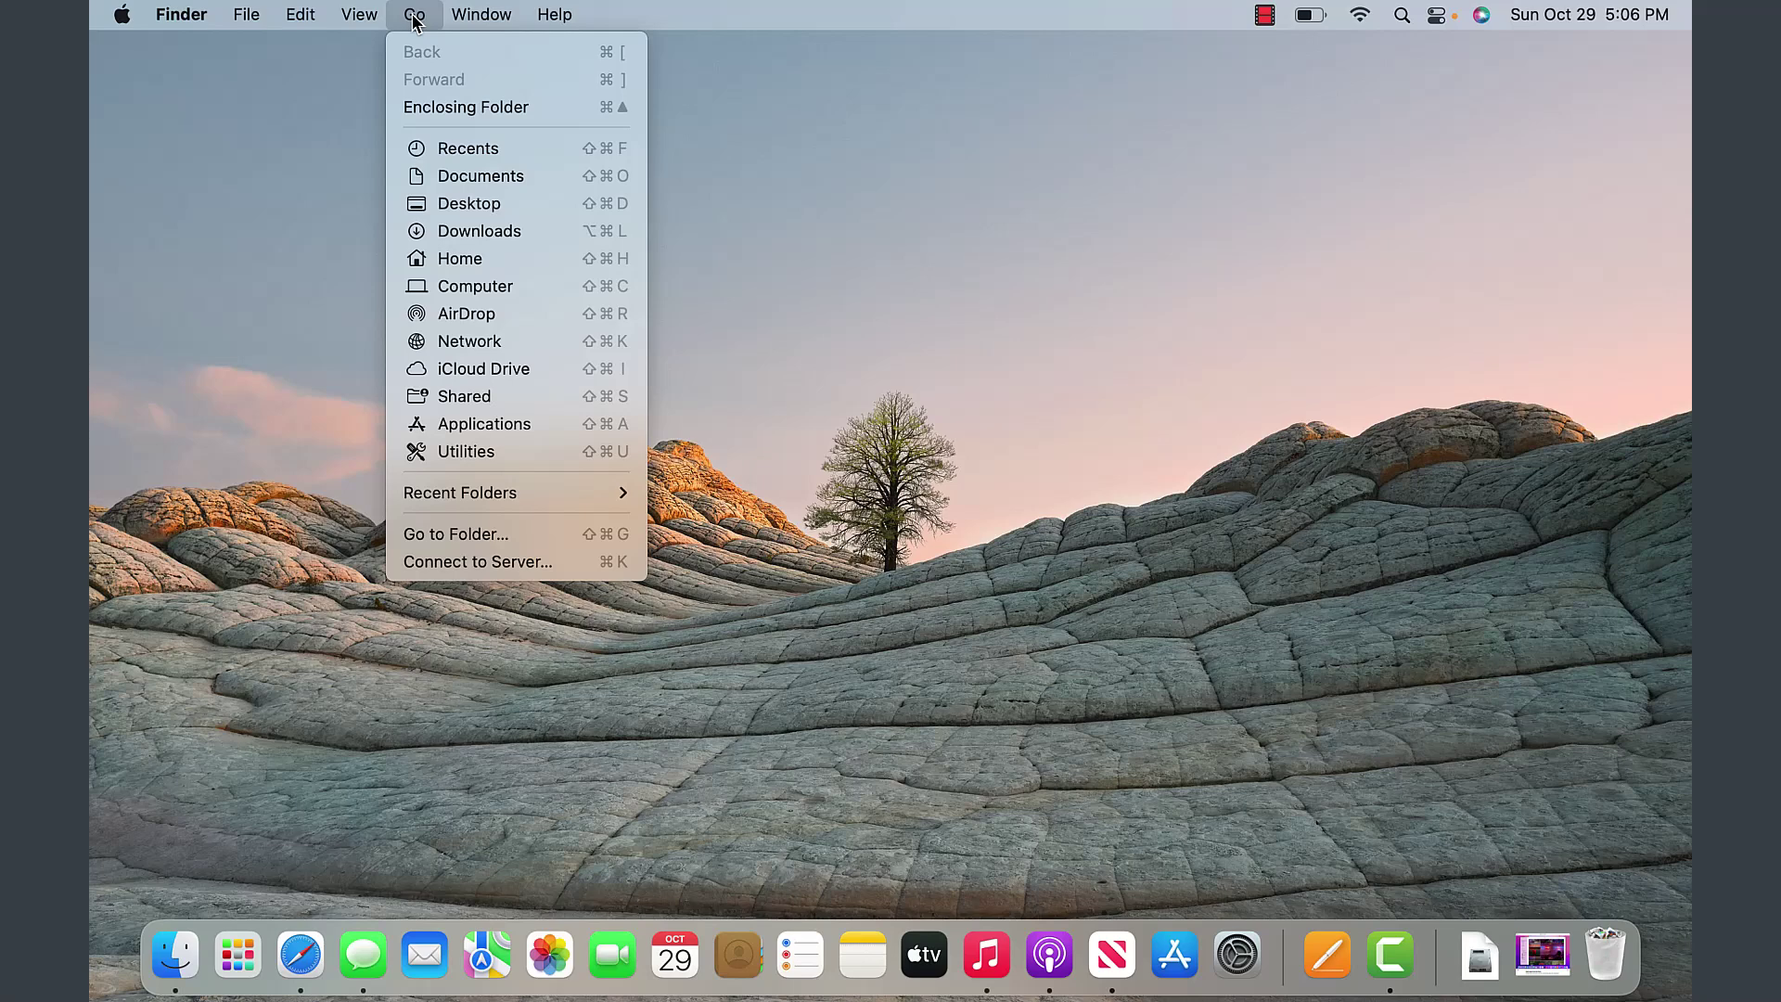
mouse_move(608, 37)
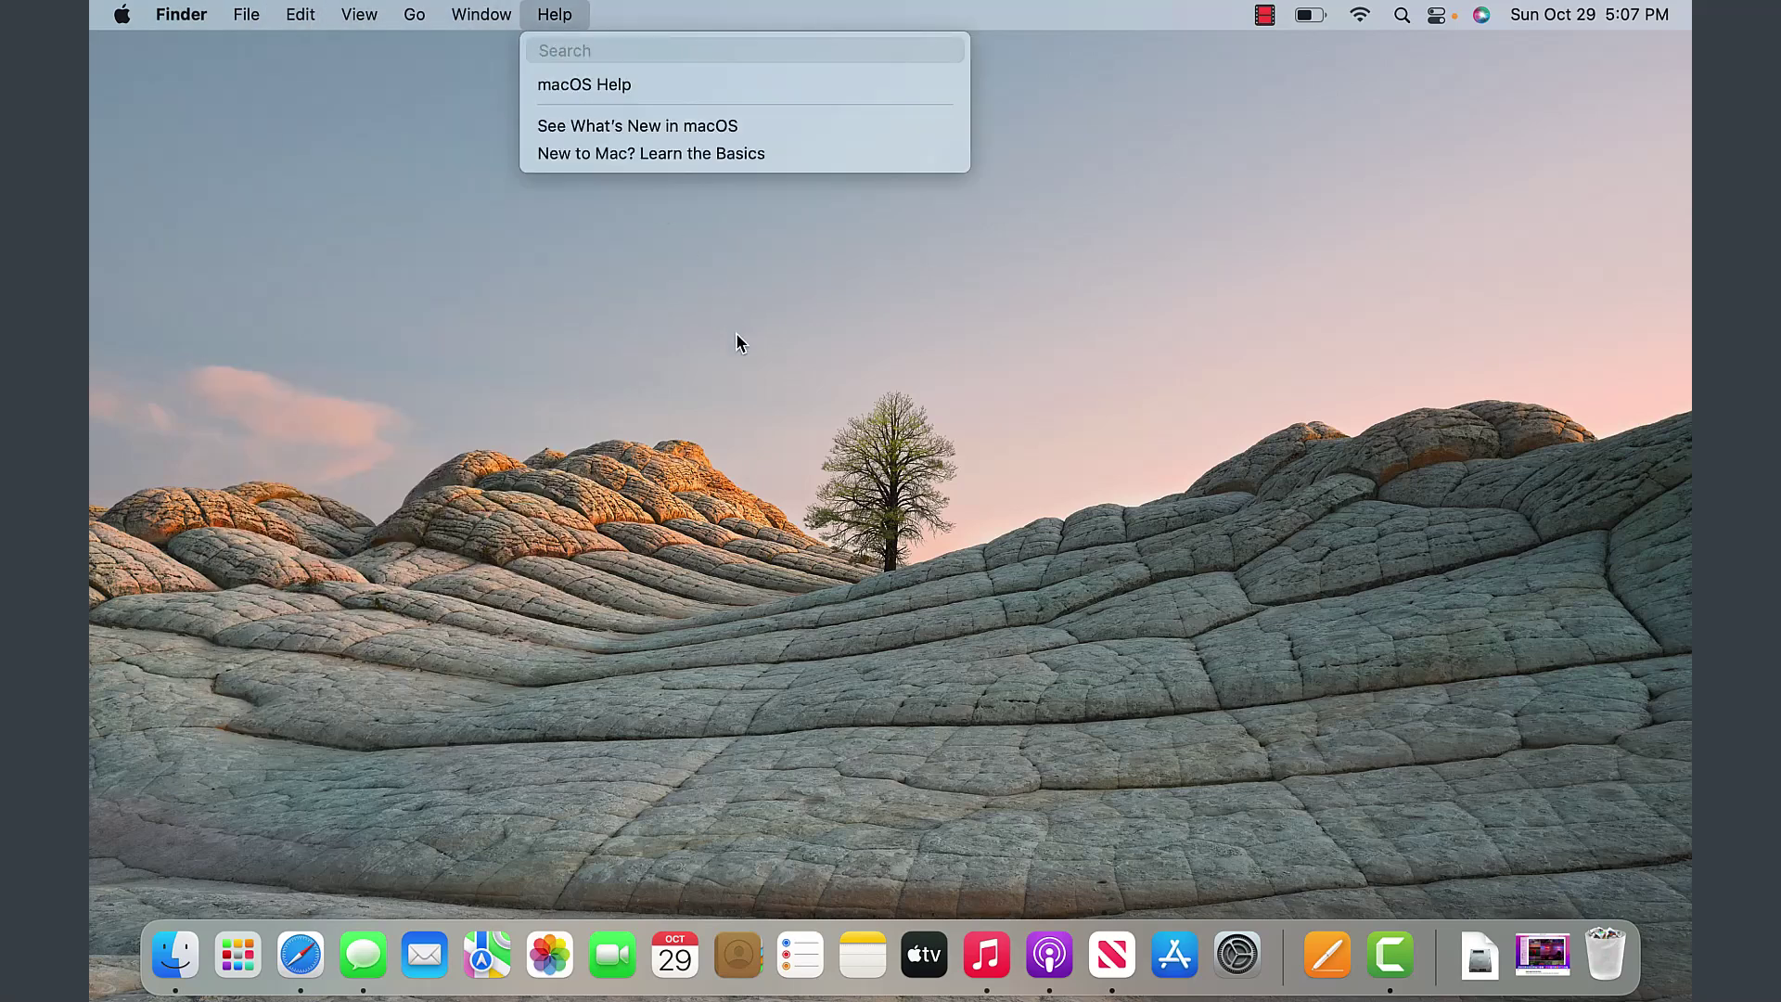
left_click(299, 965)
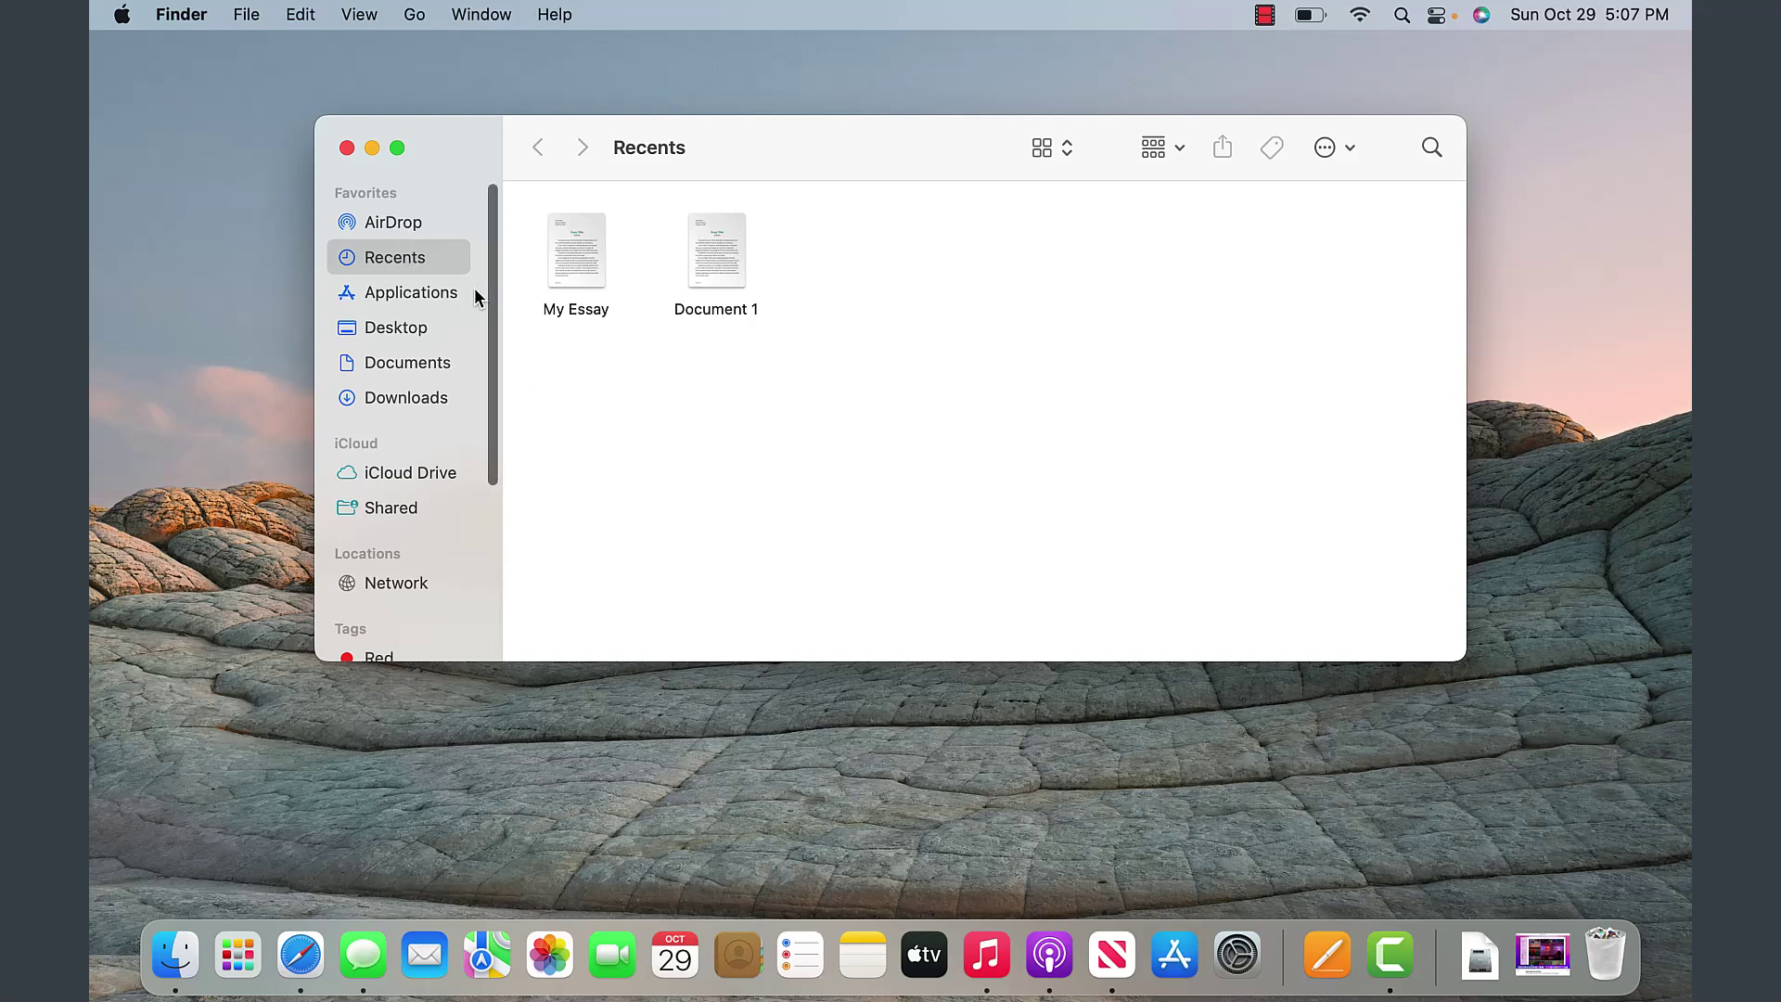
- Visit Applications, Desktop and Documents, ending in Downloads showing Camtasia.dmg
left_click(429, 293)
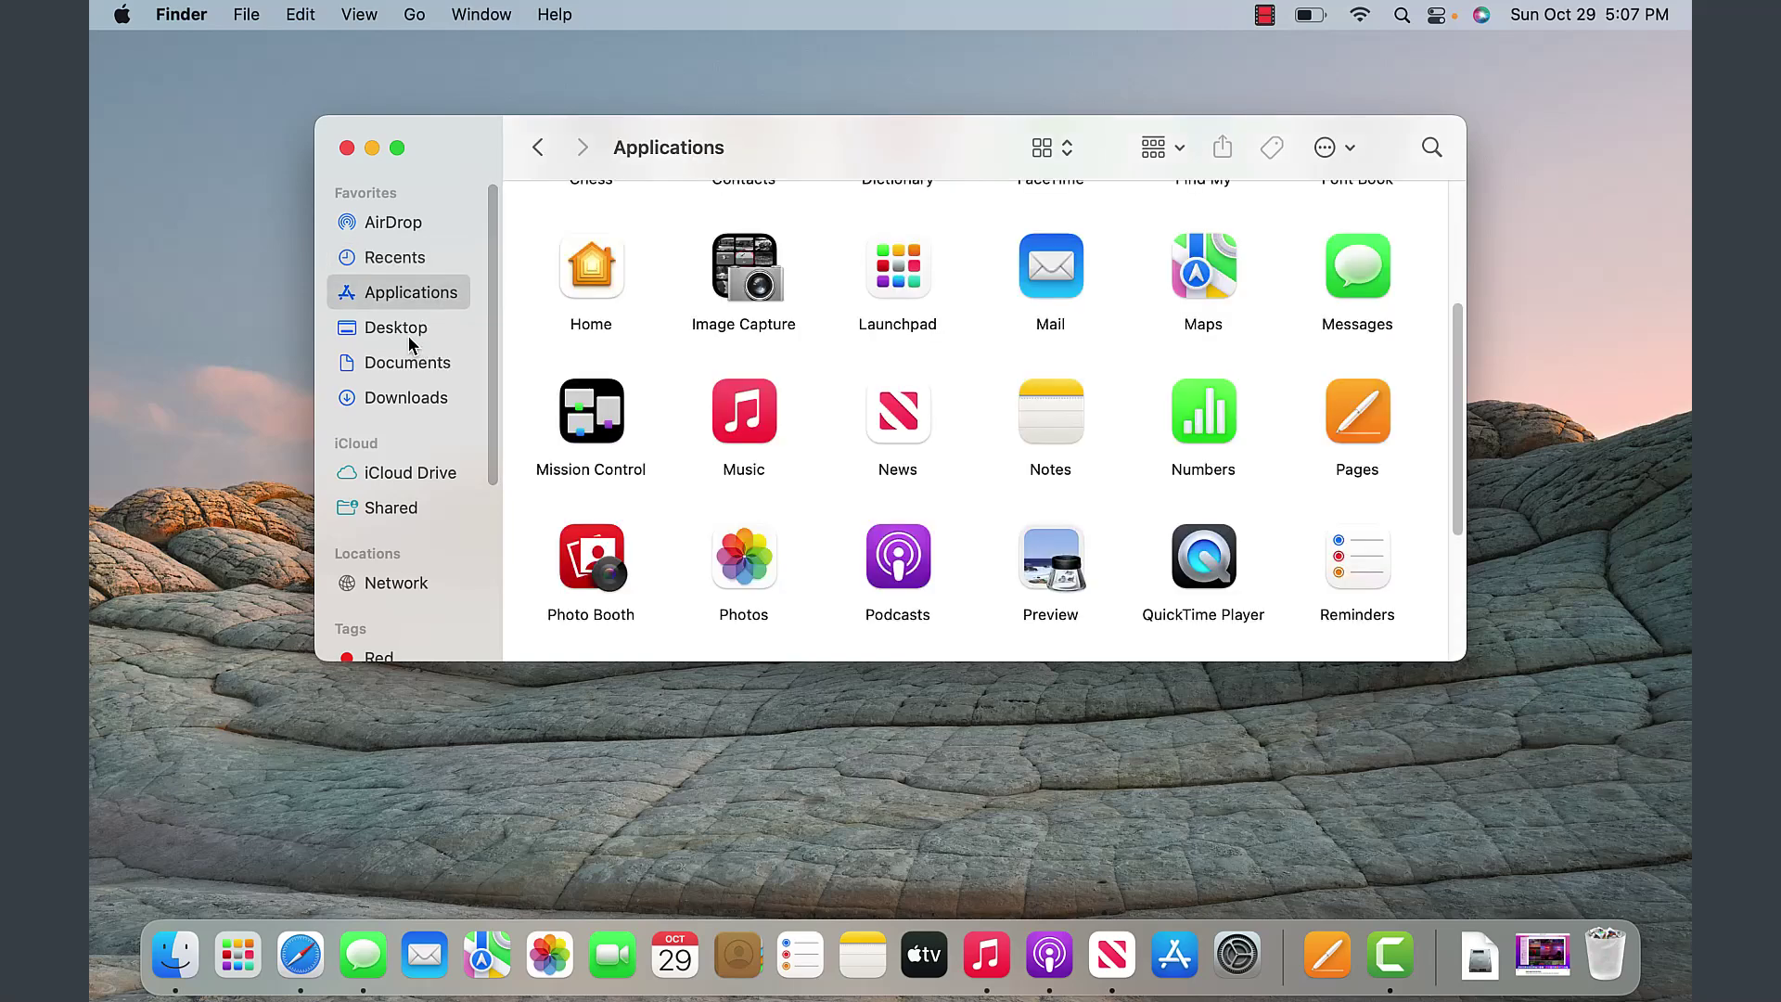
left_click(408, 330)
left_click(424, 365)
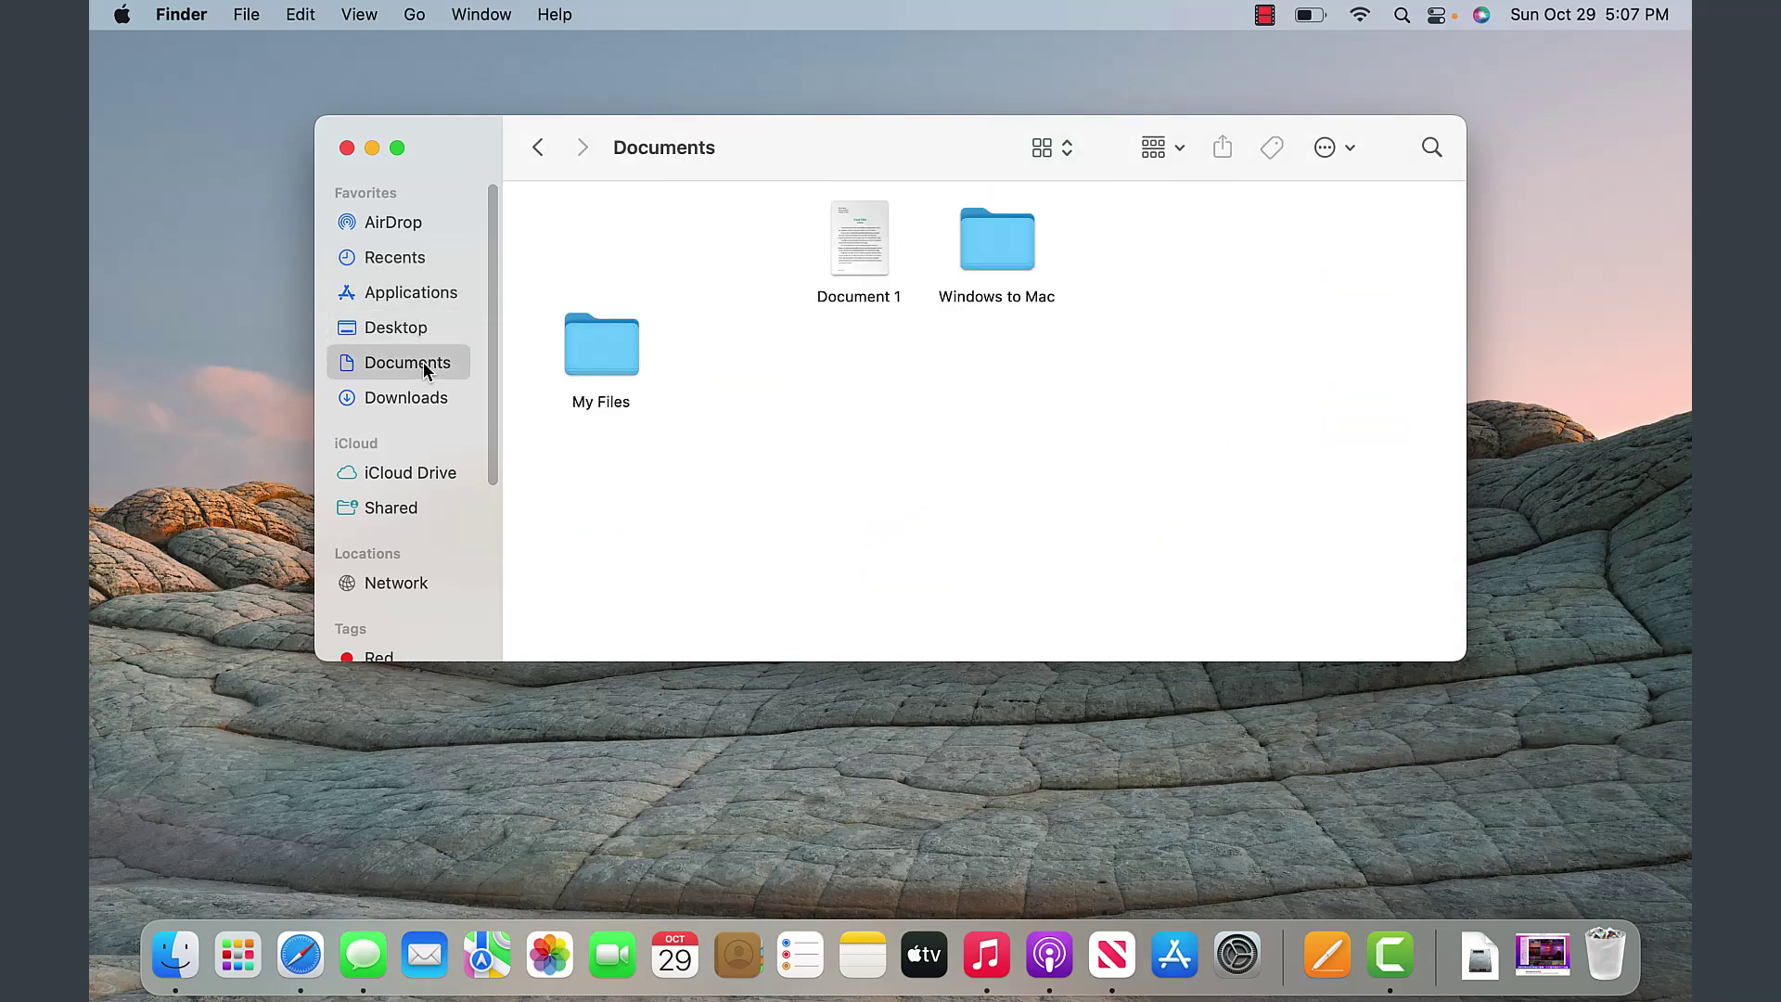
left_click(447, 398)
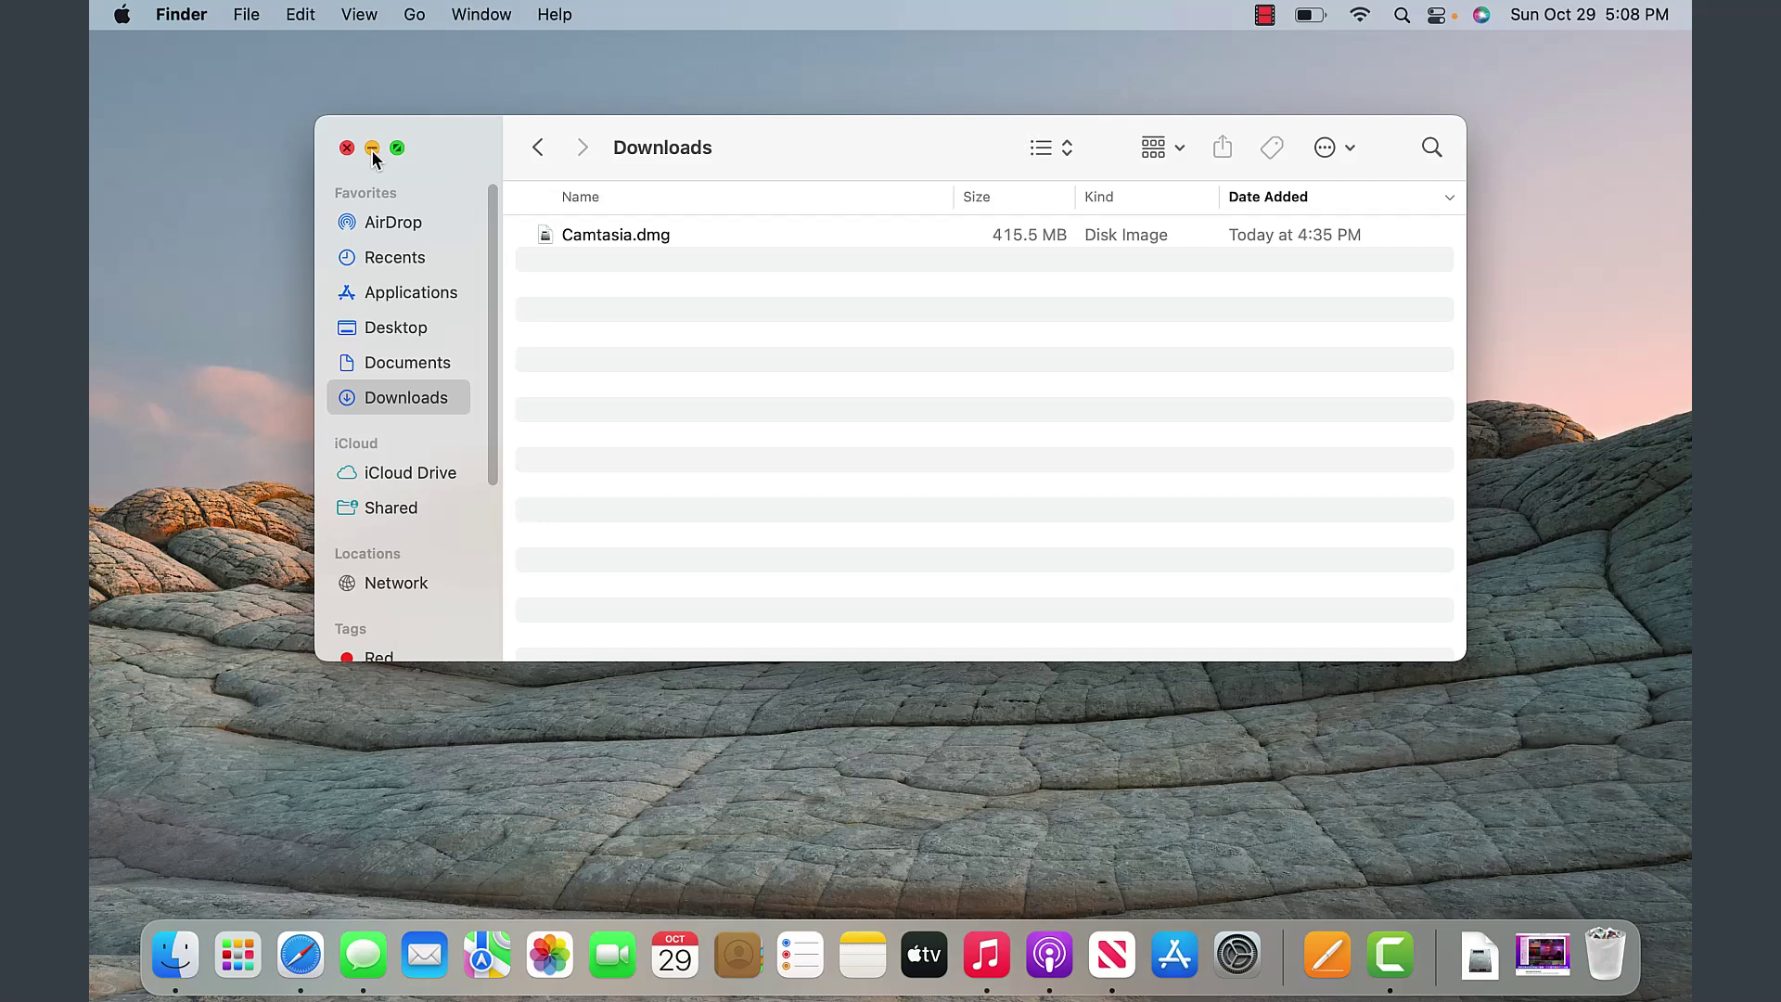
- Close the Downloads Finder window with its red close button
mouse_move(396, 150)
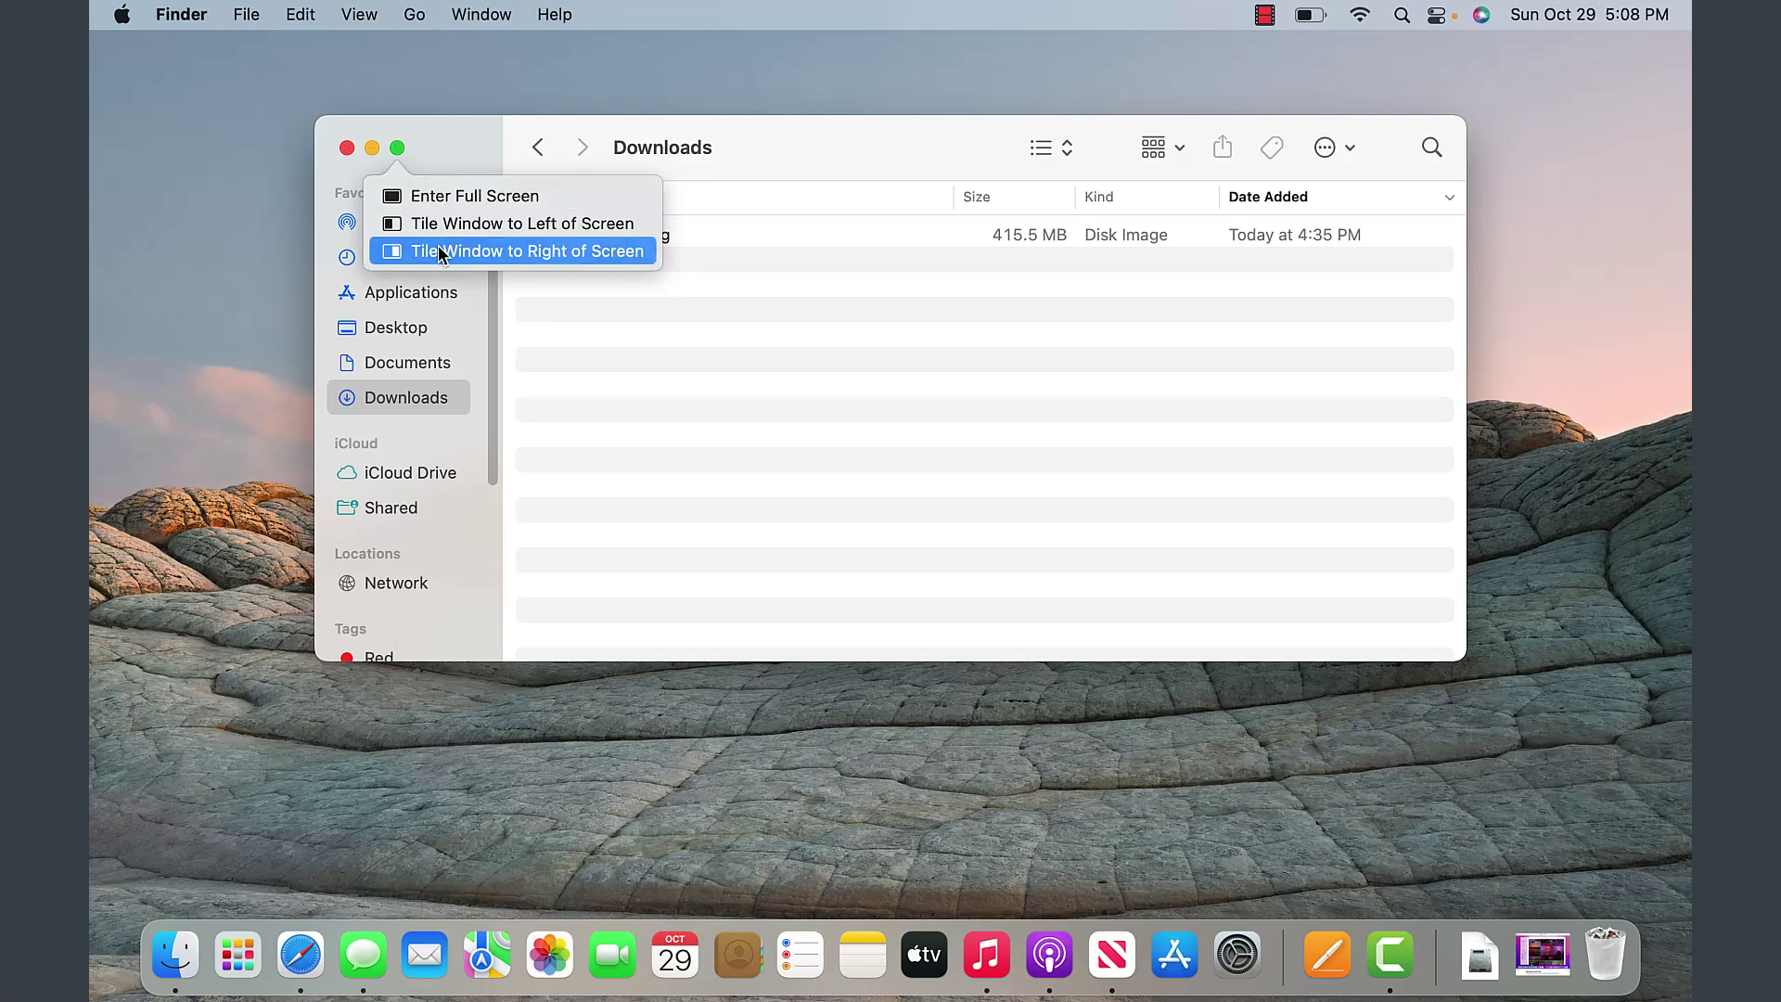
left_click(347, 149)
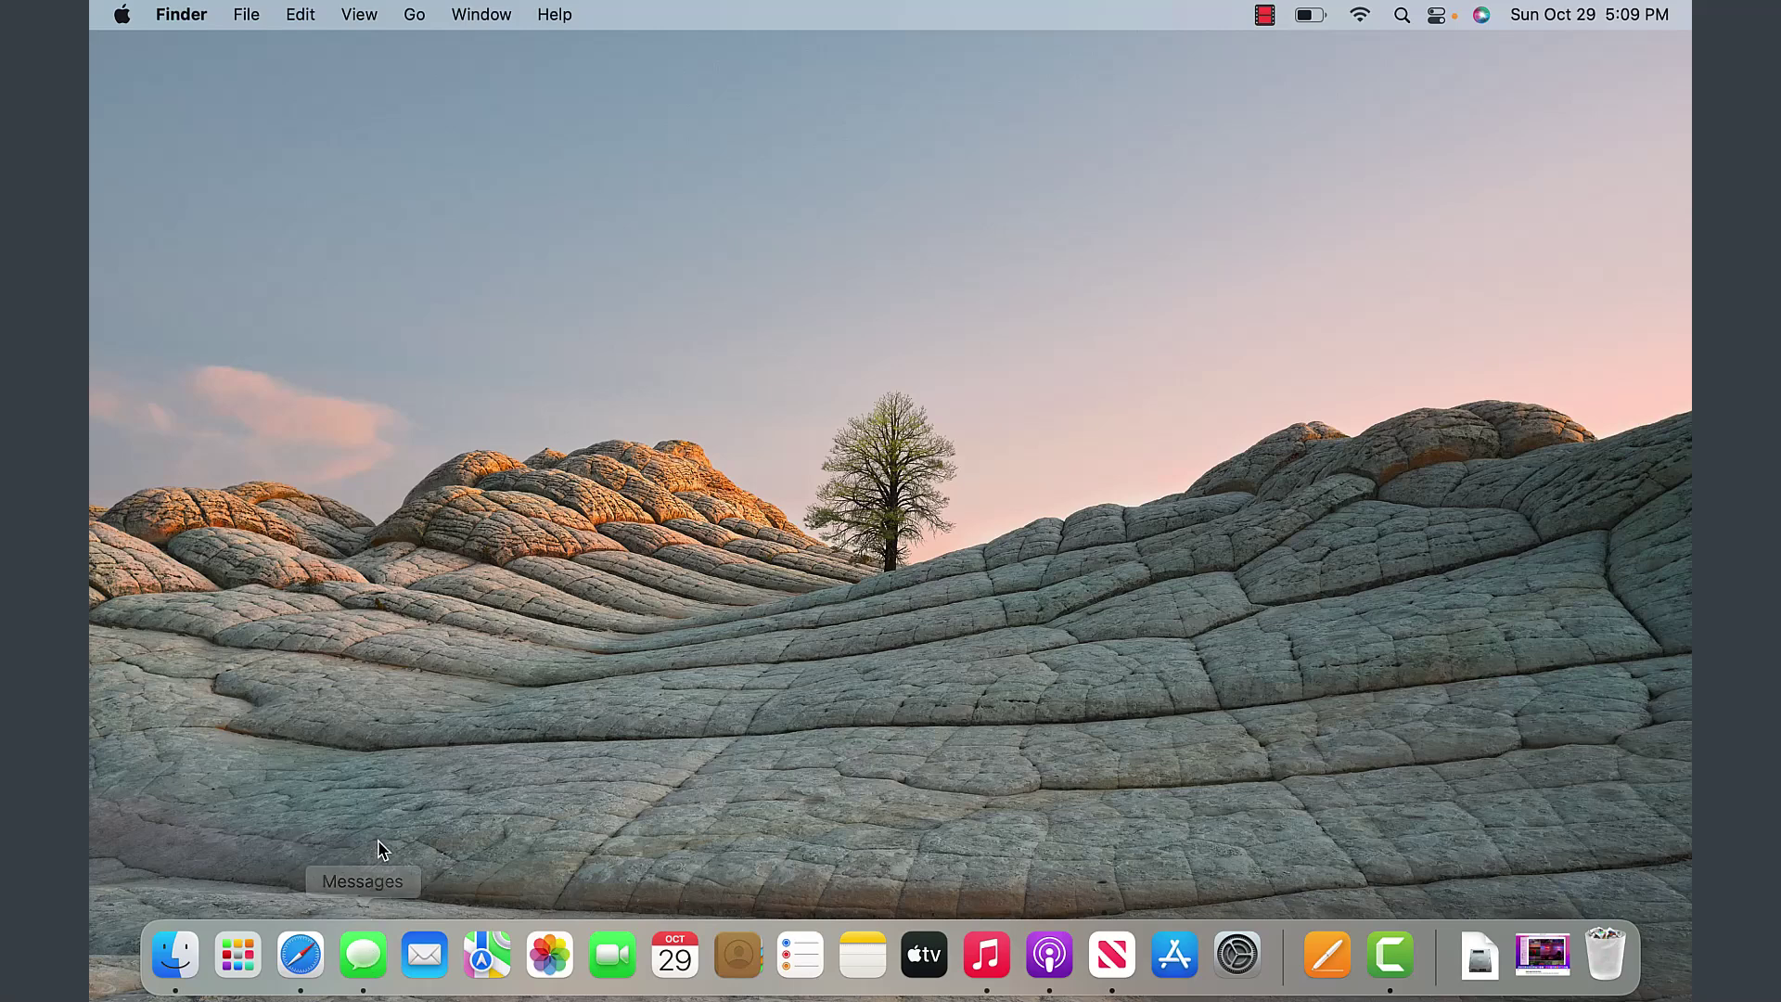
- Launch the Messages app from its Dock icon
left_click(365, 961)
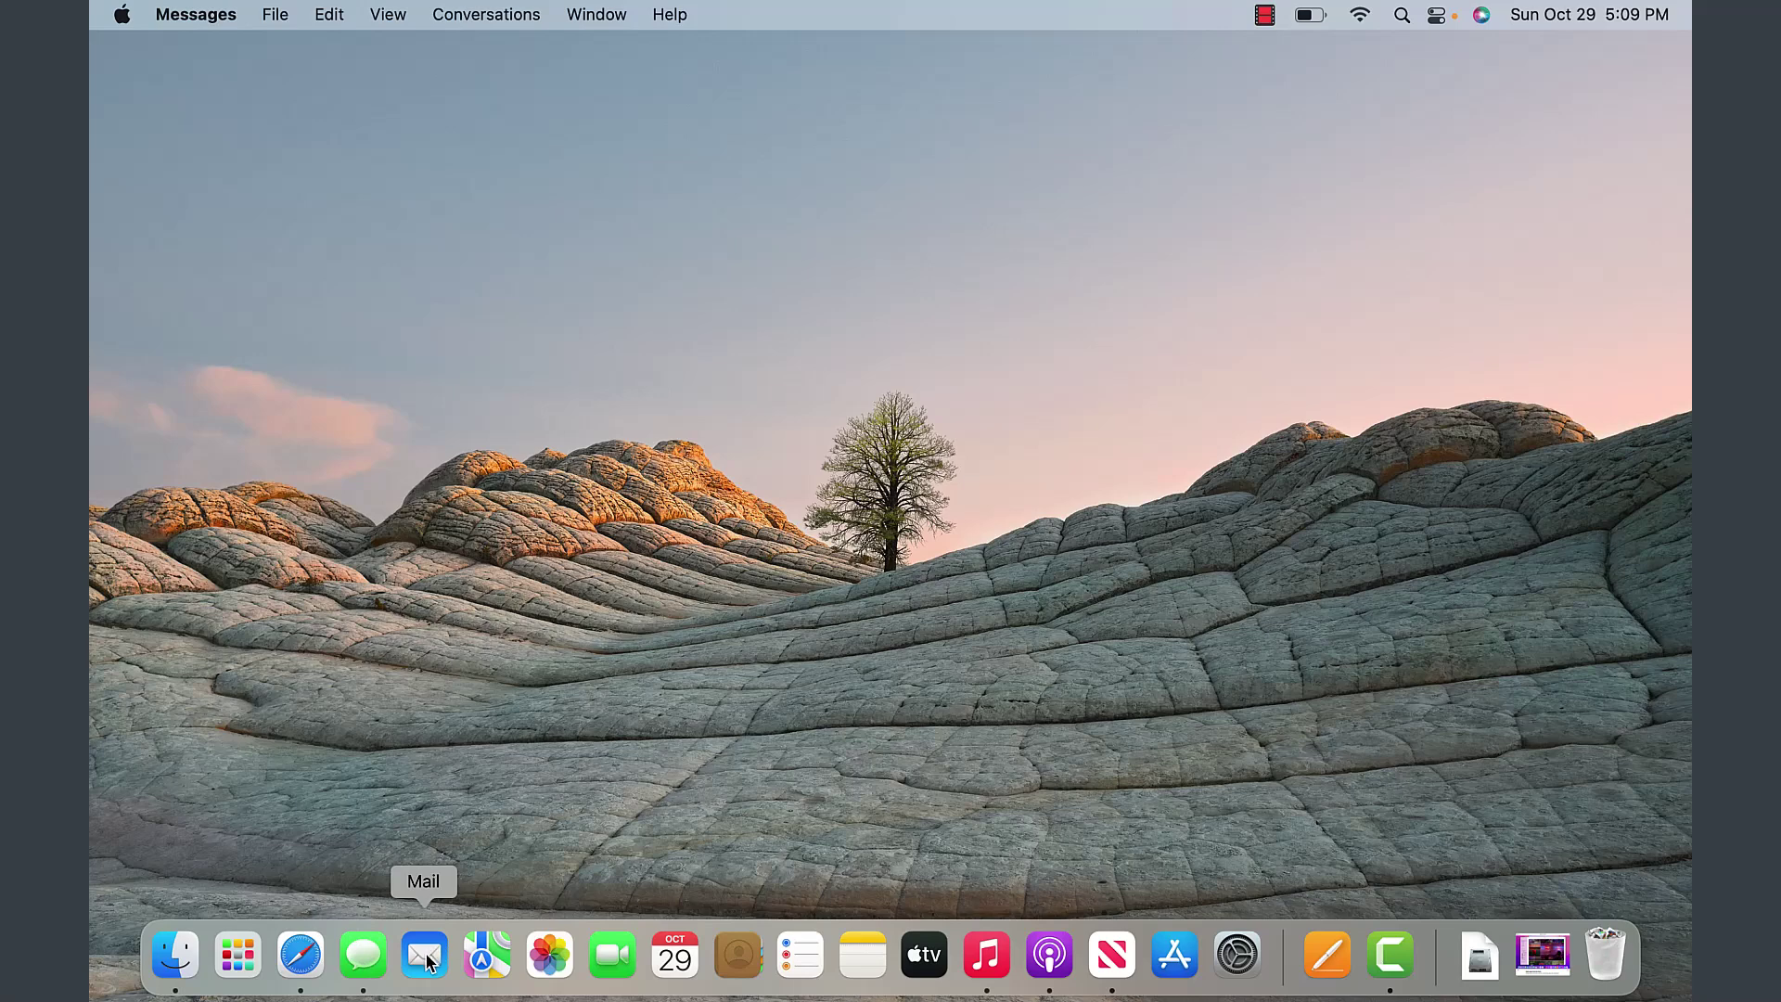
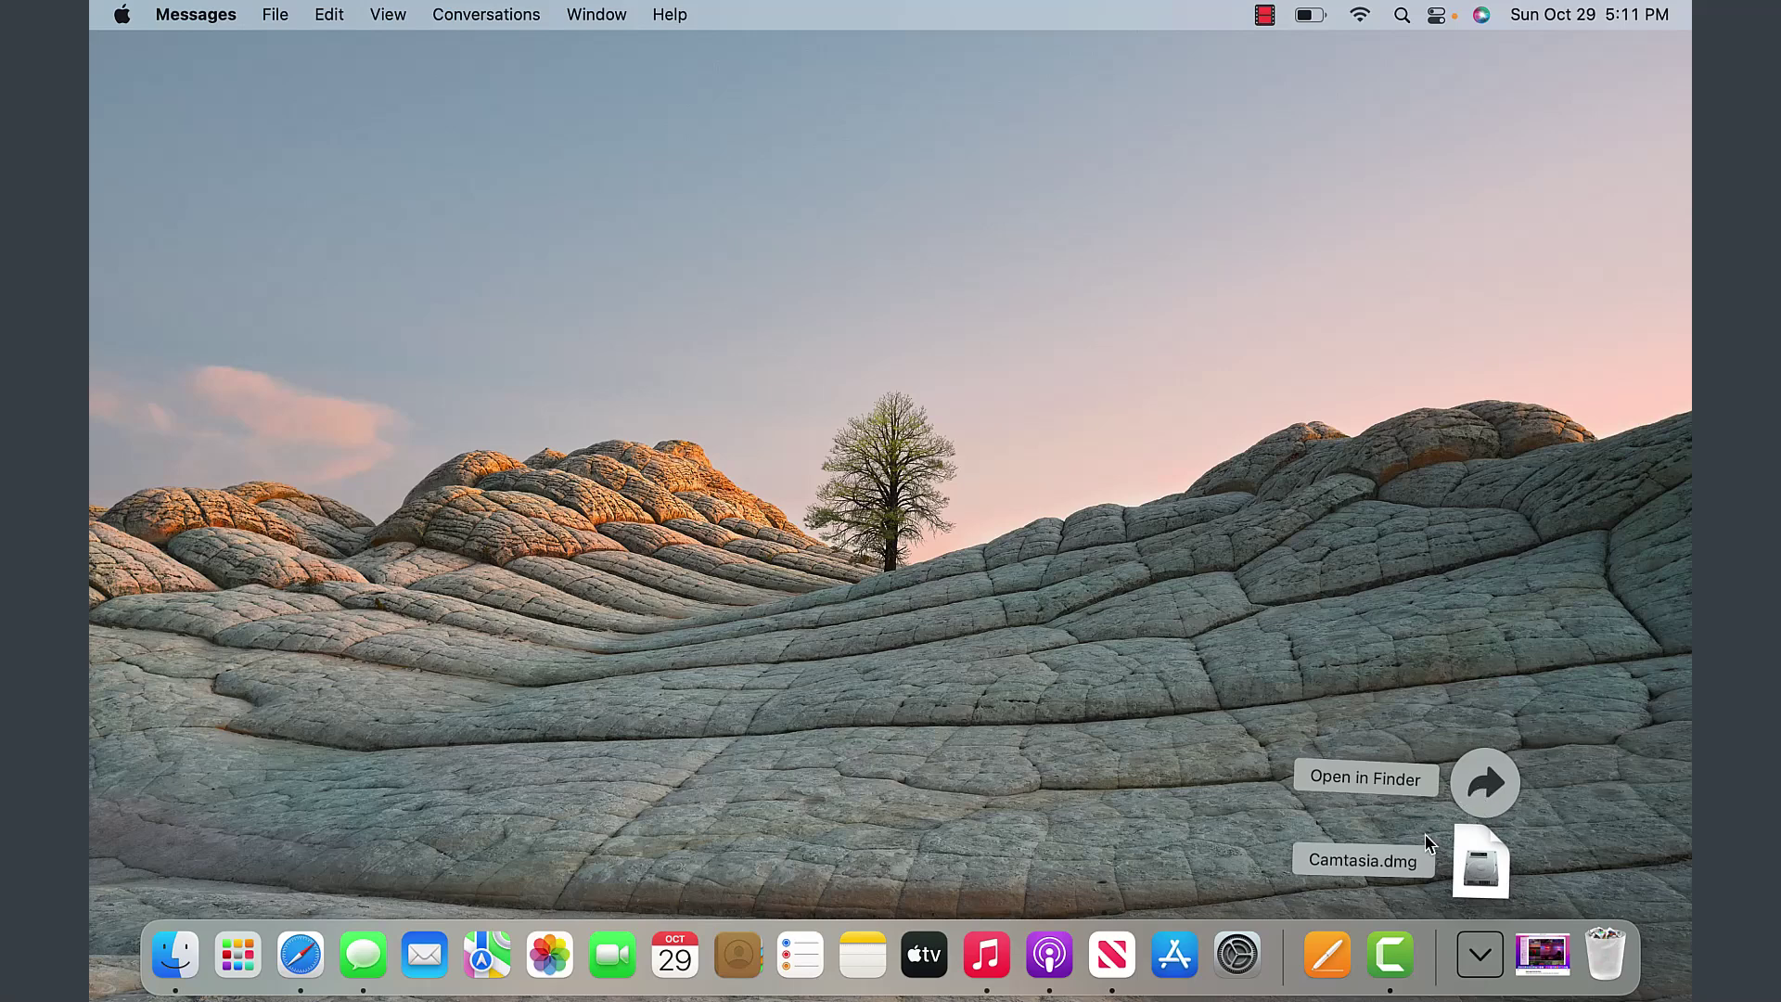
- Open Finder from the Dock, switch to the Downloads folder, and close the window
left_click(175, 955)
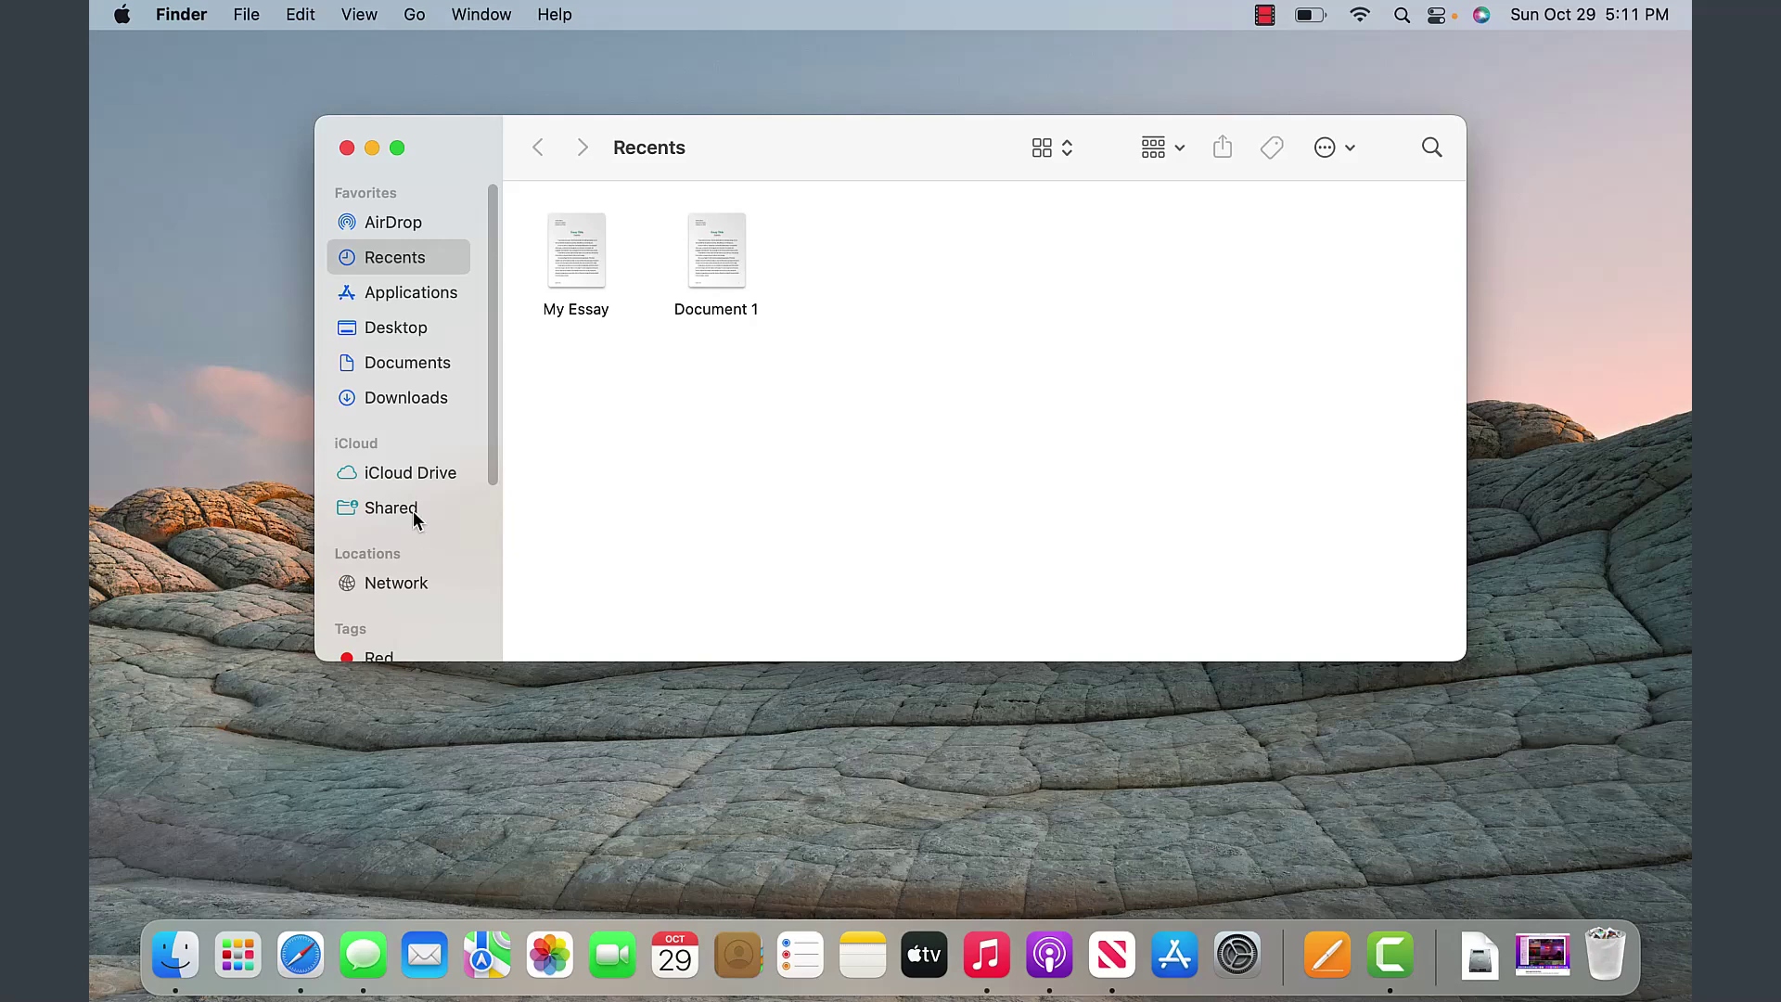
left_click(412, 397)
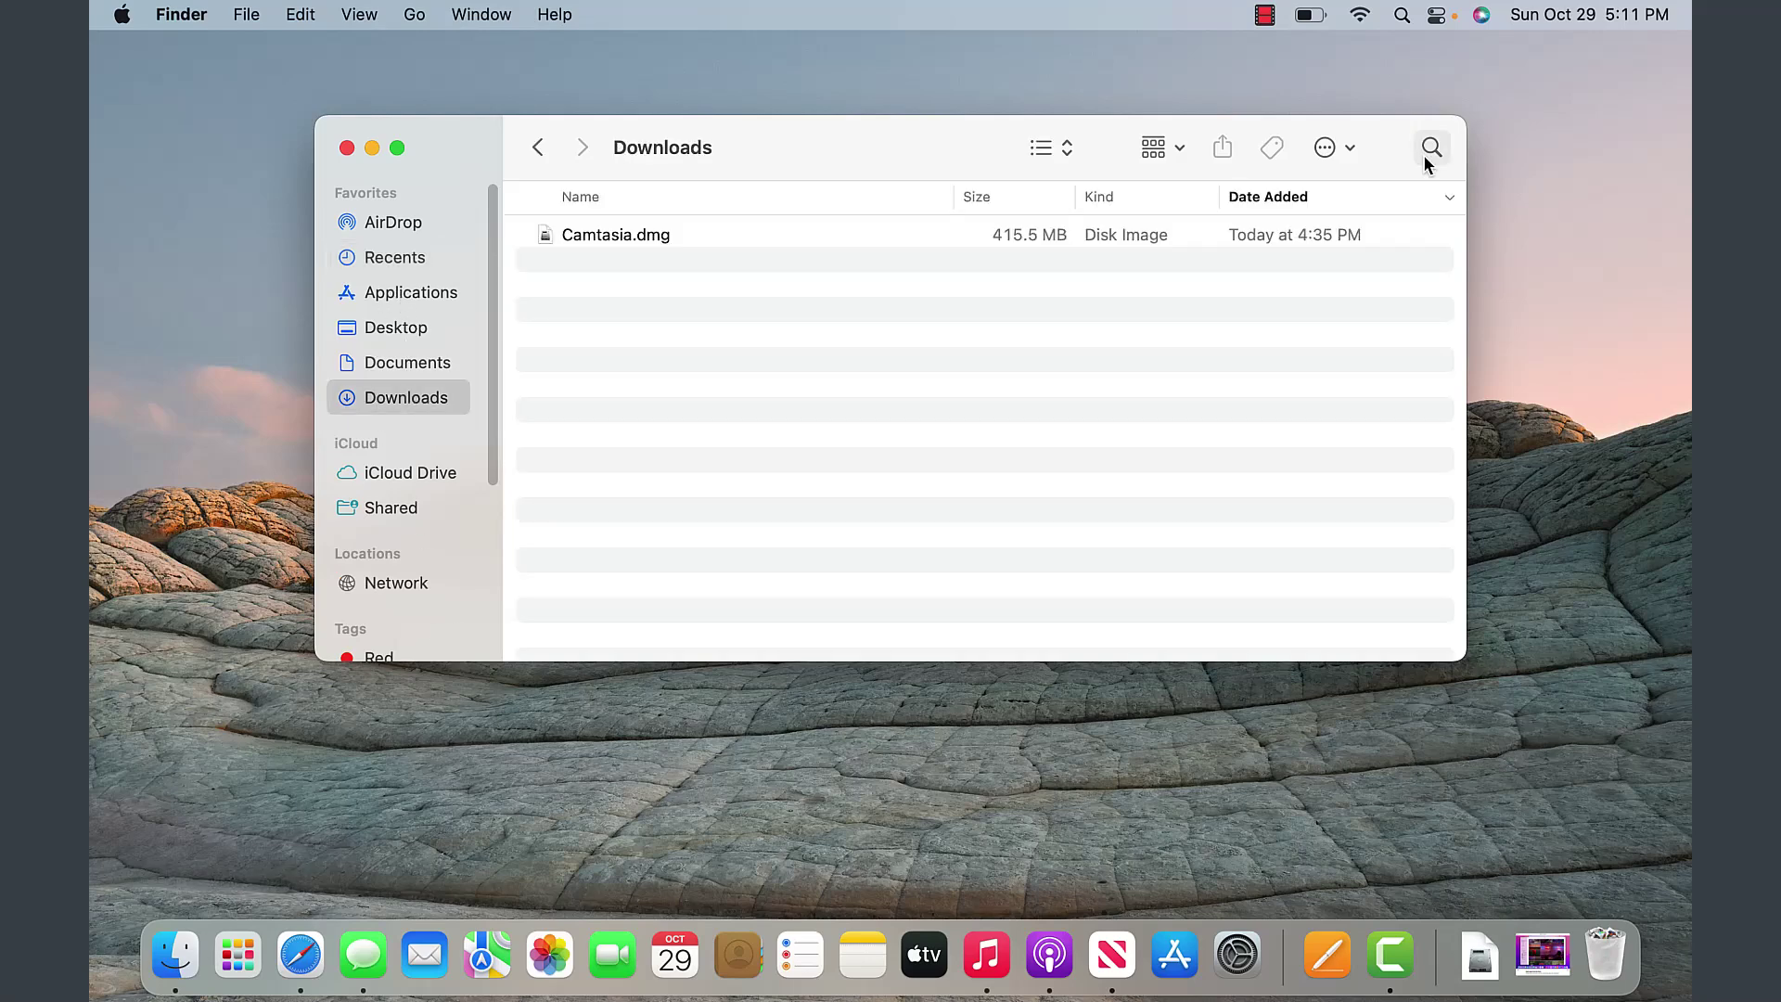
left_click(347, 148)
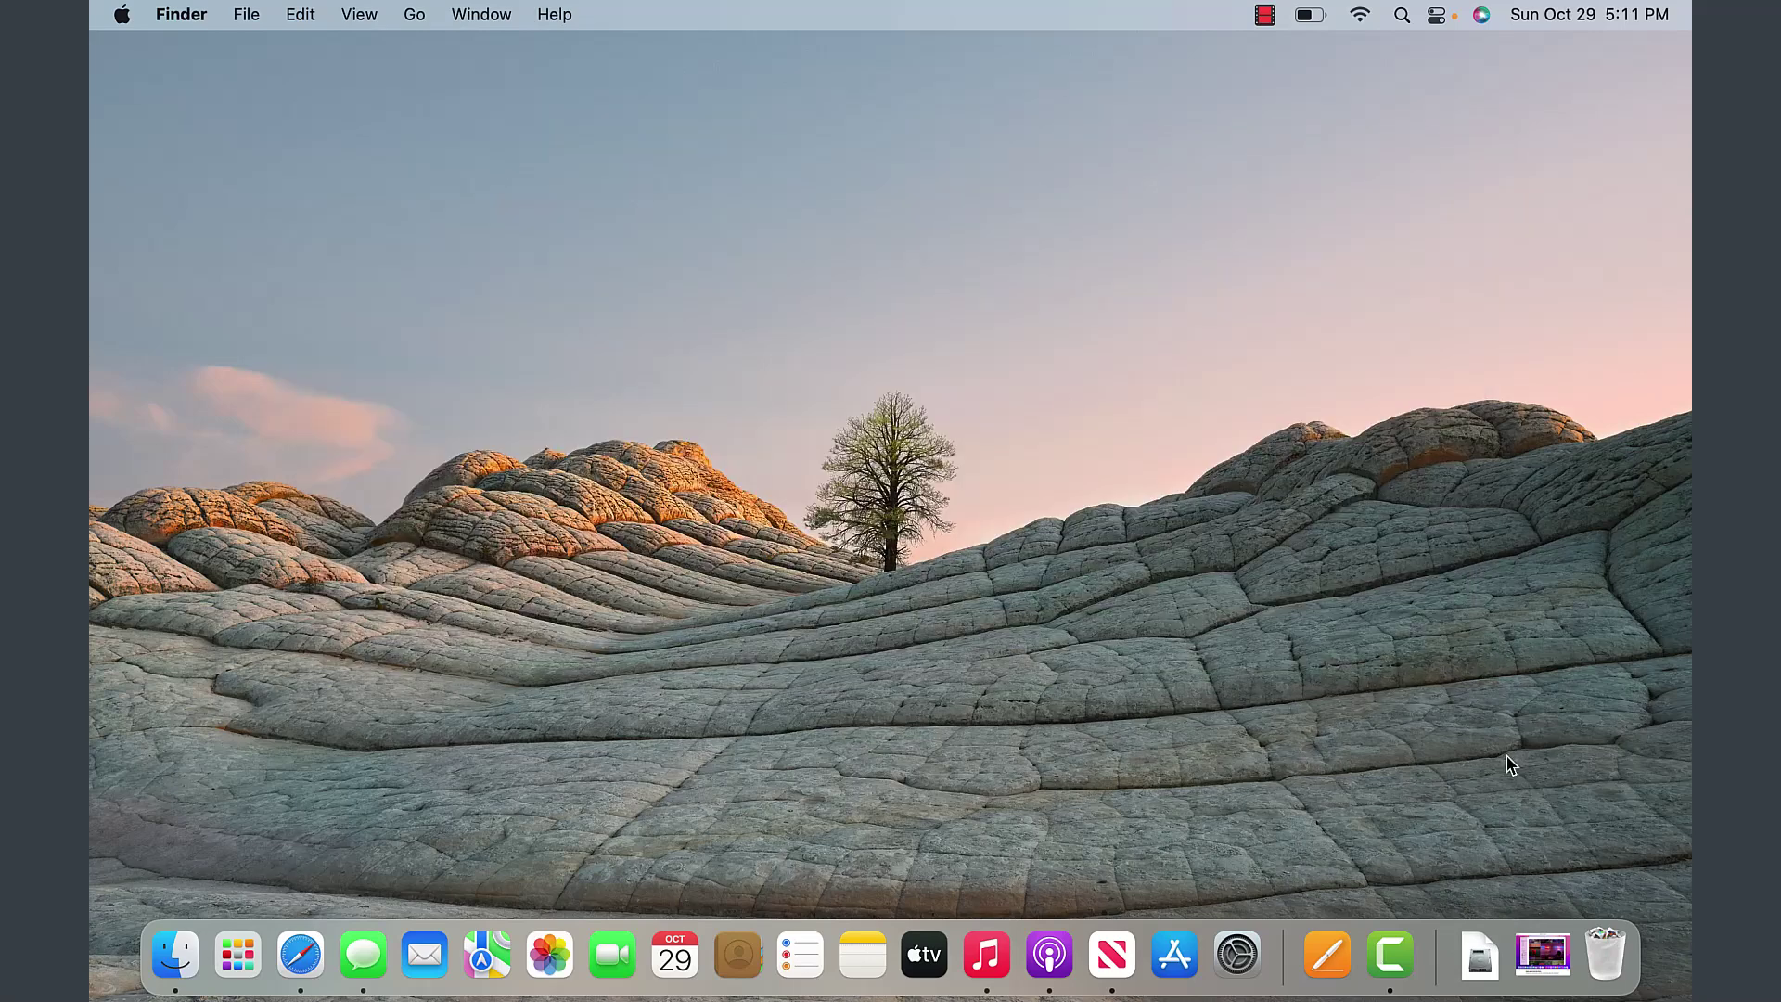
- Reopen Downloads in Finder via the Dock's Downloads stack, then close it with Cmd+W
left_click(1481, 955)
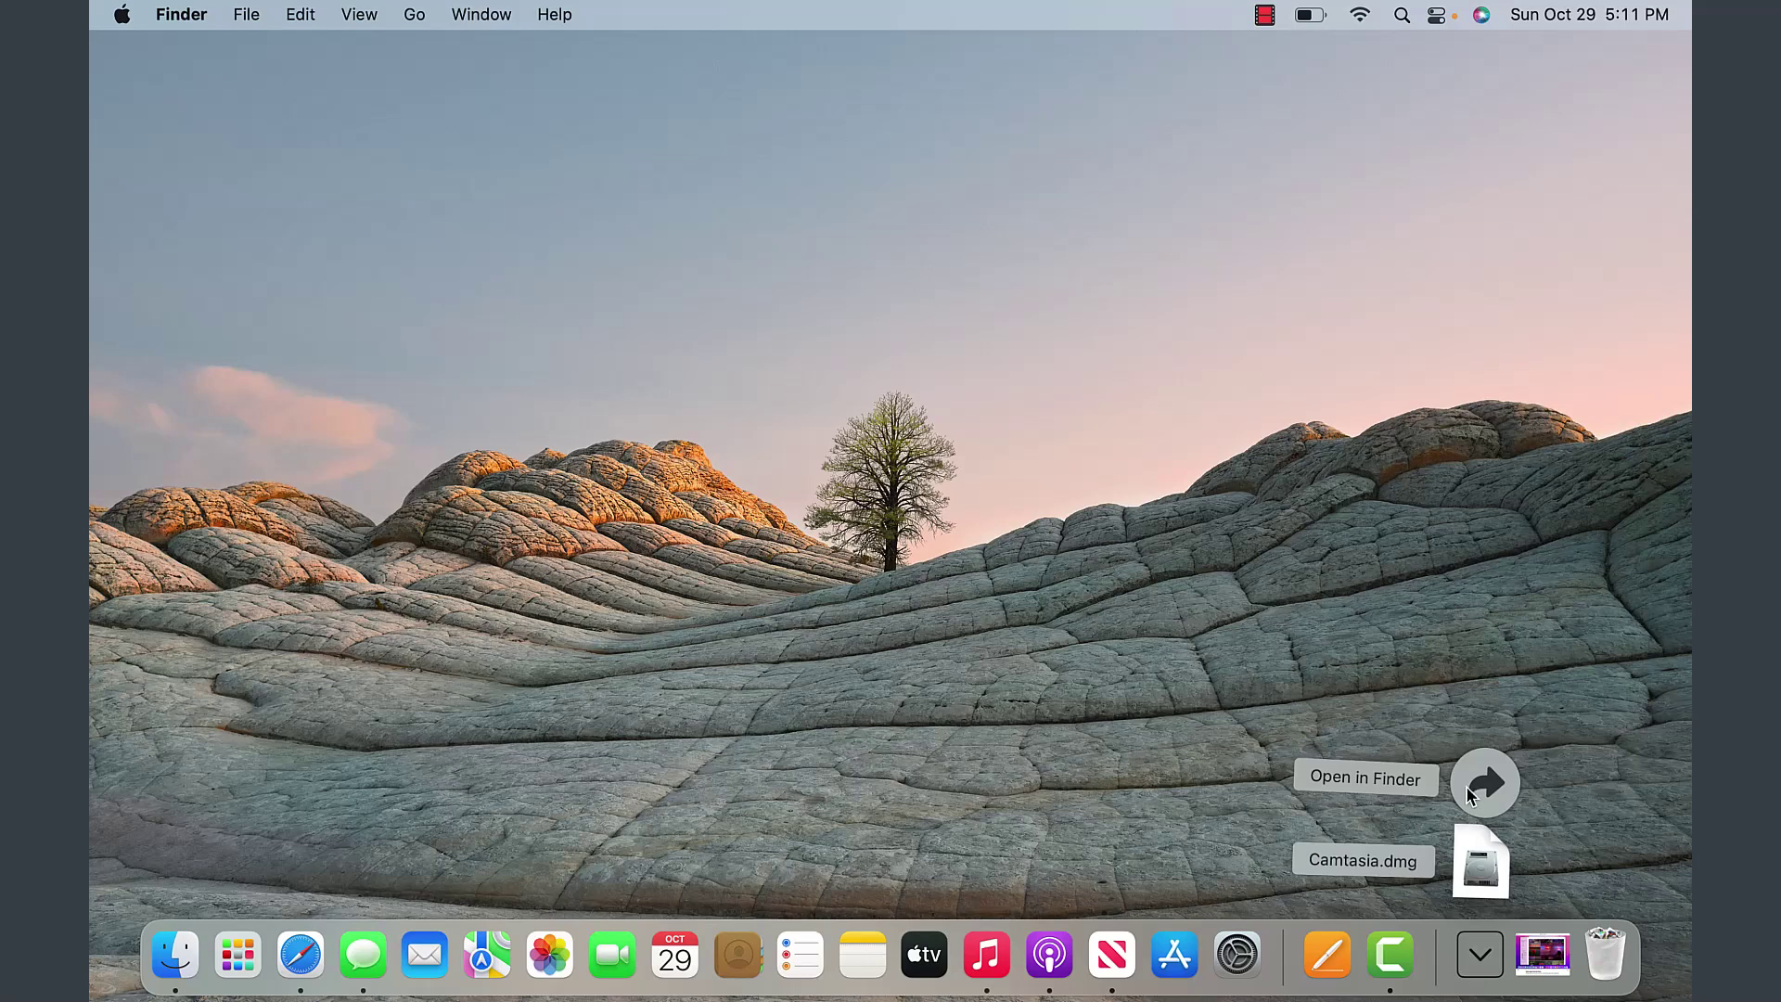
left_click(1492, 783)
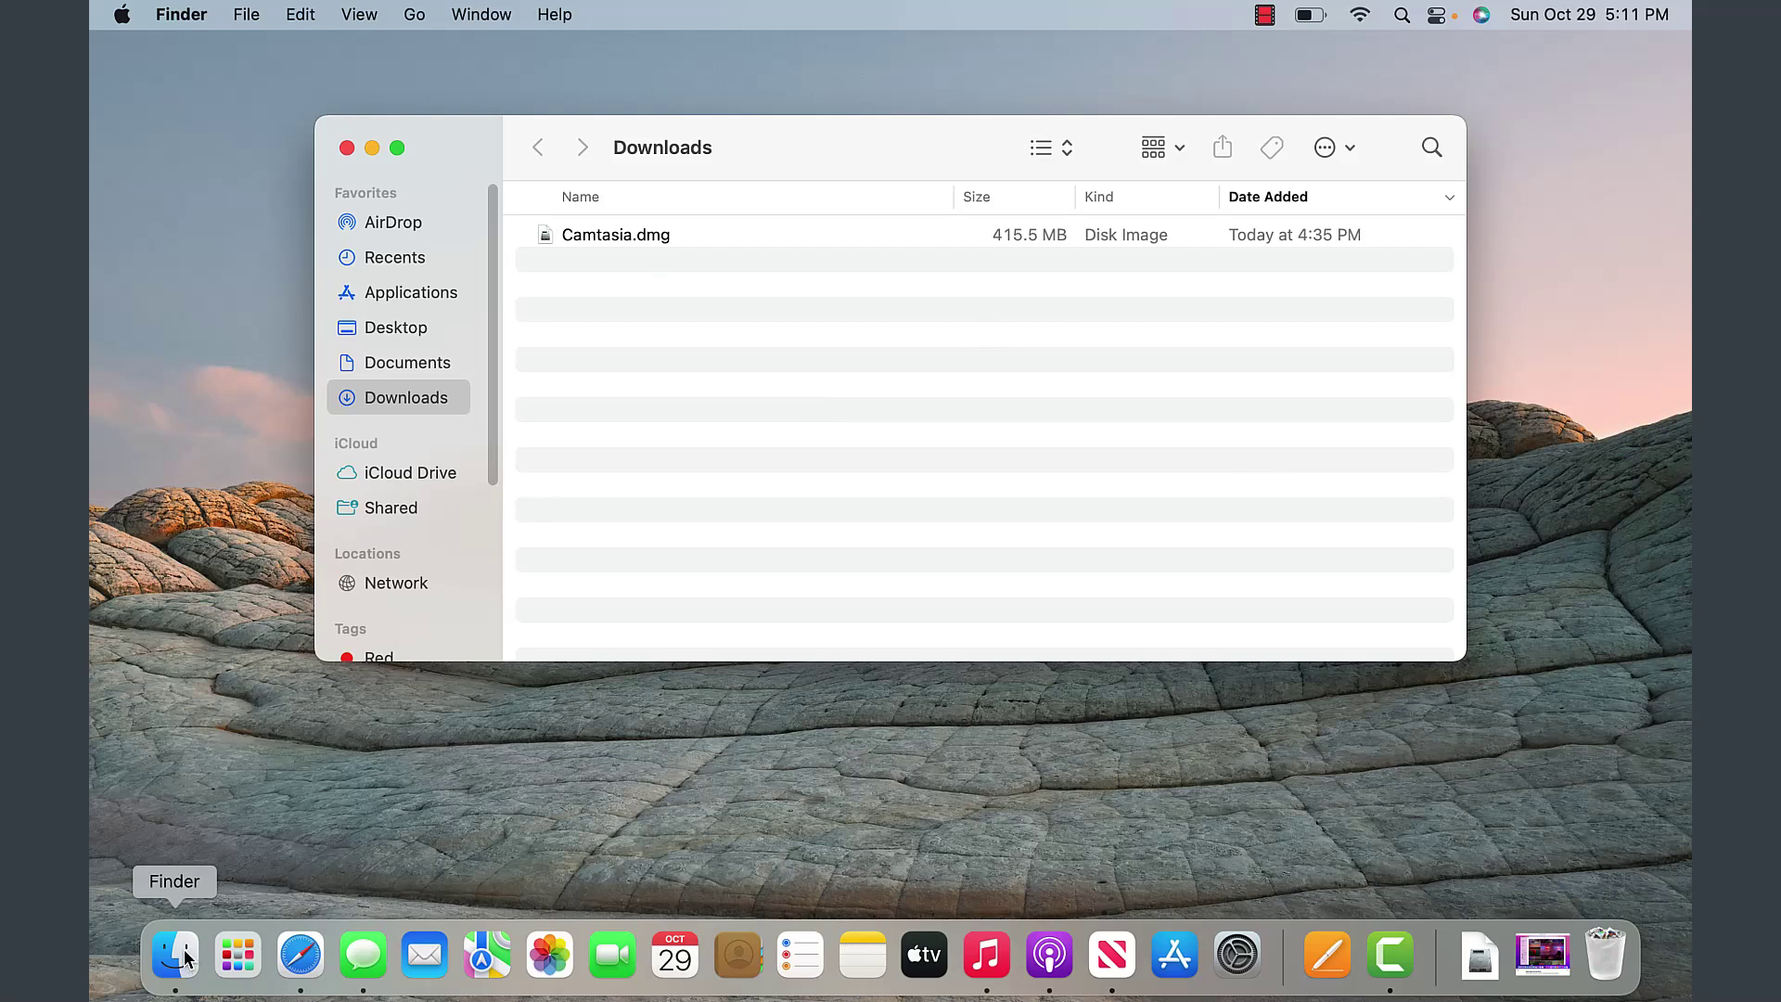
key("super+w")
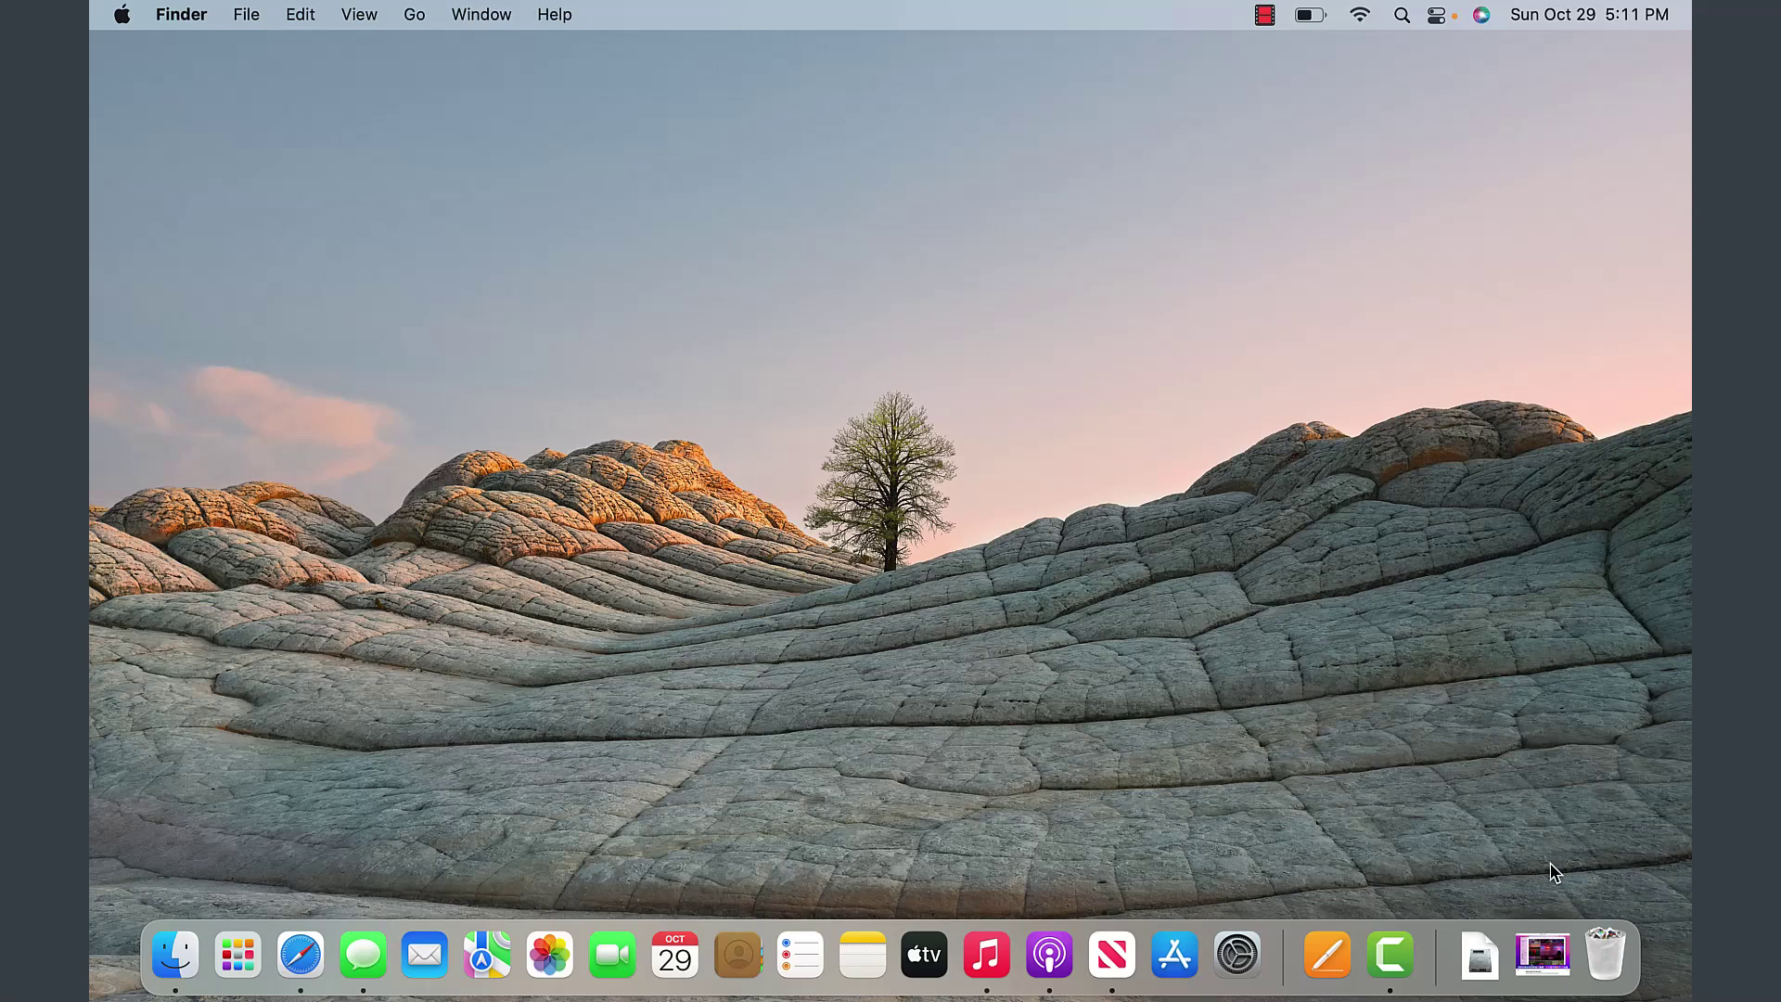
left_click(1608, 965)
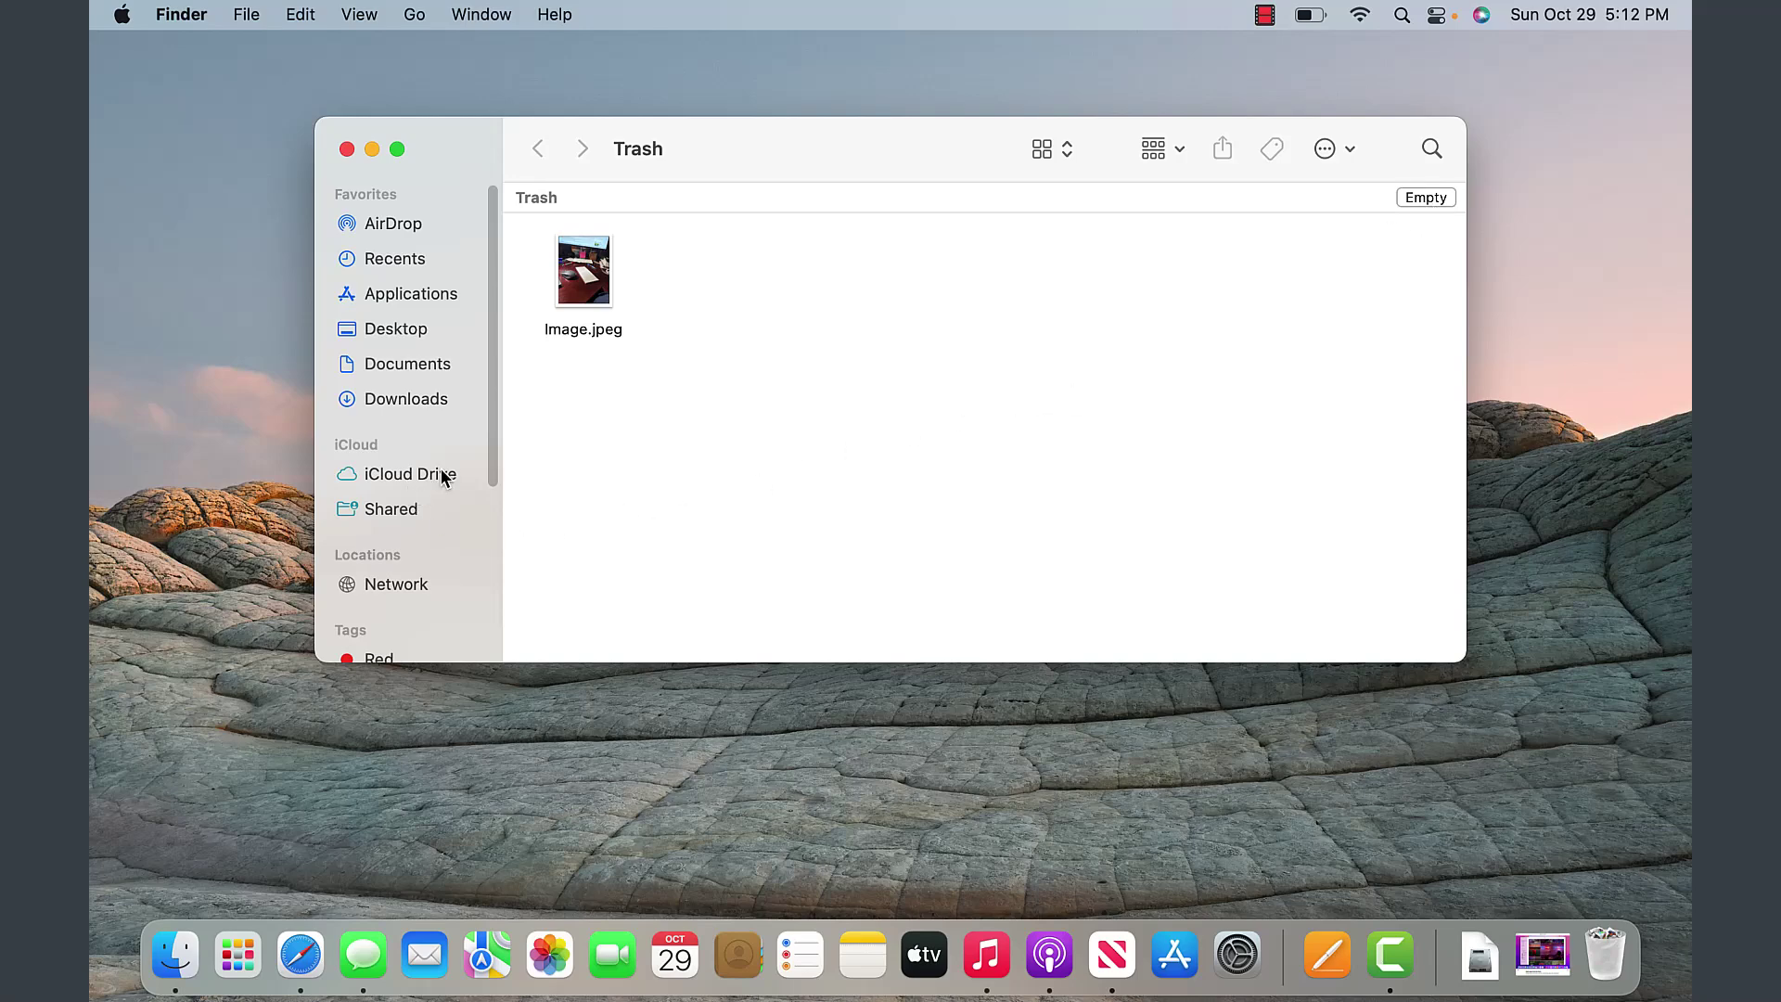
left_click_drag(488, 421, 477, 398)
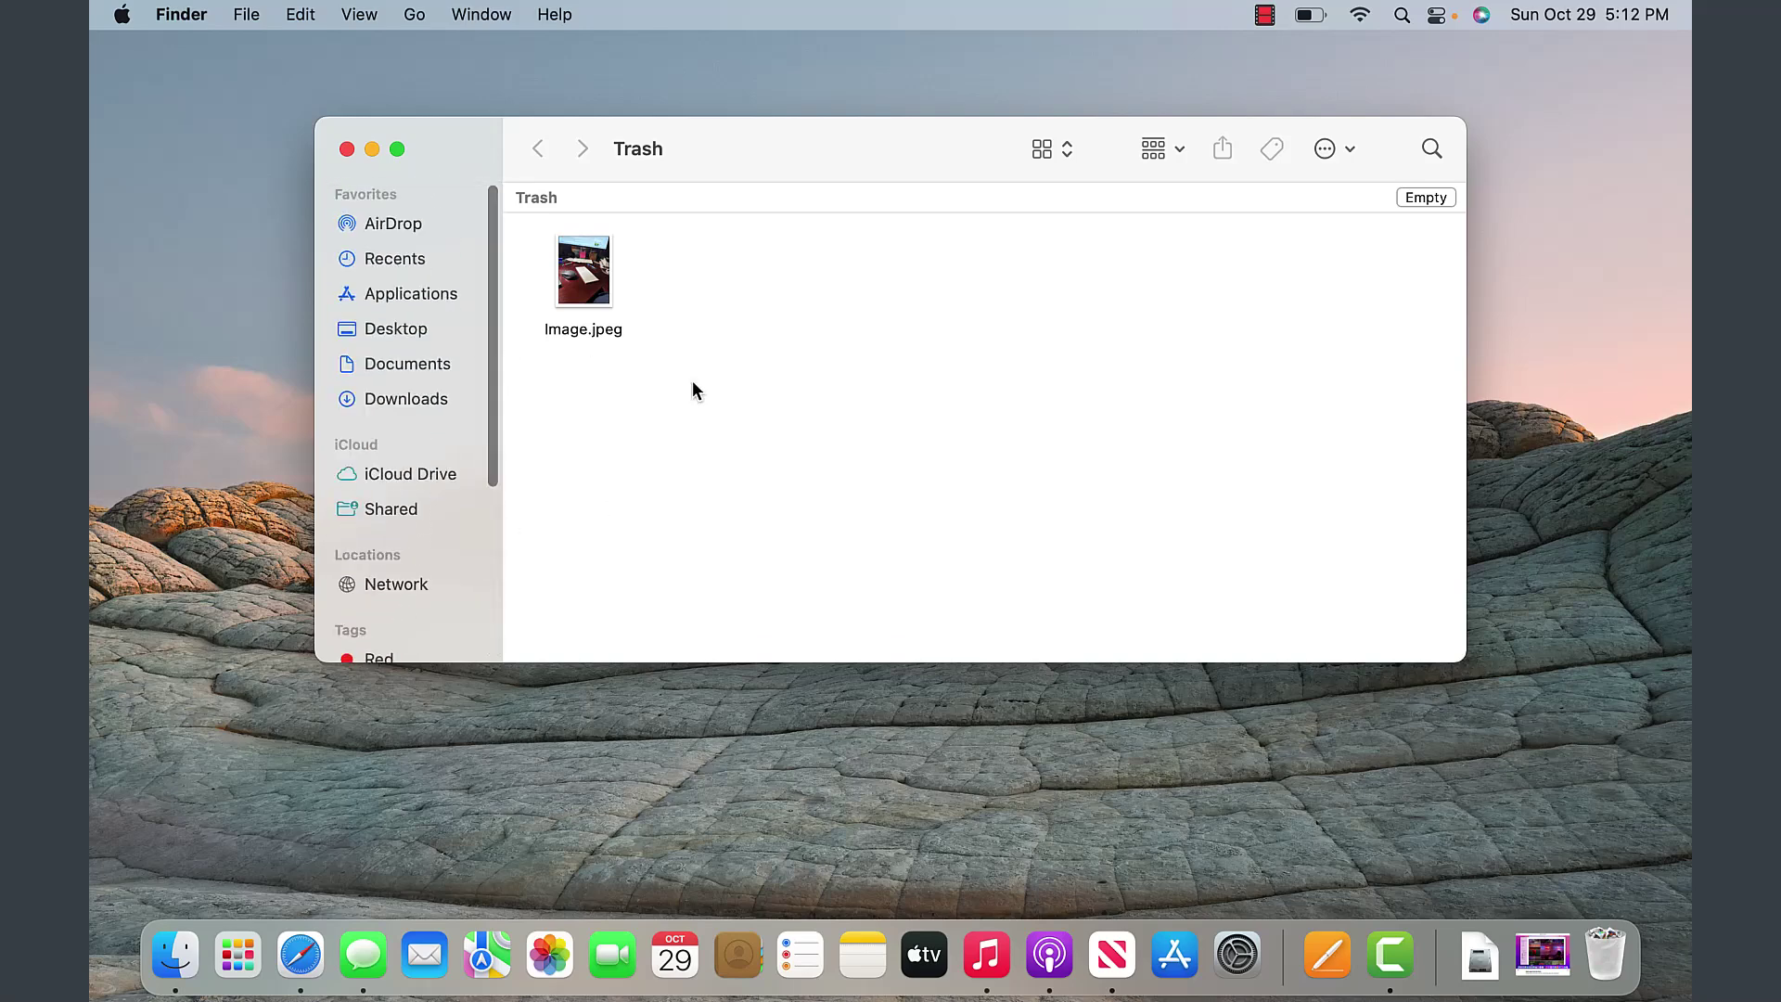
left_click(346, 148)
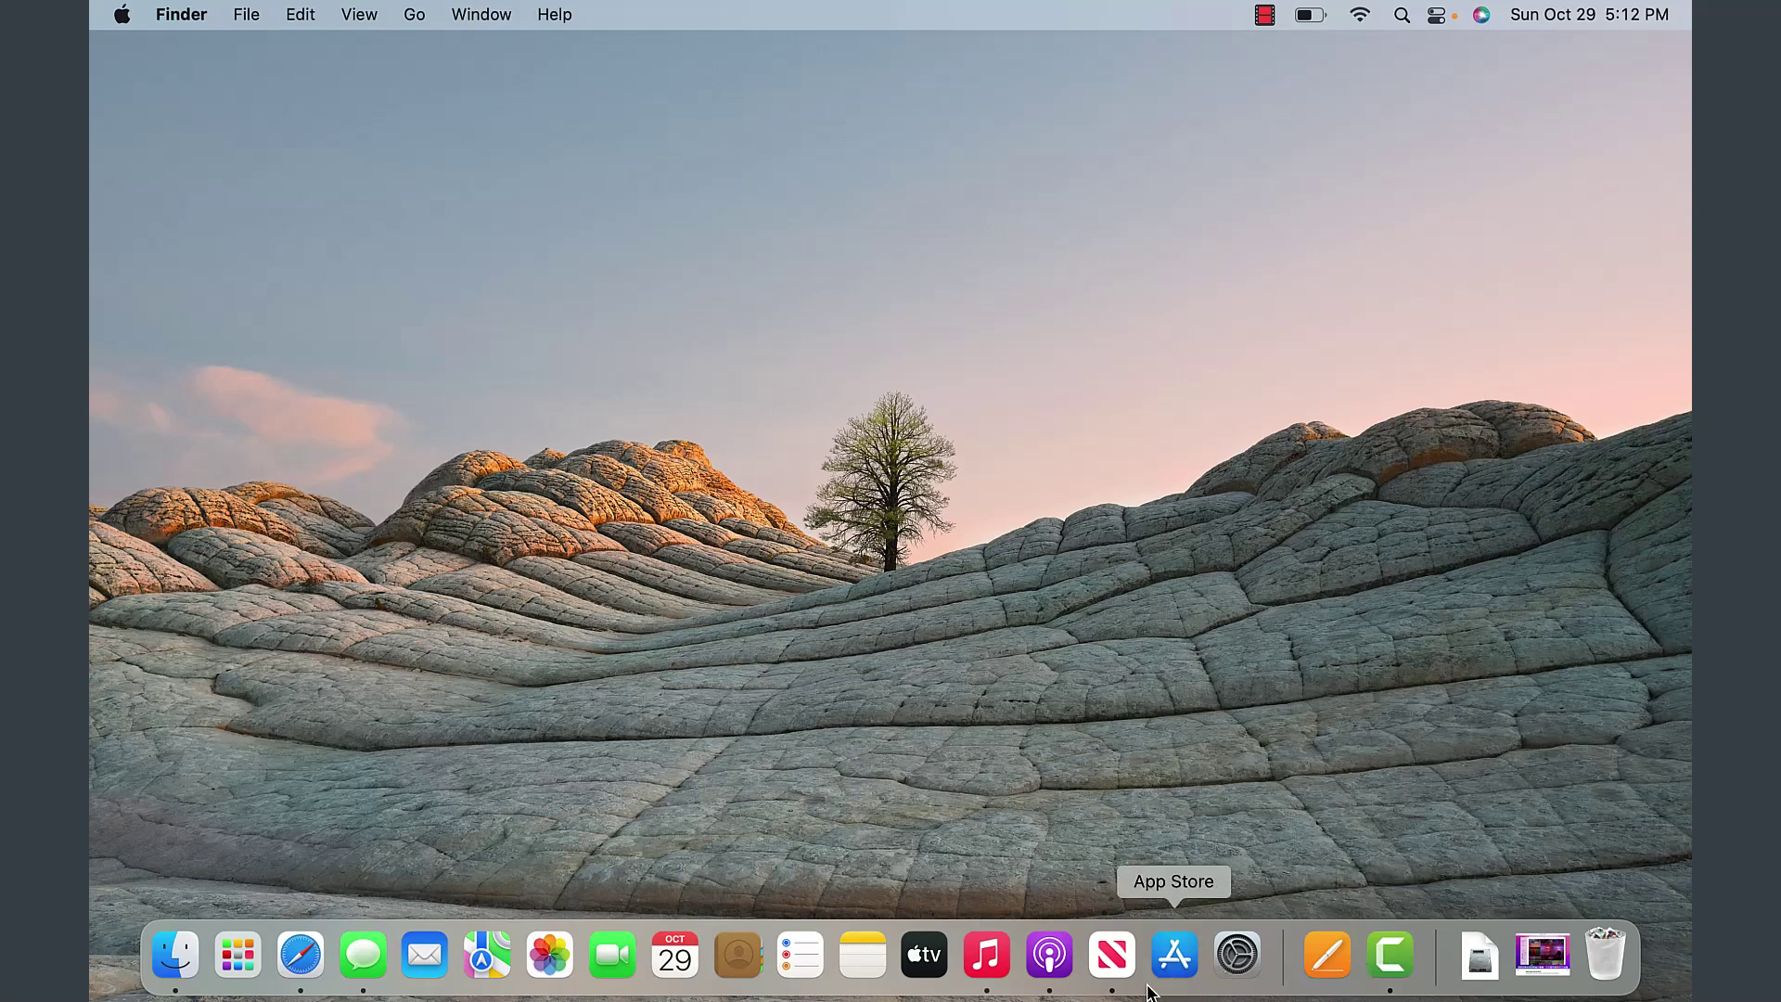
- Look at the Notes Dock options, then drag News out of the Dock to remove it
right_click(874, 962)
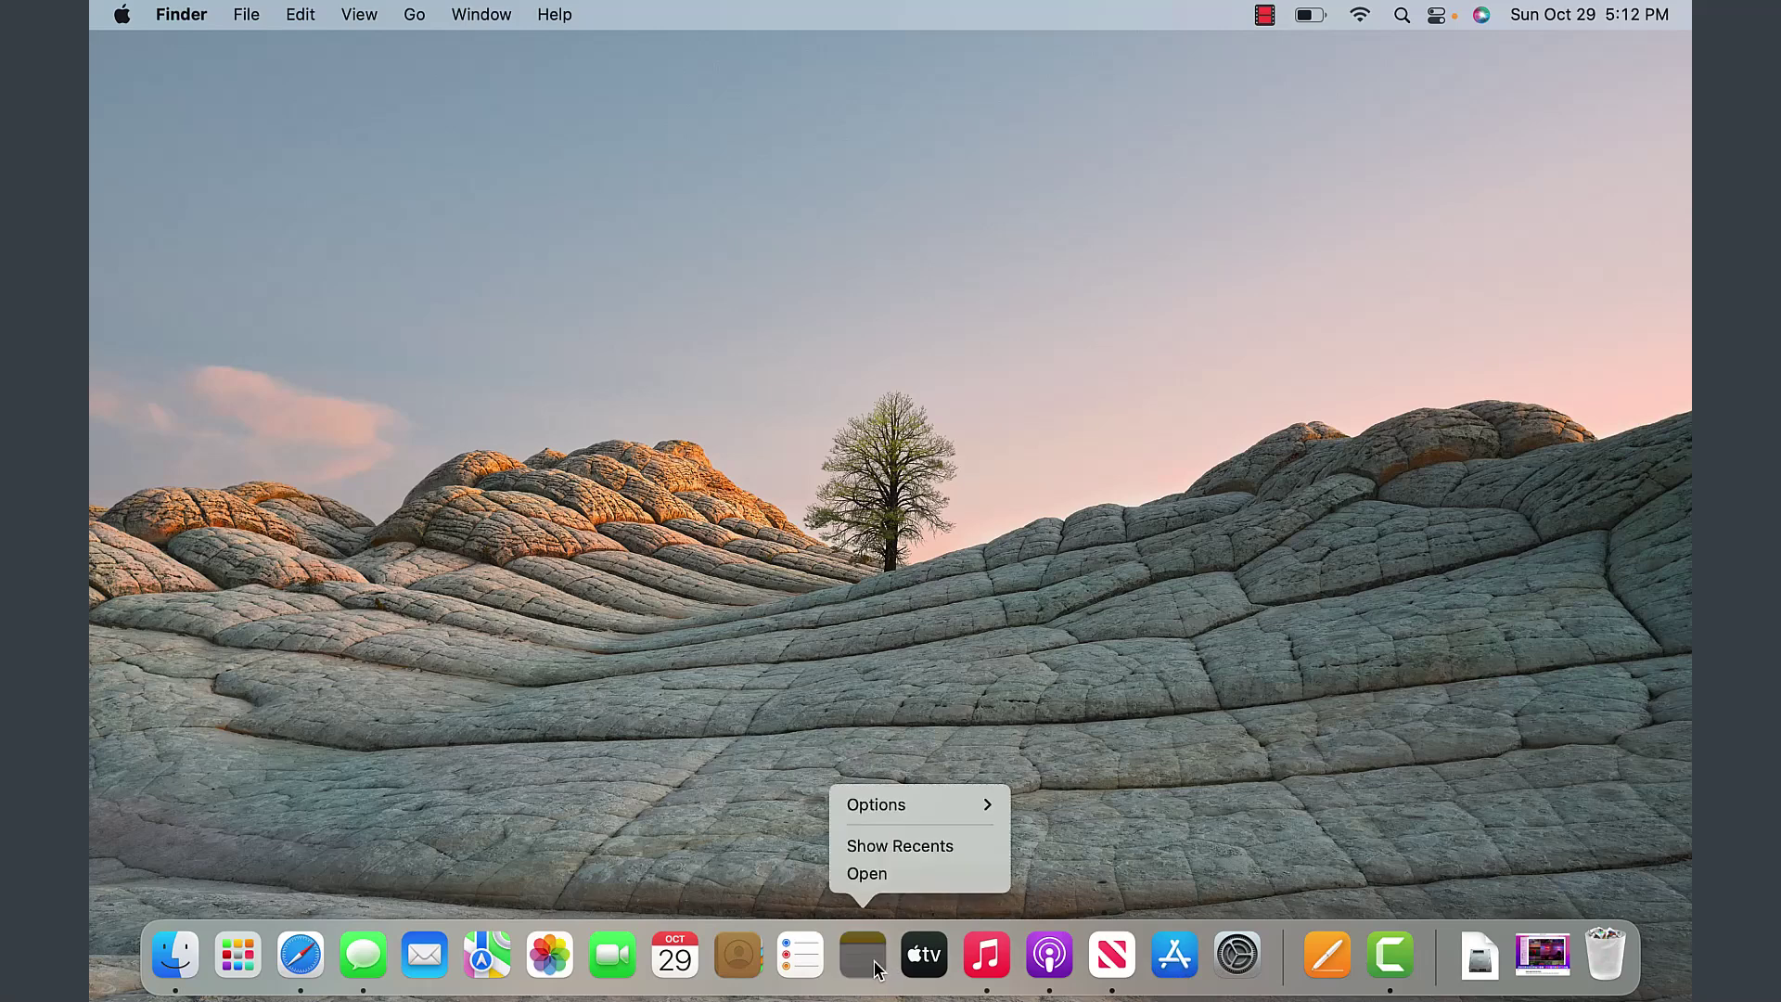
mouse_move(936, 807)
left_click(735, 757)
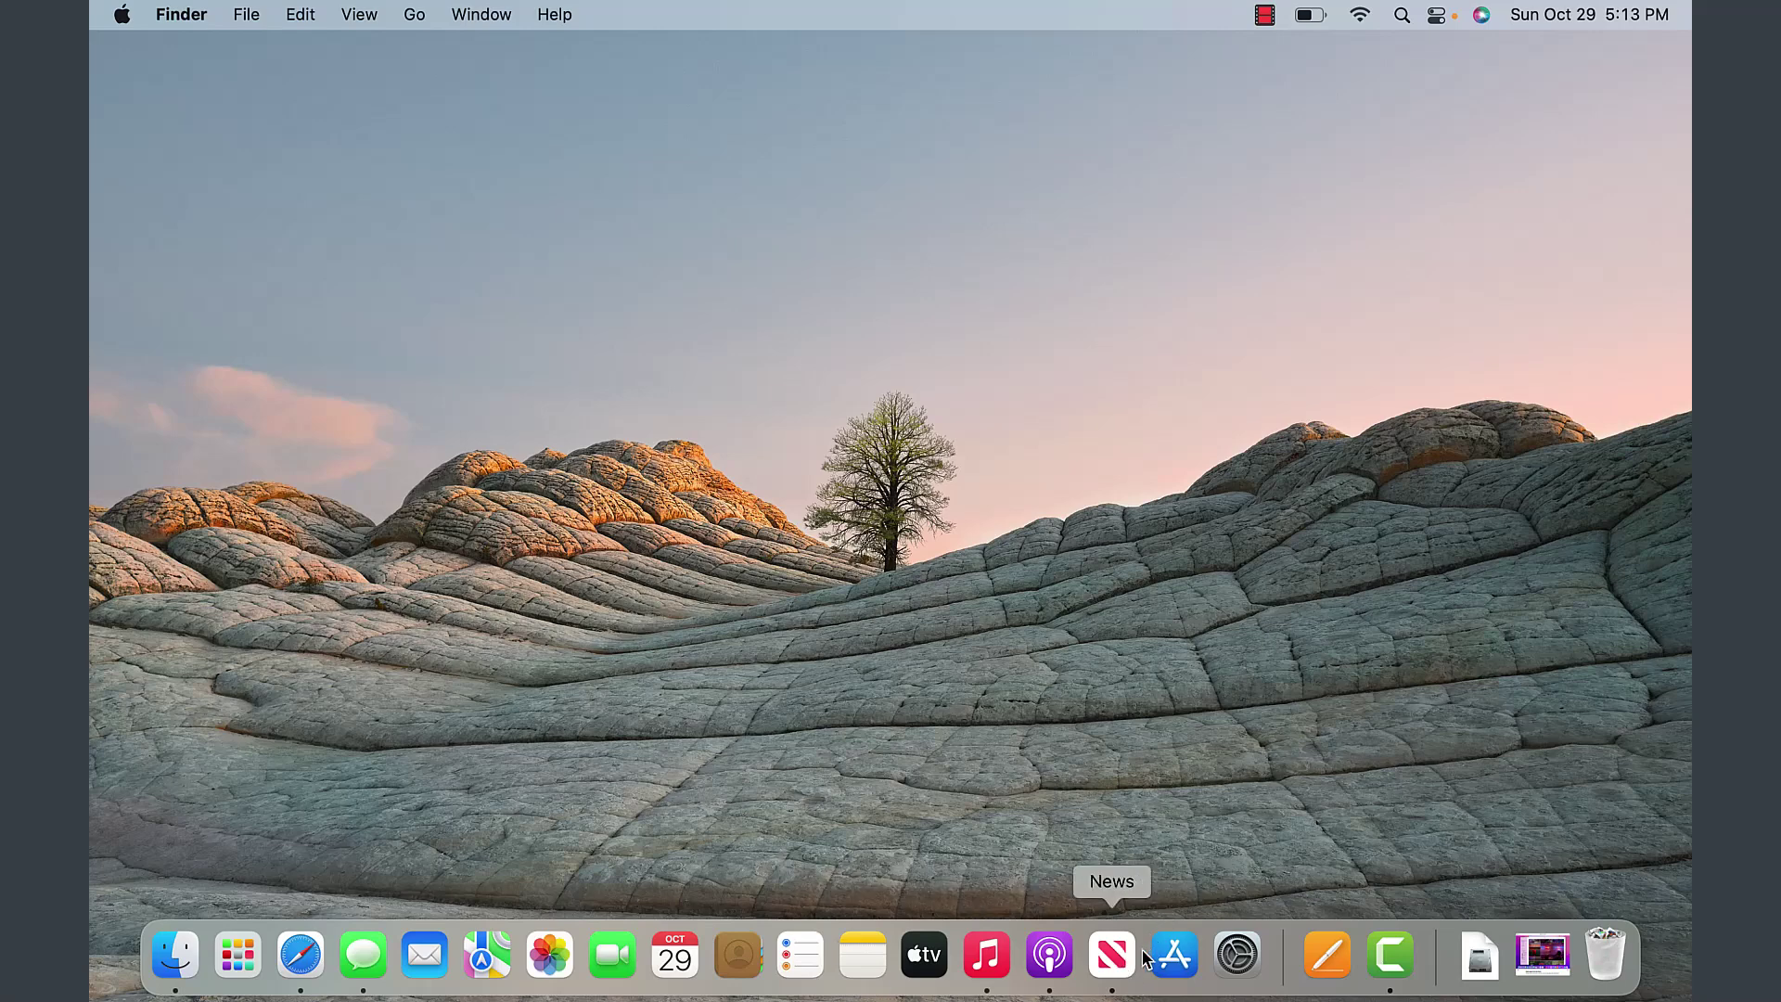
right_click(1118, 965)
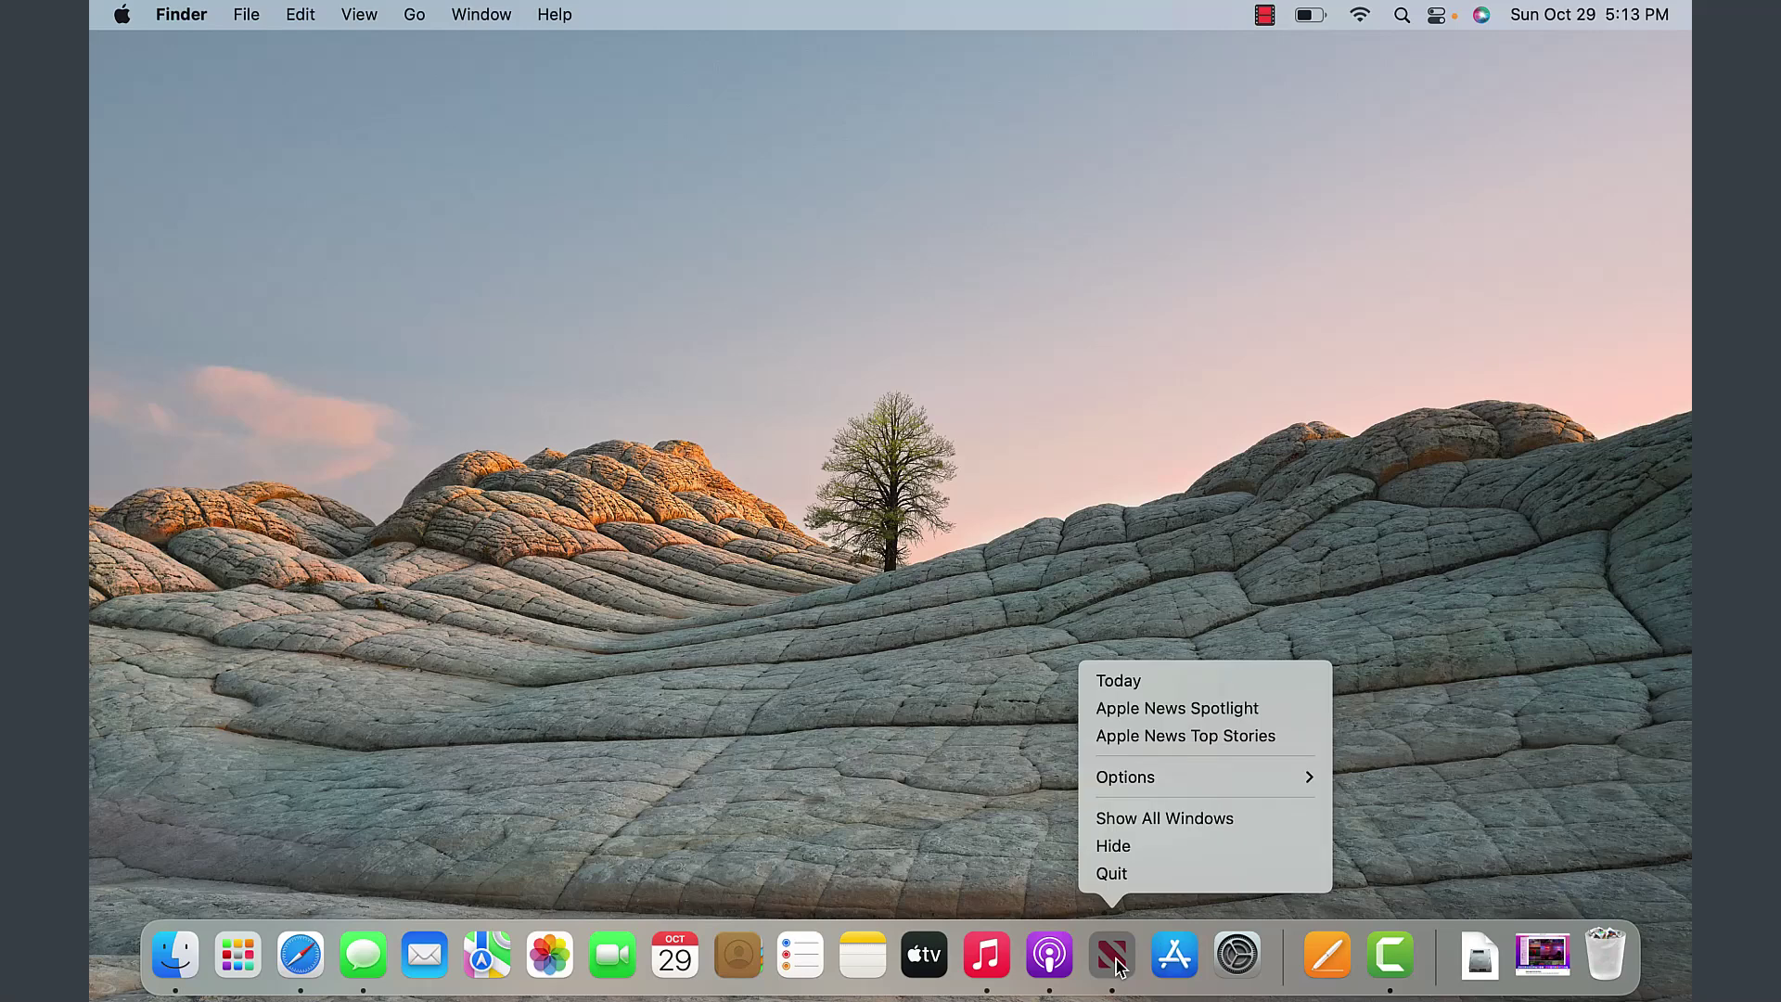
left_click_drag(1119, 967, 1610, 928)
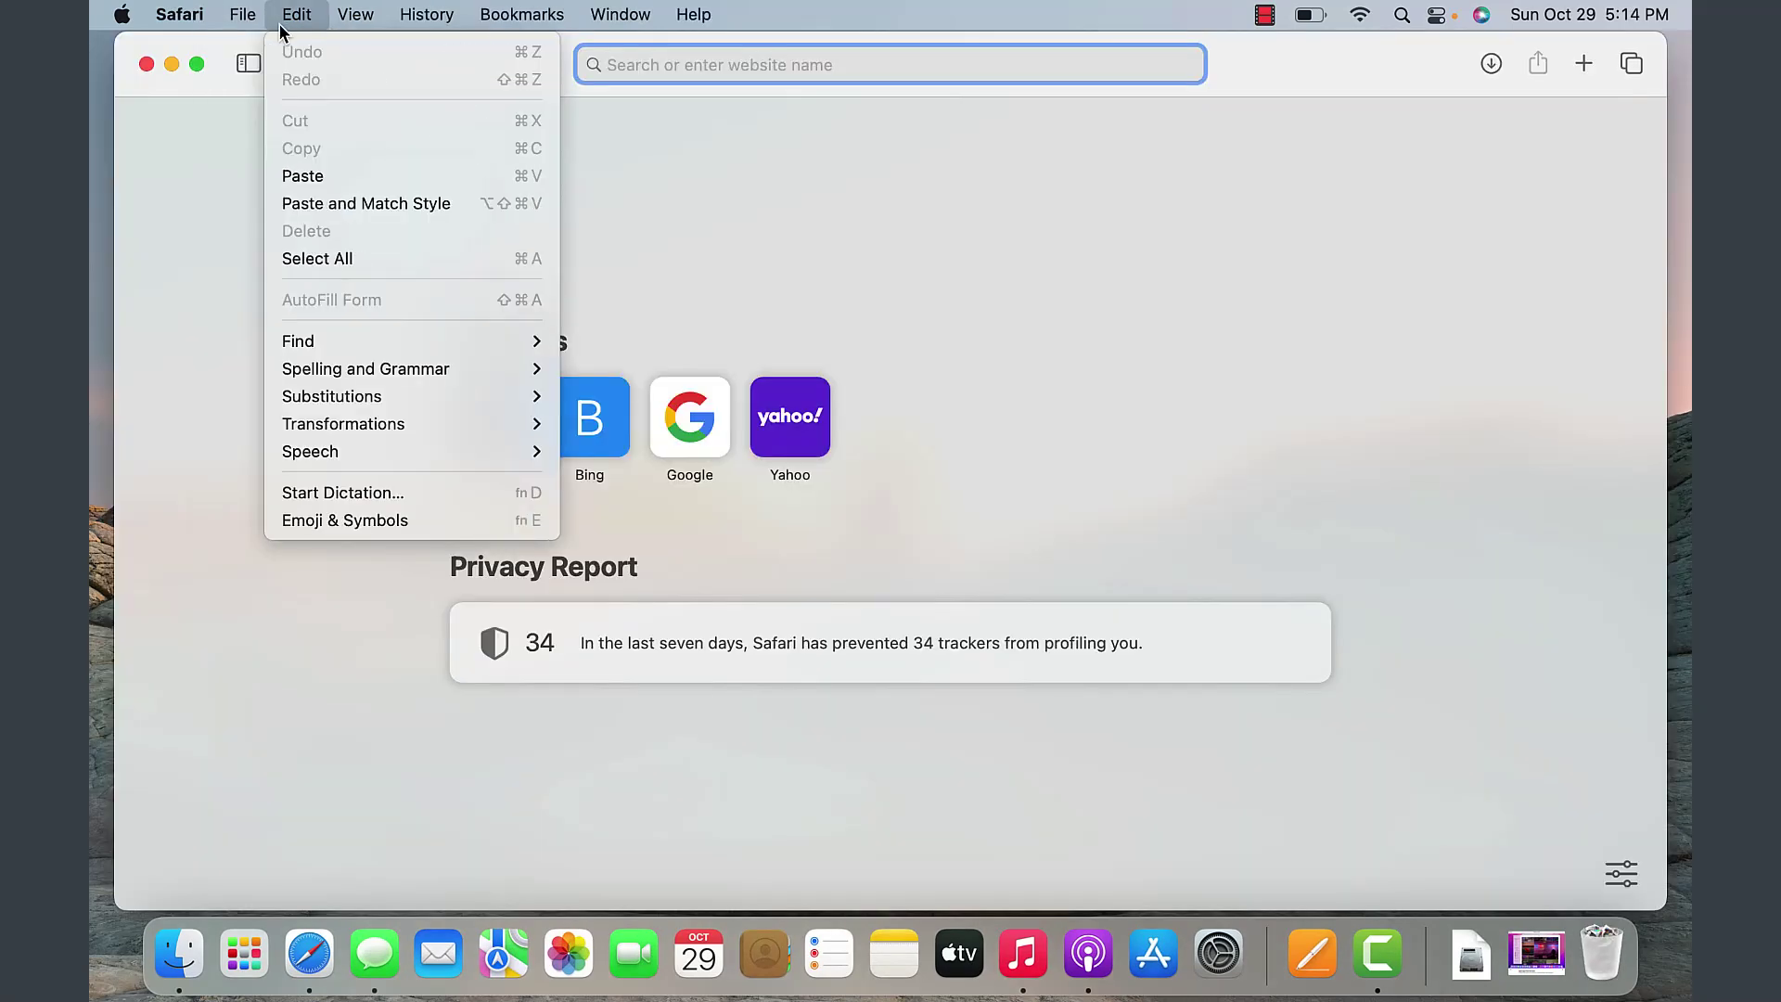
- Close the Safari start-page window, leaving Safari active with the Apple menu shown
left_click(306, 13)
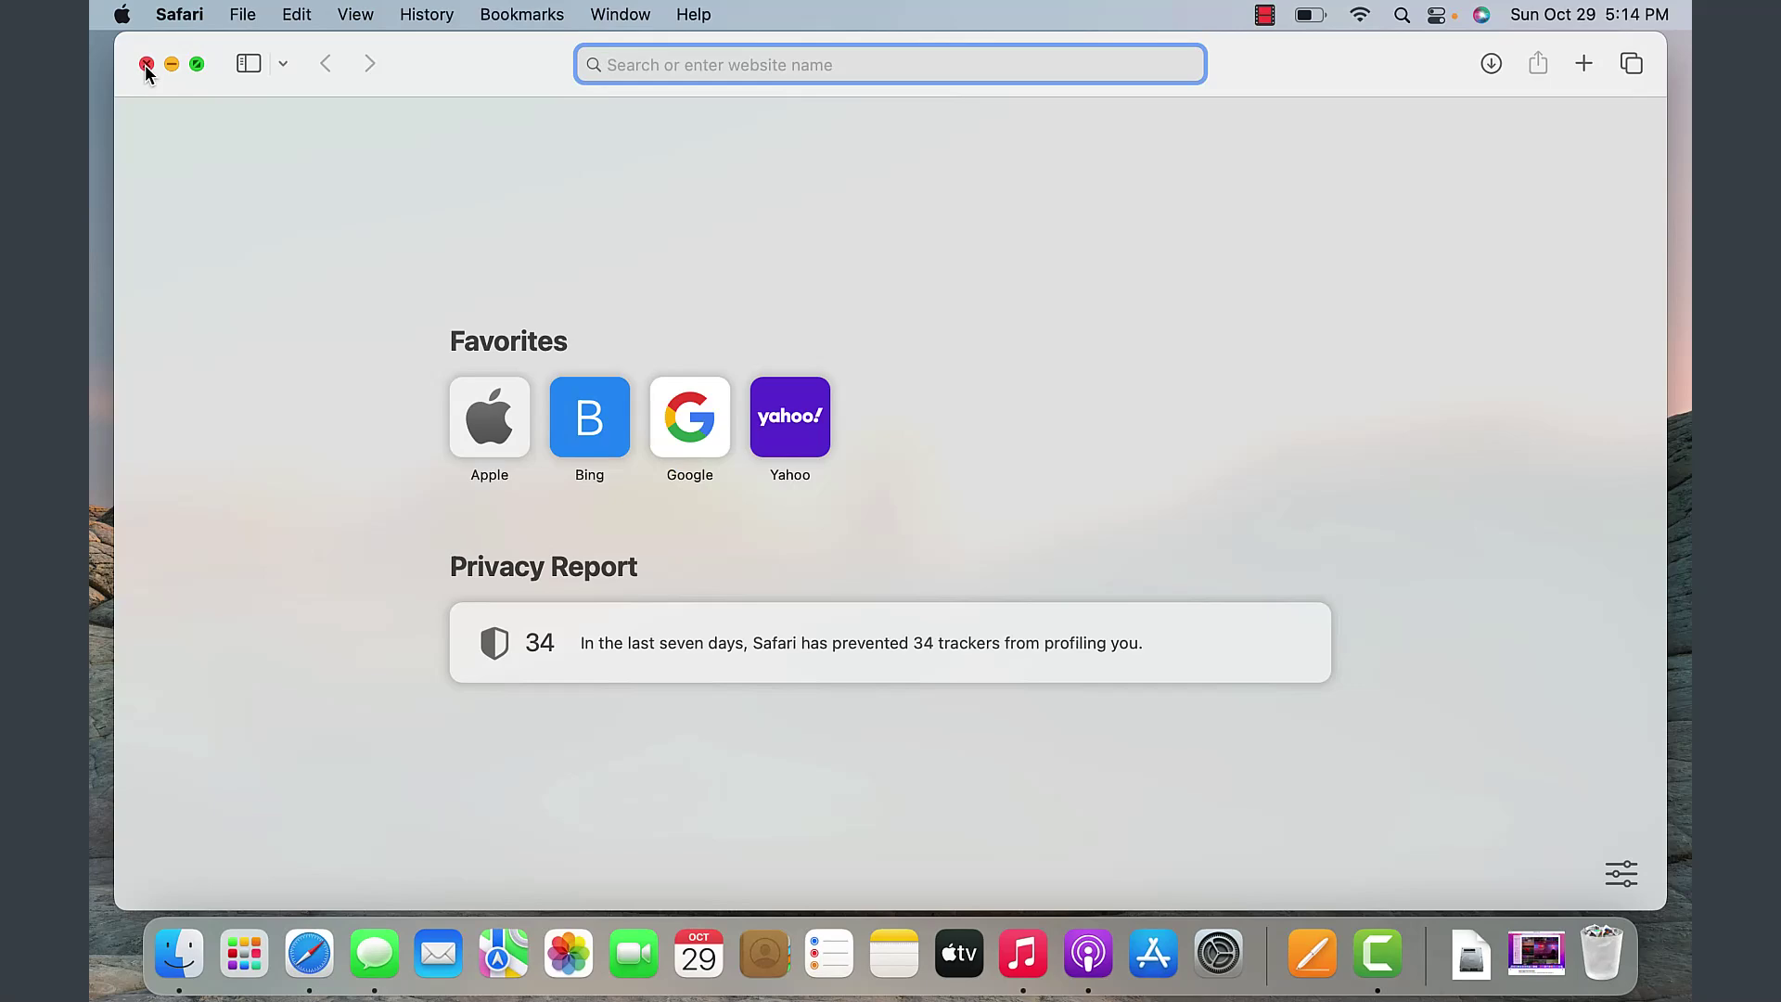
left_click(146, 64)
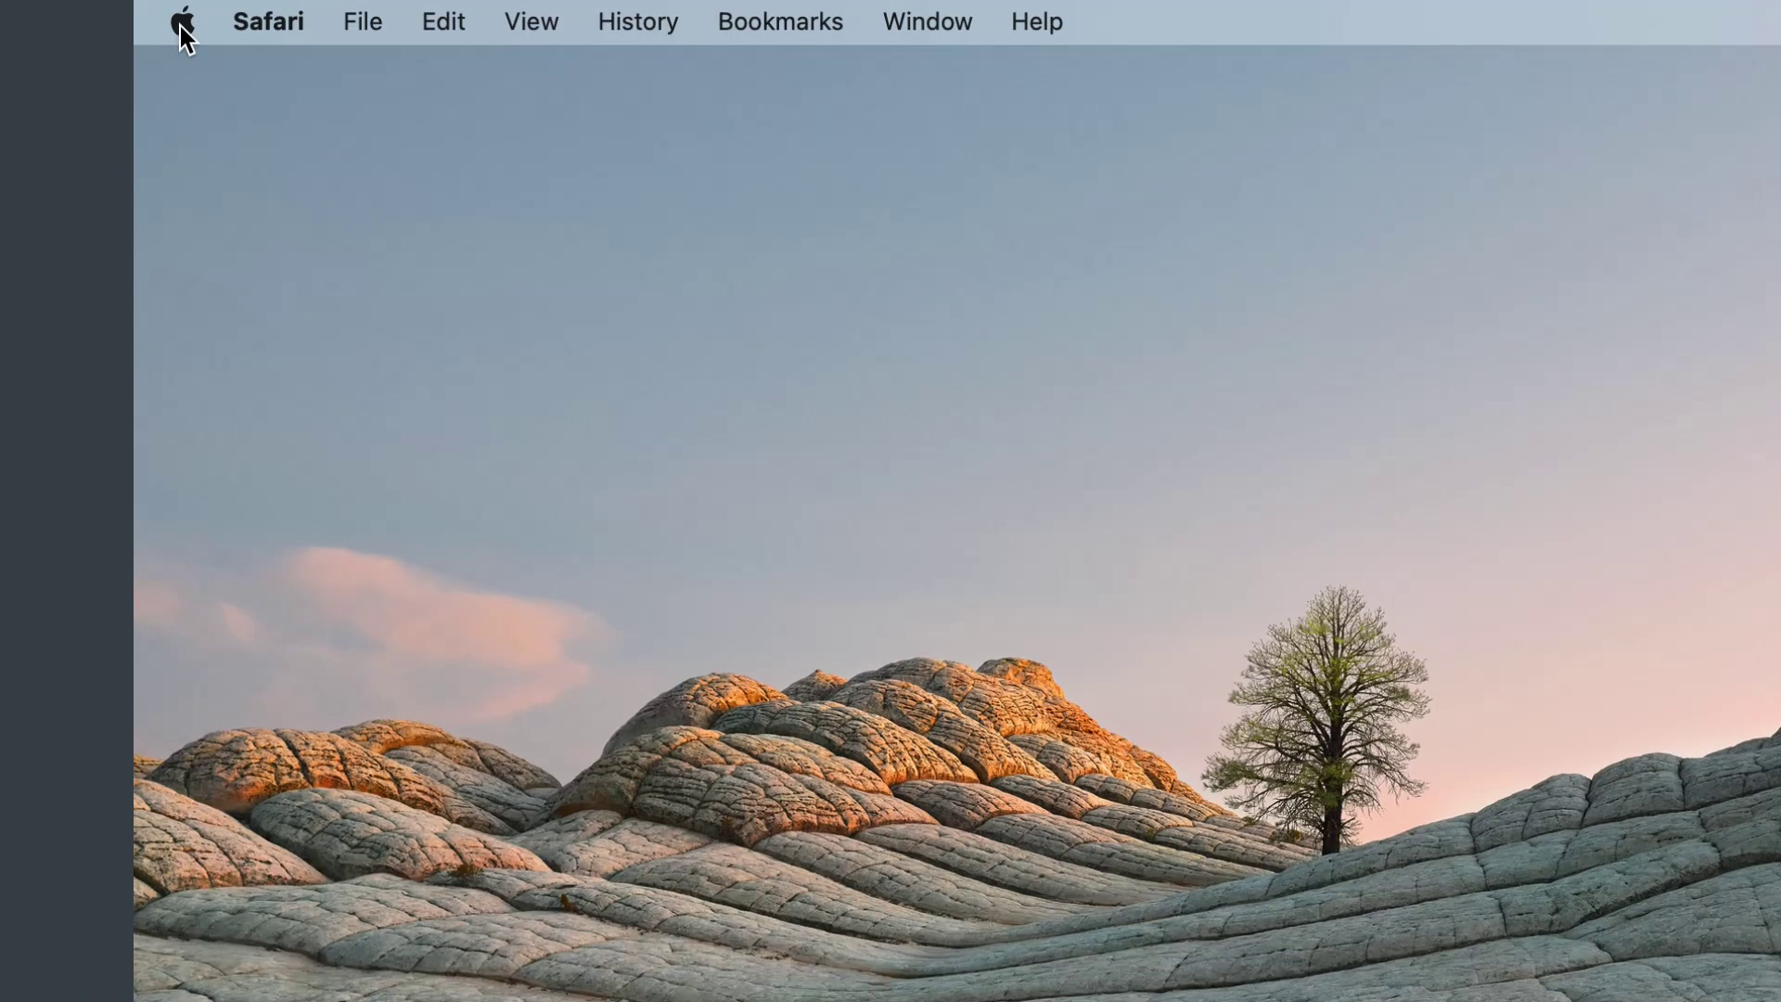
left_click(182, 22)
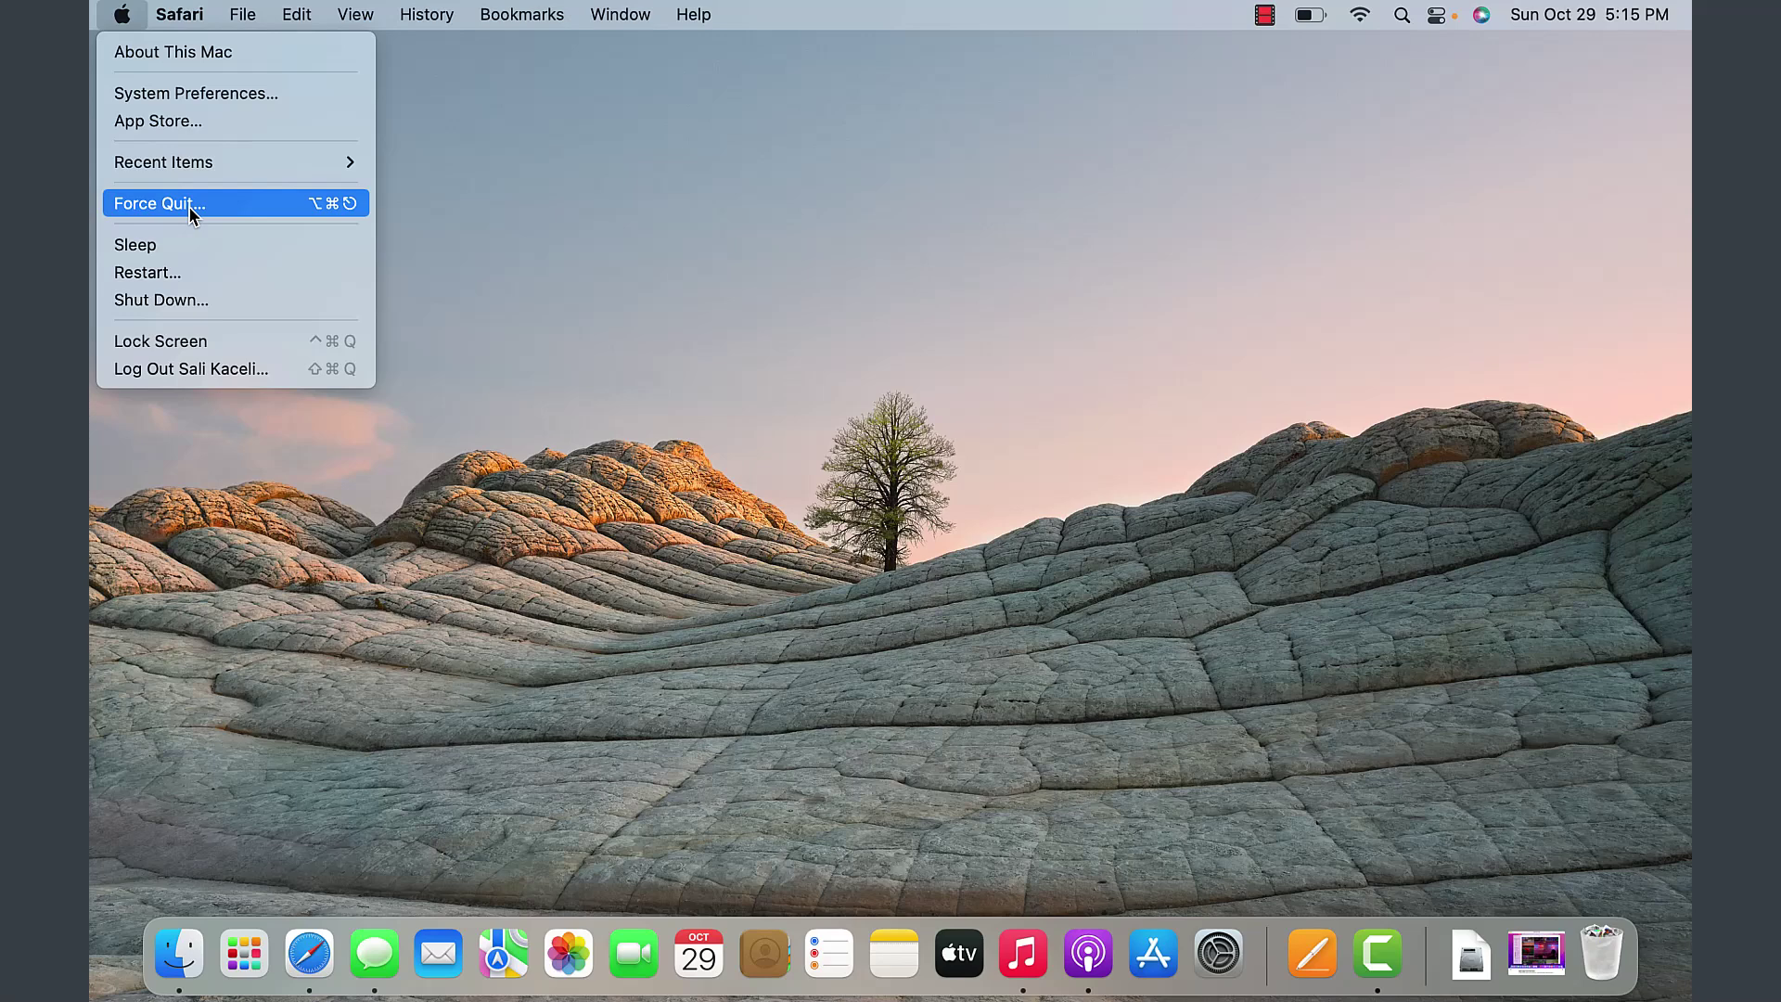
- Reopen Safari, then force quit it through the Apple menu's Force Quit dialog
left_click(309, 954)
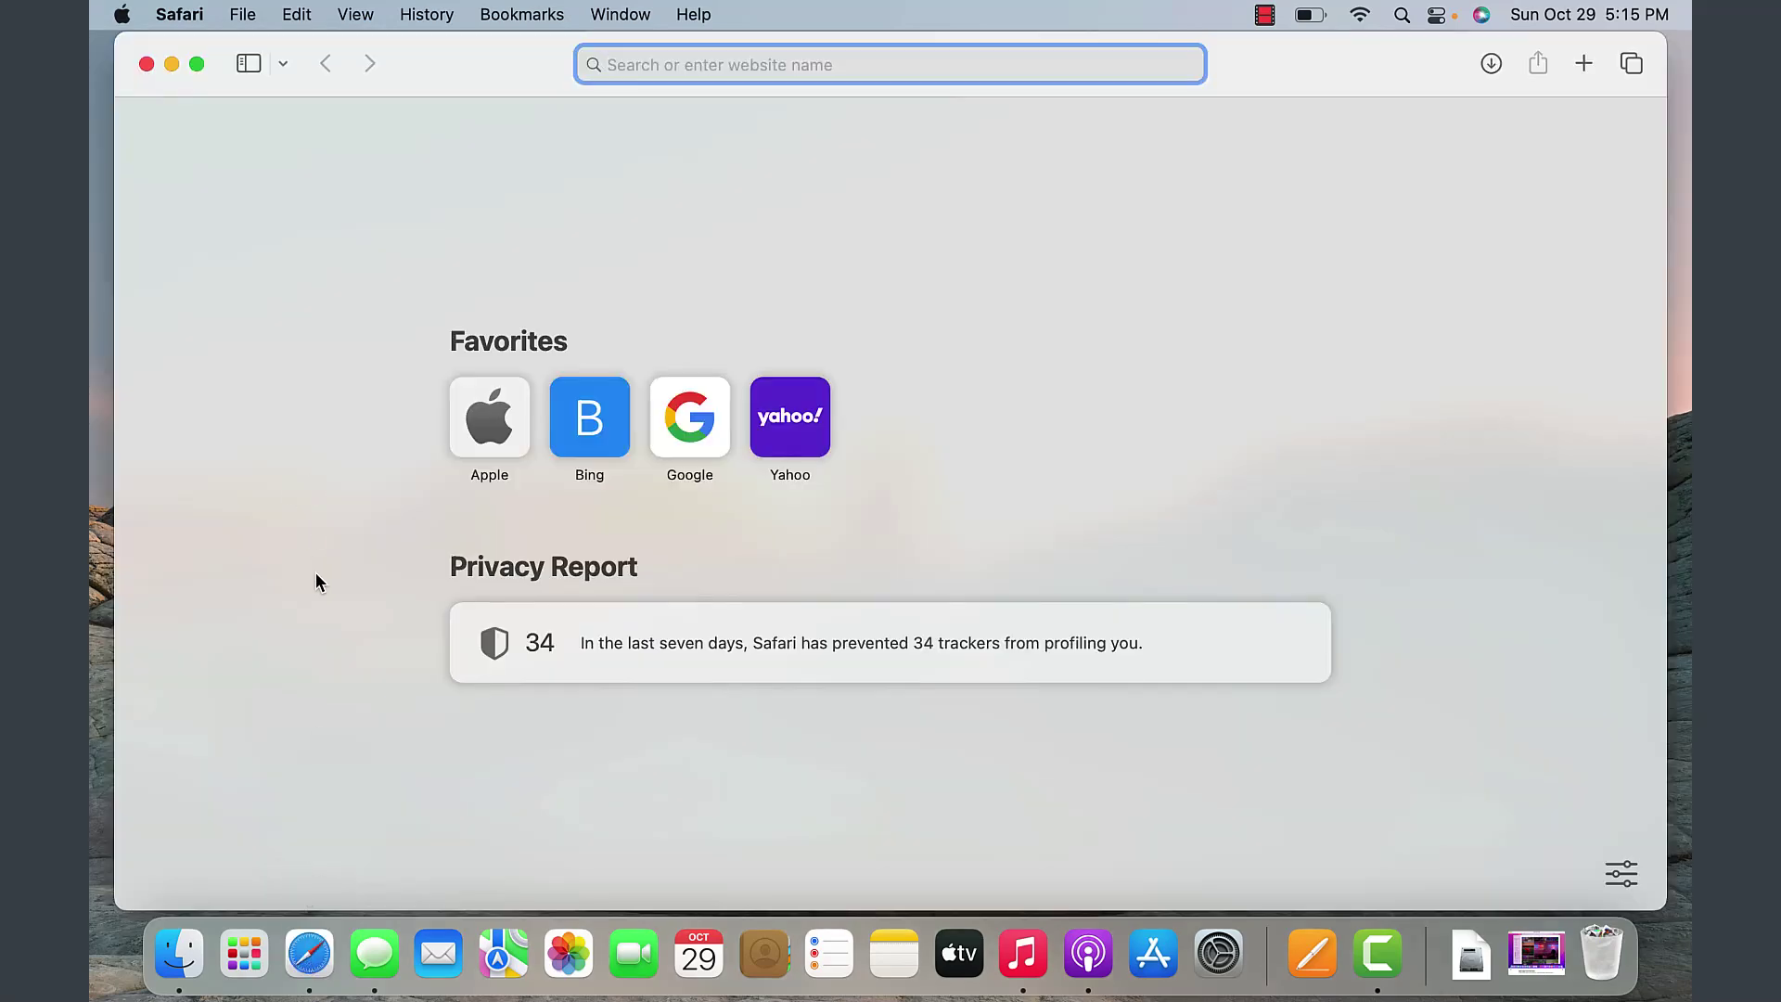
left_click(740, 240)
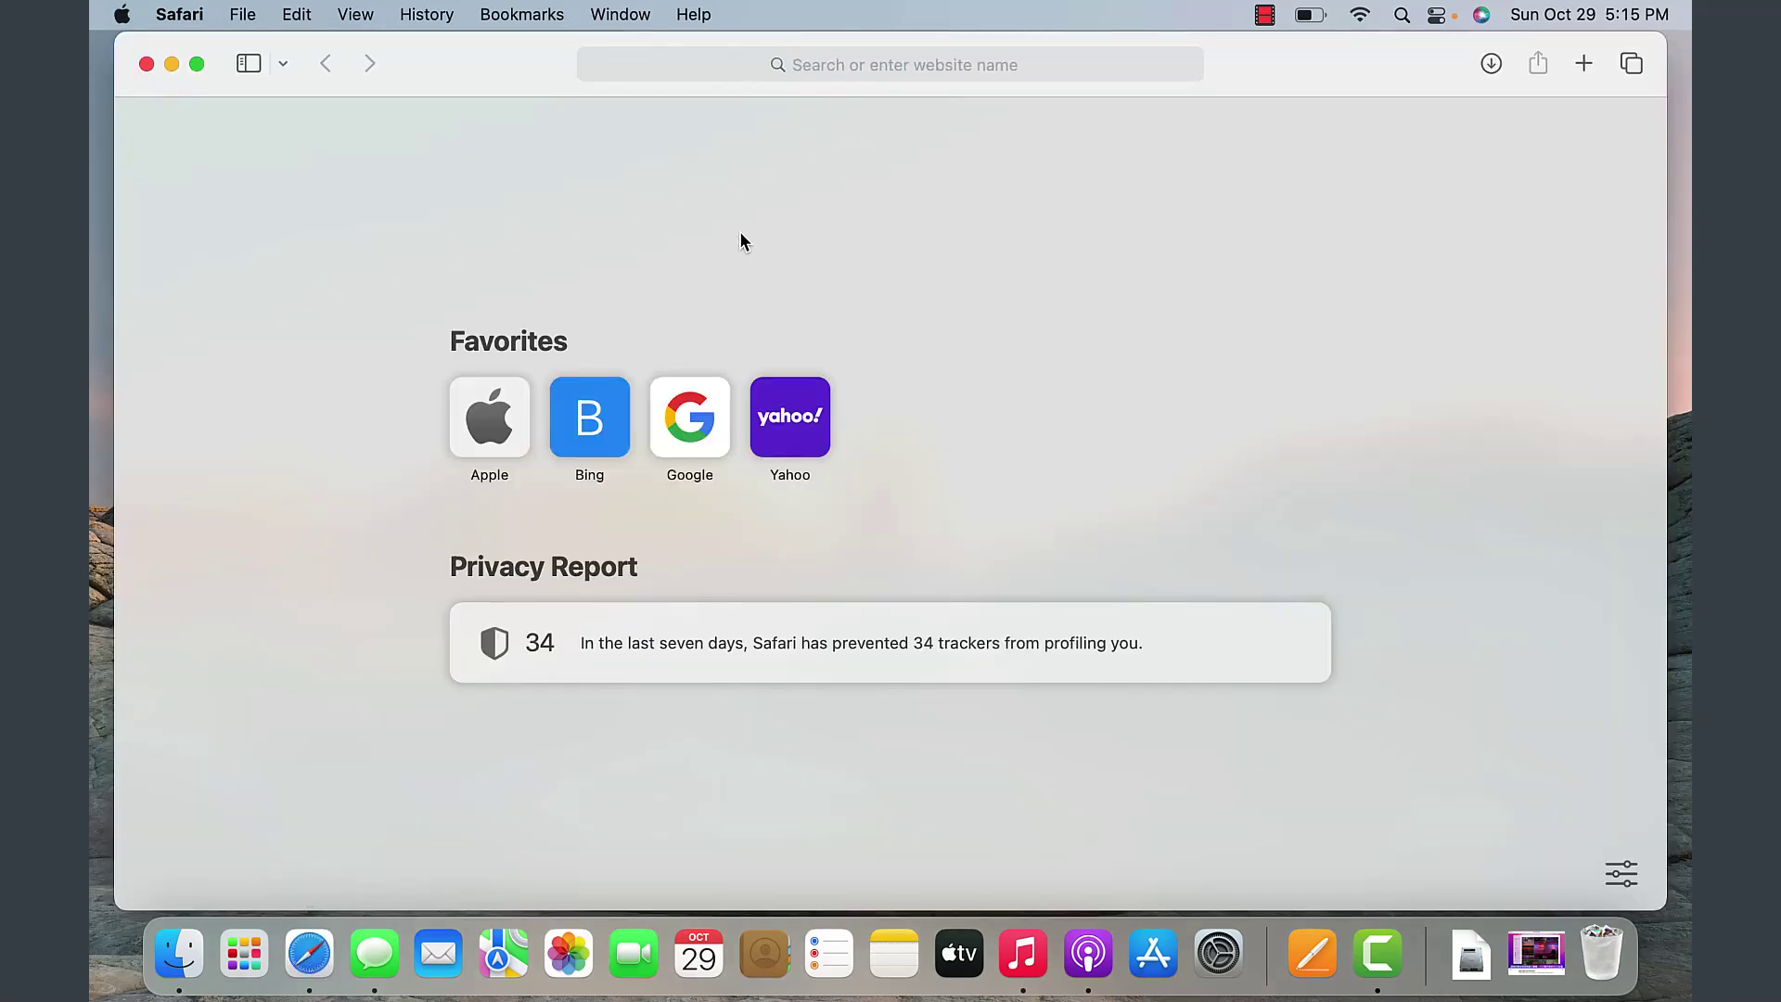
left_click(123, 16)
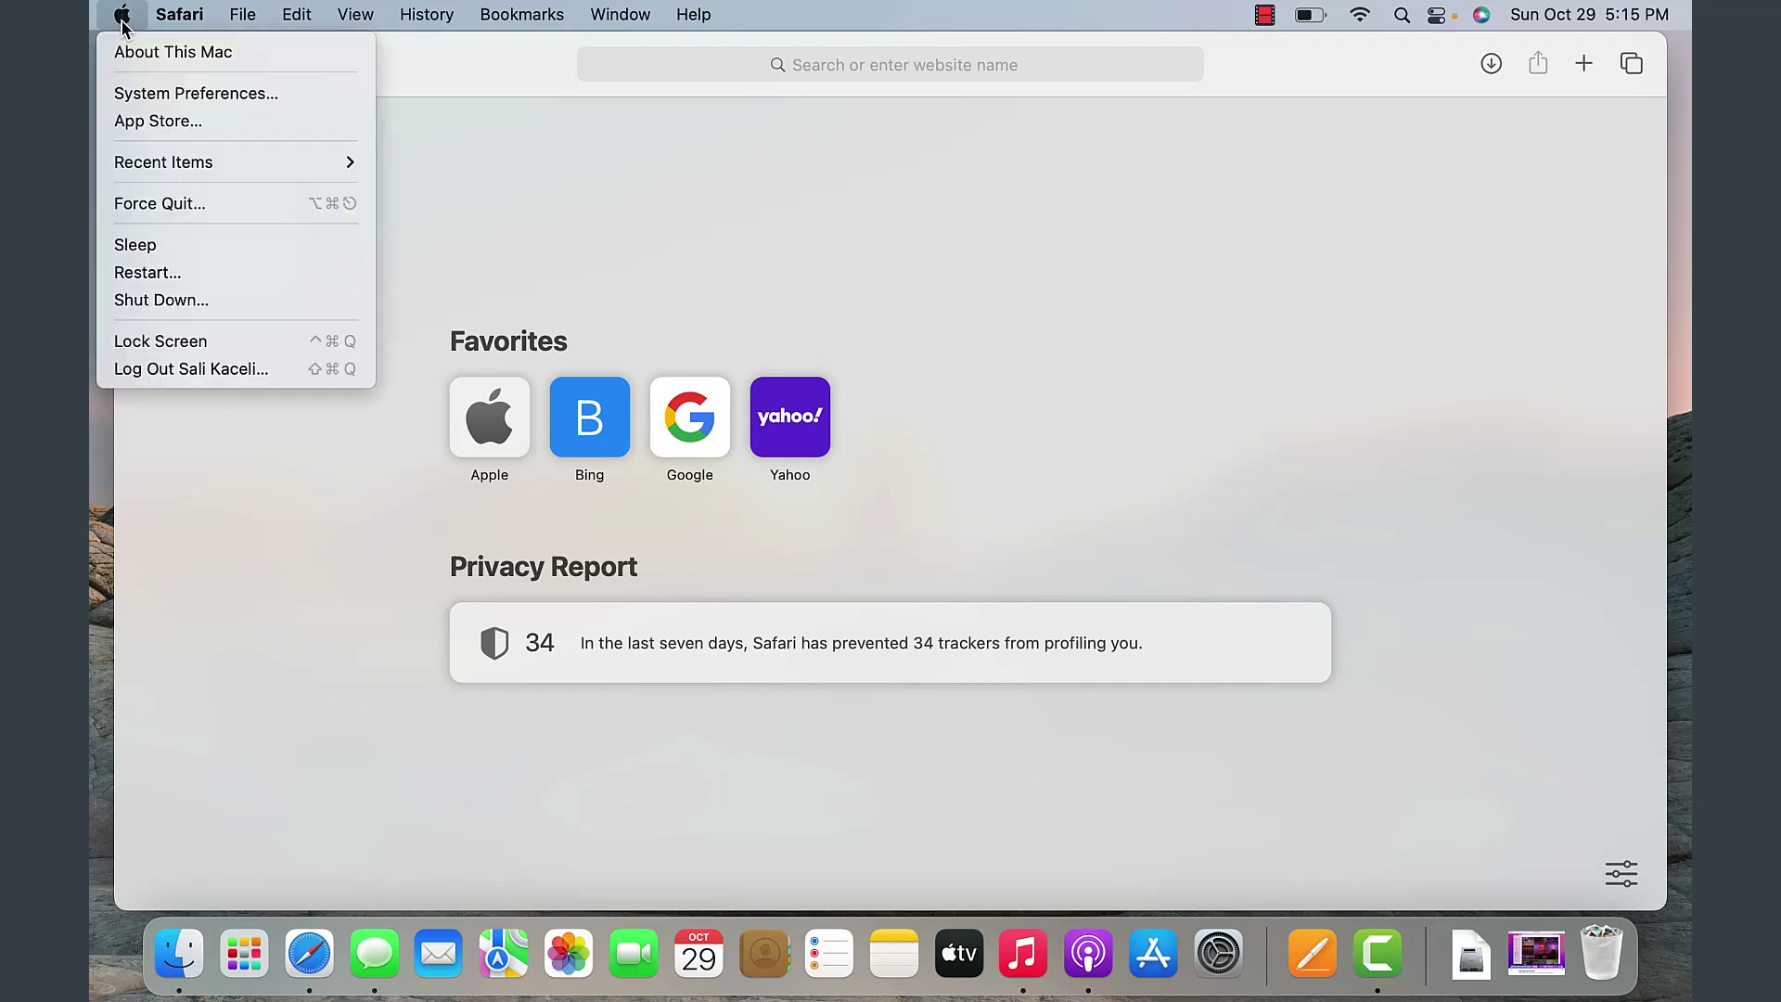
left_click(170, 206)
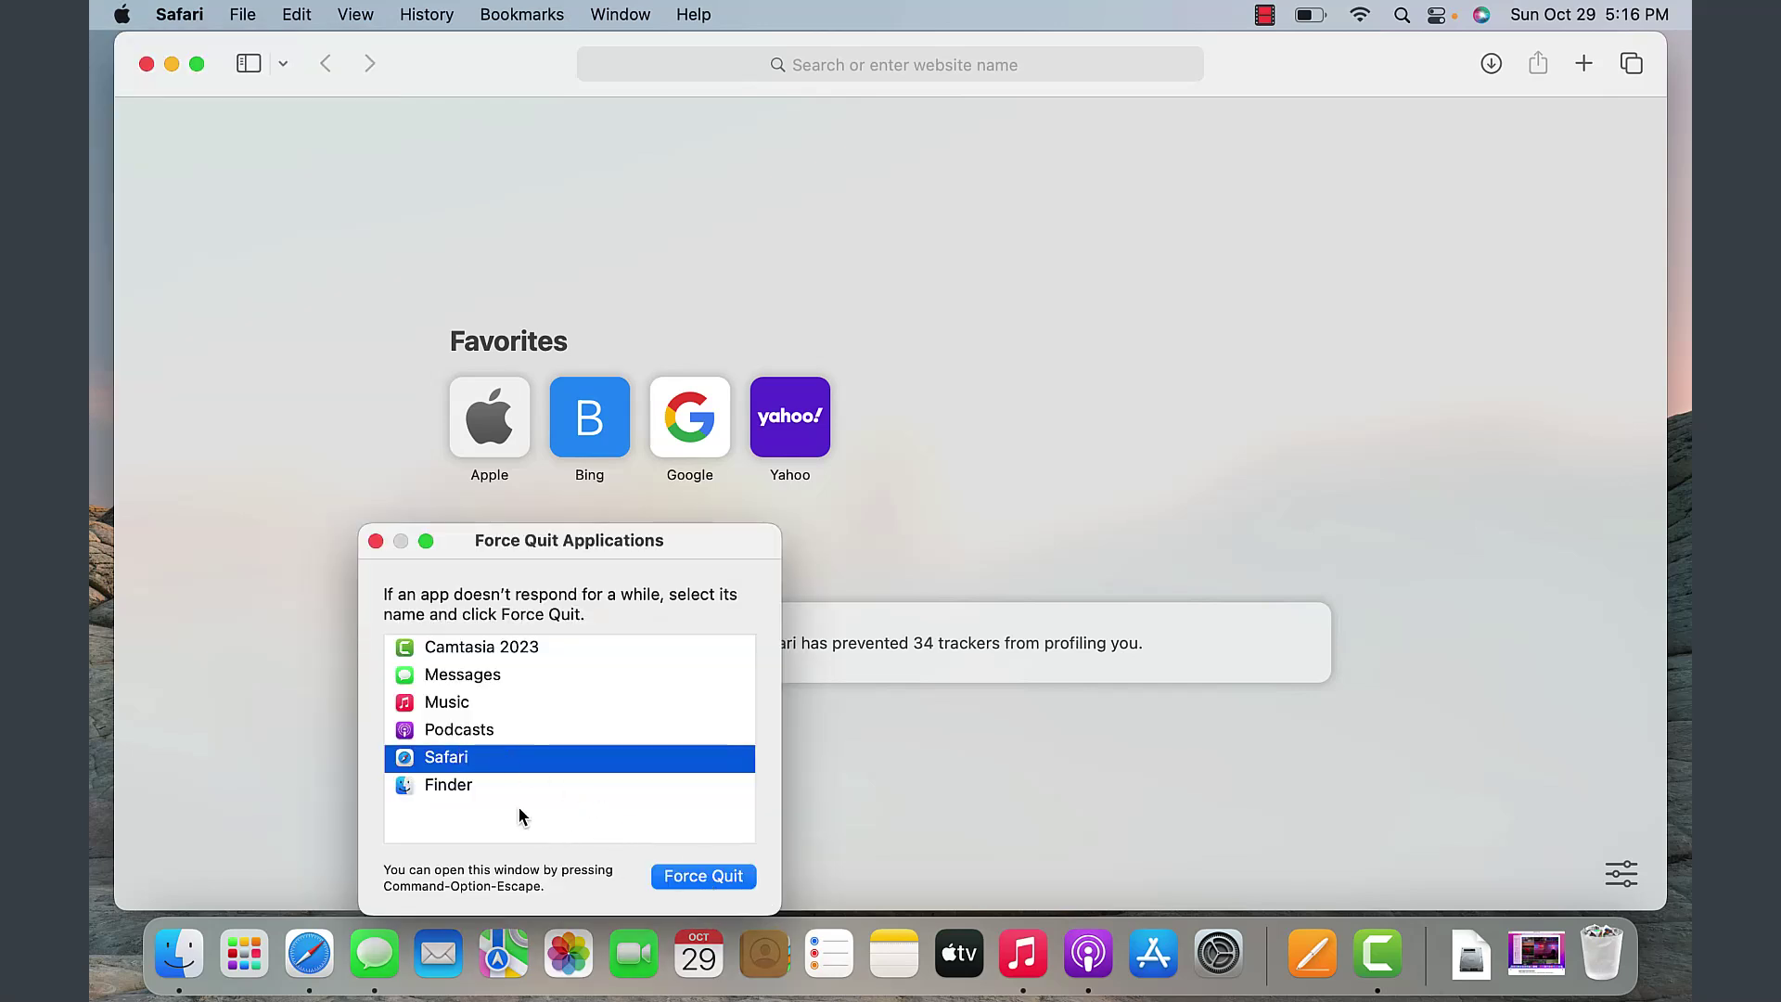
left_click(711, 876)
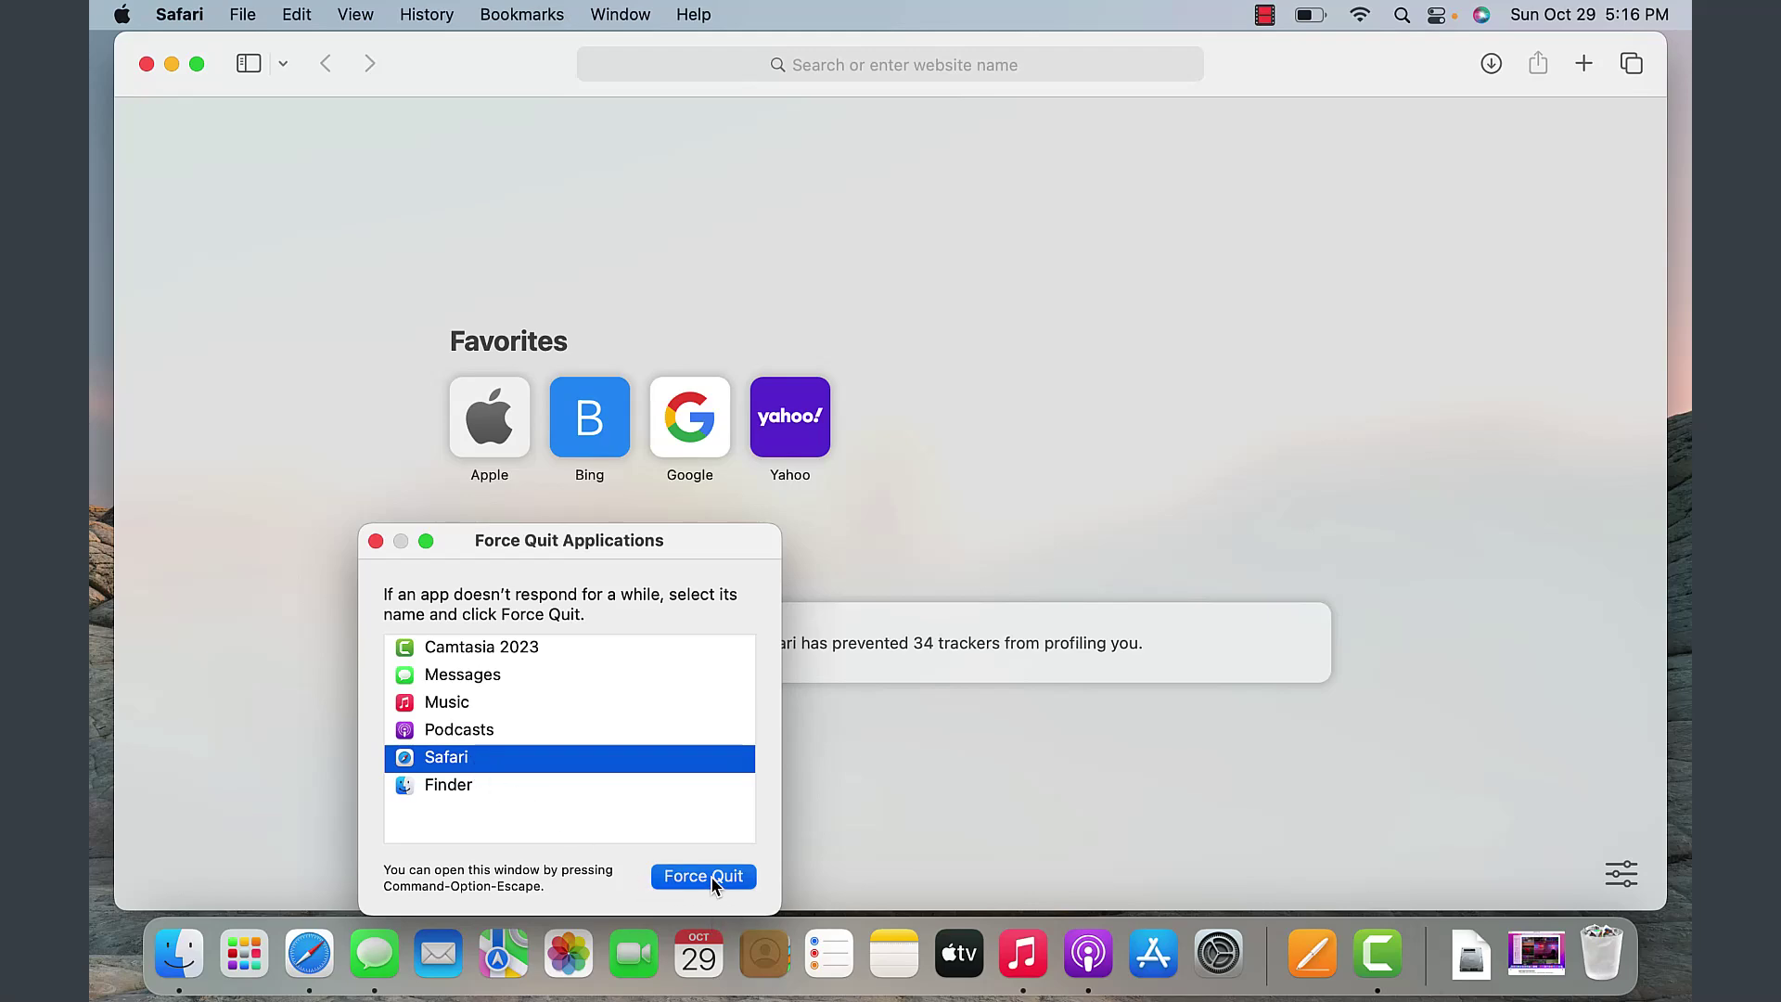
left_click(742, 755)
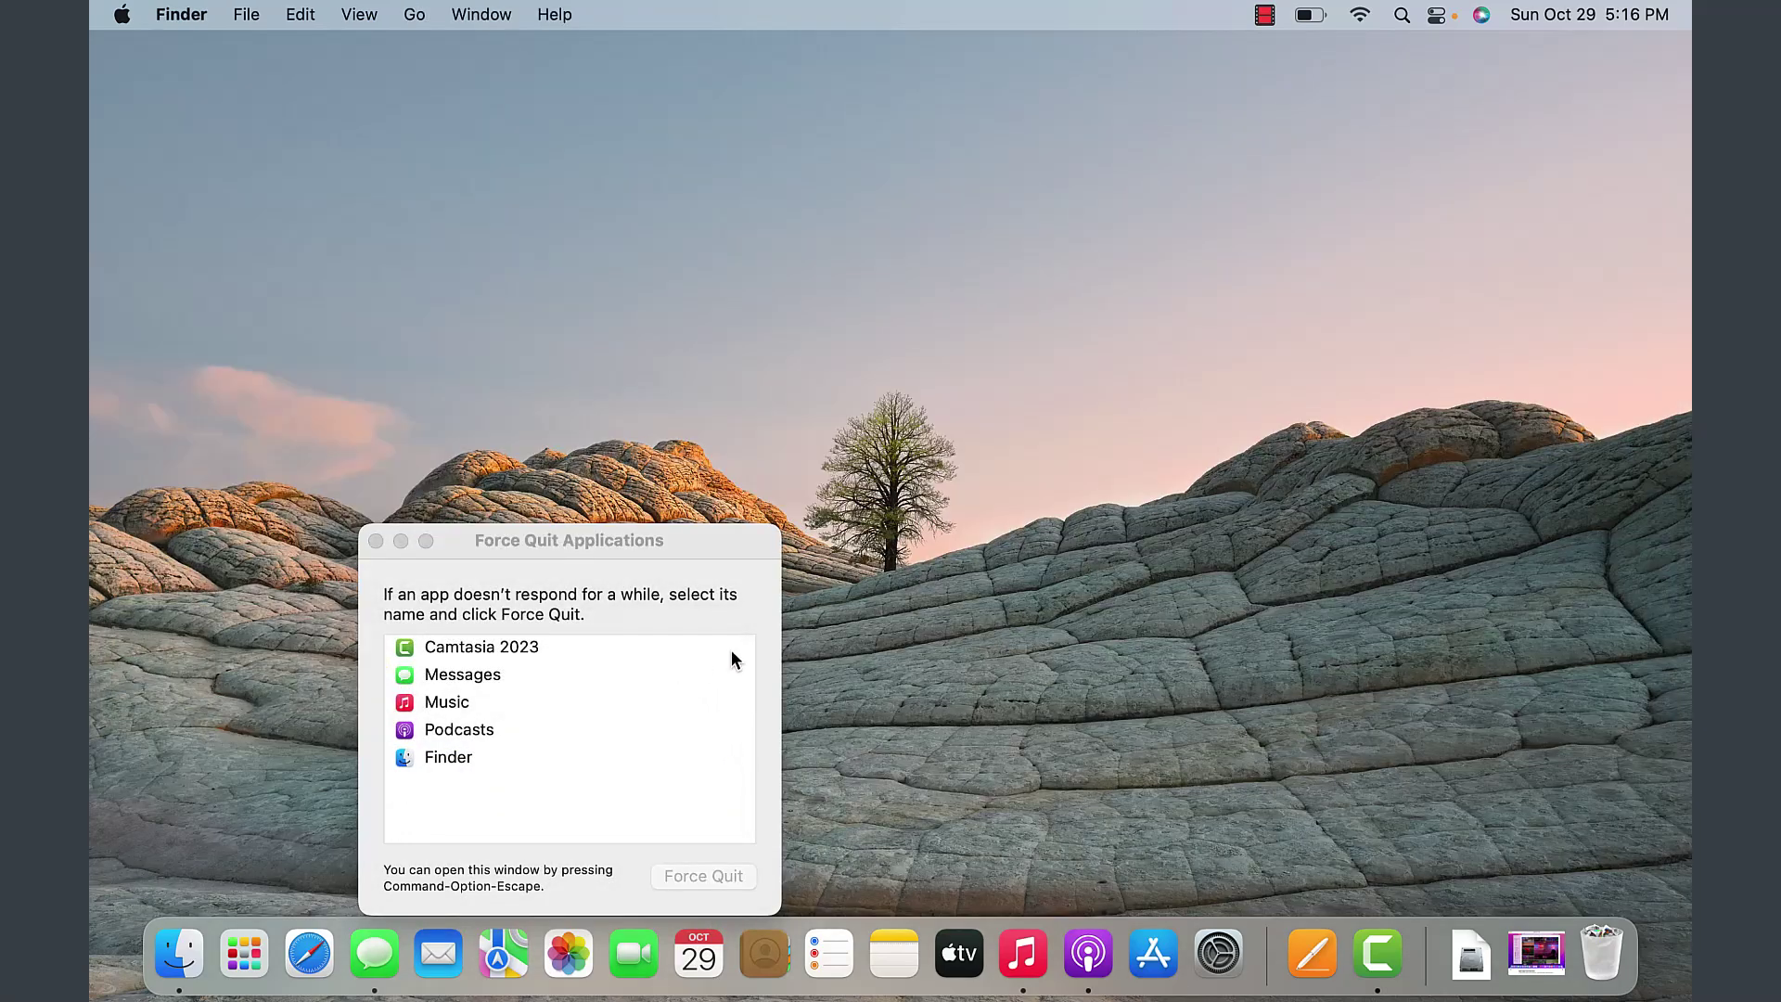
left_click(375, 541)
left_click(122, 14)
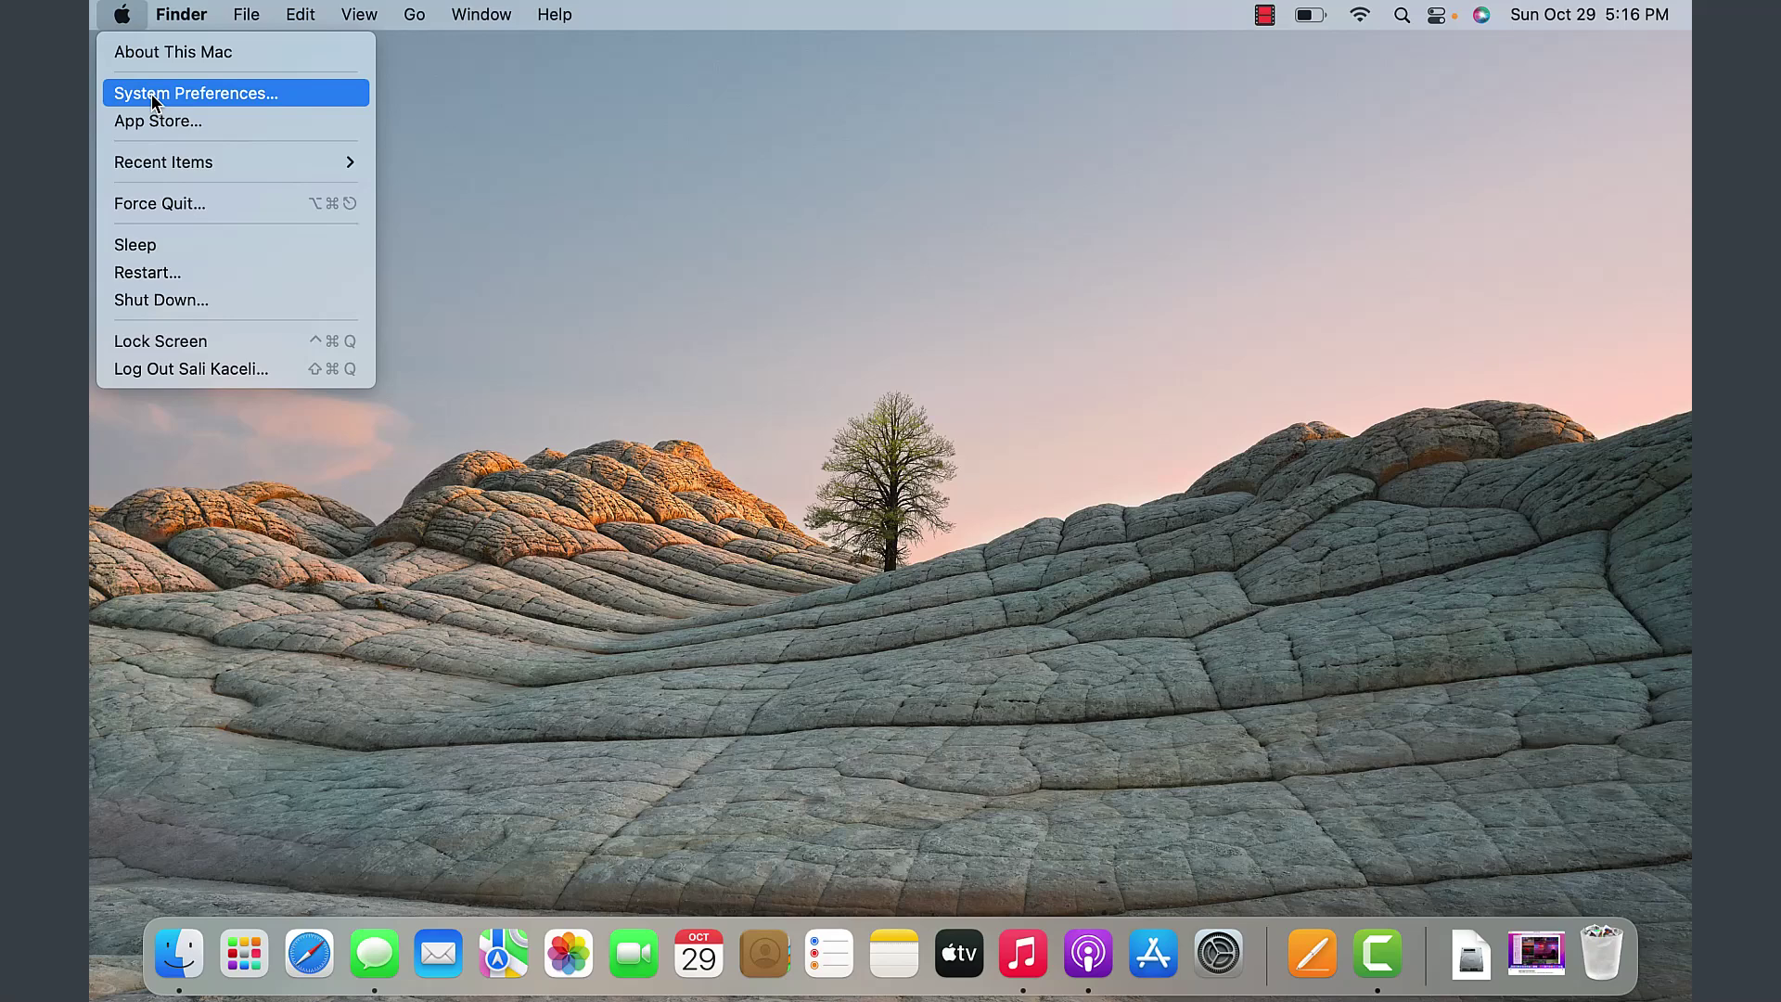
left_click(156, 98)
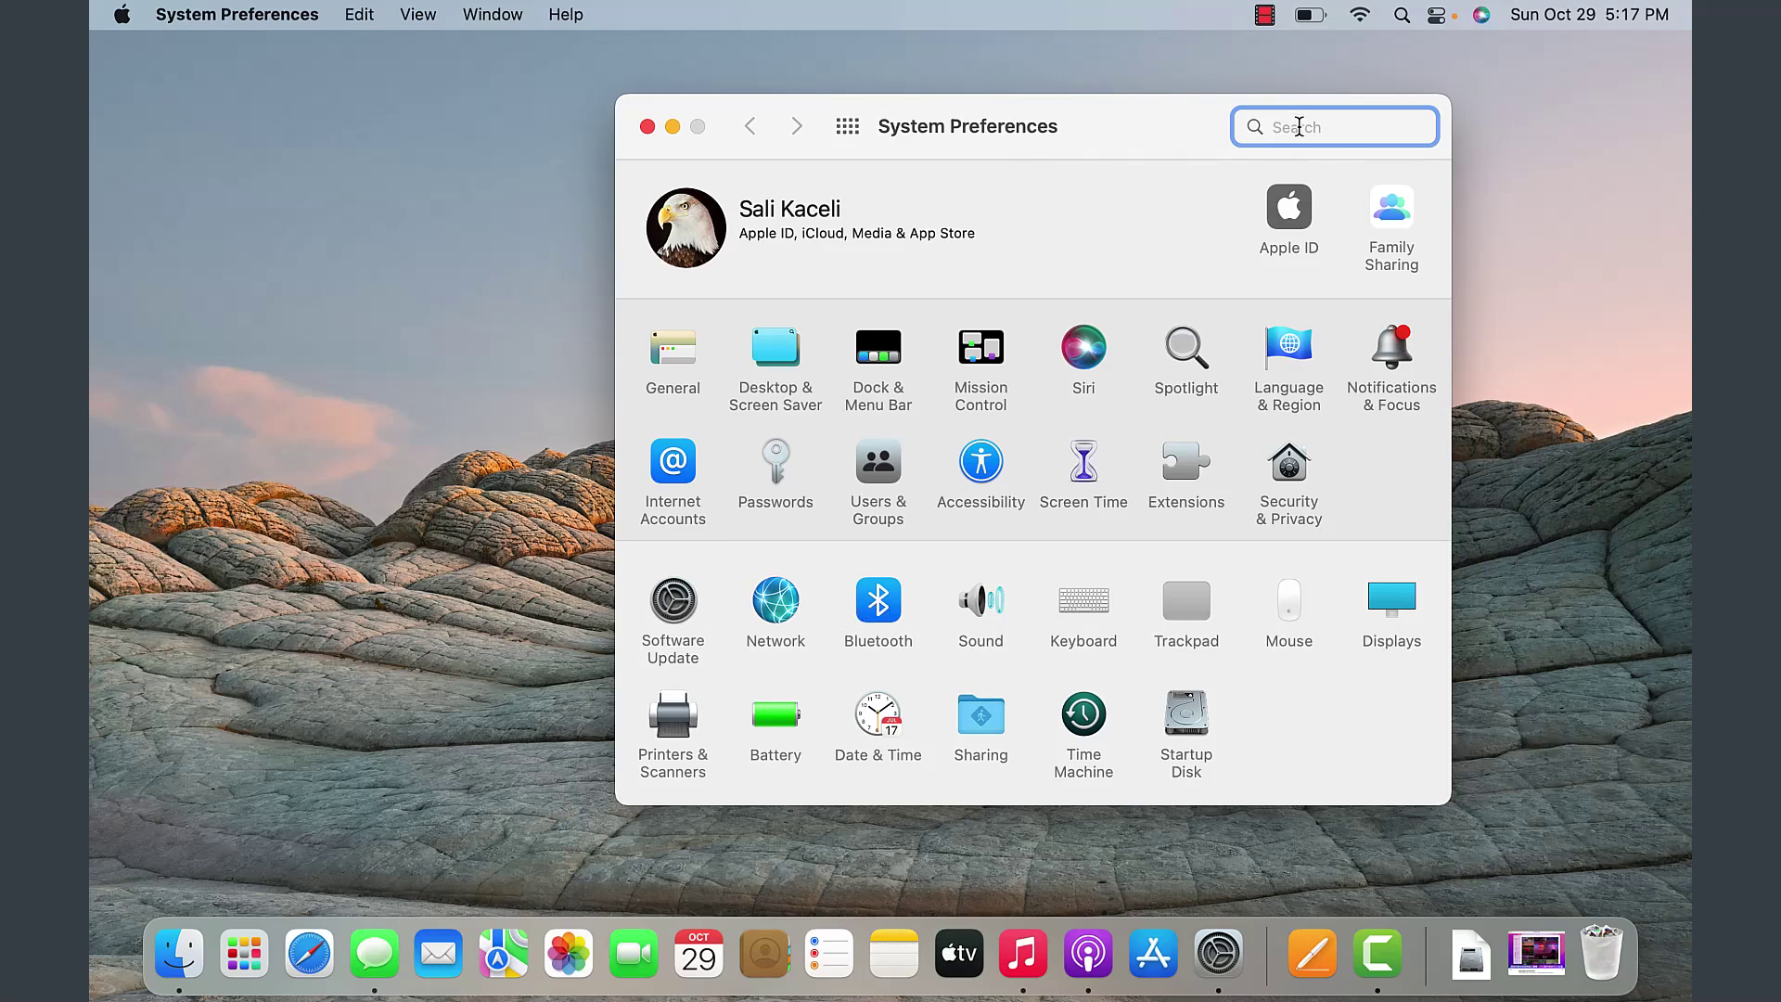
type("bluetoo")
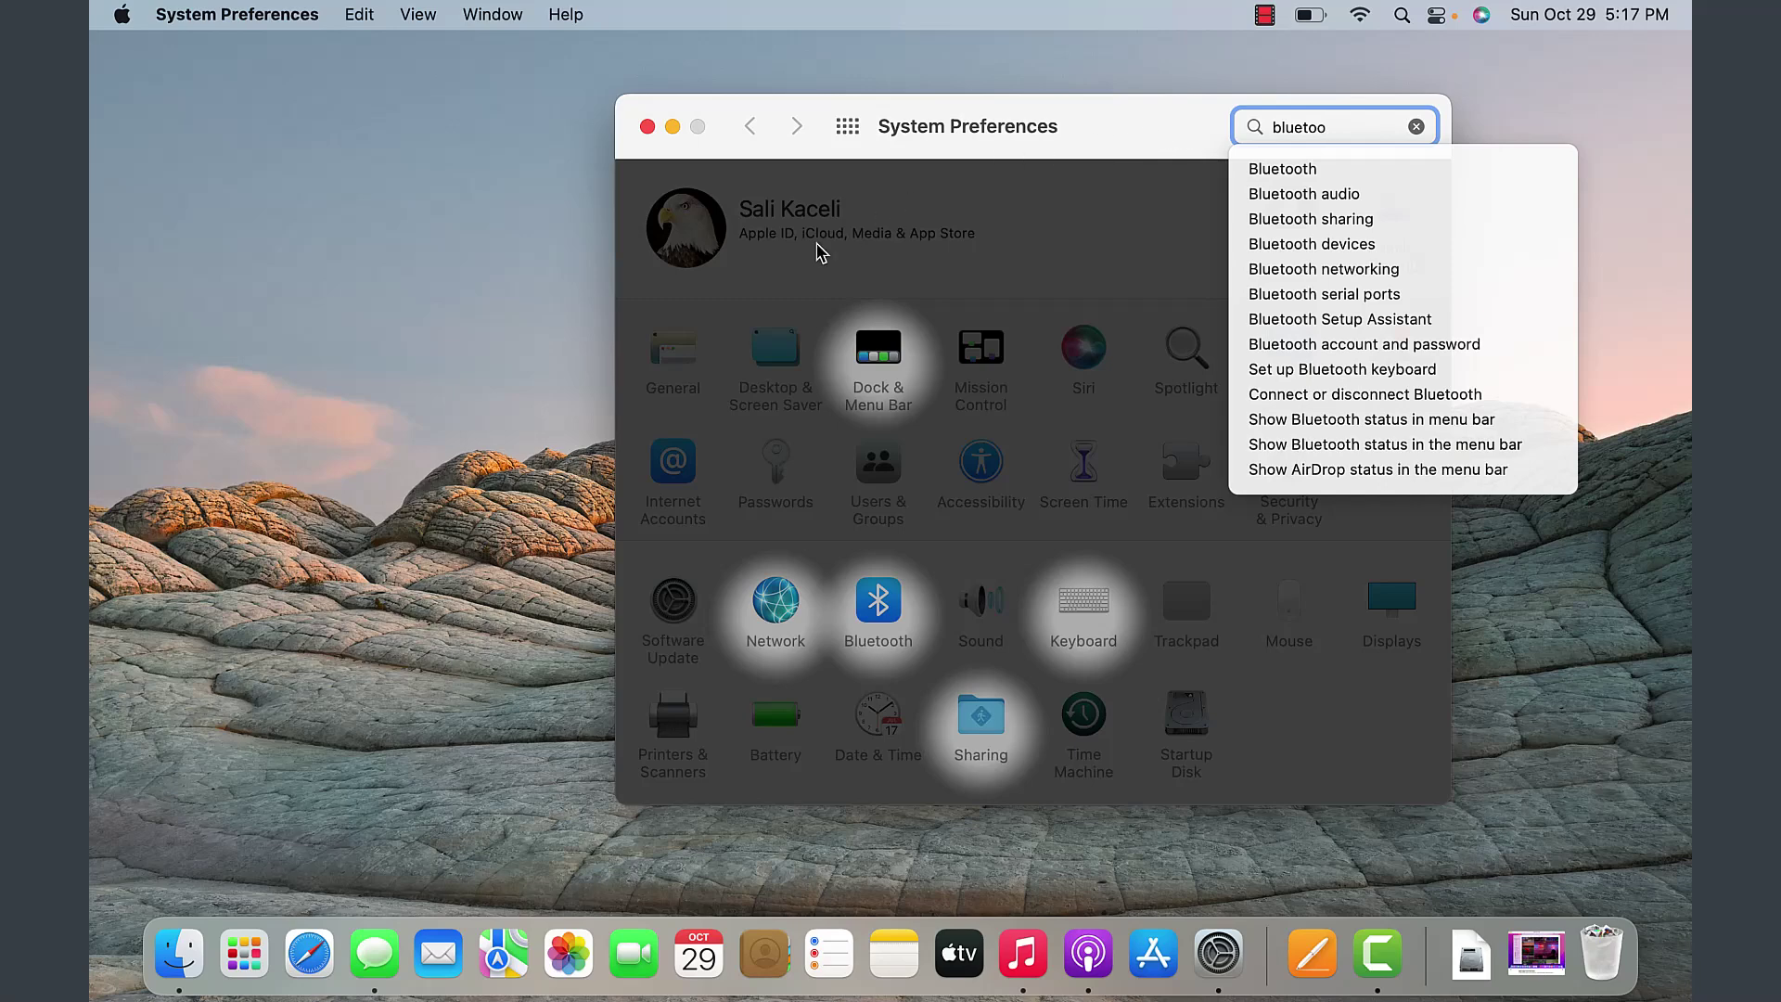
left_click(1417, 127)
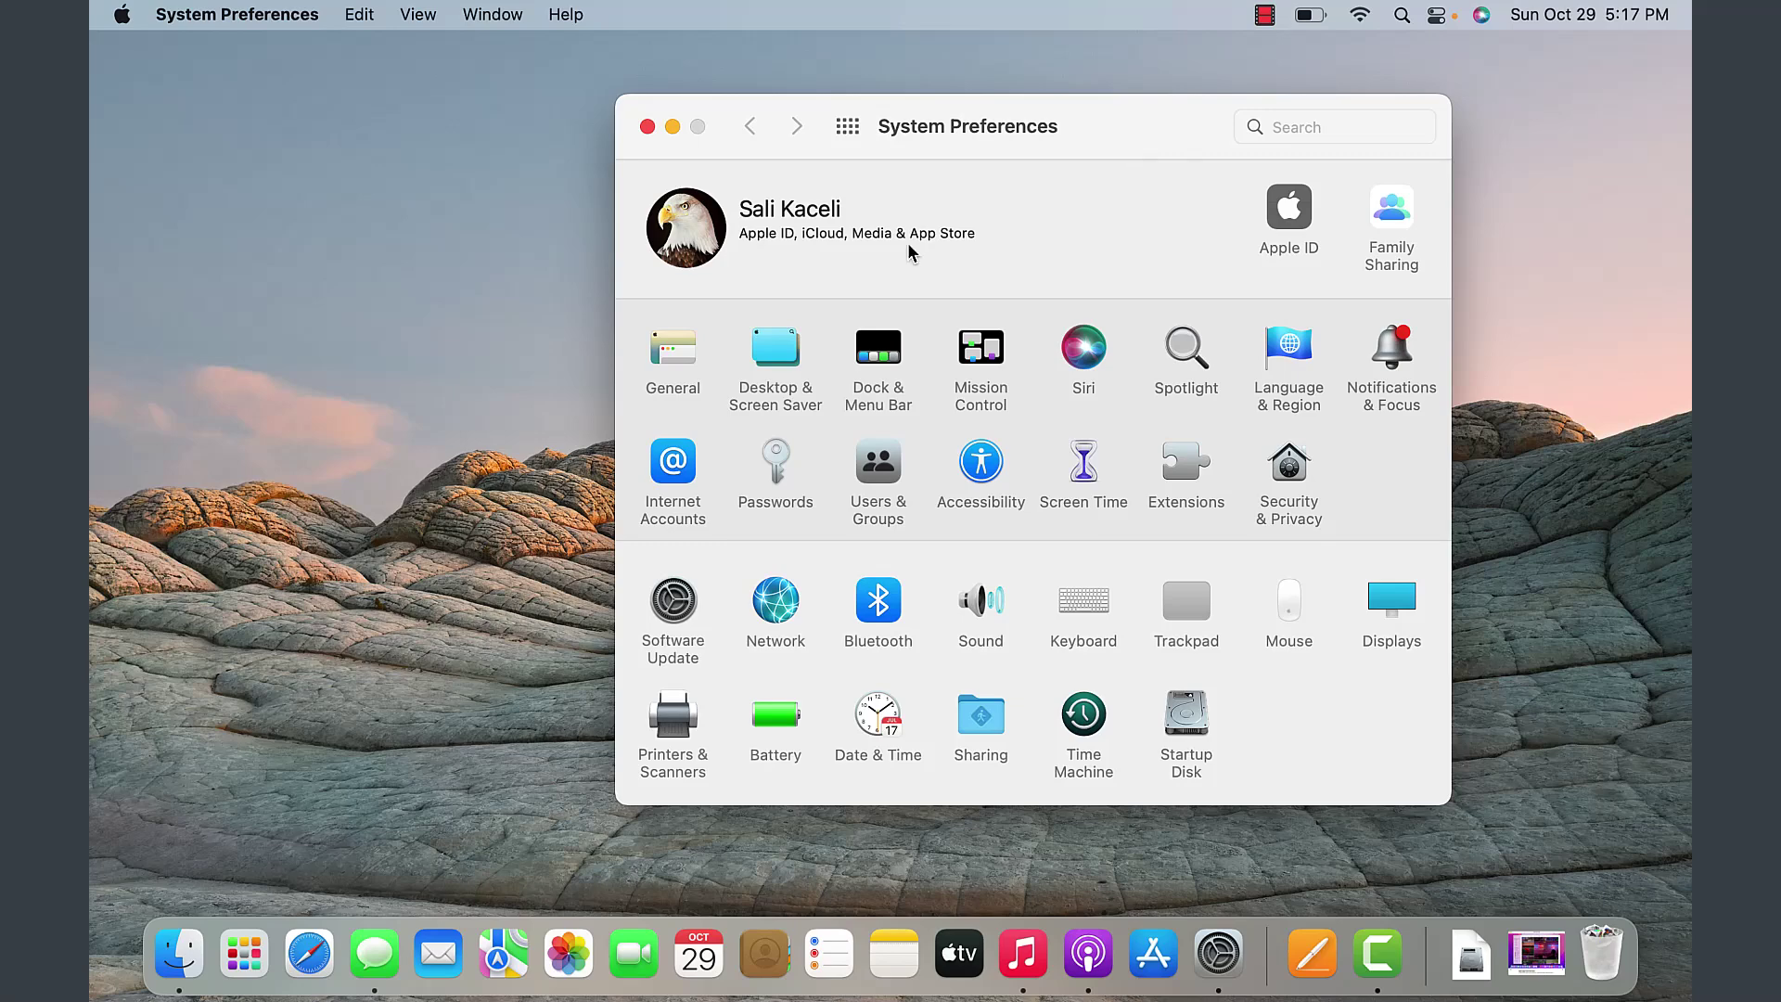
left_click(648, 126)
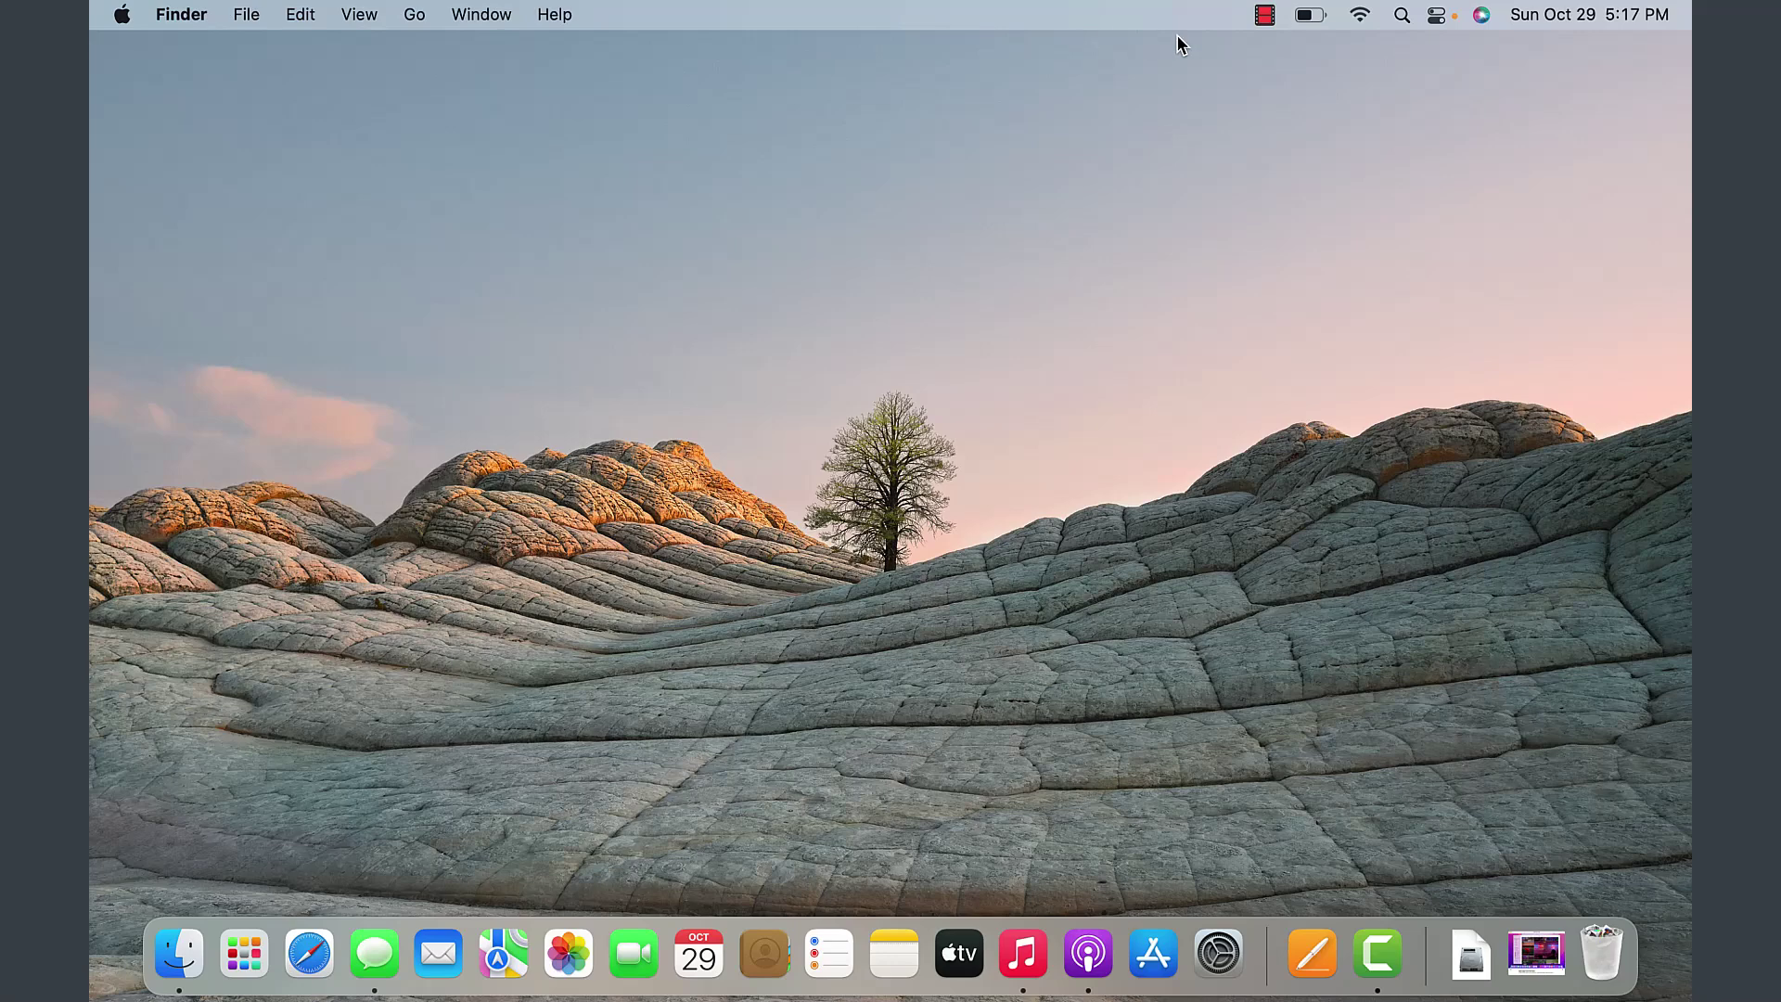
- Check the battery status and available Wi-Fi networks, then open Spotlight Search
left_click(1315, 16)
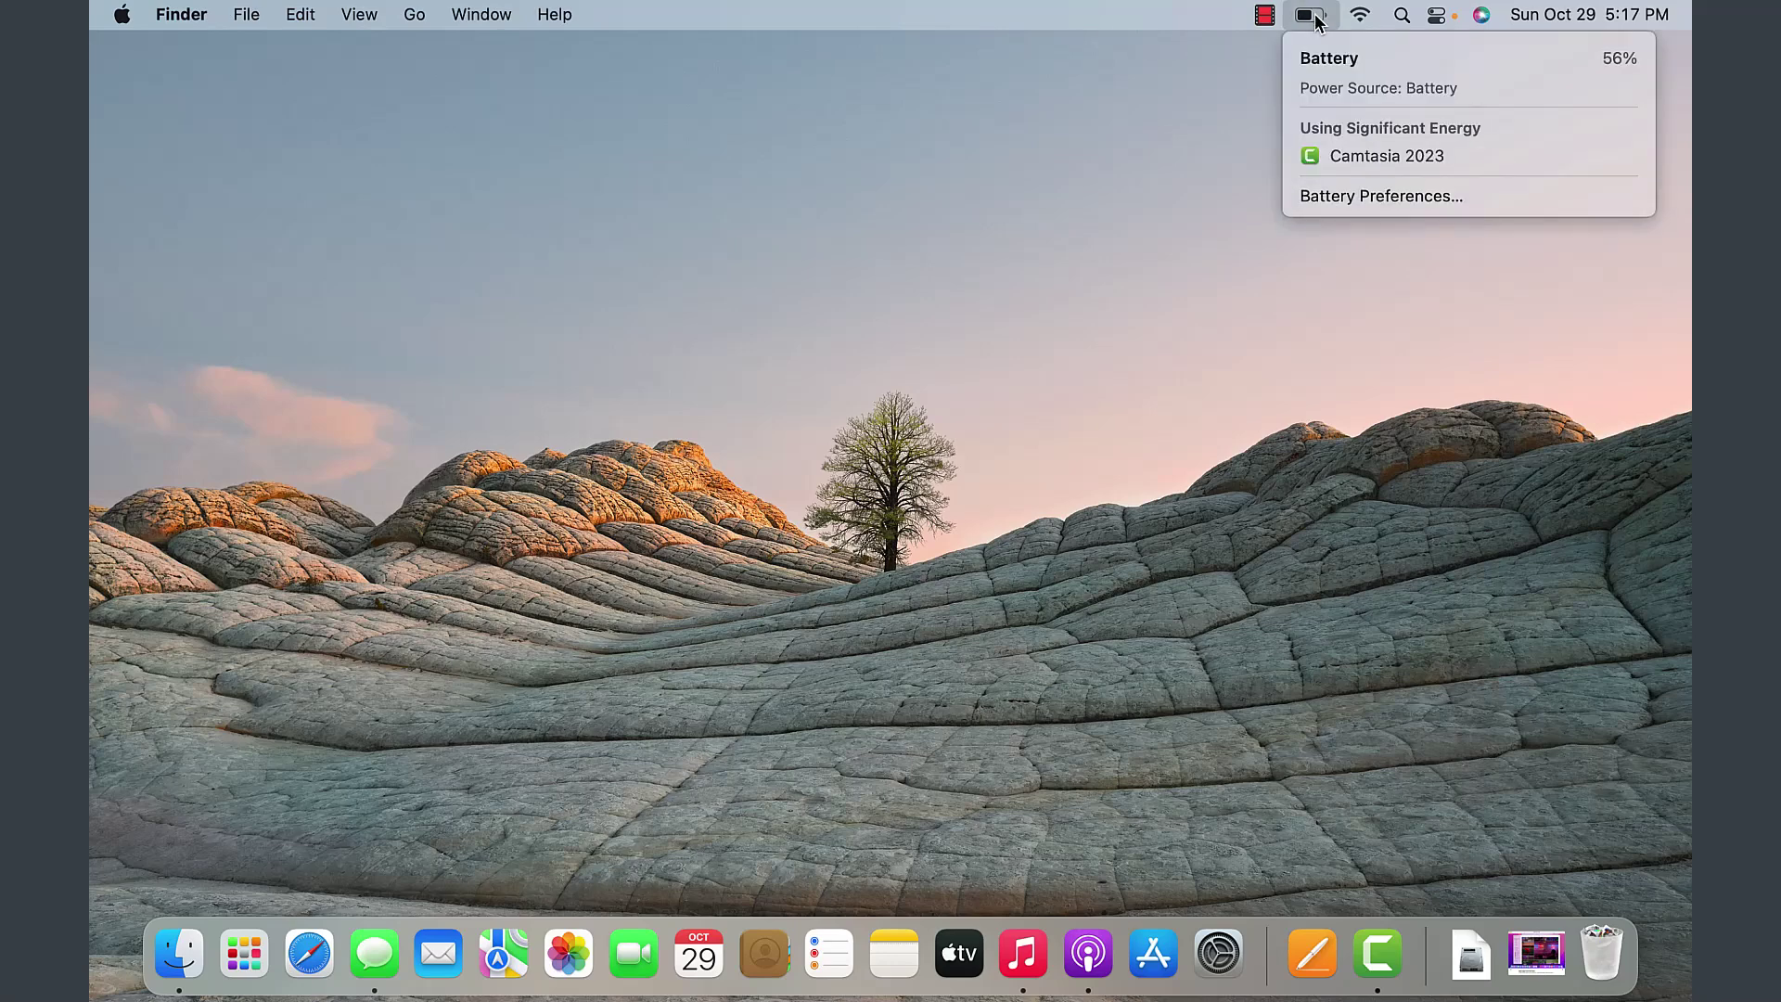
left_click(1186, 223)
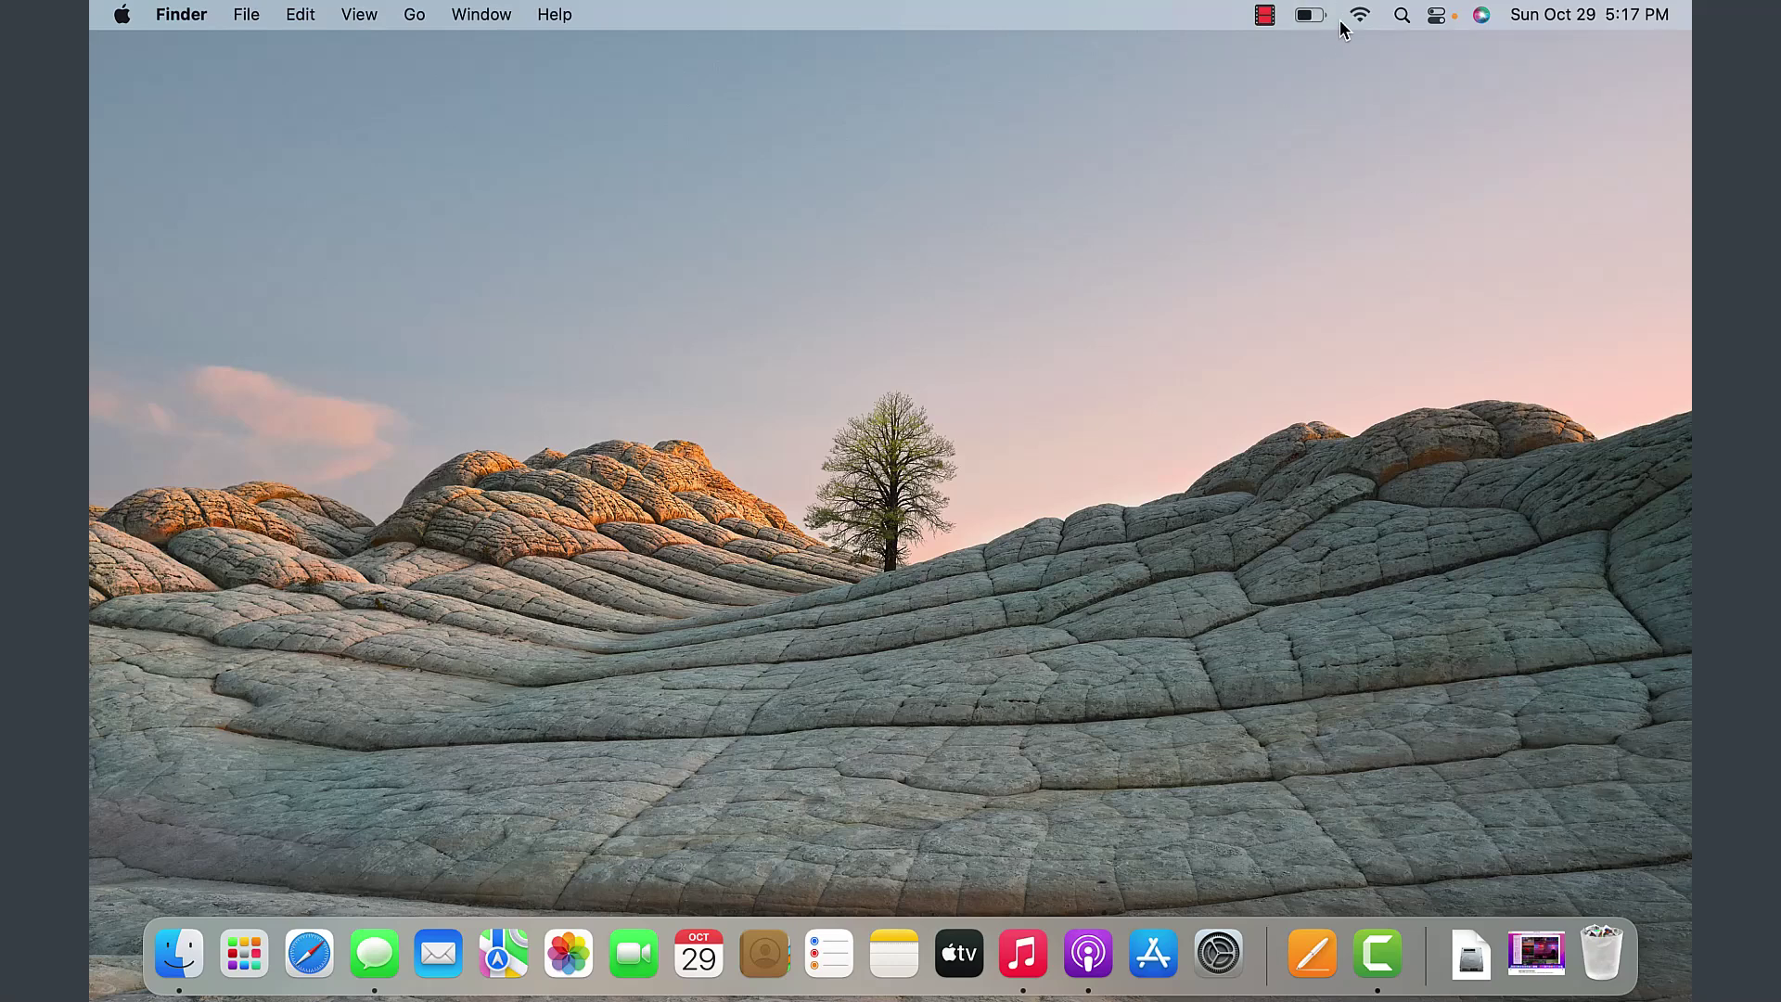
left_click(1360, 19)
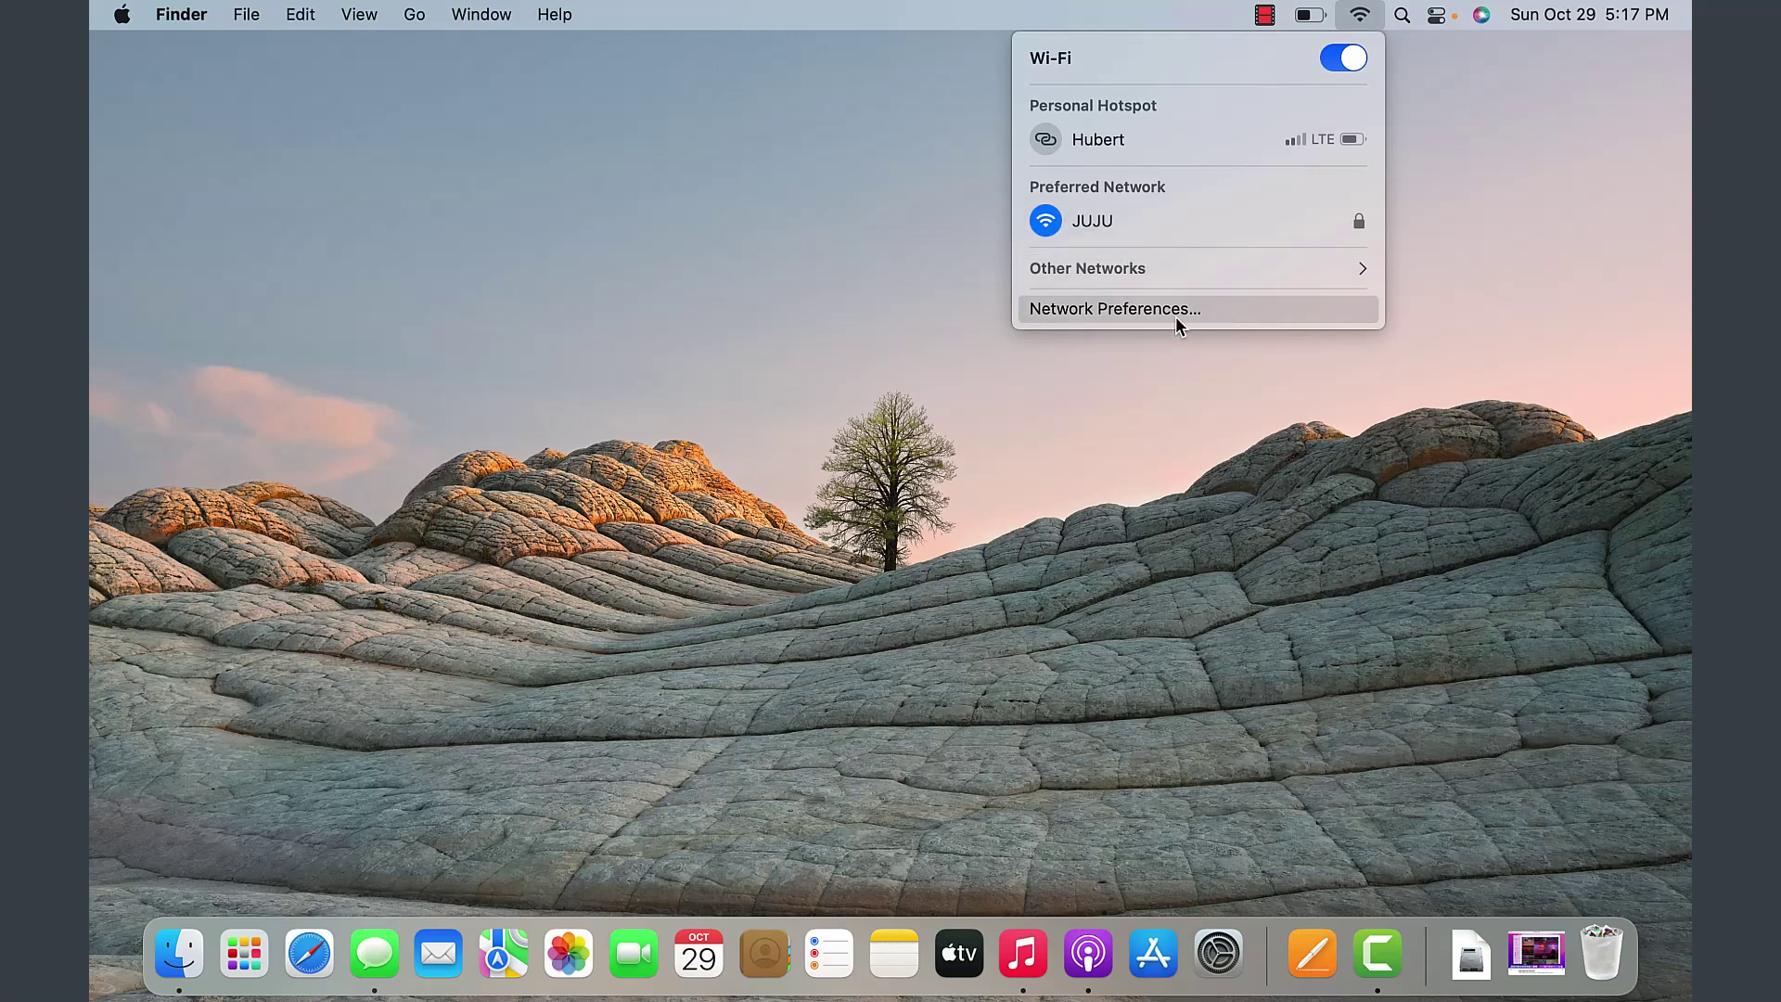
left_click(1522, 185)
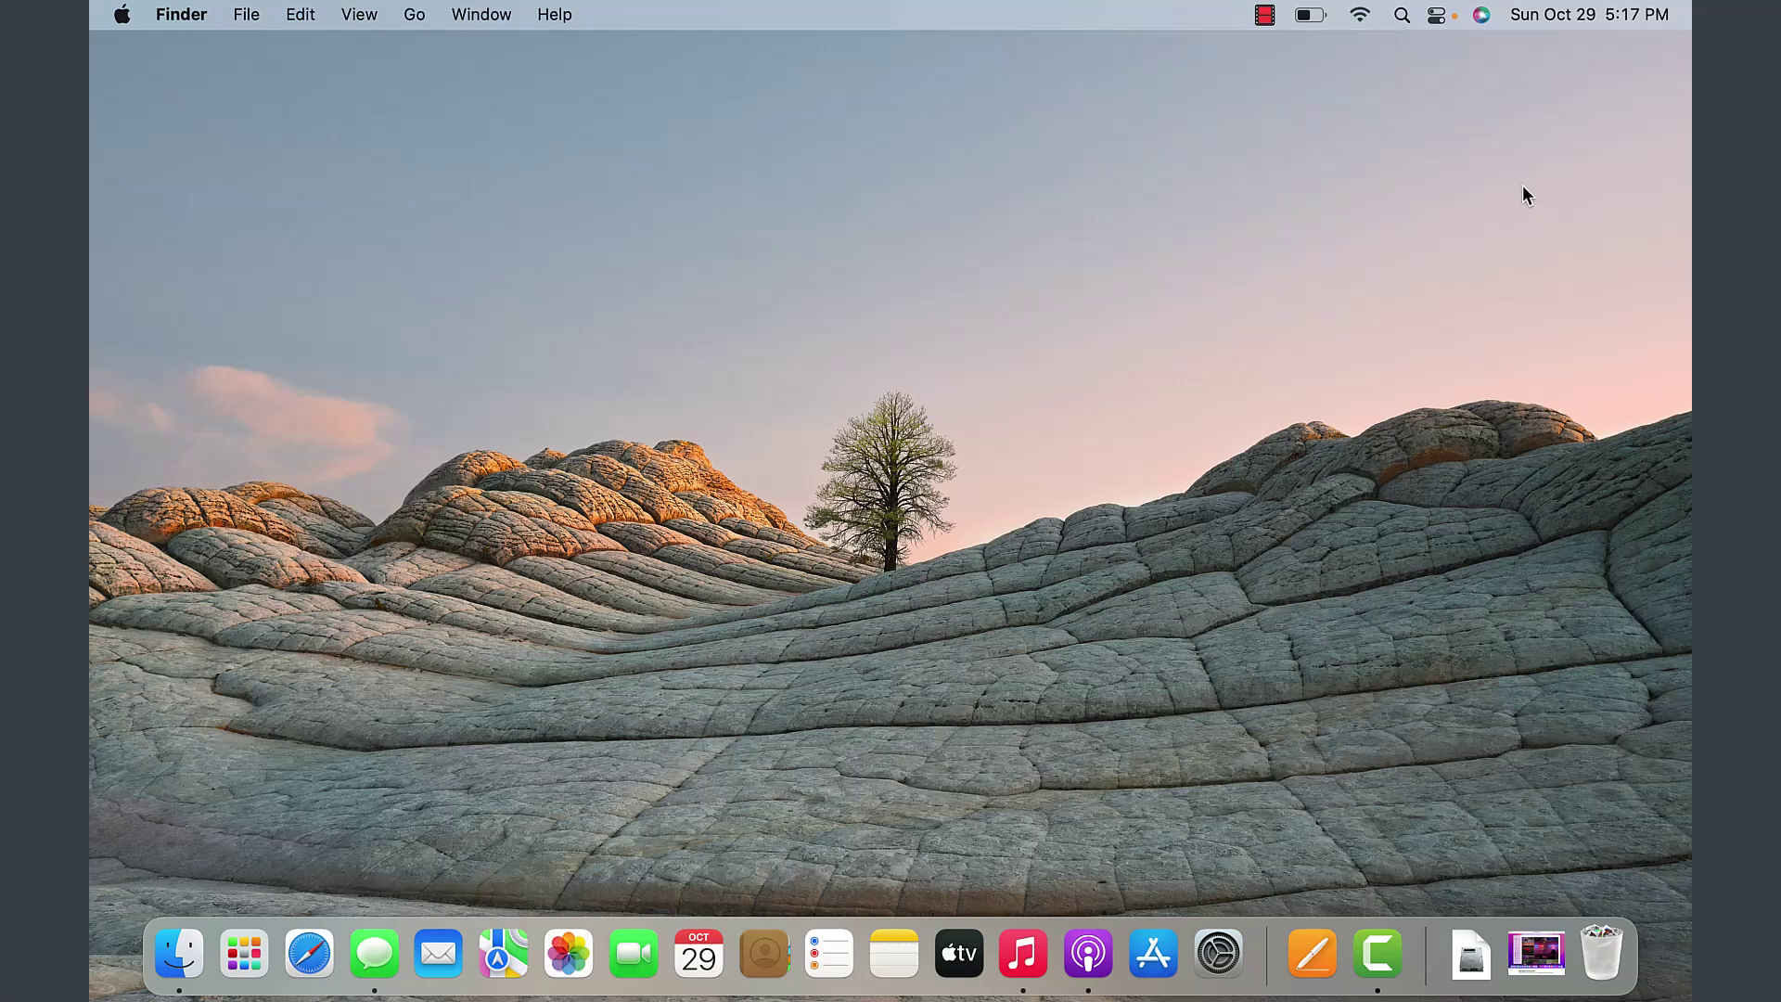
left_click(1402, 16)
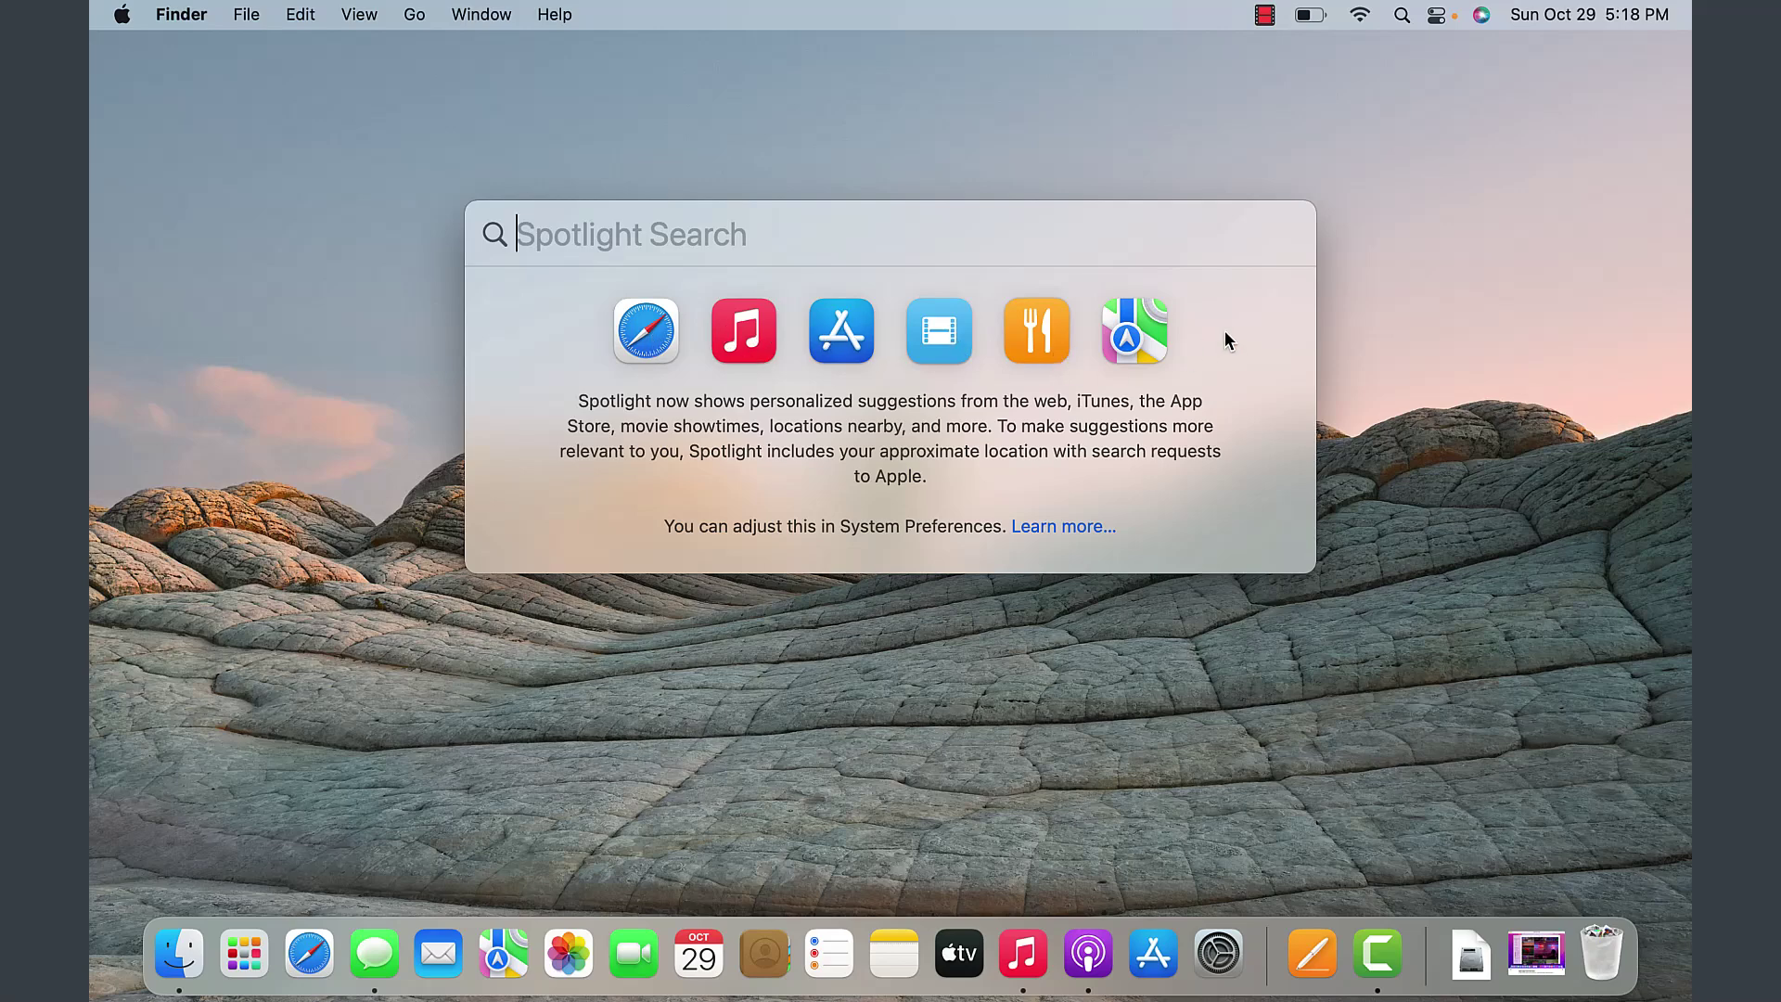
- Close Spotlight, open and dismiss Control Center, then call up Siri and dismiss its panel
key("Escape")
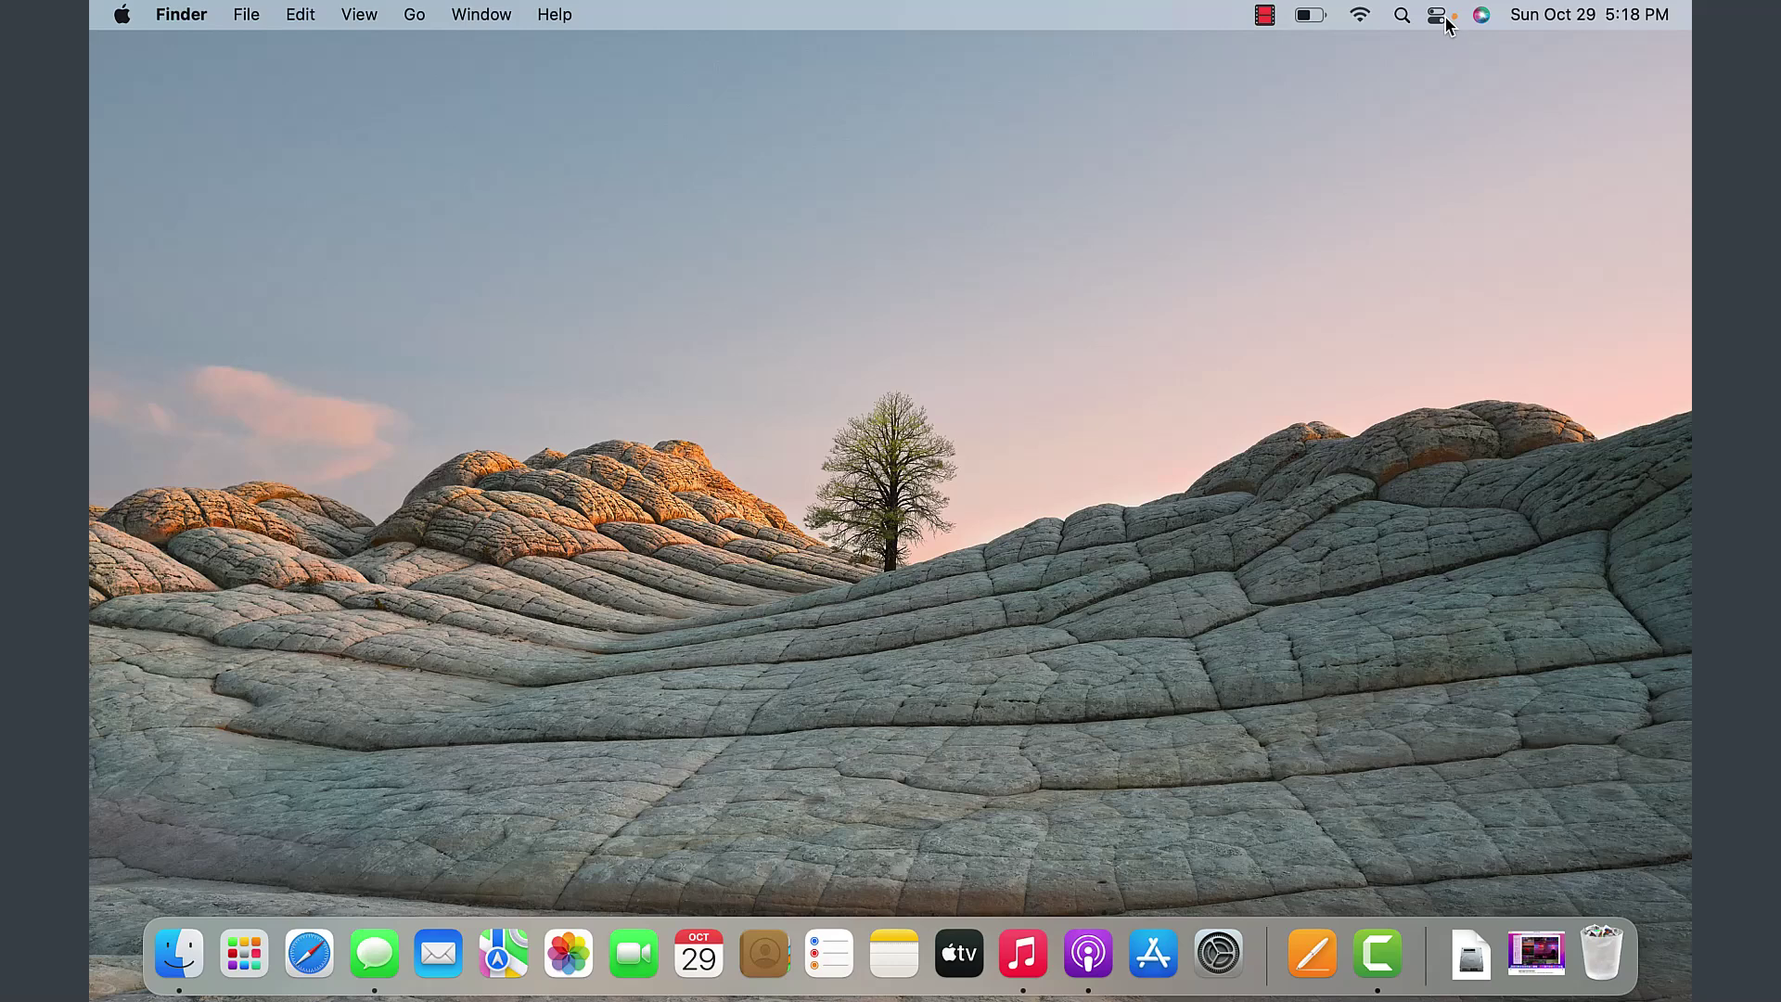
left_click(1439, 15)
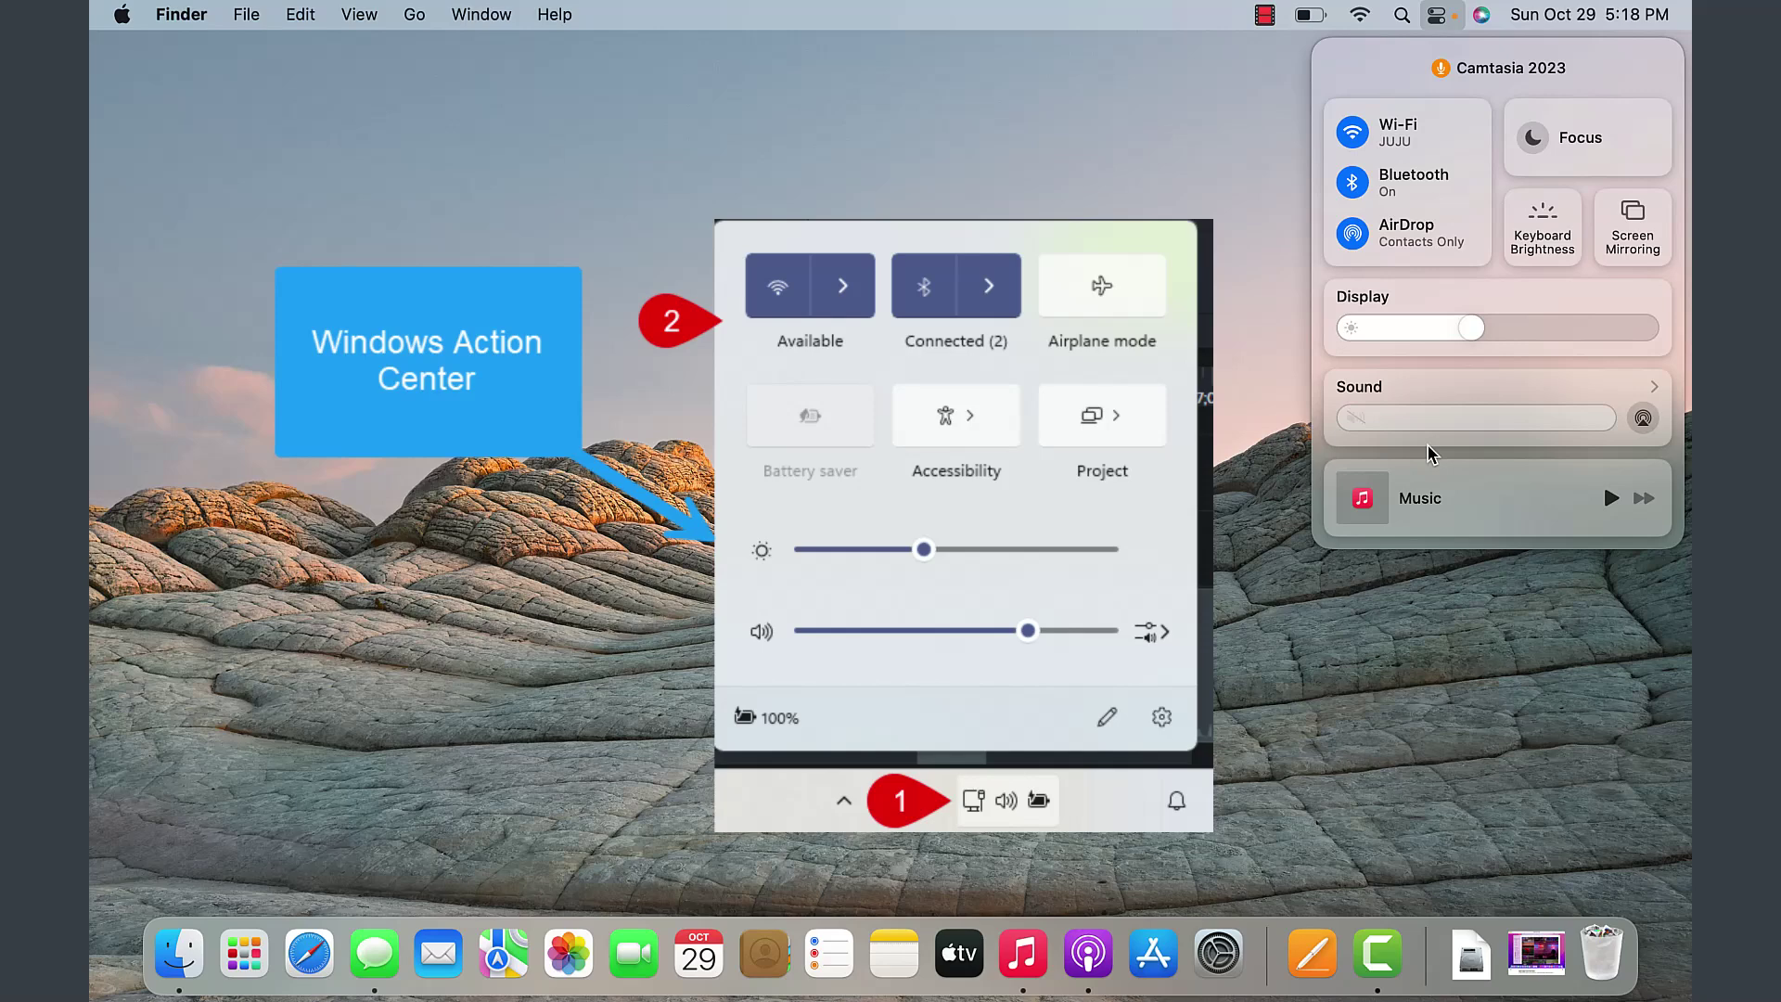
left_click(1436, 14)
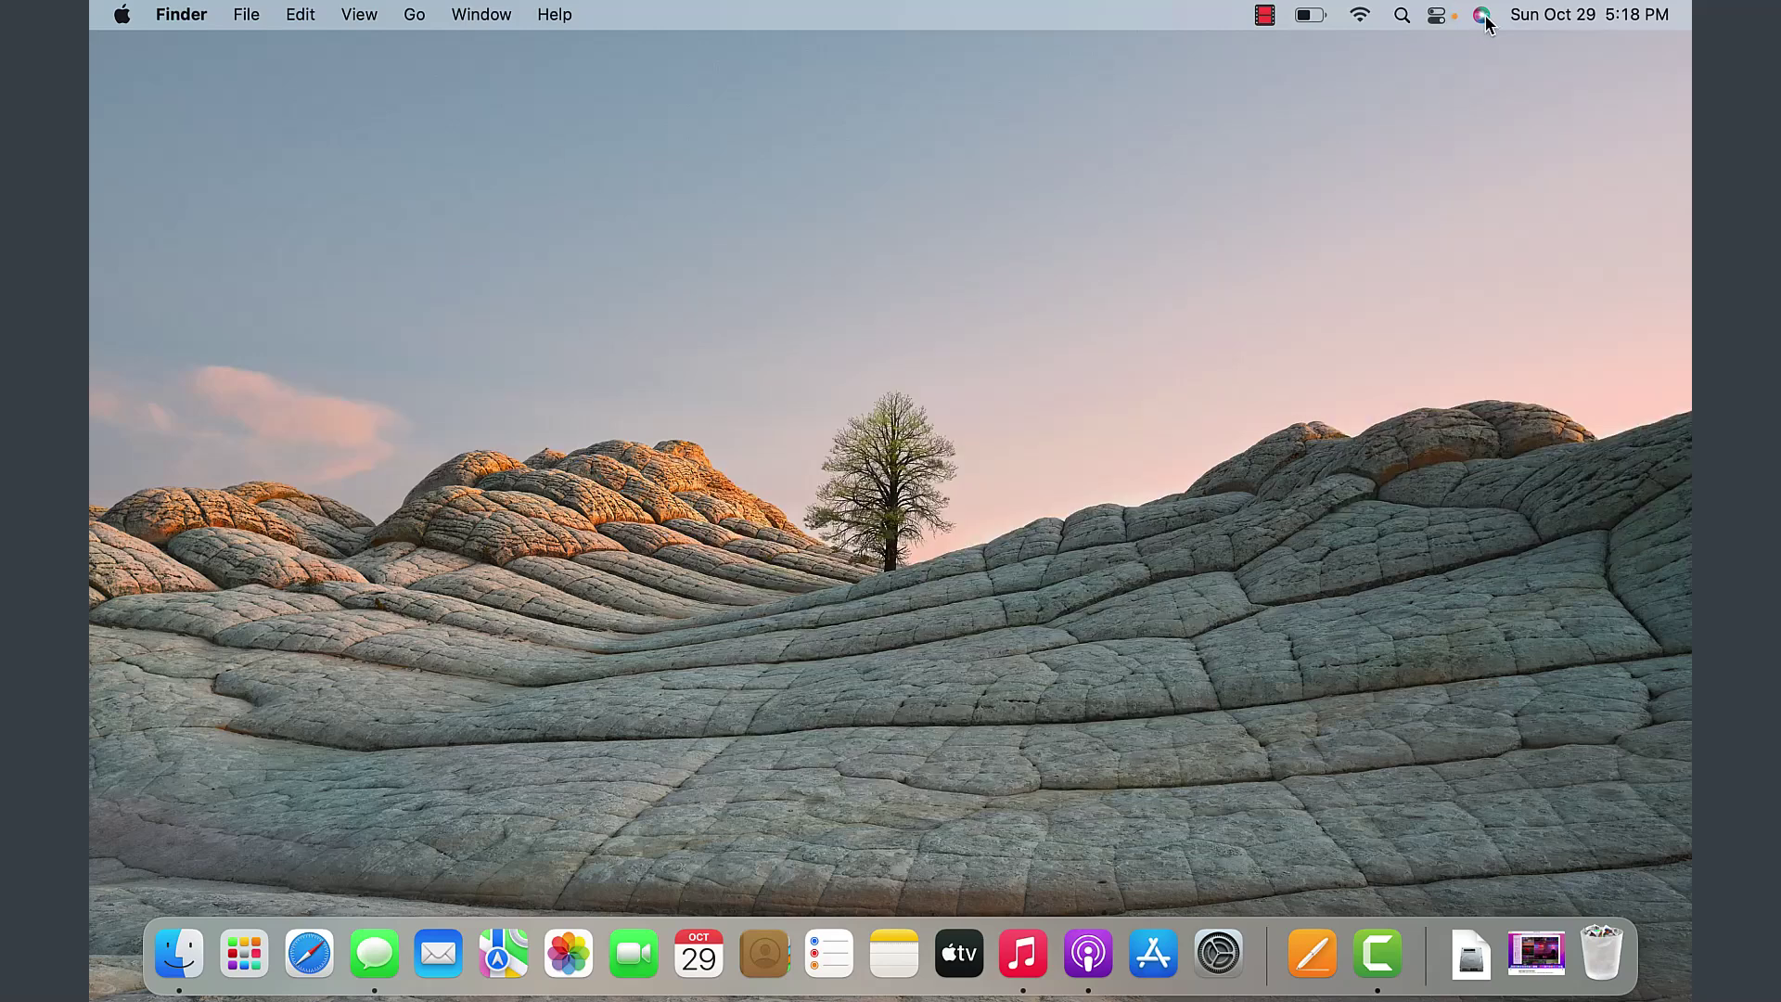
left_click(1482, 15)
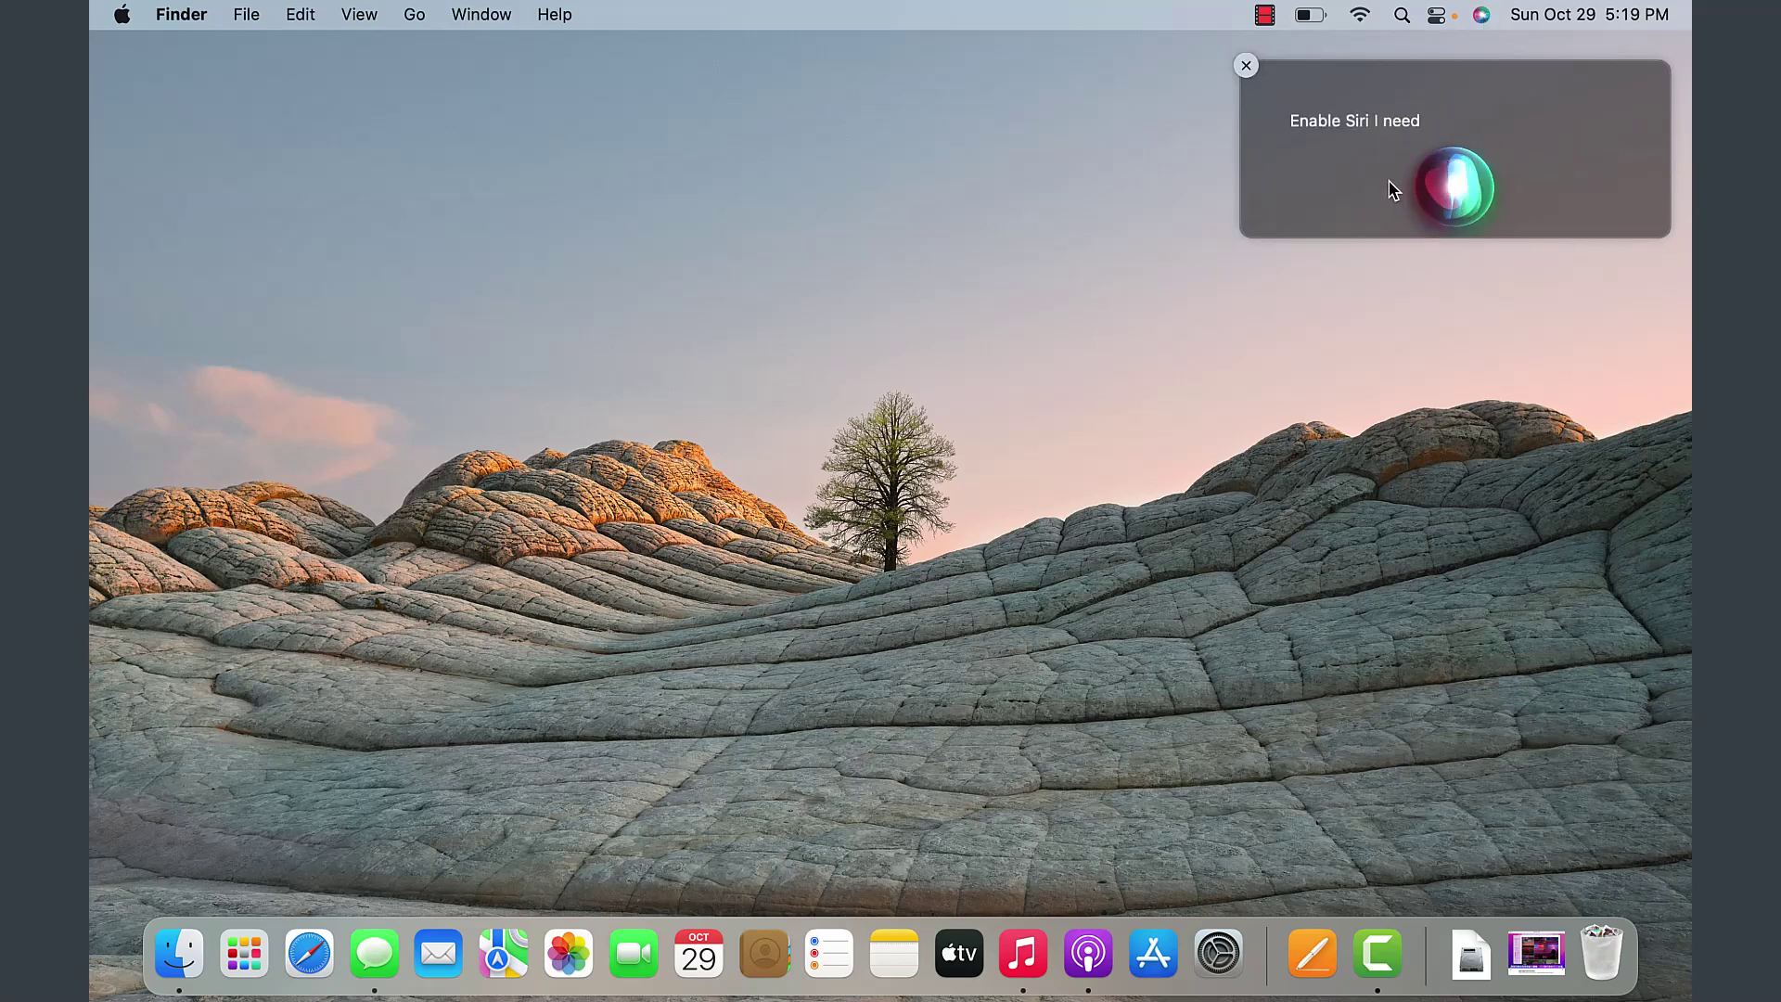
left_click(1249, 66)
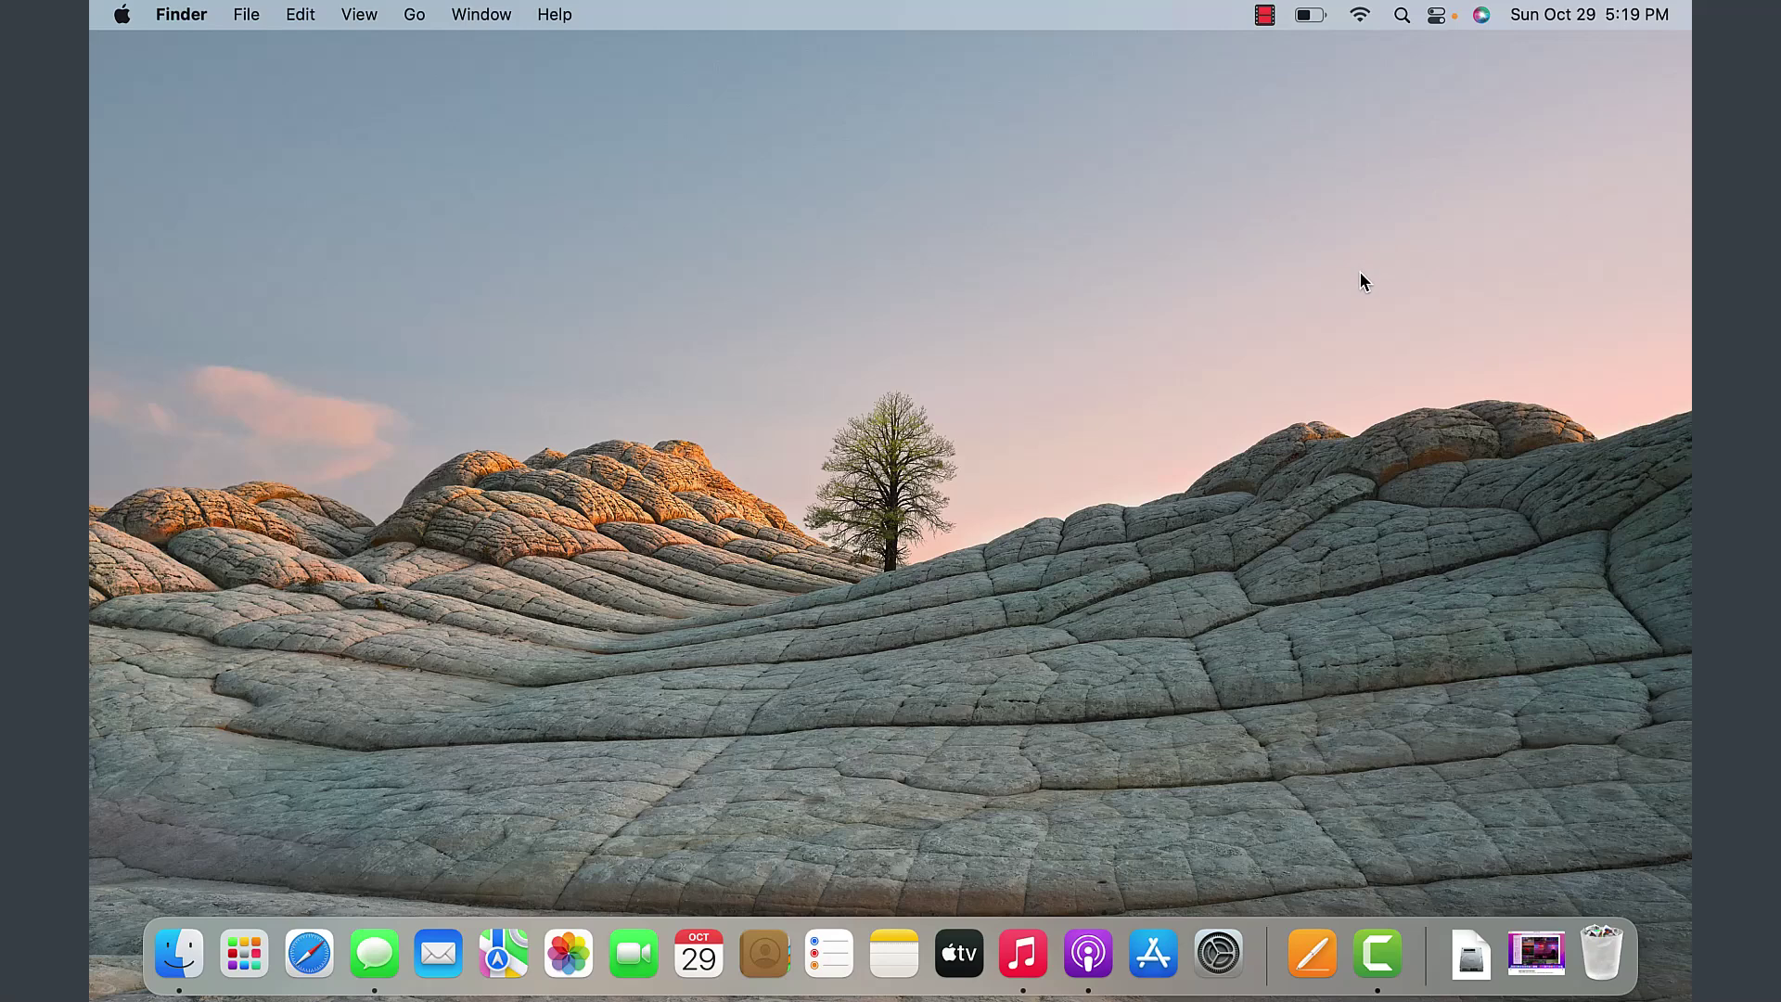
- Dismiss the Messages image-attachment and Screen Time weekly-report notifications, then close Notification Center
left_click(1562, 20)
left_click(1562, 21)
left_click(1560, 21)
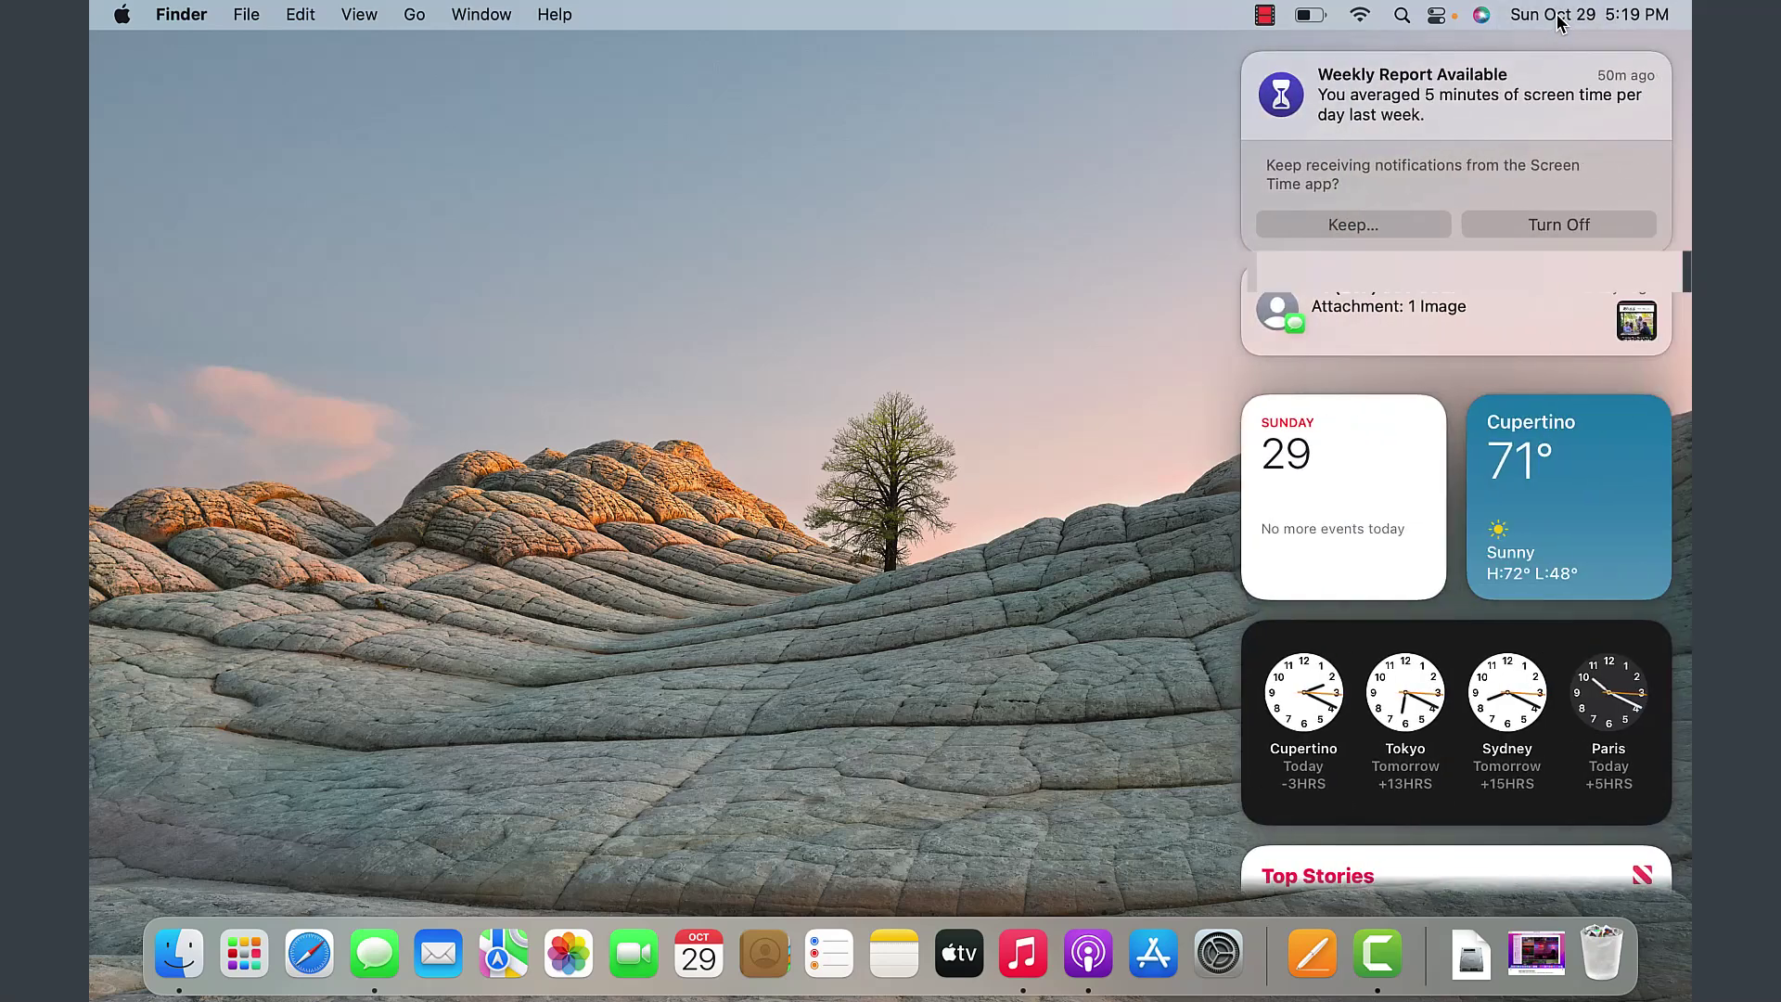
left_click(1244, 269)
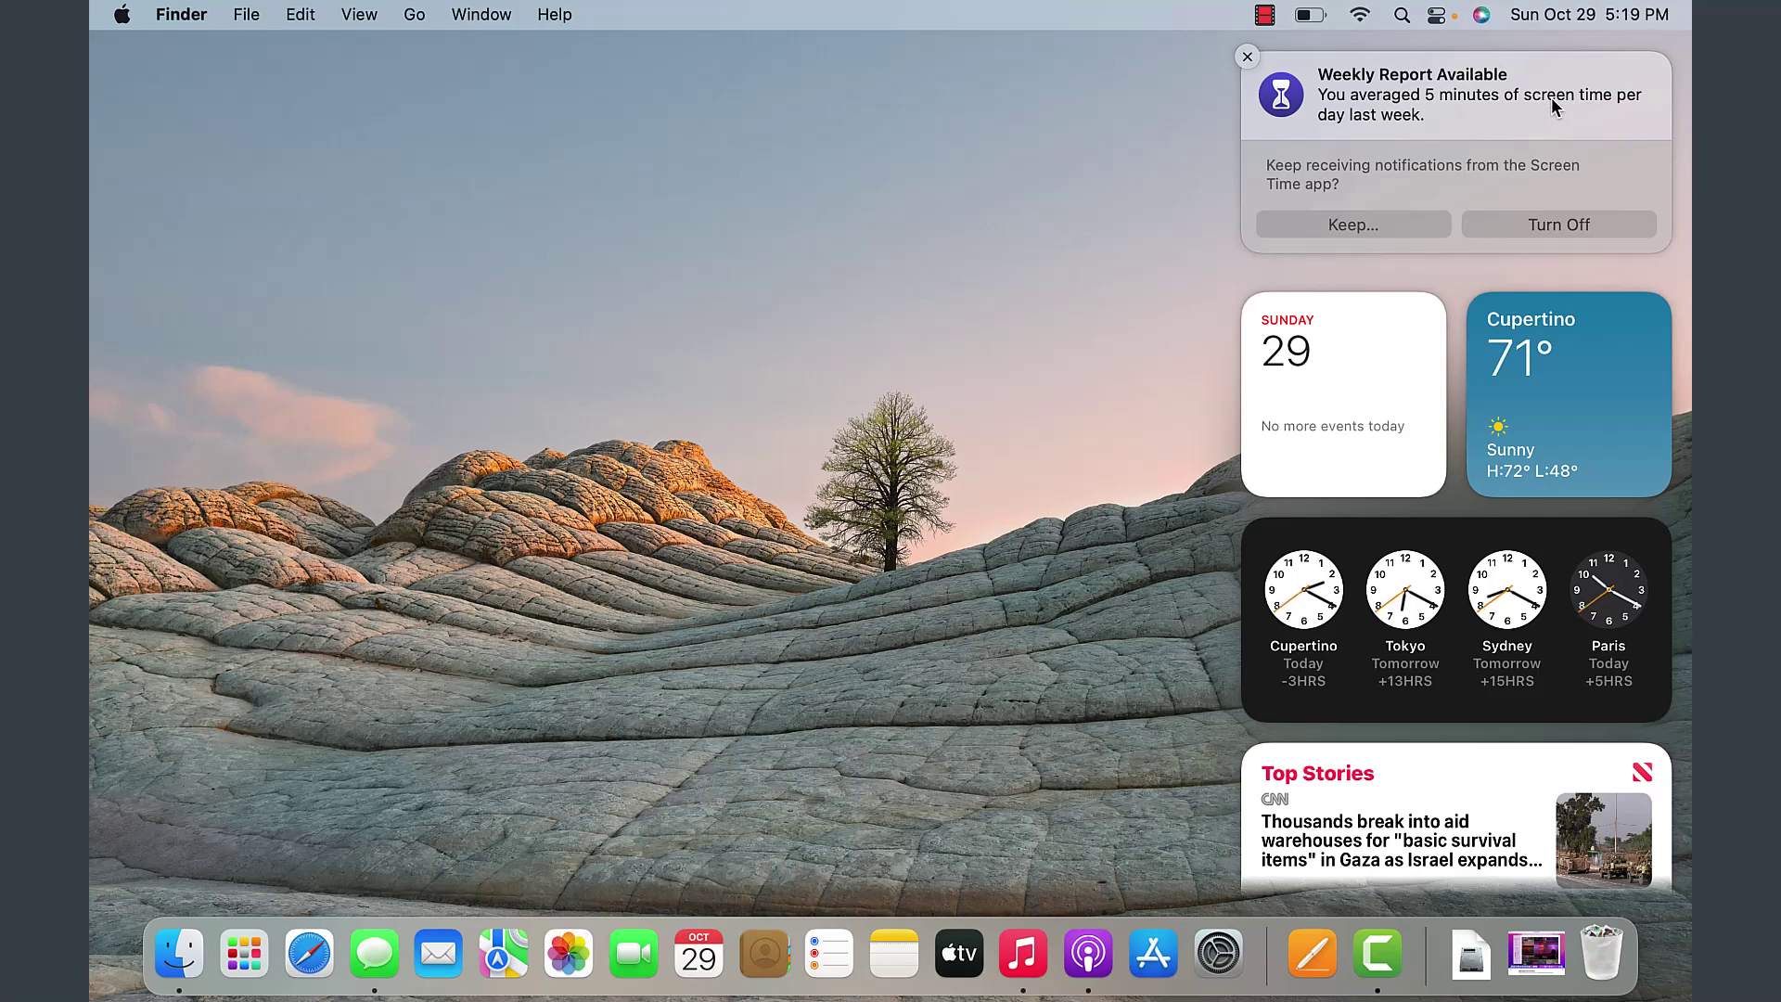
left_click(1248, 57)
left_click(1011, 279)
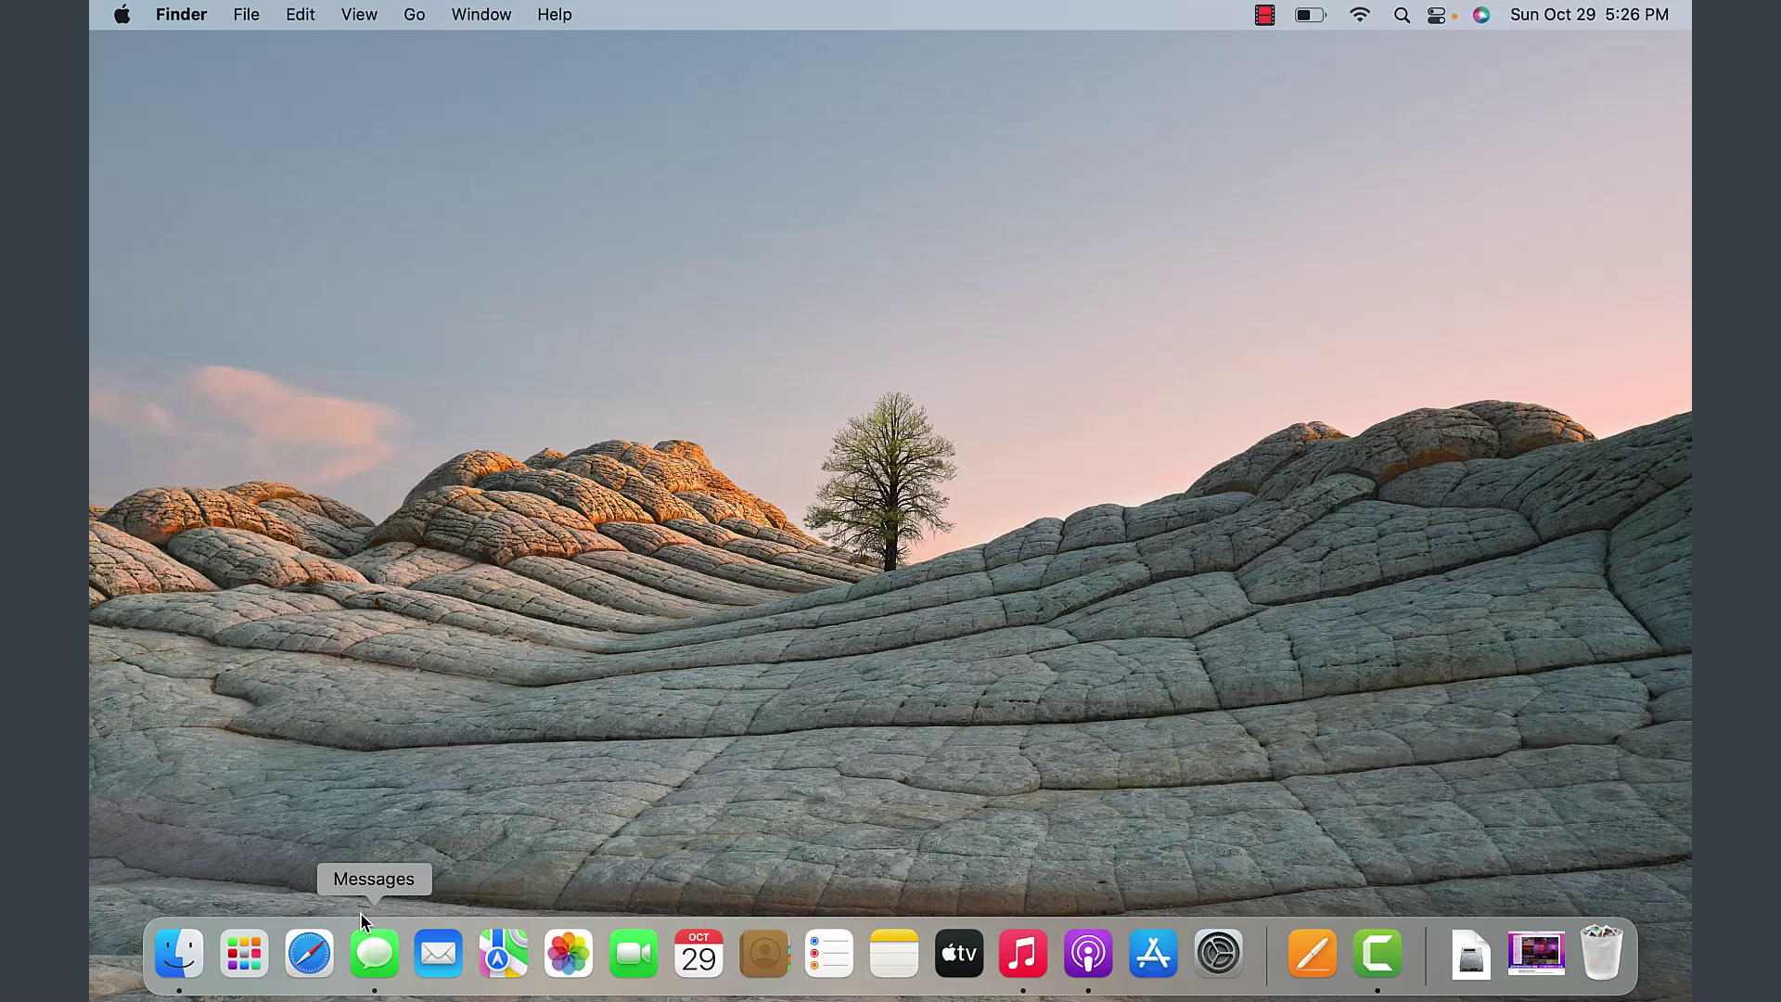
- Open a Finder window on Recents, showing My Essay and Document 1
left_click(180, 955)
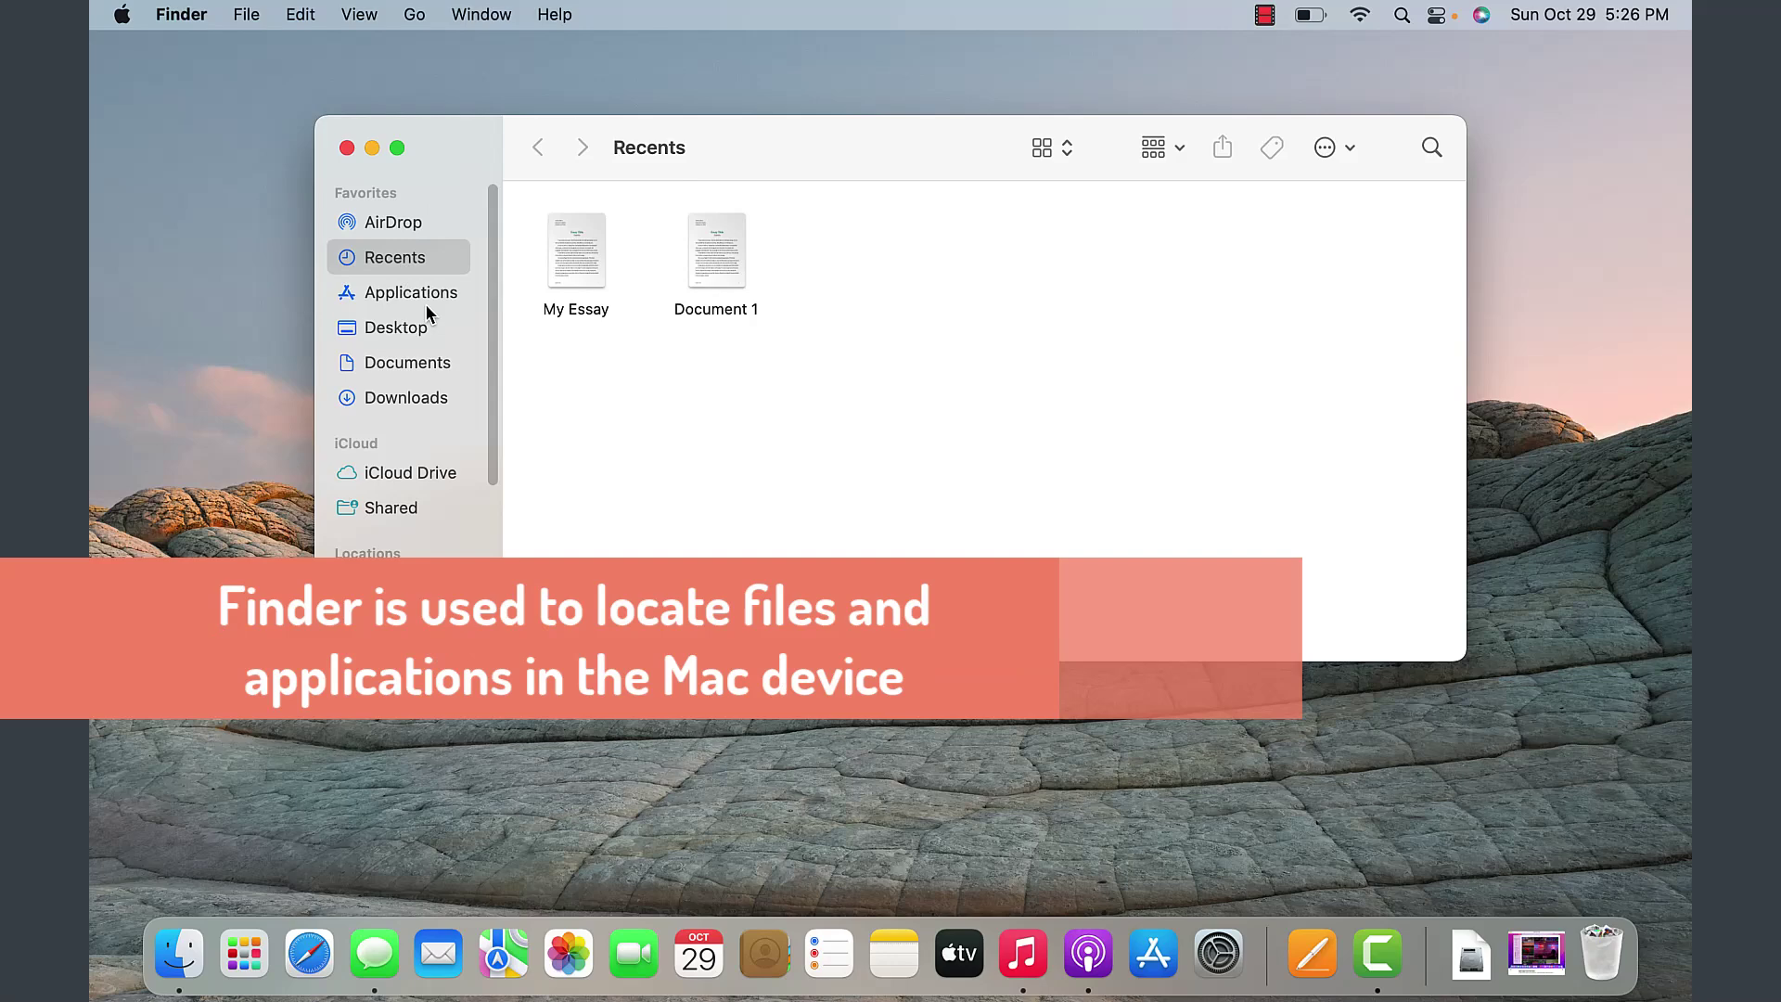
- Show and dismiss Document 1's shortcut menu, then browse the Finder menu's Services and the File menu
right_click(733, 269)
key("Escape")
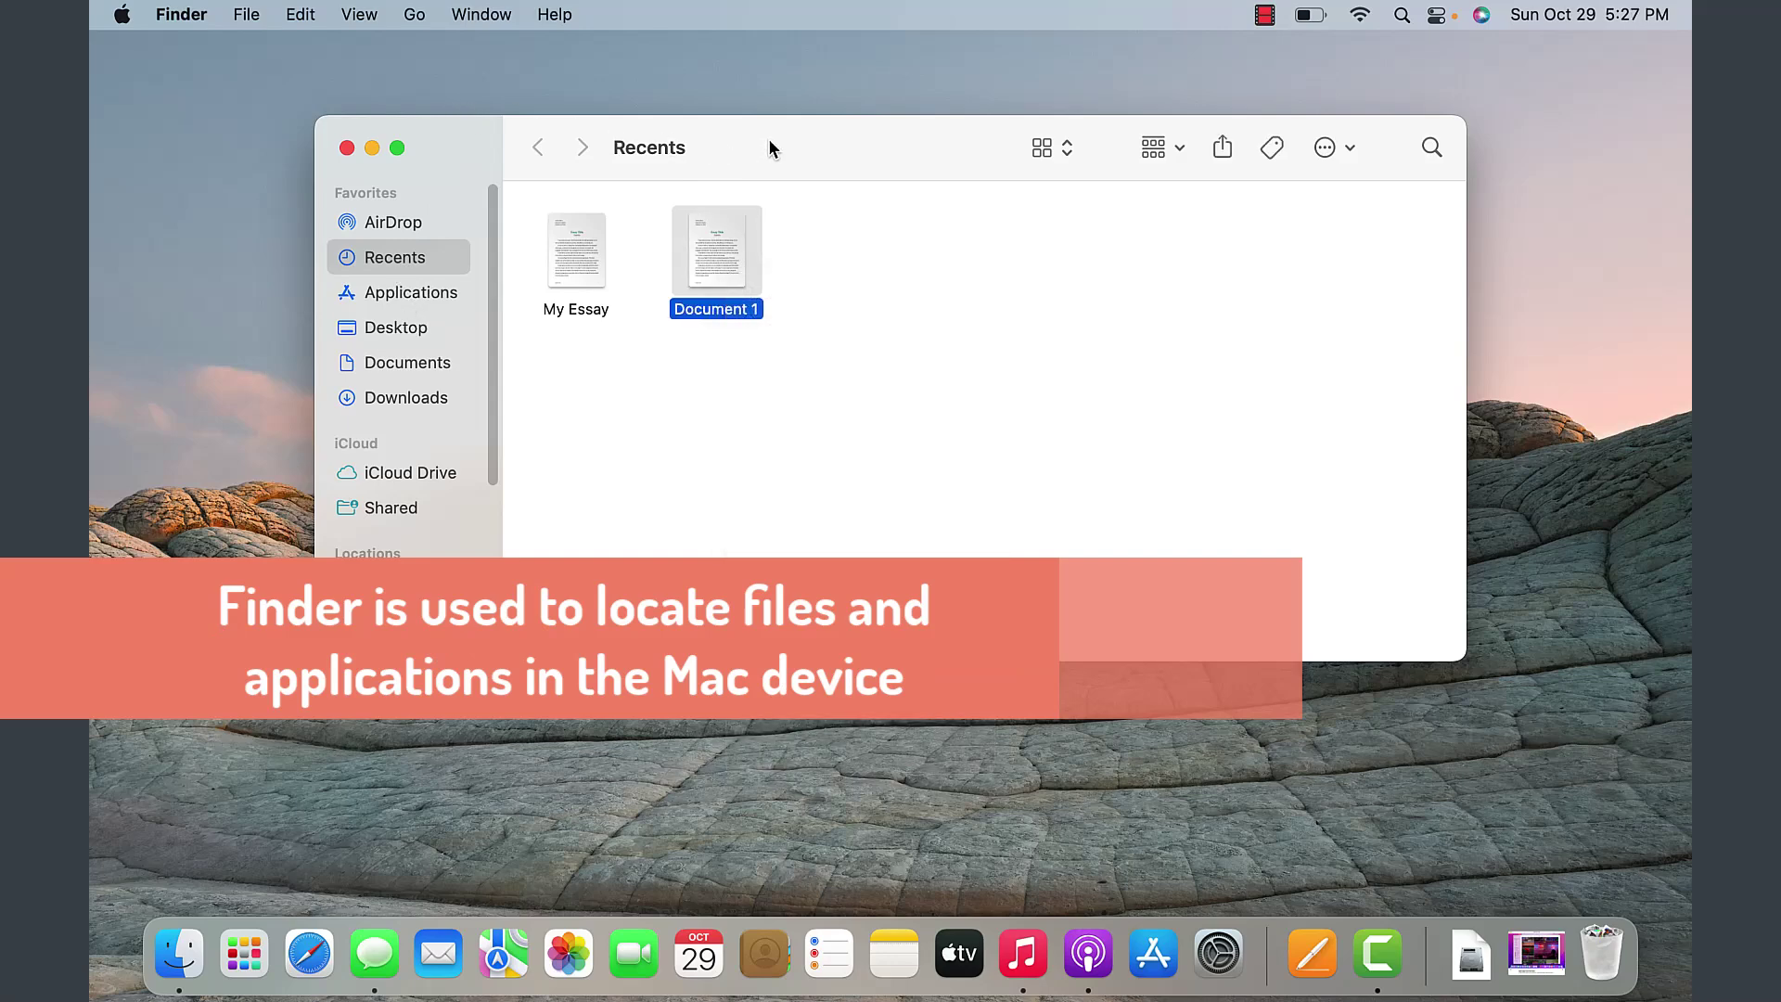
left_click(245, 14)
left_click(183, 17)
left_click(183, 17)
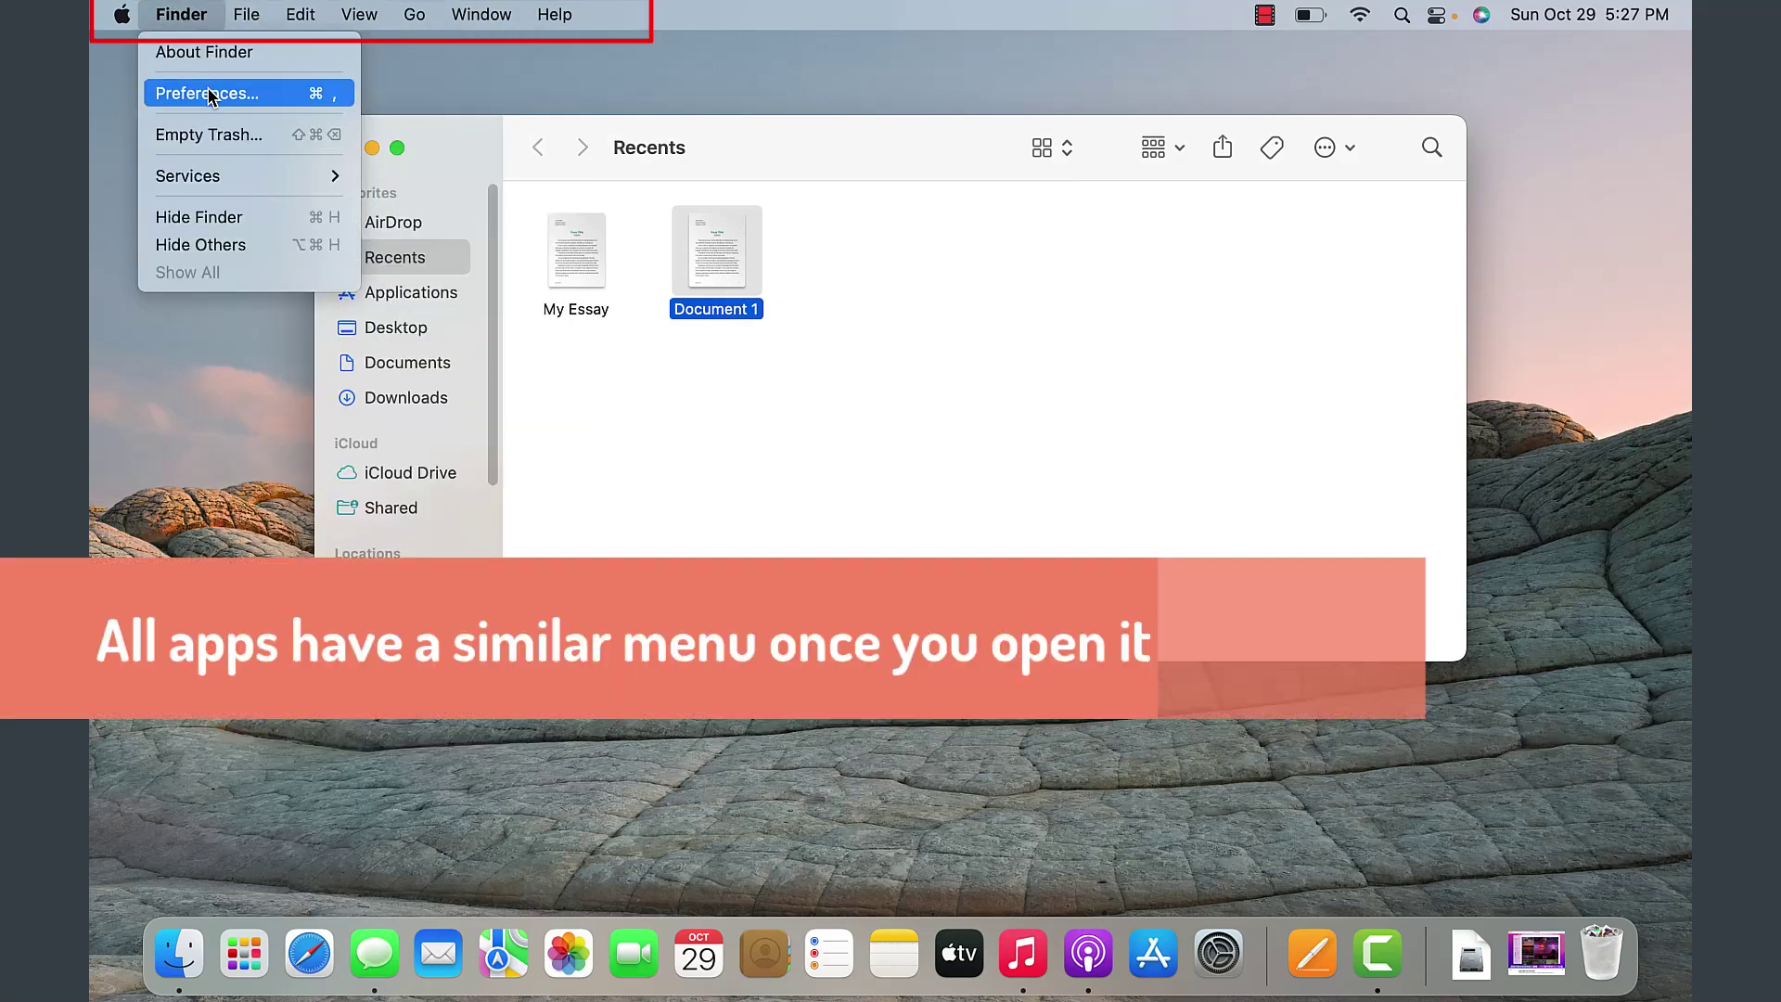
mouse_move(214, 179)
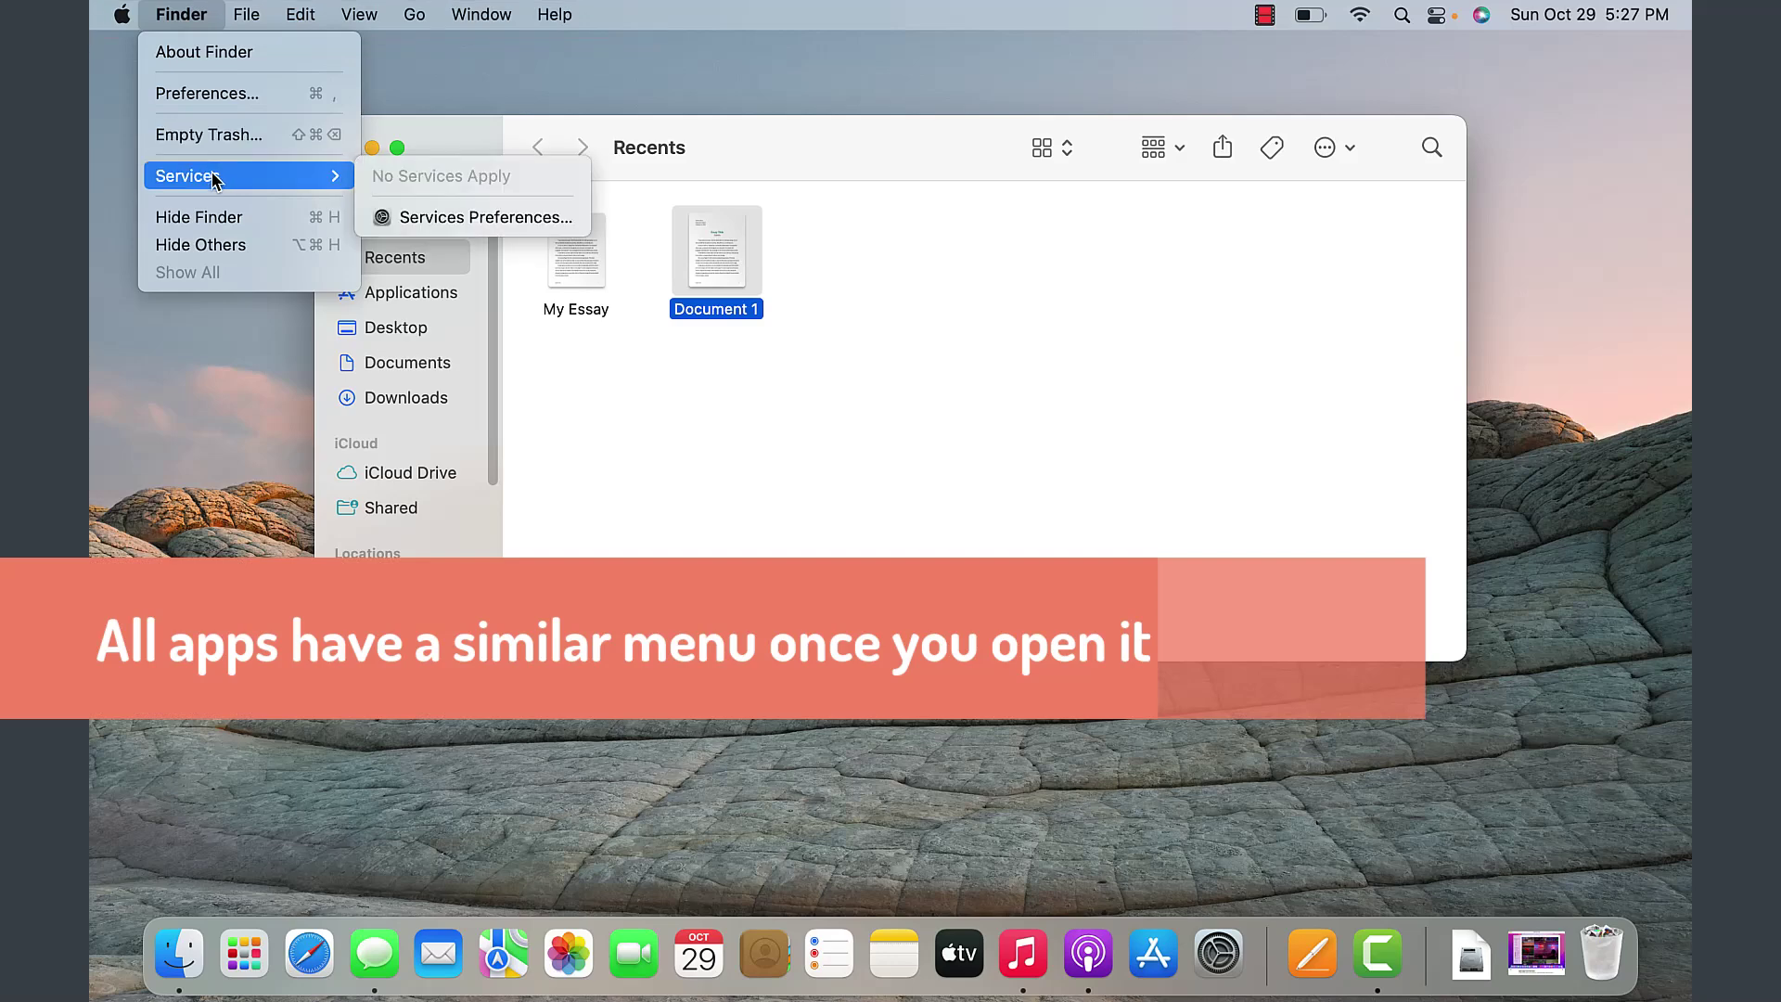
mouse_move(240, 16)
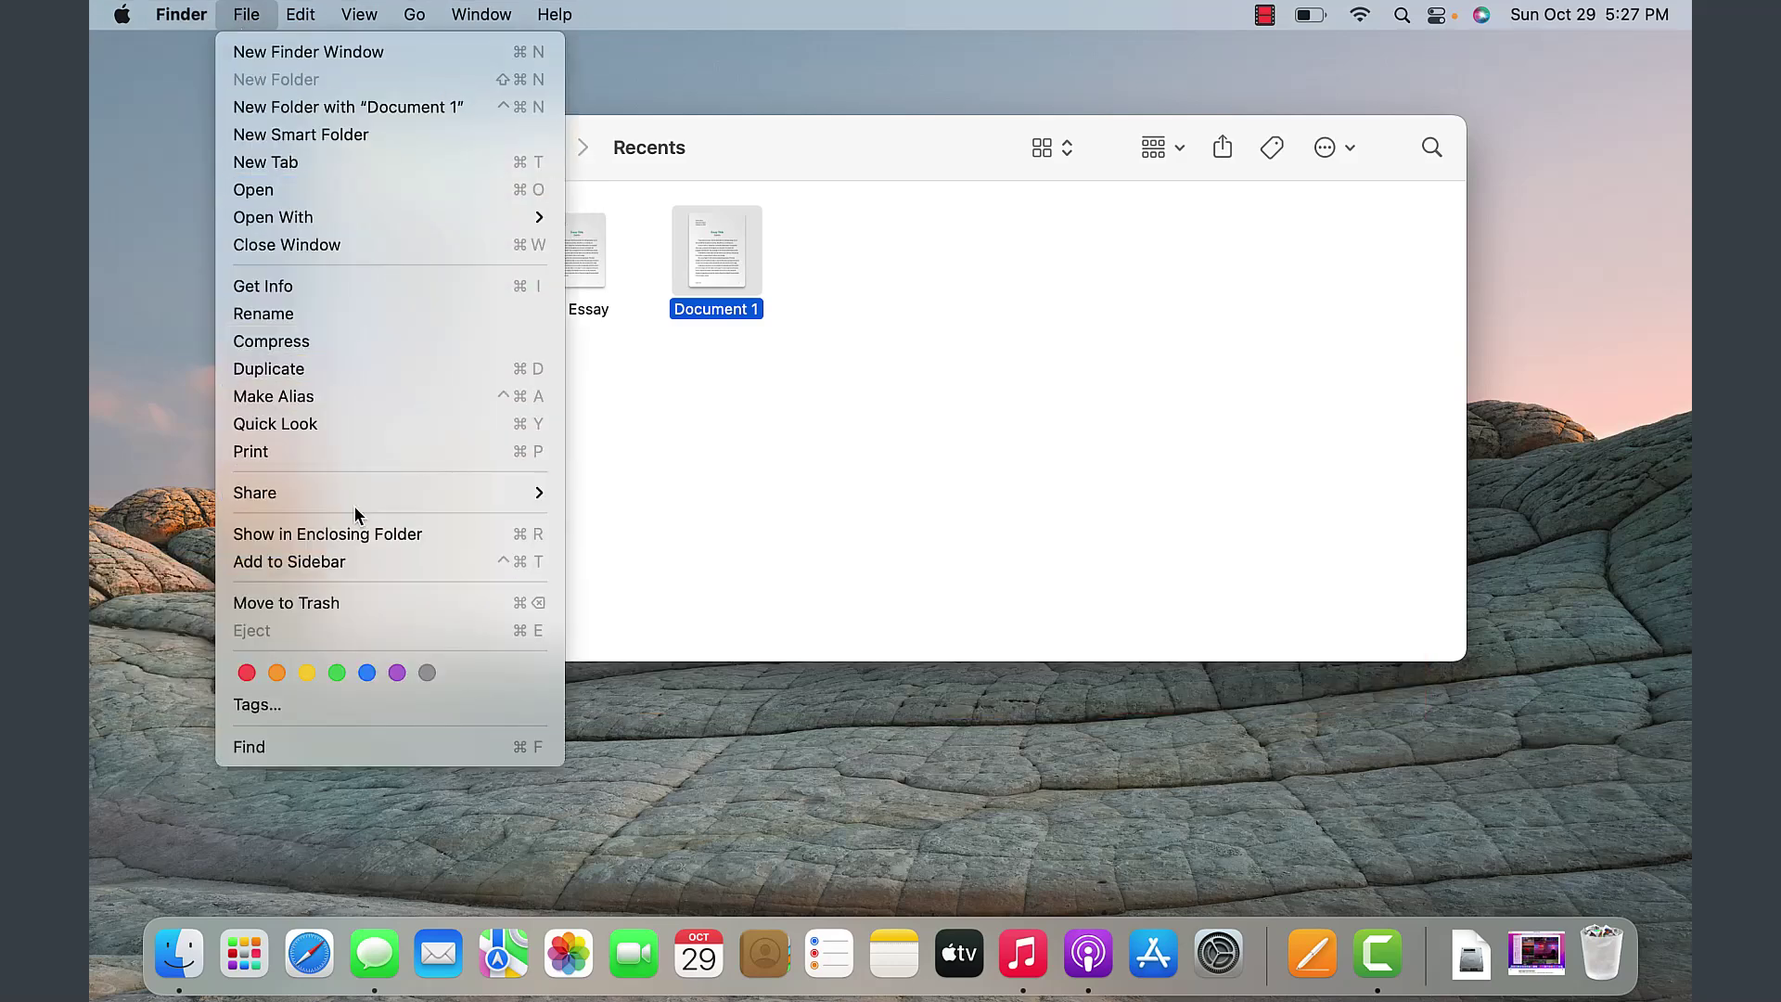
- Browse Finder's Edit and View menus, then show AirDrop in the window
left_click(883, 472)
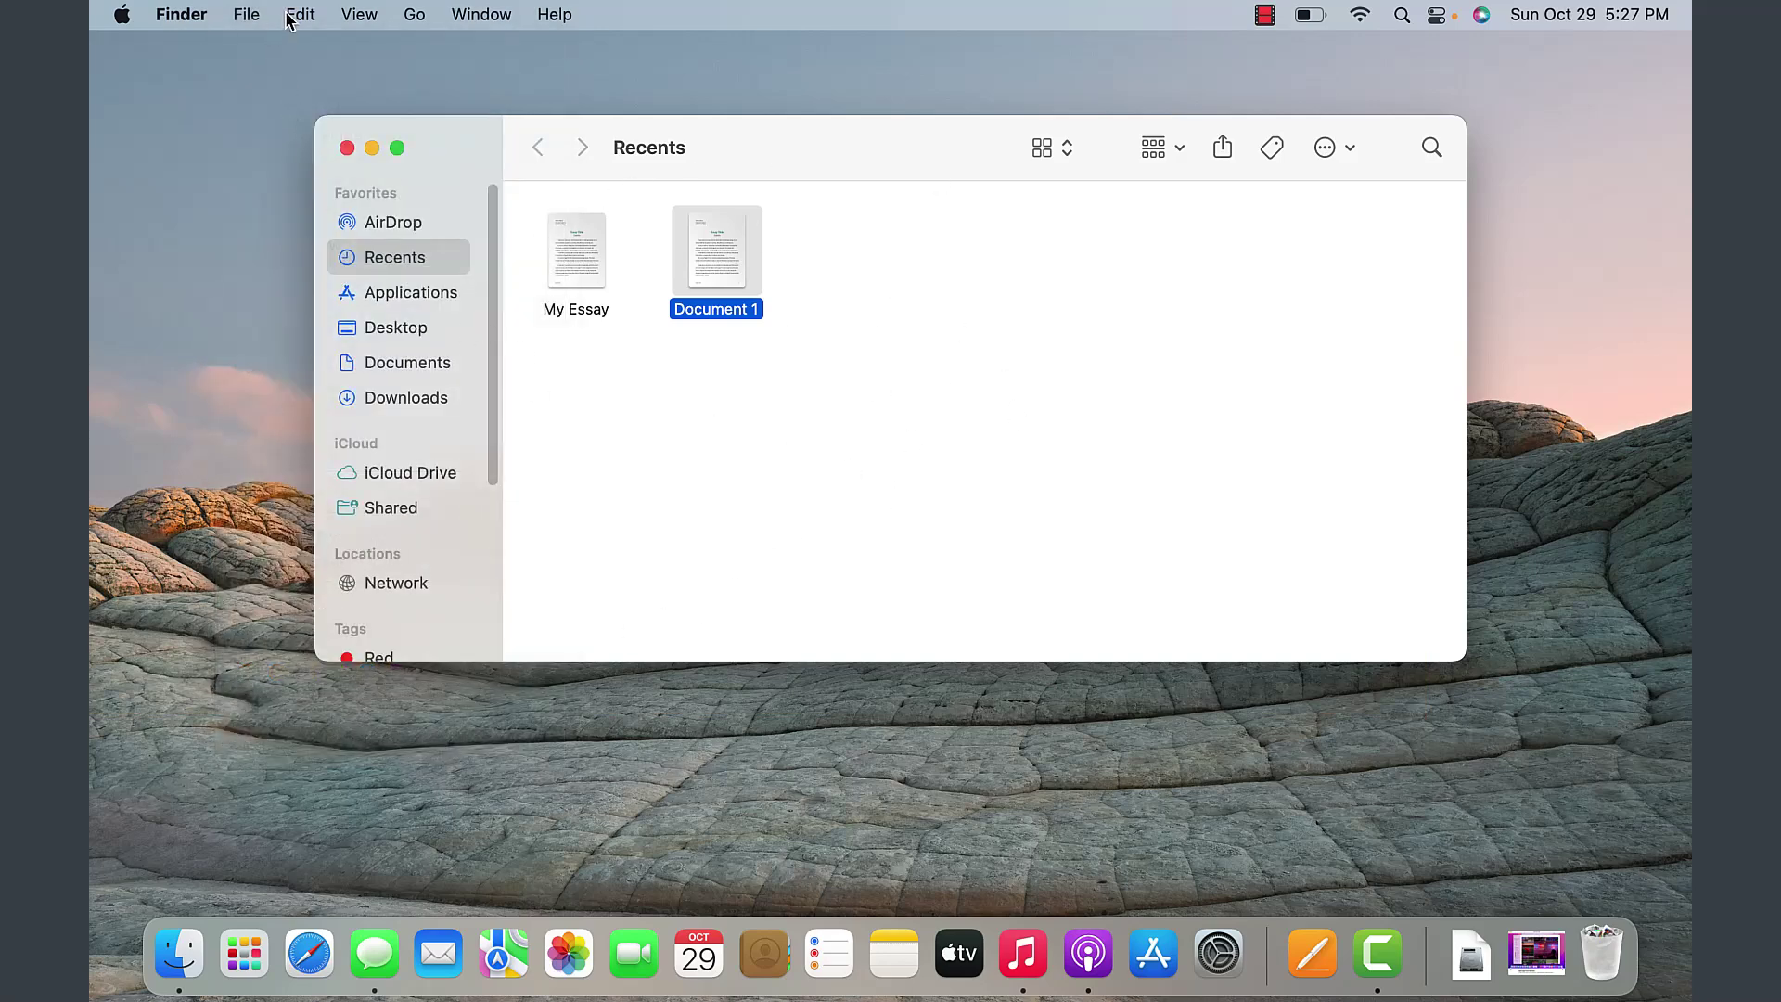
left_click(247, 15)
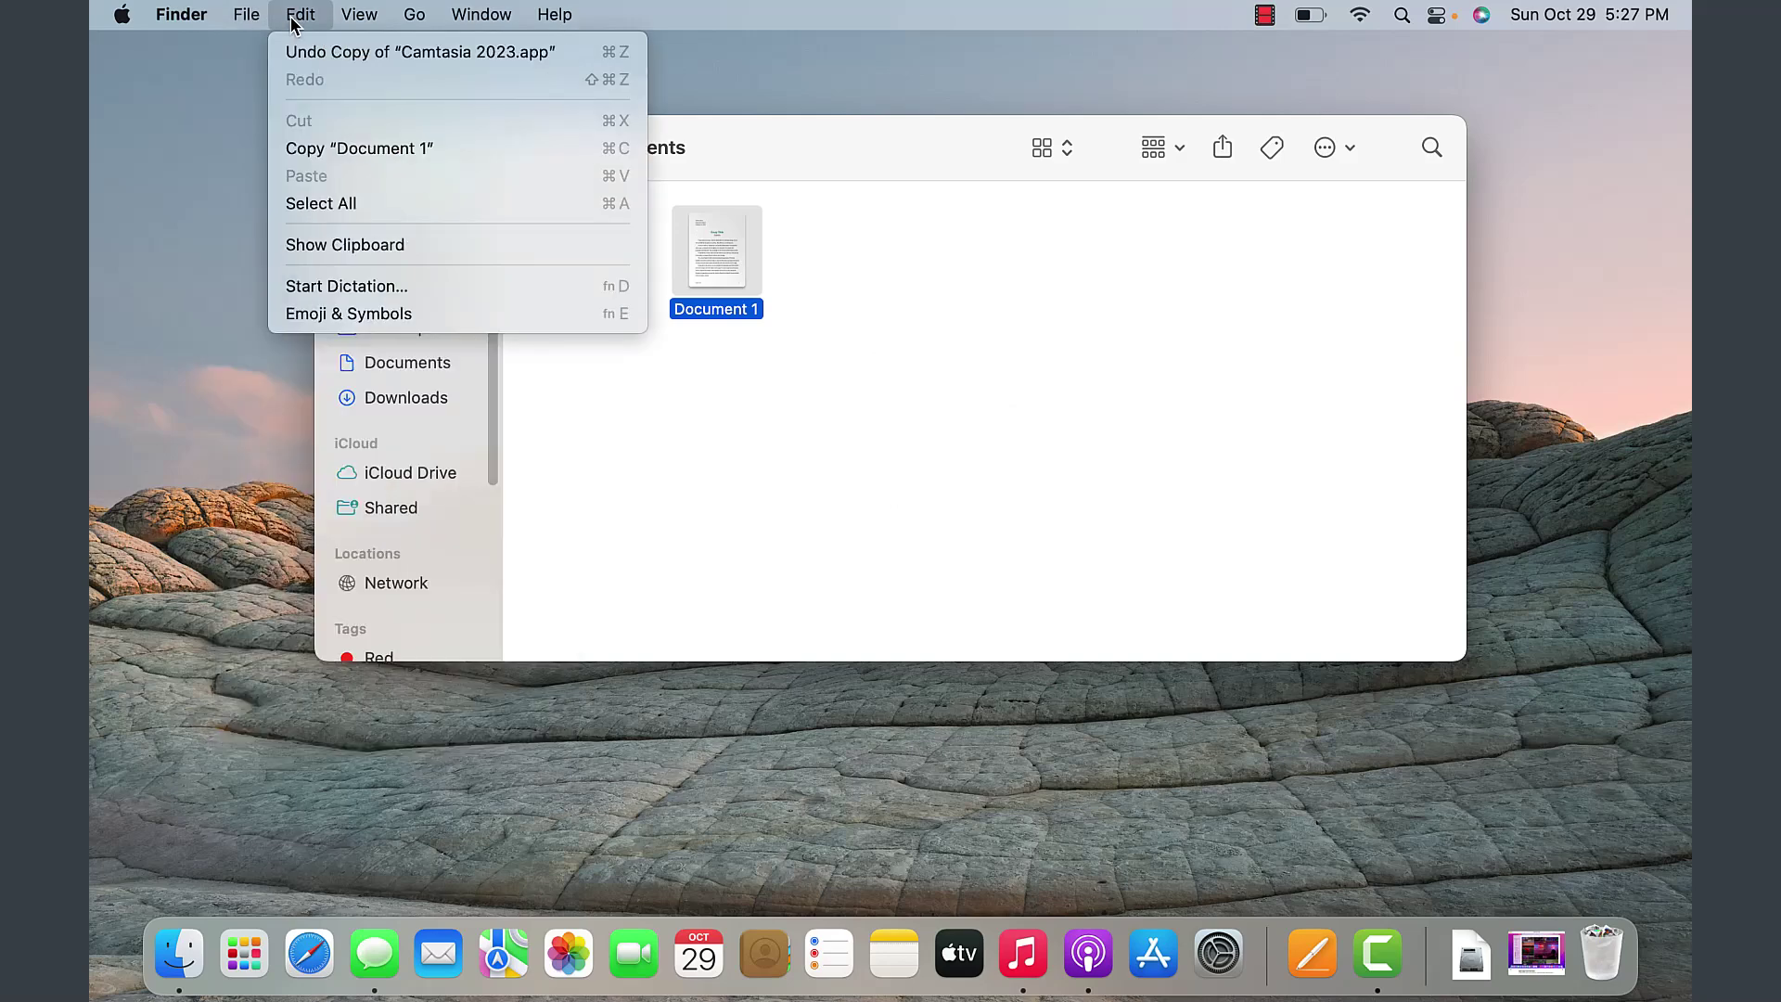
mouse_move(357, 26)
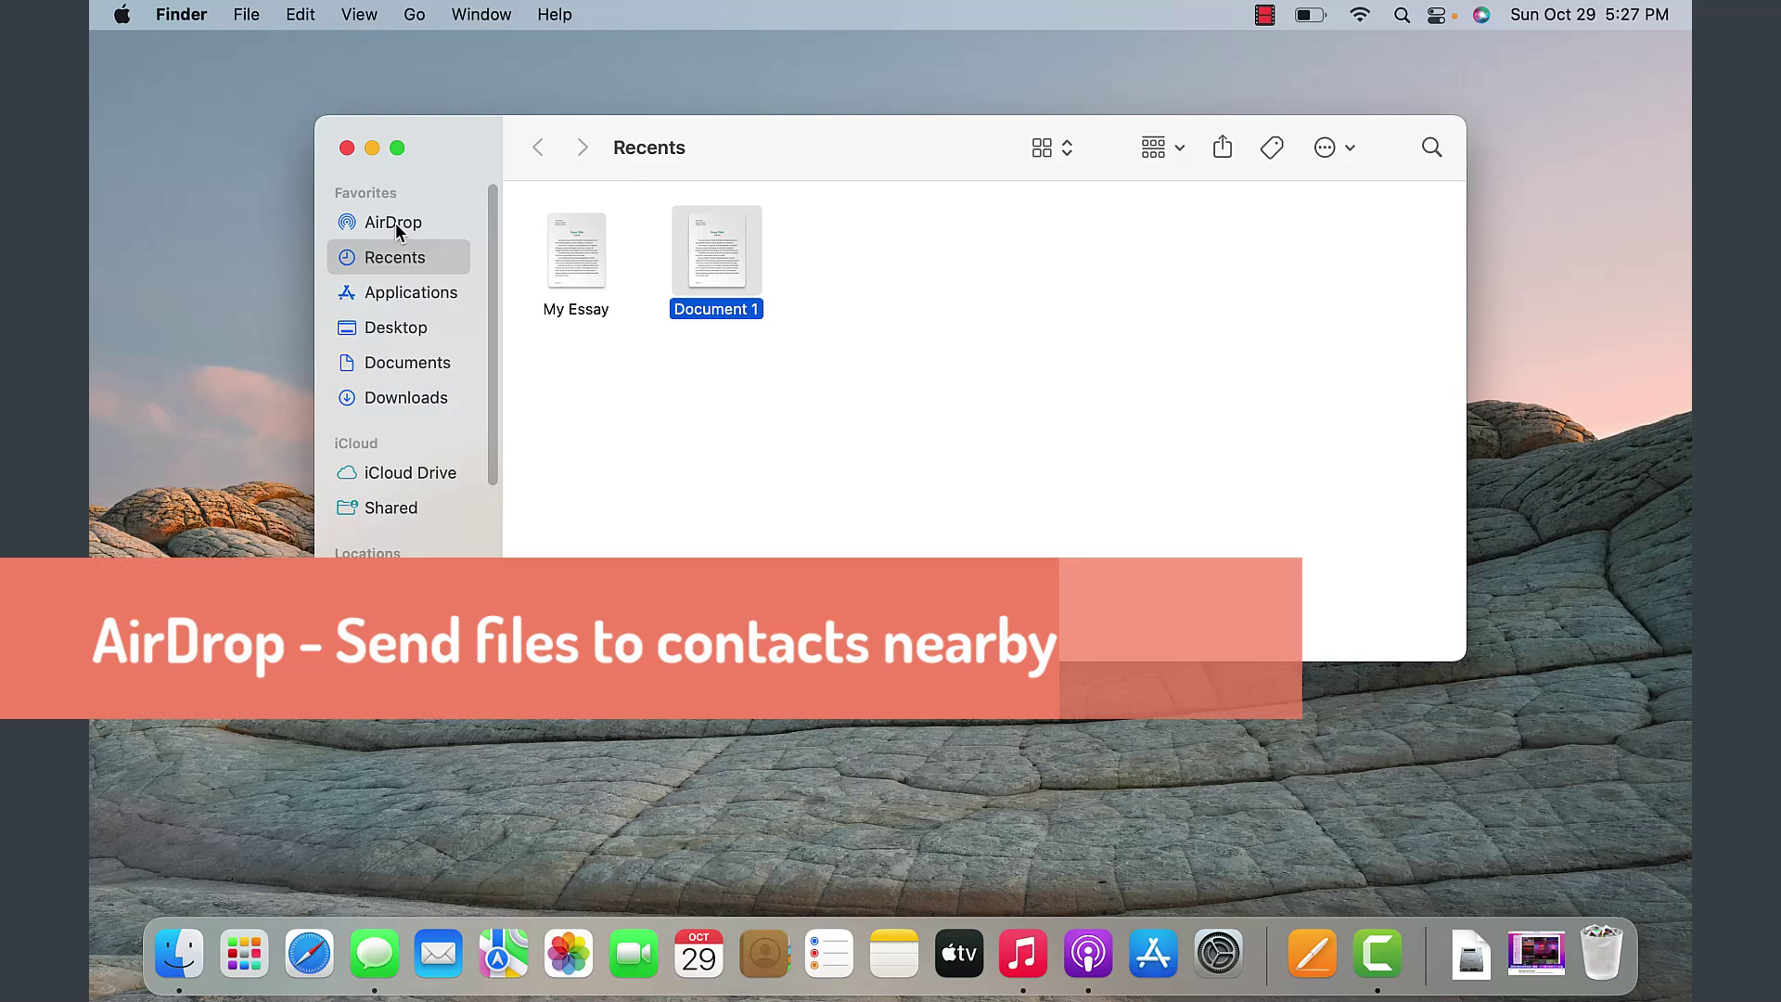
left_click(396, 223)
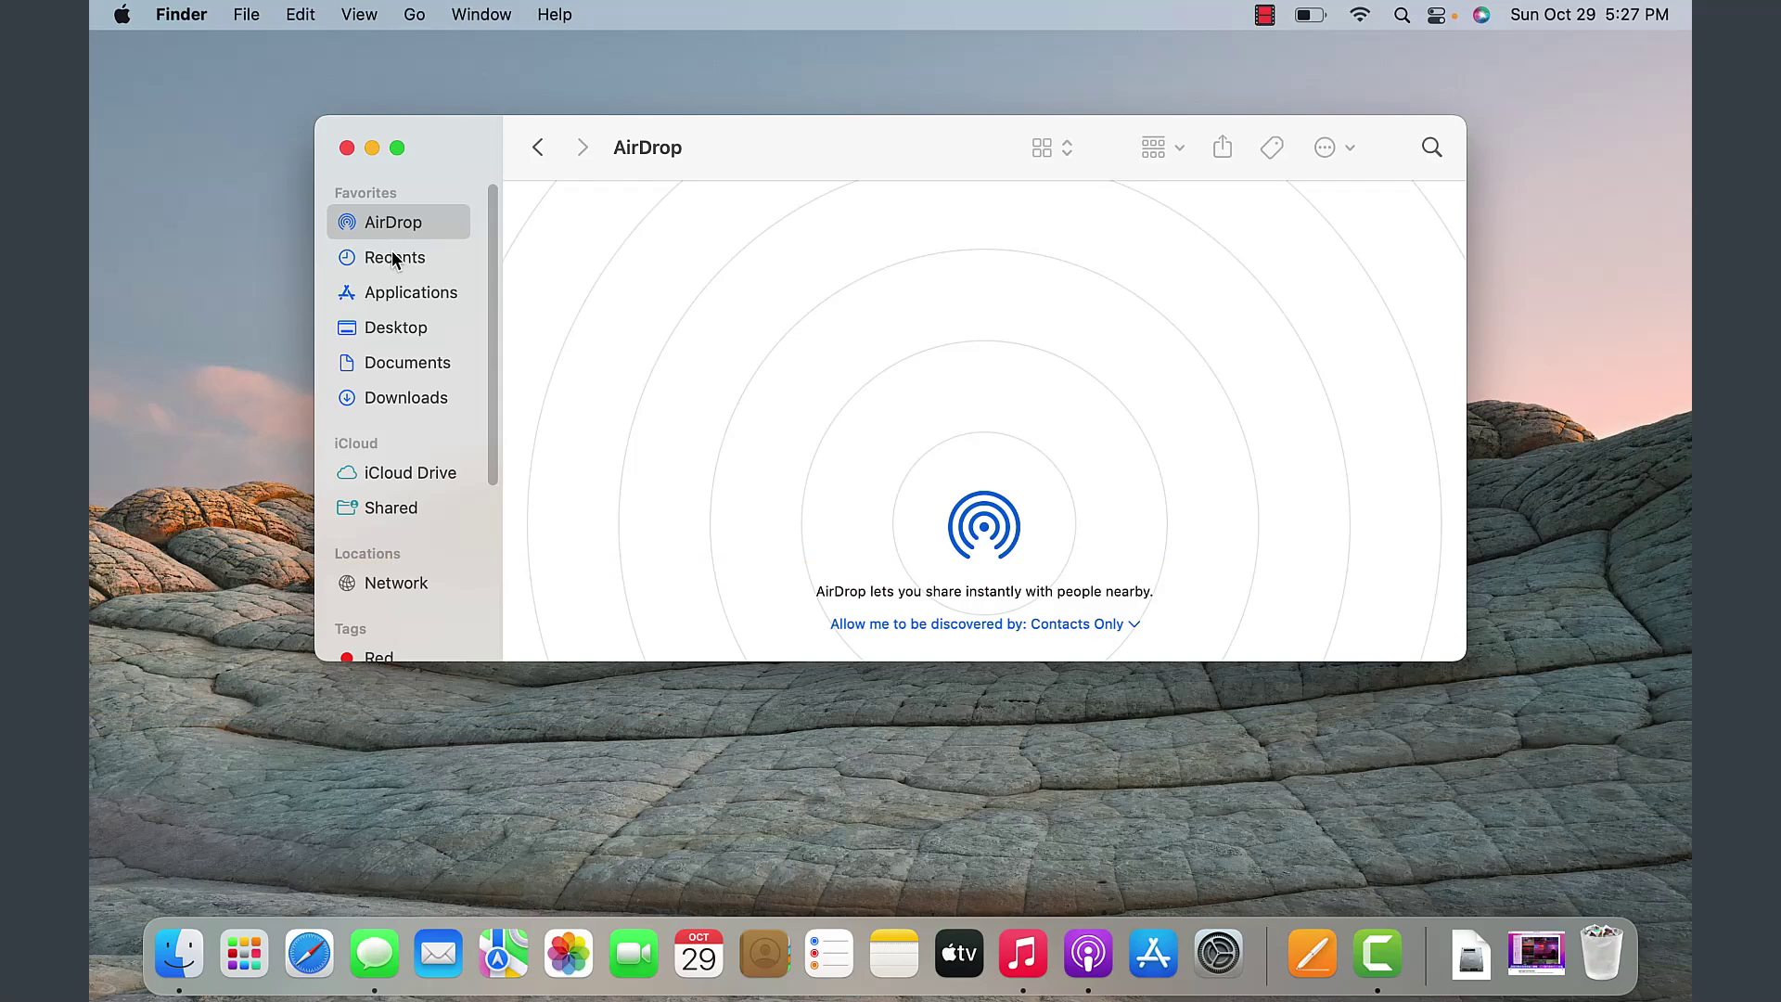
- Go from Recents to the Applications folder
left_click(395, 261)
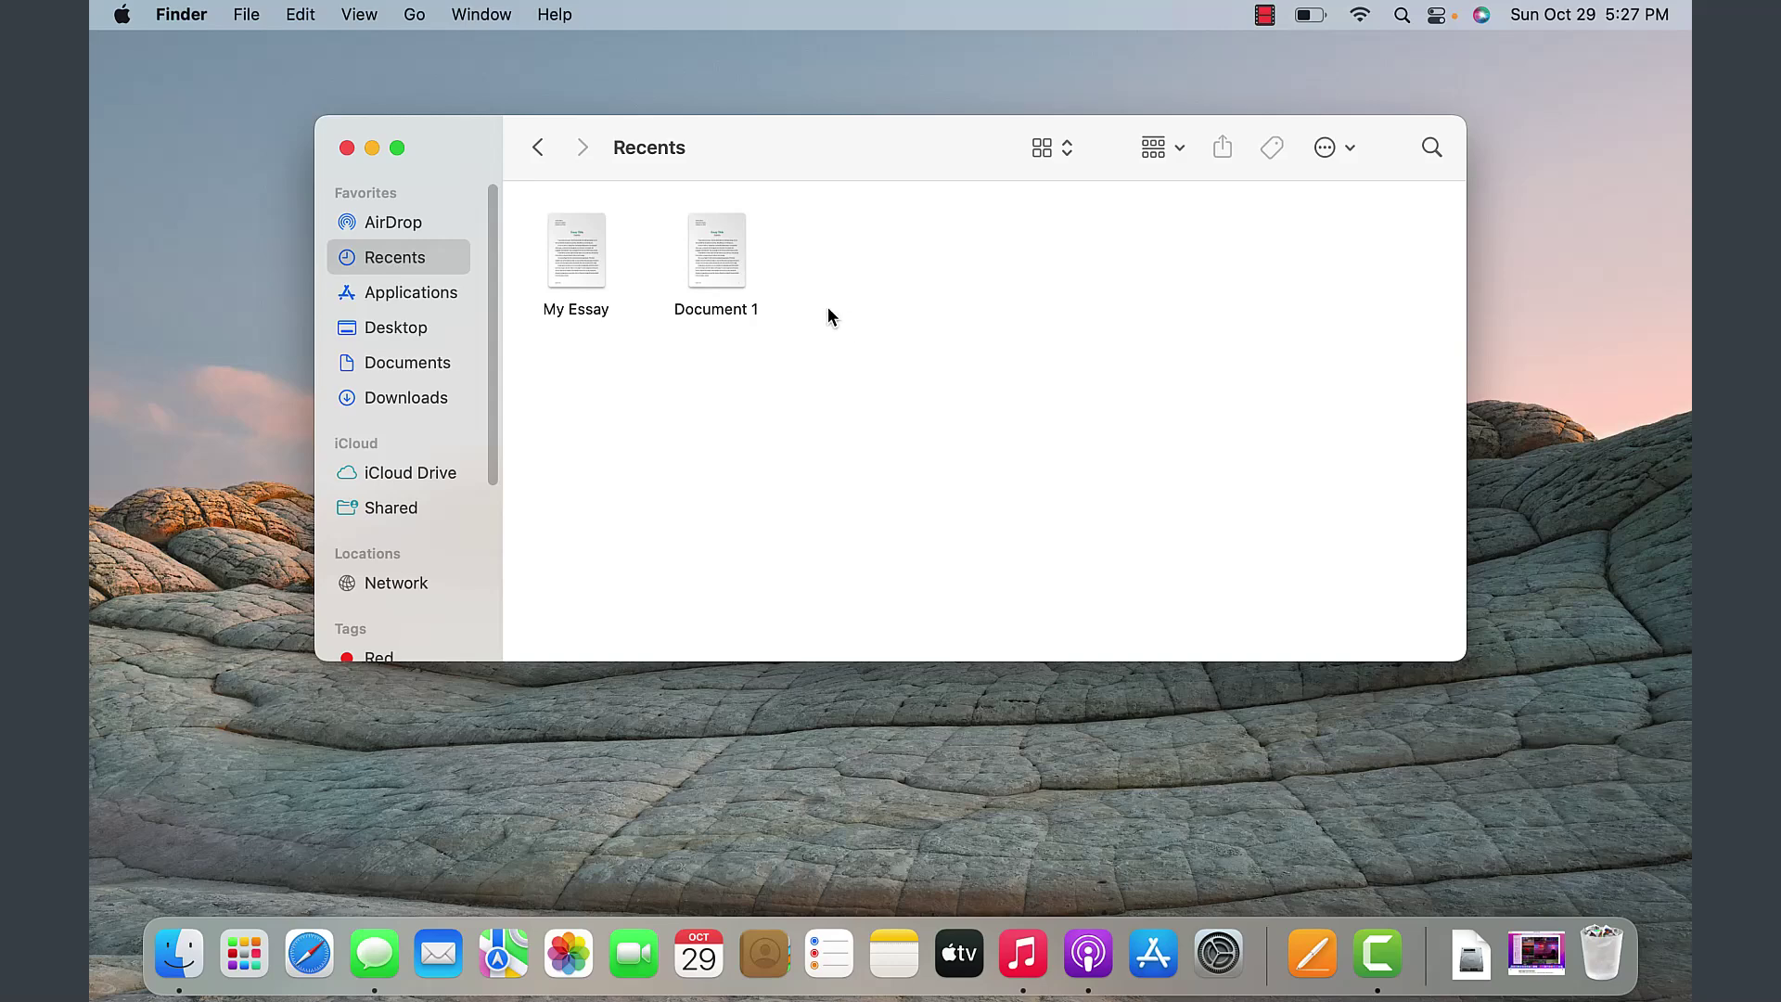
left_click(385, 302)
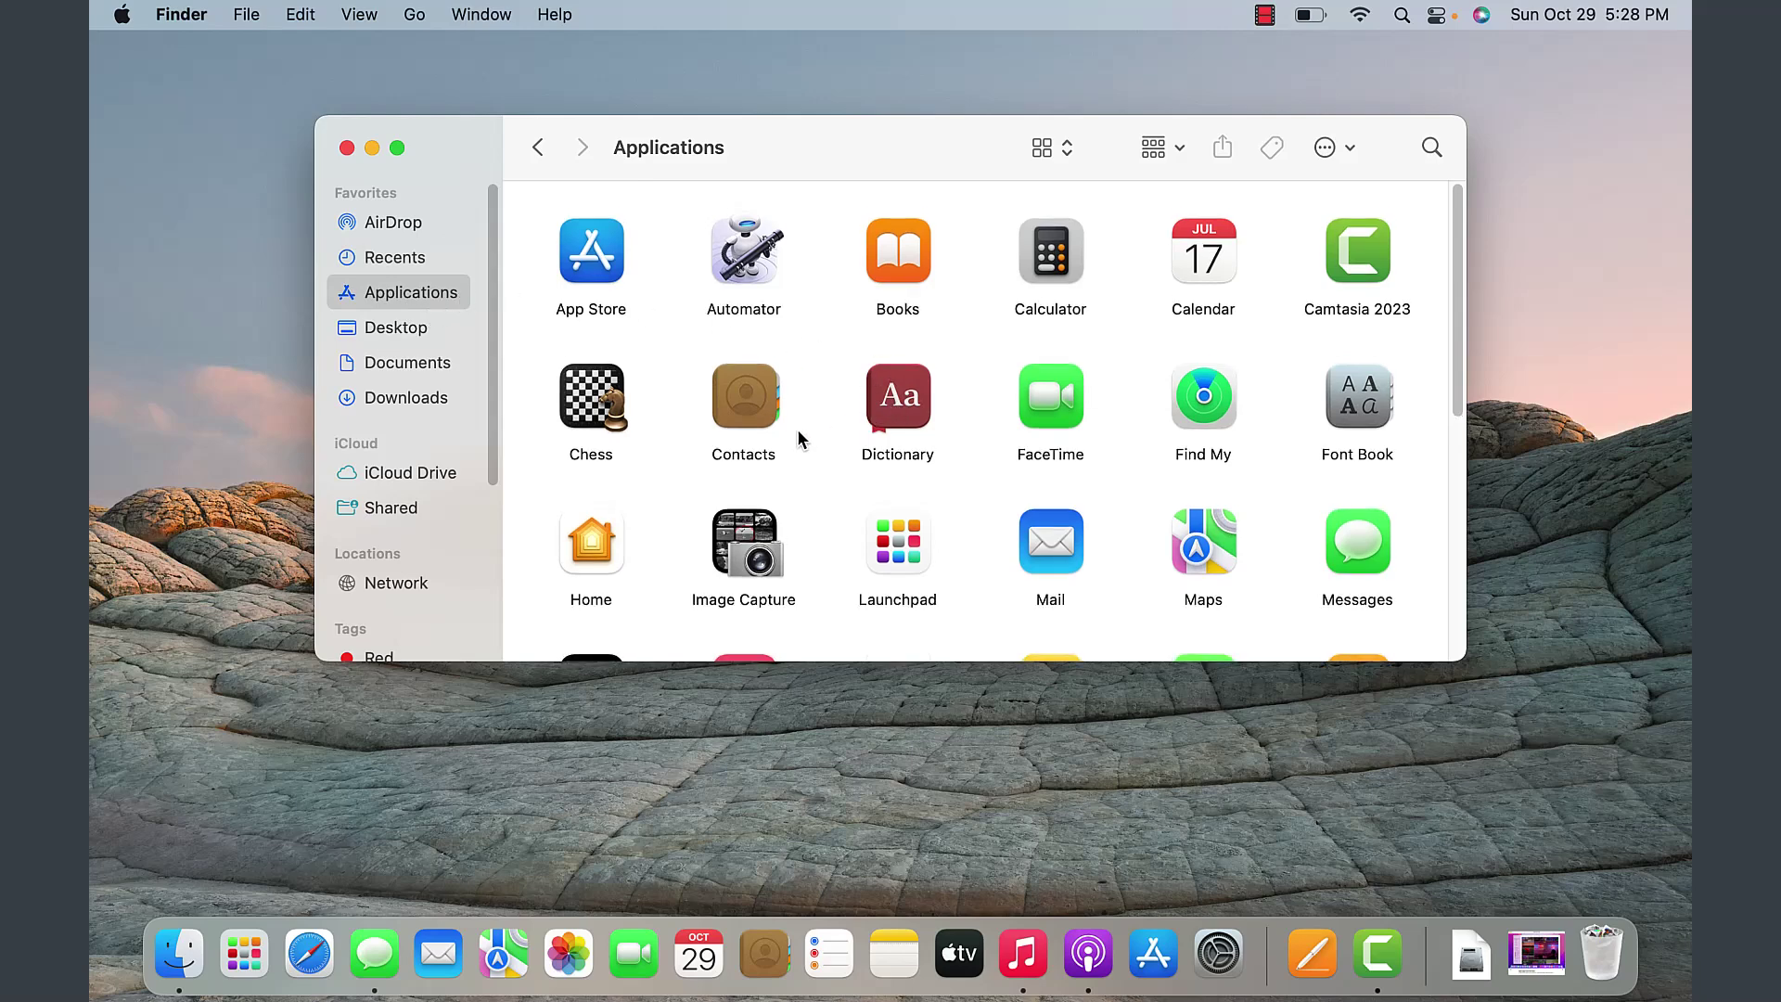
scroll(1433, 399, "down", 2)
scroll(1428, 418, "up", 2)
- Drag Dictionary onto the Dock, drag it back off, then open iCloud Drive
left_click_drag(895, 401, 863, 954)
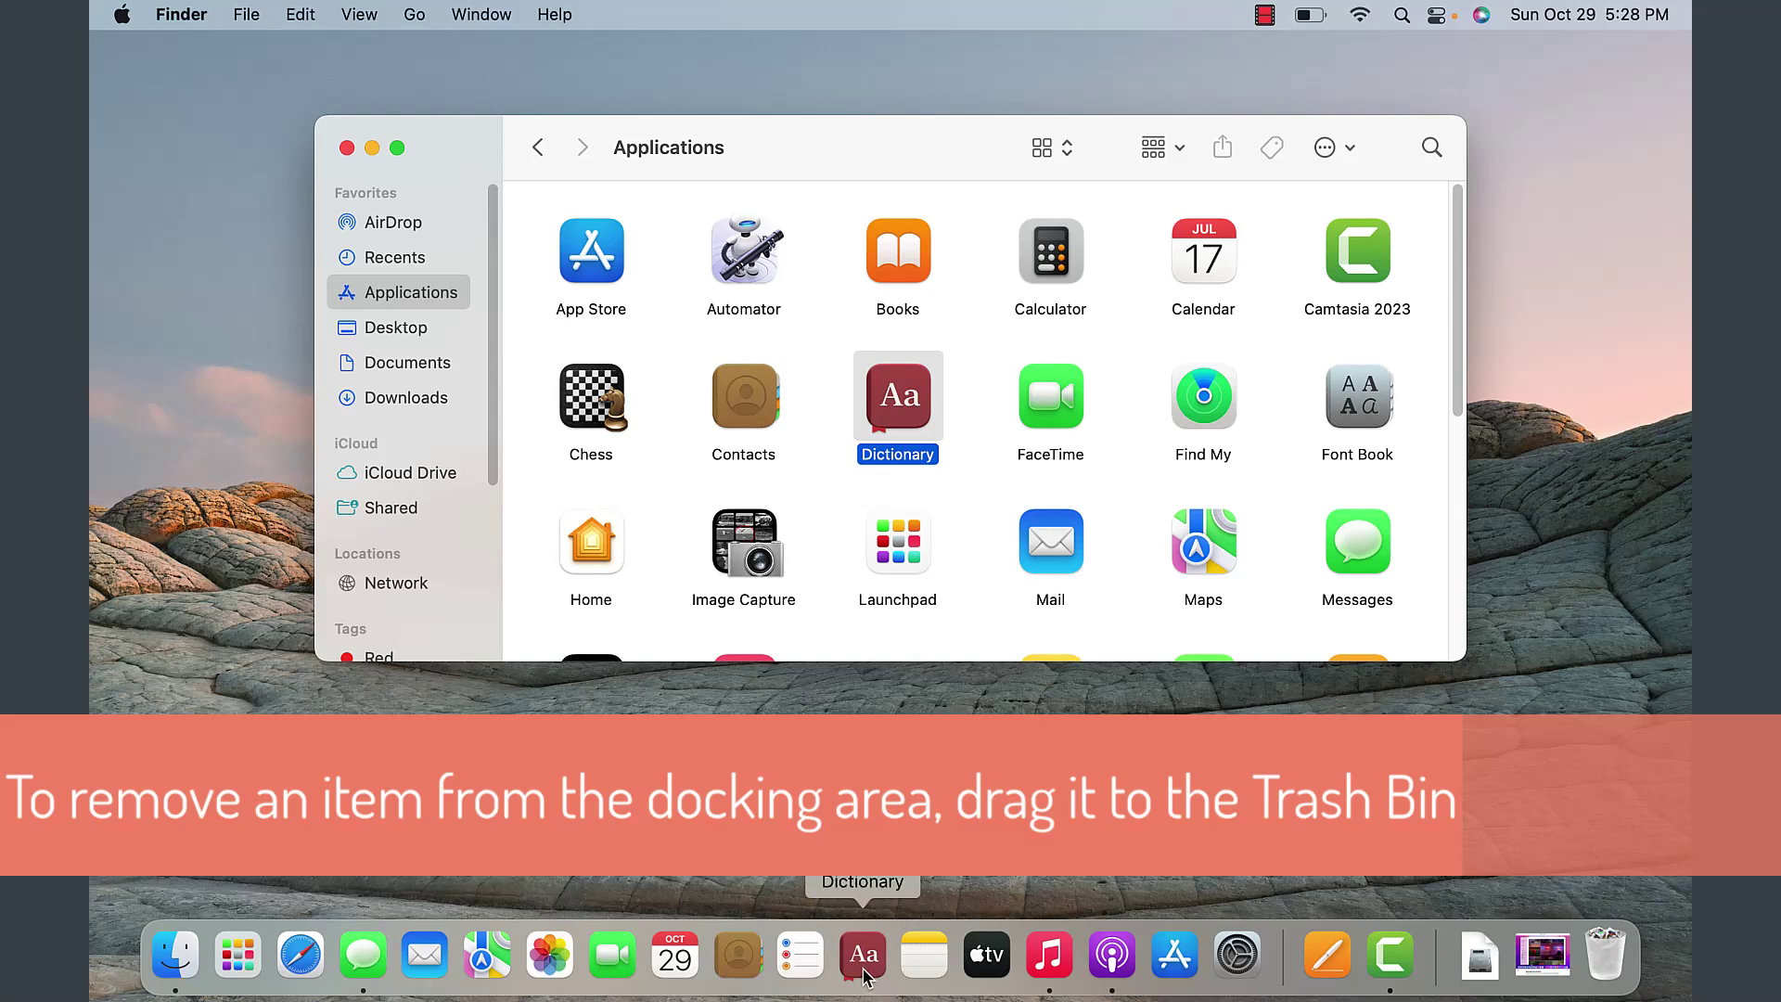
left_click_drag(865, 969, 452, 326)
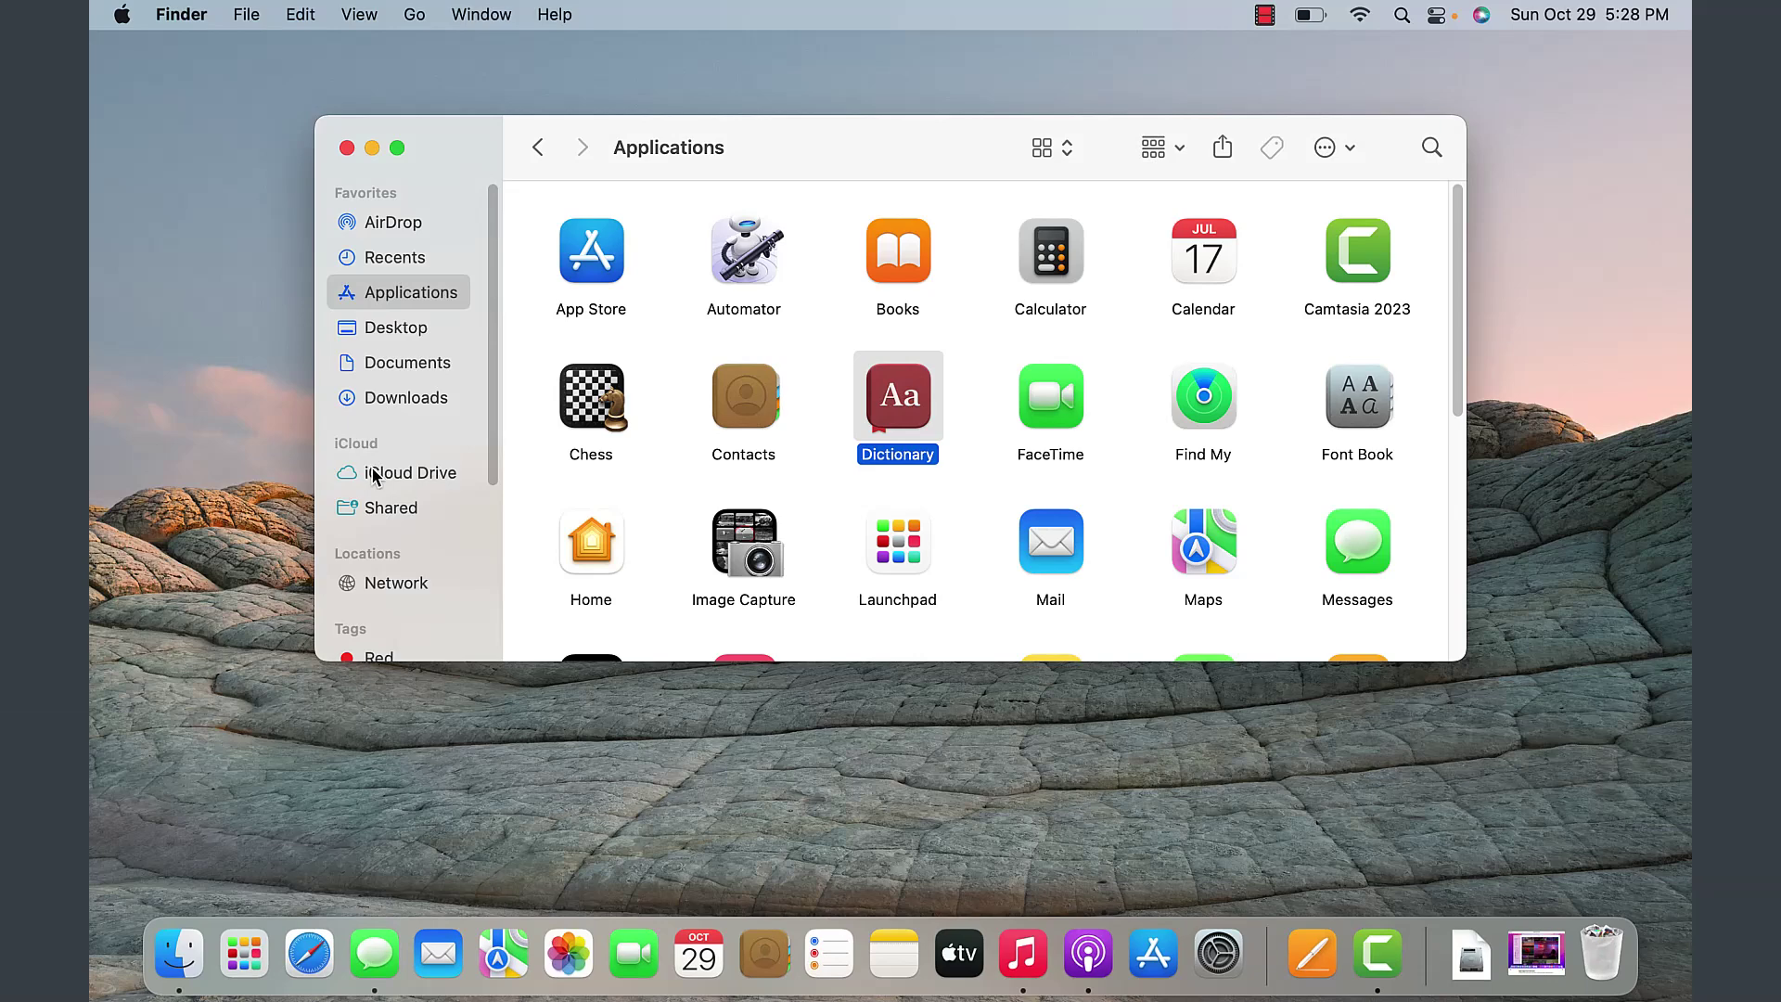
left_click(398, 475)
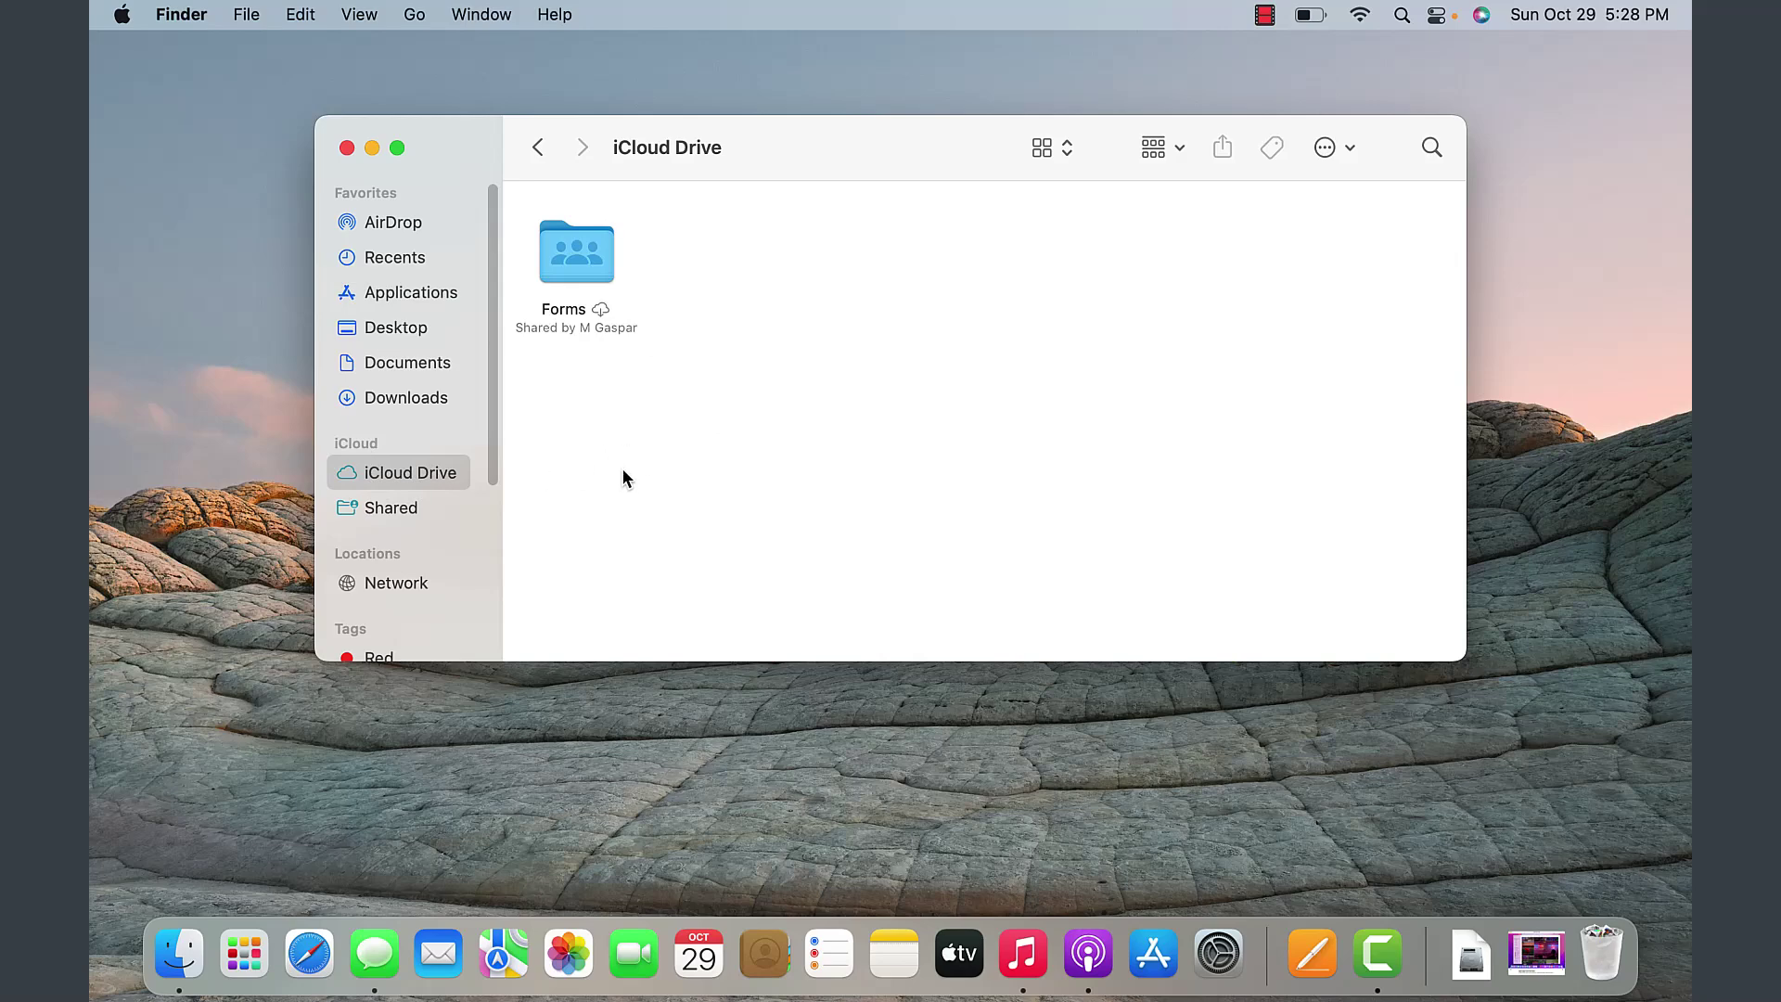
- Browse the Shared items, then the Network location listing desktop-4pj2qjq
left_click(388, 507)
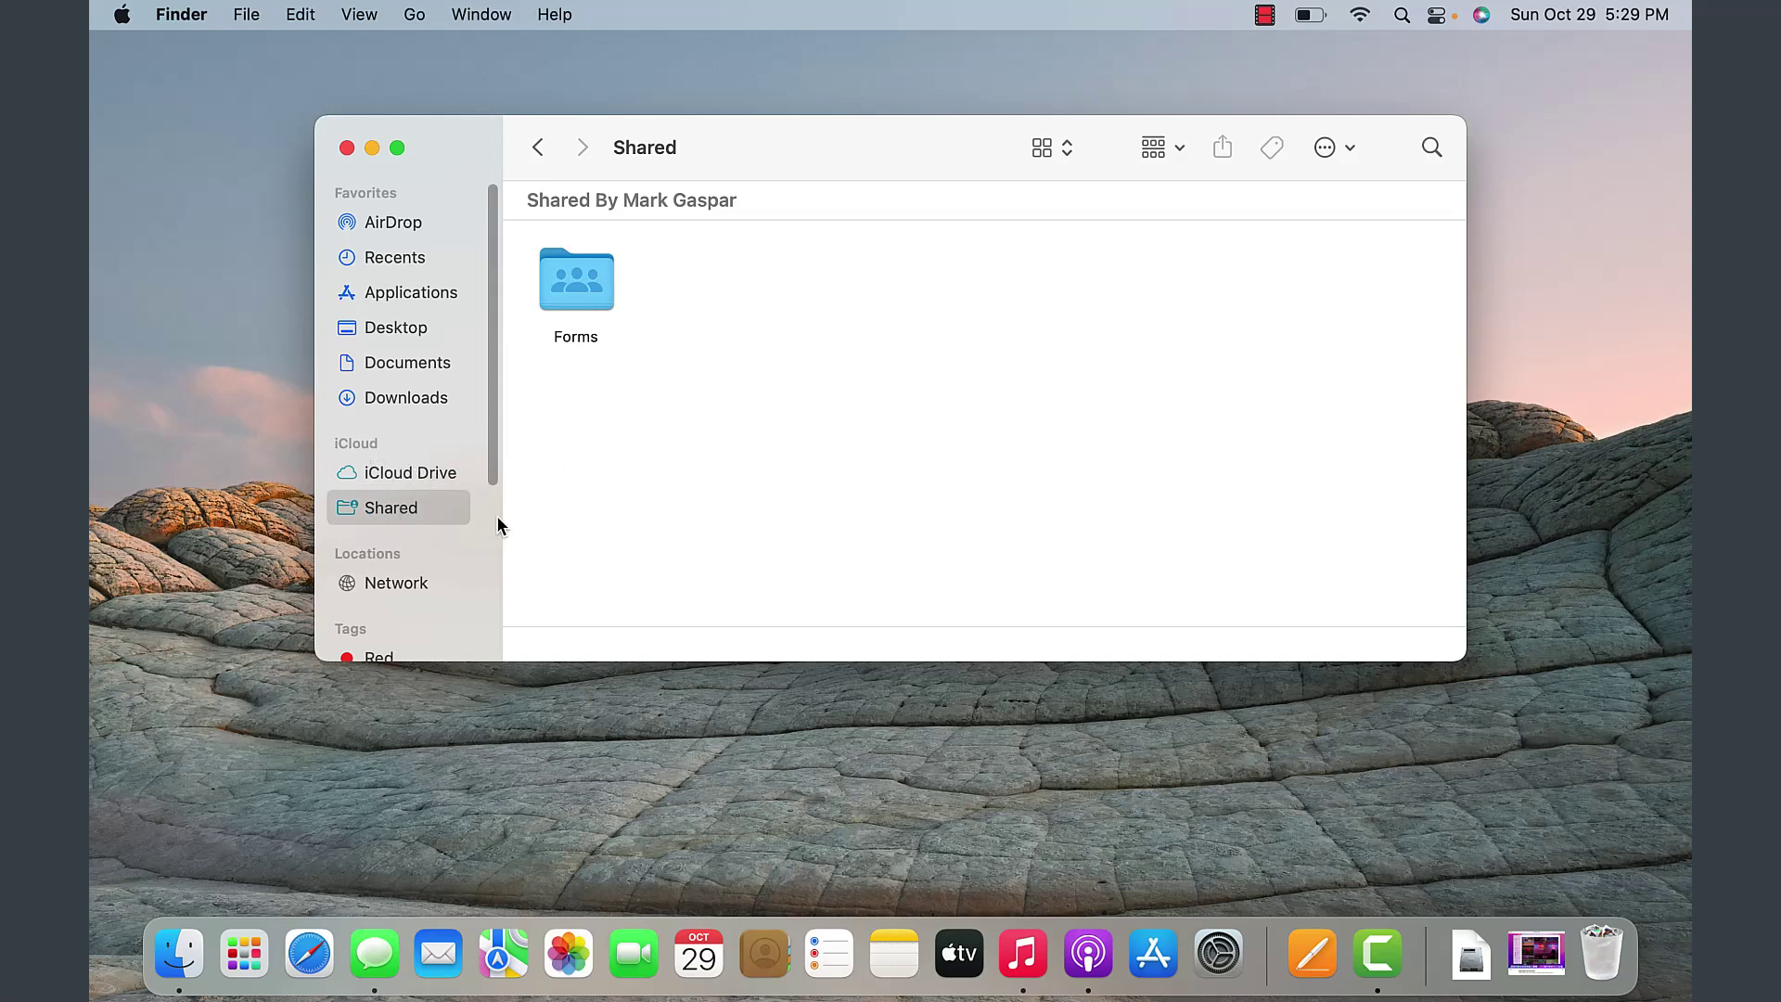
left_click(399, 584)
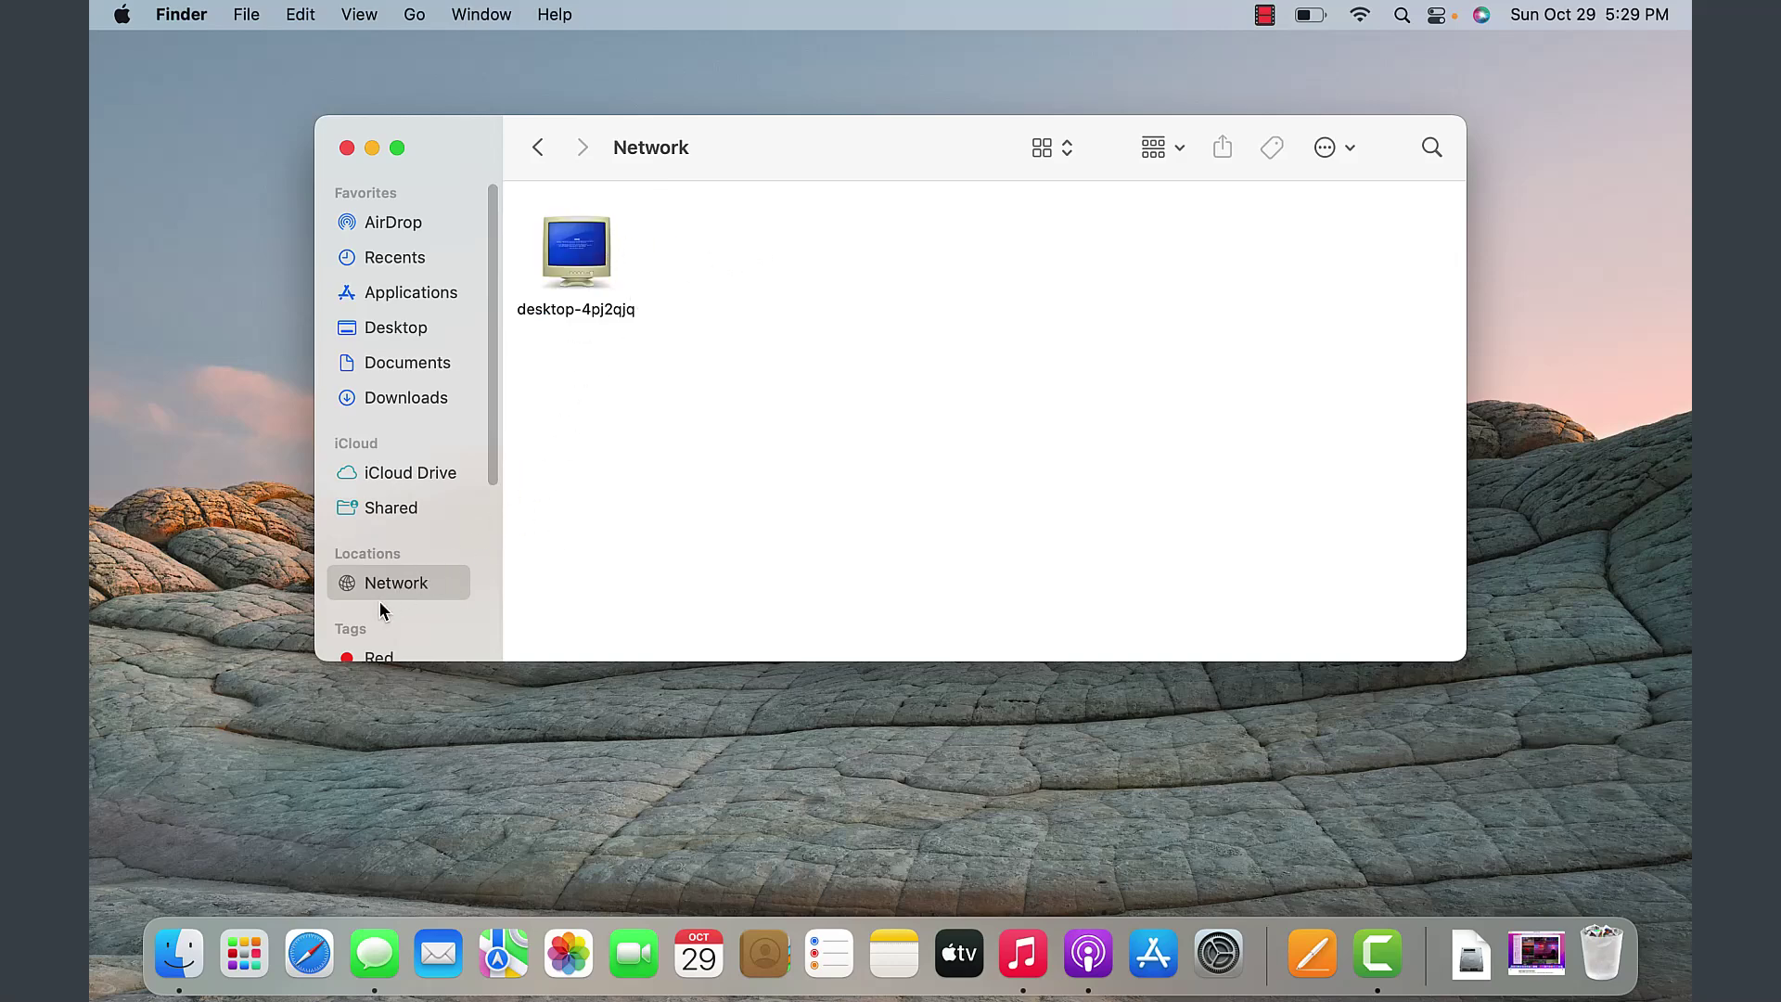
left_click_drag(489, 460, 486, 643)
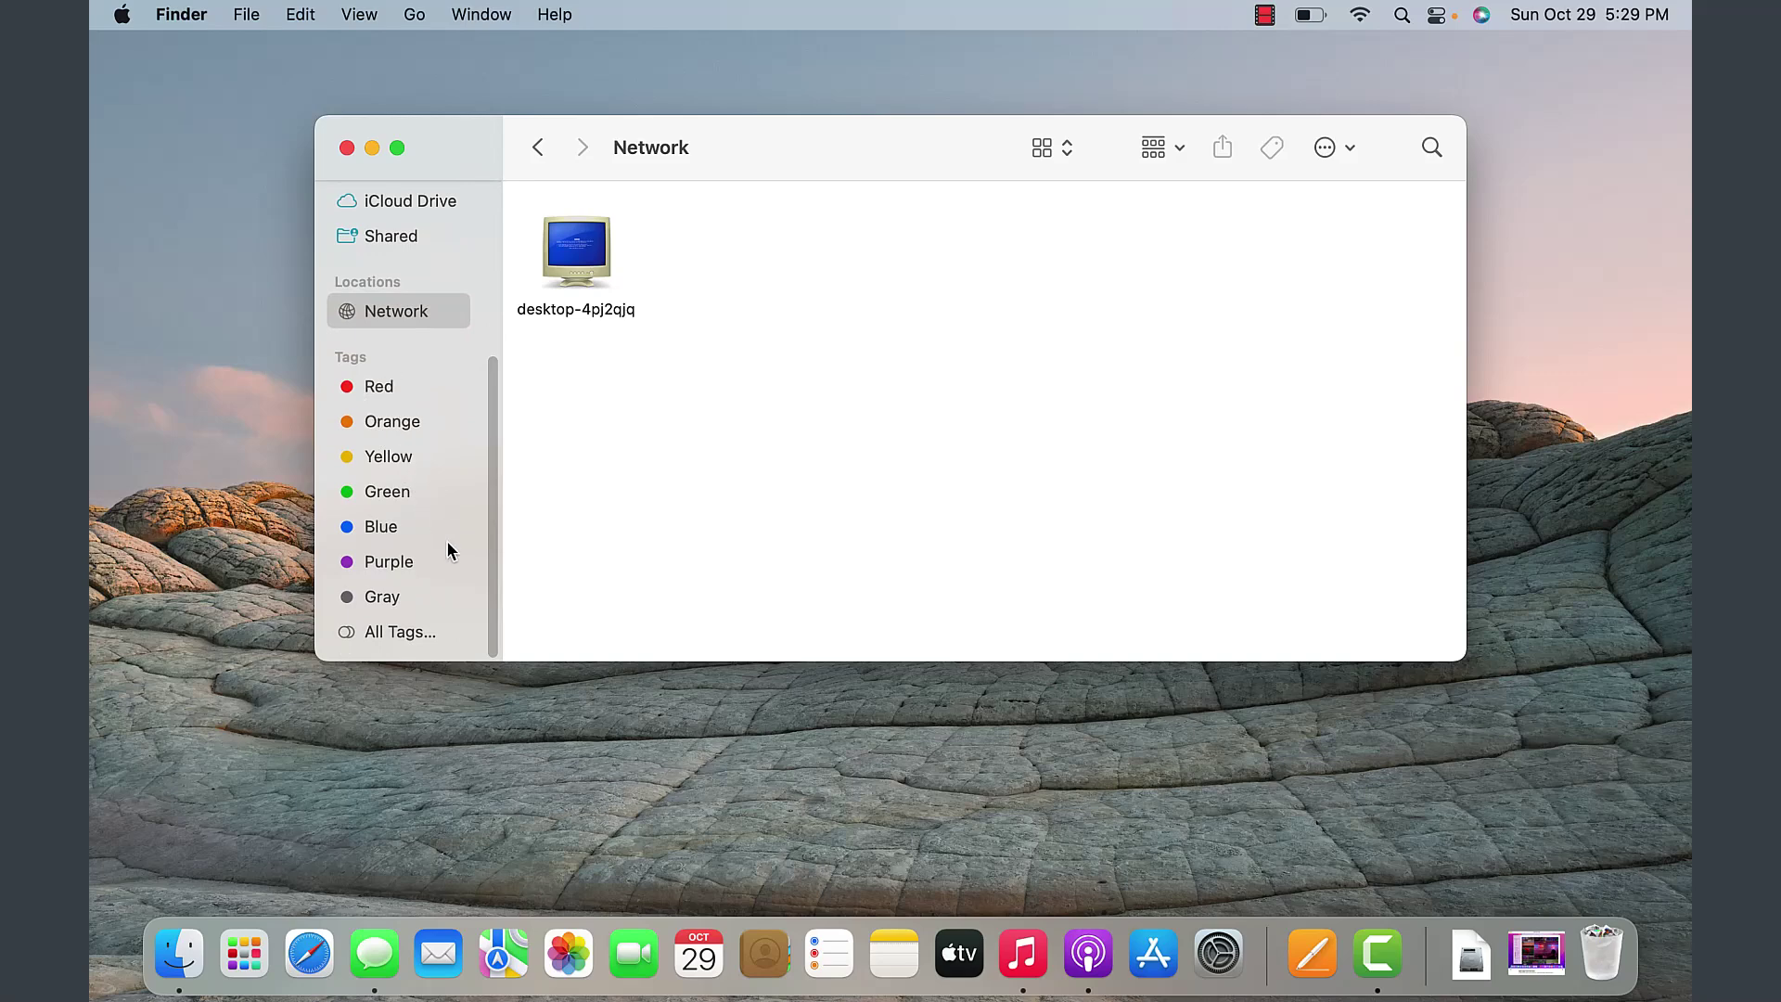
- Return to Recents and bring up the context menu for Document 1
left_click_drag(492, 437, 498, 250)
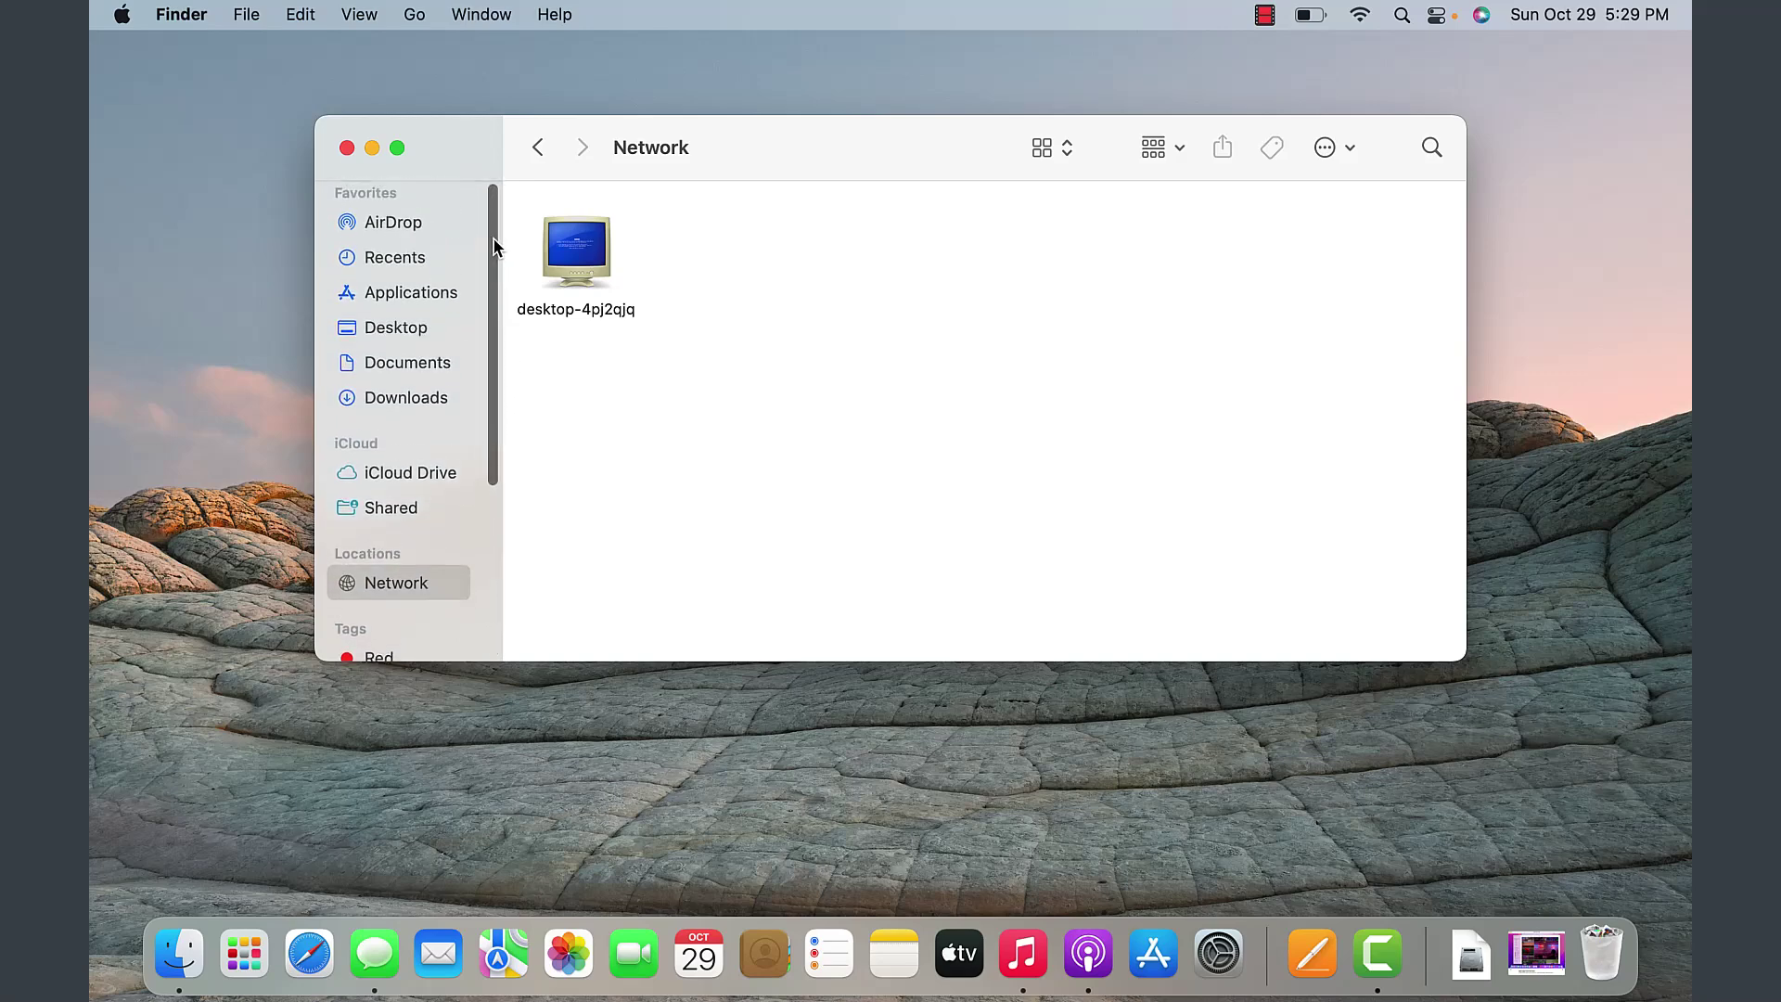
left_click(399, 257)
right_click(740, 260)
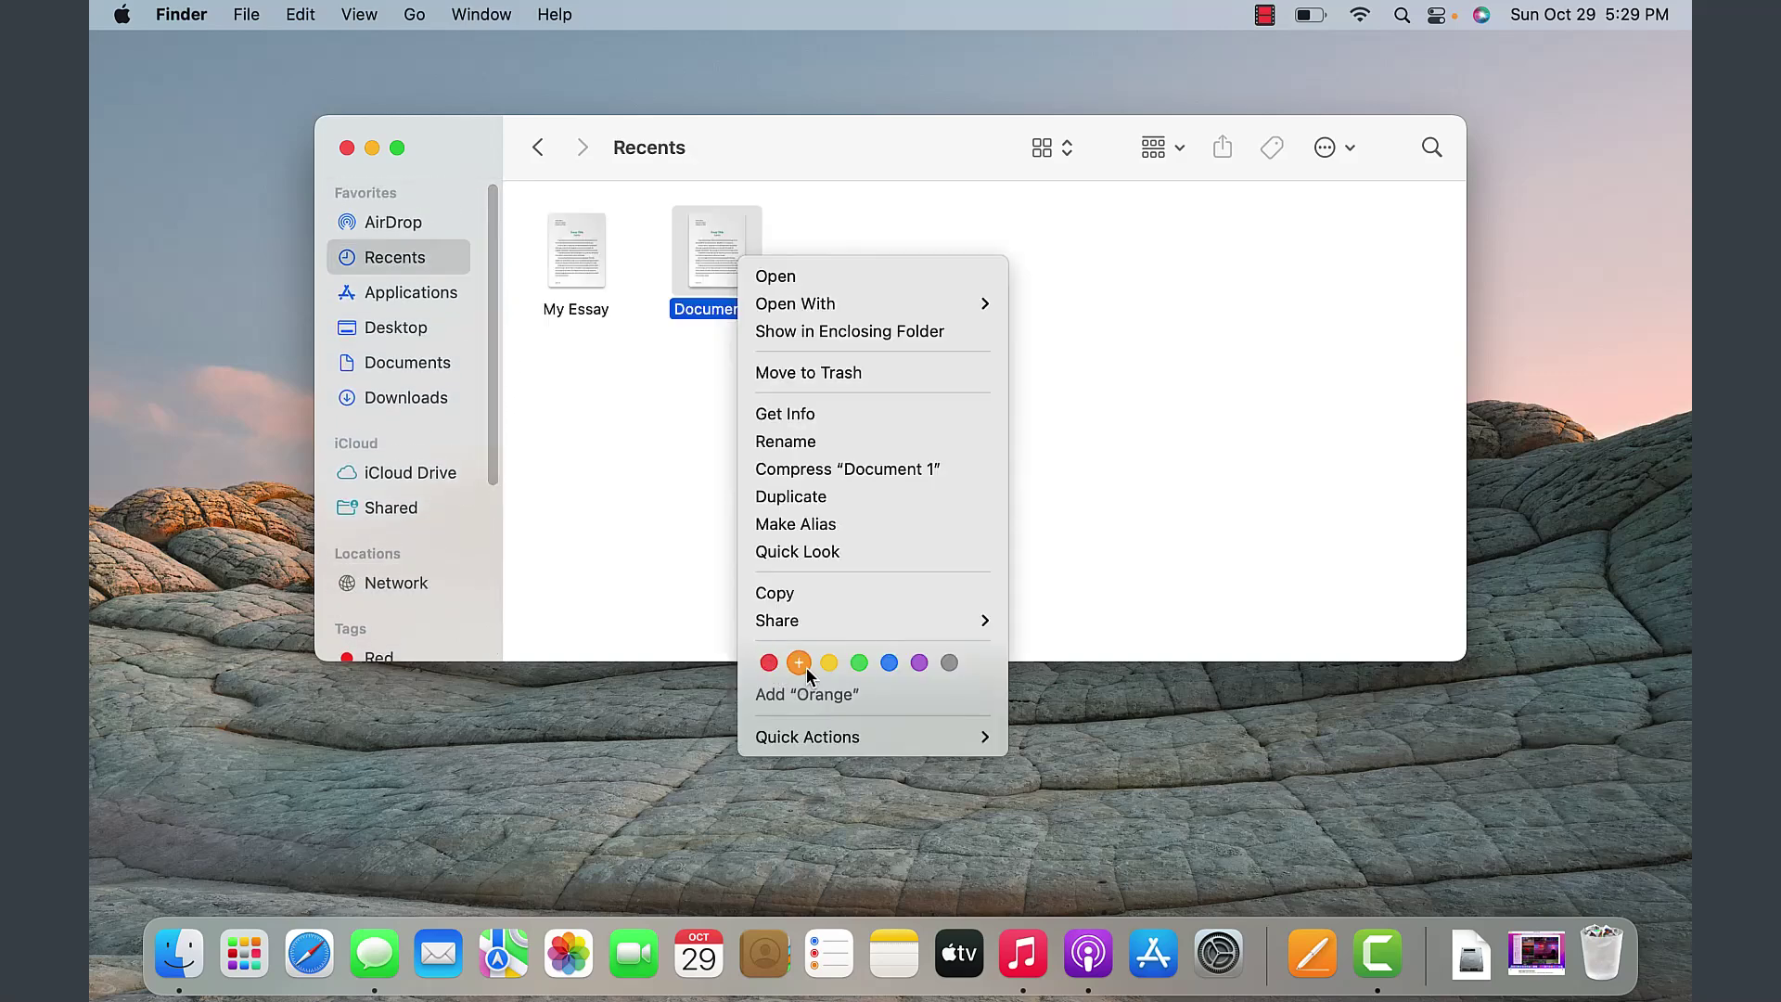
- Tag Document 1 green, check it under the sidebar's Green tag, then open Desktop
left_click(857, 664)
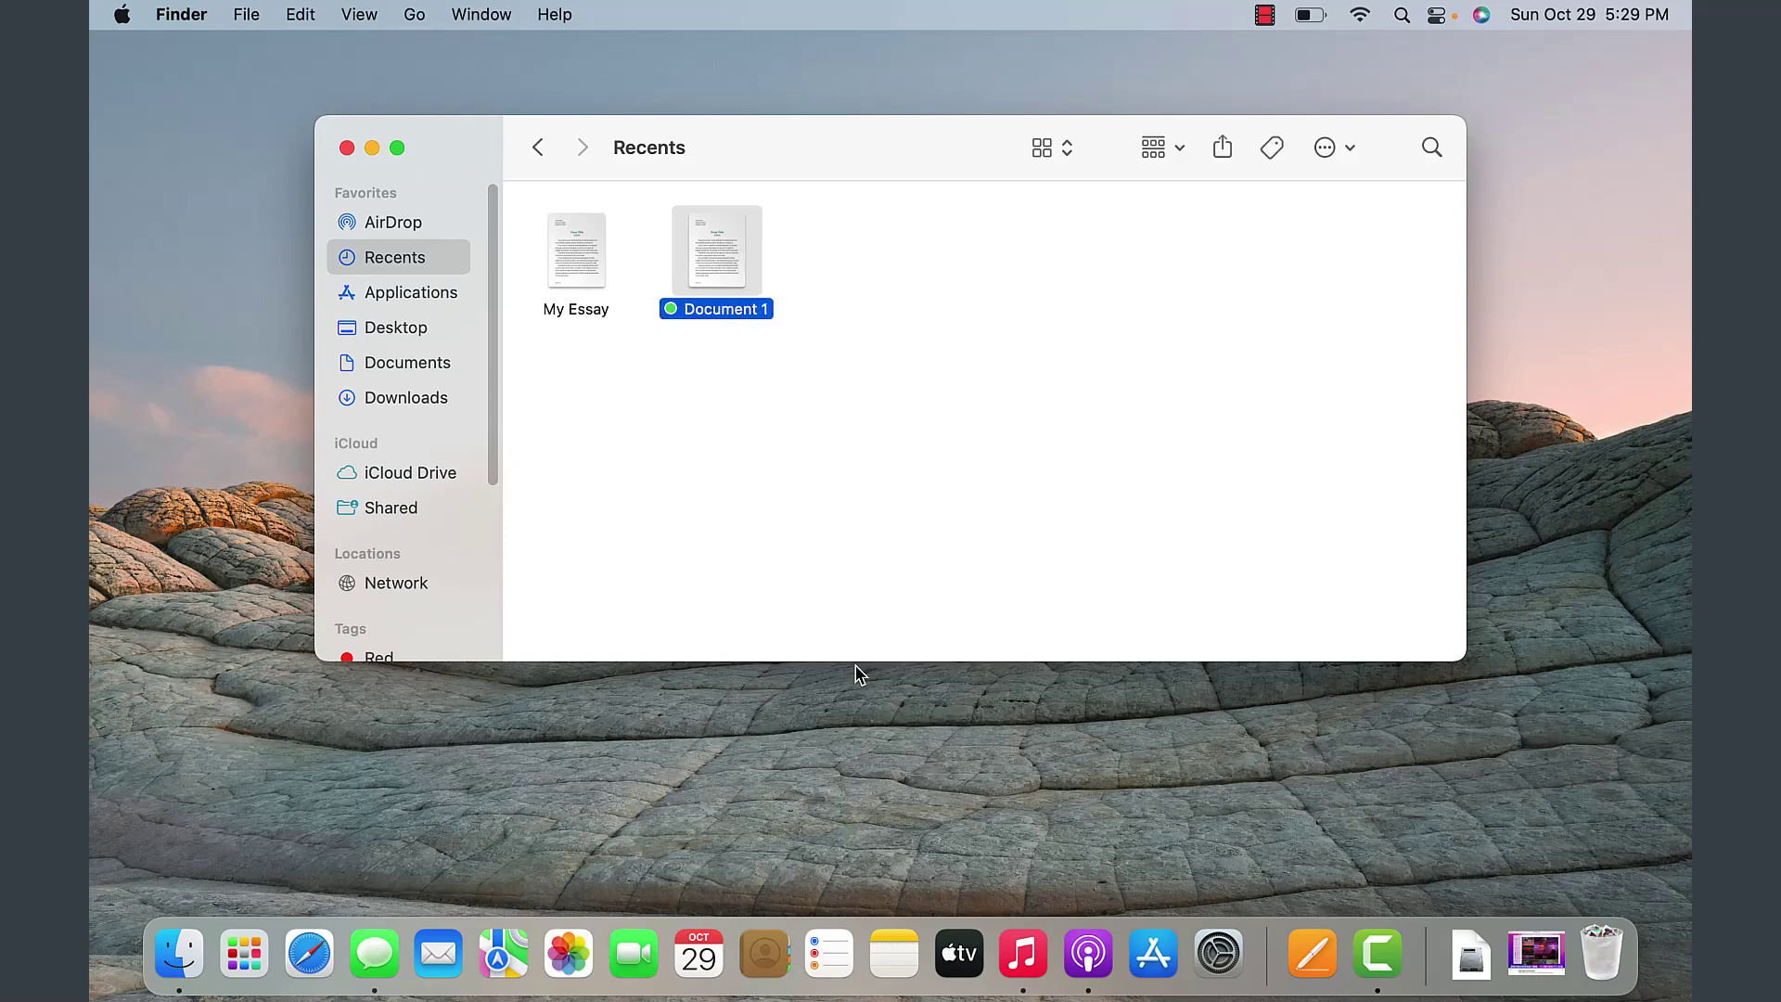
left_click(746, 475)
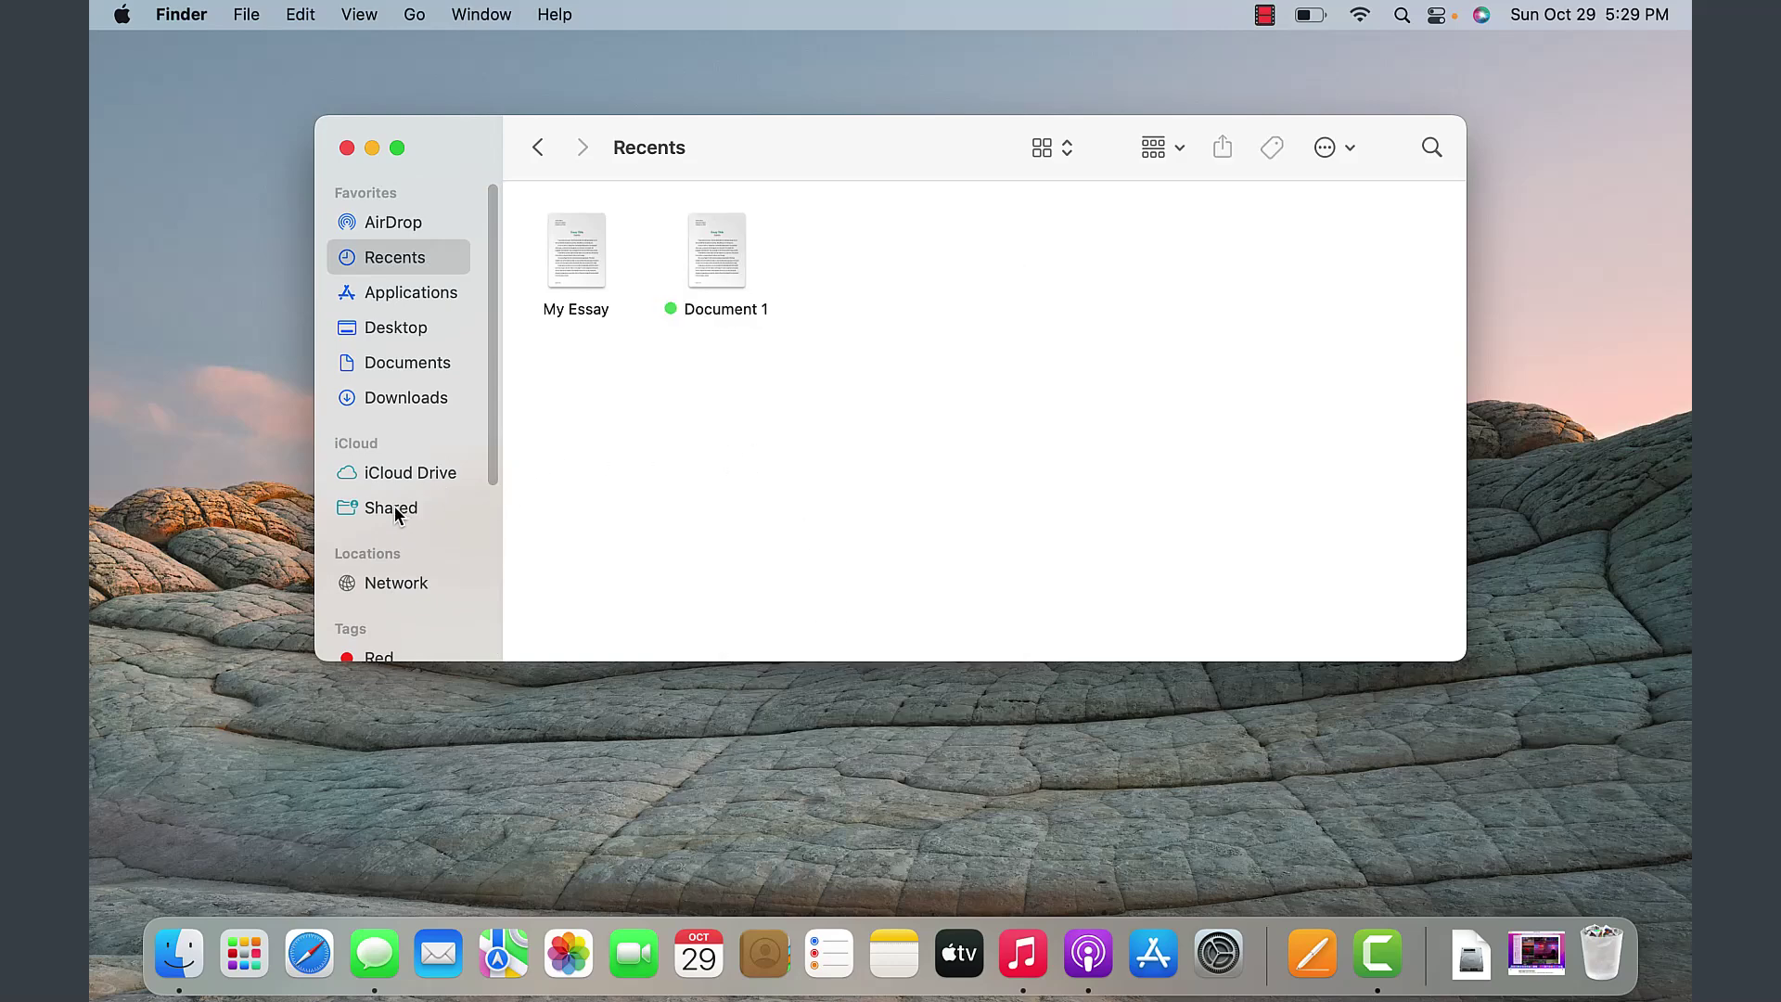
left_click_drag(492, 464, 514, 622)
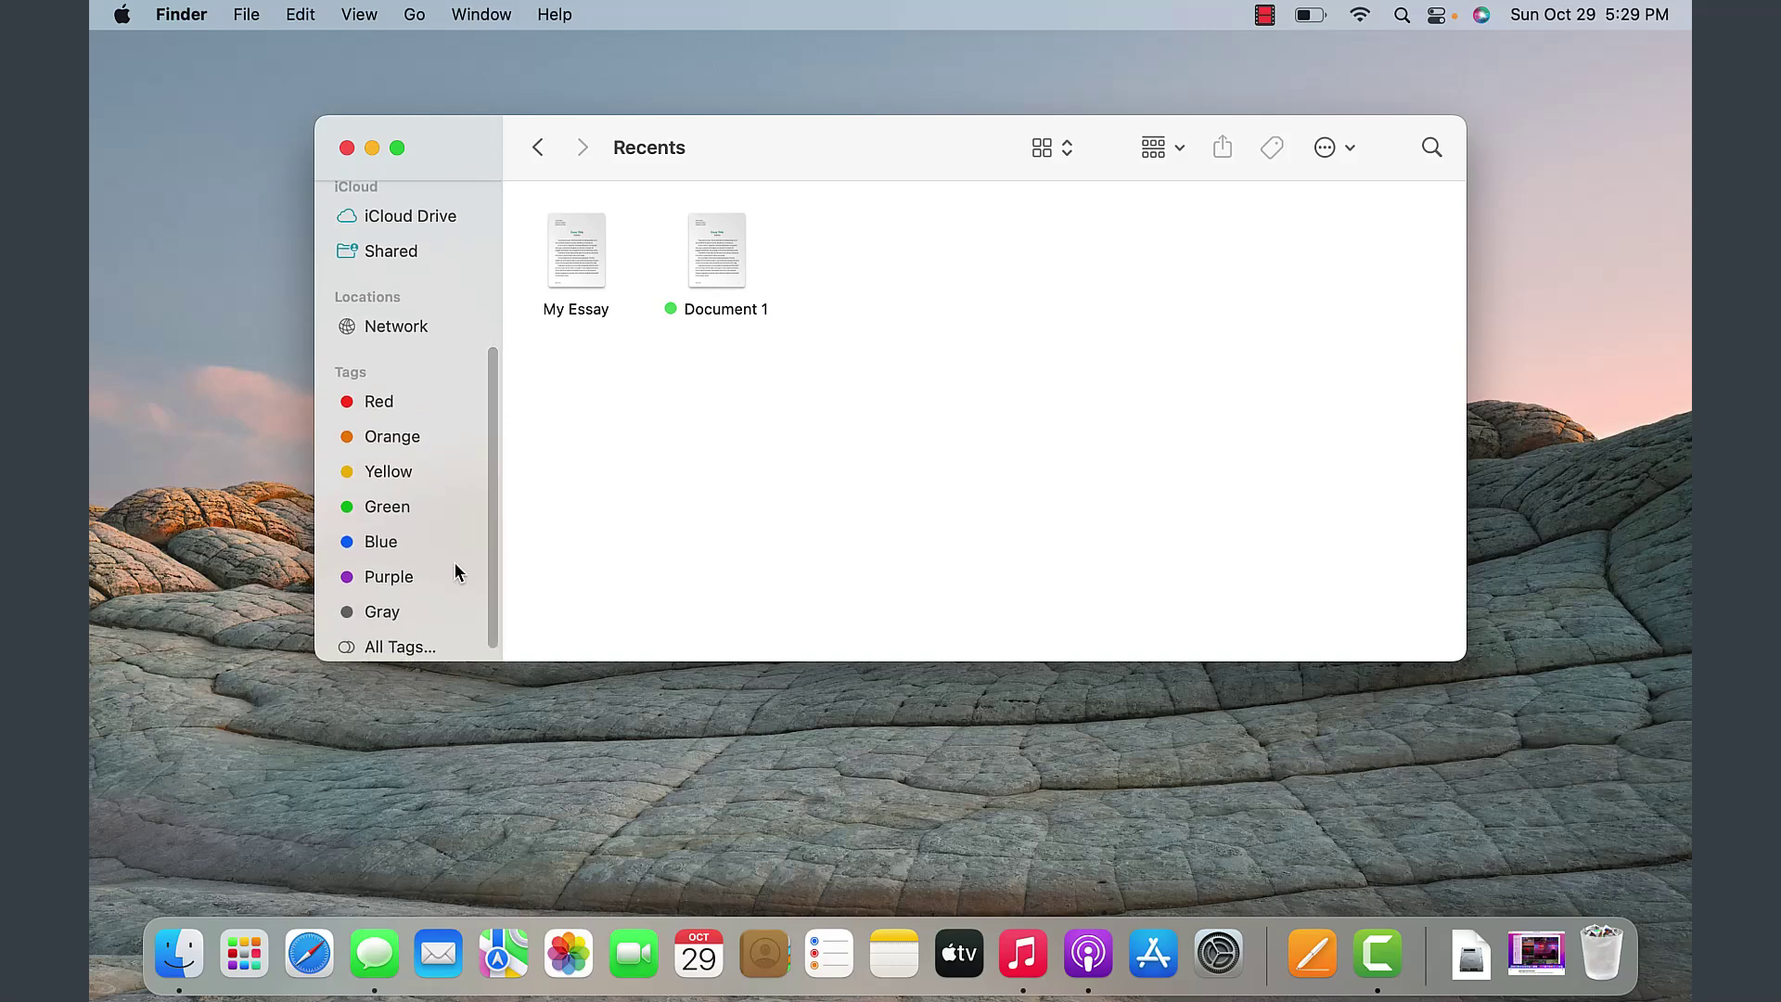
left_click(386, 508)
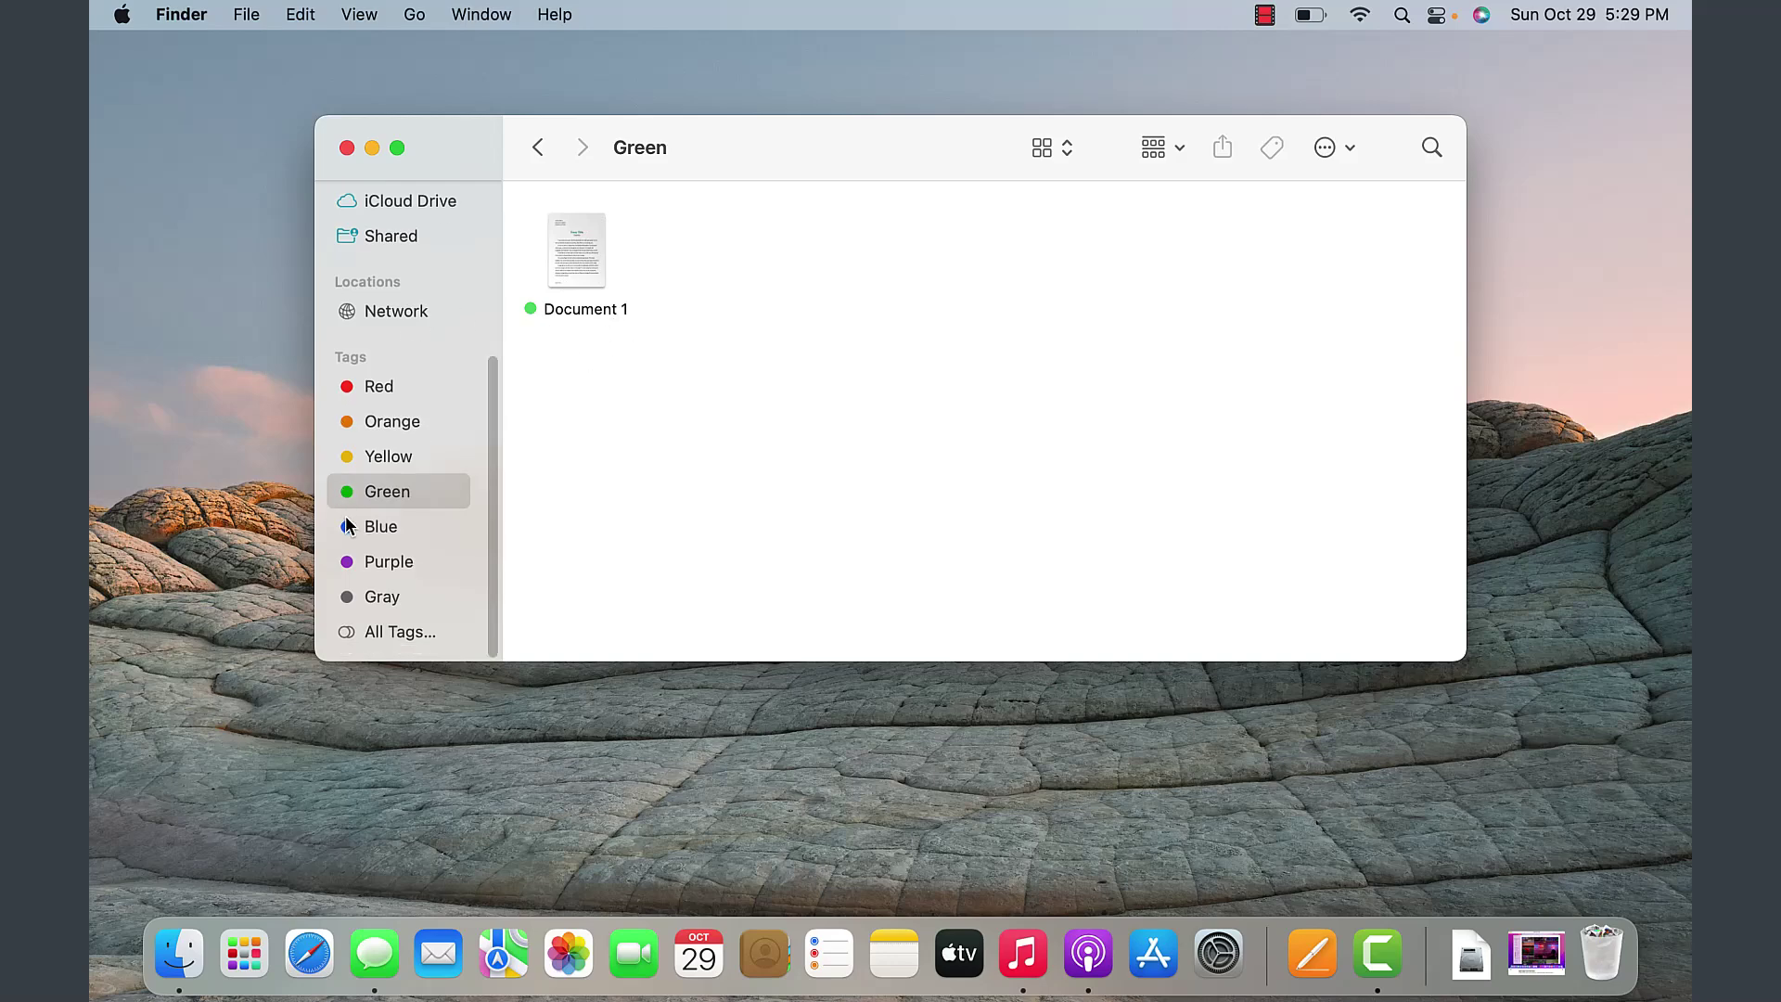
scroll(399, 372, "up", 5)
left_click(399, 328)
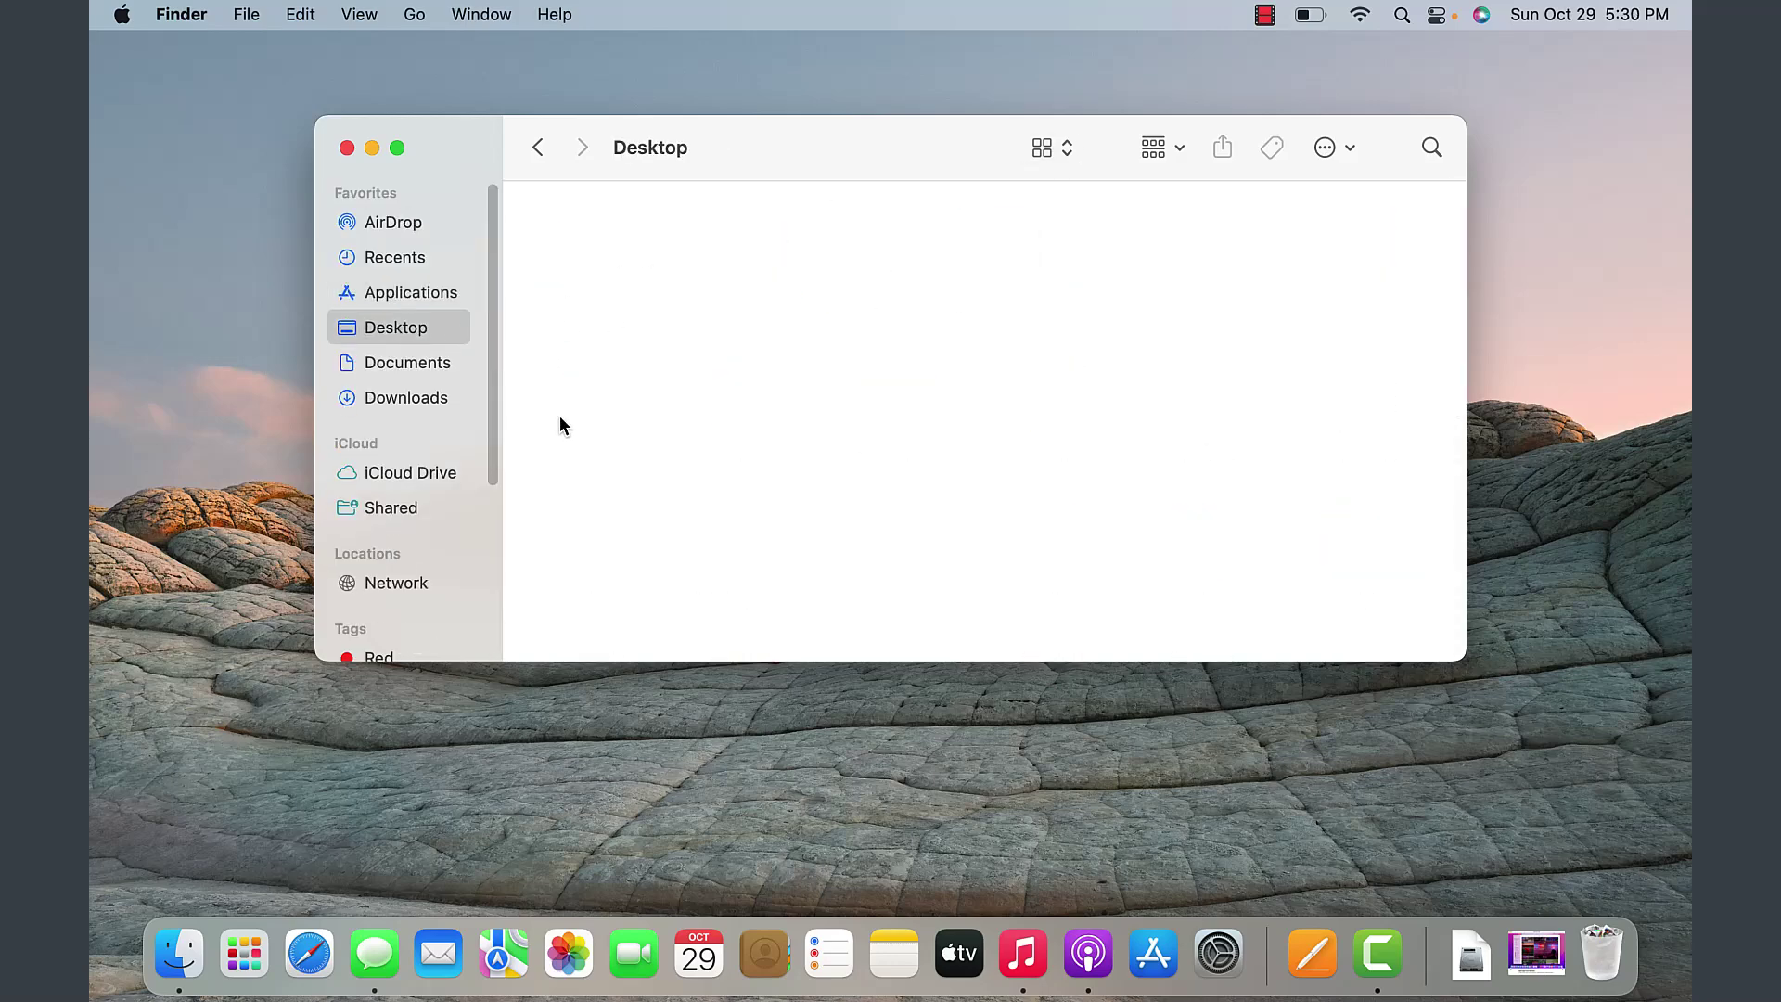
- Bring up and dismiss the empty Desktop's context menu, then open Documents
right_click(635, 400)
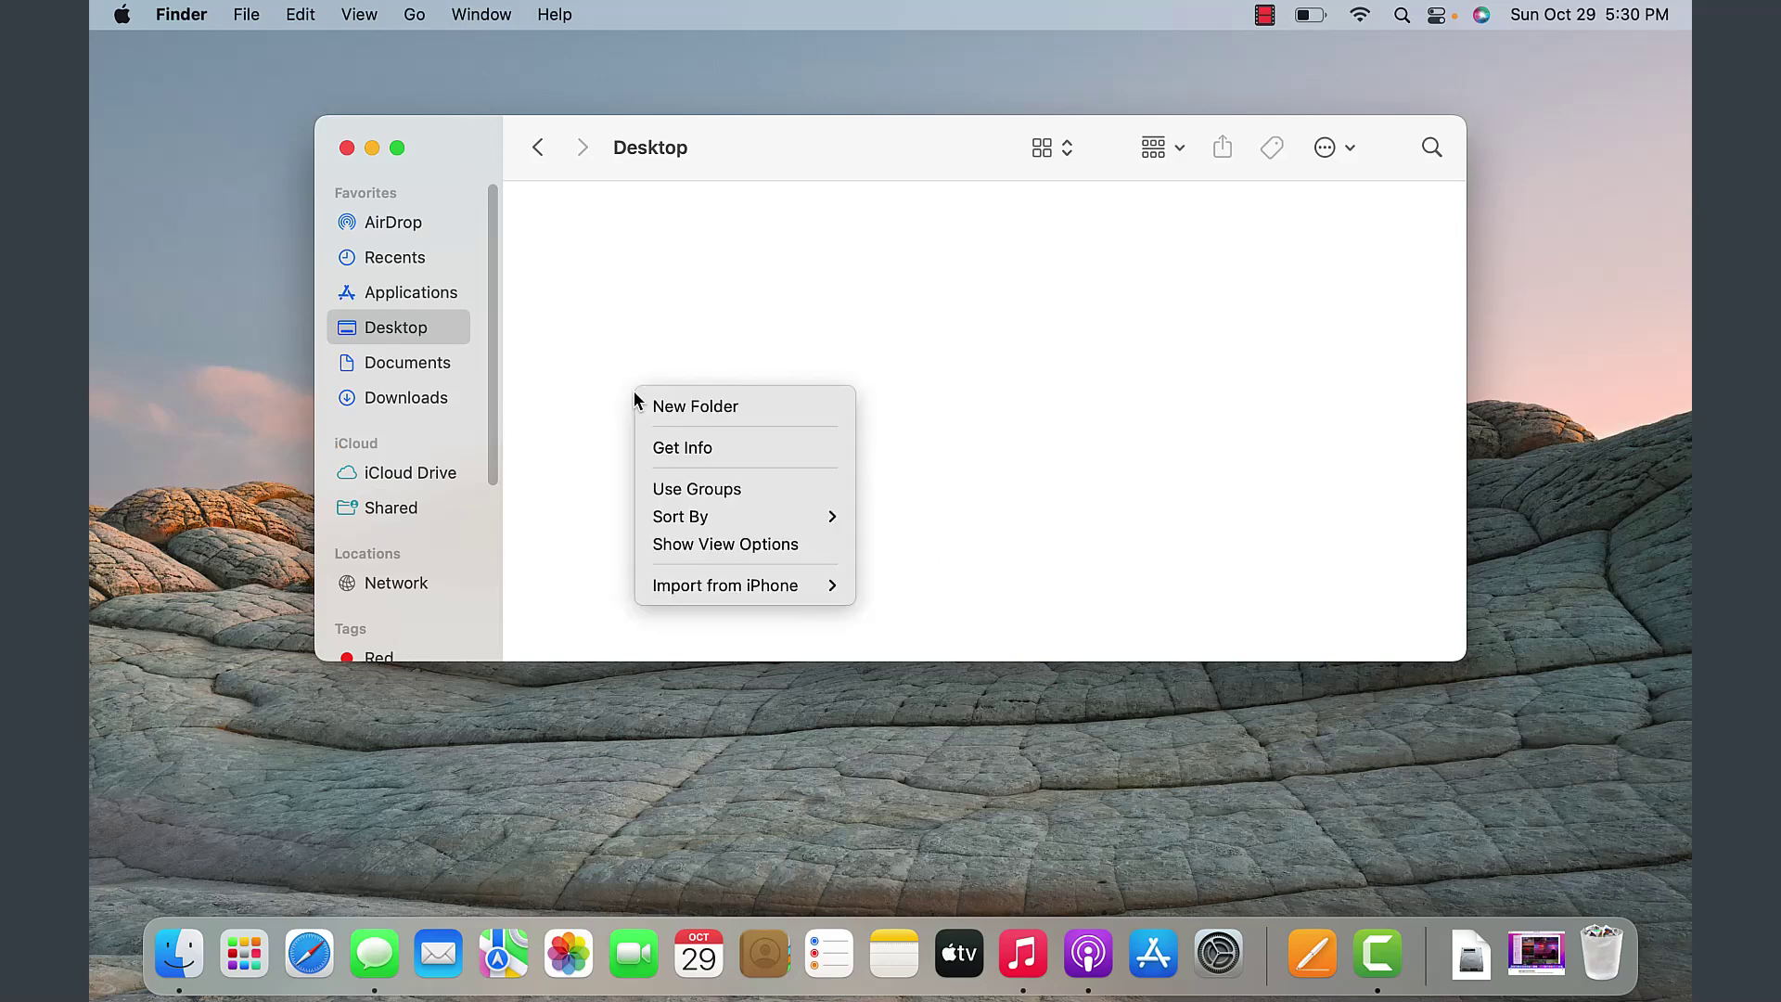
left_click(850, 288)
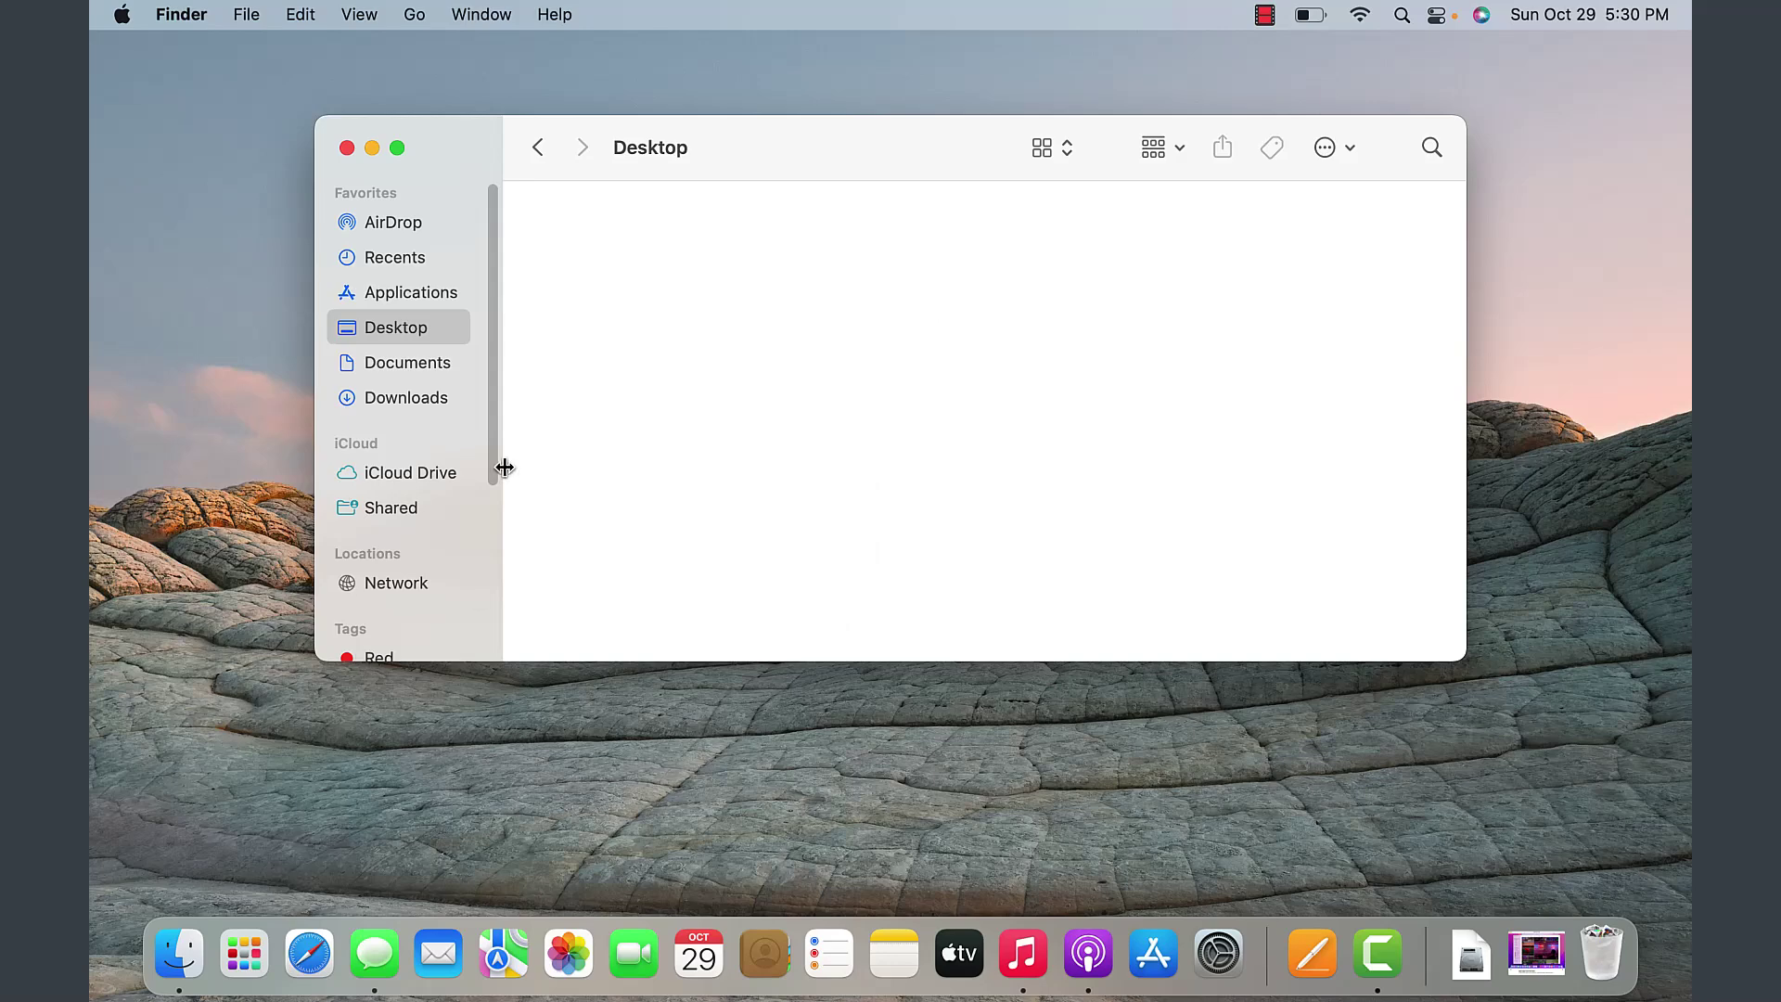
left_click(420, 371)
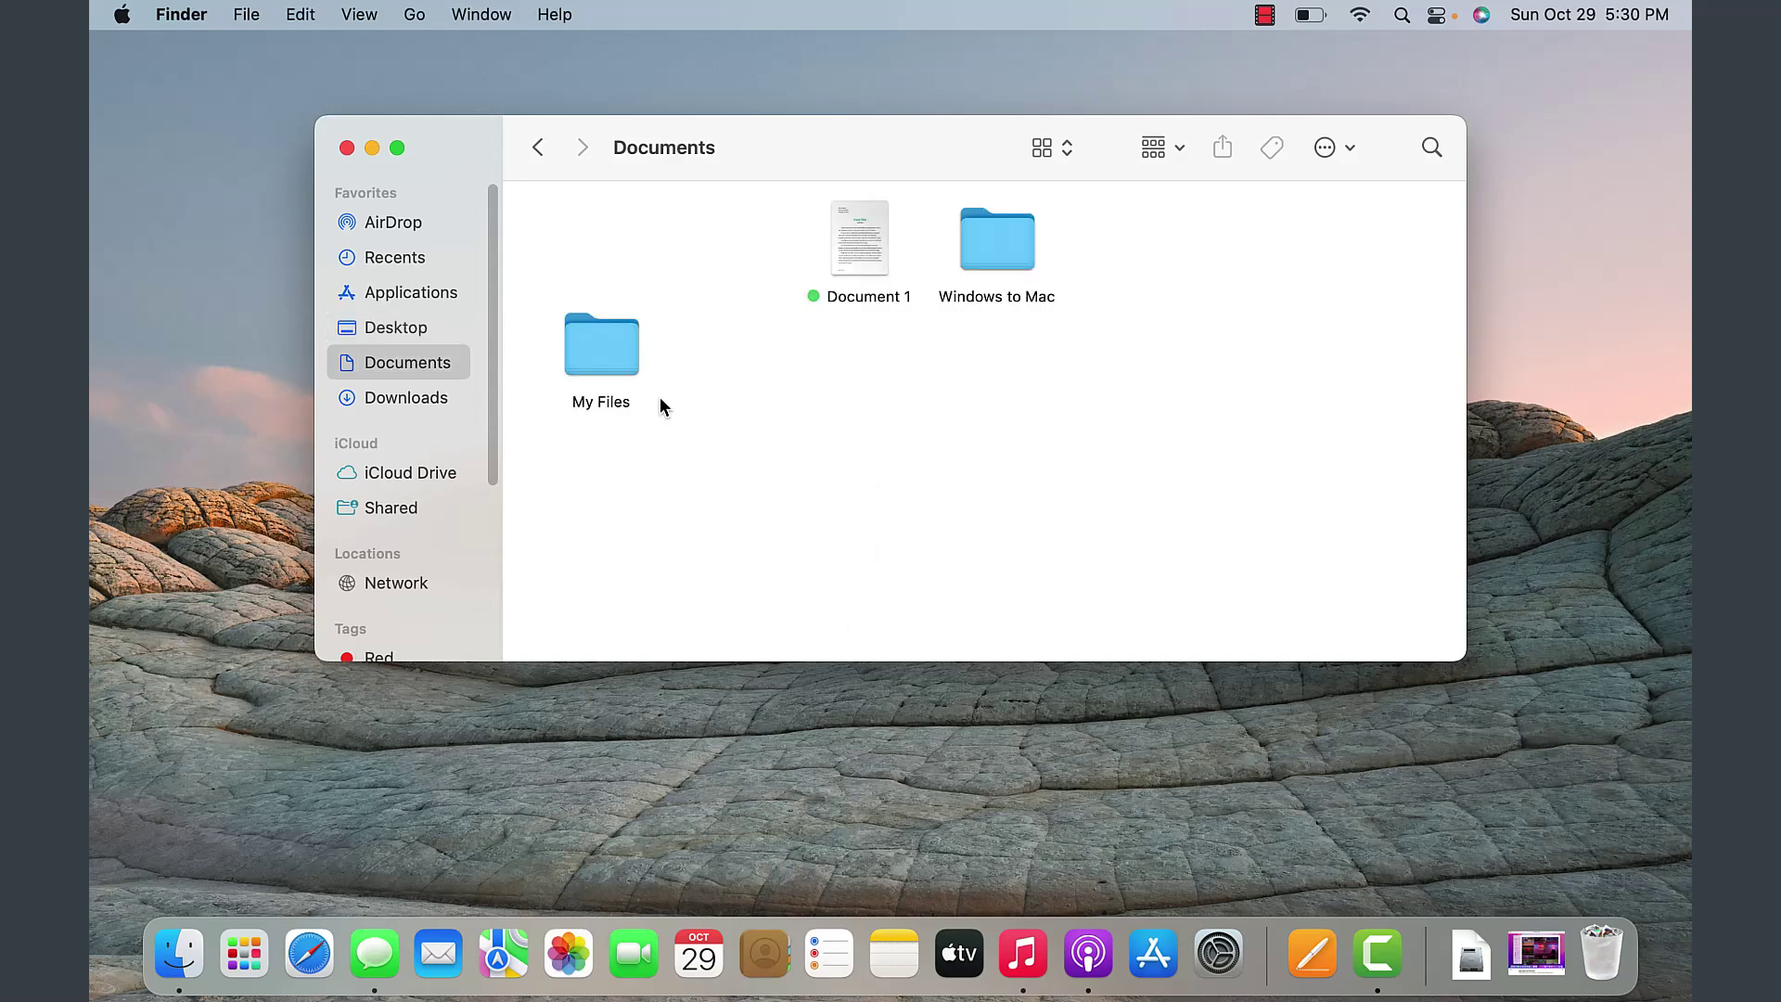
- Line up My Files, Document 1 and Windows to Mac in one top-left row
left_click_drag(615, 362, 594, 251)
left_click_drag(866, 241, 691, 245)
left_click_drag(998, 240, 823, 268)
left_click(666, 409)
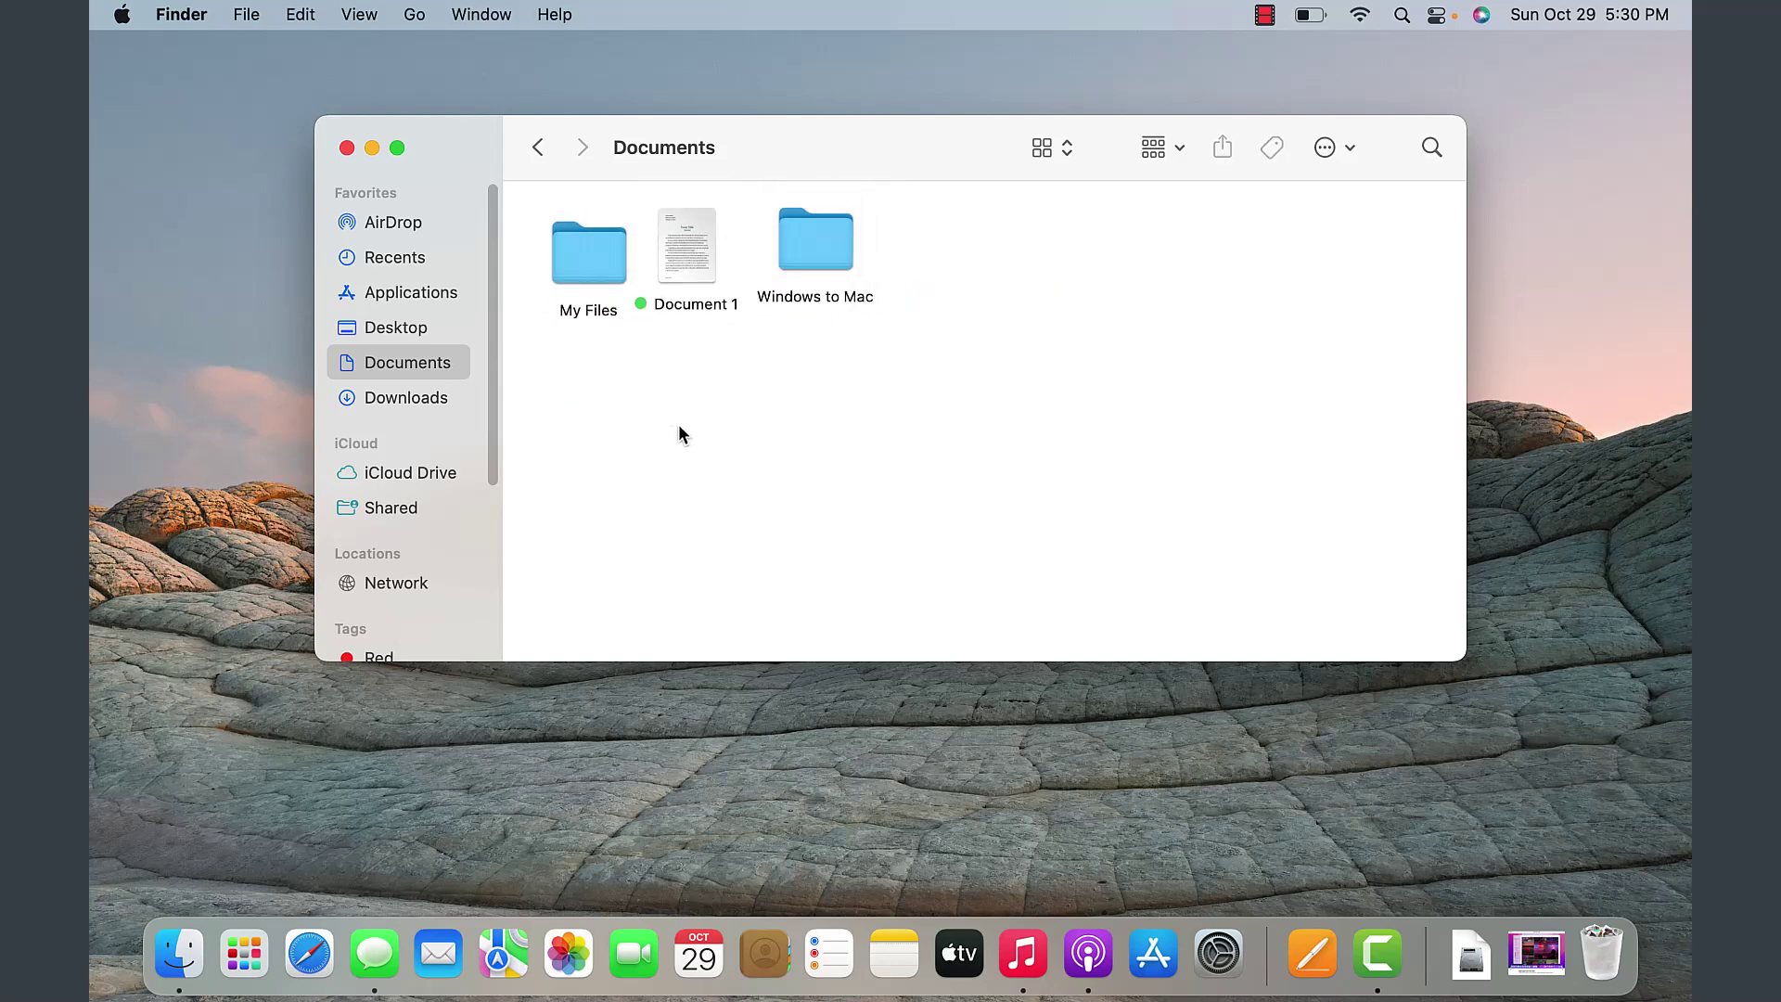
left_click(386, 401)
left_click(427, 360)
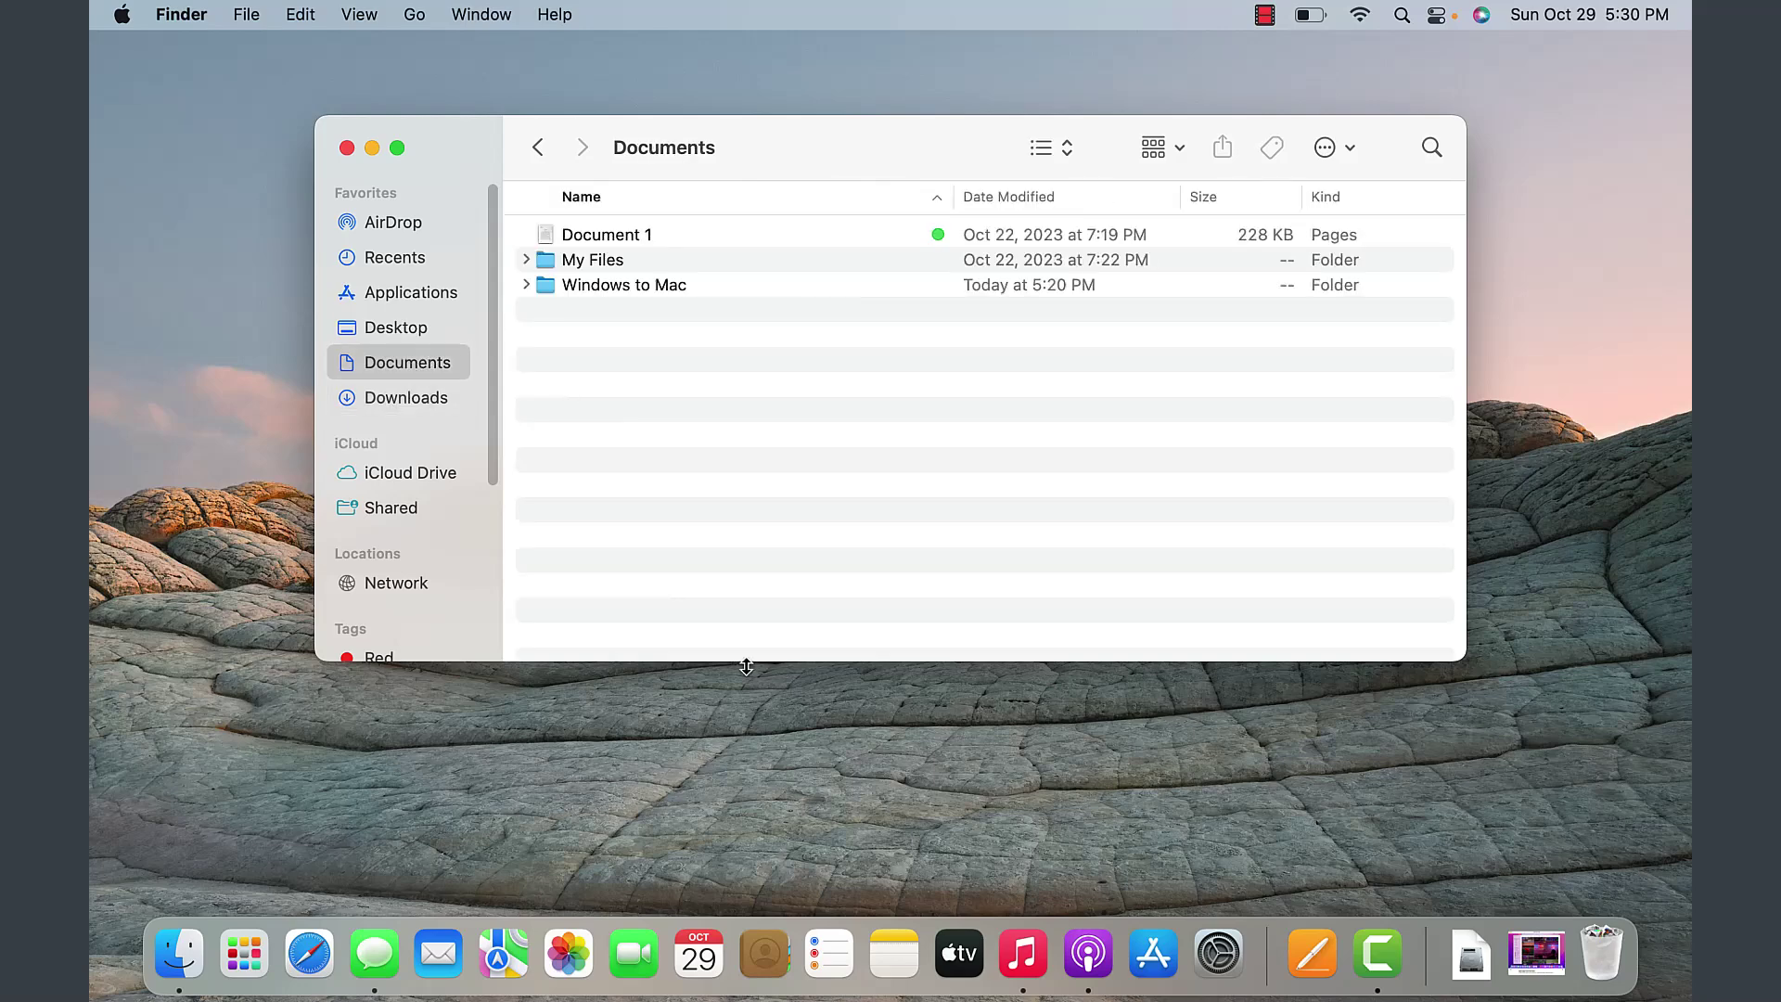
- Cycle Documents through Icons, Columns and Gallery views, back to List, and open Group By
left_click(1050, 152)
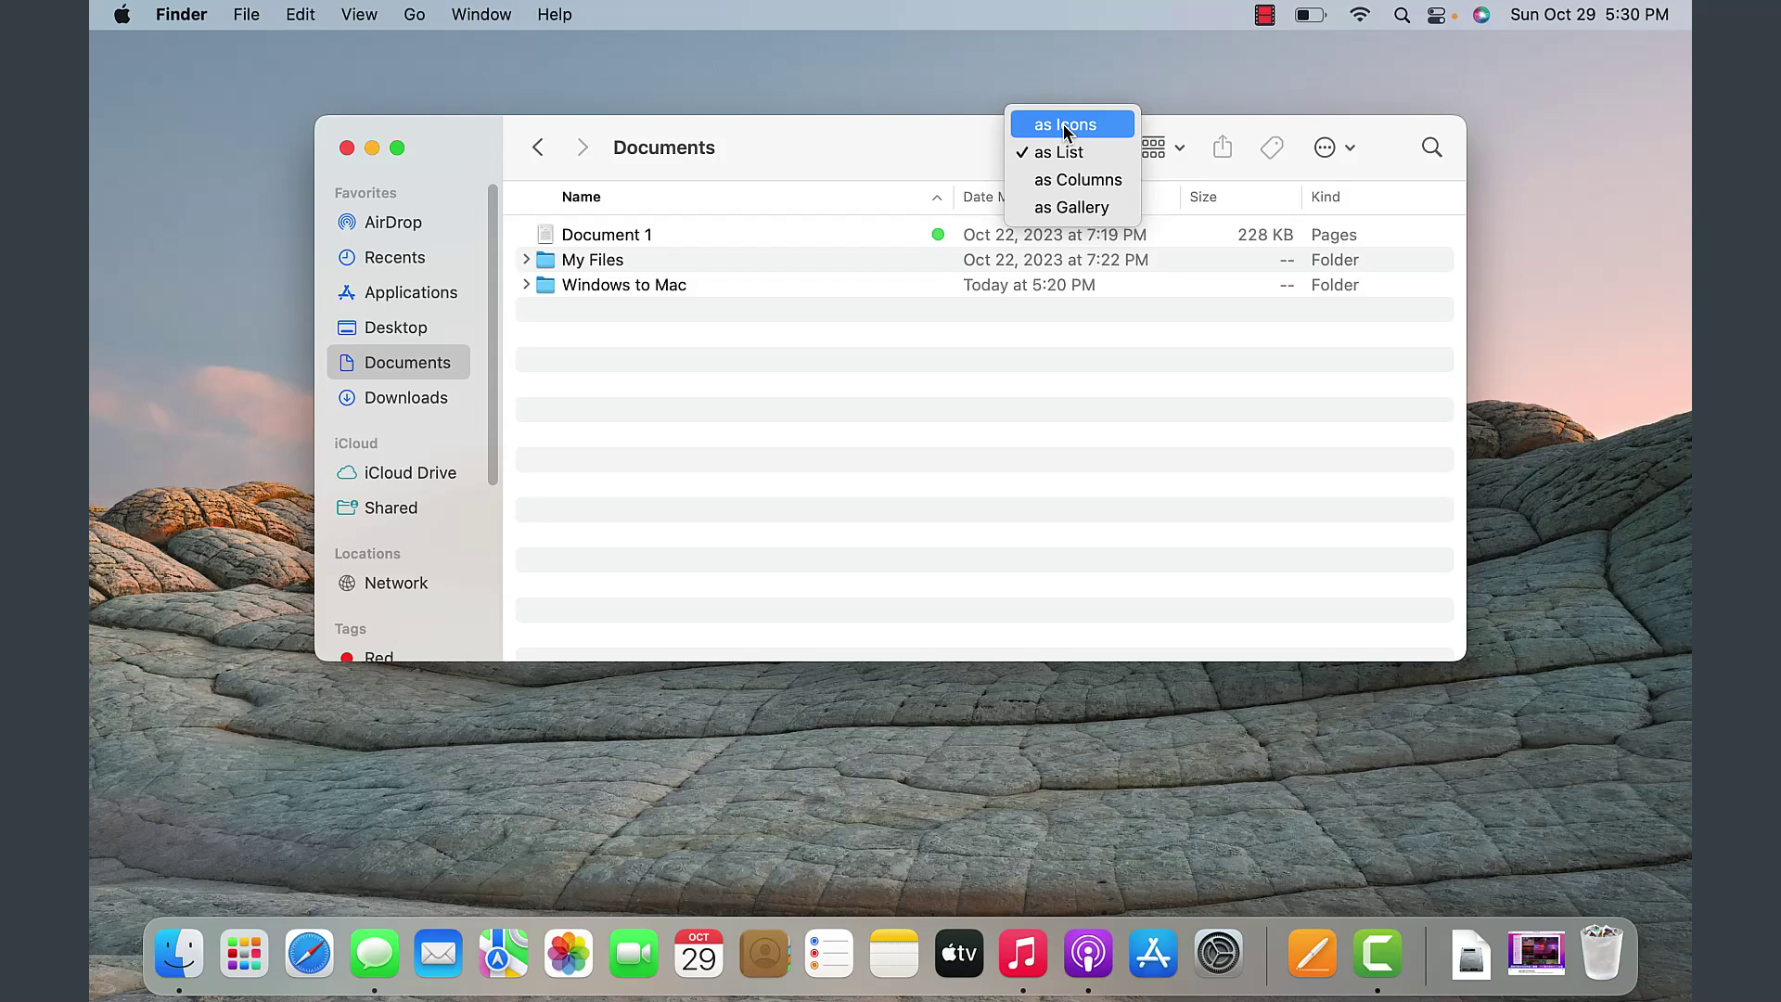
left_click(1063, 124)
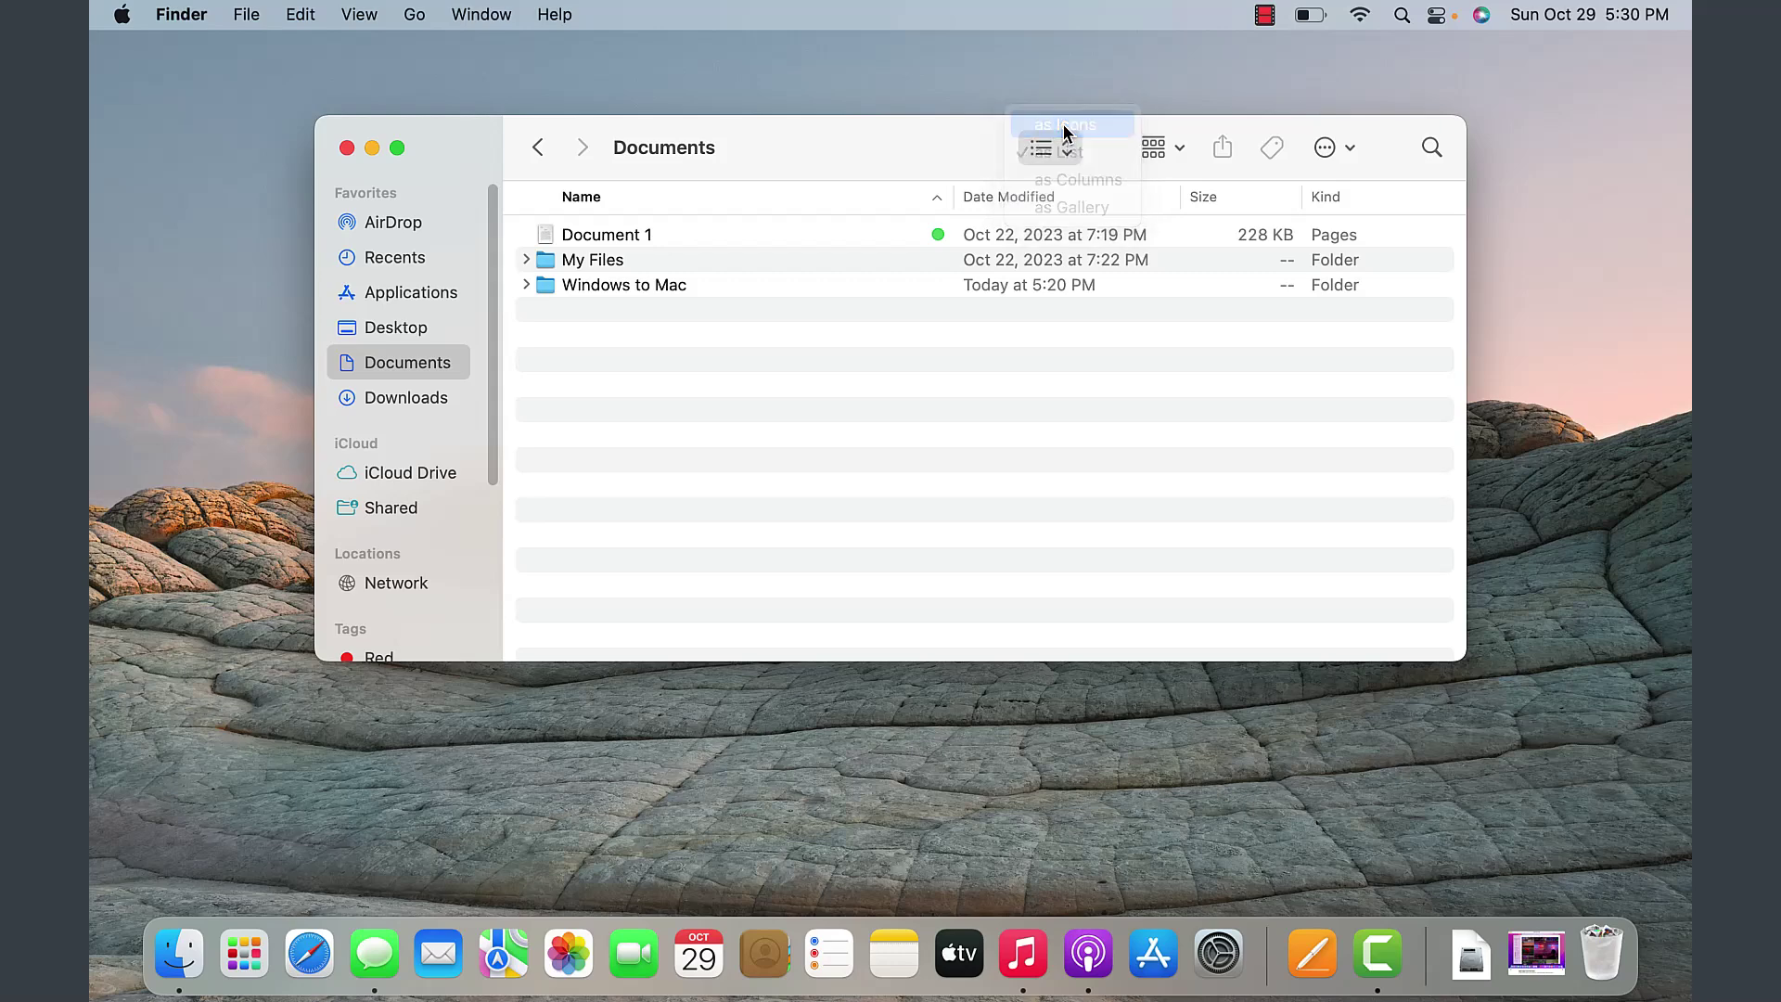
left_click(1066, 155)
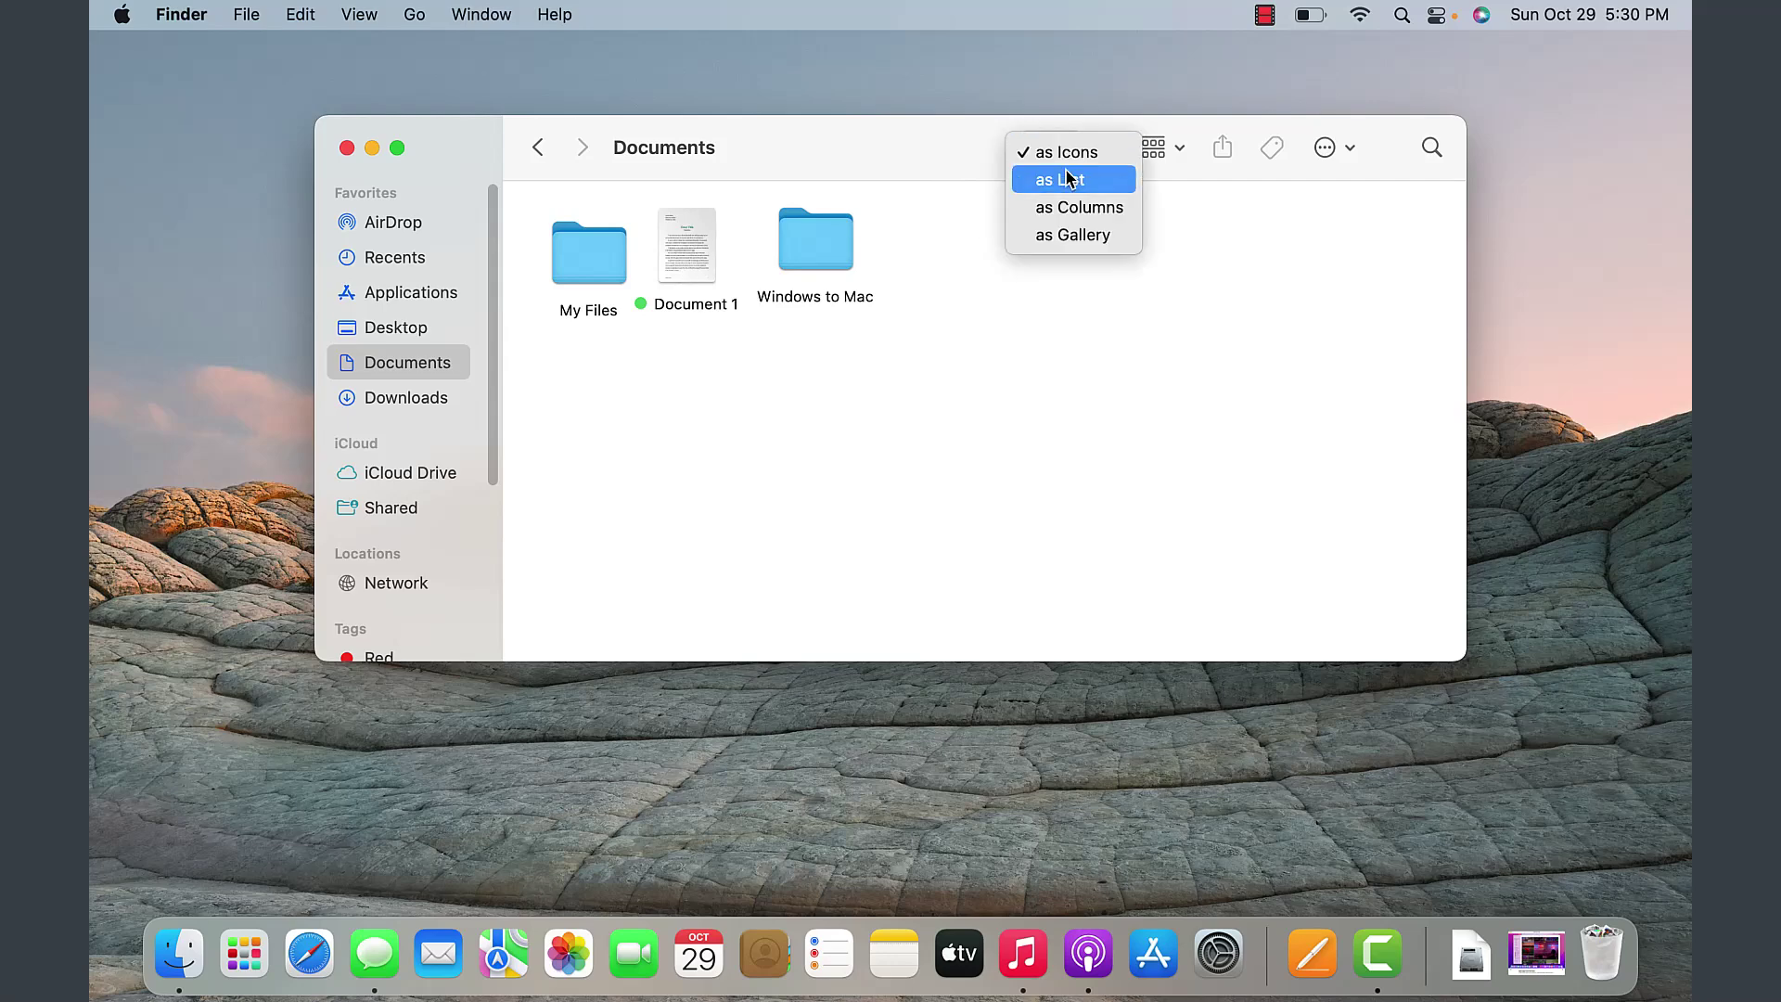
left_click(1062, 209)
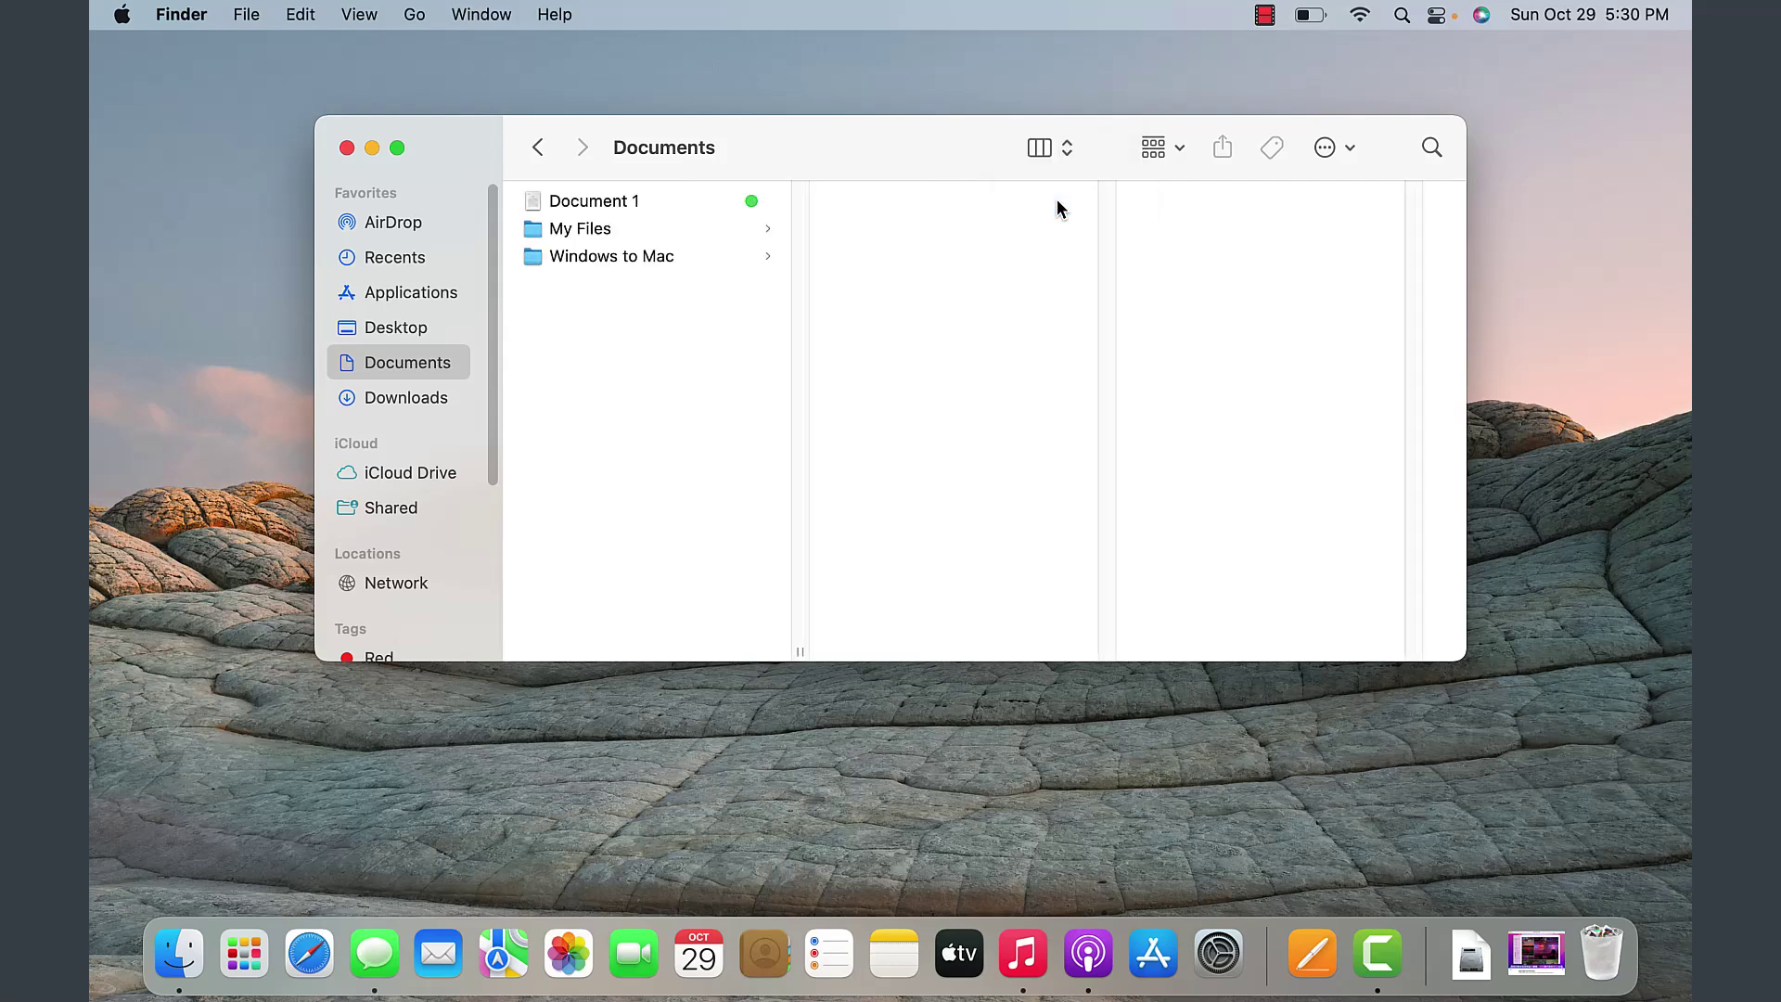
left_click_drag(1067, 146, 1067, 176)
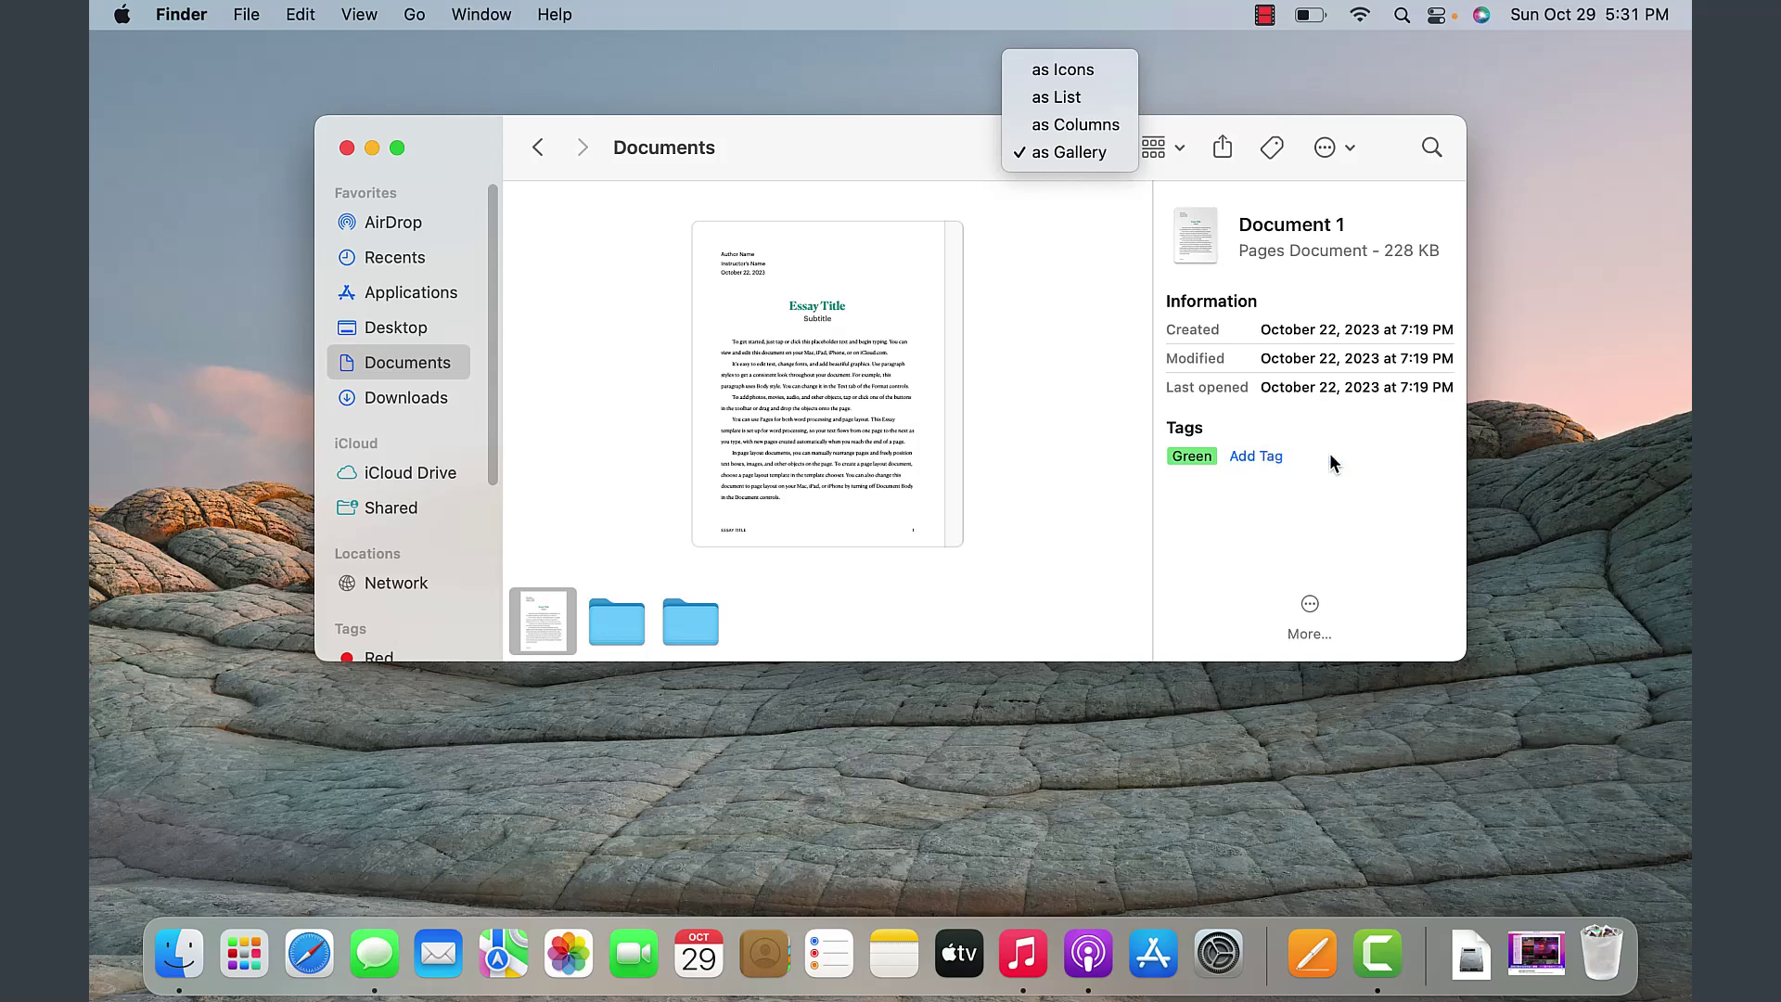
left_click(1056, 97)
left_click(1180, 149)
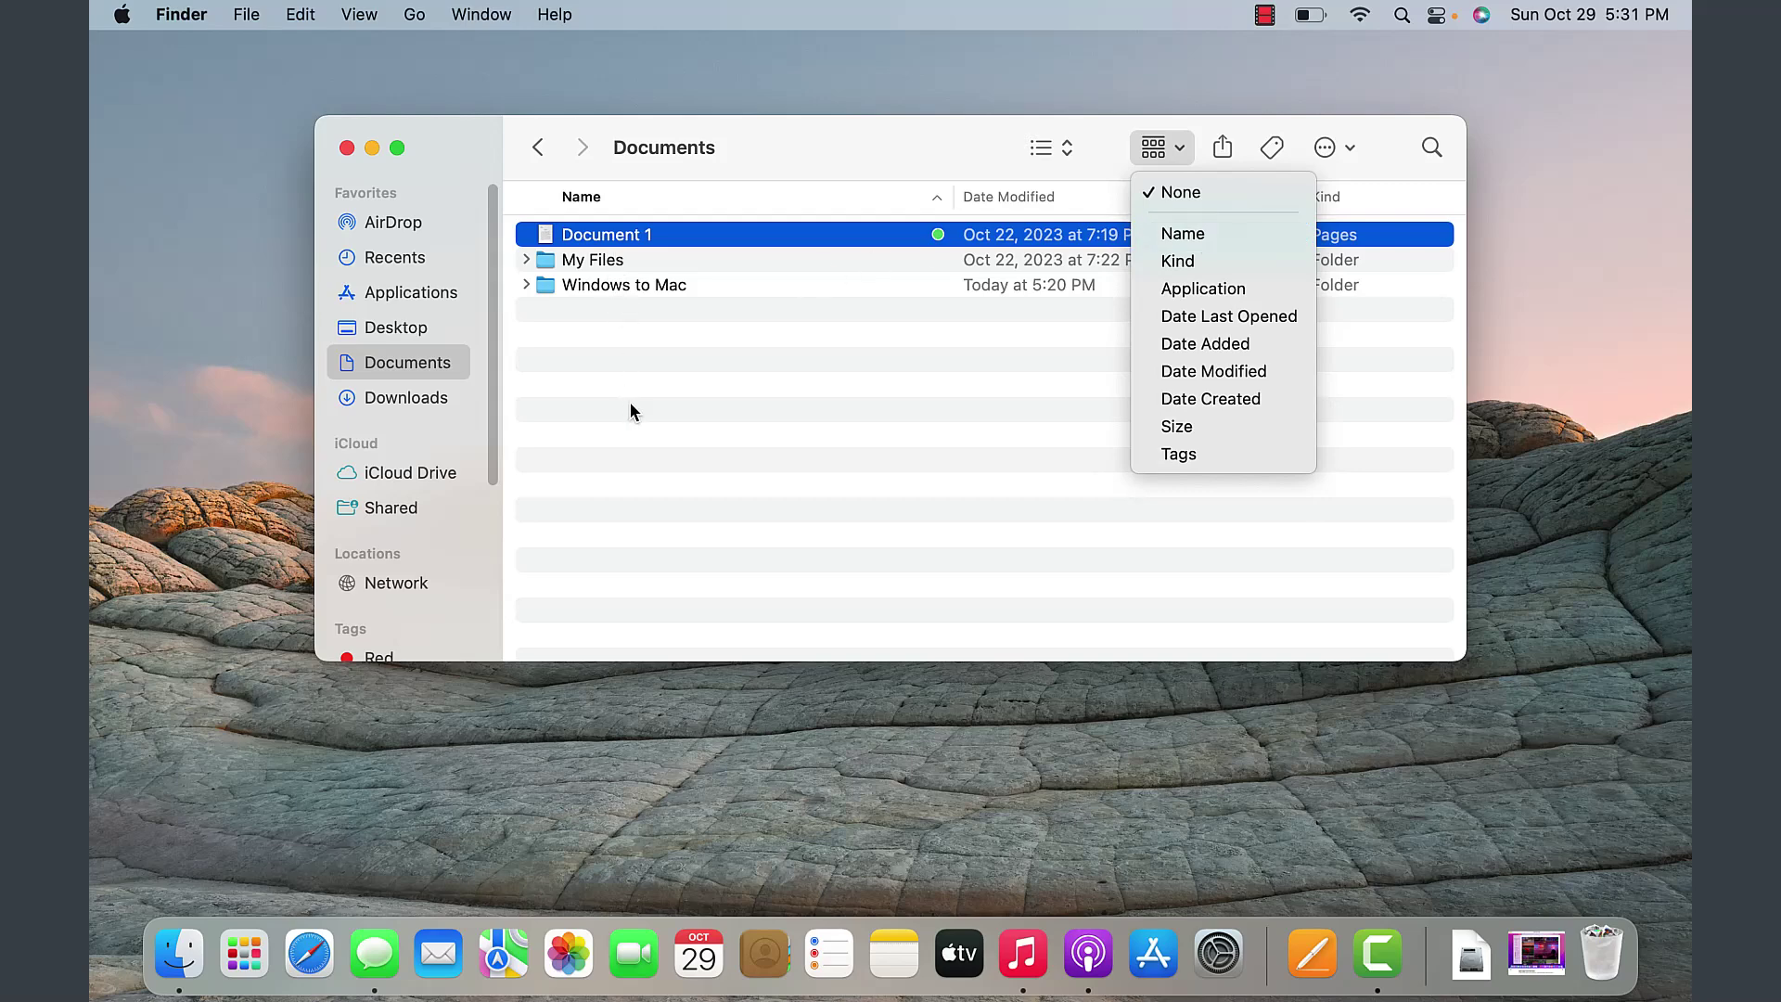
- Group the Documents list by Name, then show Document 1's sharing options
left_click(1182, 234)
left_click(1183, 151)
left_click(993, 490)
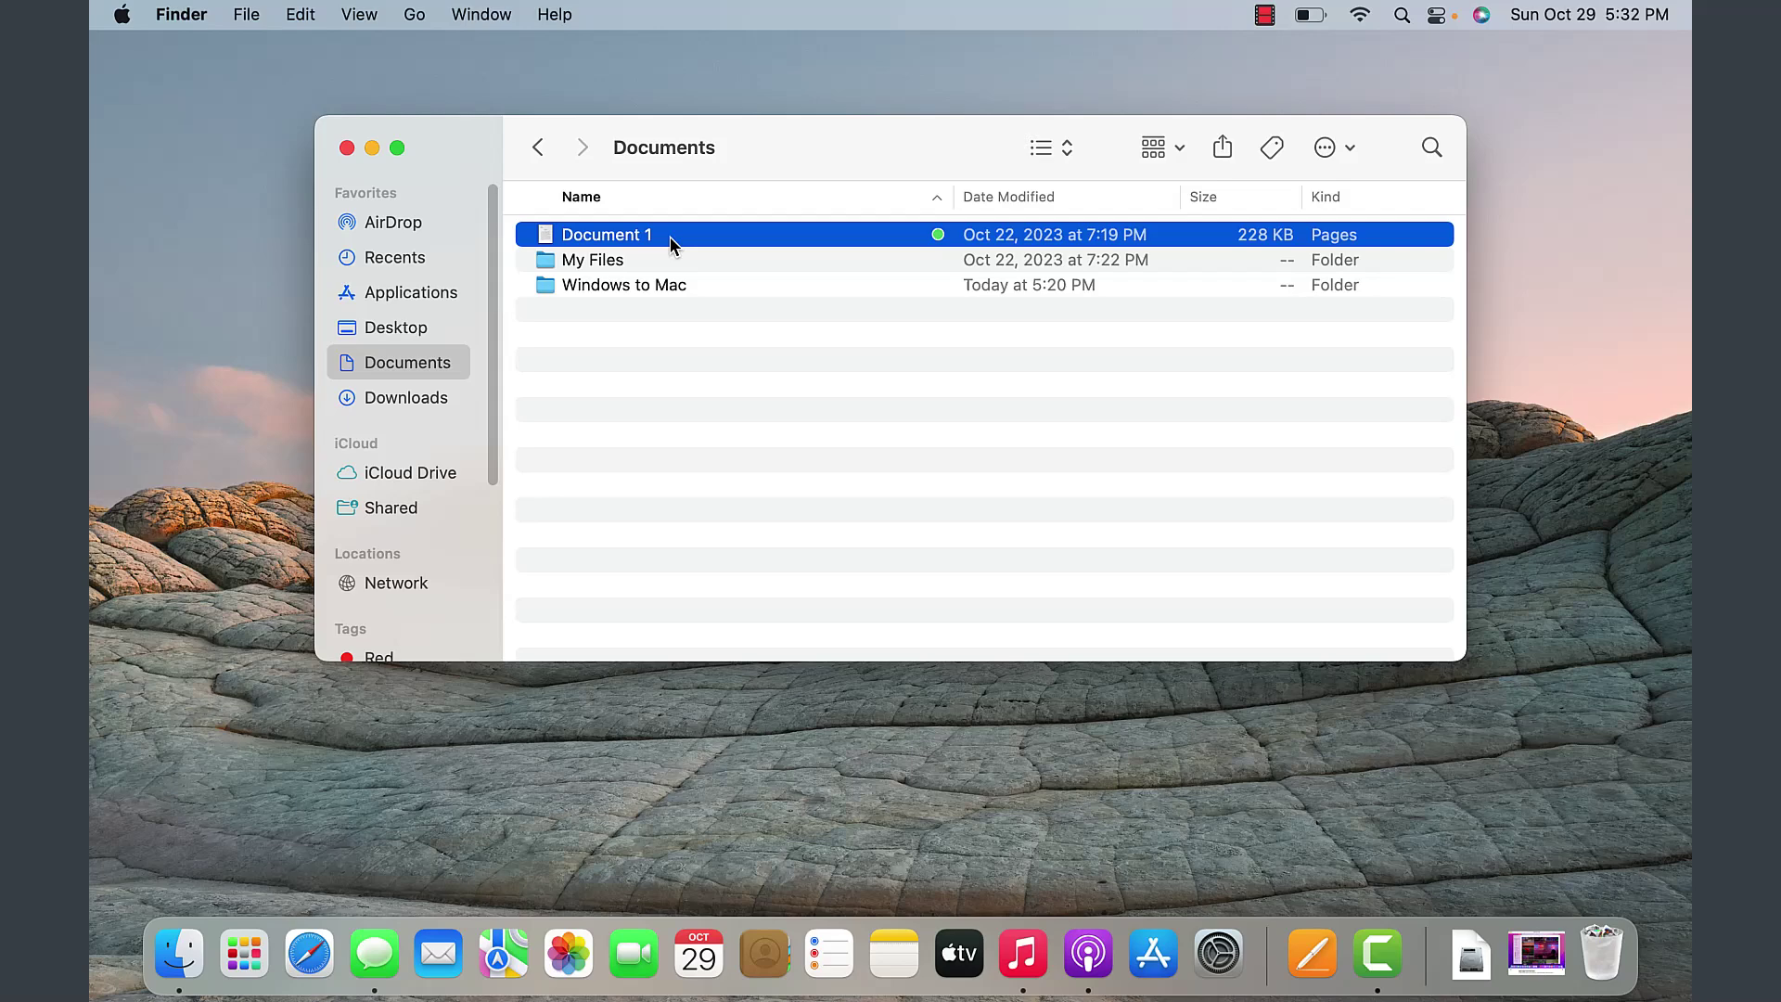
left_click(1218, 156)
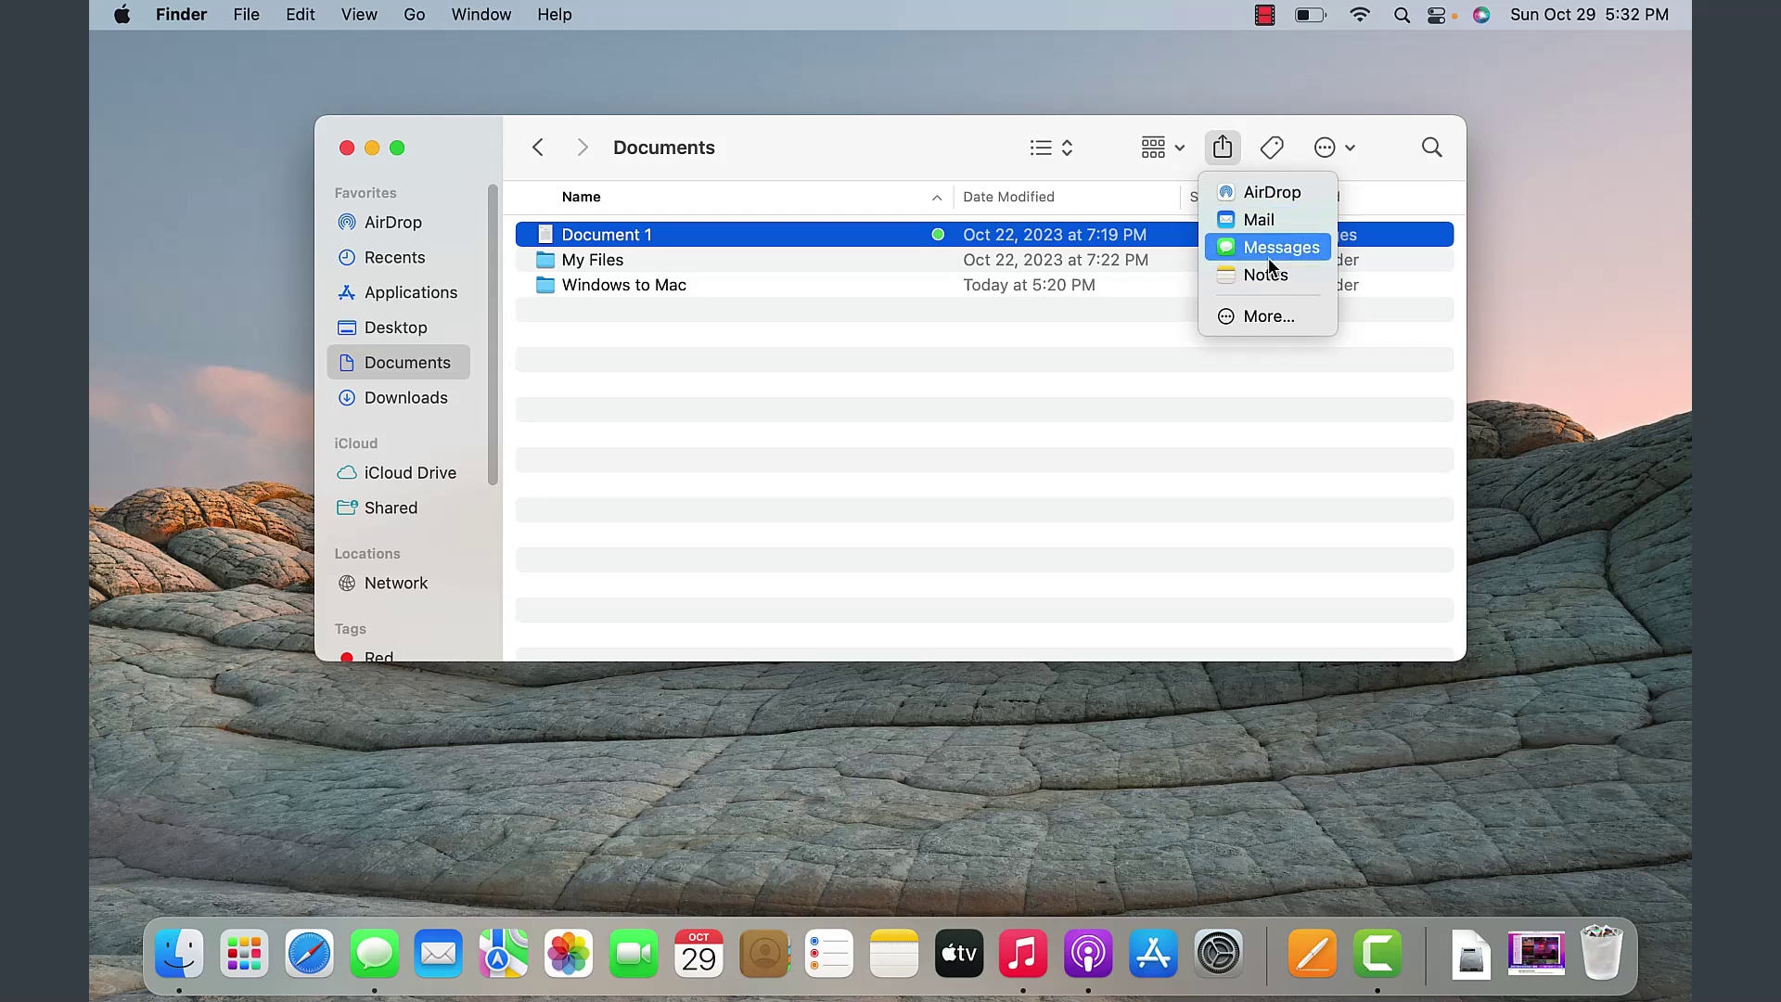
- Choose More… in the Share menu, then bring the Documents window back to front
left_click(1266, 315)
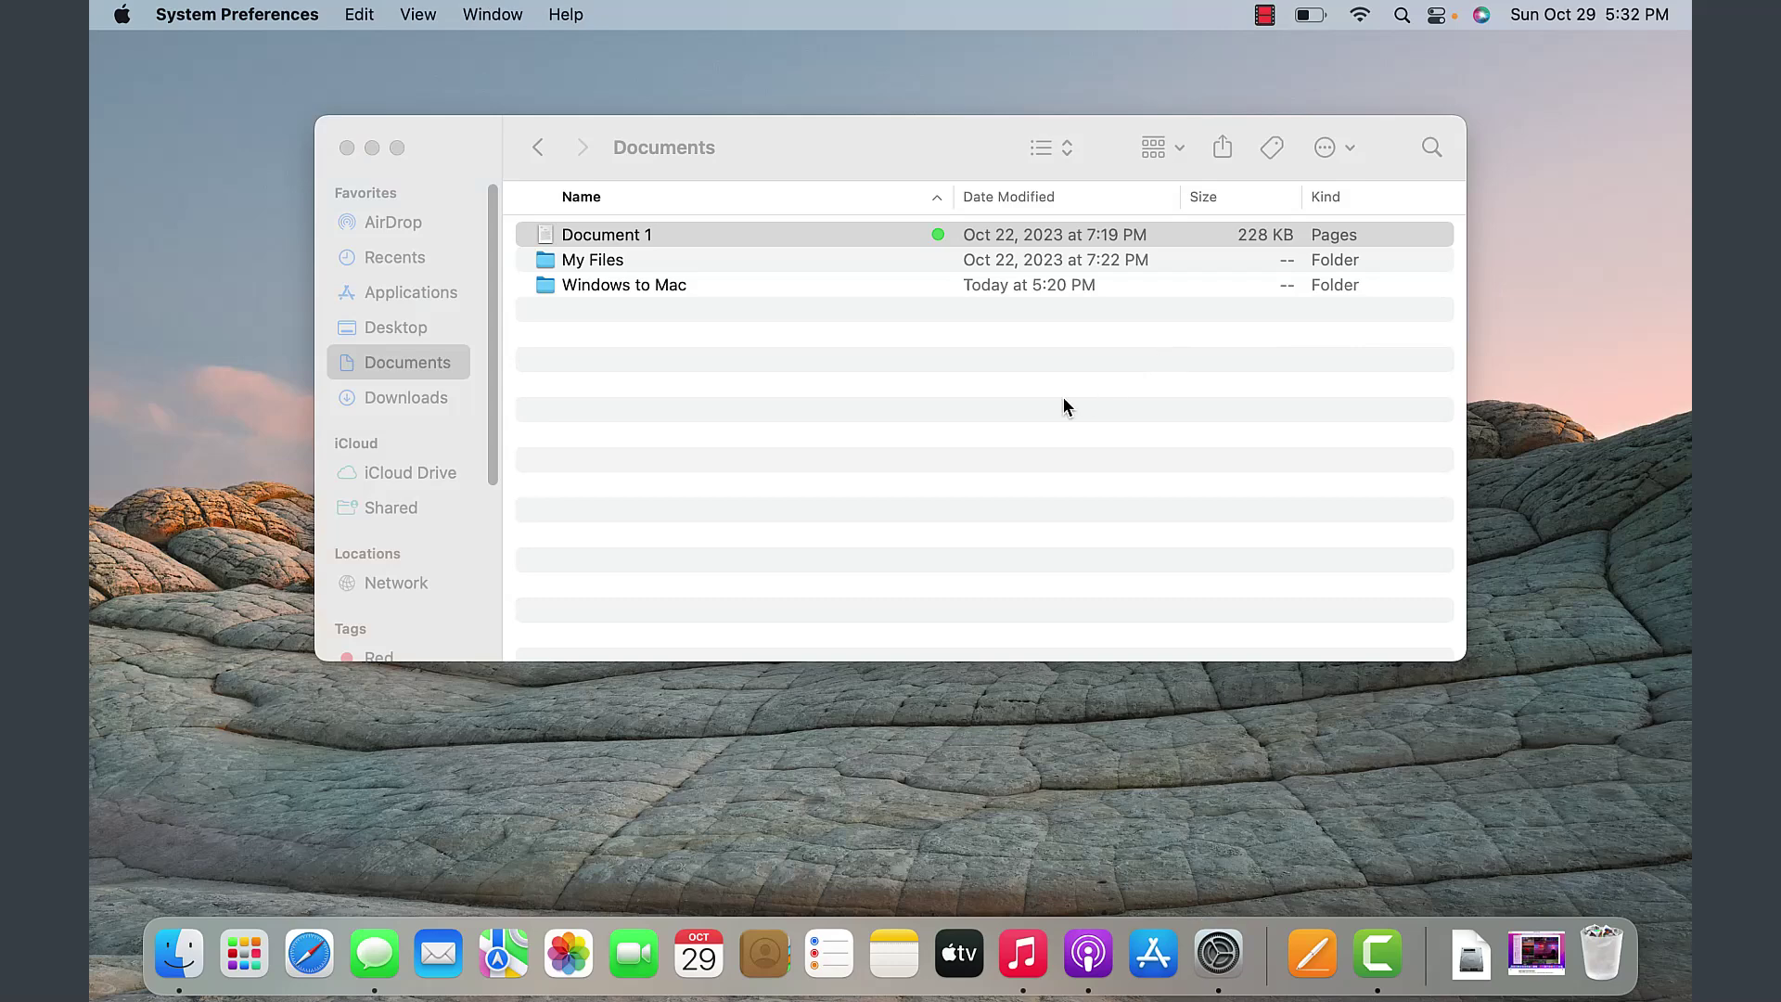
left_click(1269, 148)
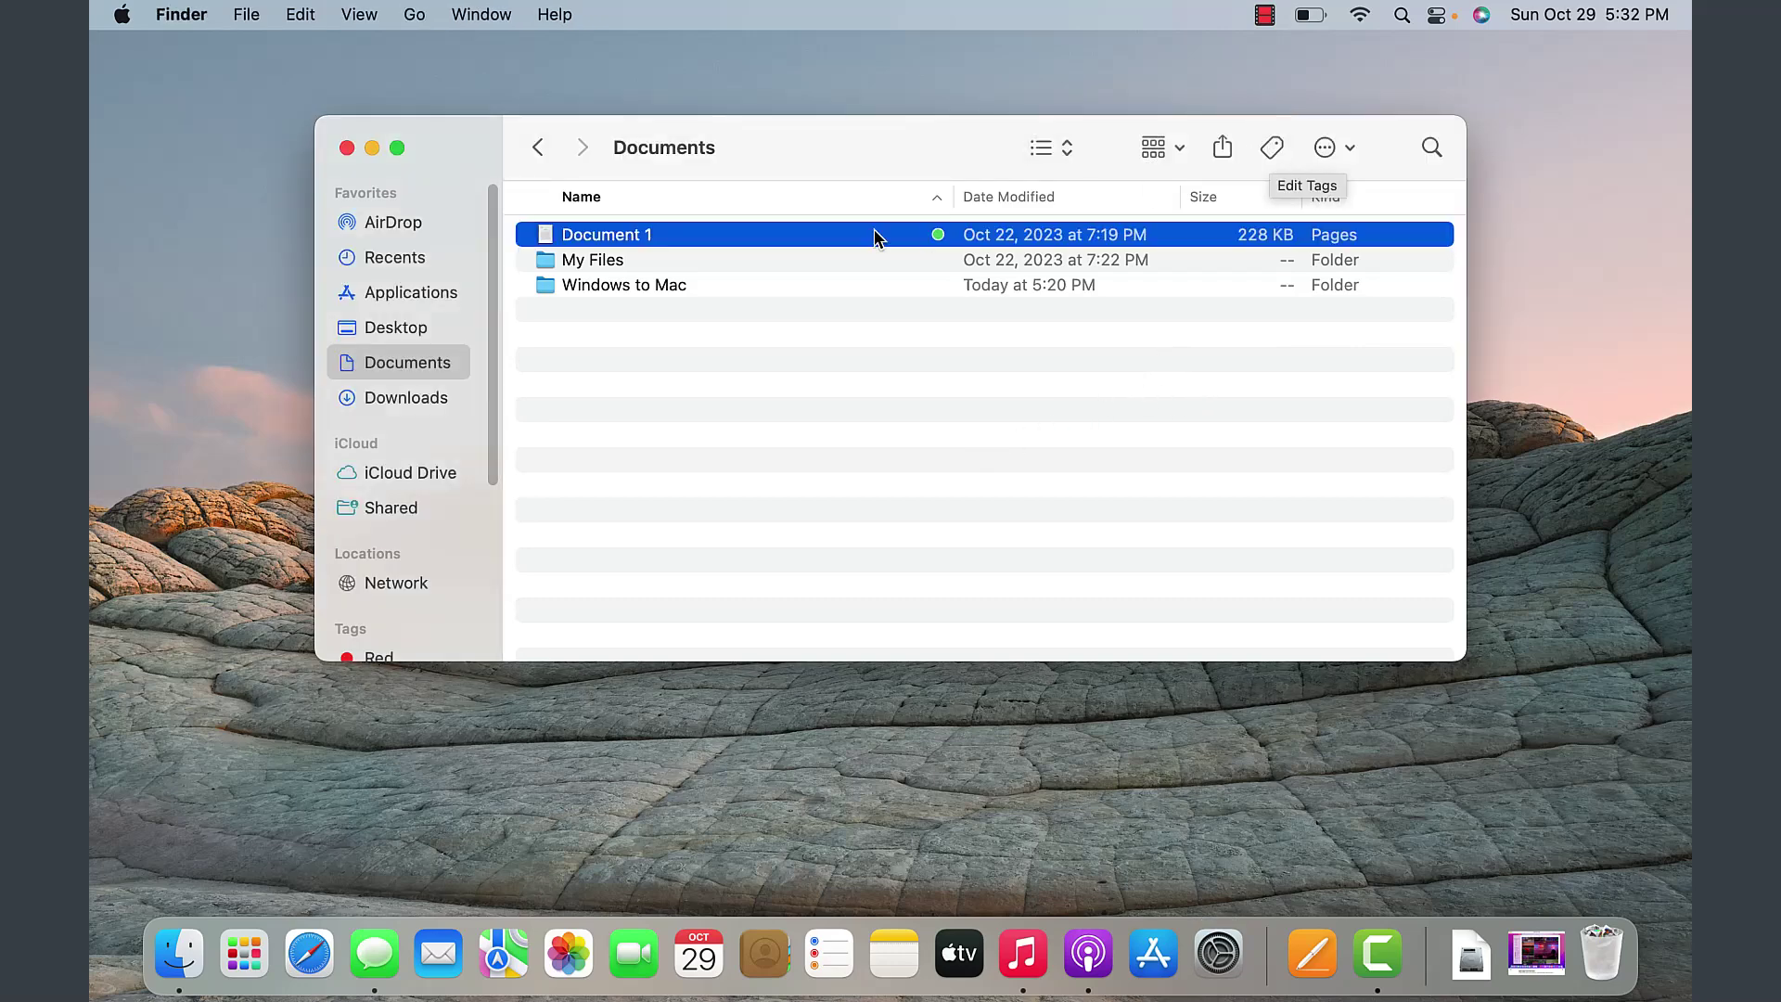
- Open and close the action menu, then search This Mac for 'mac'
left_click(1342, 154)
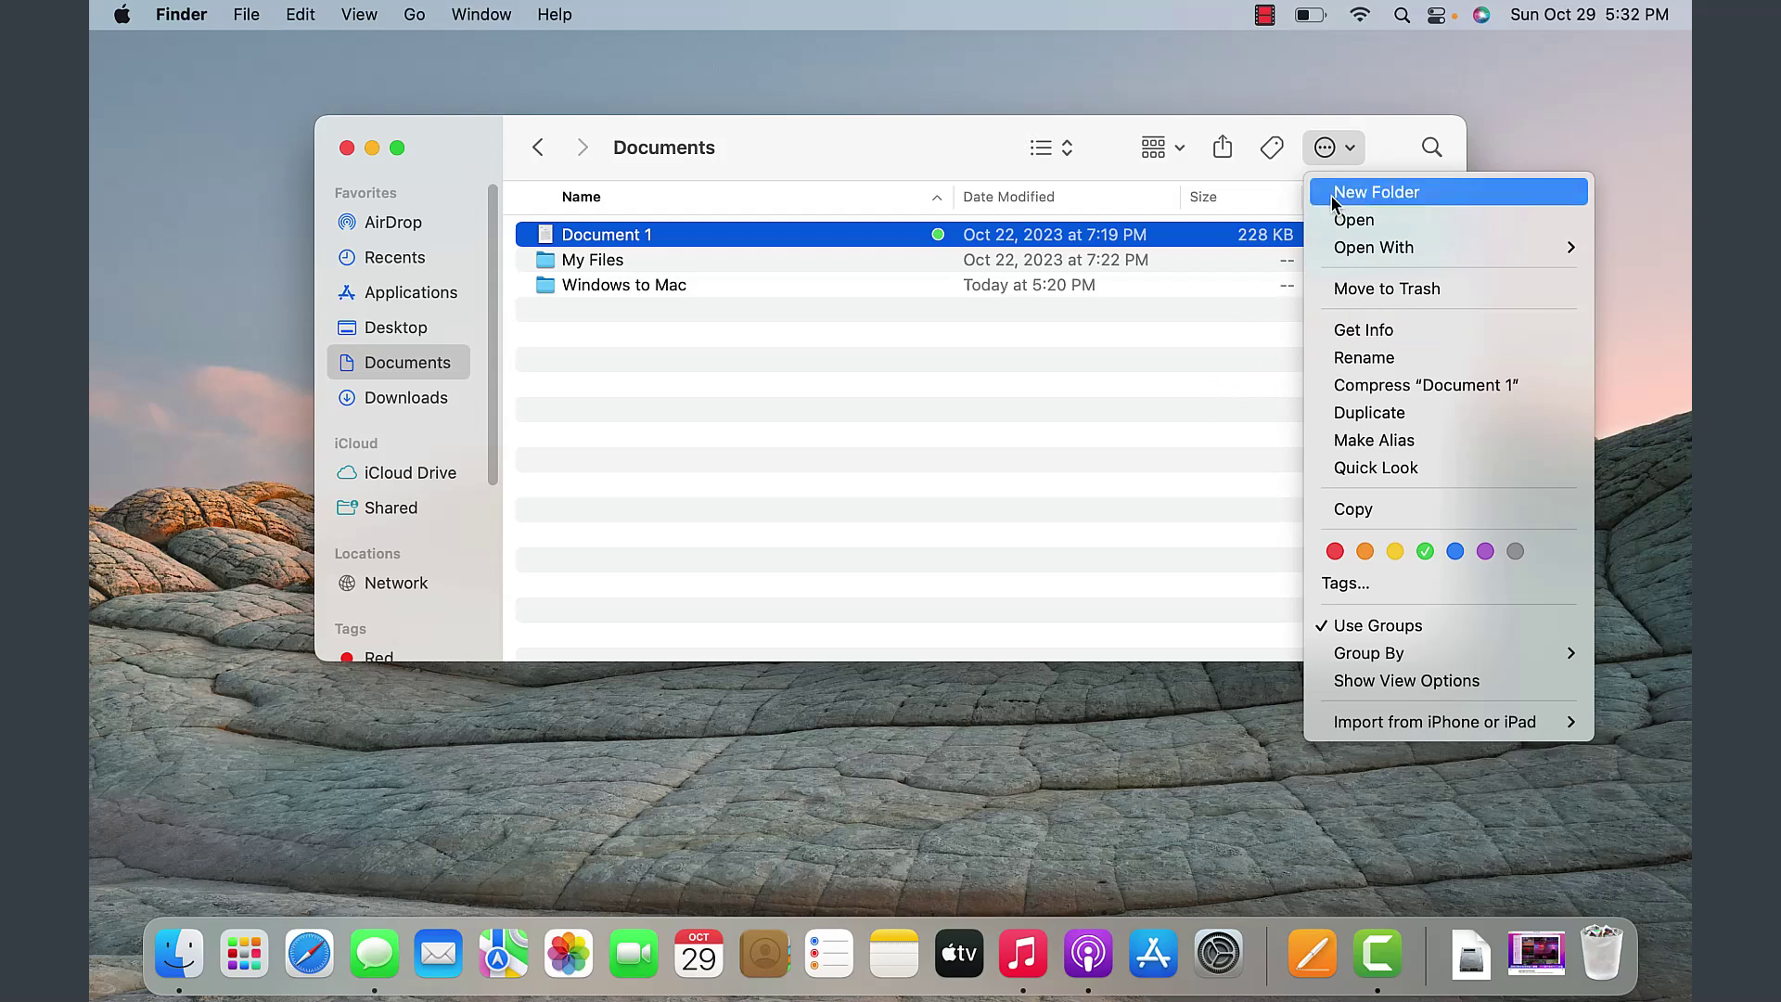
left_click(1425, 148)
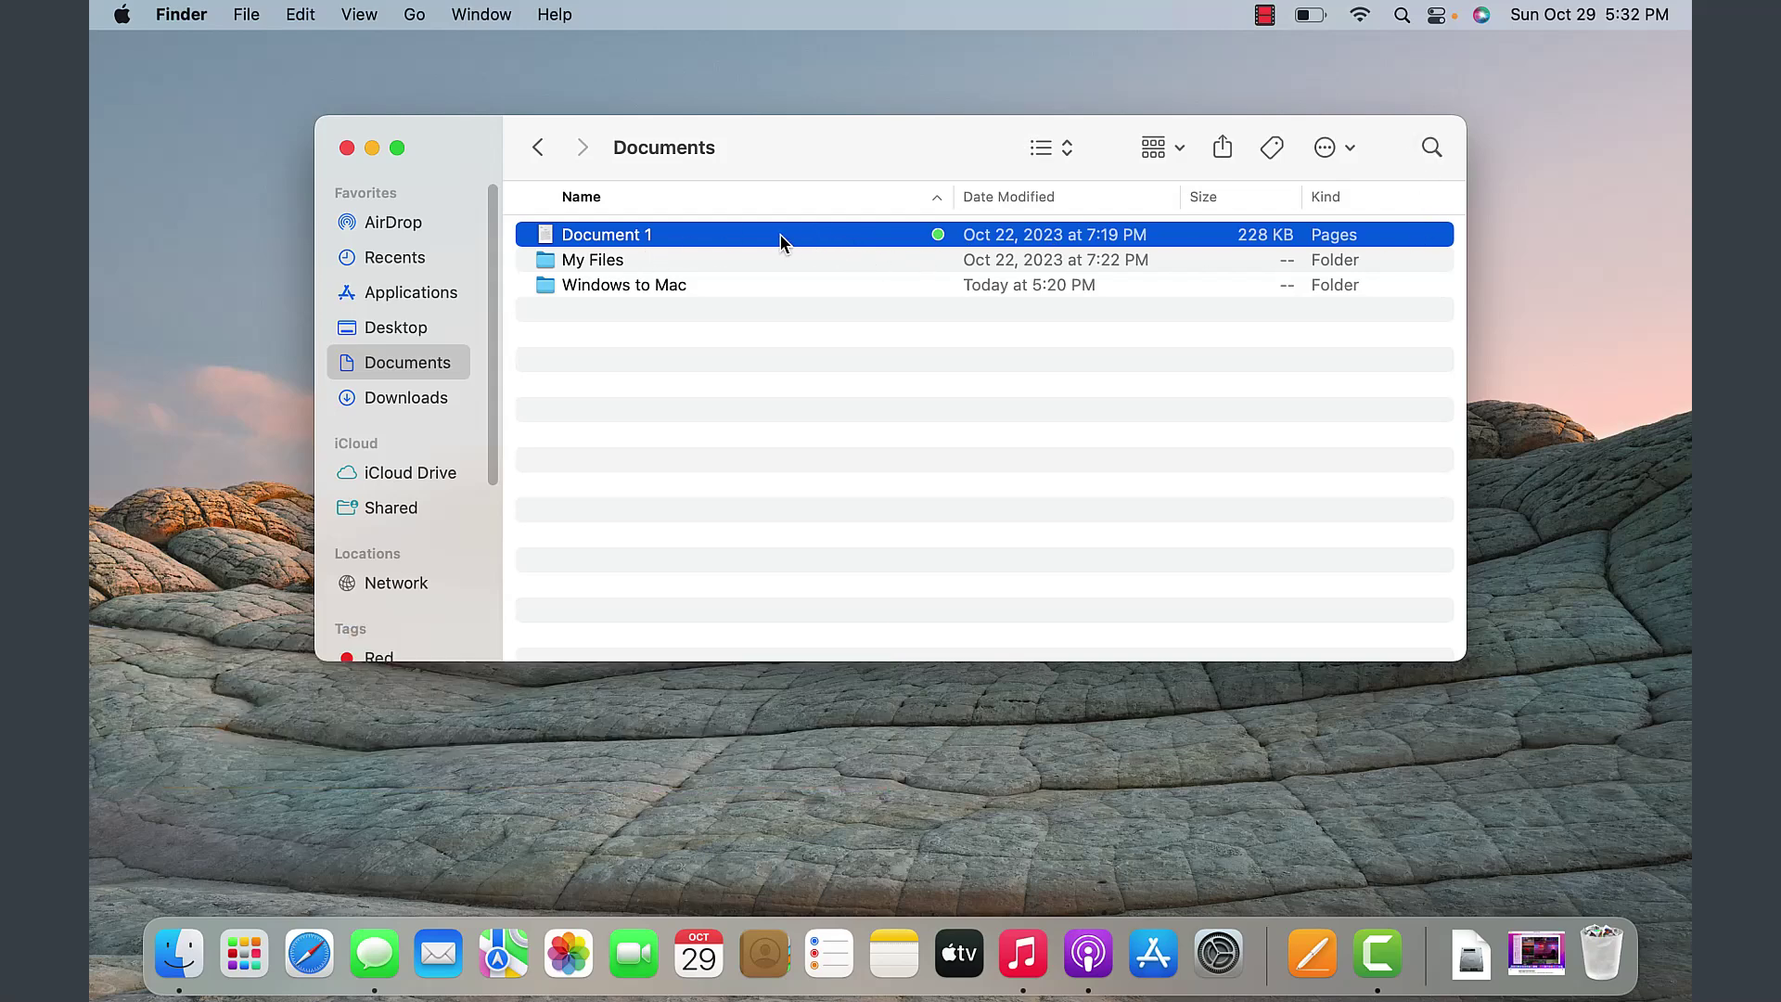
left_click(1431, 148)
type("mac")
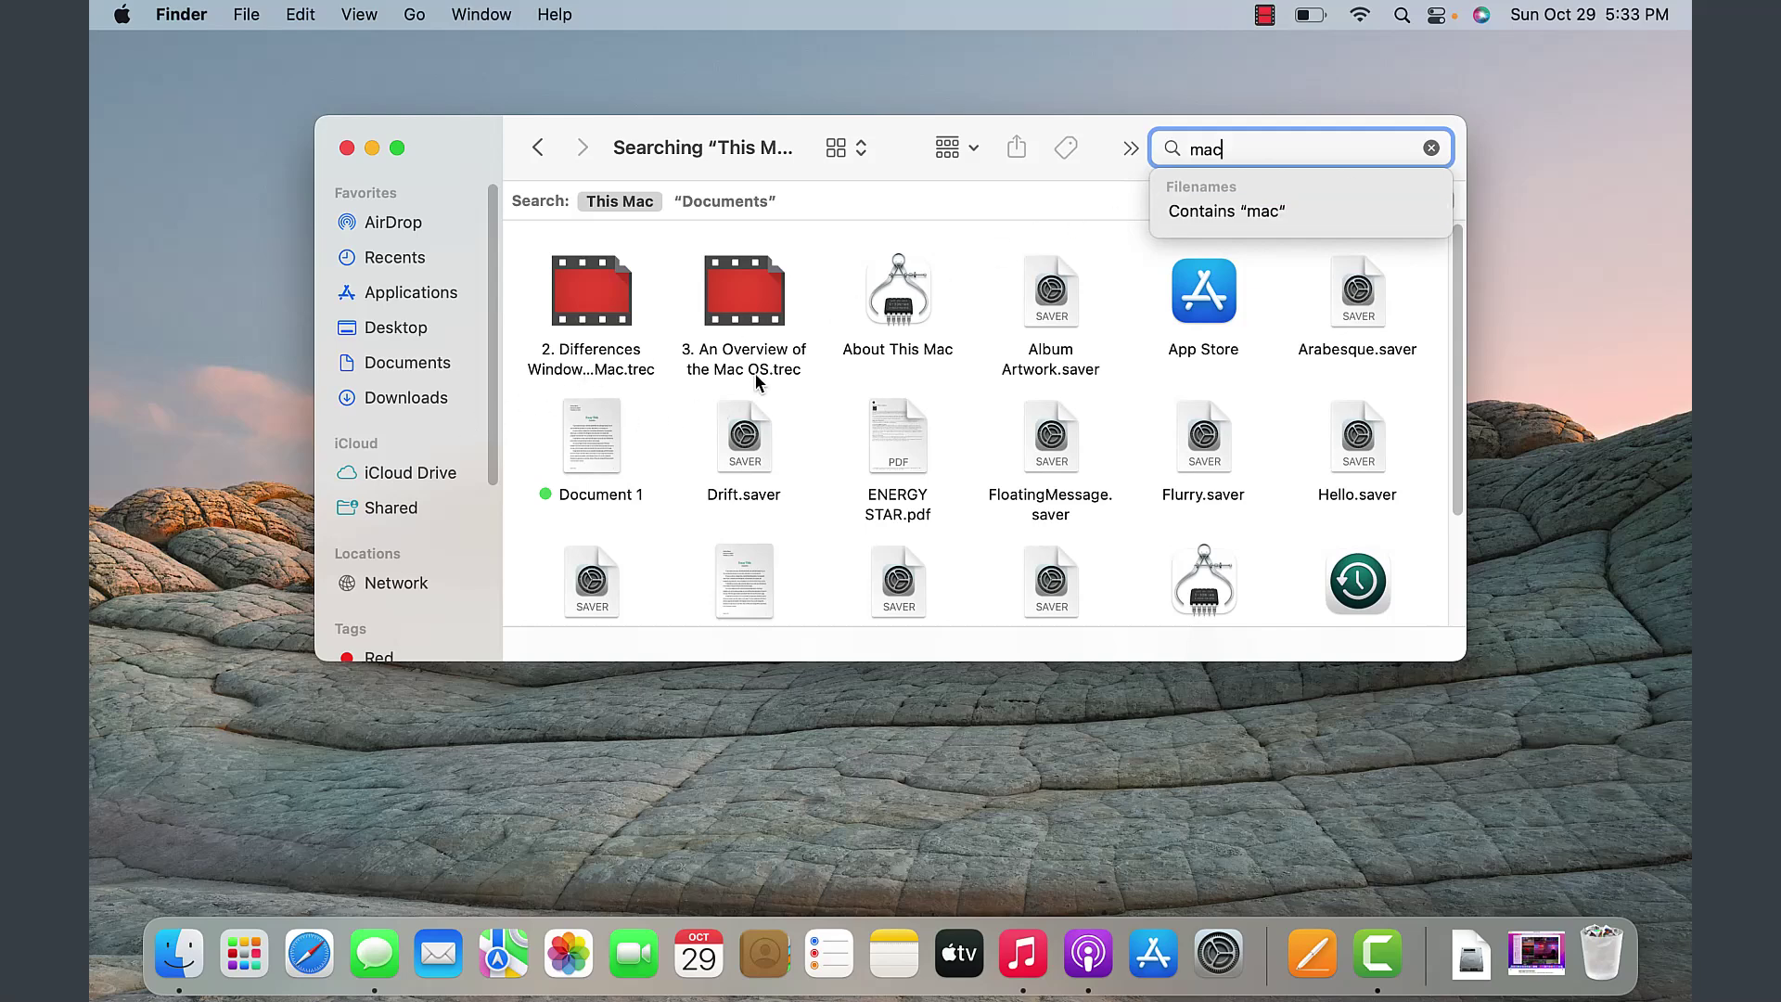
- Clear the 'mac' search back to Documents, then look through the Edit, File and Go menus
left_click(1432, 149)
left_click(299, 14)
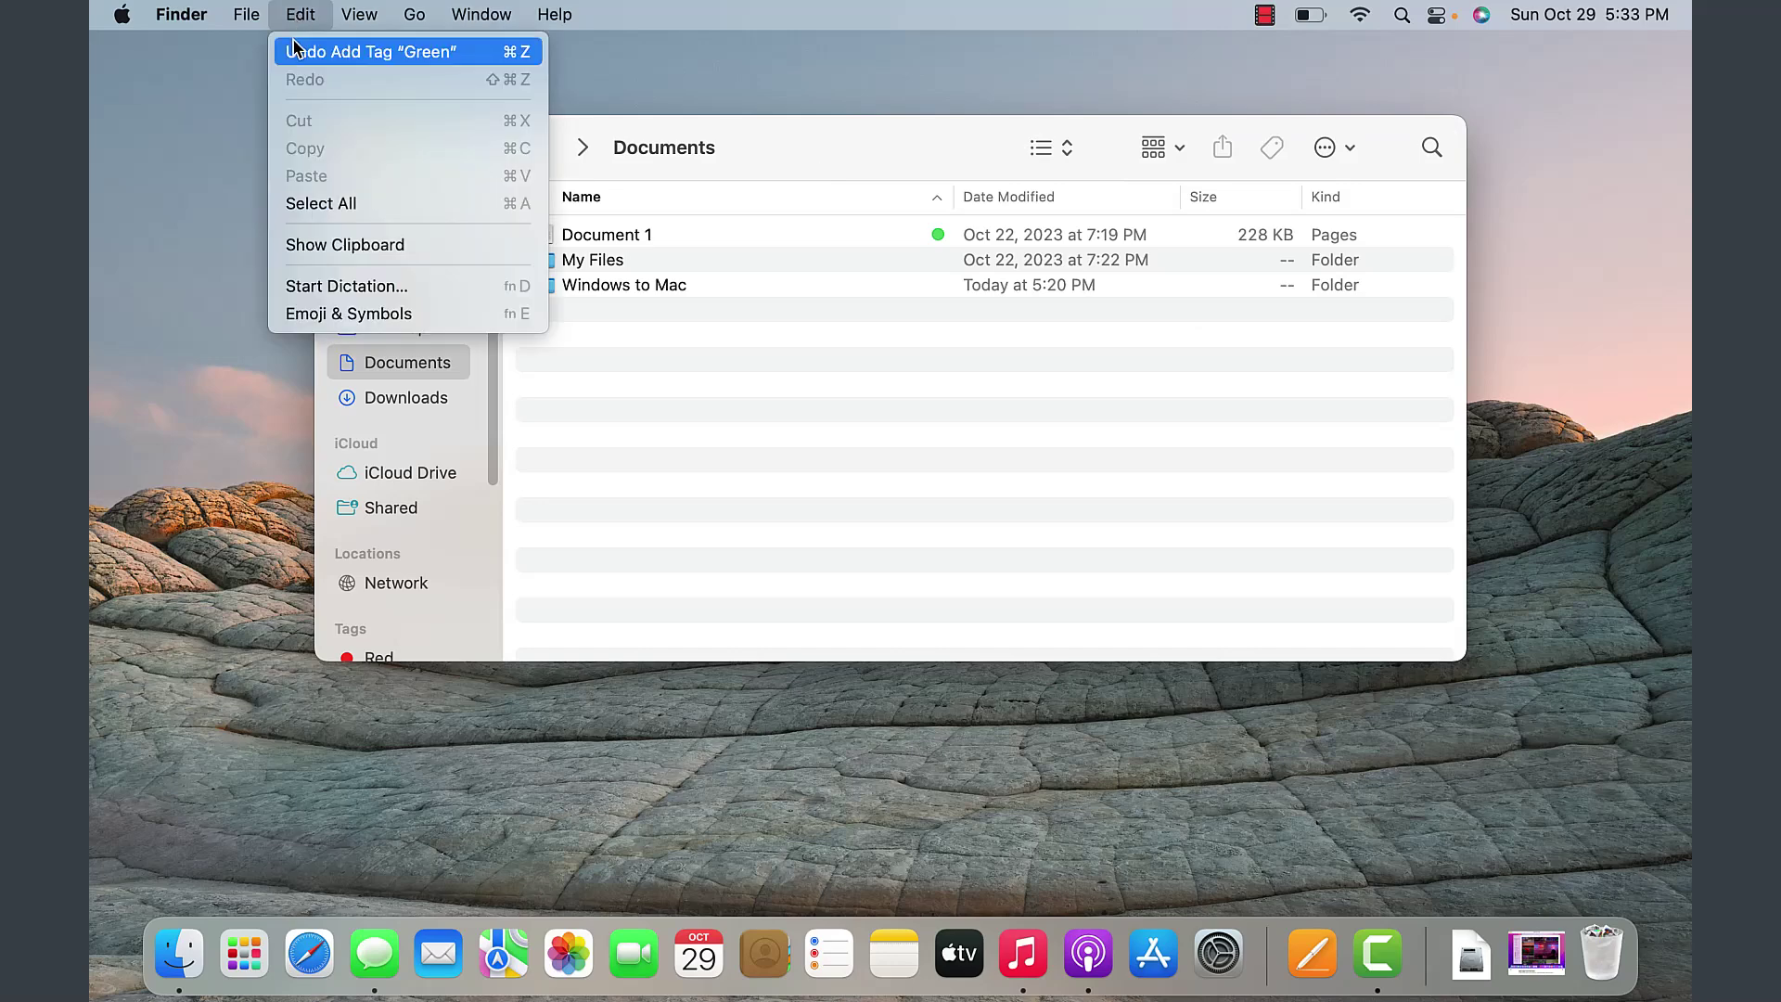
mouse_move(257, 20)
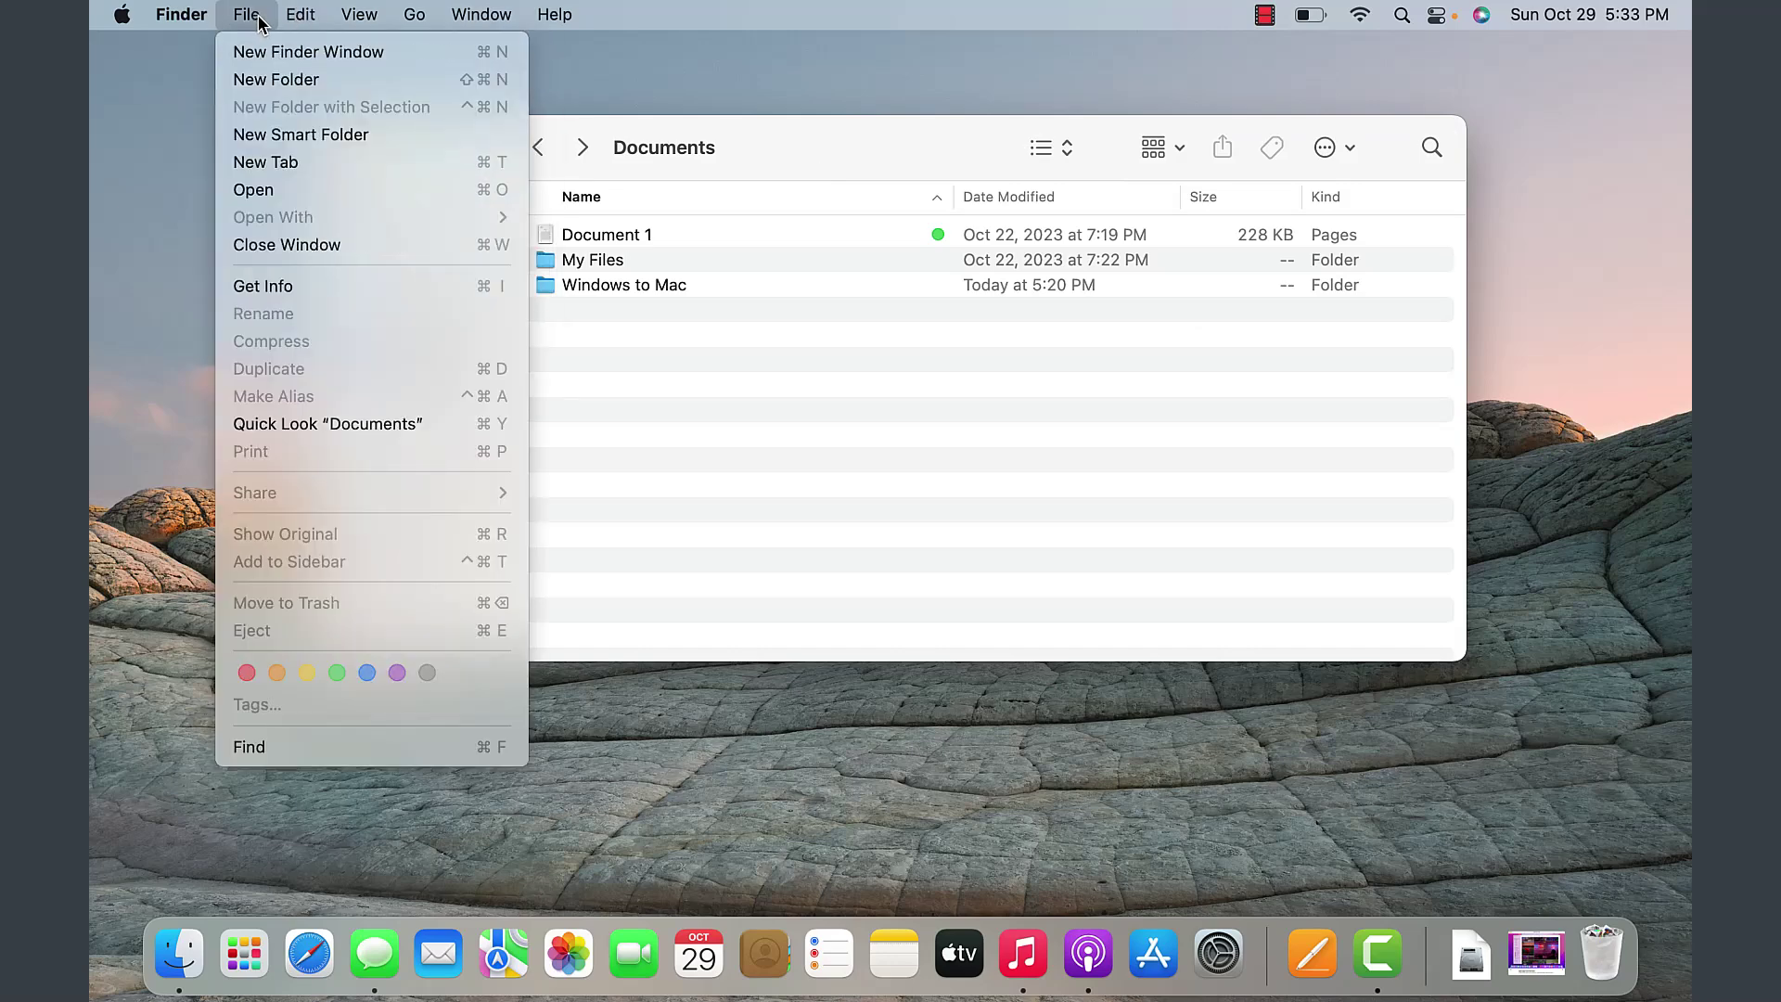
mouse_move(420, 20)
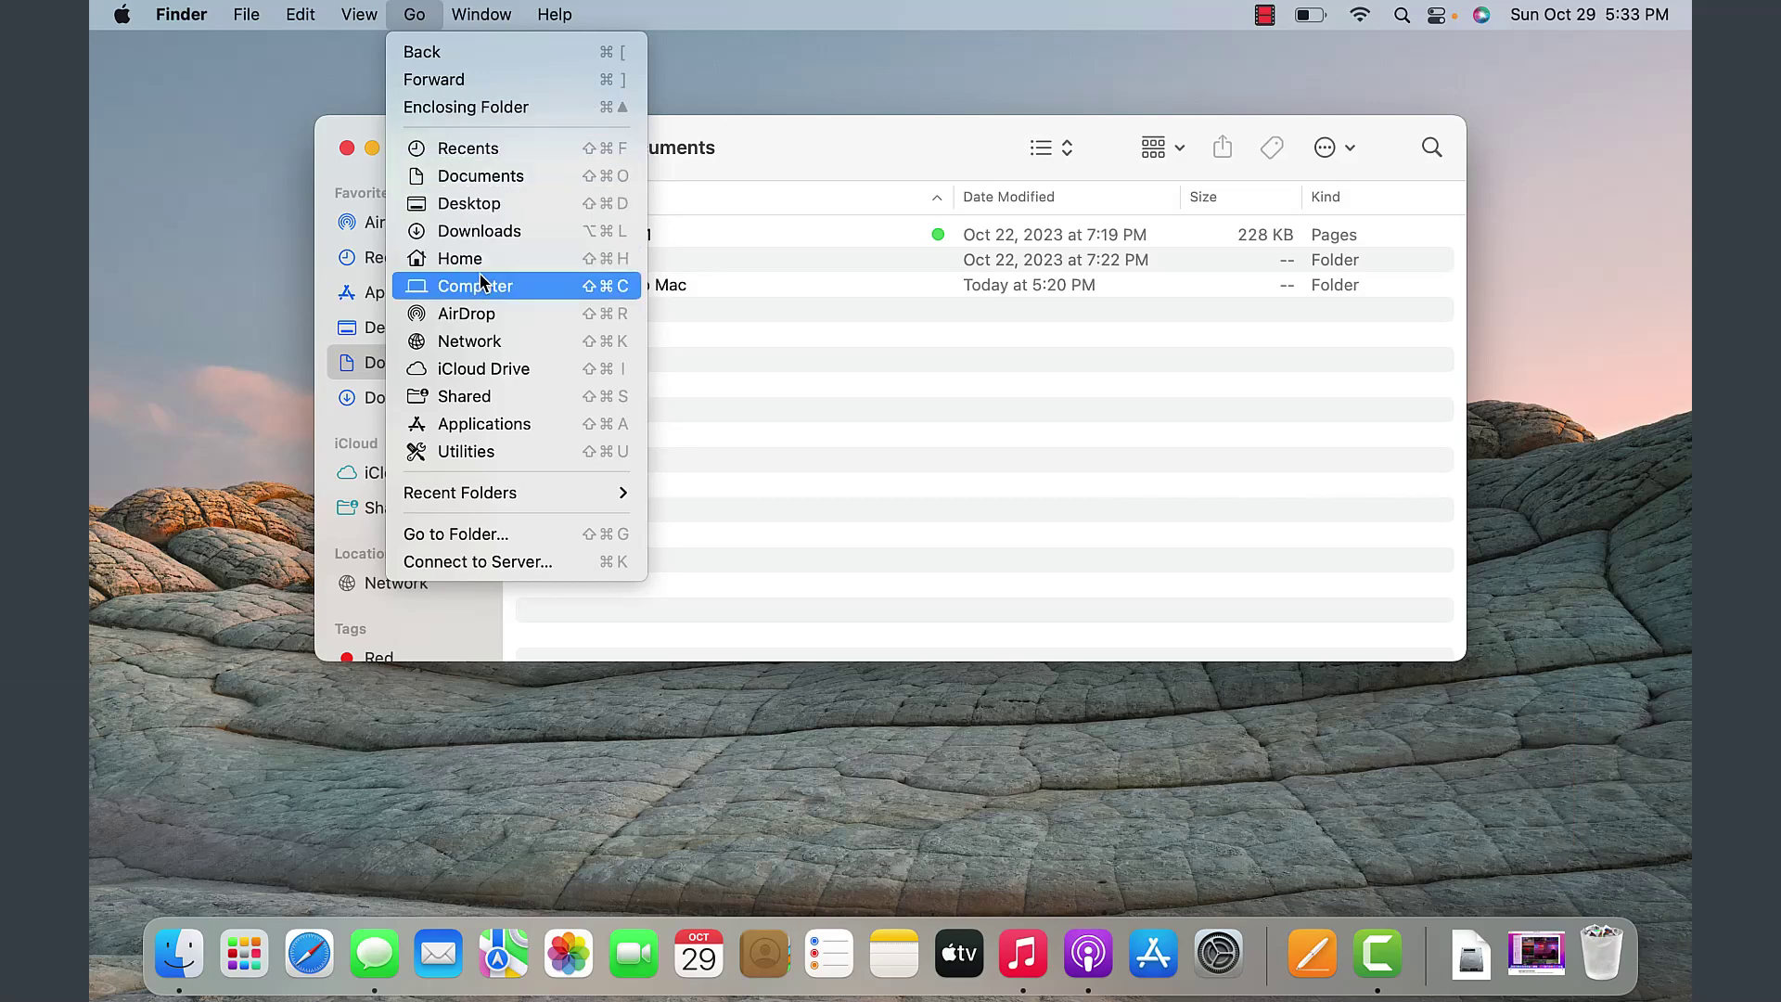
- Close the Go menu, view Downloads then the empty Desktop, and reopen Go
left_click(783, 155)
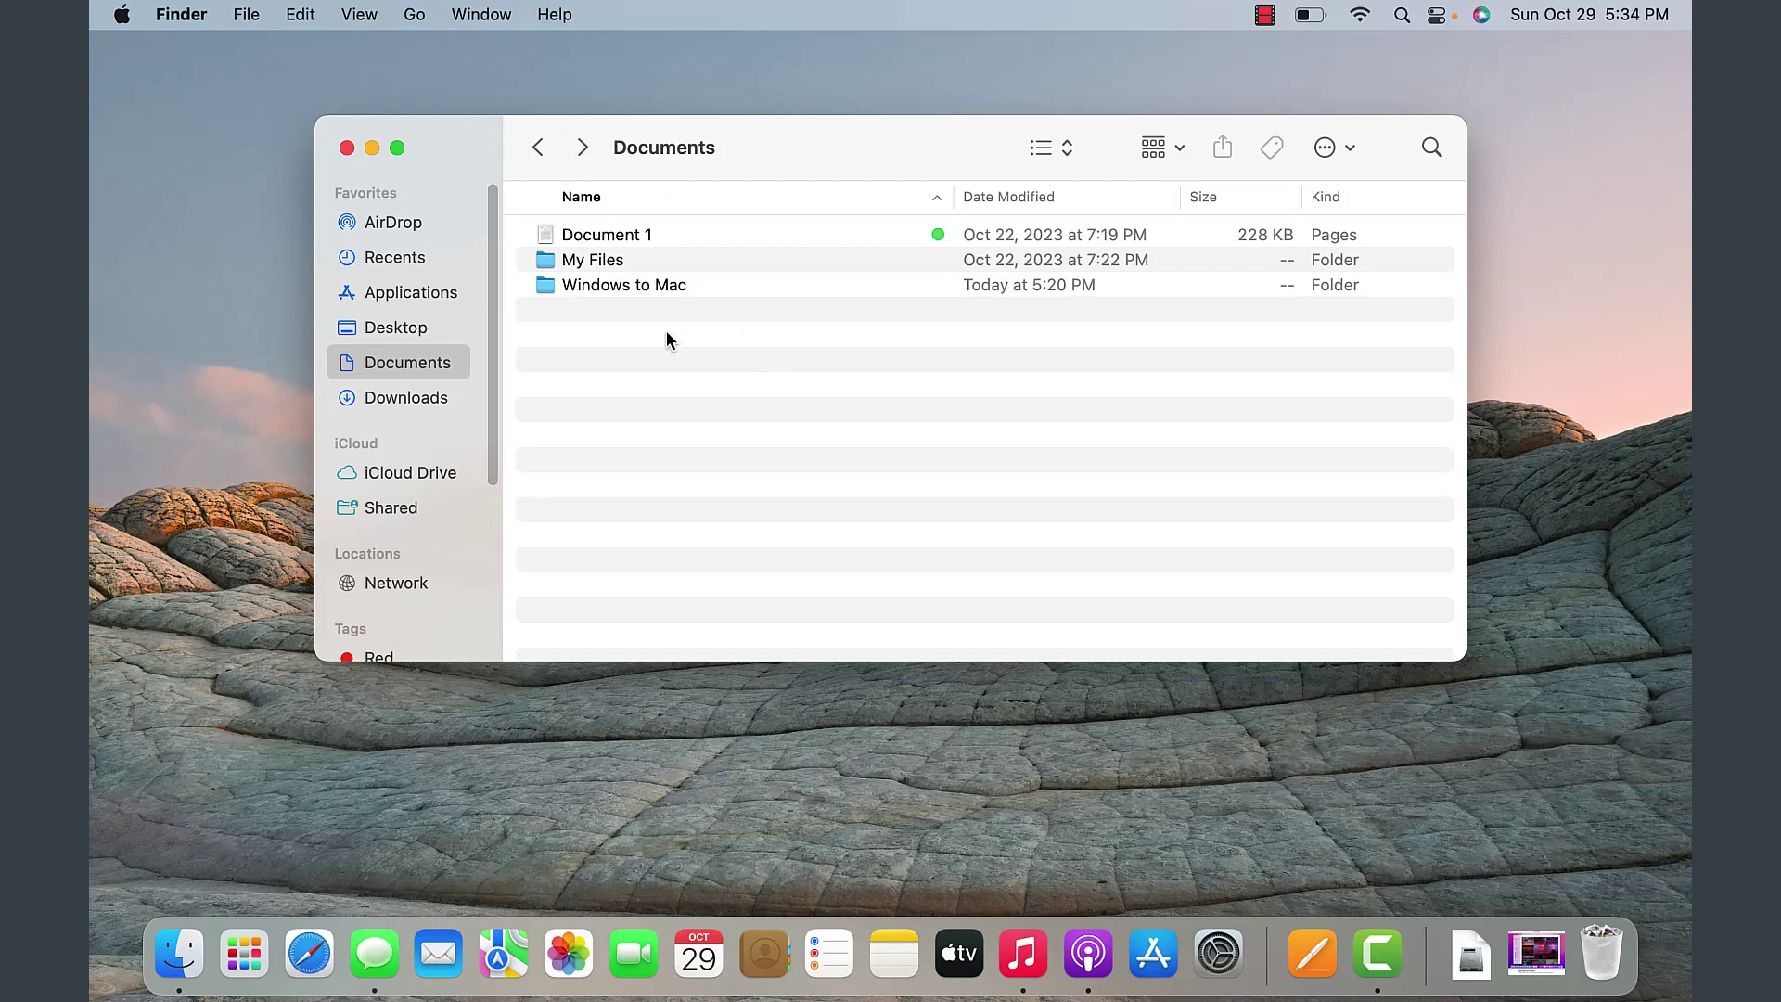
left_click(418, 397)
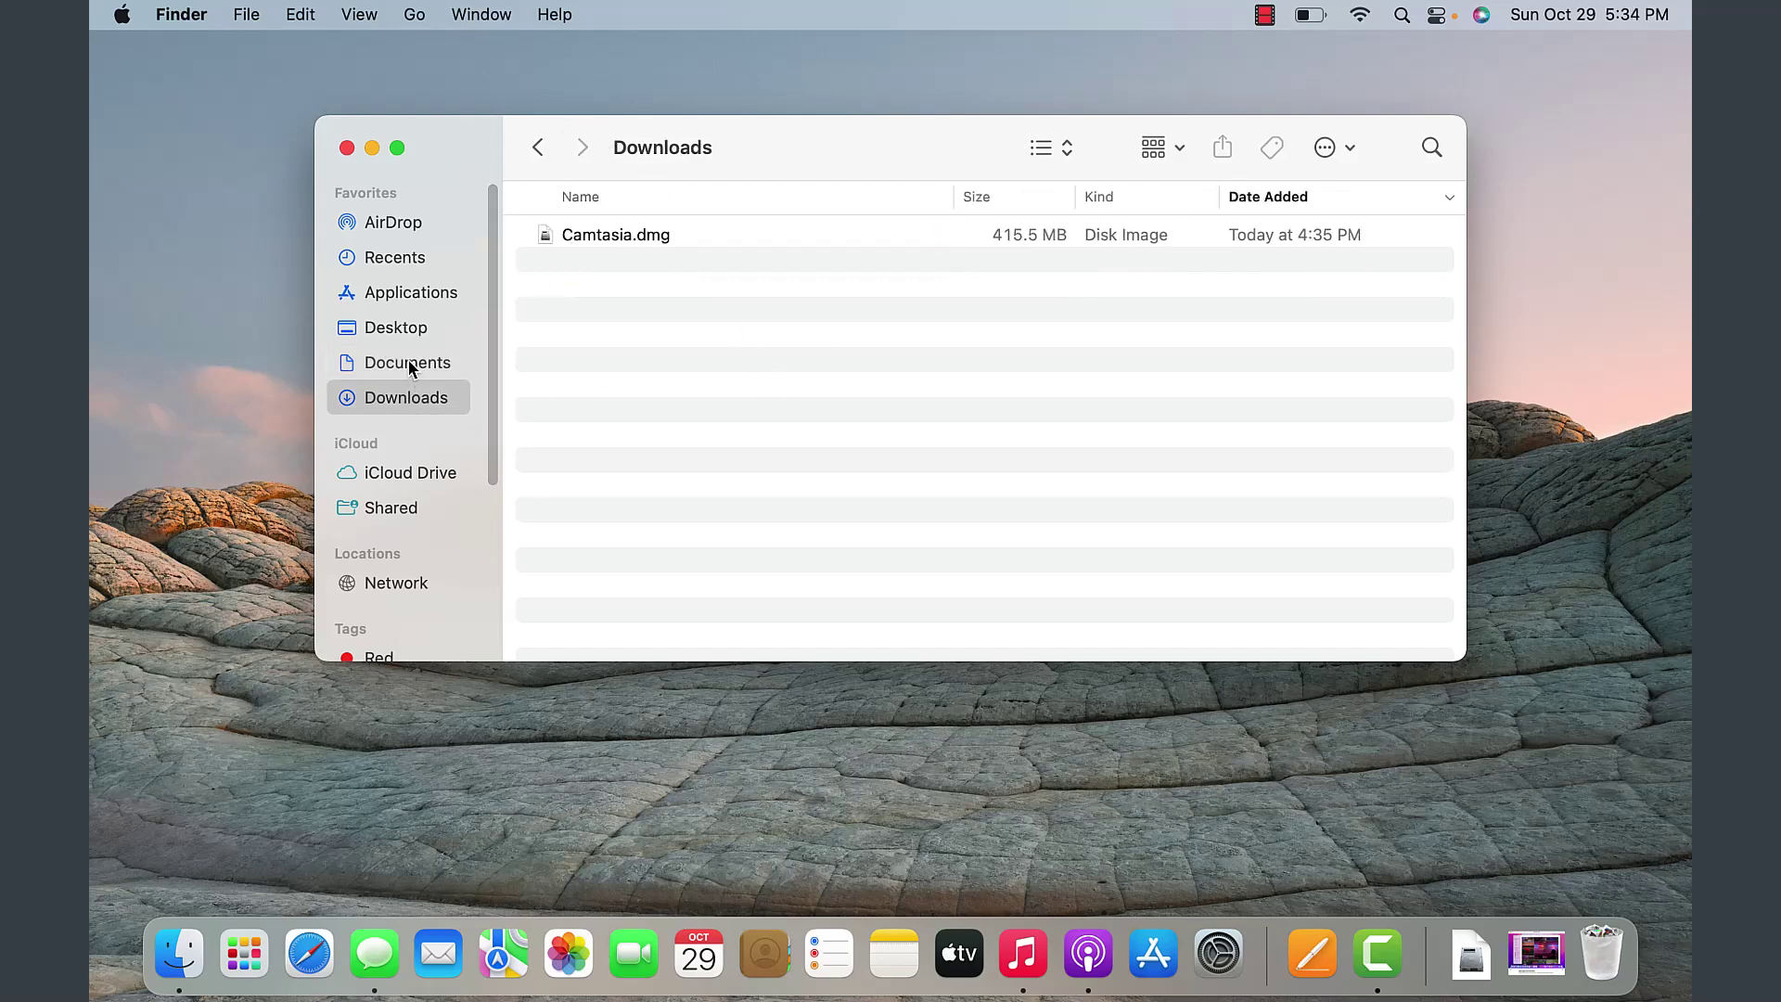
left_click(409, 366)
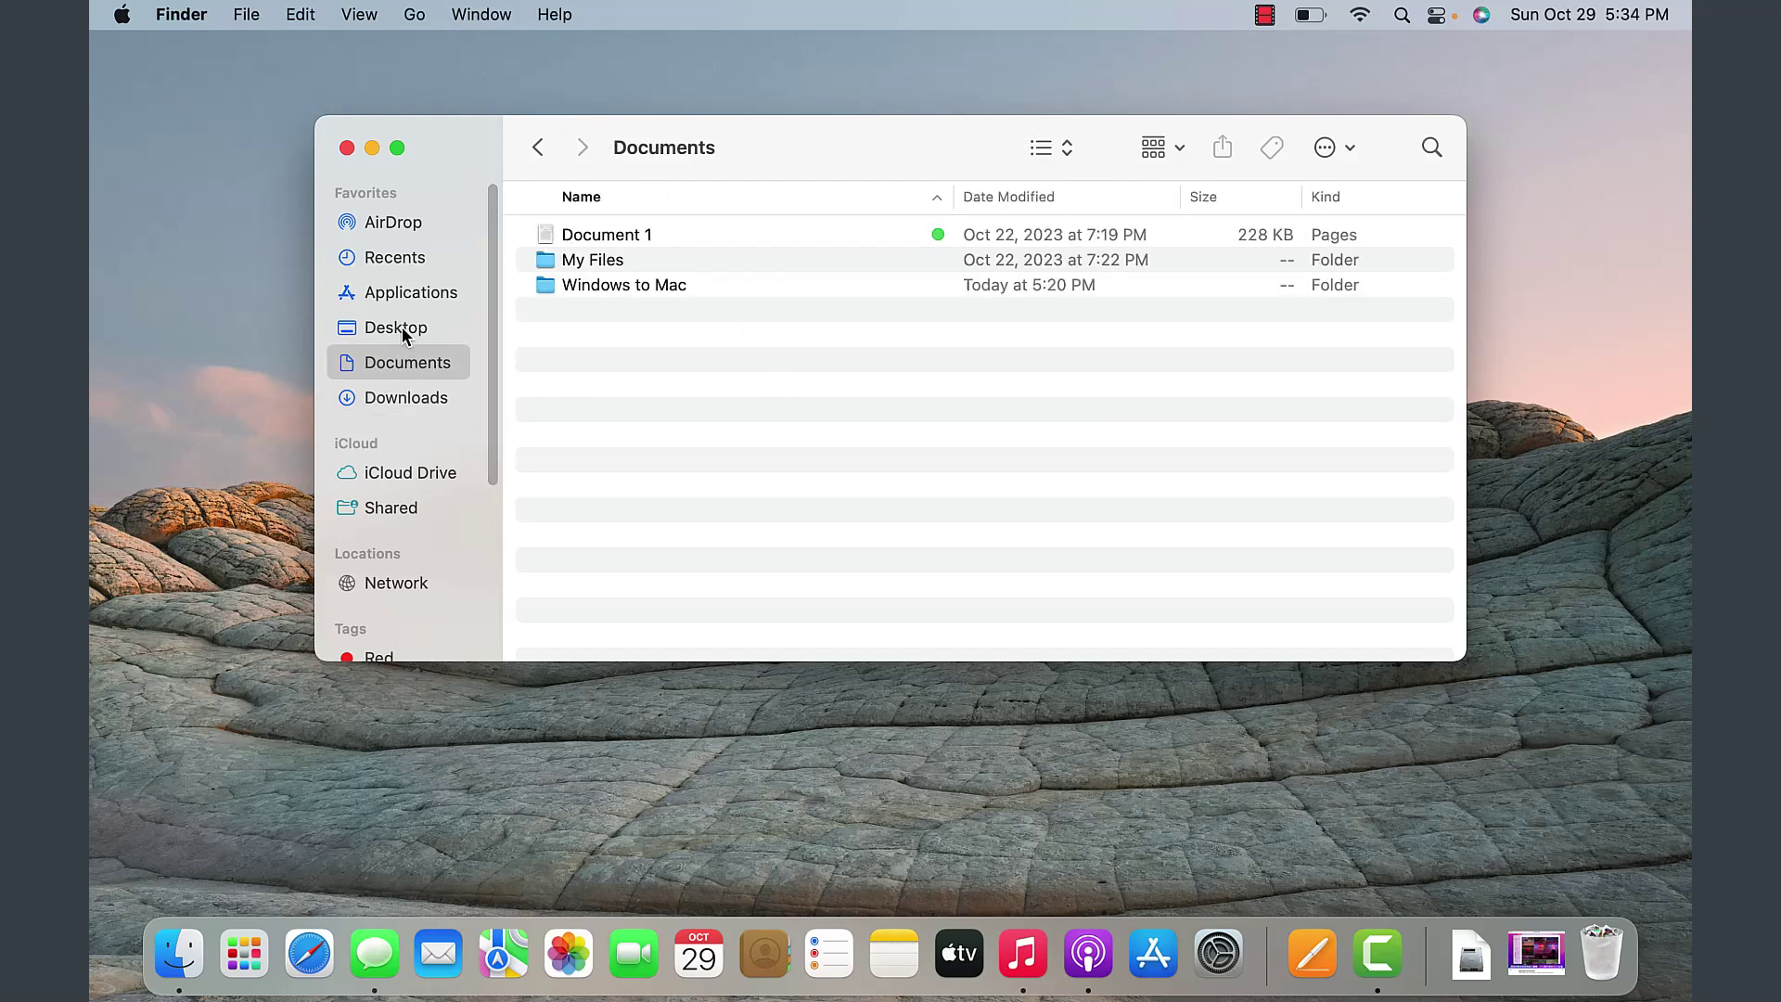
left_click(415, 16)
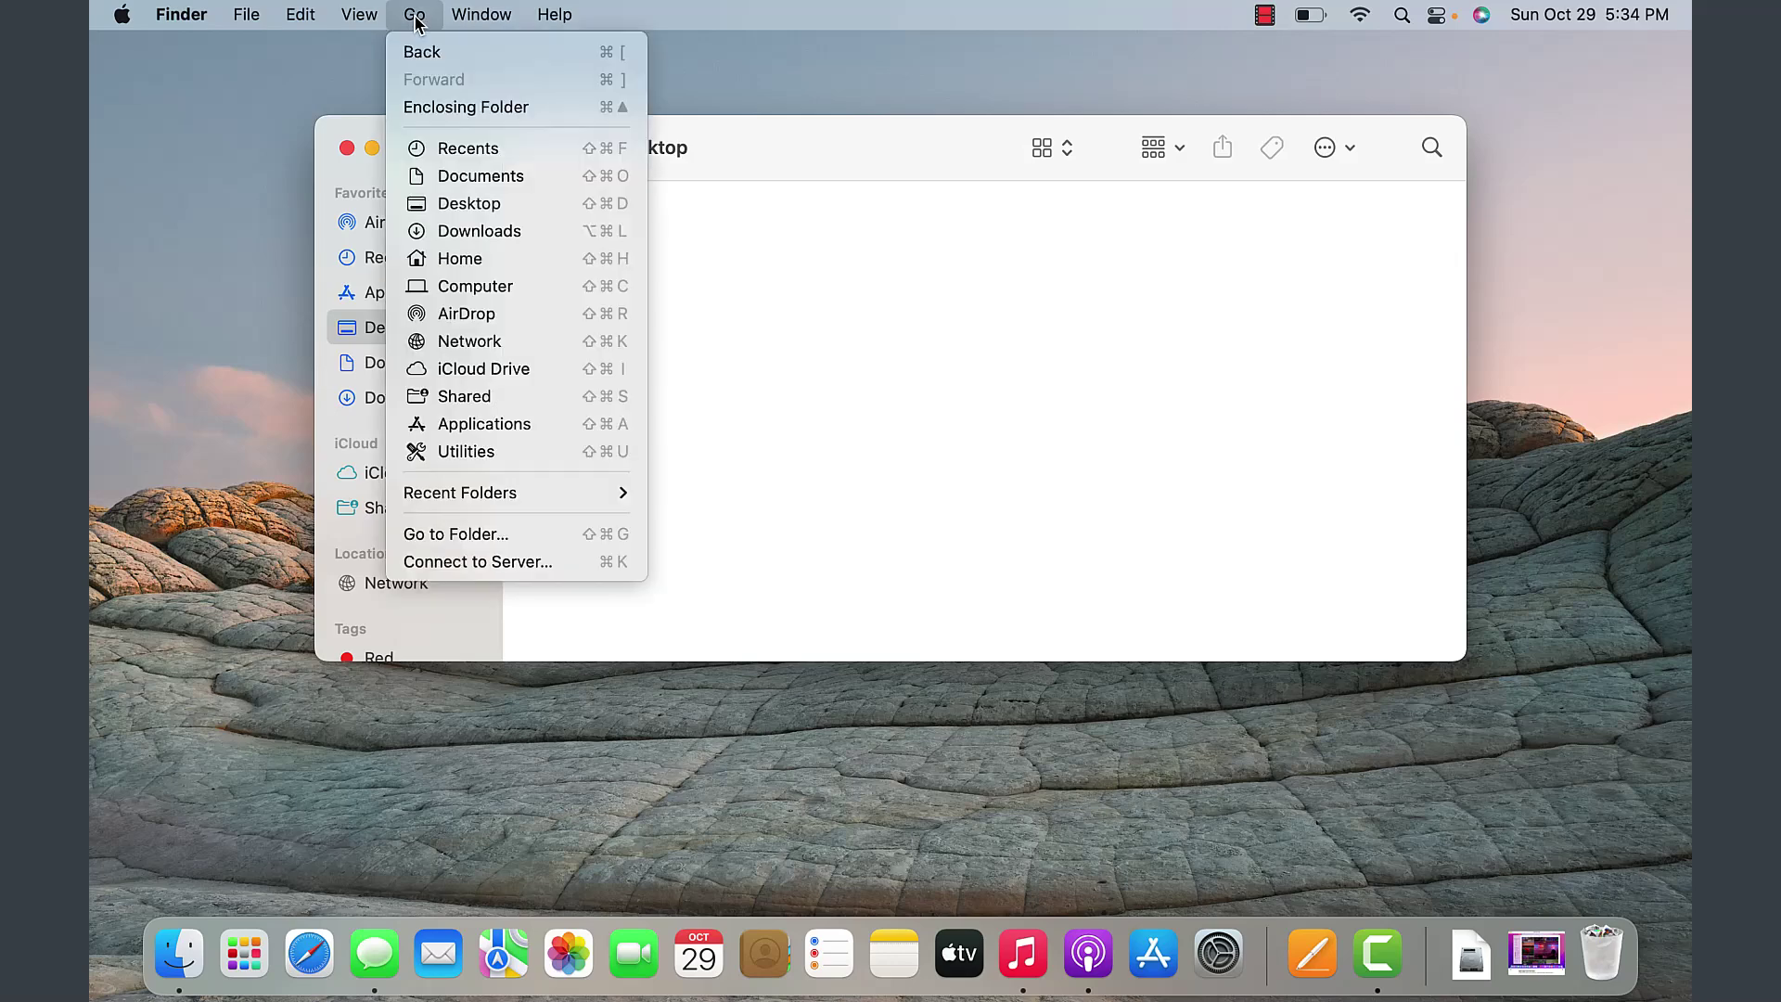
- Browse from Computer through Macintosh HD and Users into the home folder, then reopen the Go menu
left_click(470, 289)
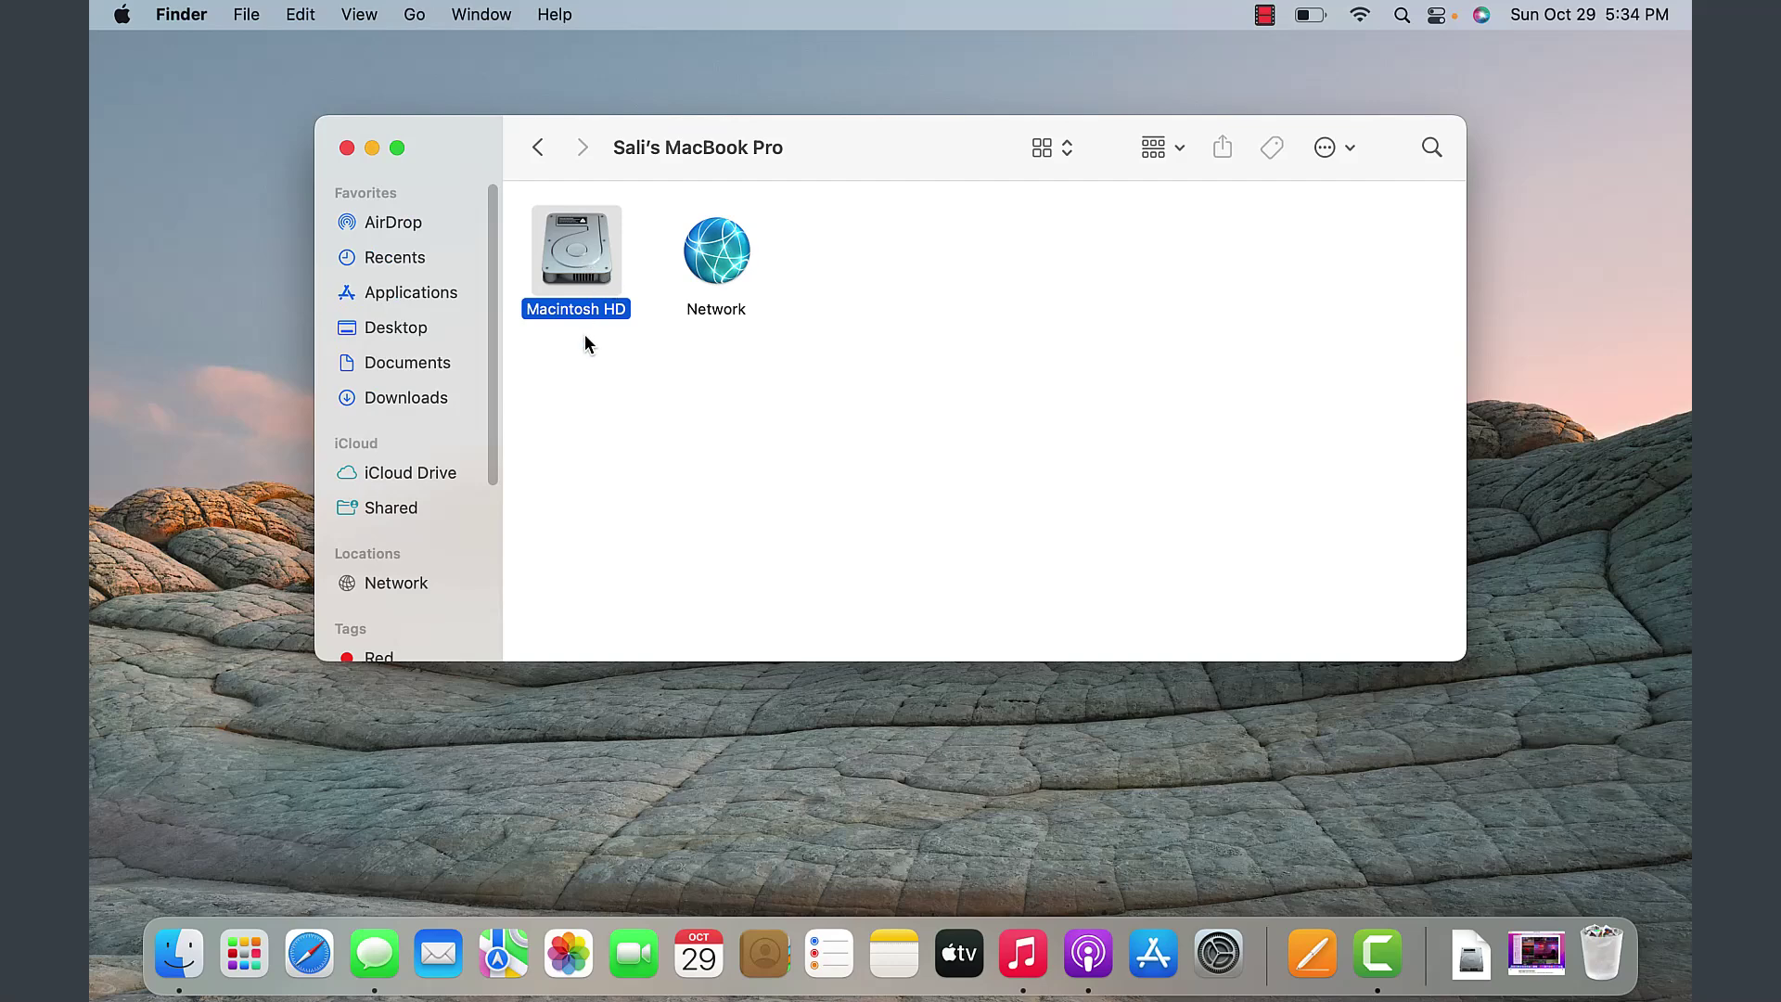
double_click(584, 271)
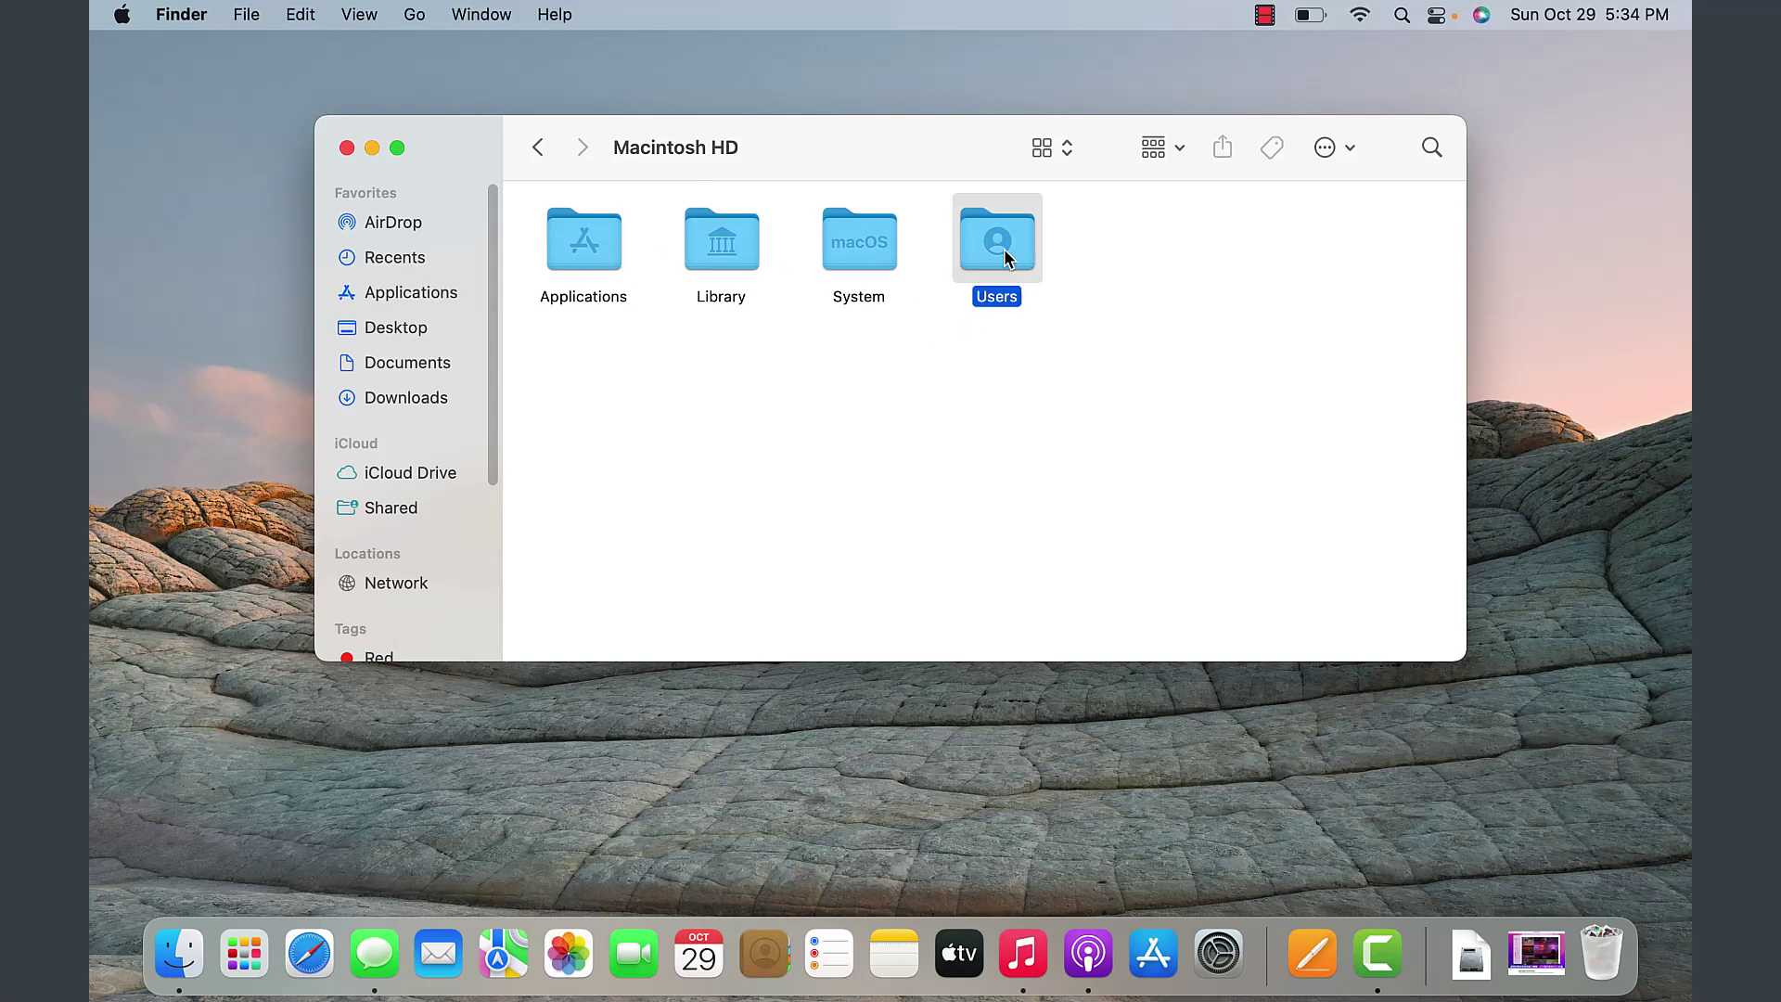
left_click(845, 247)
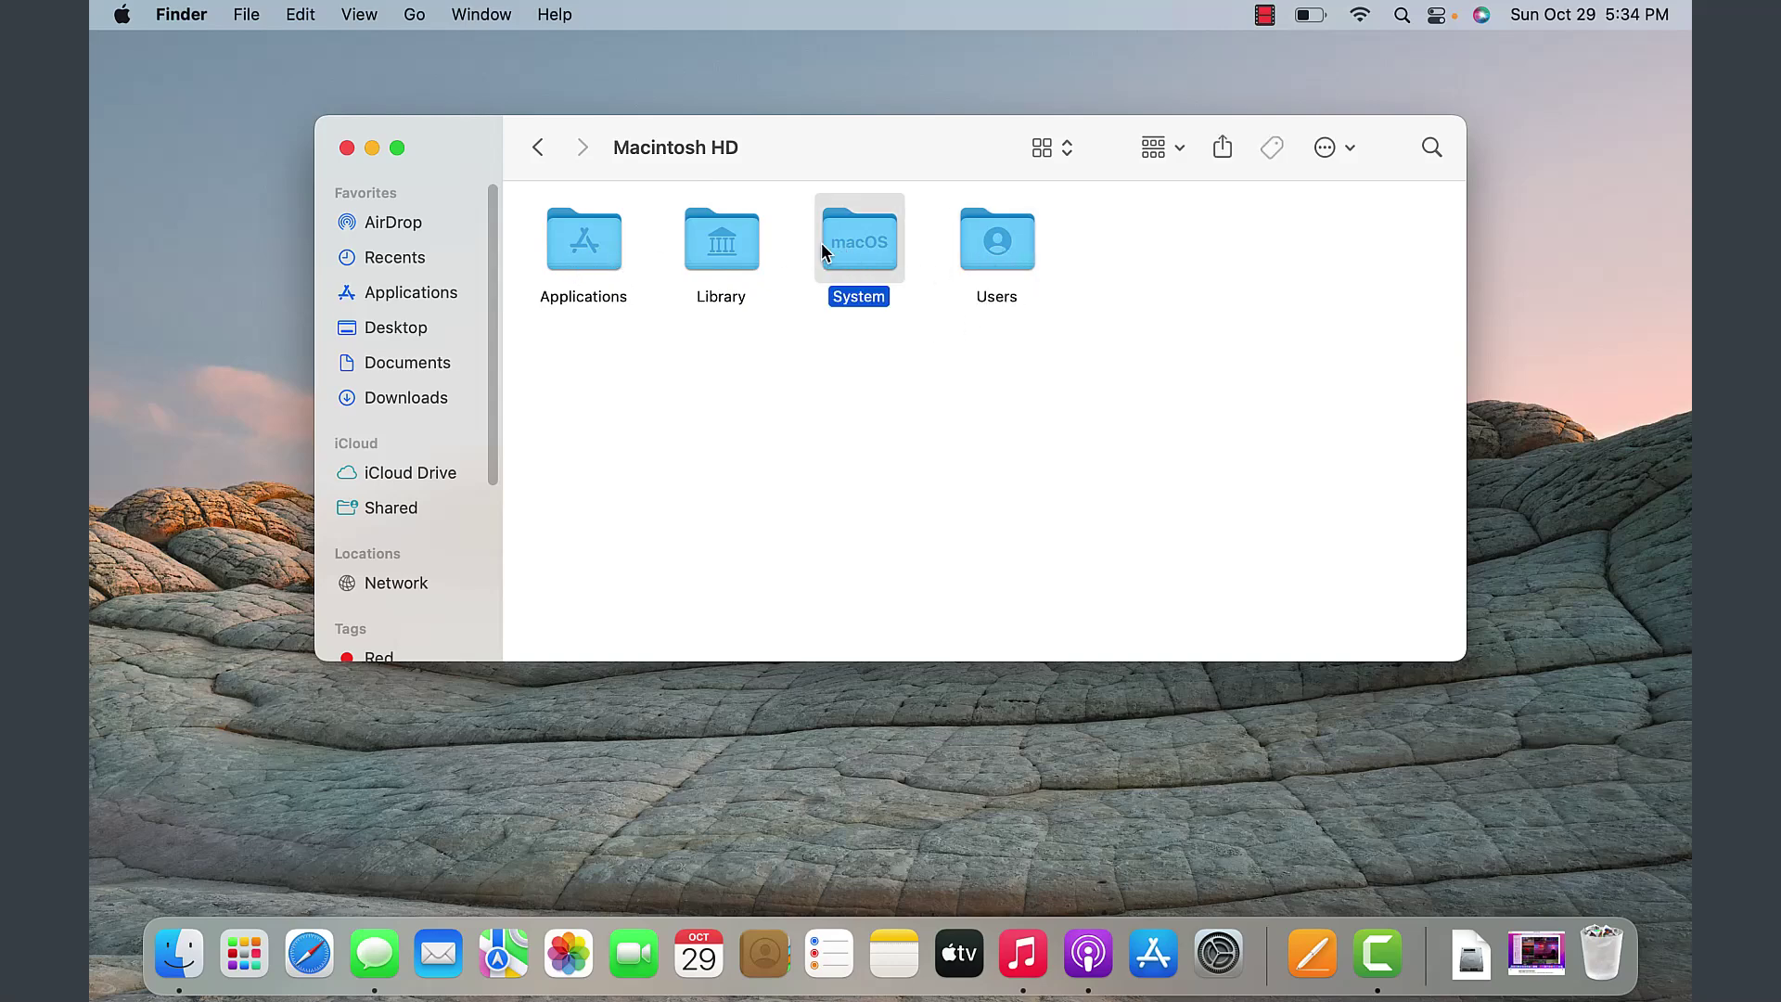
left_click(586, 256)
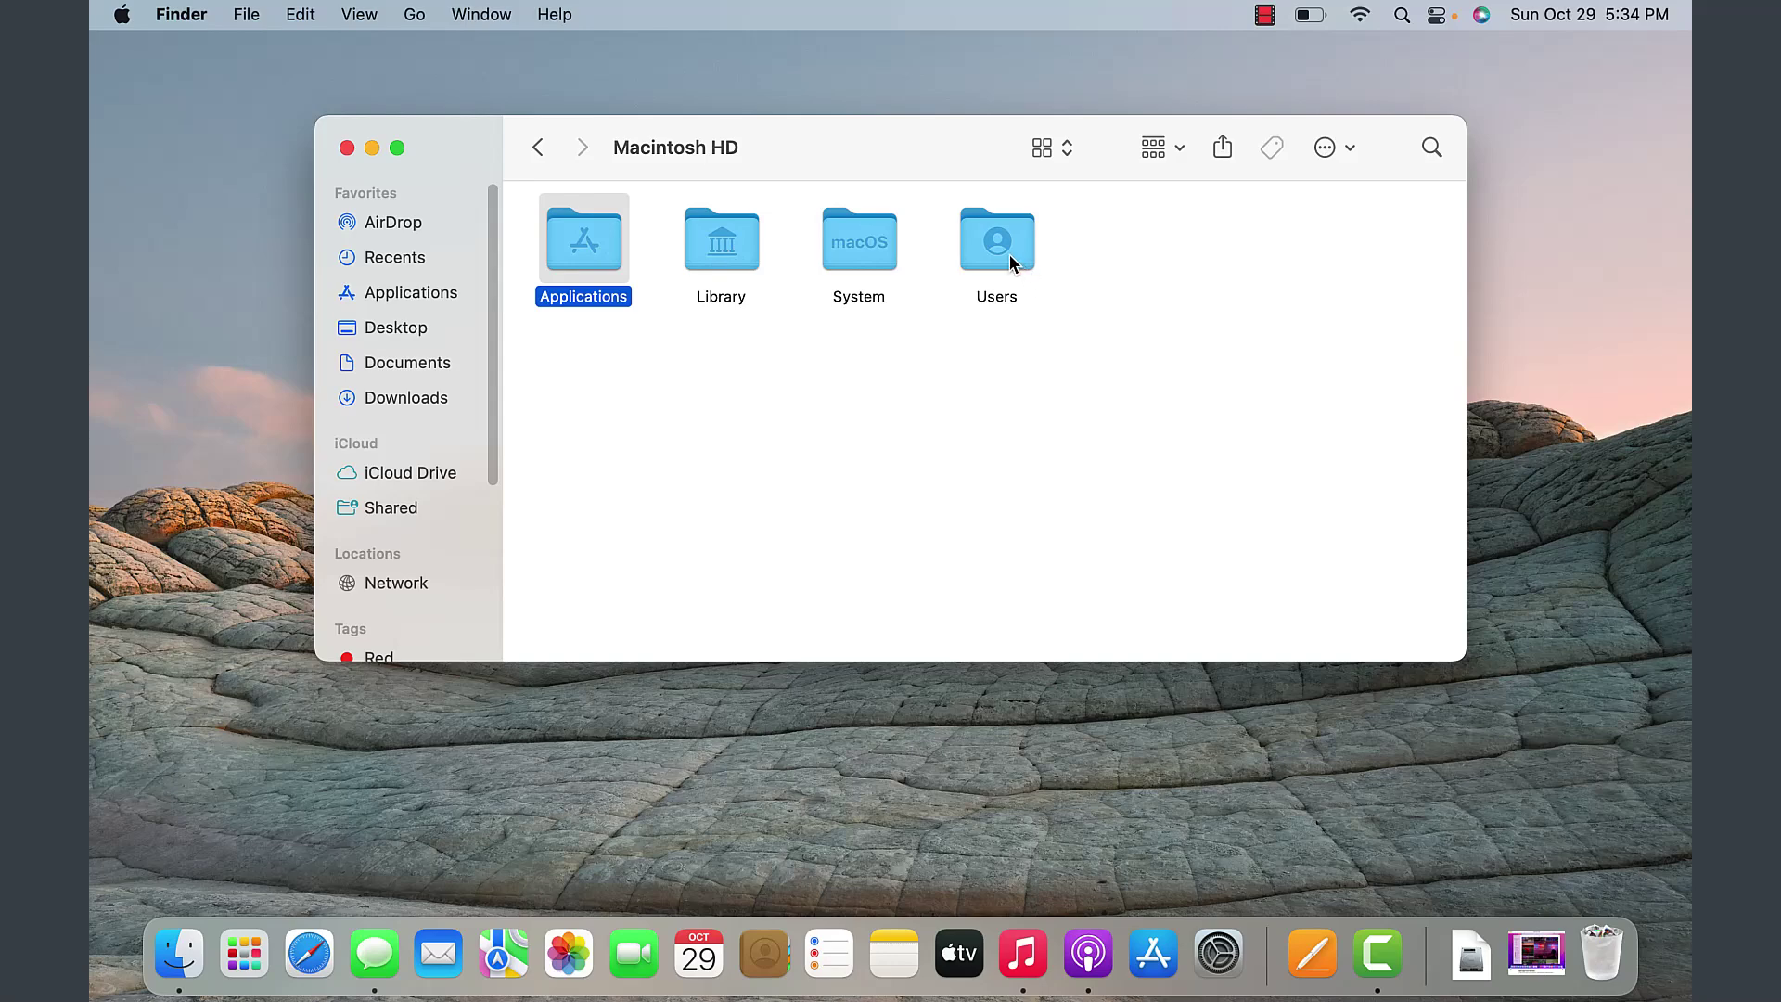
double_click(1011, 257)
double_click(581, 262)
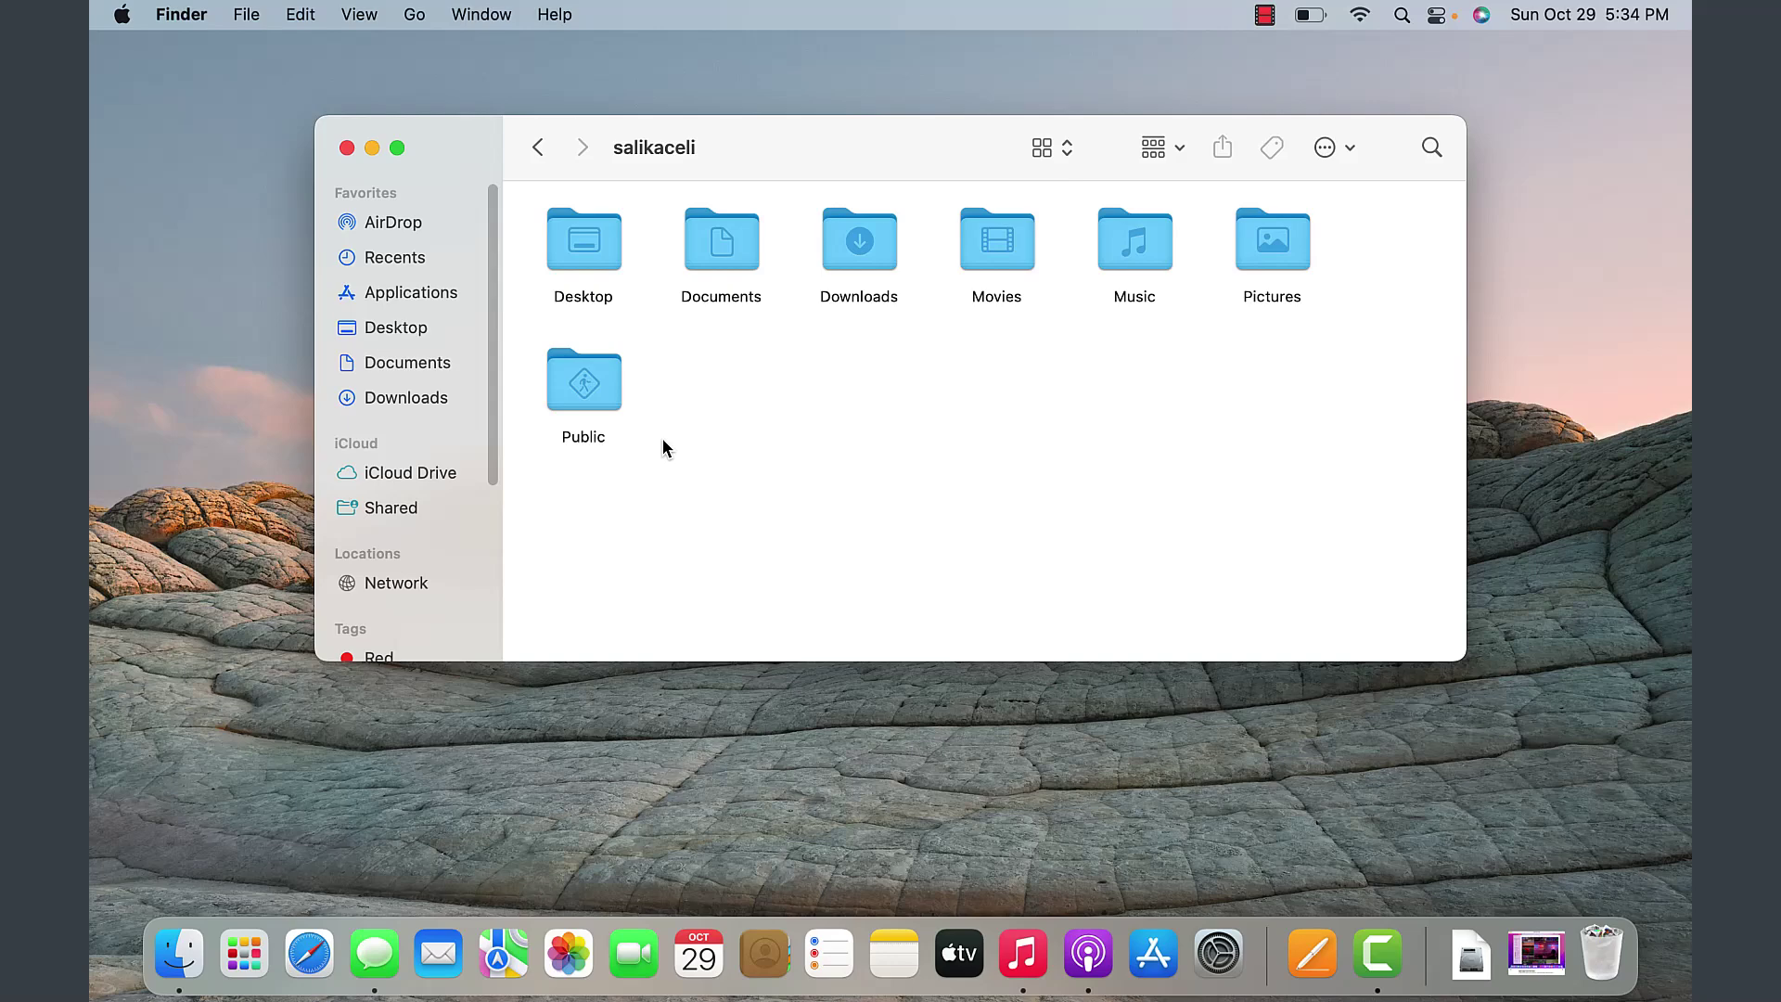
left_click(415, 14)
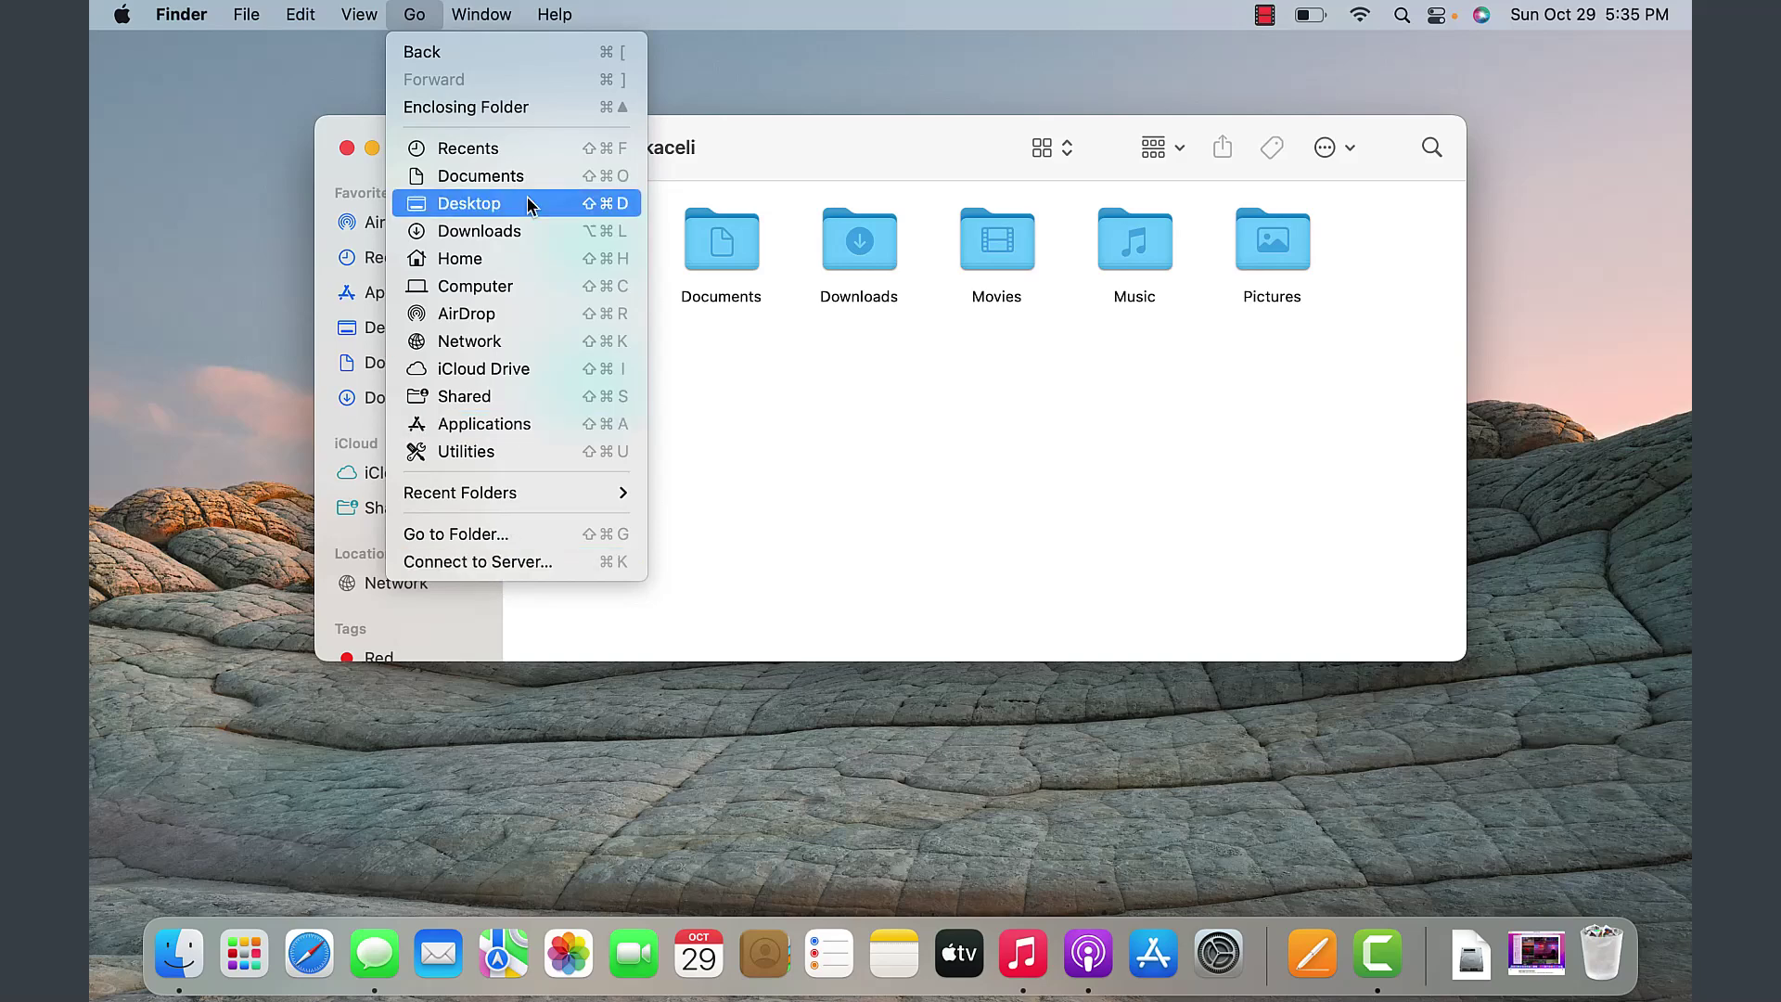
- Start a Connect to Server to \\server1, cancel it, and close the Finder window
left_click(481, 562)
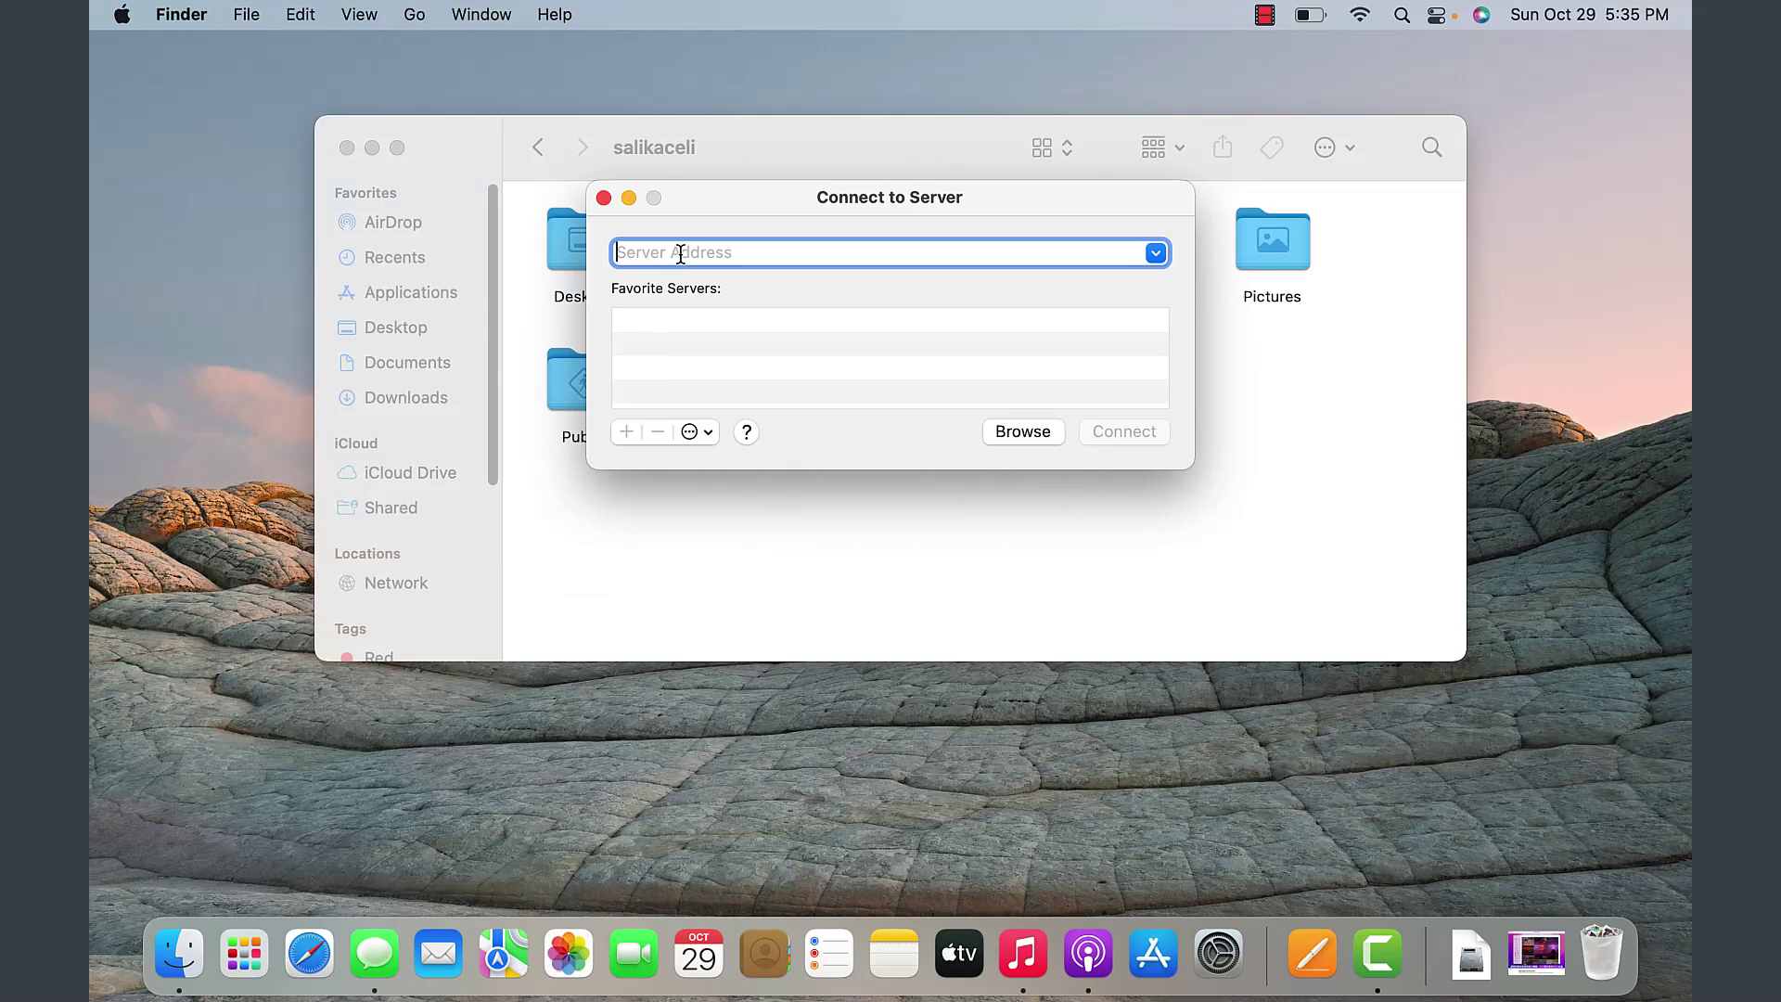
type("\\\\")
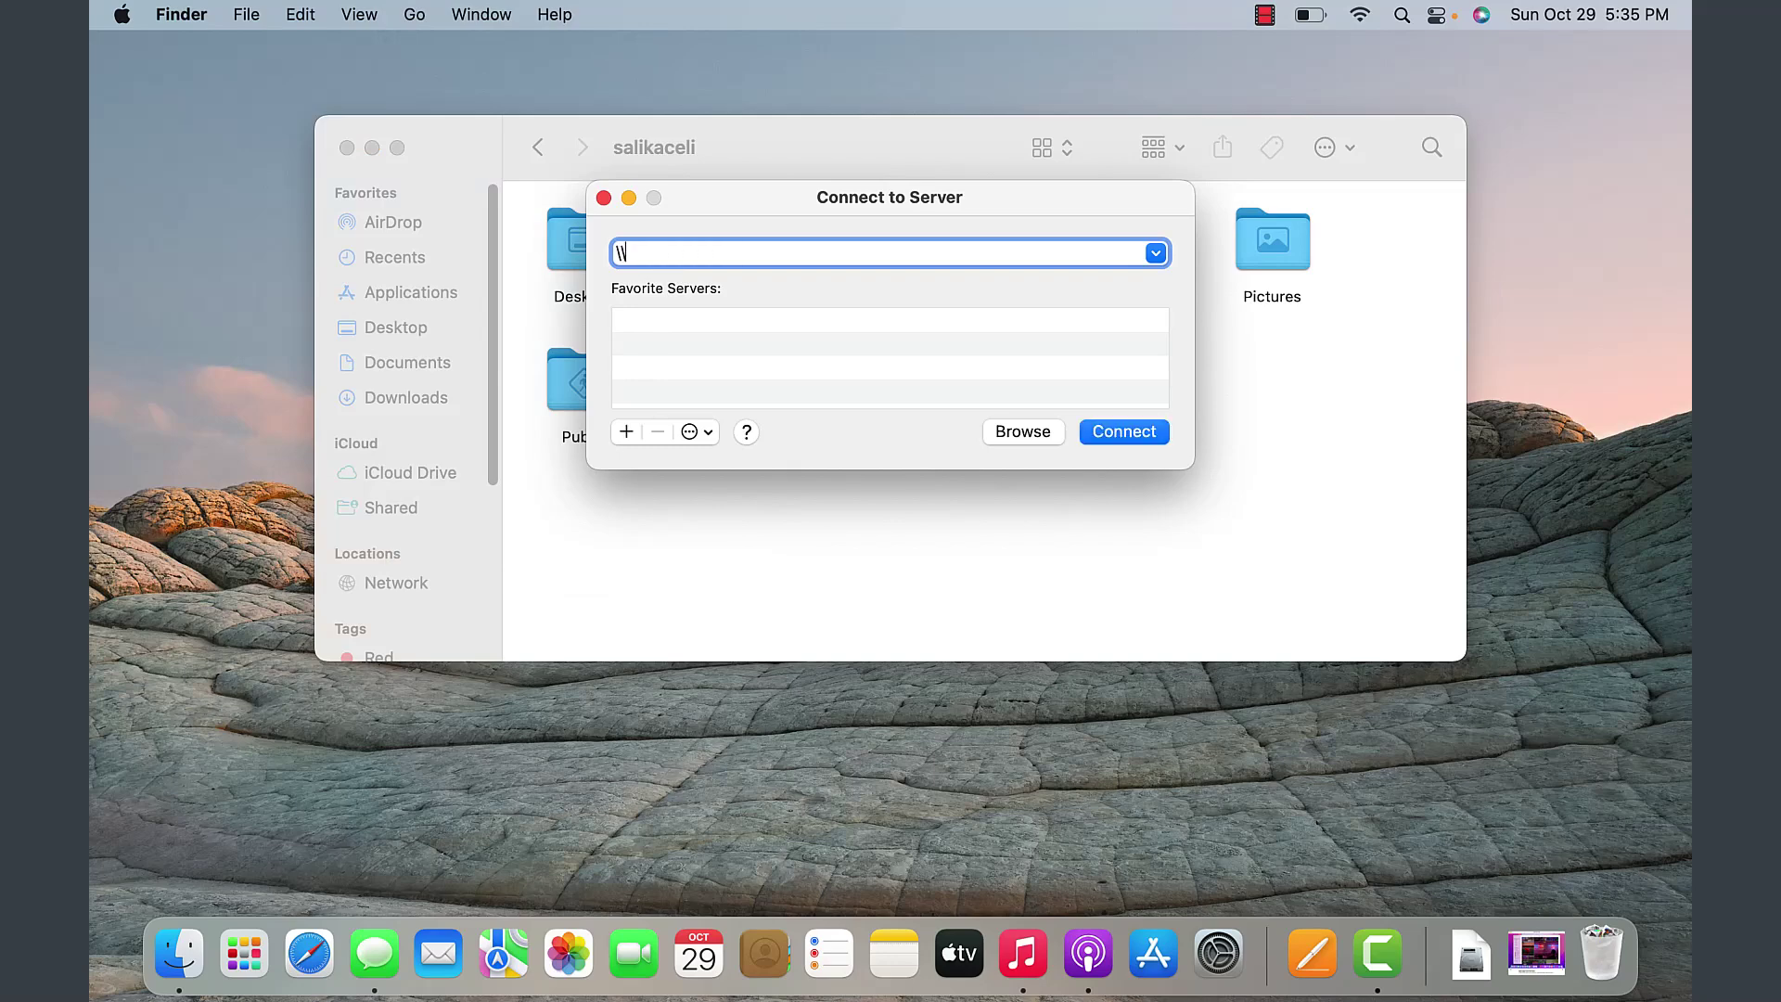
type("server1")
left_click(604, 198)
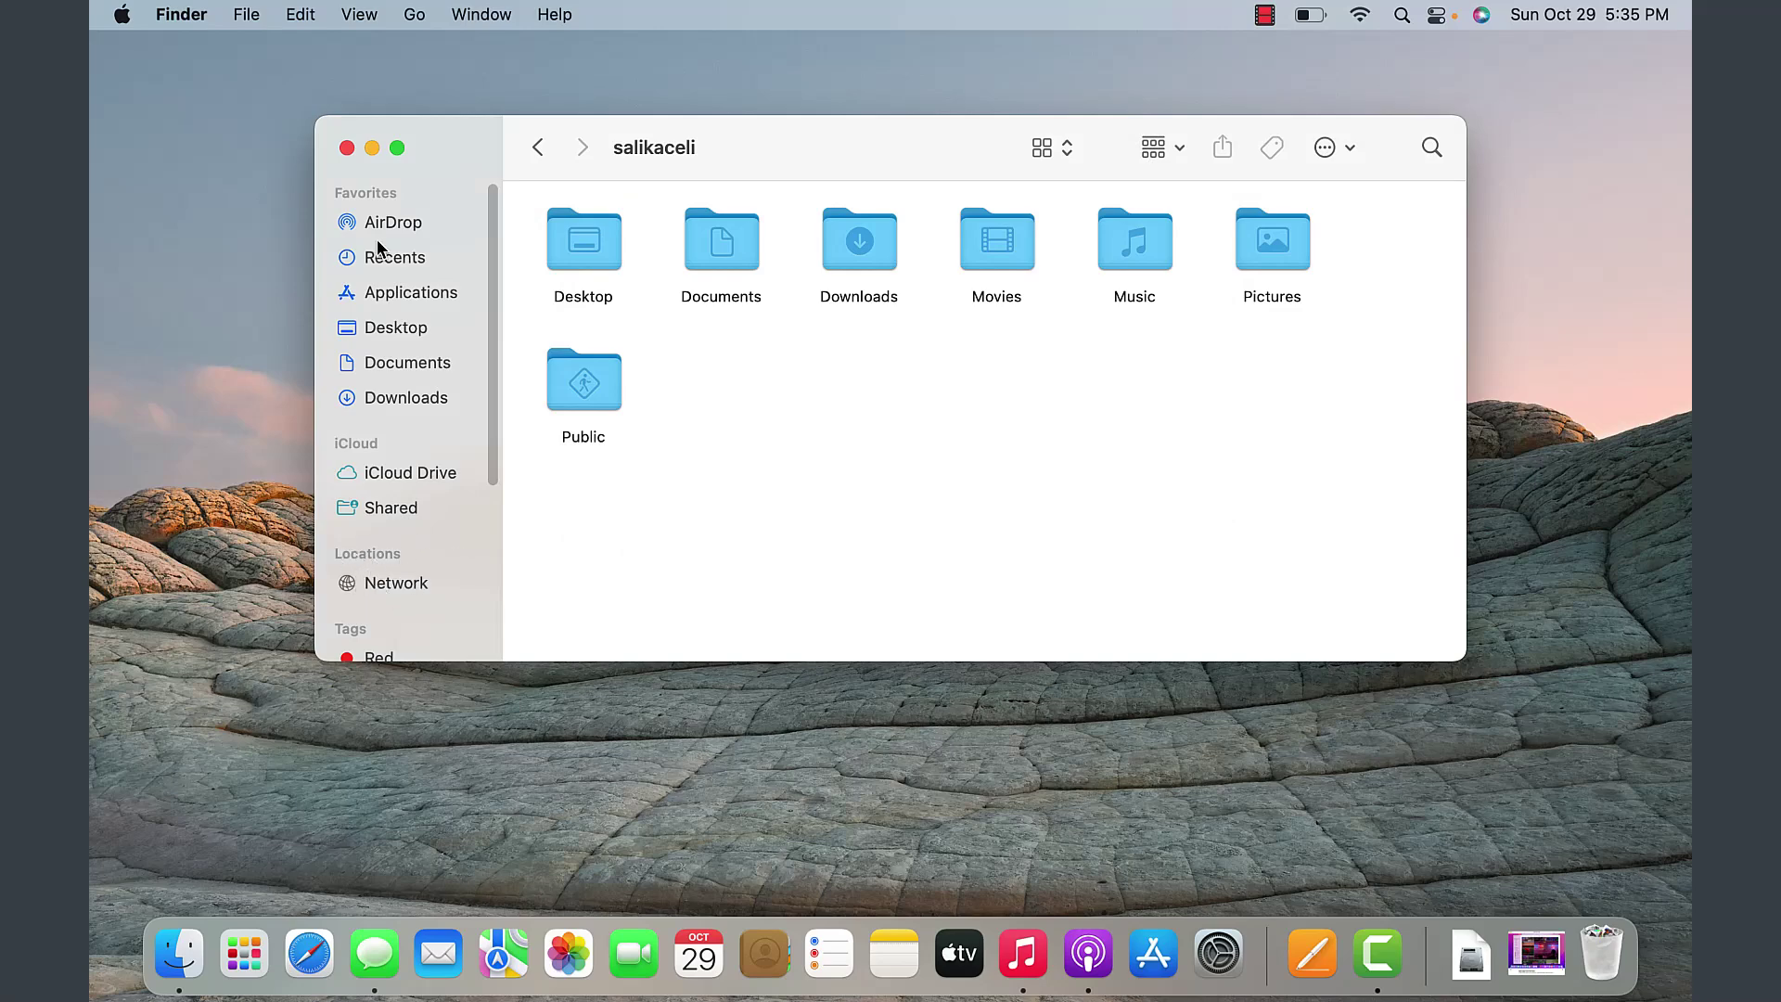
left_click(347, 148)
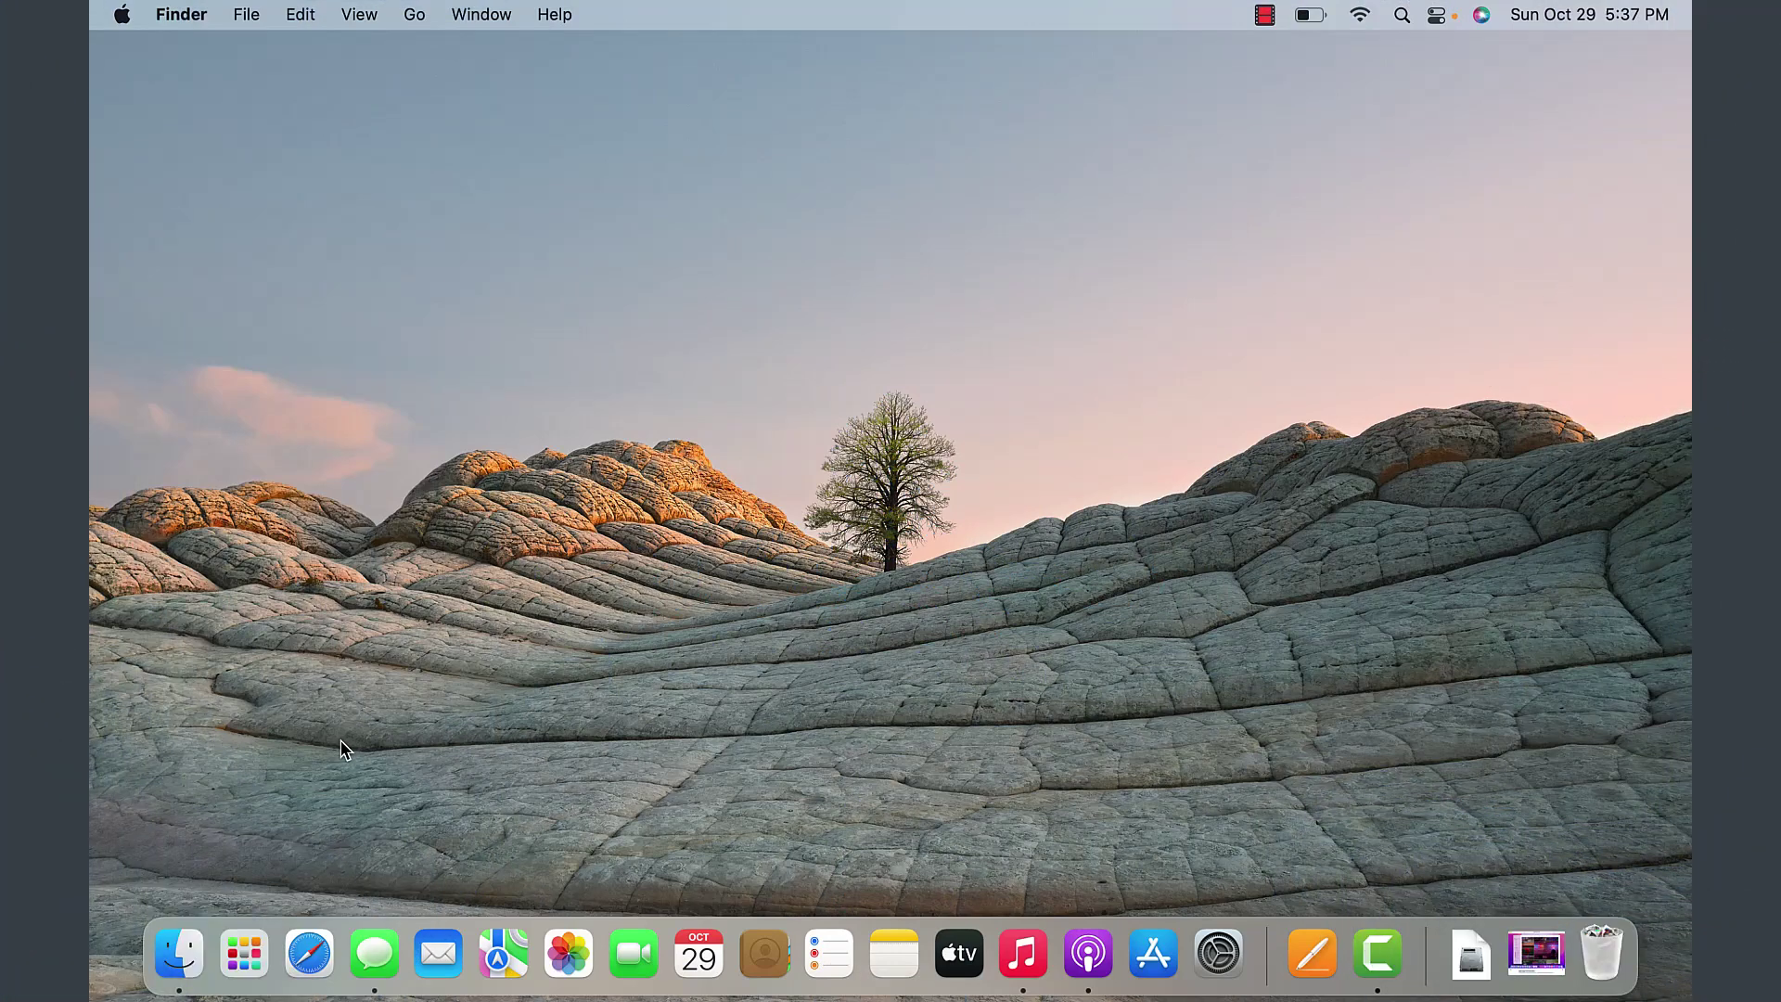
- Open a new Finder window from the Dock on the Documents folder and show the File menu
left_click(183, 965)
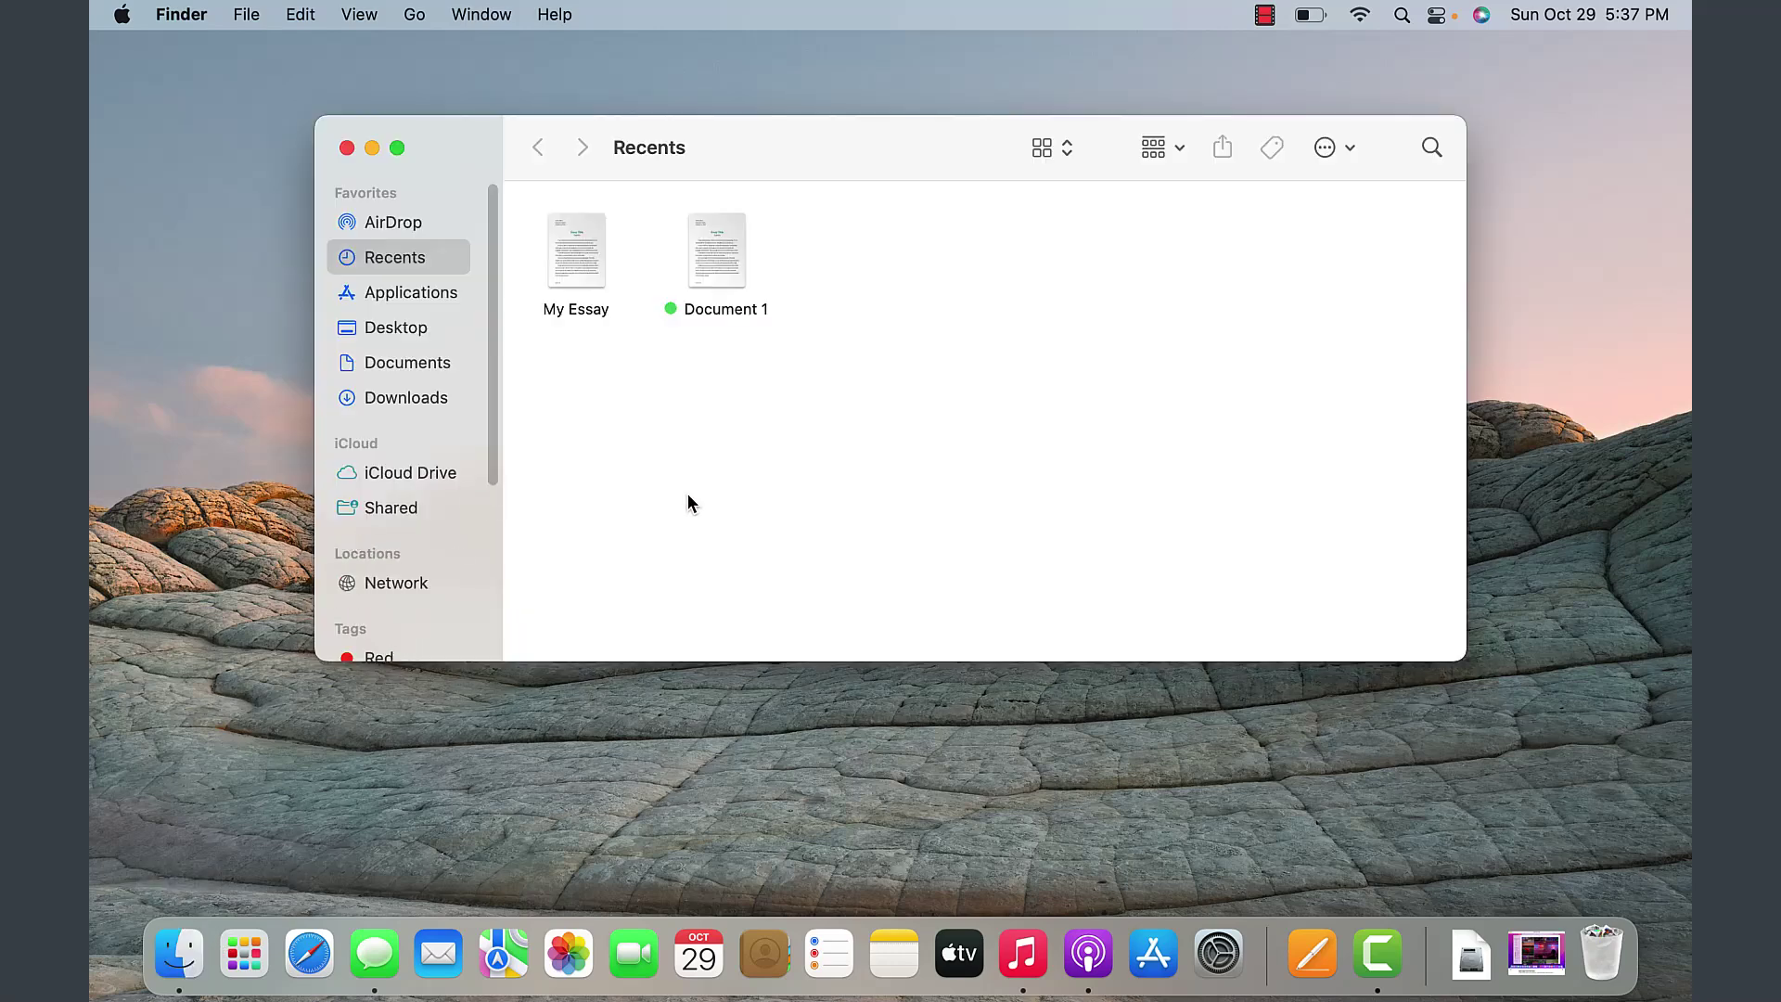
left_click(418, 365)
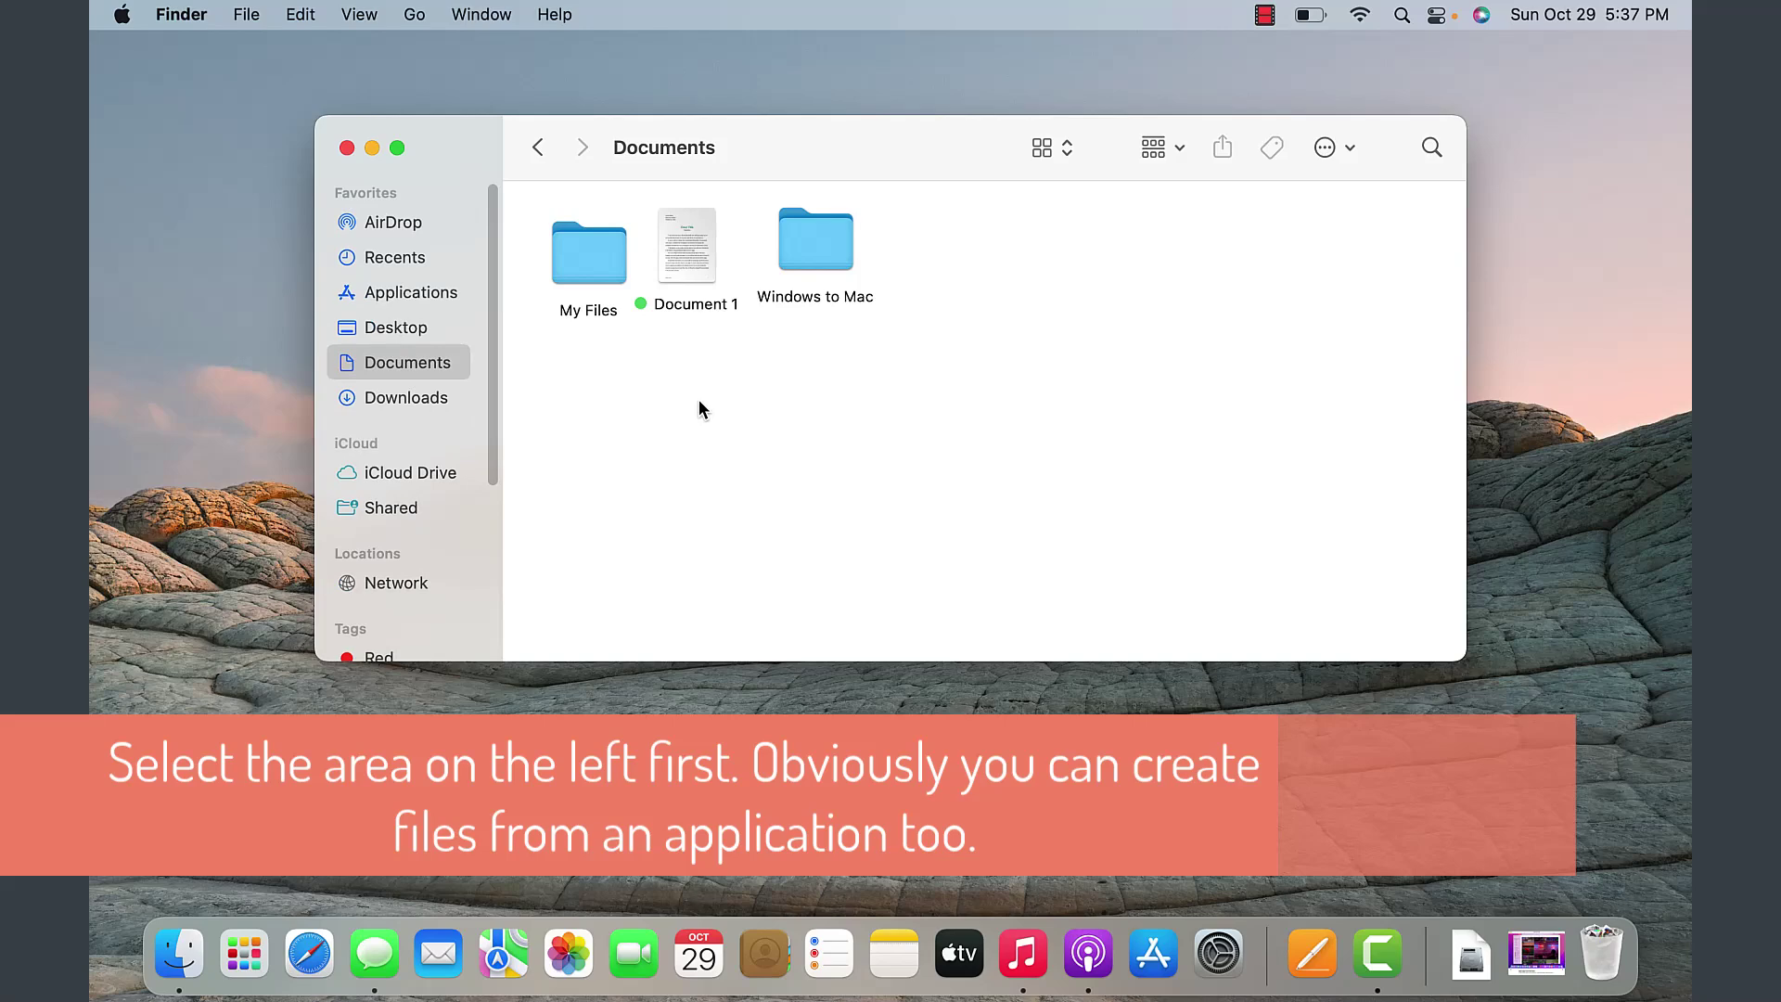
left_click(251, 17)
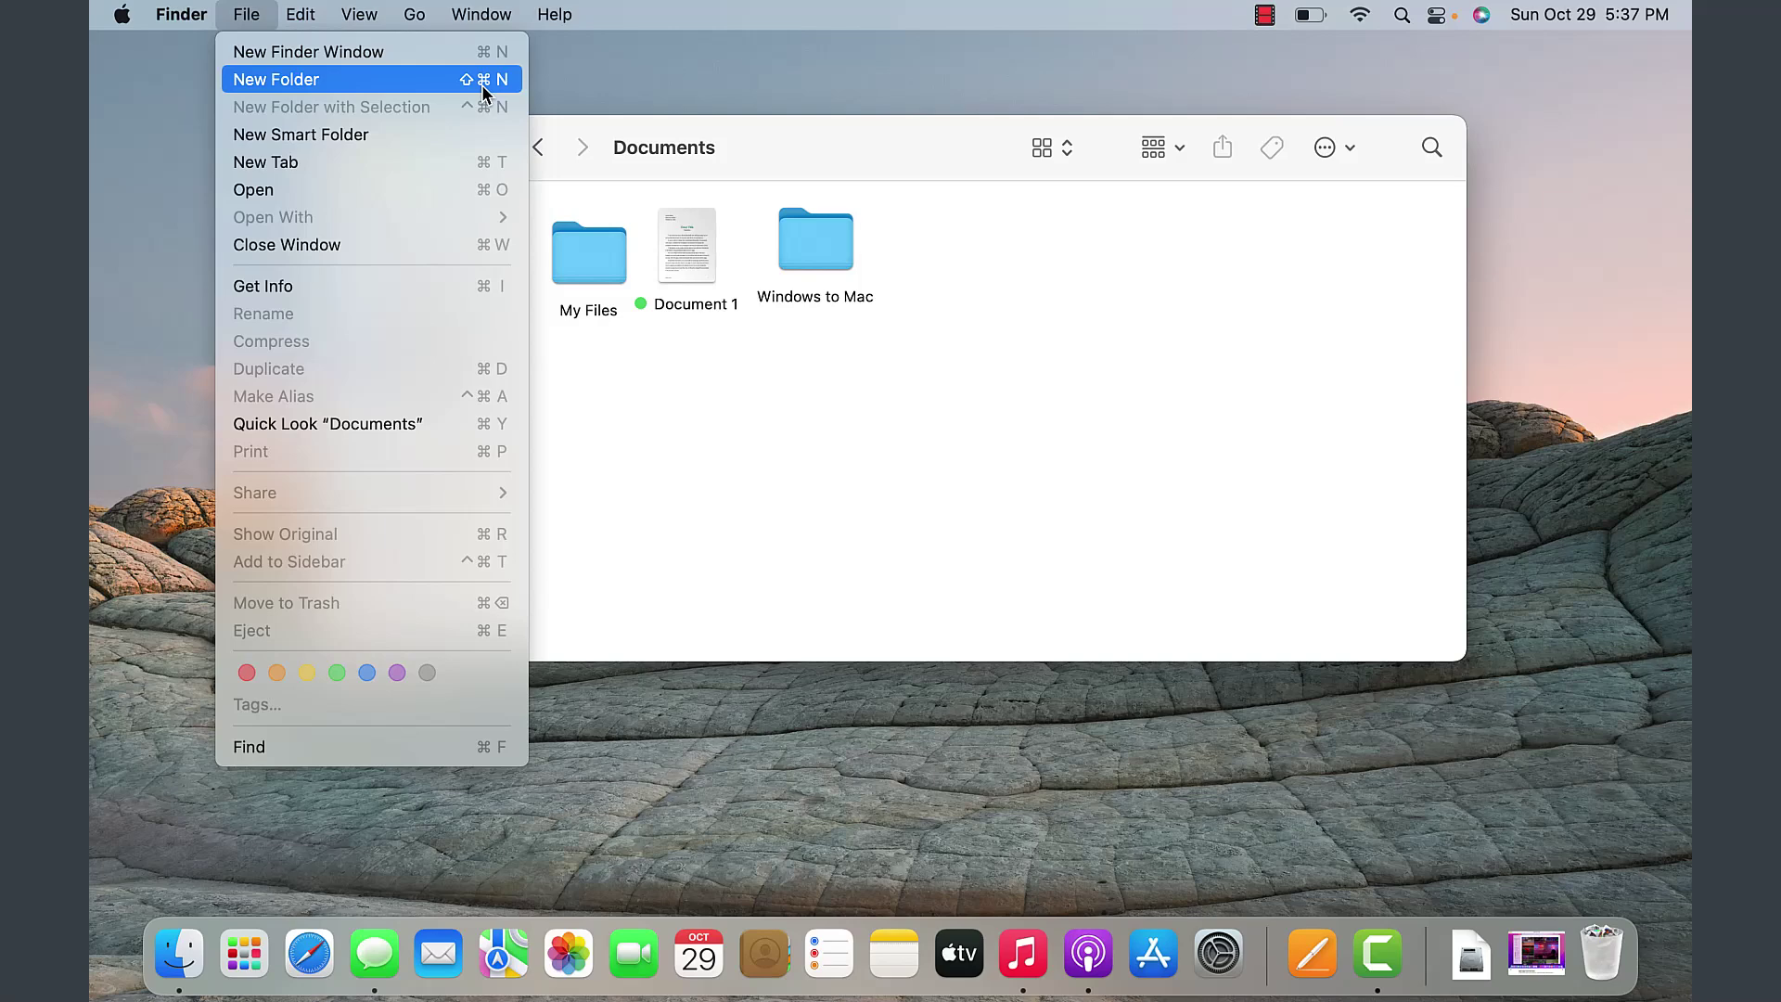
- Create a folder named 'My new folder' in Documents with File > New Folder
left_click(364, 81)
type("My new folder")
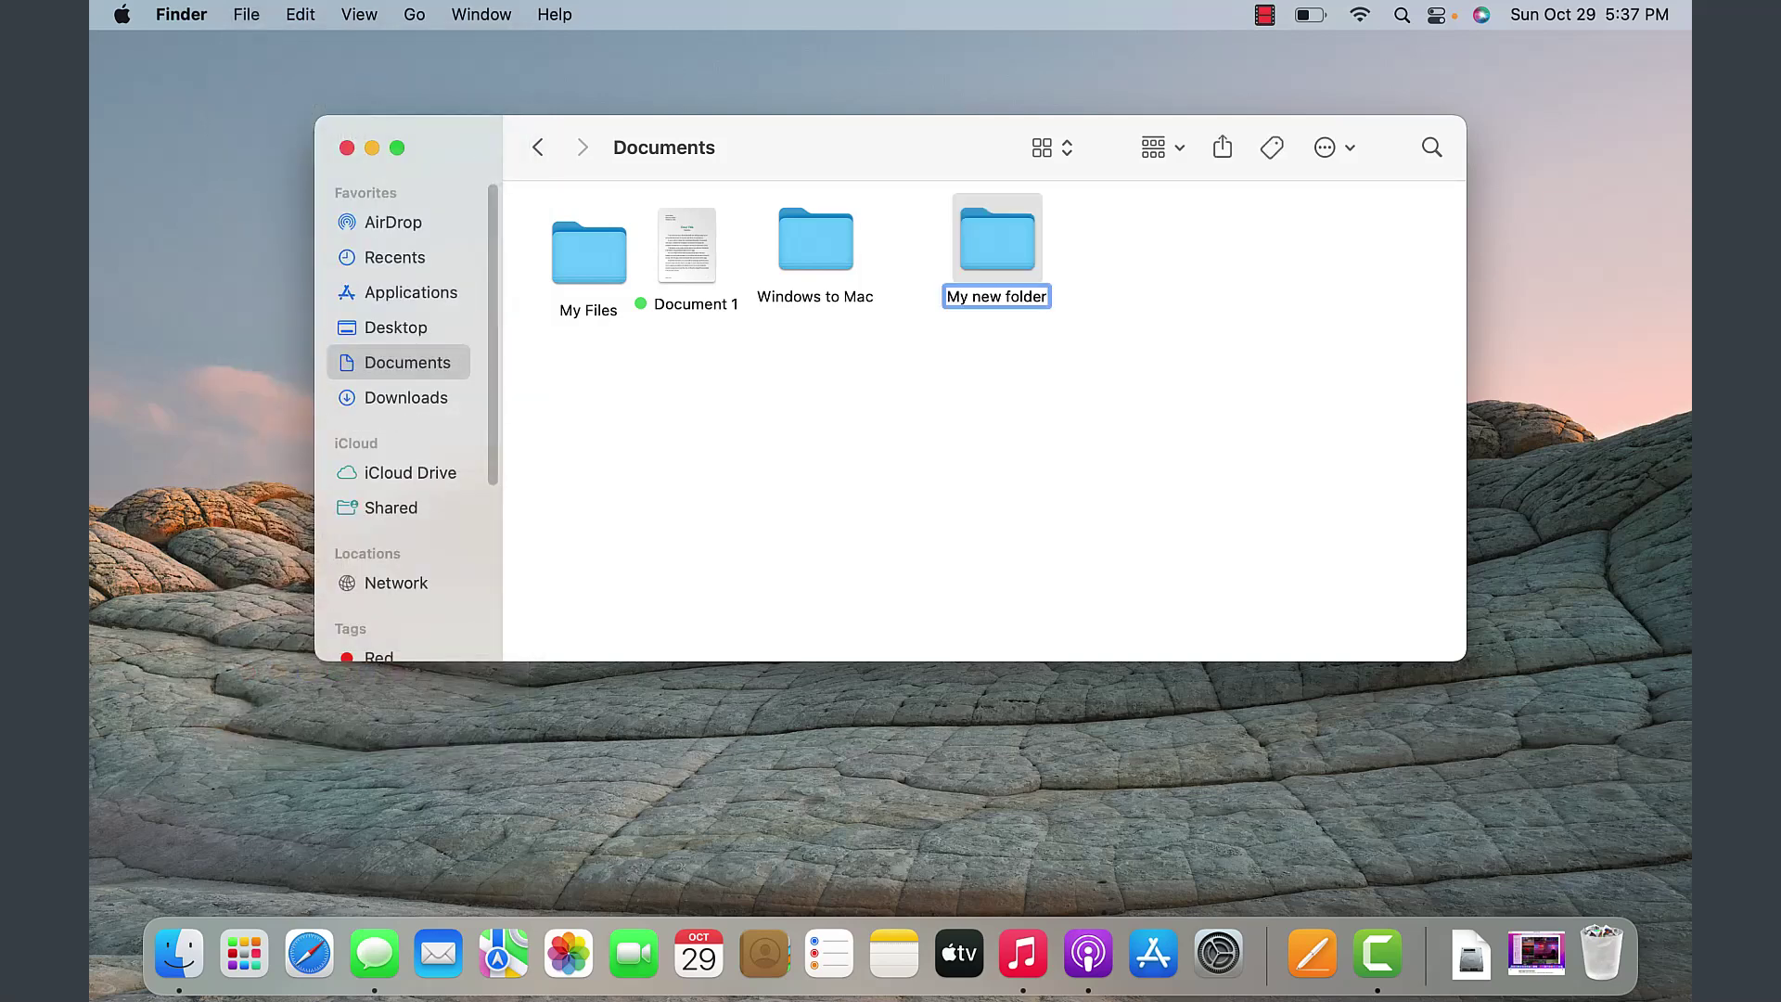
key("Return")
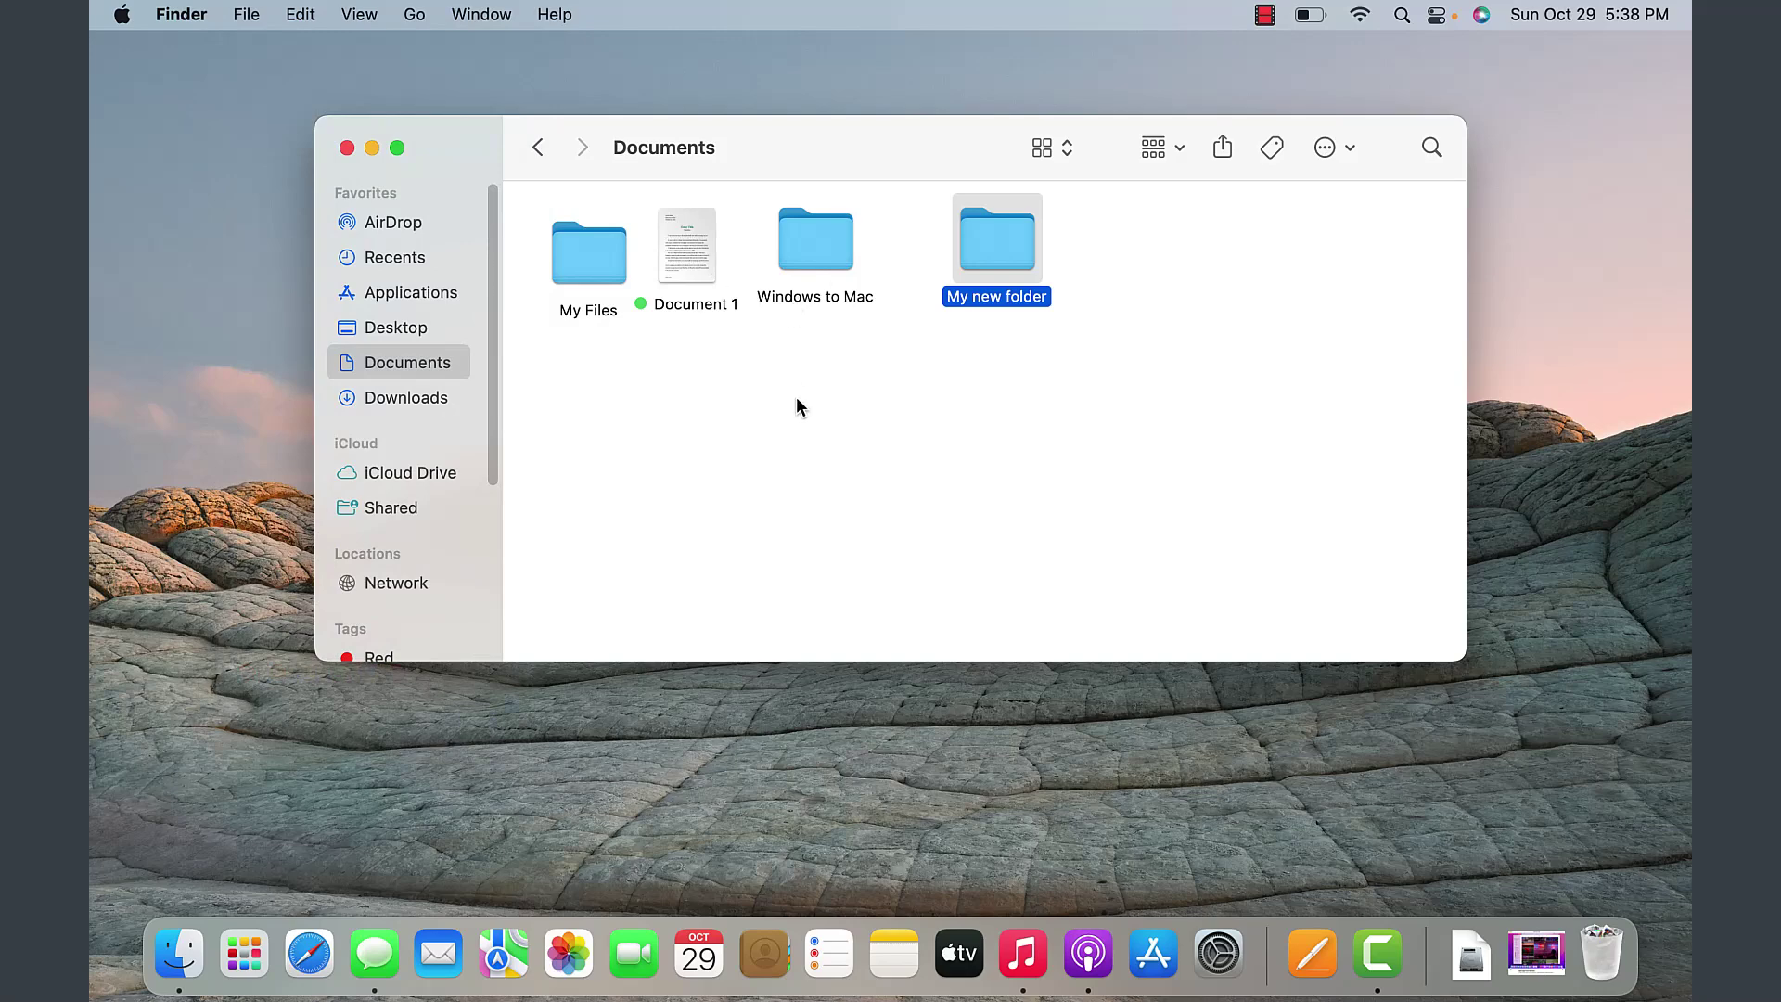
left_click(800, 388)
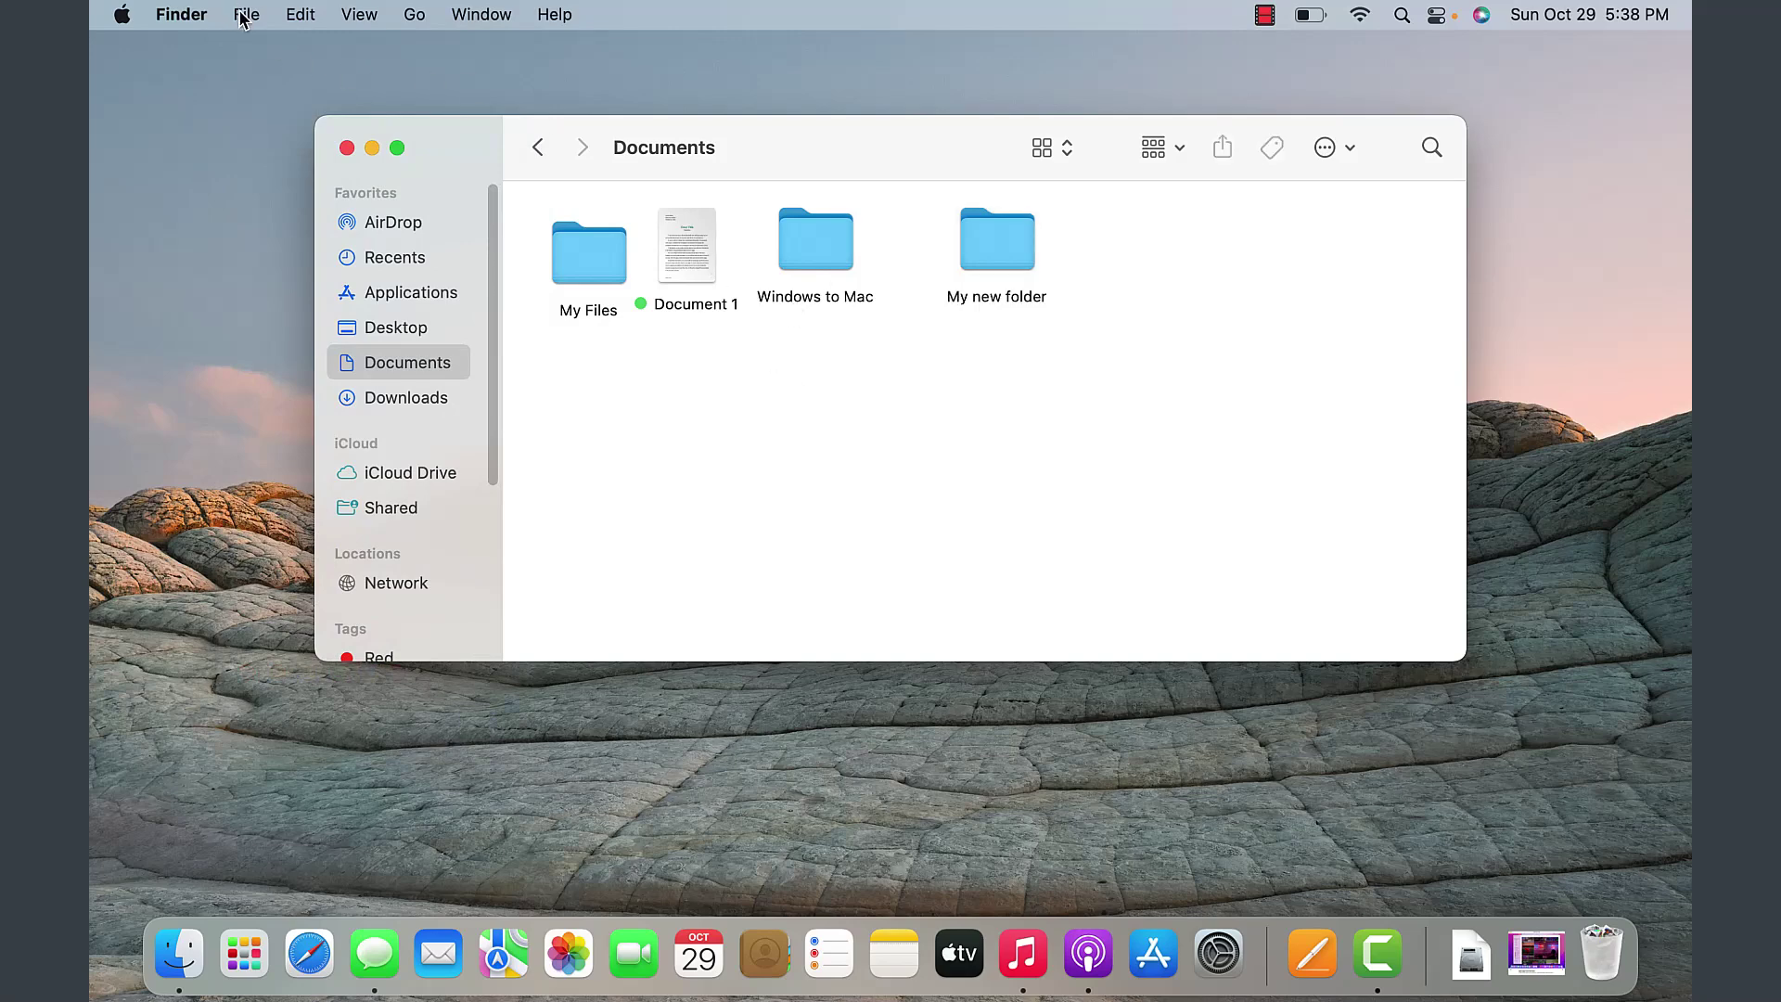
- Add a second folder named 'Another folder' from the right-click menu in empty space
right_click(817, 439)
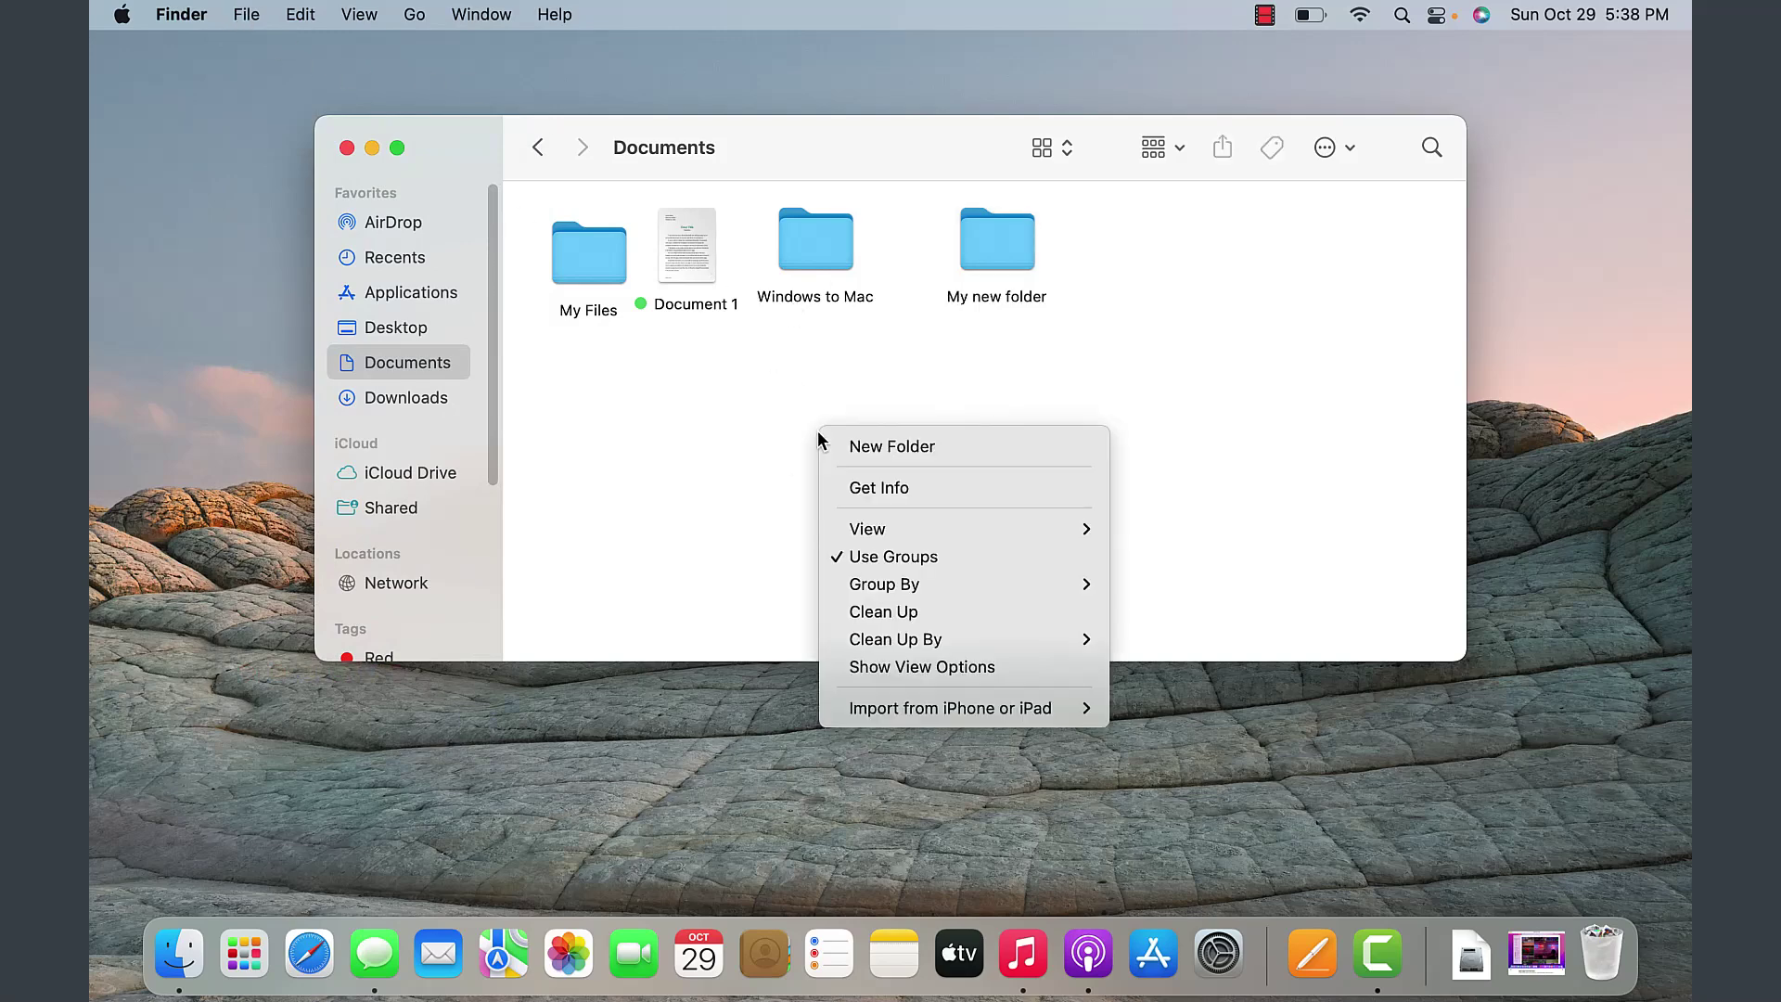
left_click(730, 452)
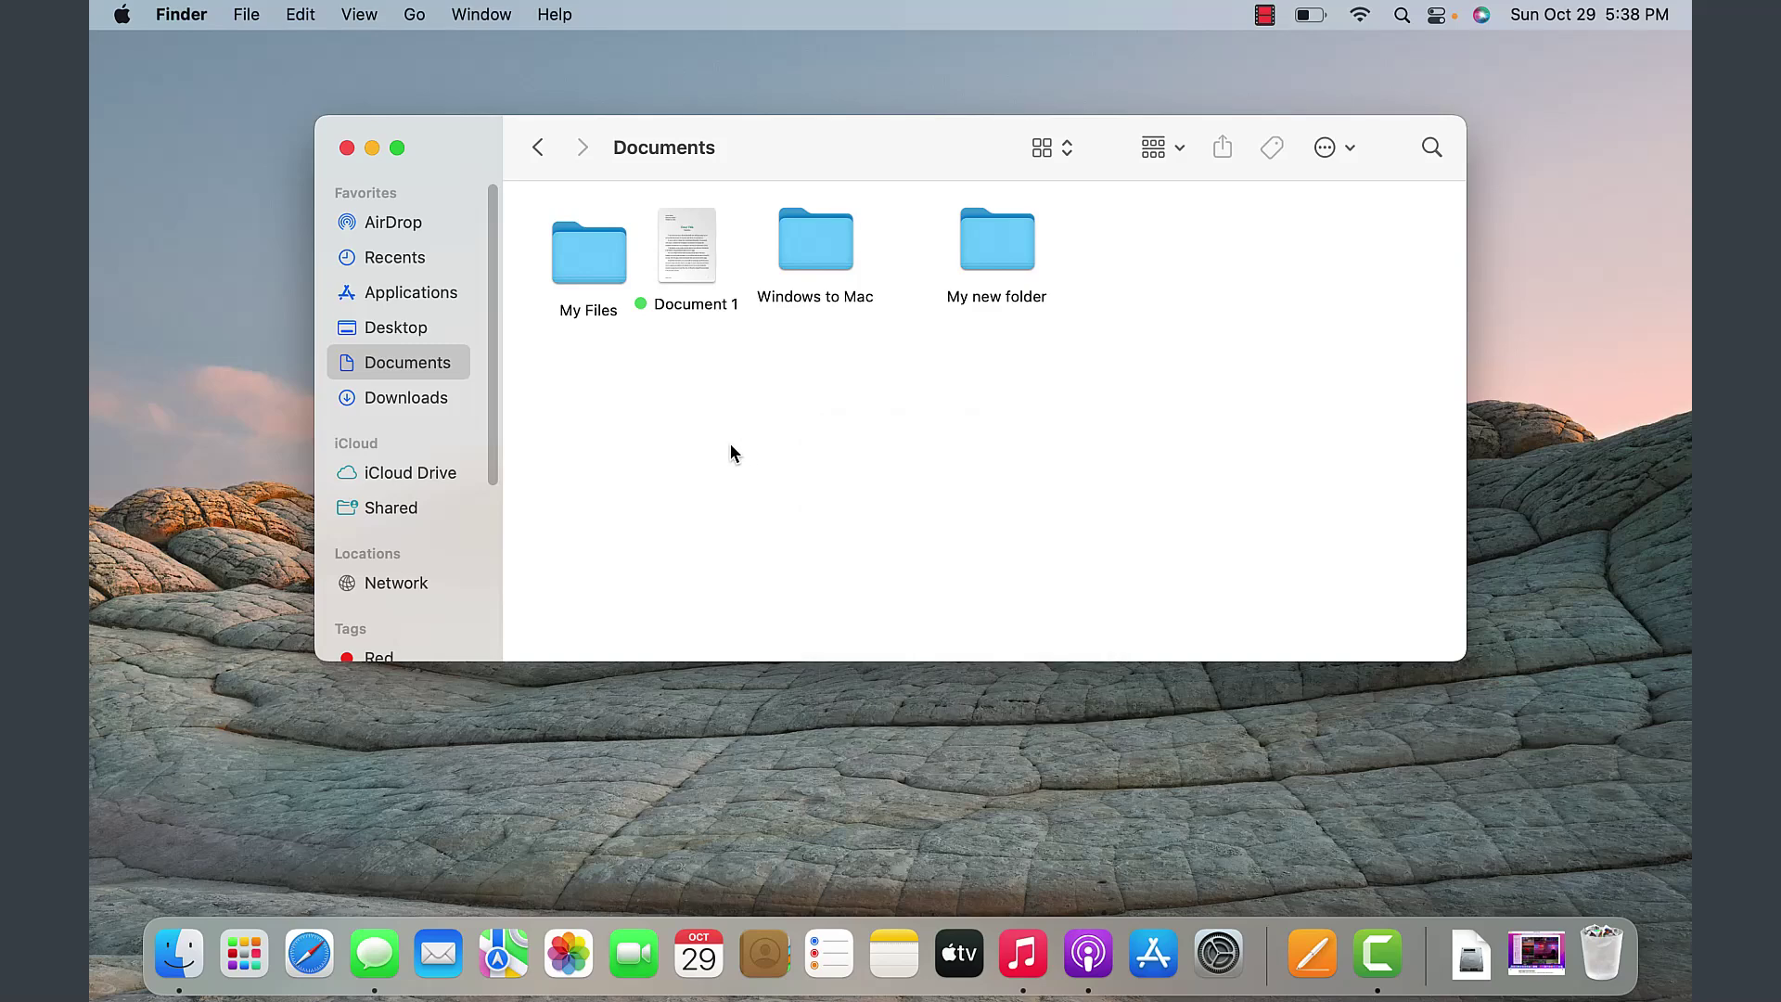
right_click(740, 438)
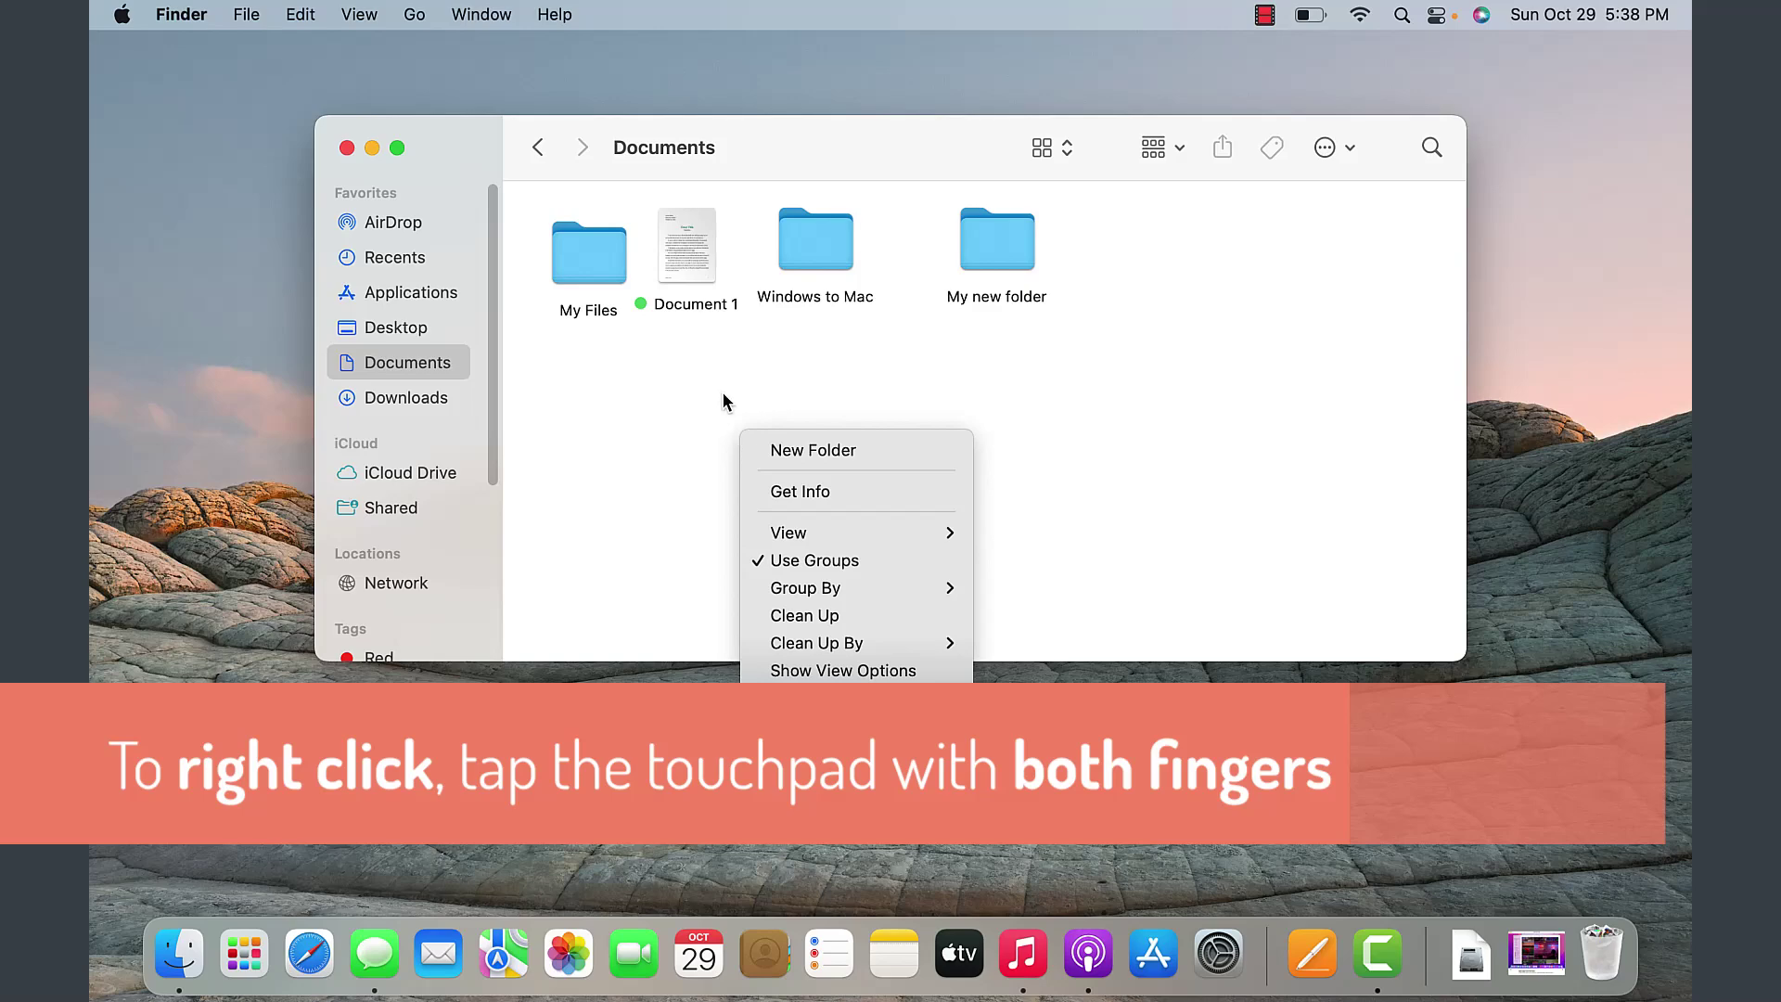
left_click(722, 391)
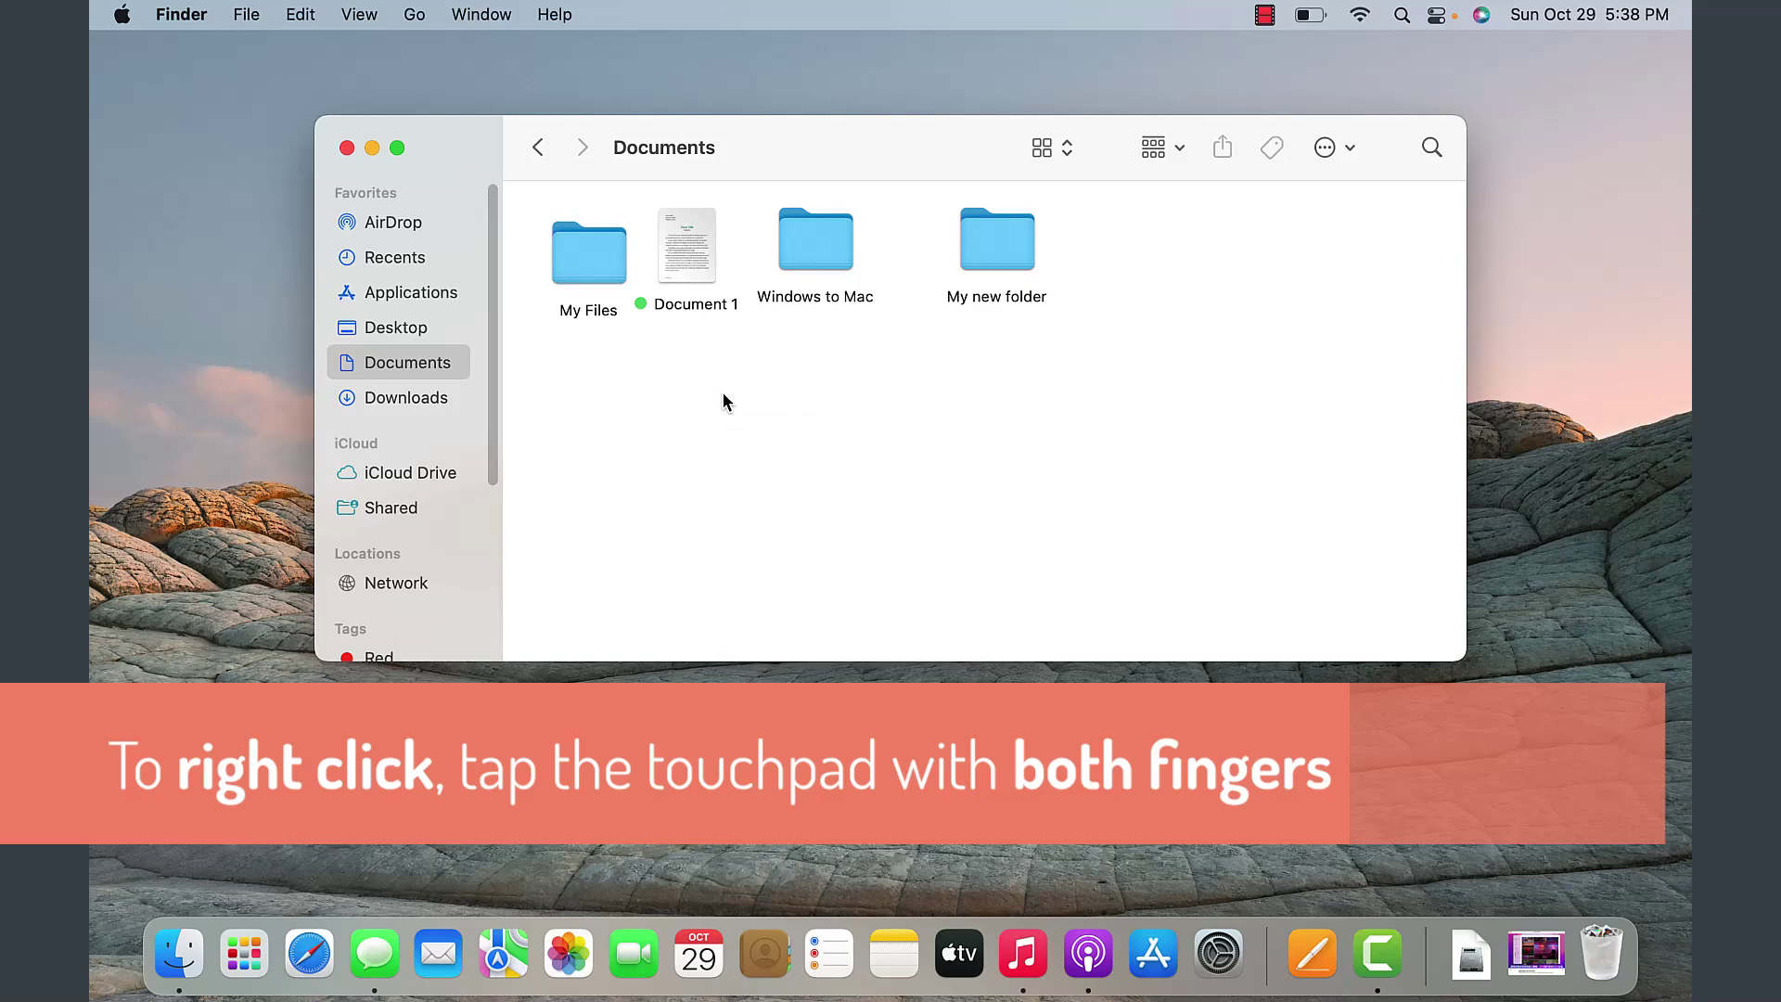
right_click(723, 392)
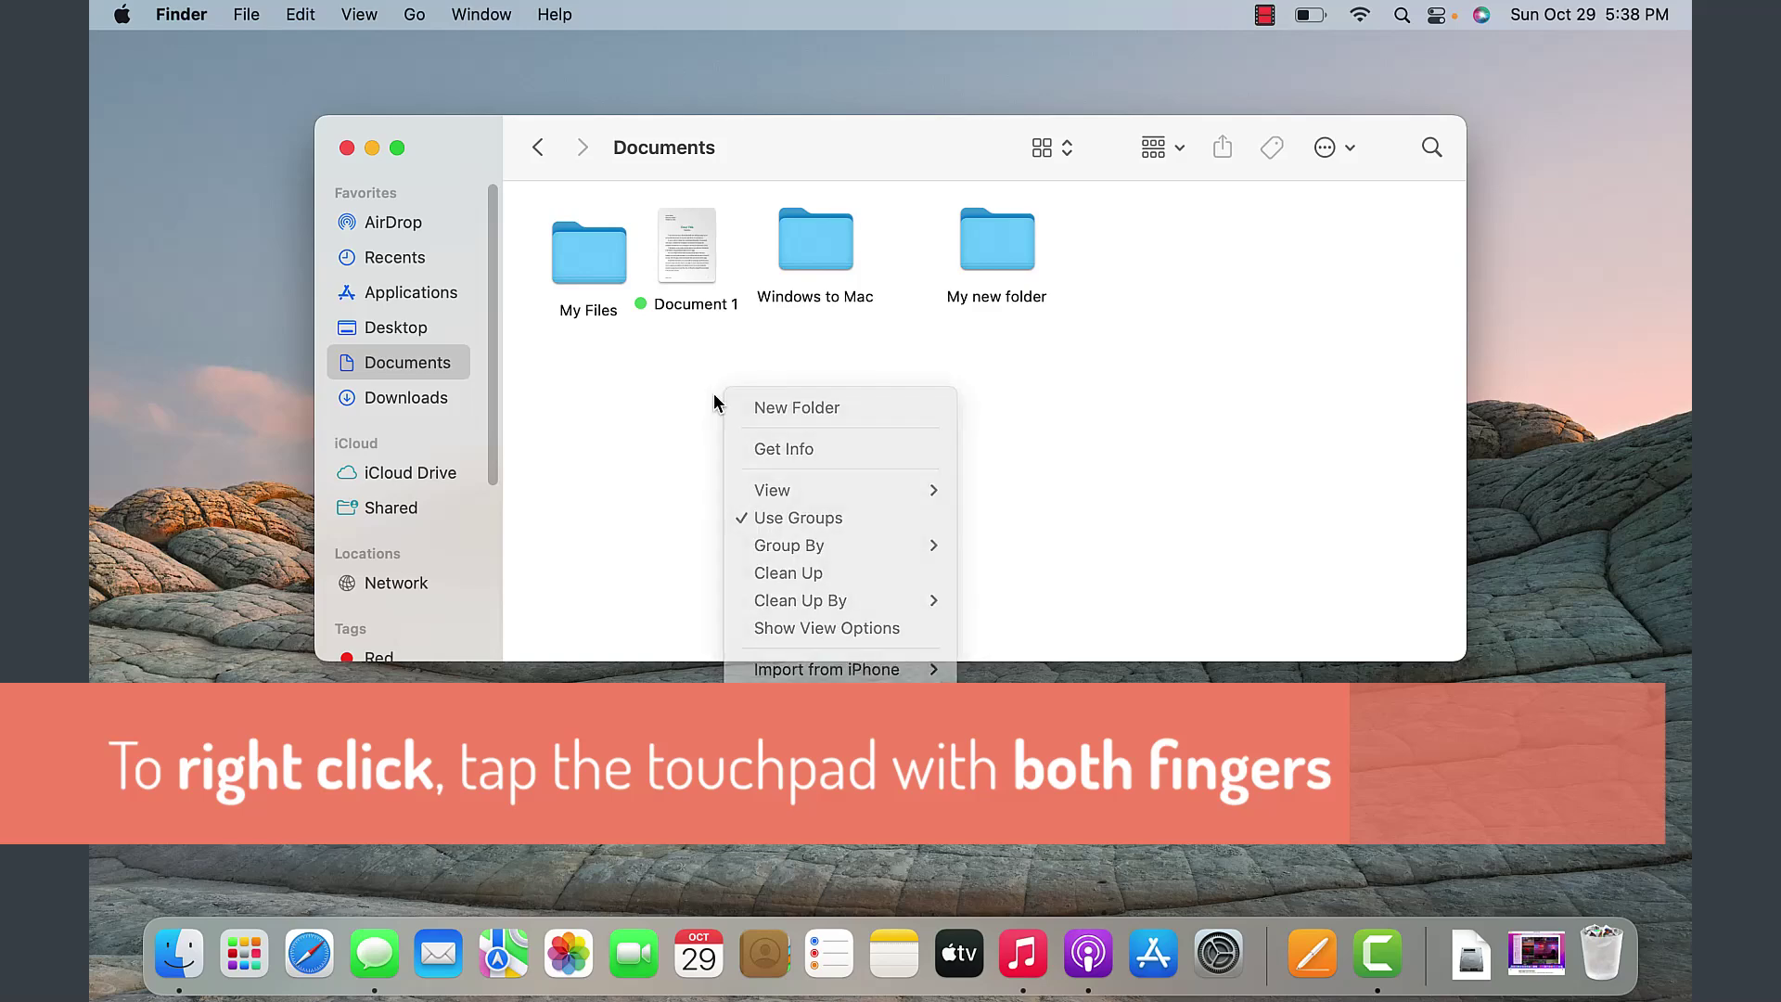
left_click(715, 393)
right_click(714, 392)
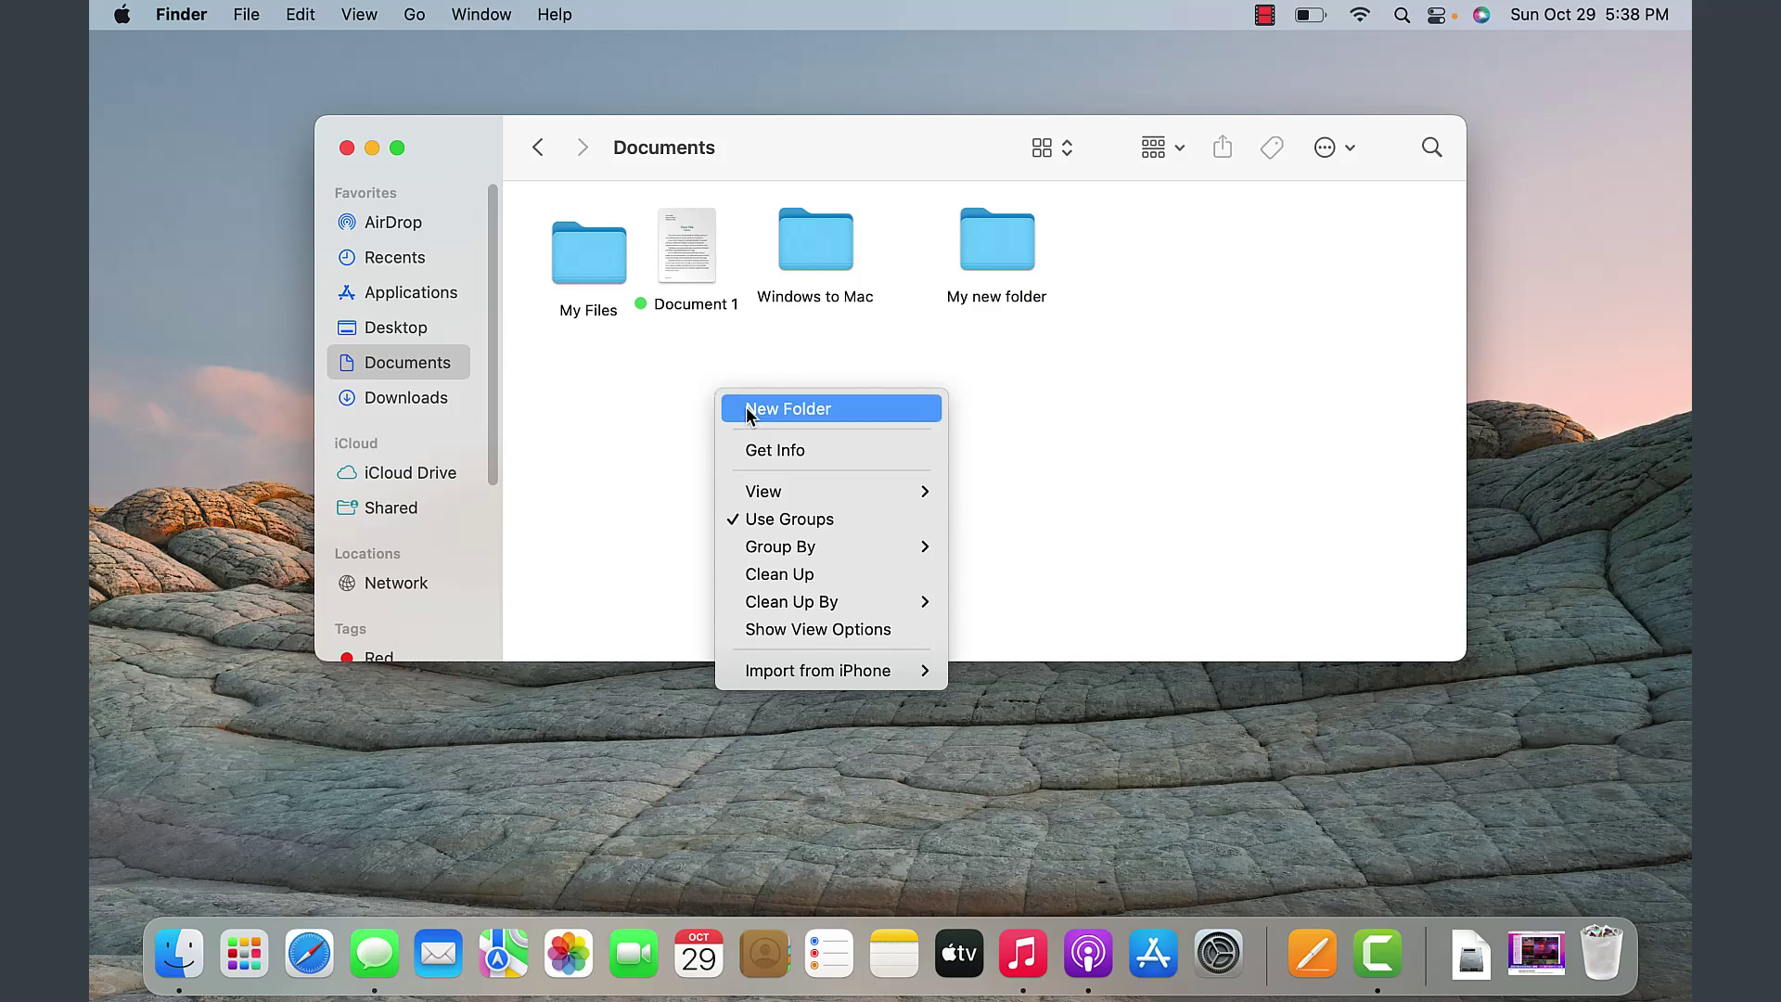
left_click(750, 409)
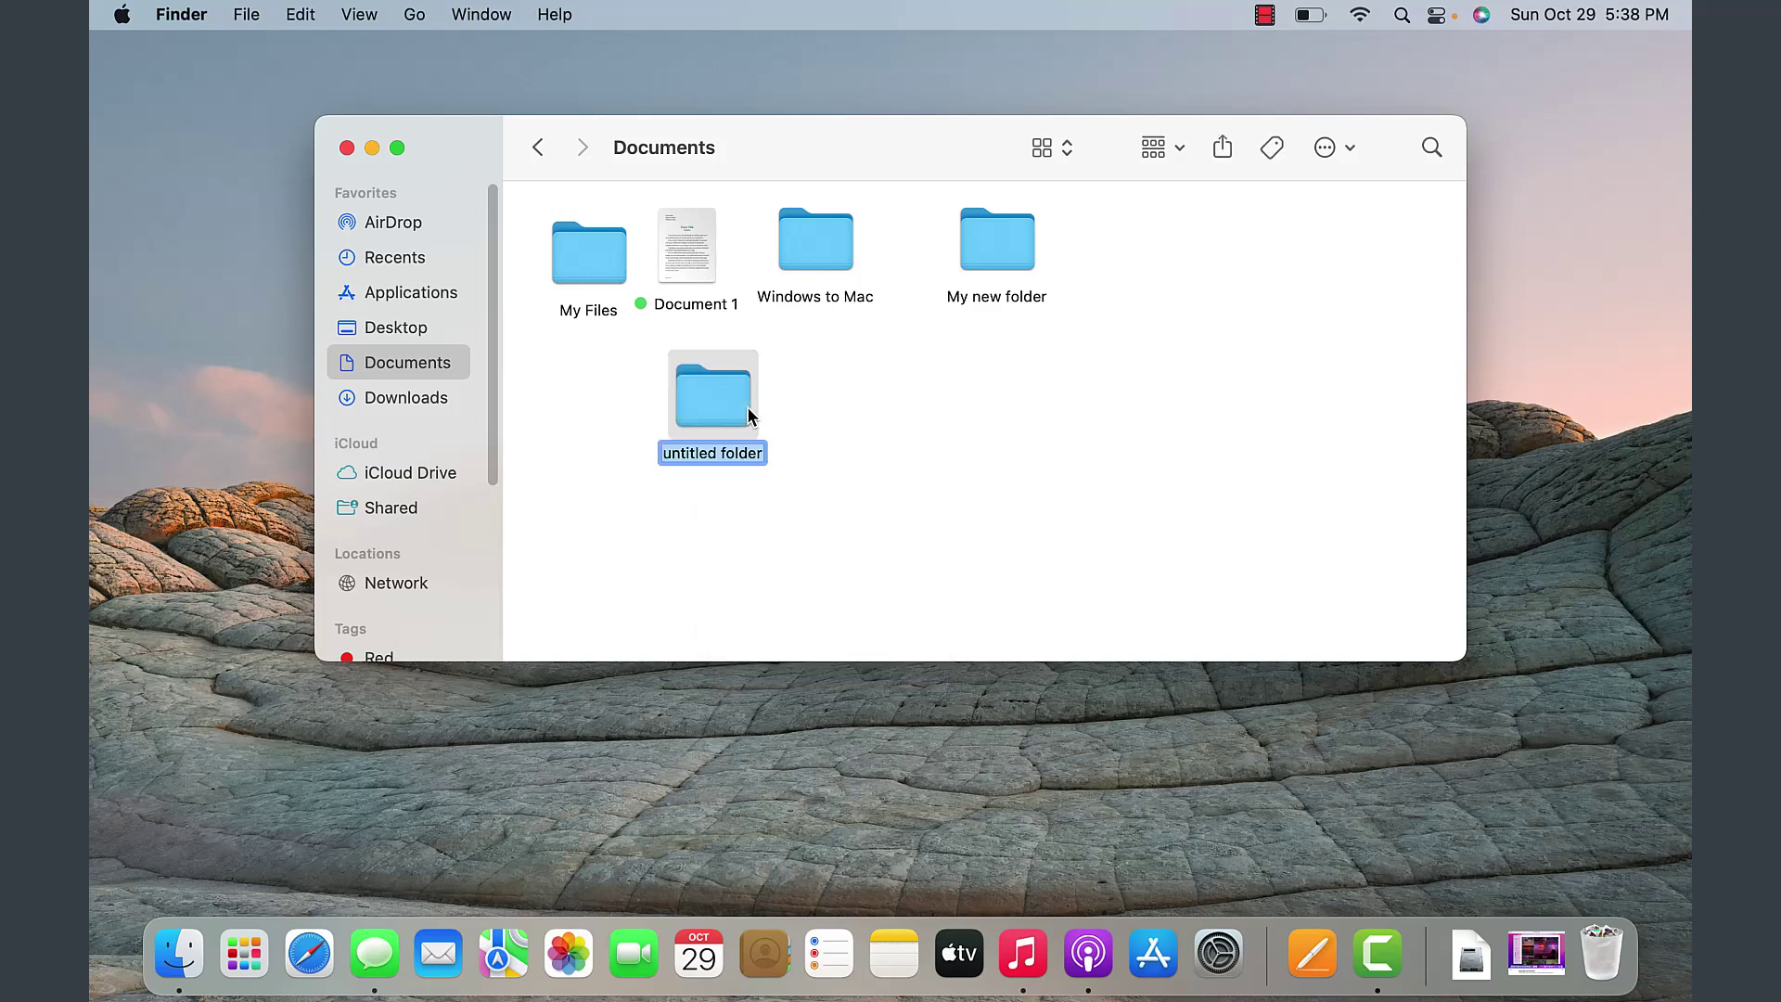
type("Another folder")
left_click(933, 412)
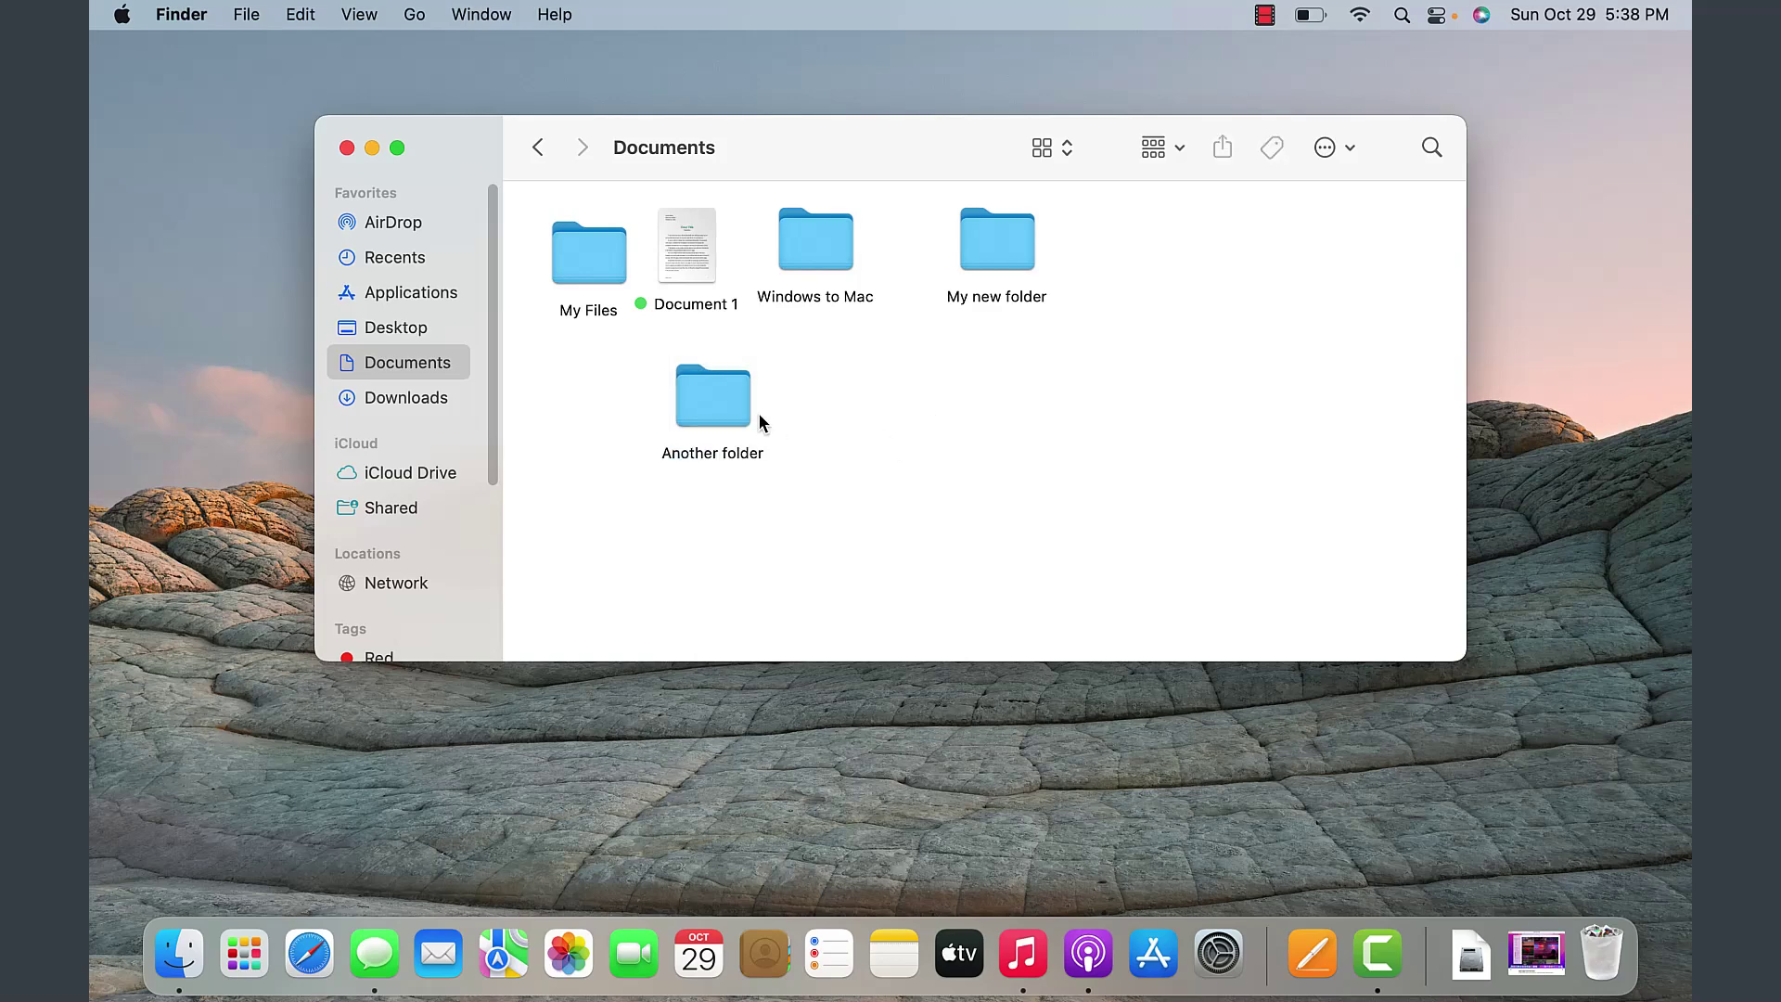
left_click(1043, 149)
- Switch Documents to list view and drag Document 1 into My new folder
left_click(1056, 185)
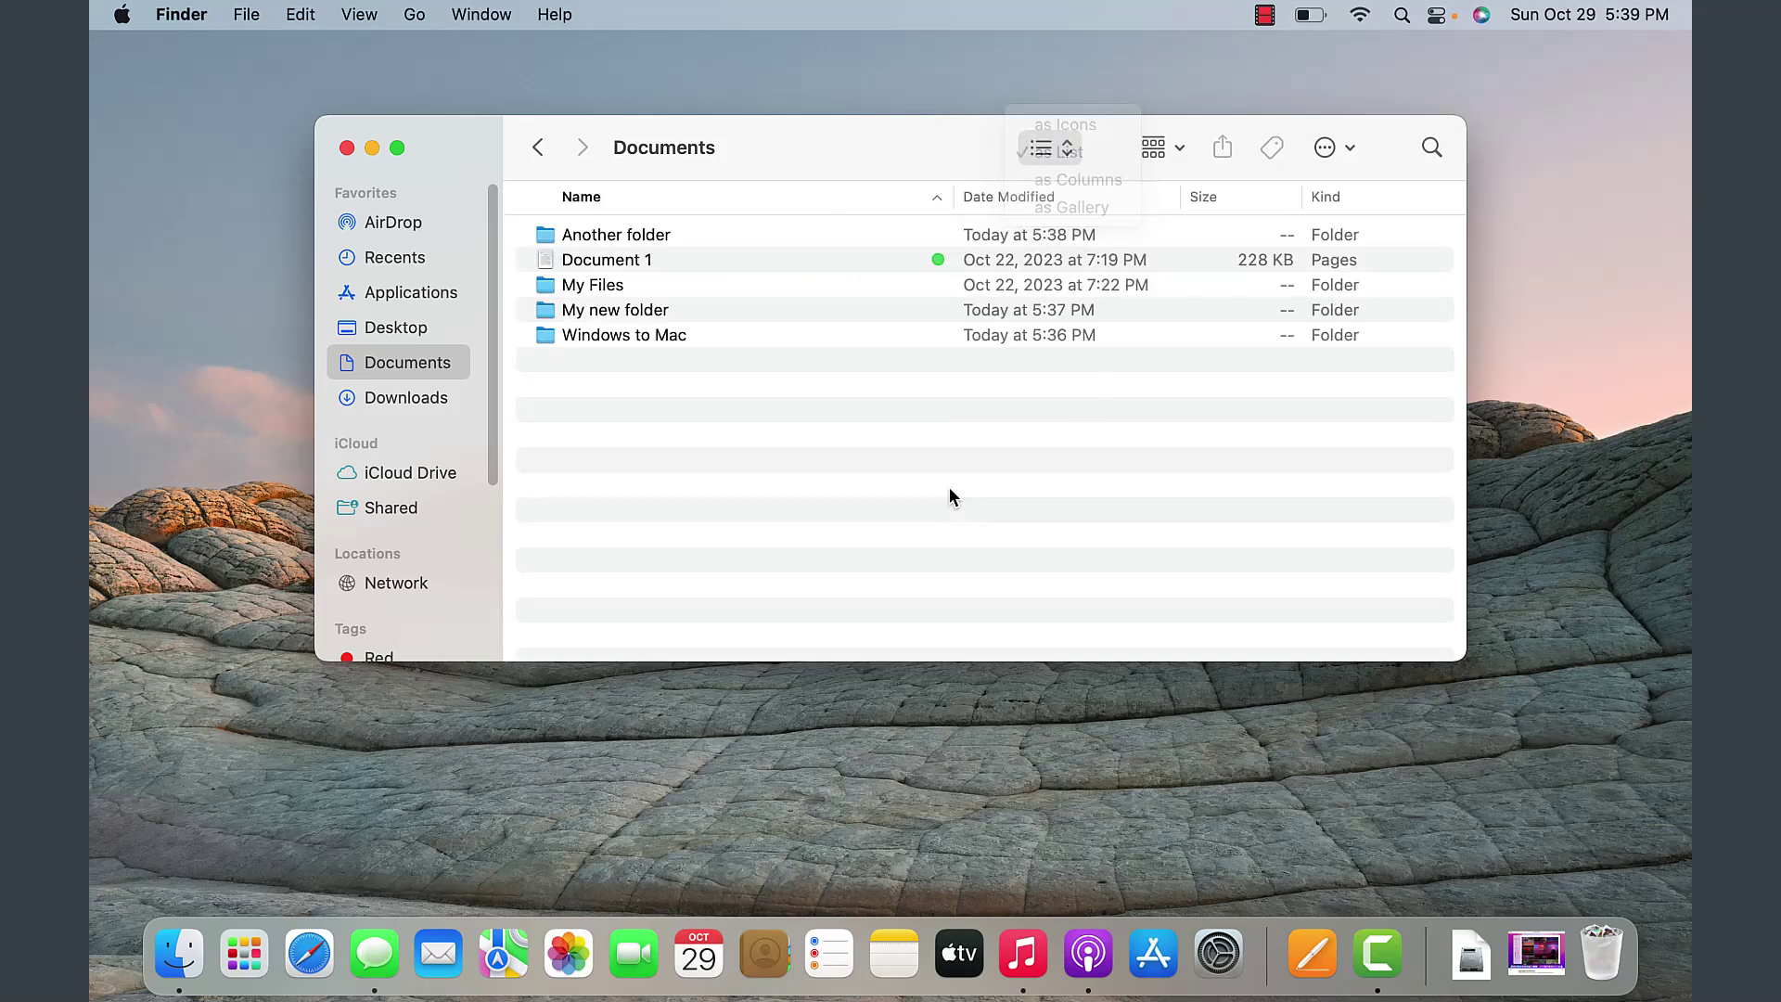
left_click(603, 262)
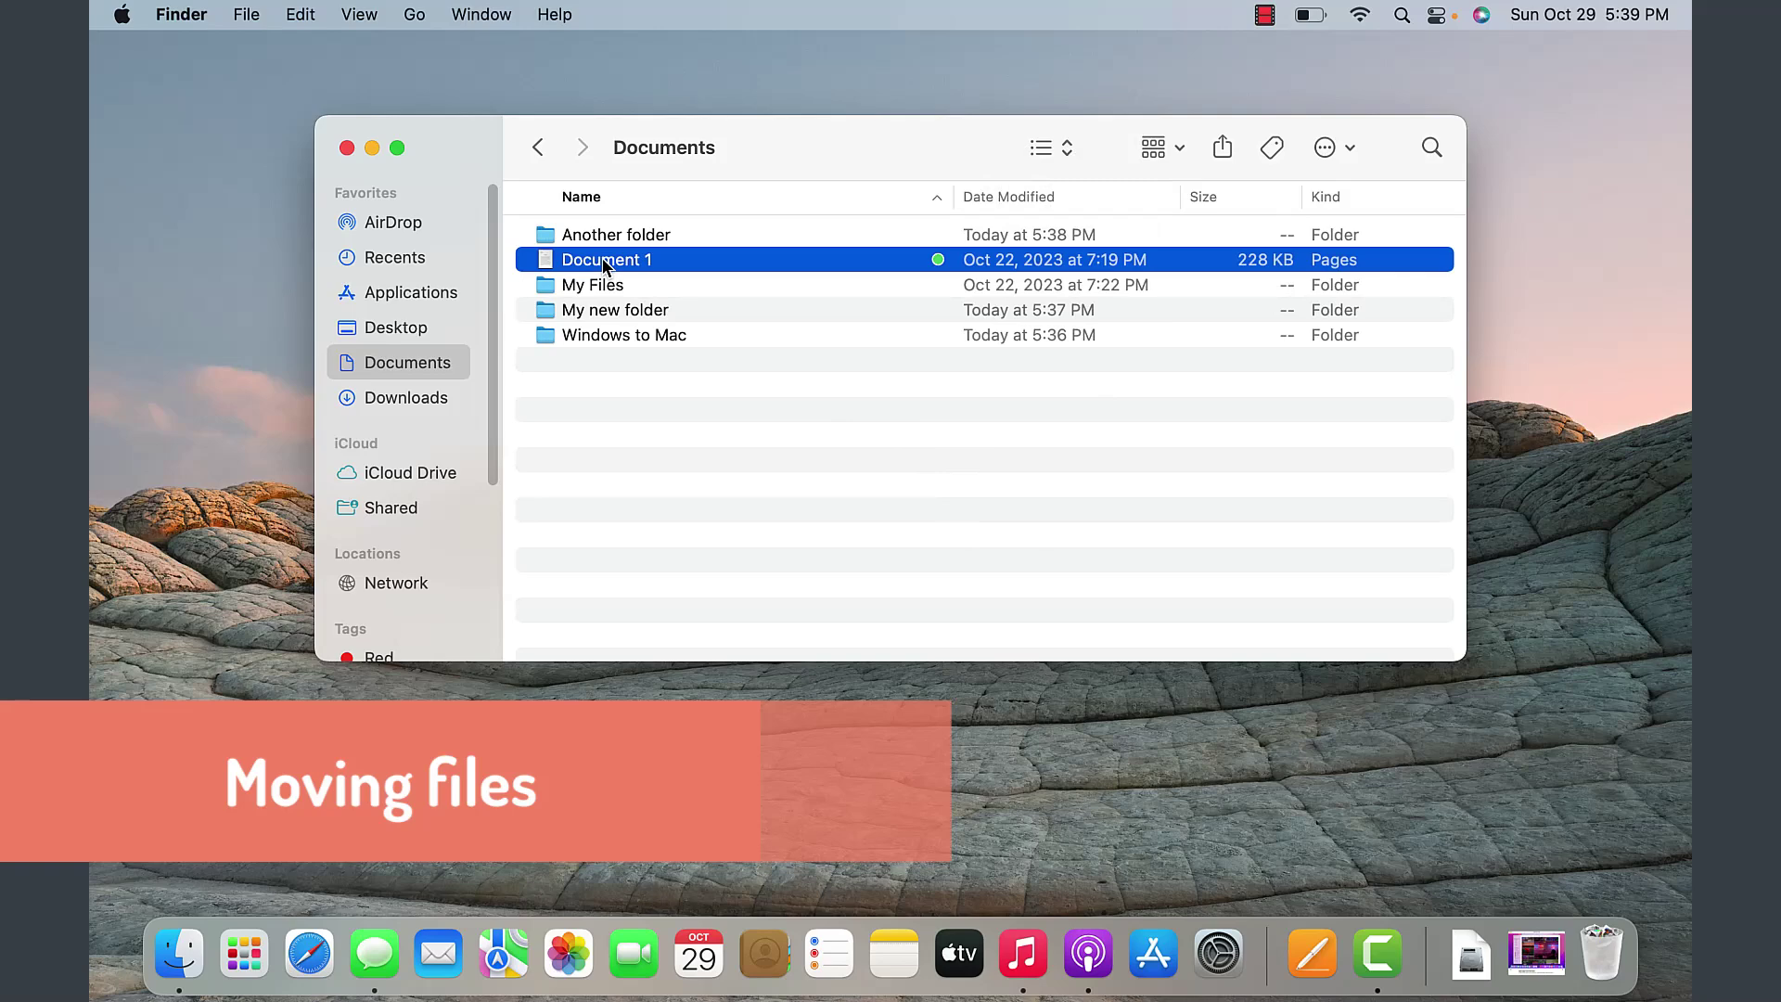
left_click_drag(603, 264, 615, 295)
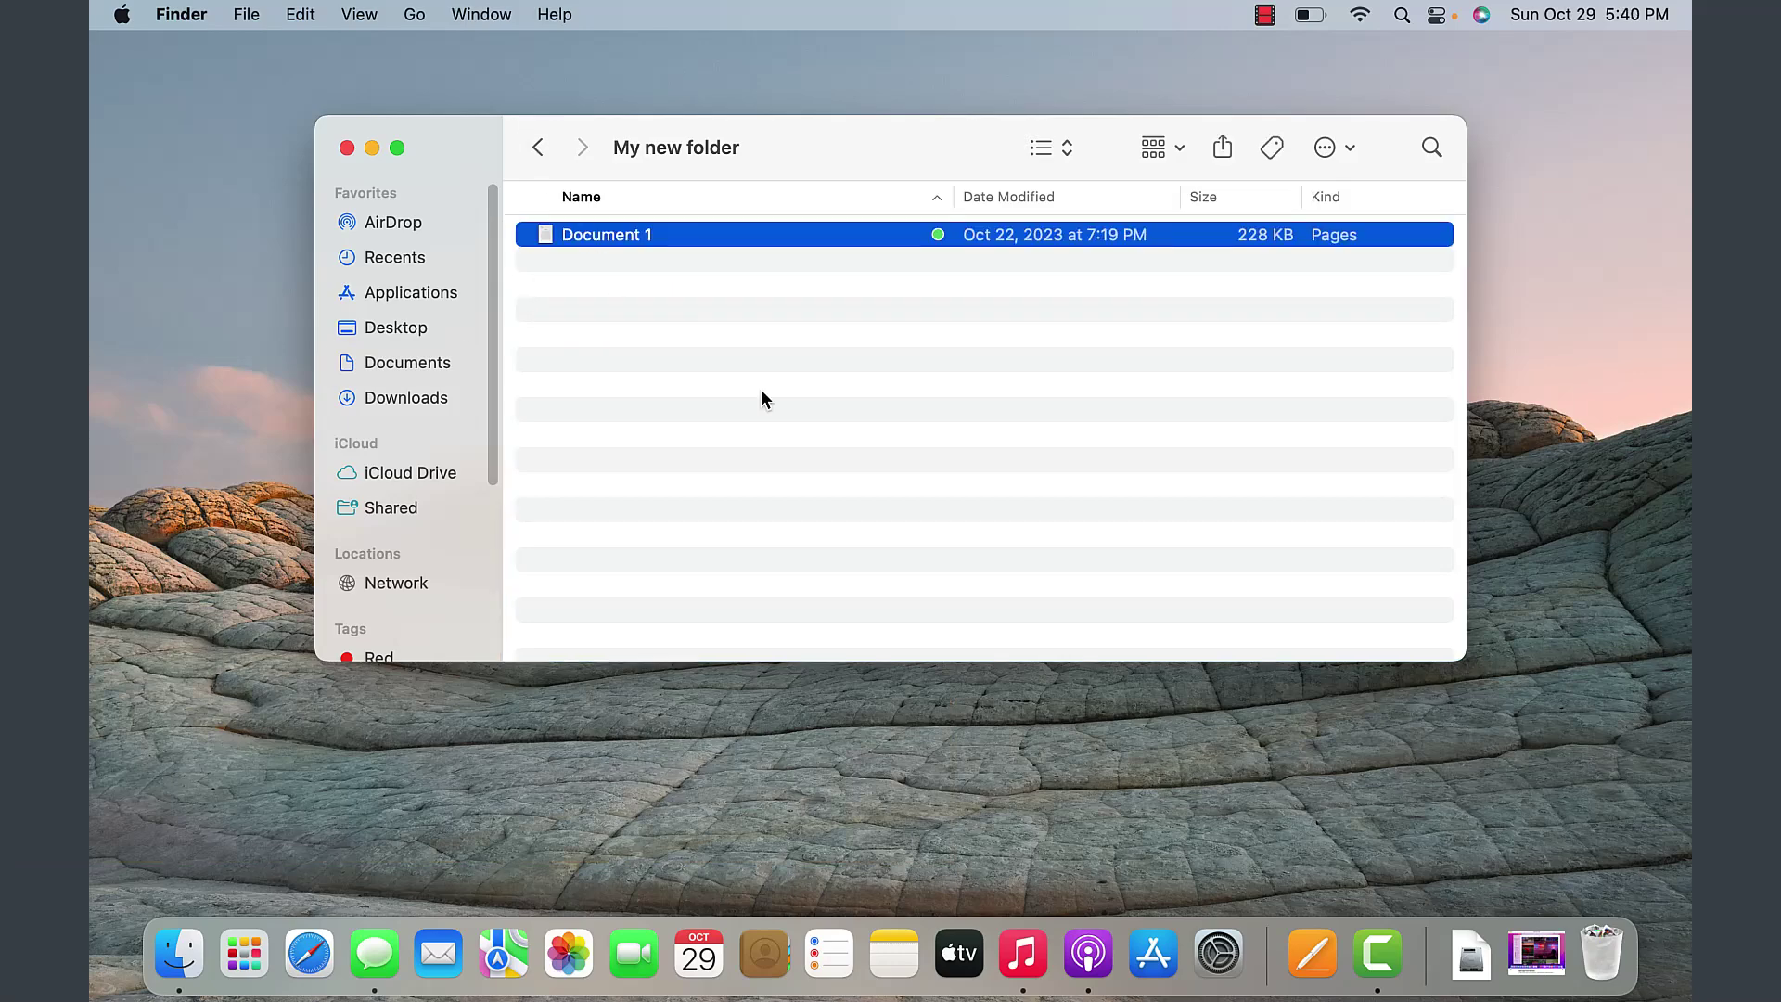
- Undo the move of Document 1 and return to Documents with it selected
left_click(252, 17)
mouse_move(300, 13)
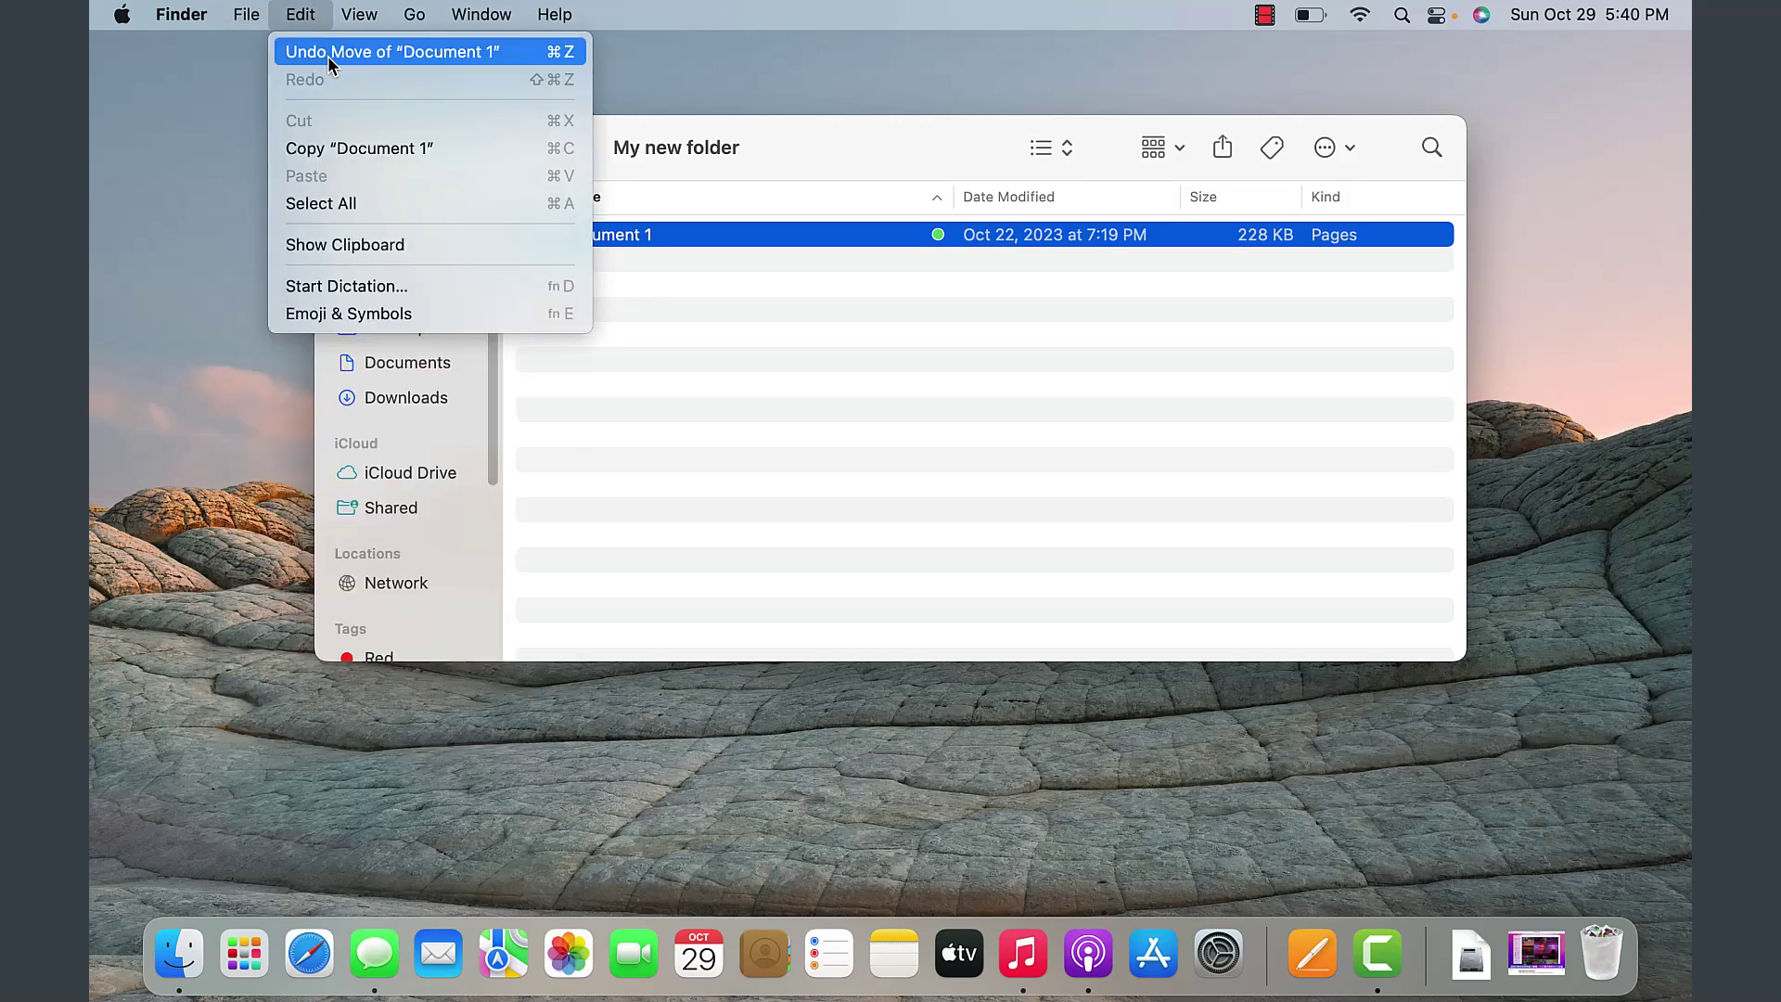
left_click(569, 56)
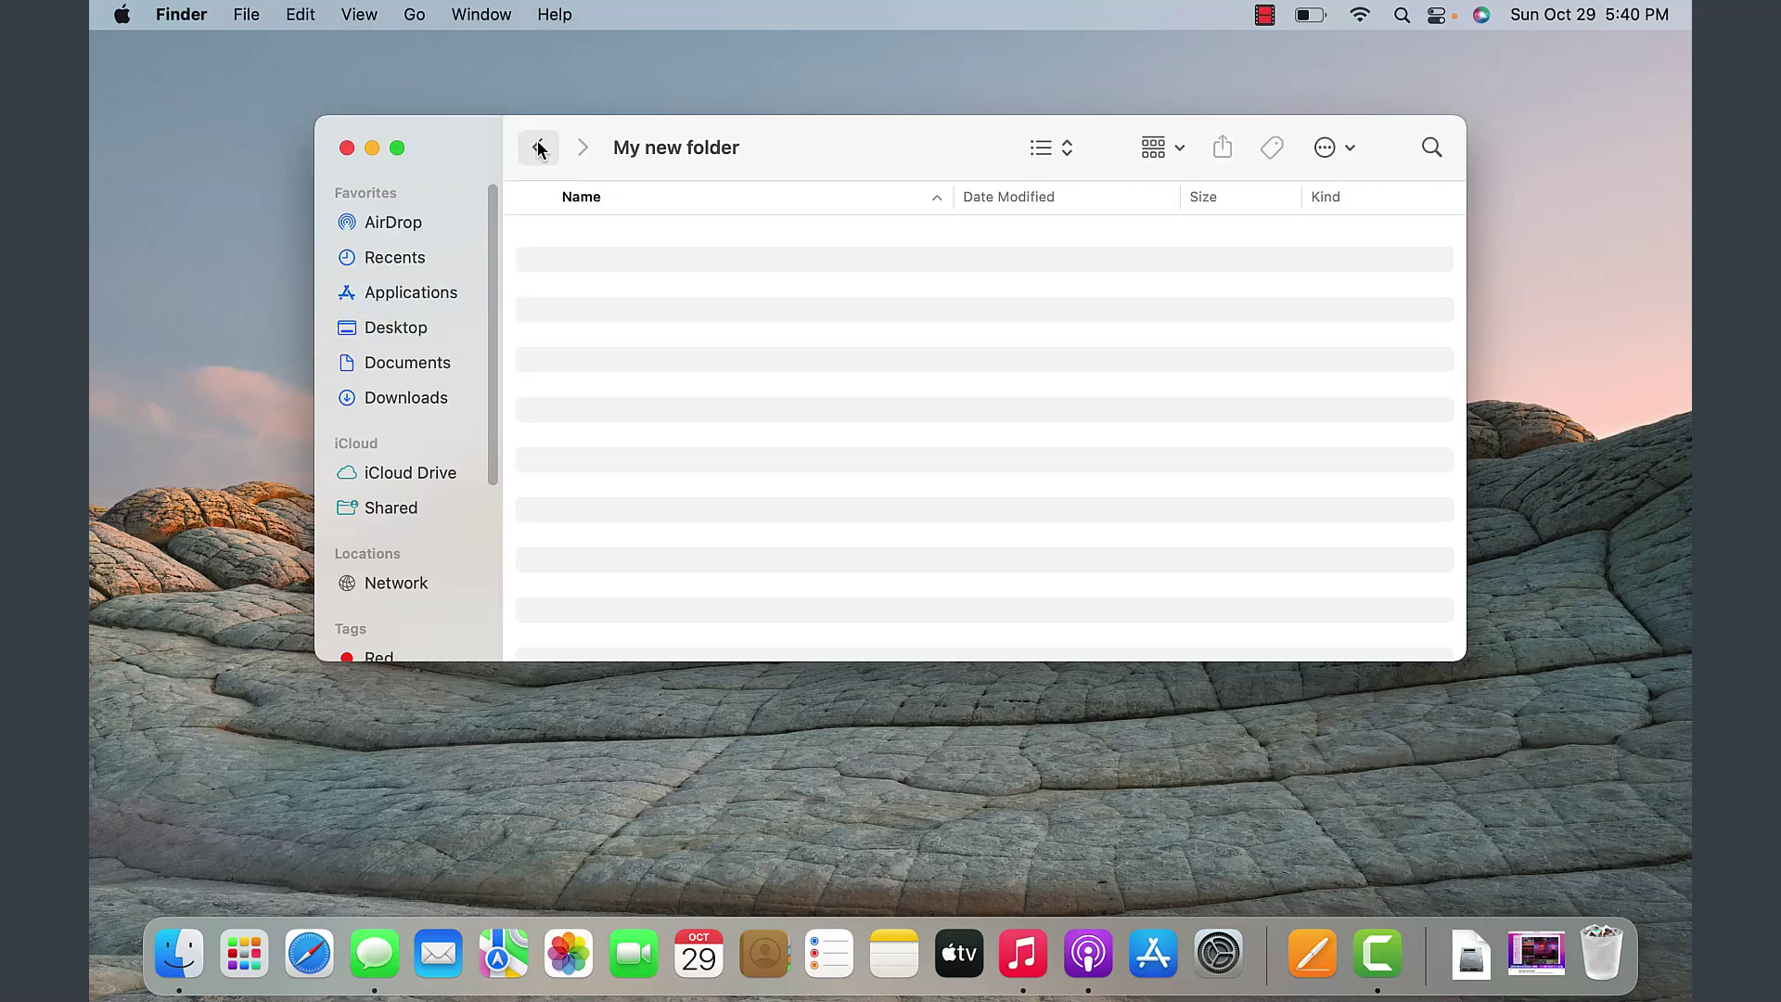
left_click(537, 148)
left_click(599, 264)
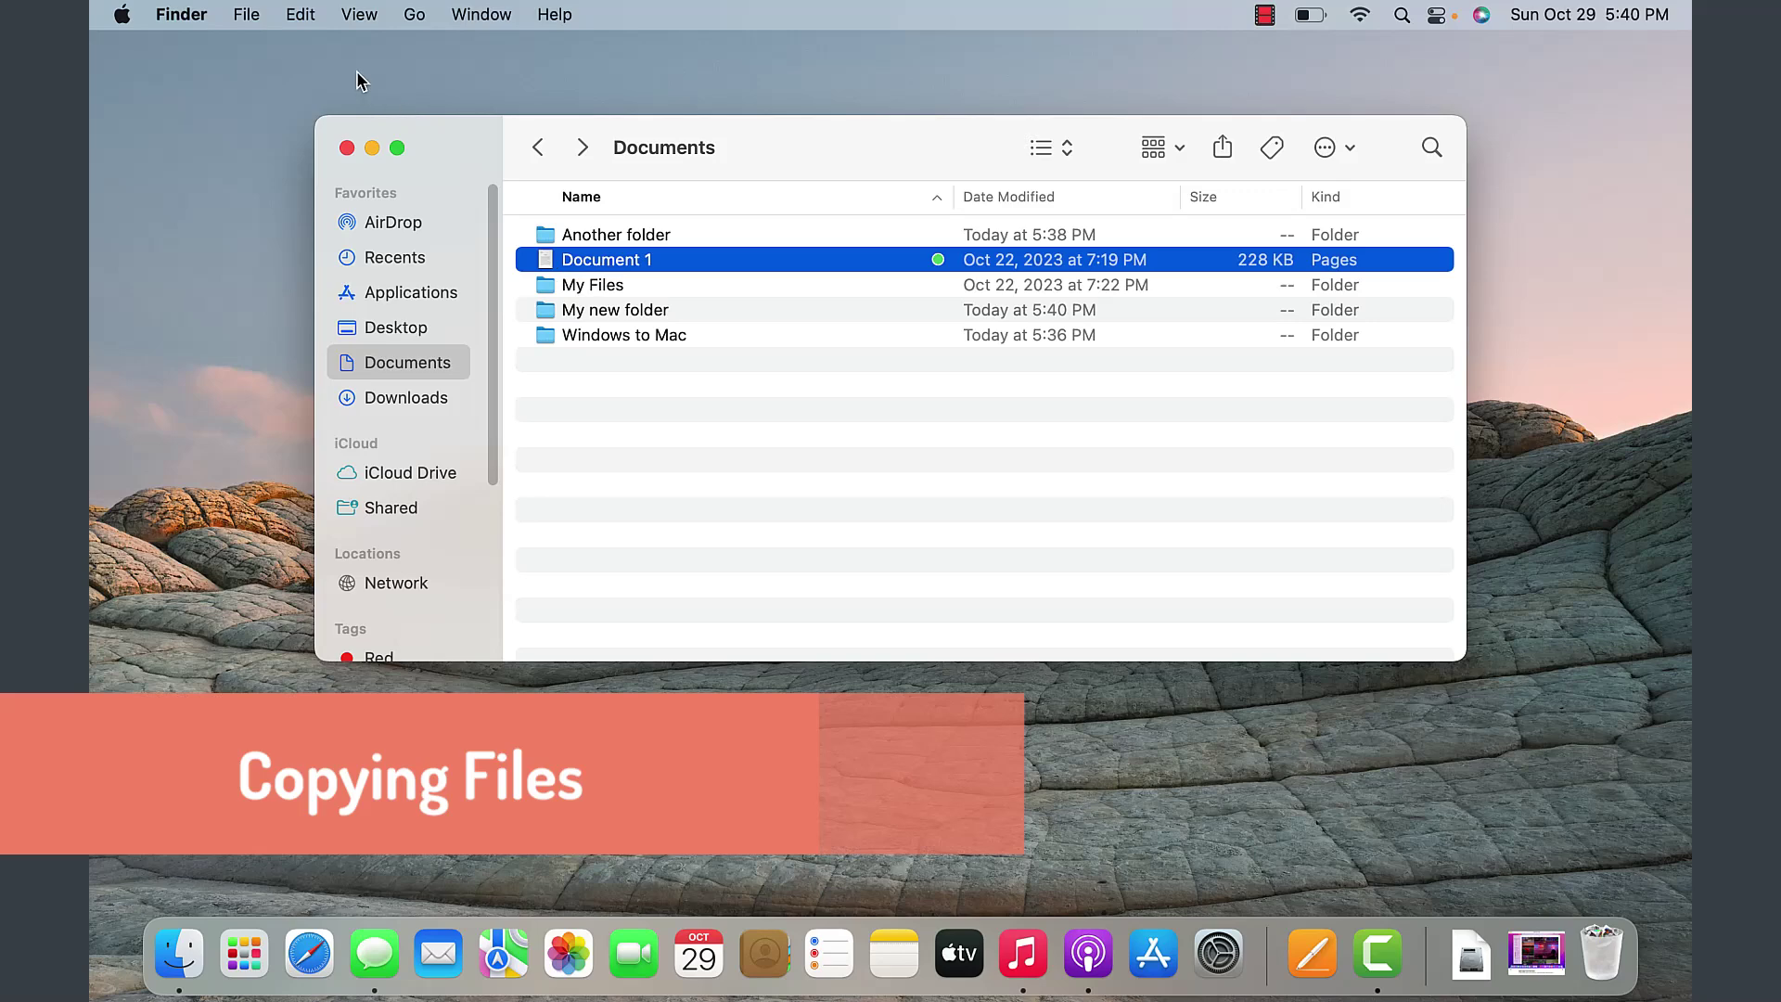
- Copy Document 1 with Edit > Copy and paste it into My new folder with Cmd+V
left_click(301, 16)
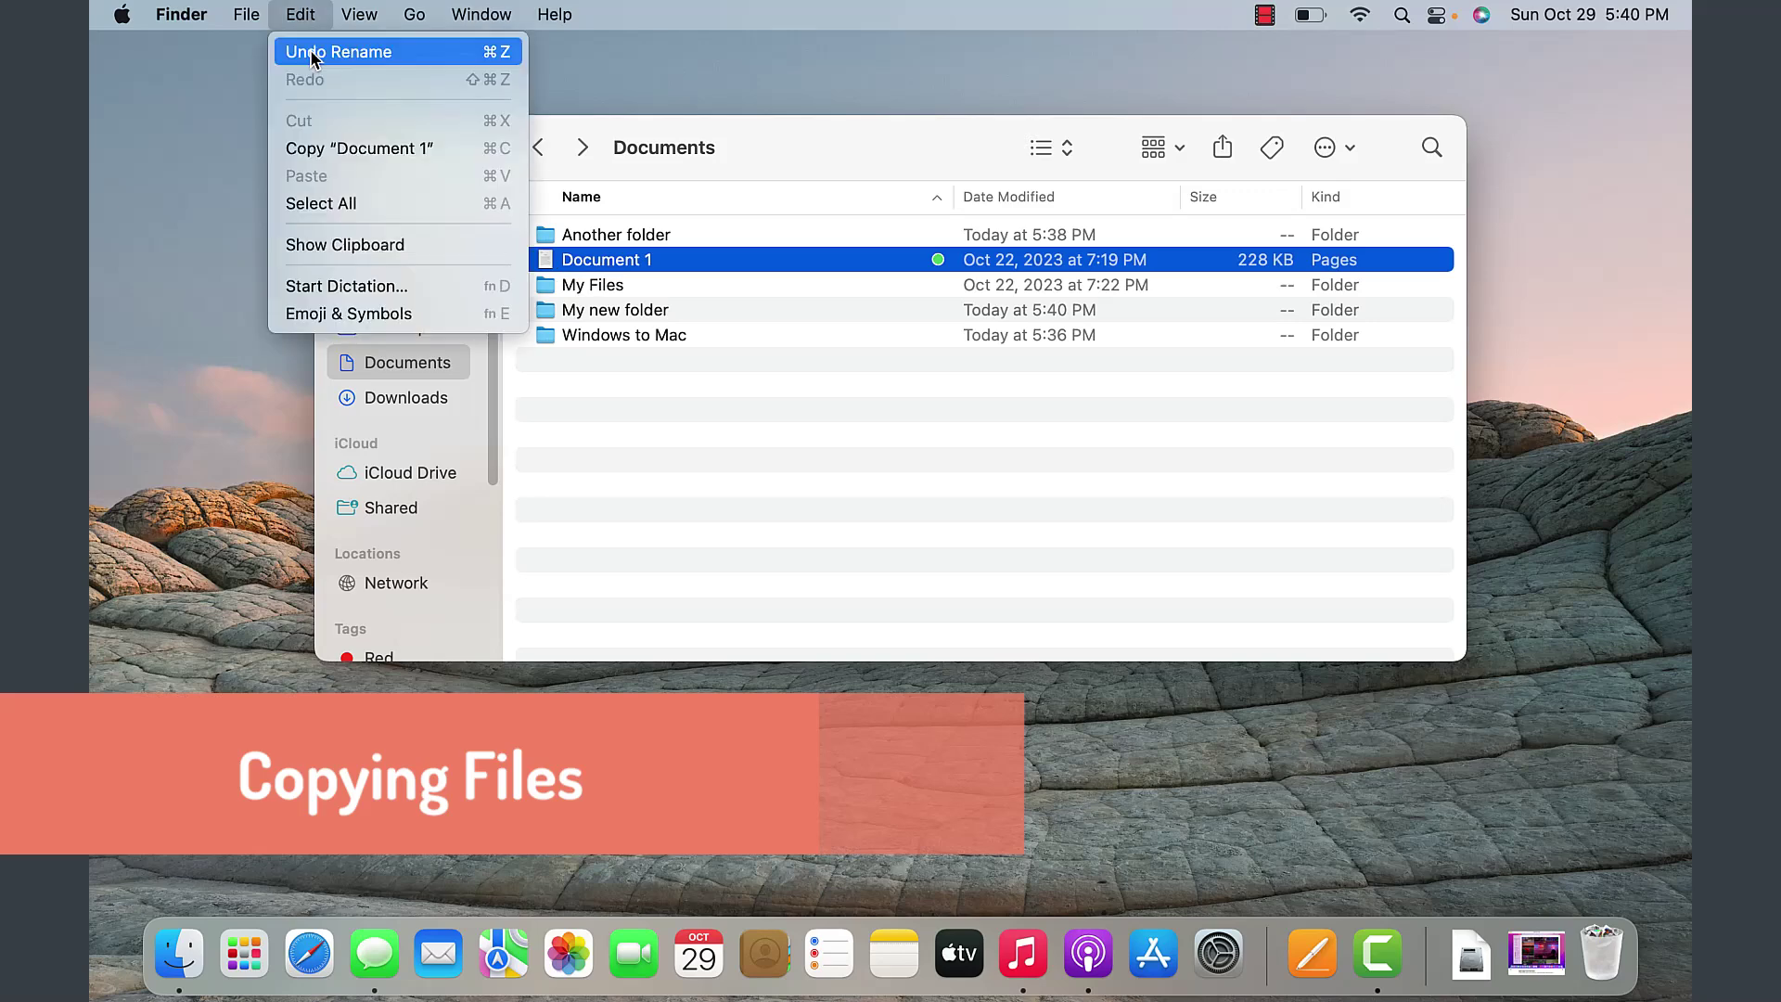
left_click(323, 149)
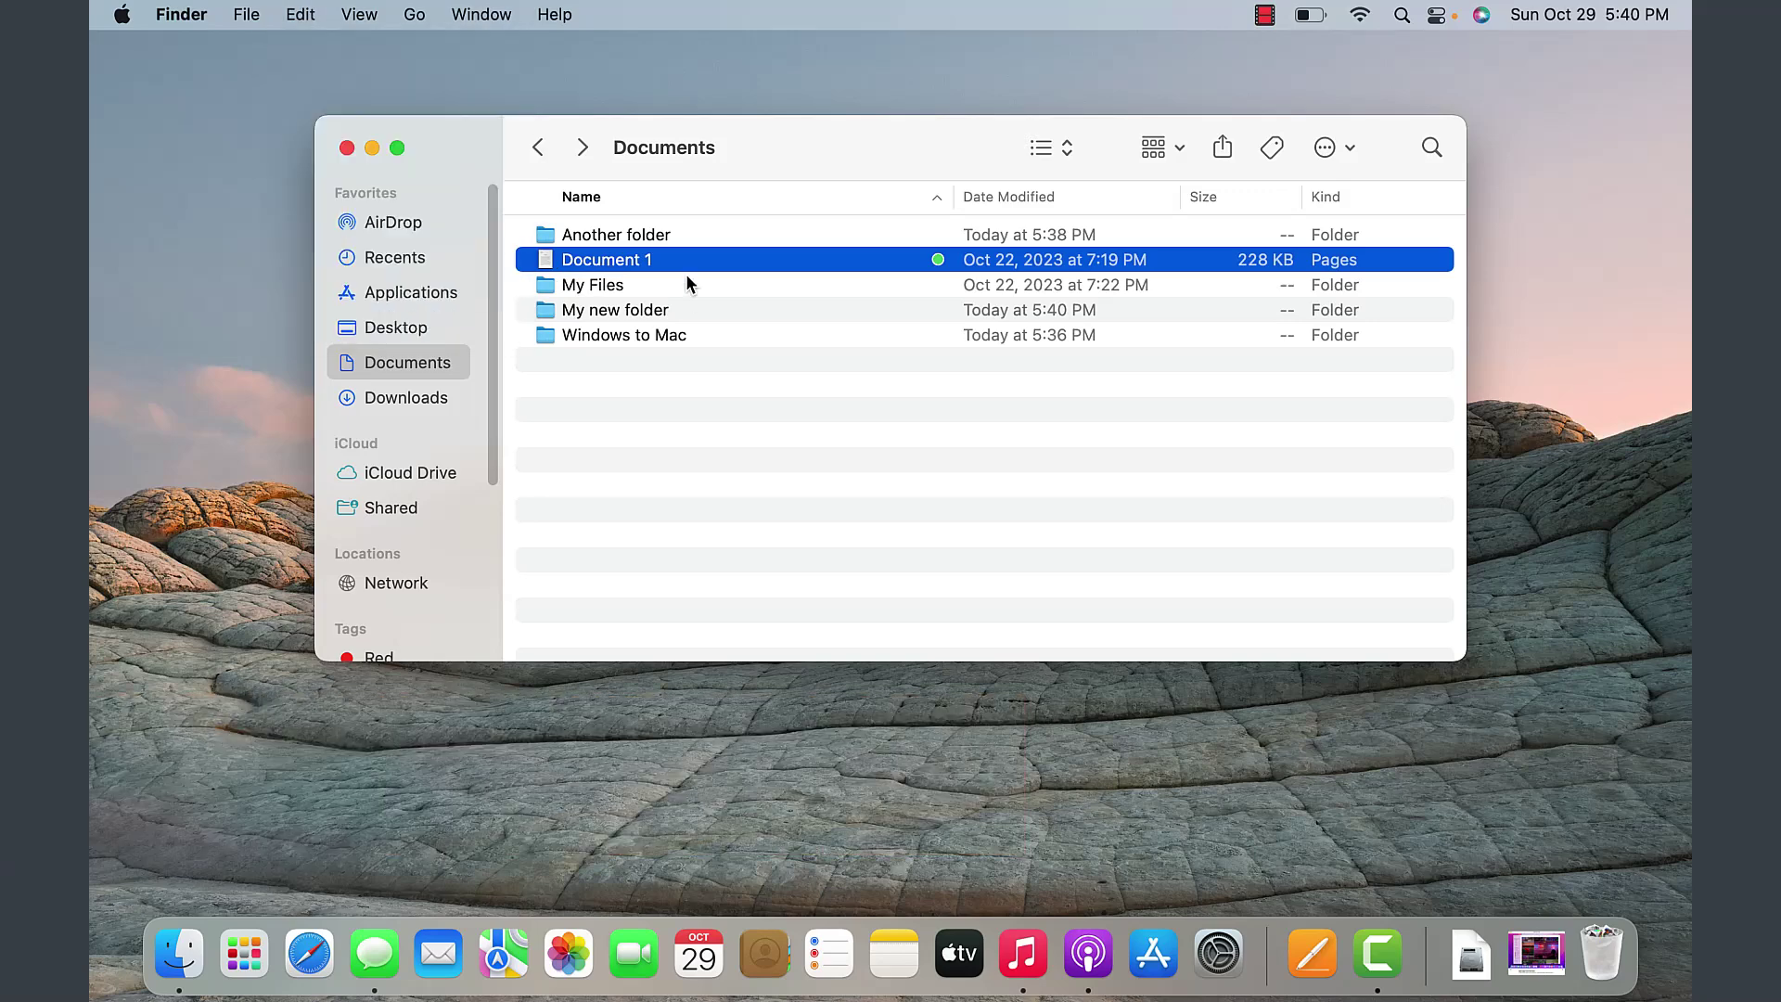
left_click(302, 16)
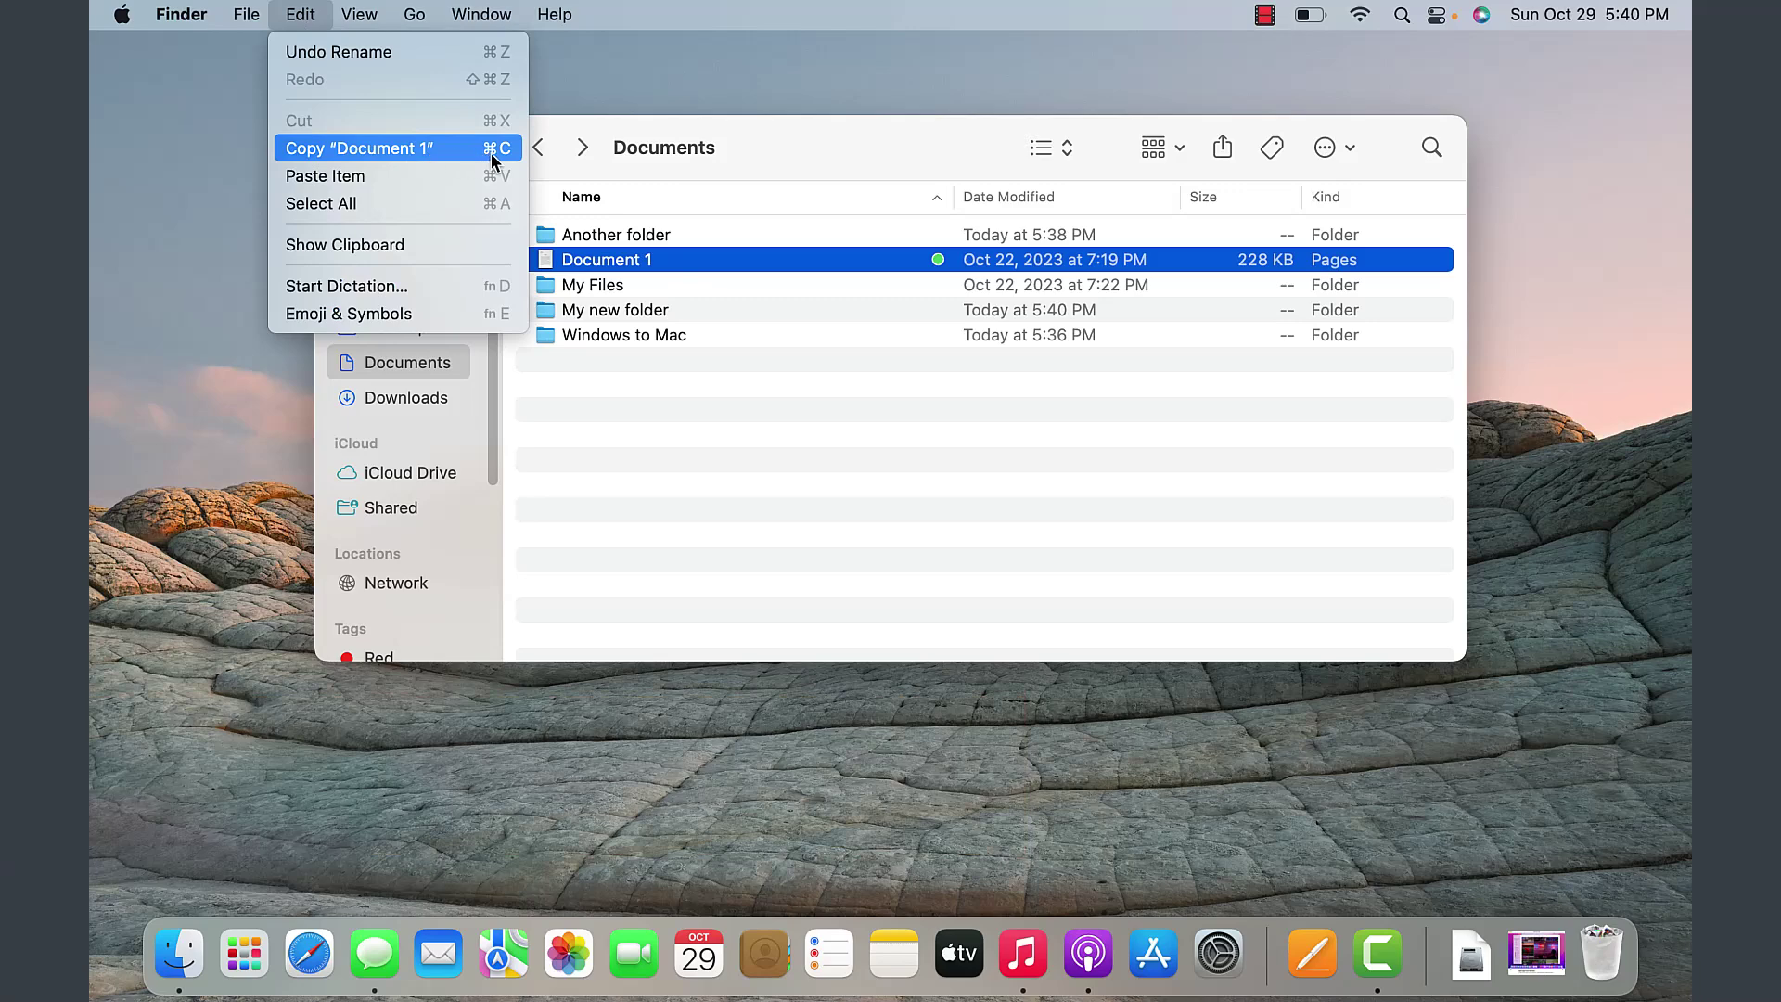
left_click(695, 263)
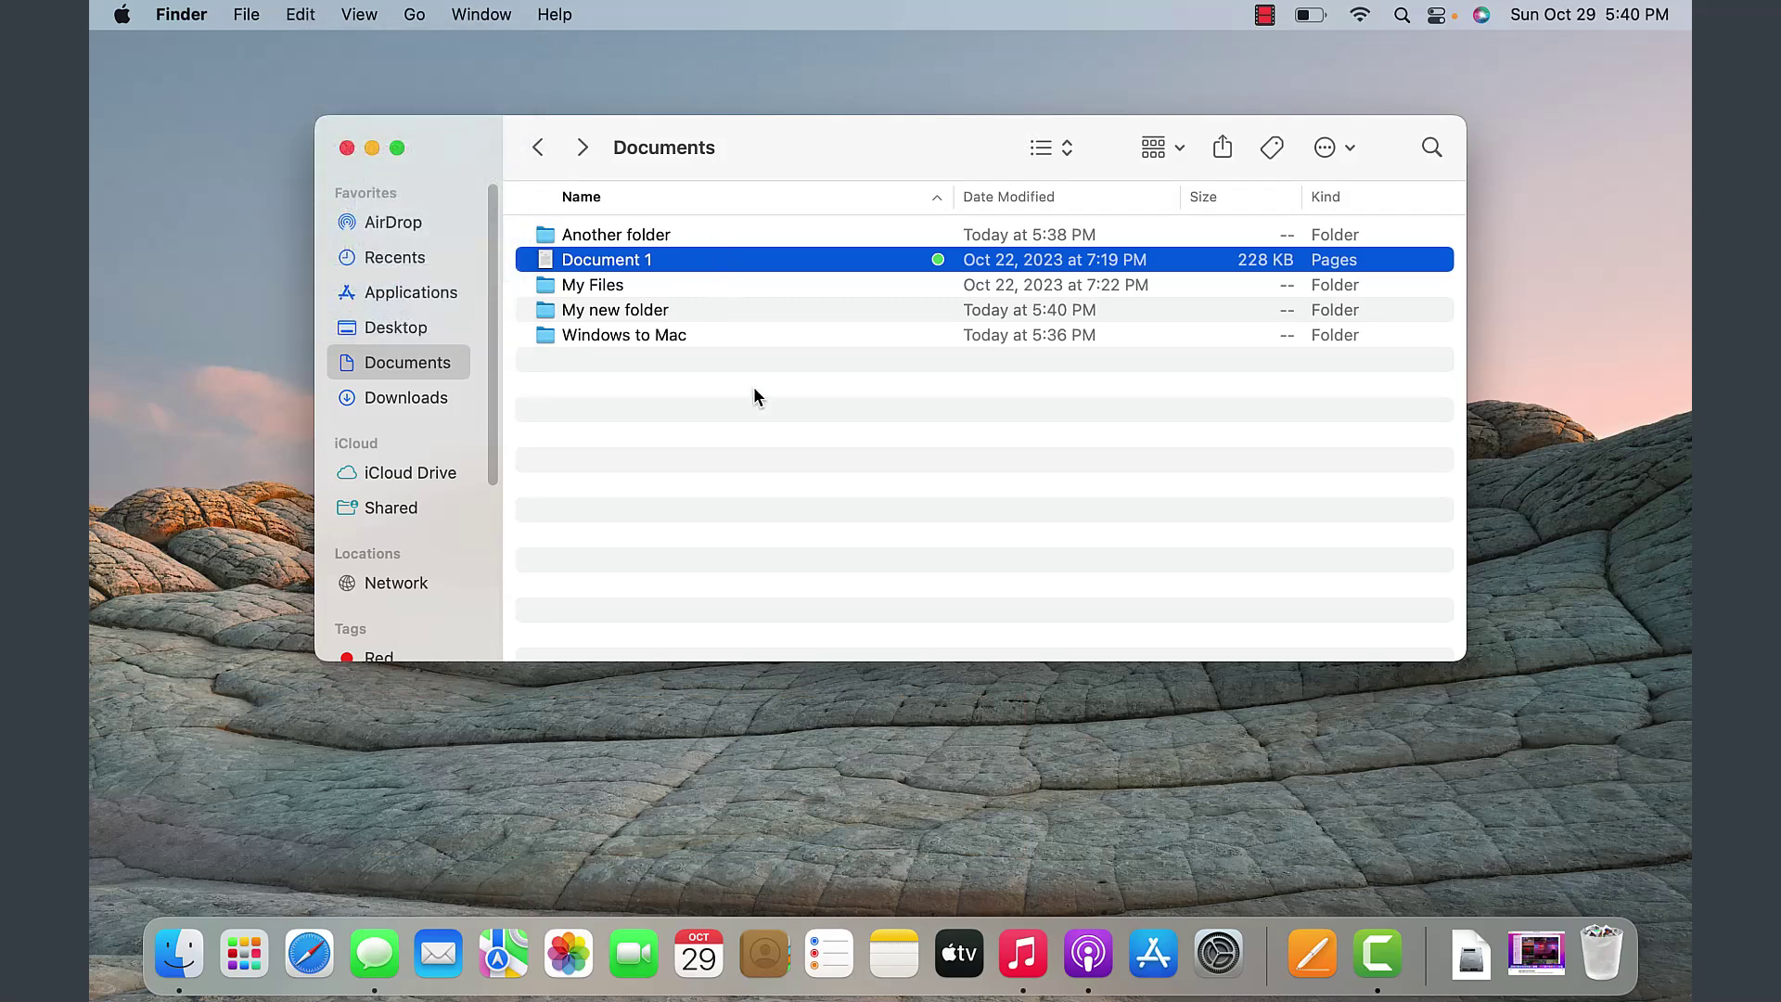
left_click(733, 518)
left_click(673, 257)
left_click(643, 314)
double_click(642, 312)
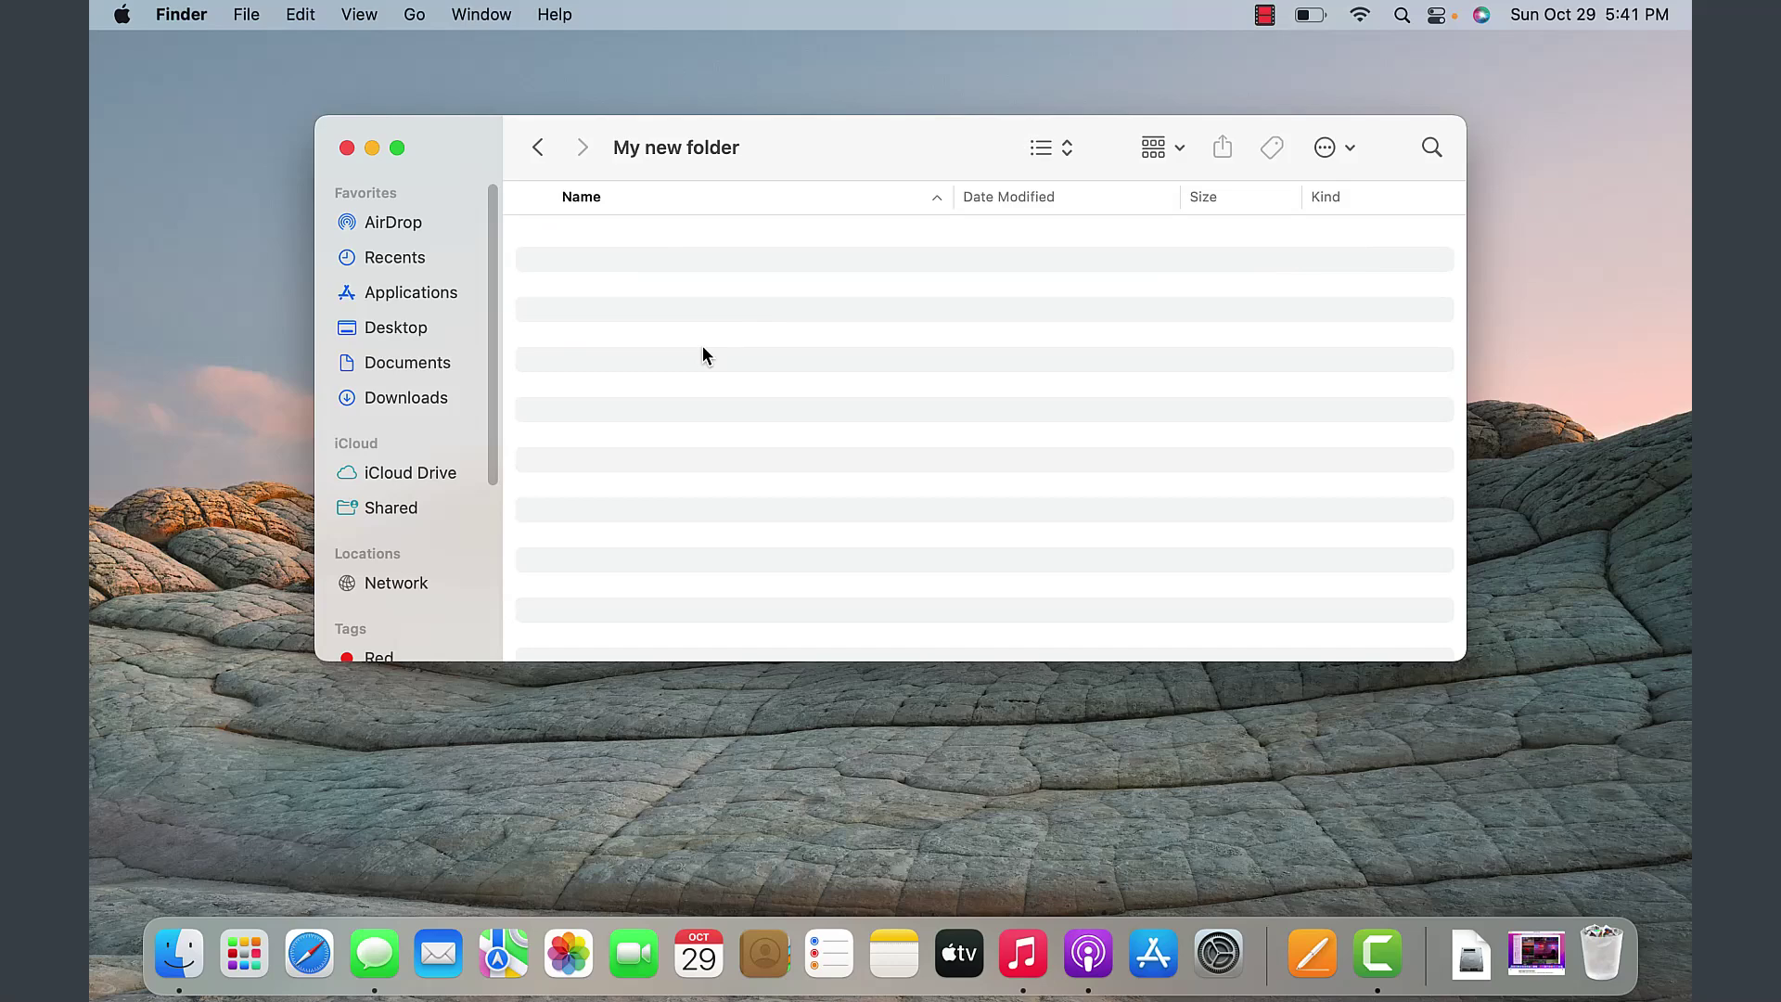
key("super+v")
left_click(306, 16)
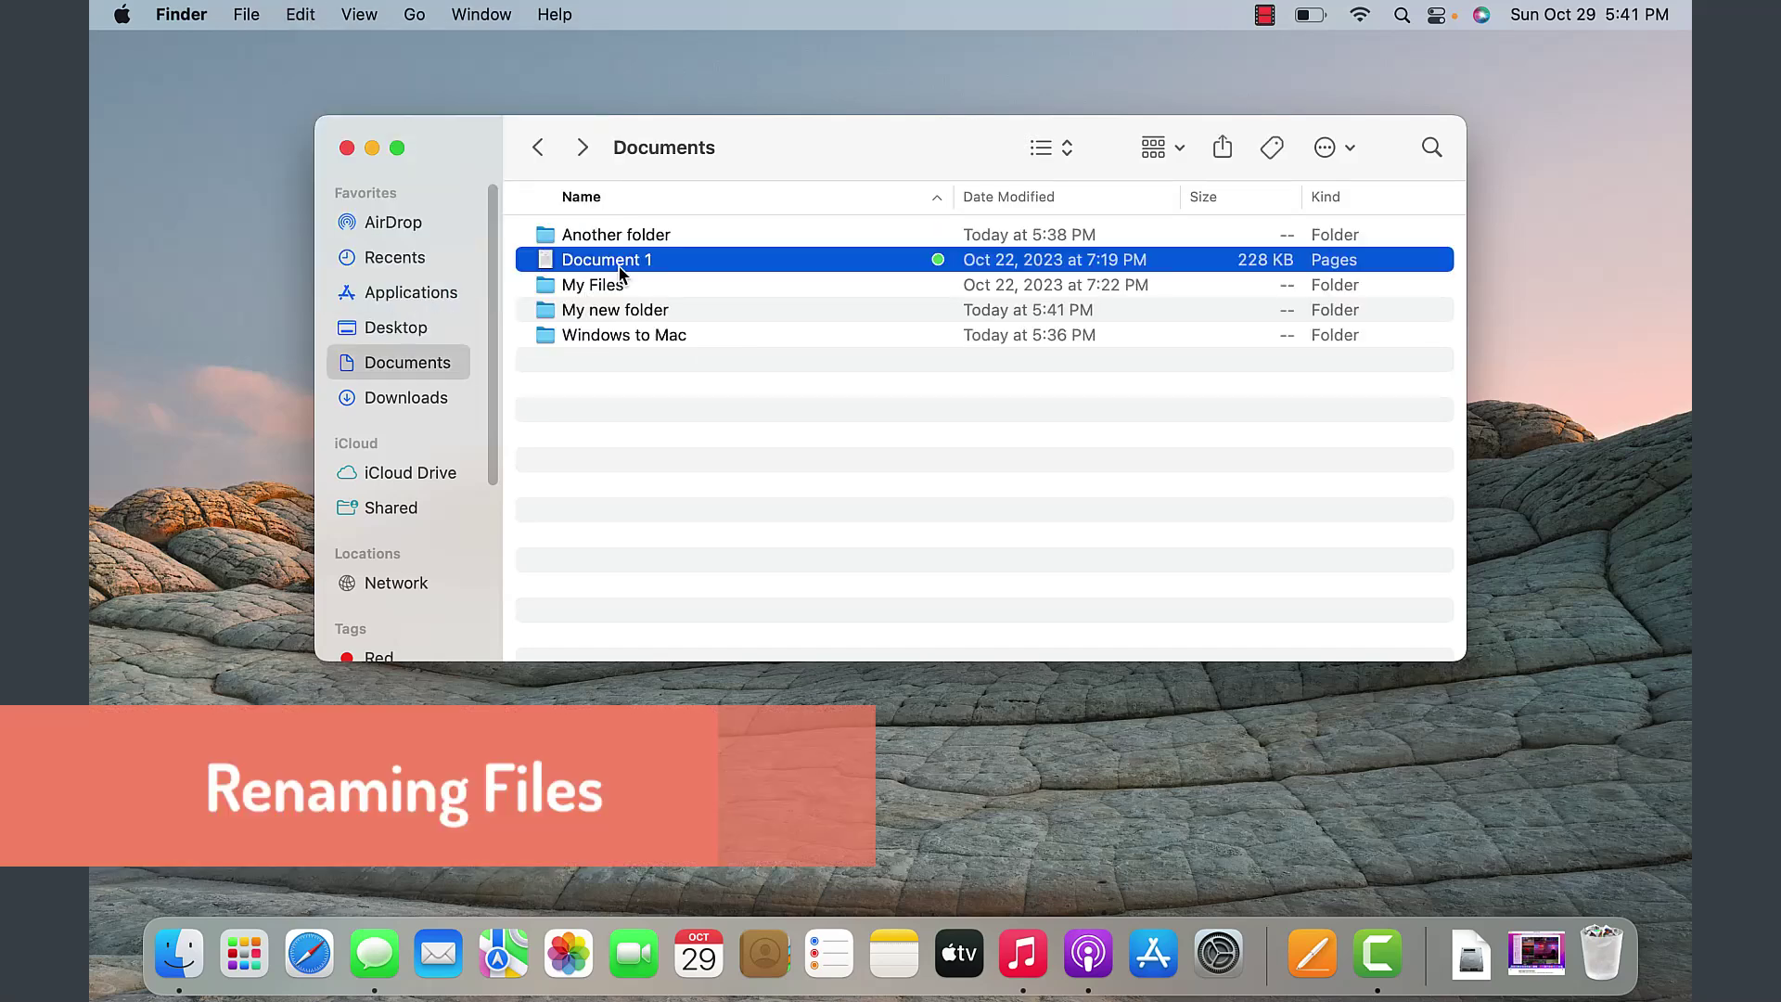
- Rename Document 1 to 'My new document' via the right-click Rename command
left_click(619, 261)
key("Return")
right_click(639, 261)
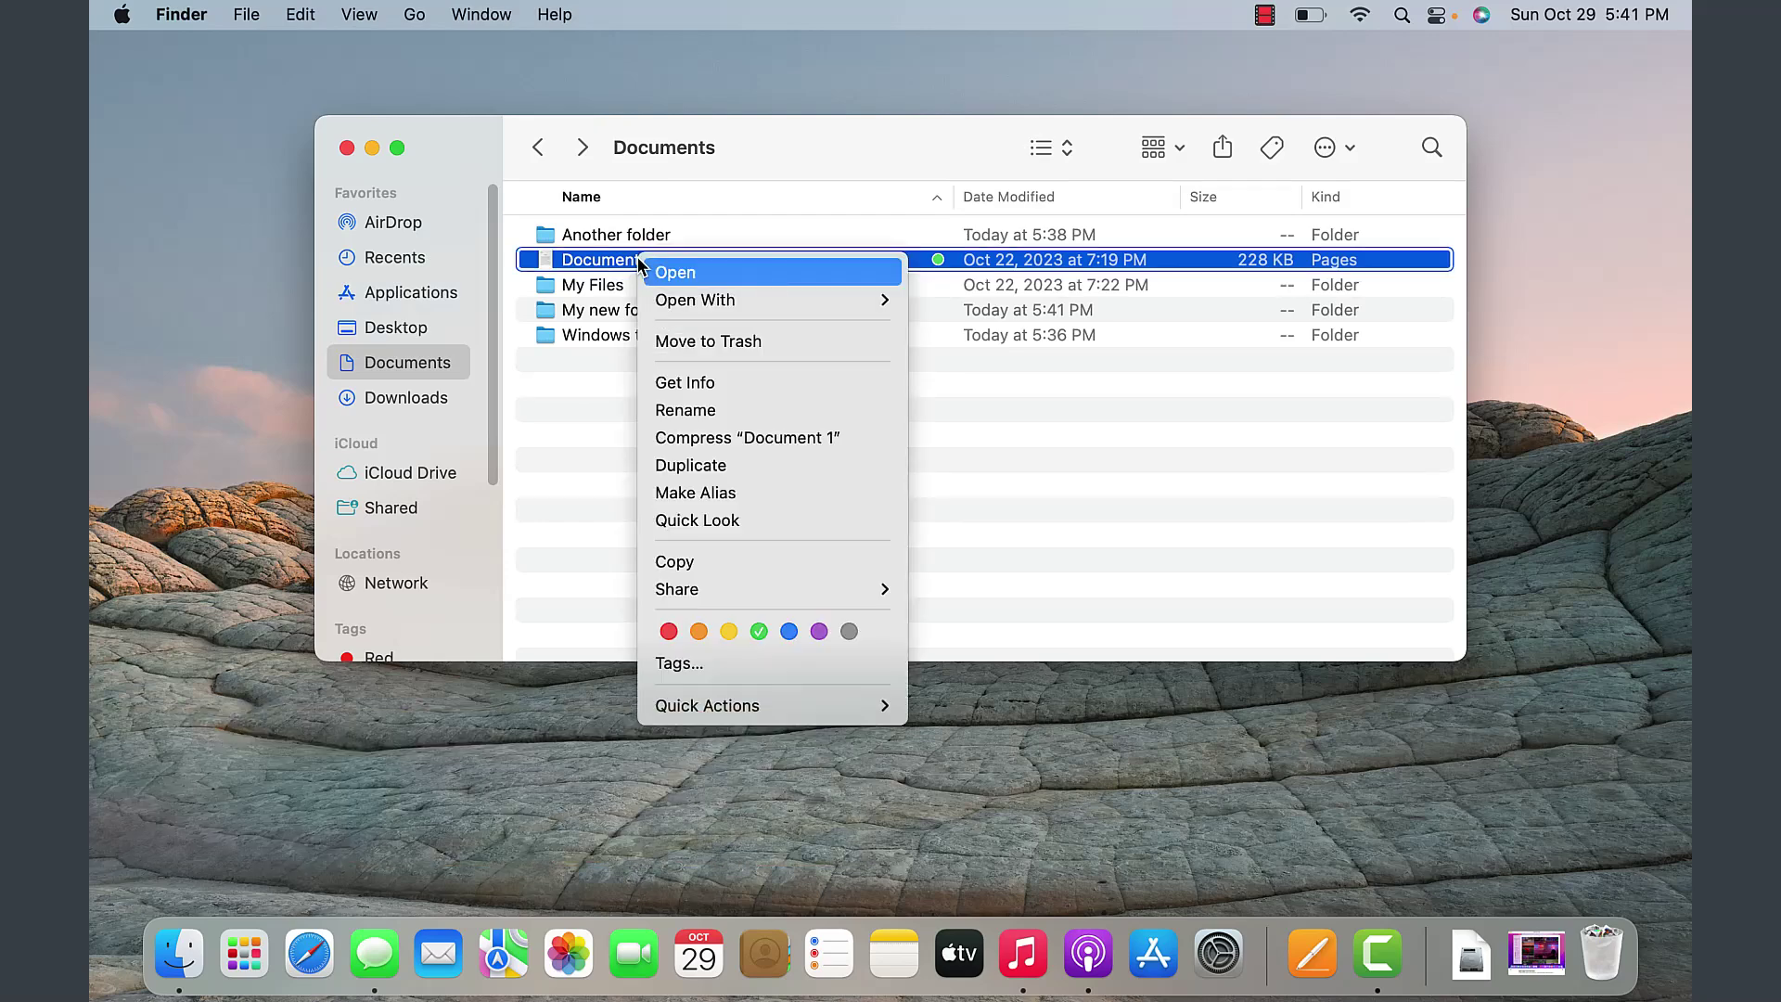
left_click(653, 413)
type("My new document")
key("Return")
left_click(660, 485)
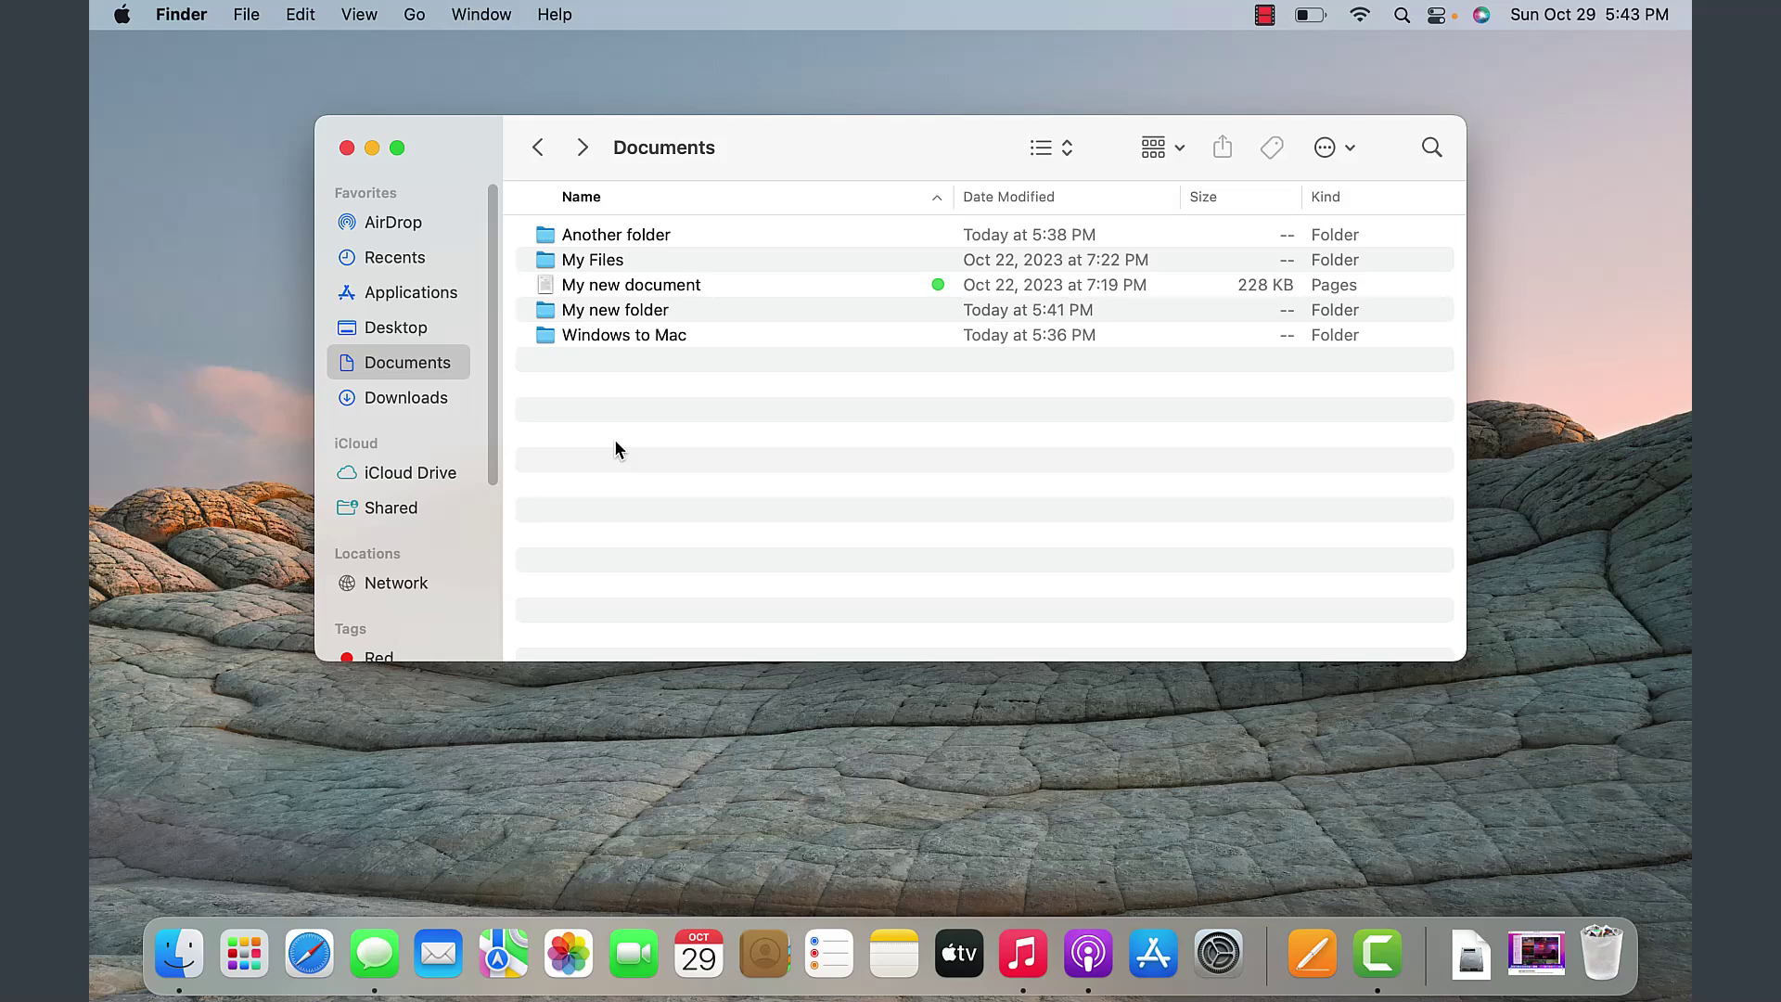
right_click(636, 293)
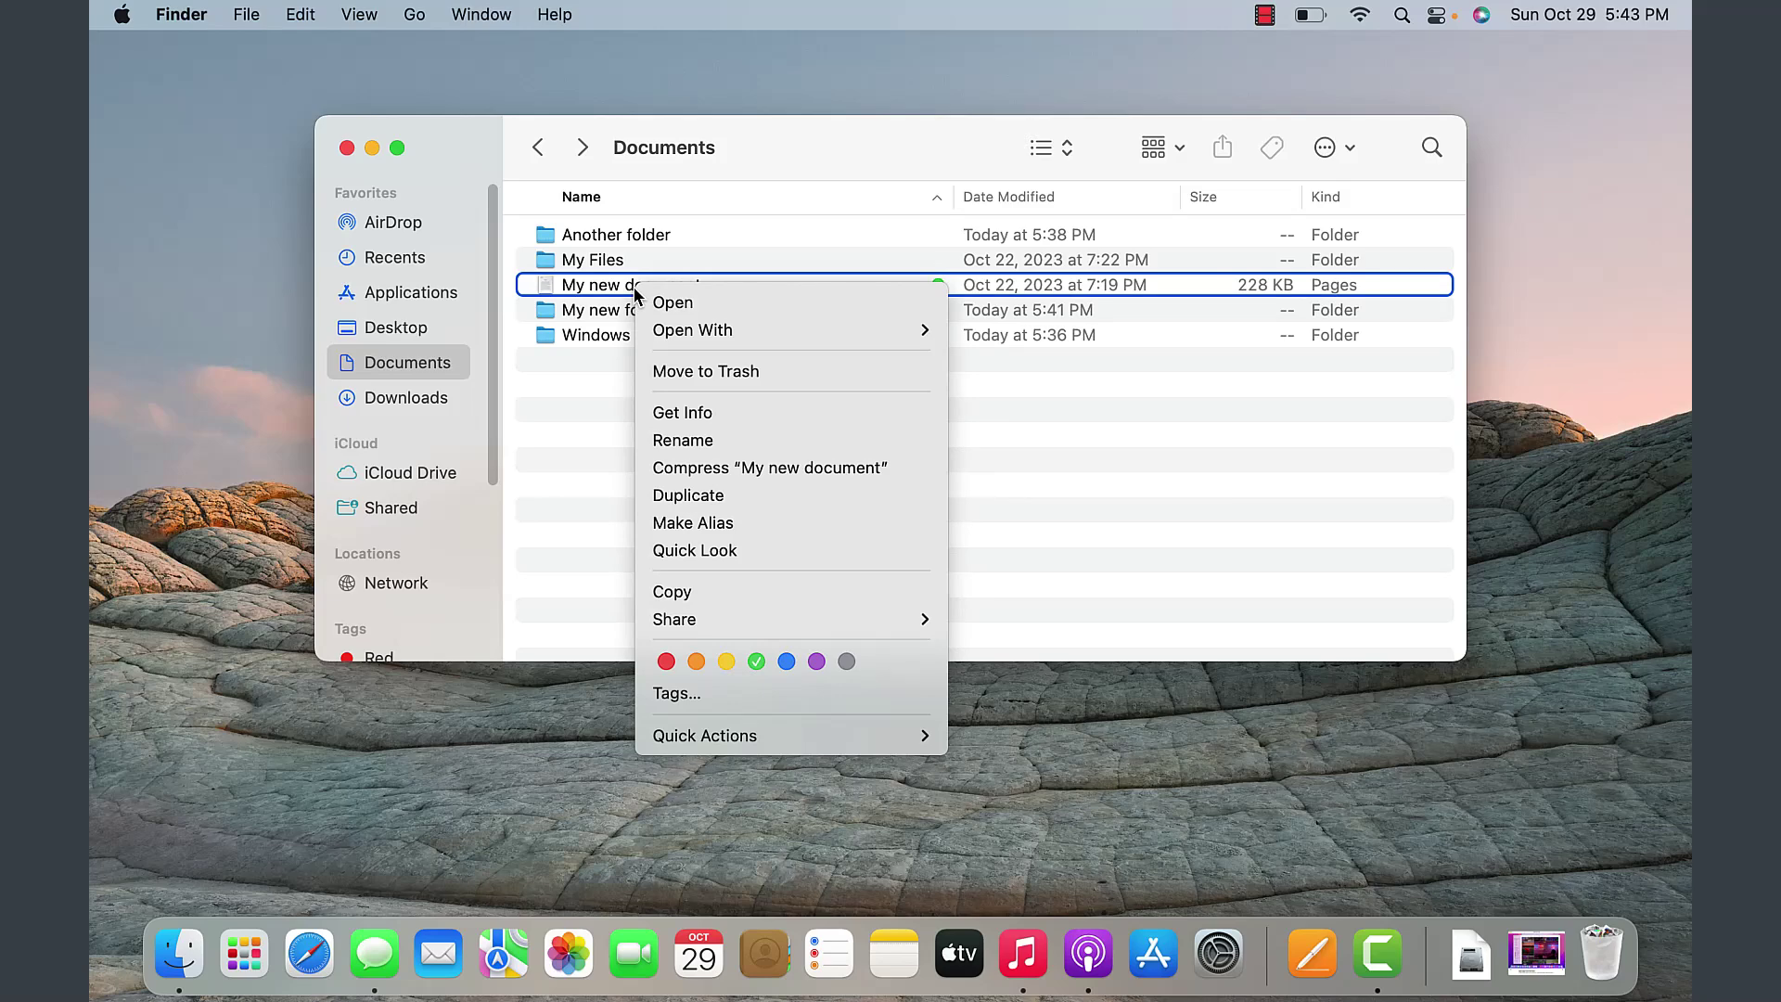
left_click(245, 16)
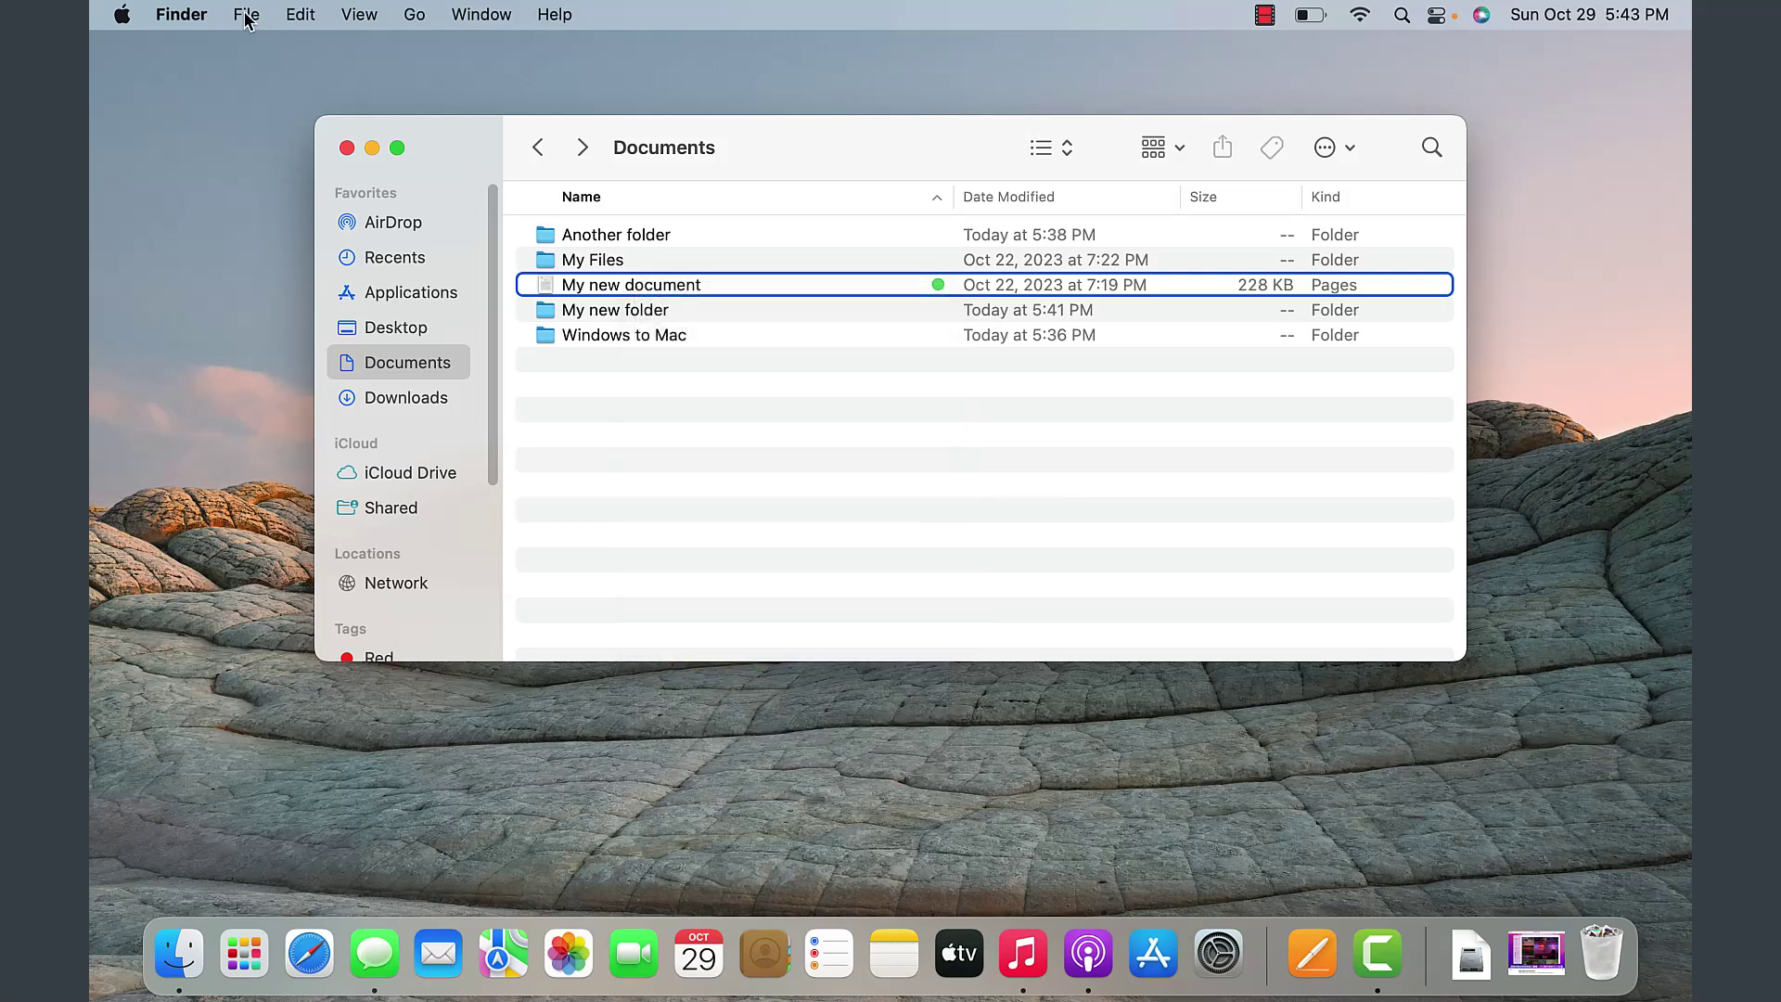
left_click(247, 15)
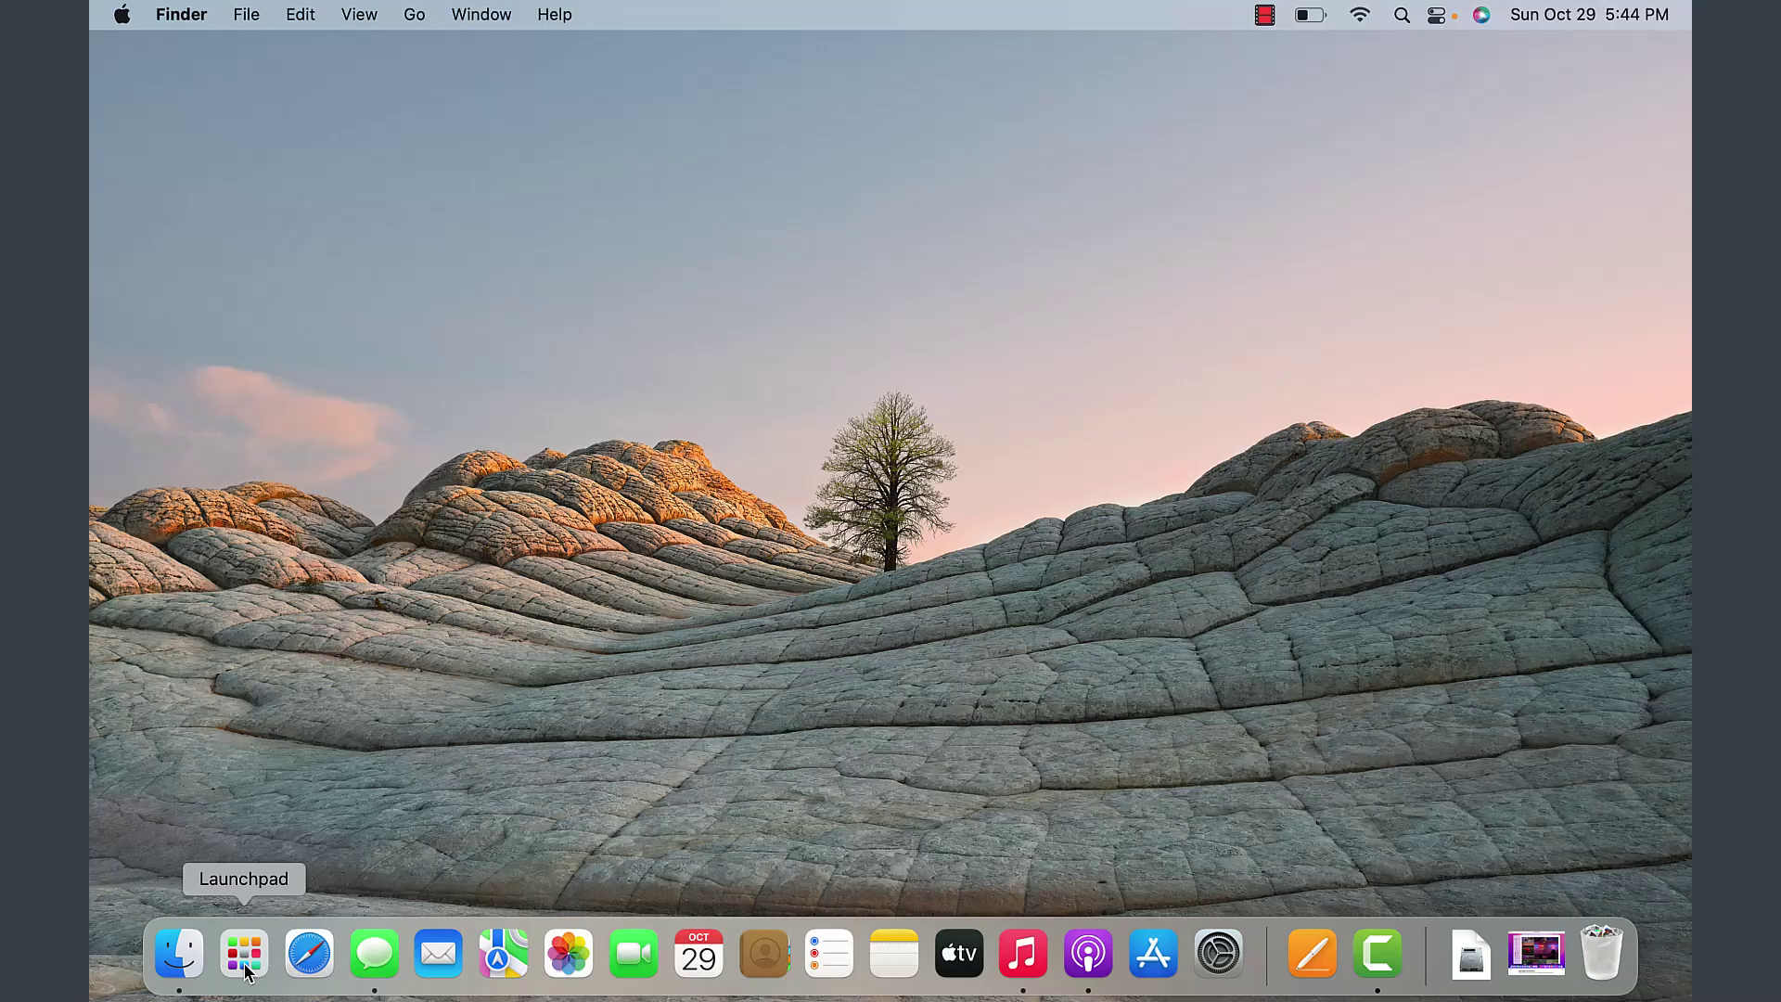
- Open Launchpad from the Dock to show the app grid with App Store, Safari, Pages and Camtasia 2023
left_click(245, 965)
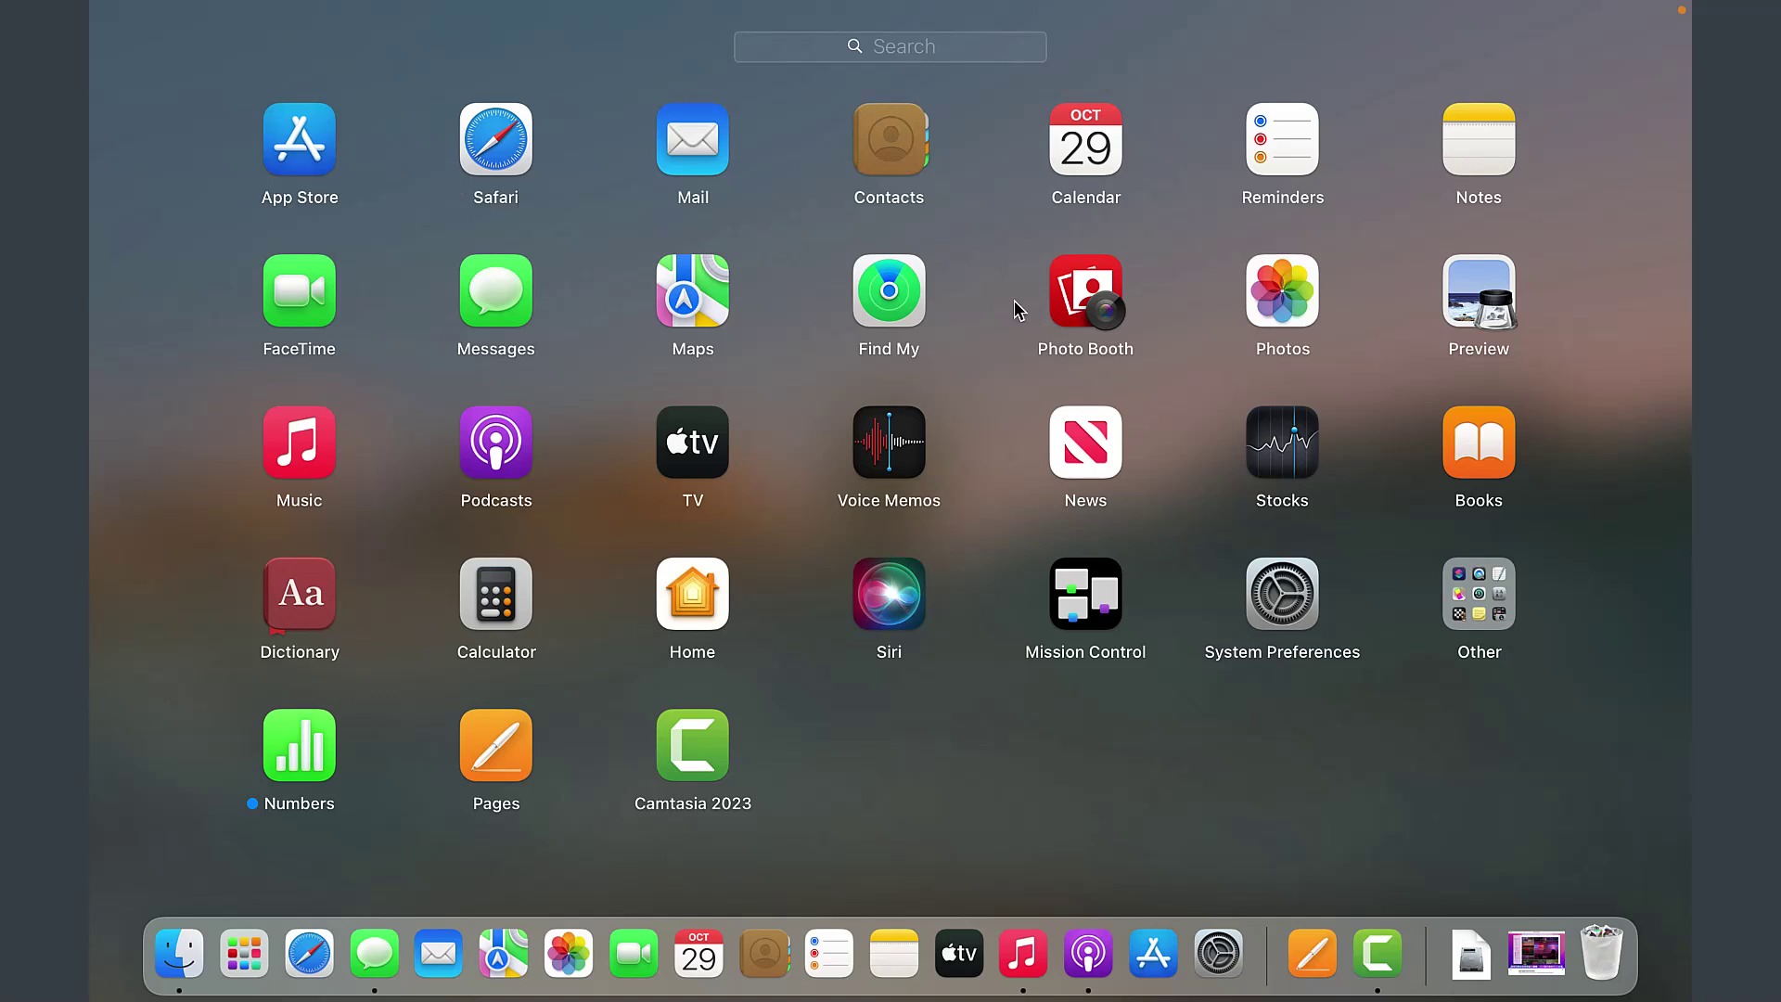
- Search Launchpad for 'pa' and launch Pages
right_click(244, 953)
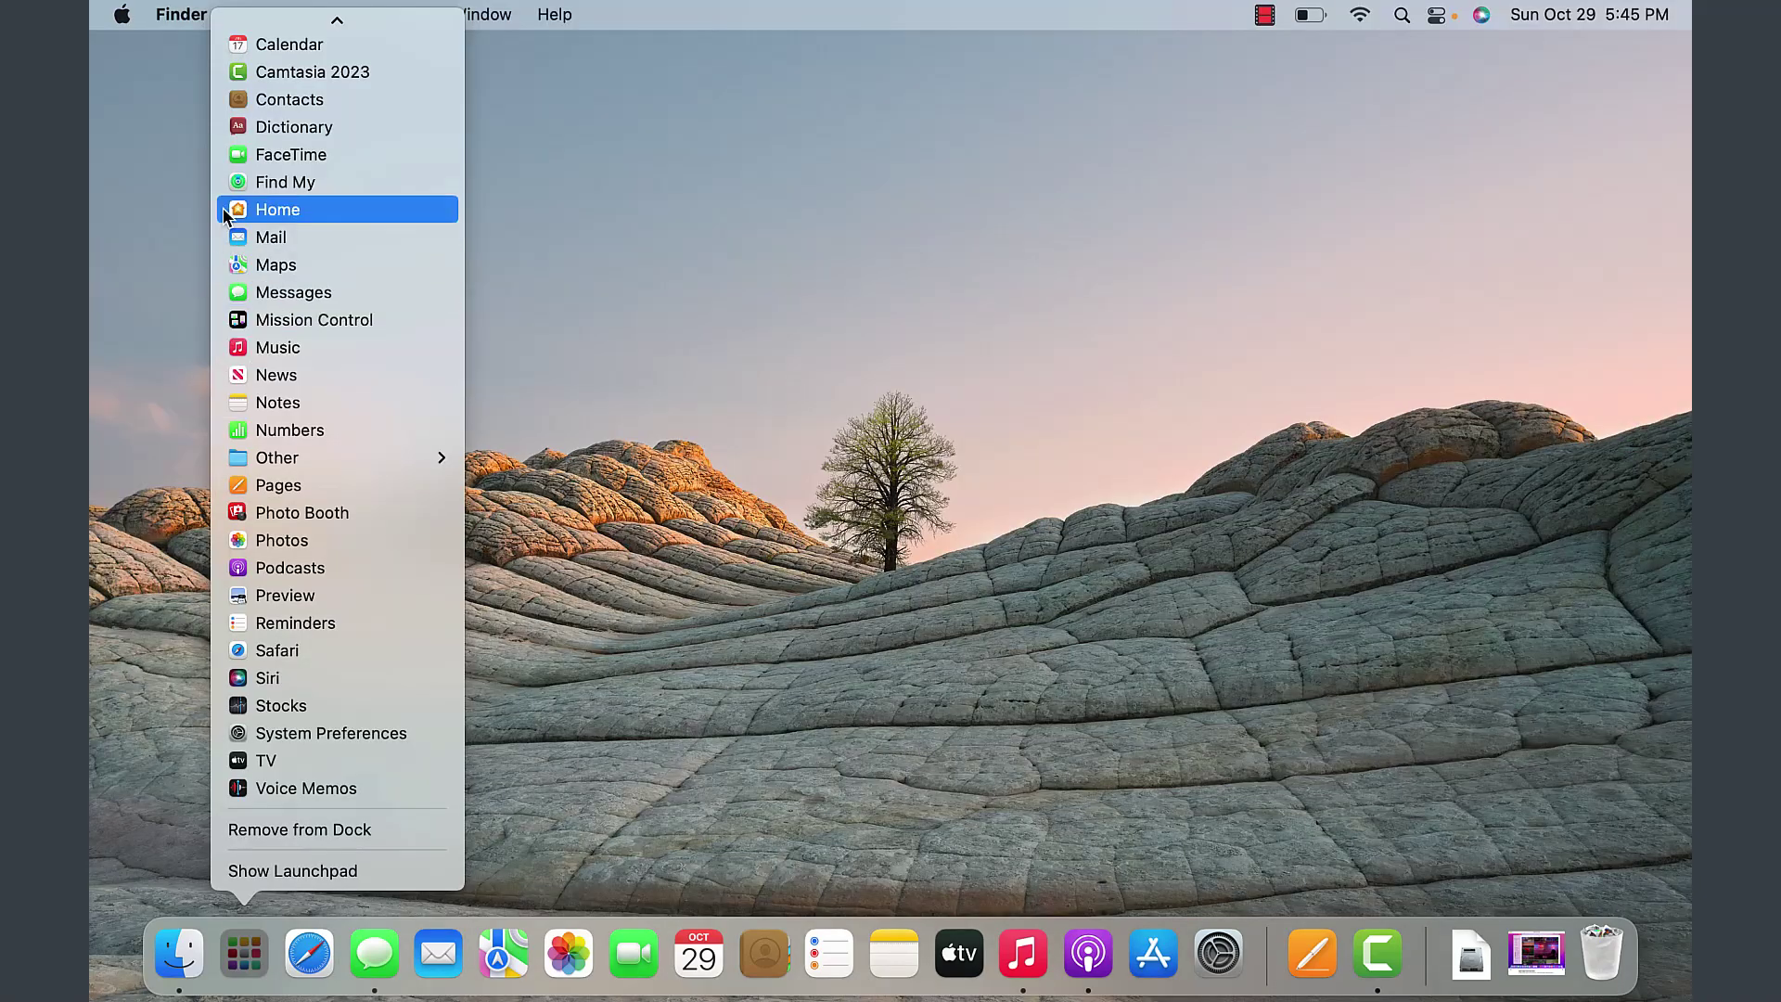
left_click(598, 487)
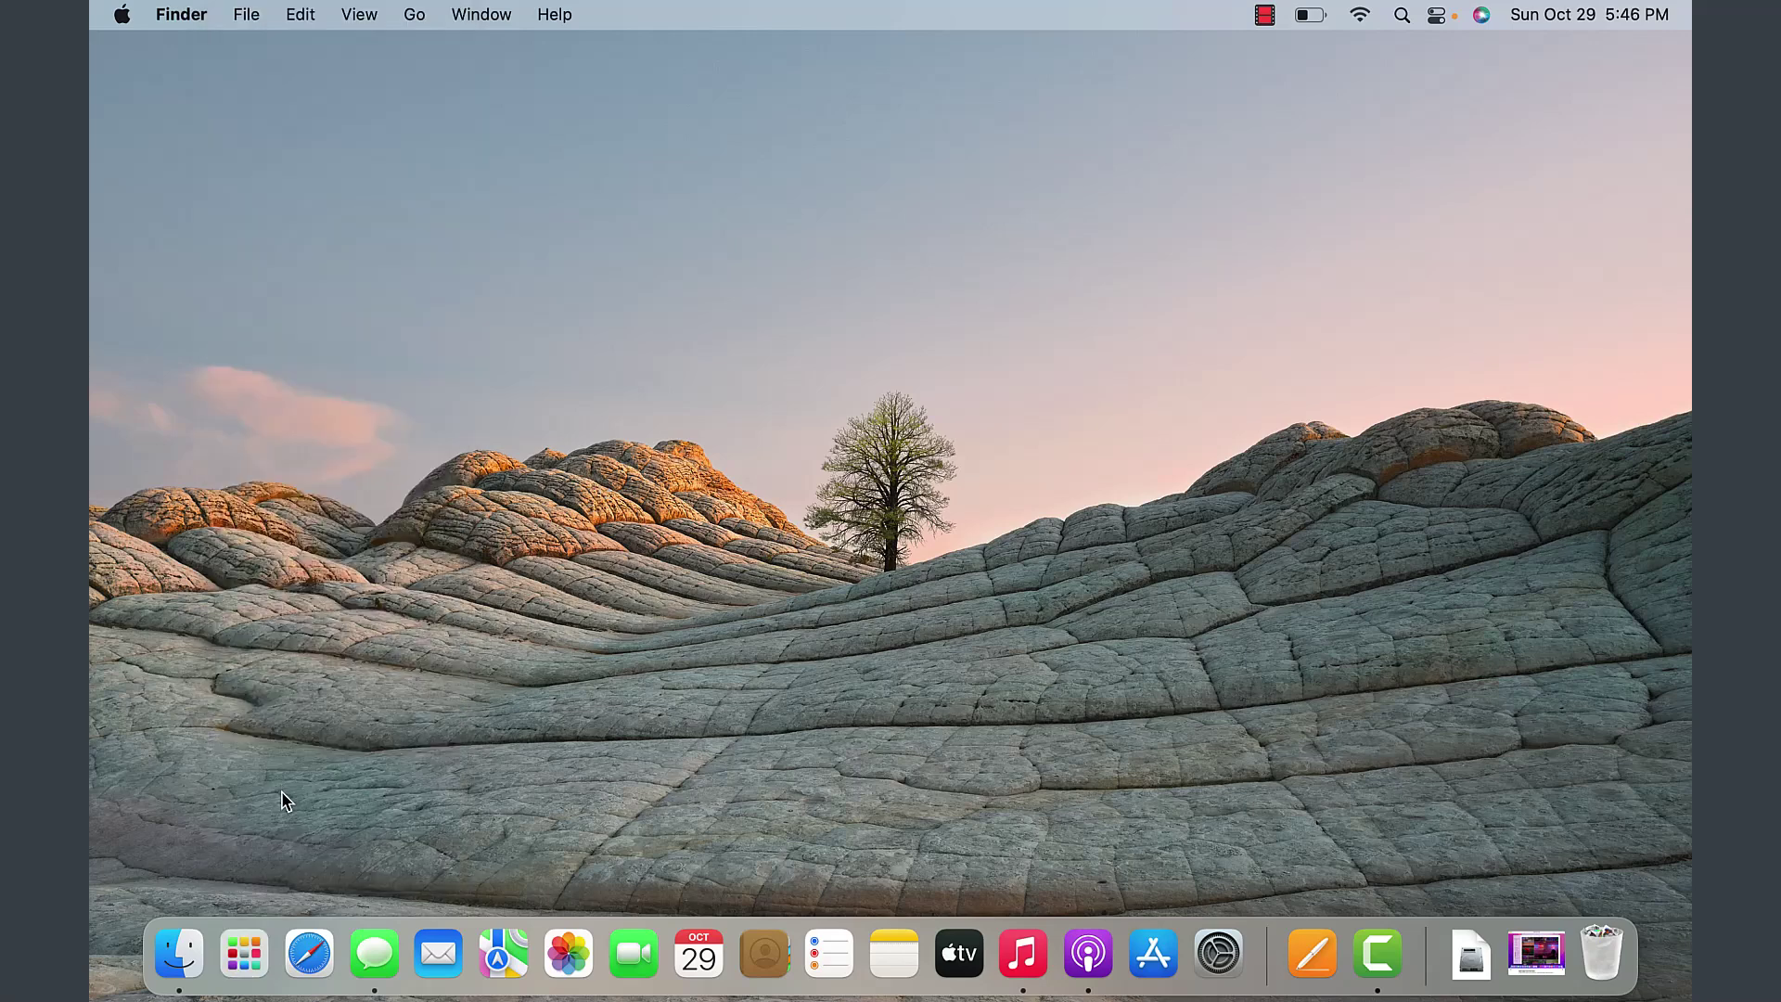
left_click(249, 954)
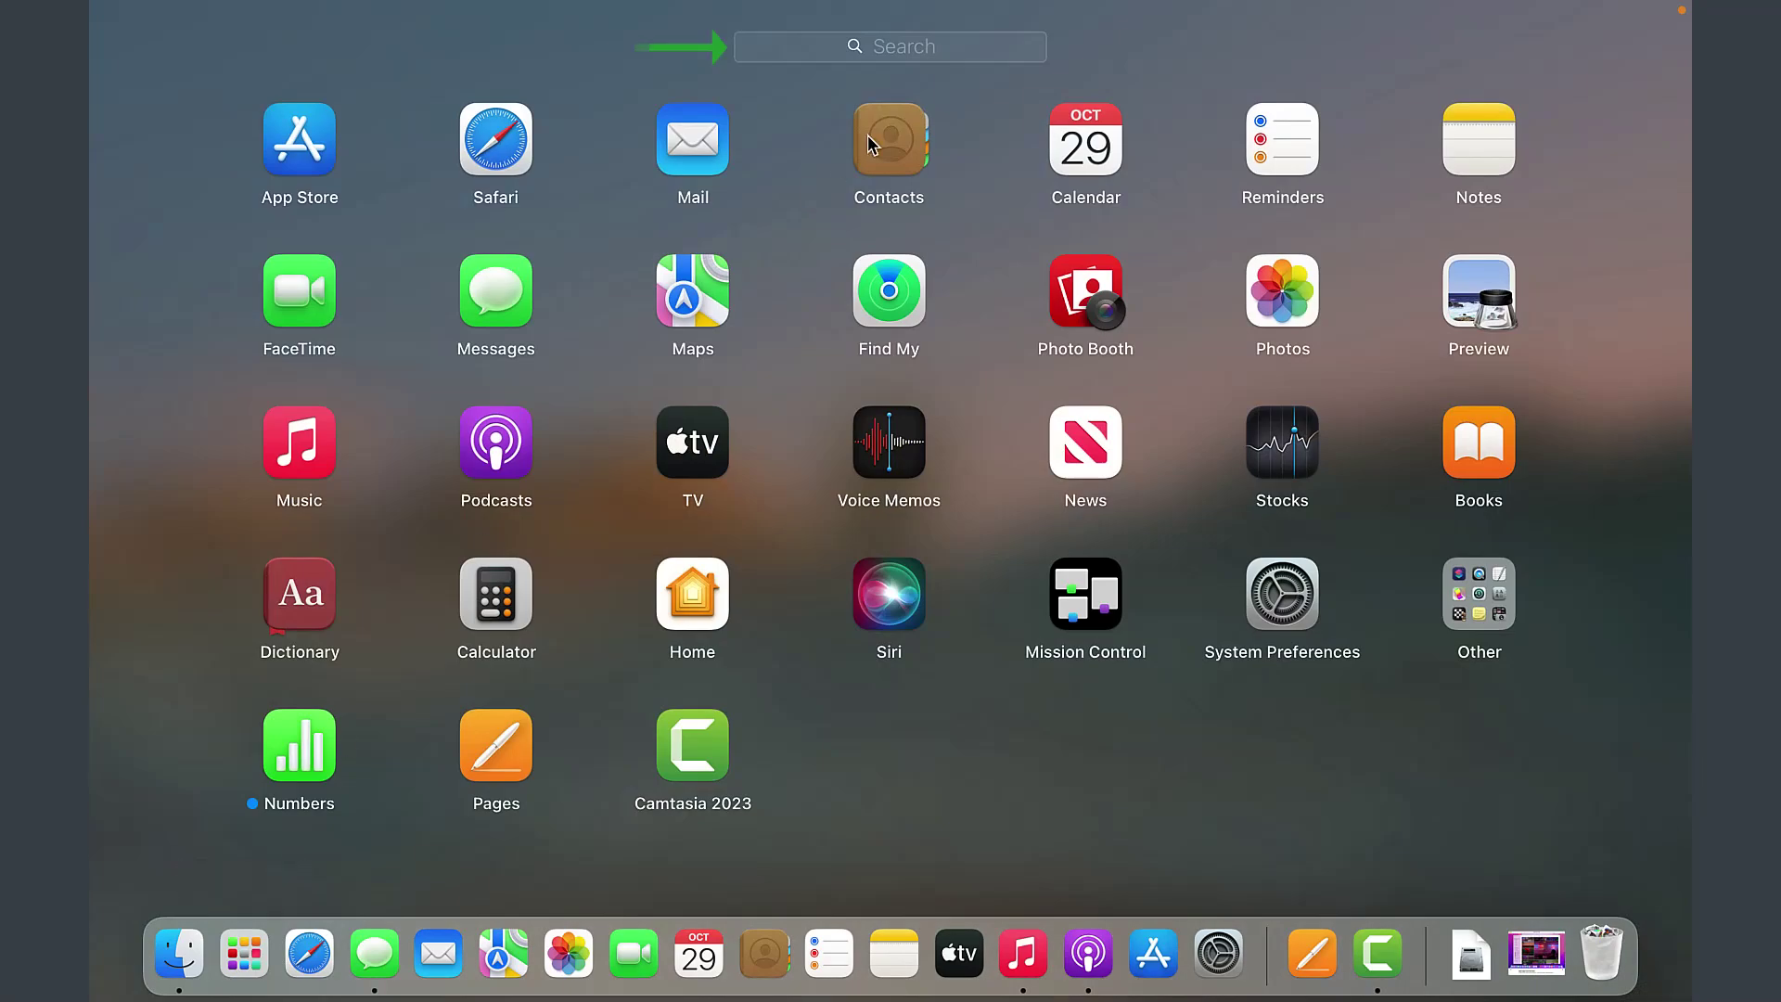
type("pa")
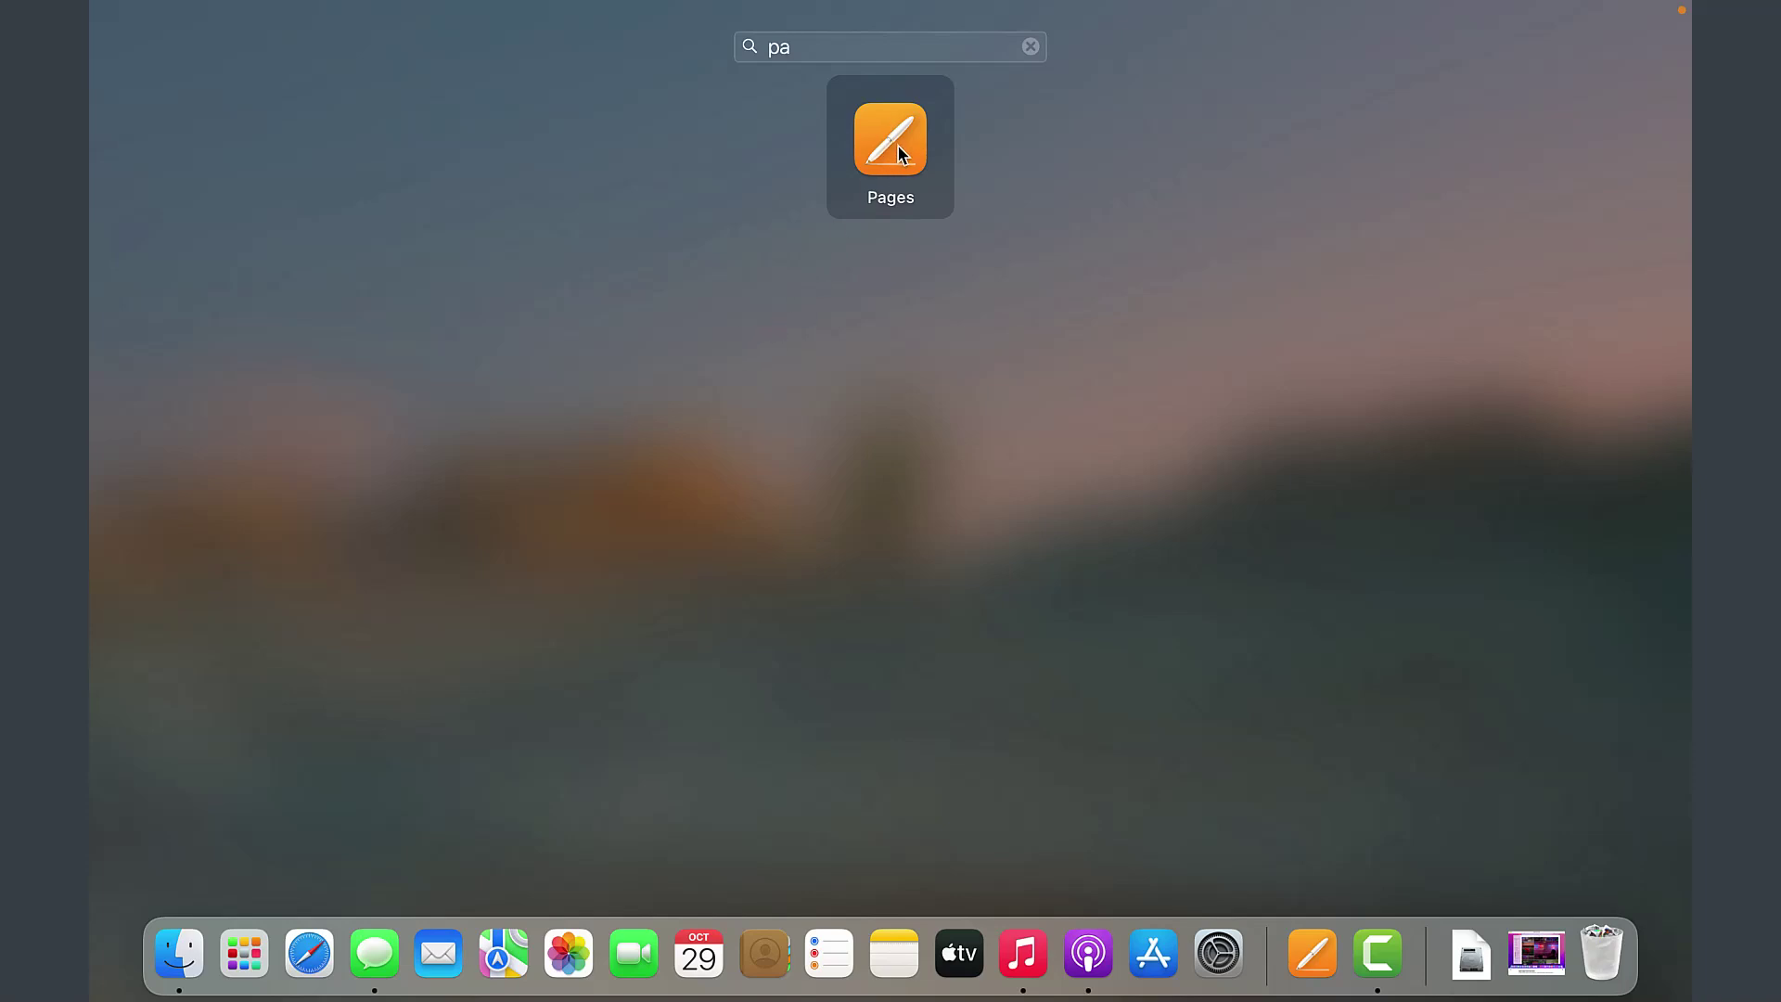
left_click(898, 151)
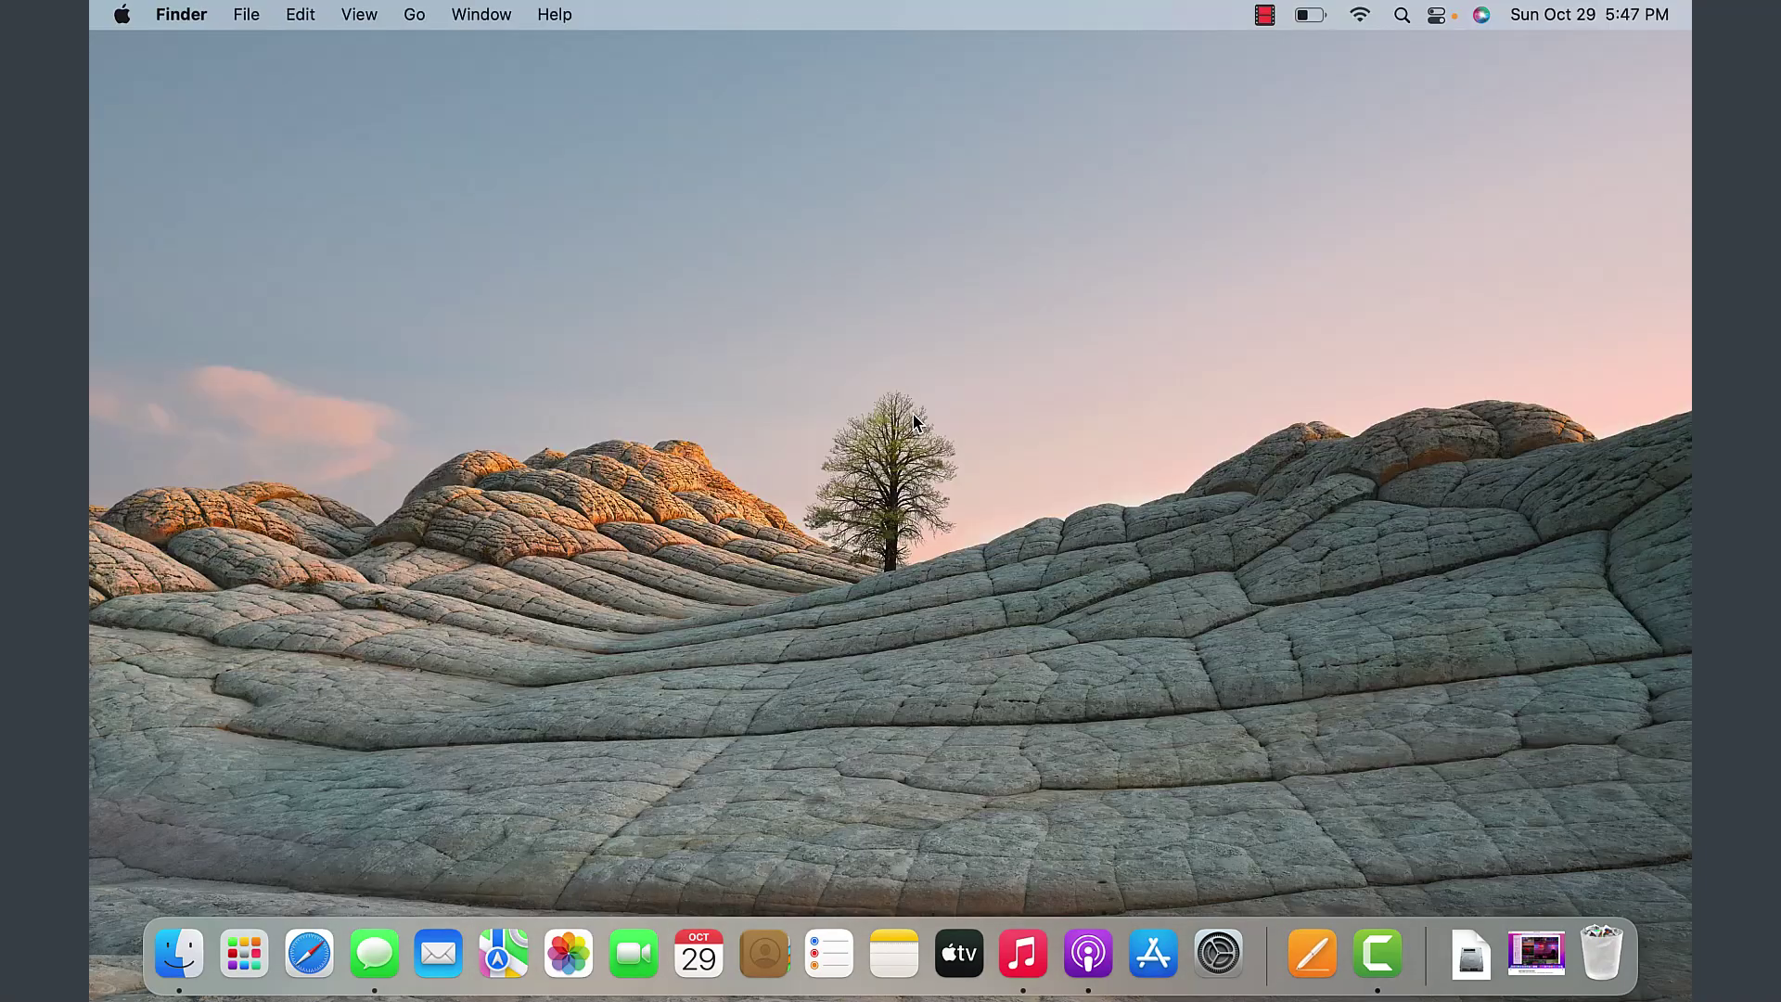
- Reopen Launchpad and close it back to the desktop
left_click(254, 956)
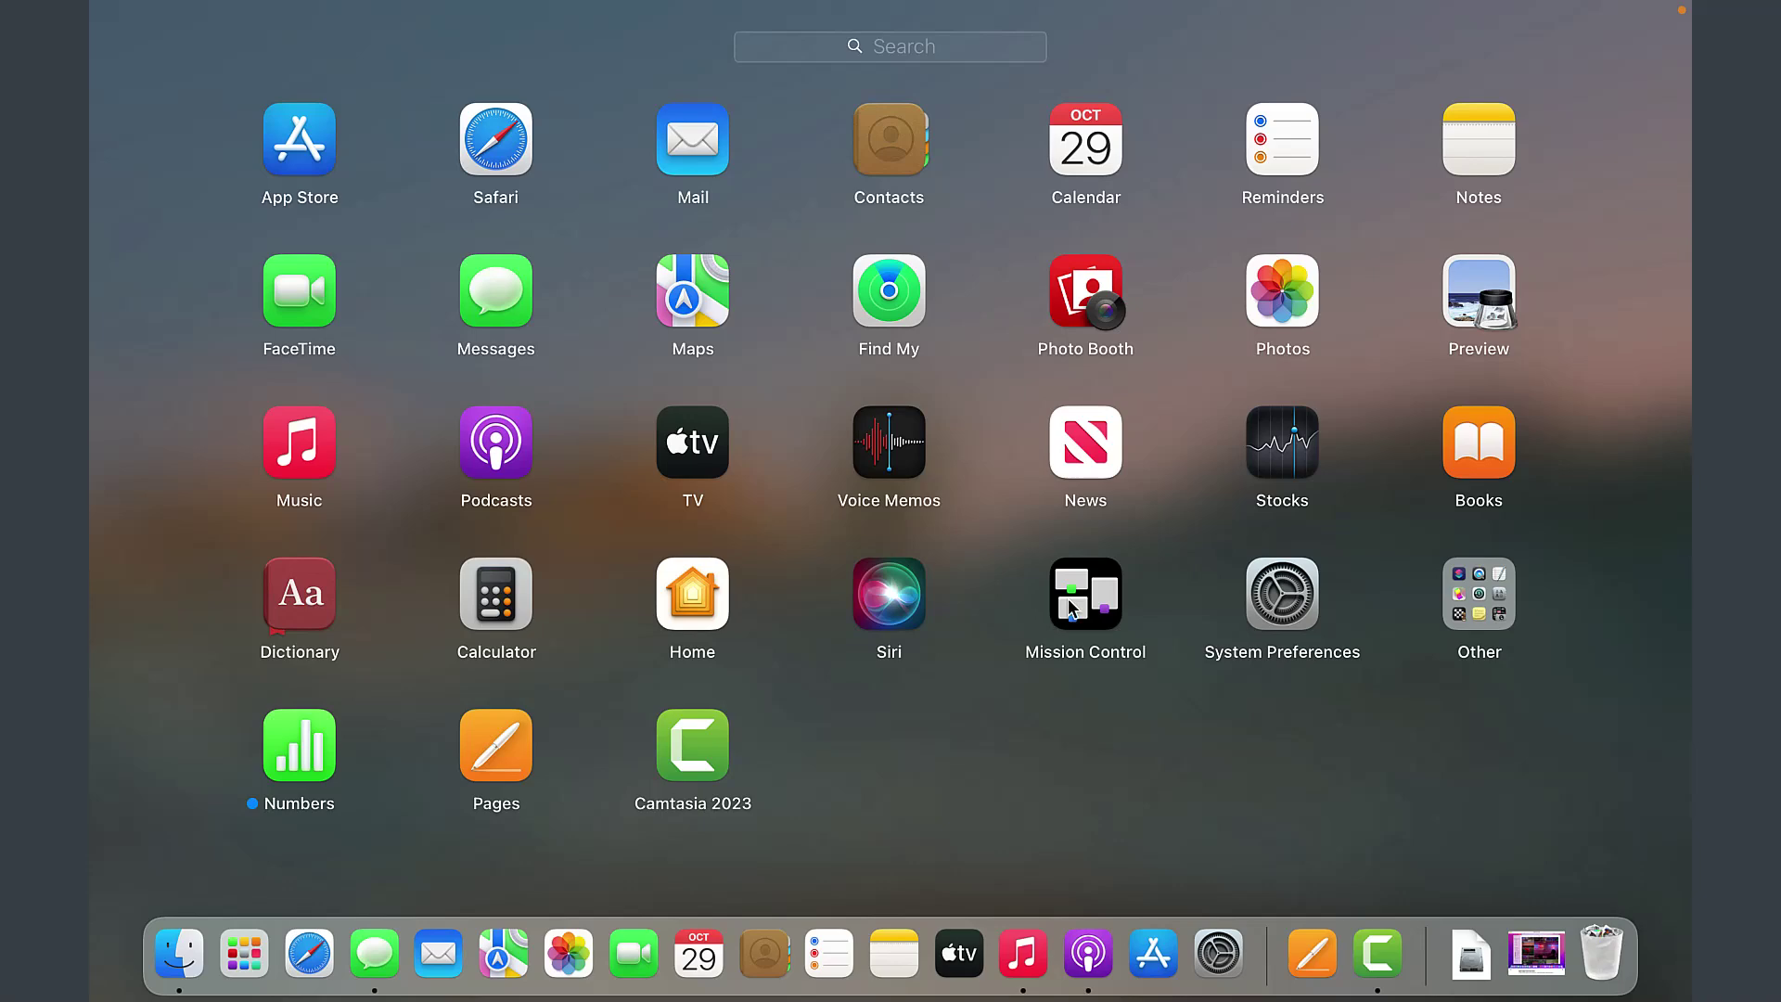
left_click(659, 843)
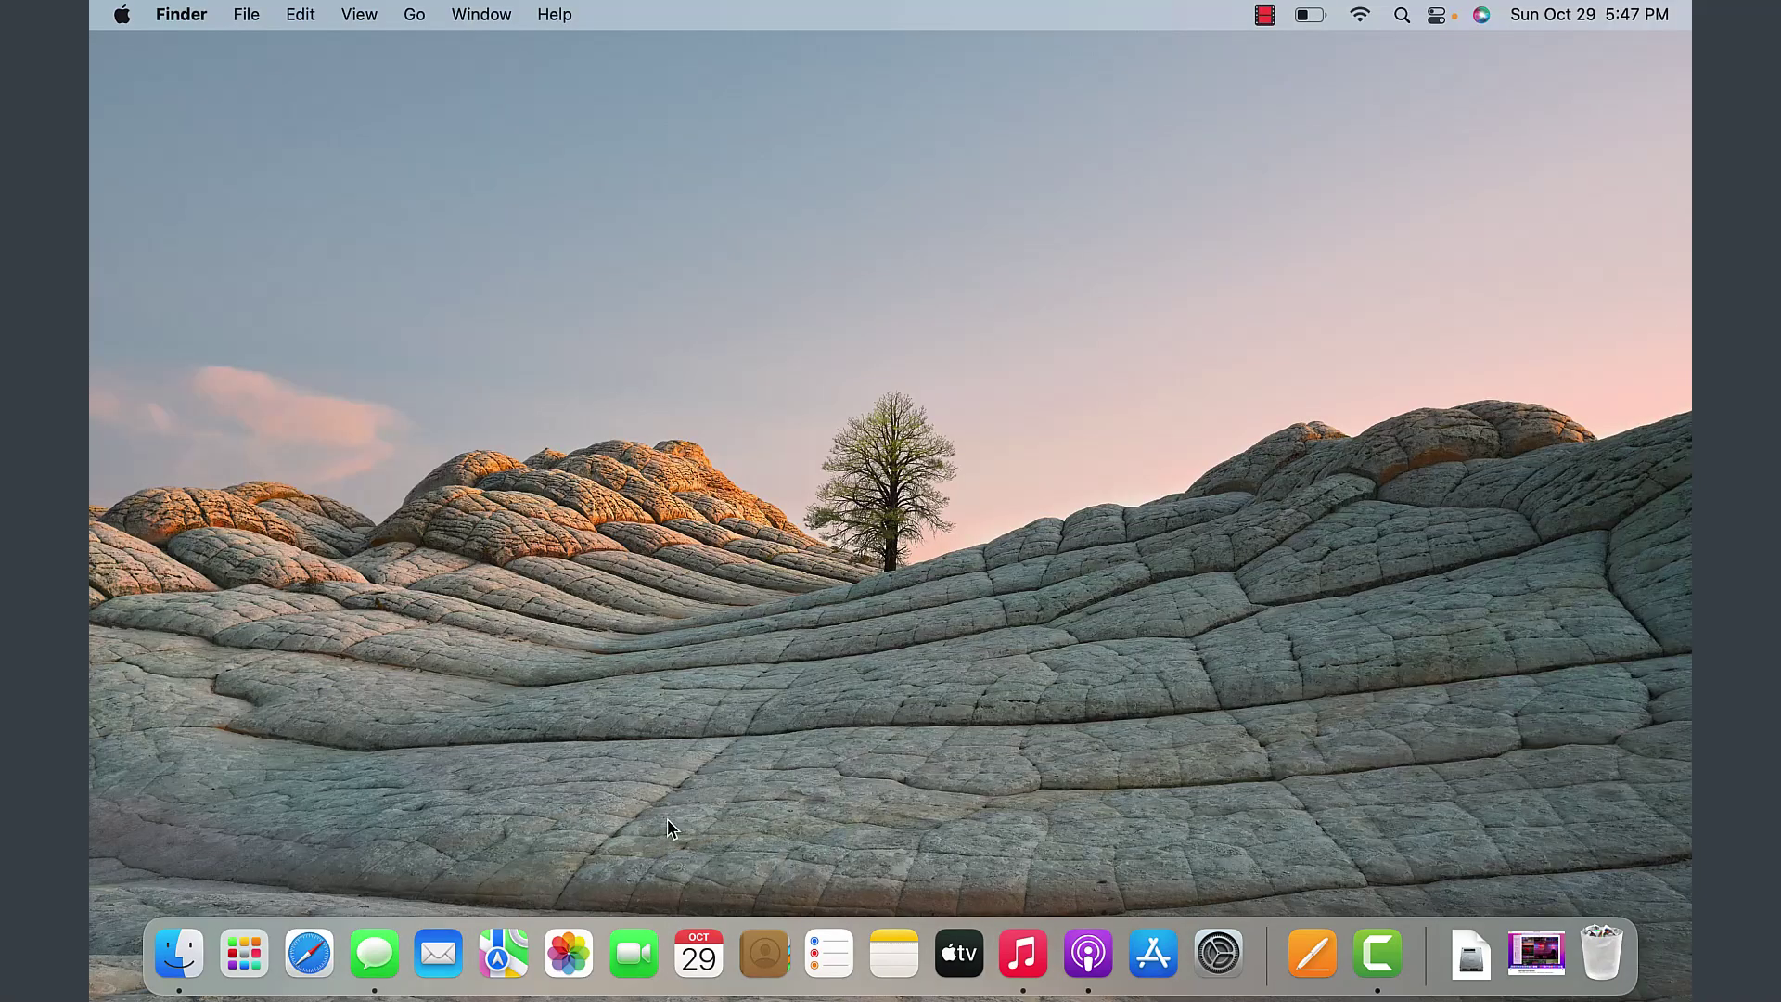
left_click(1265, 15)
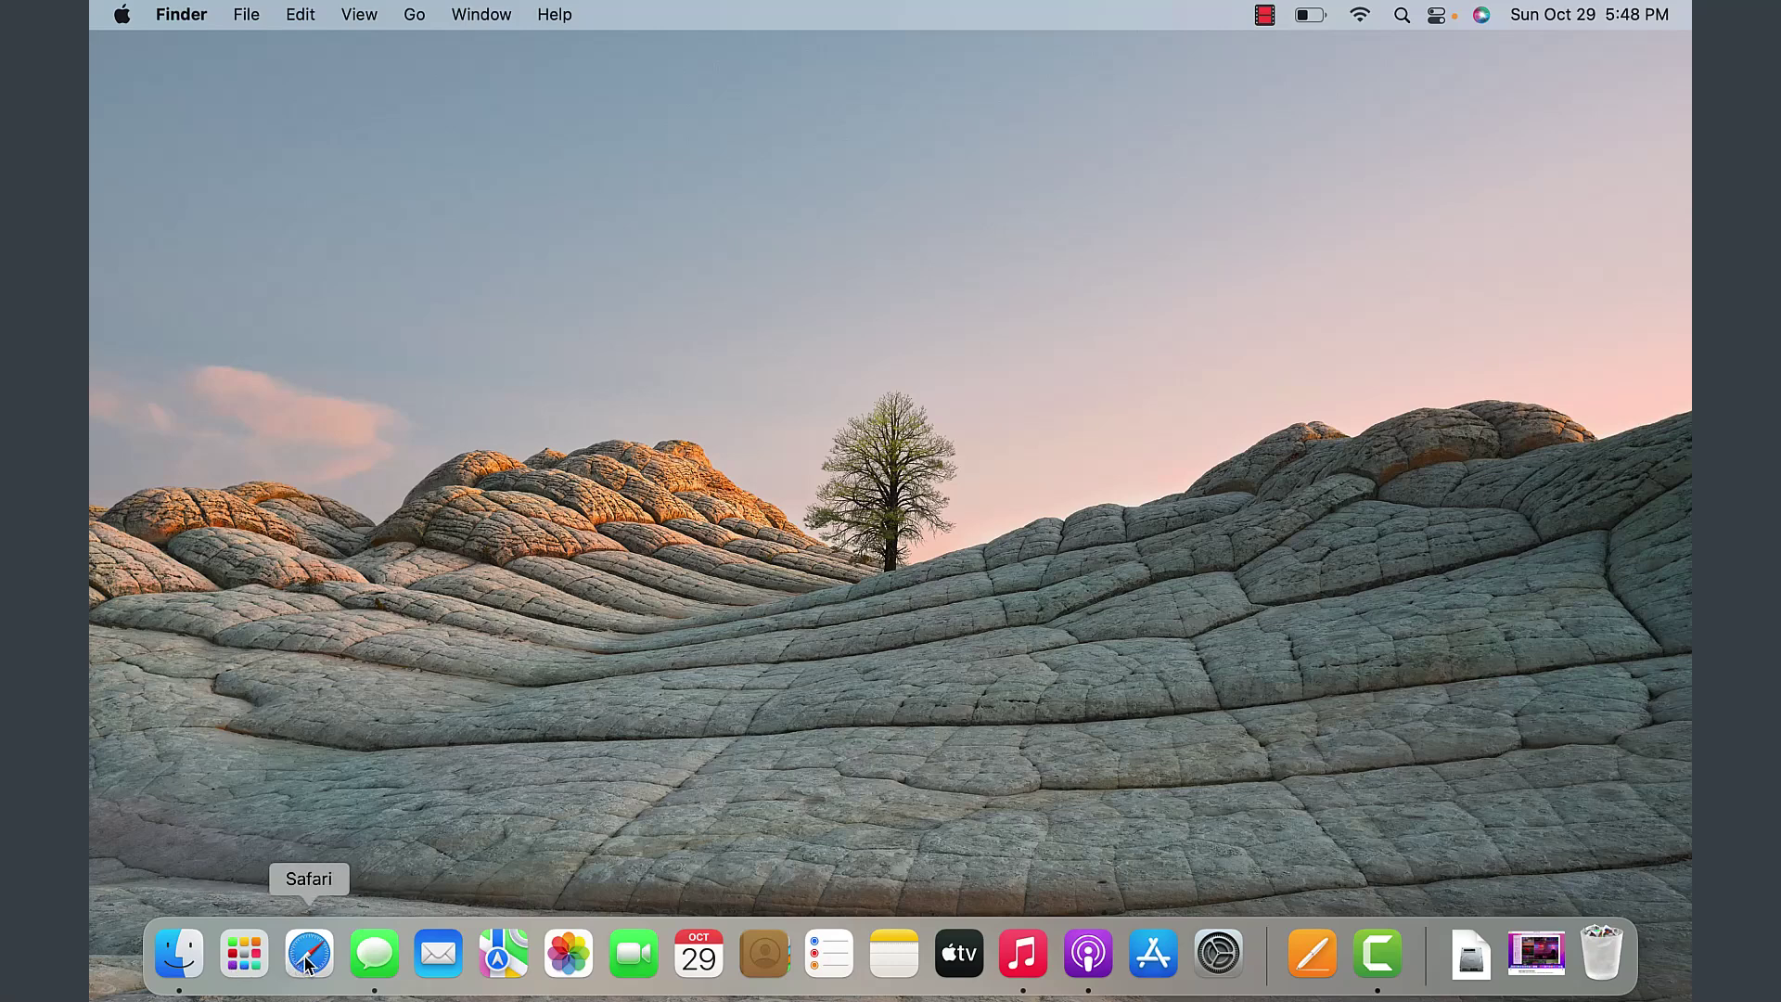
- Open Safari and go to yahoo.com
left_click(308, 965)
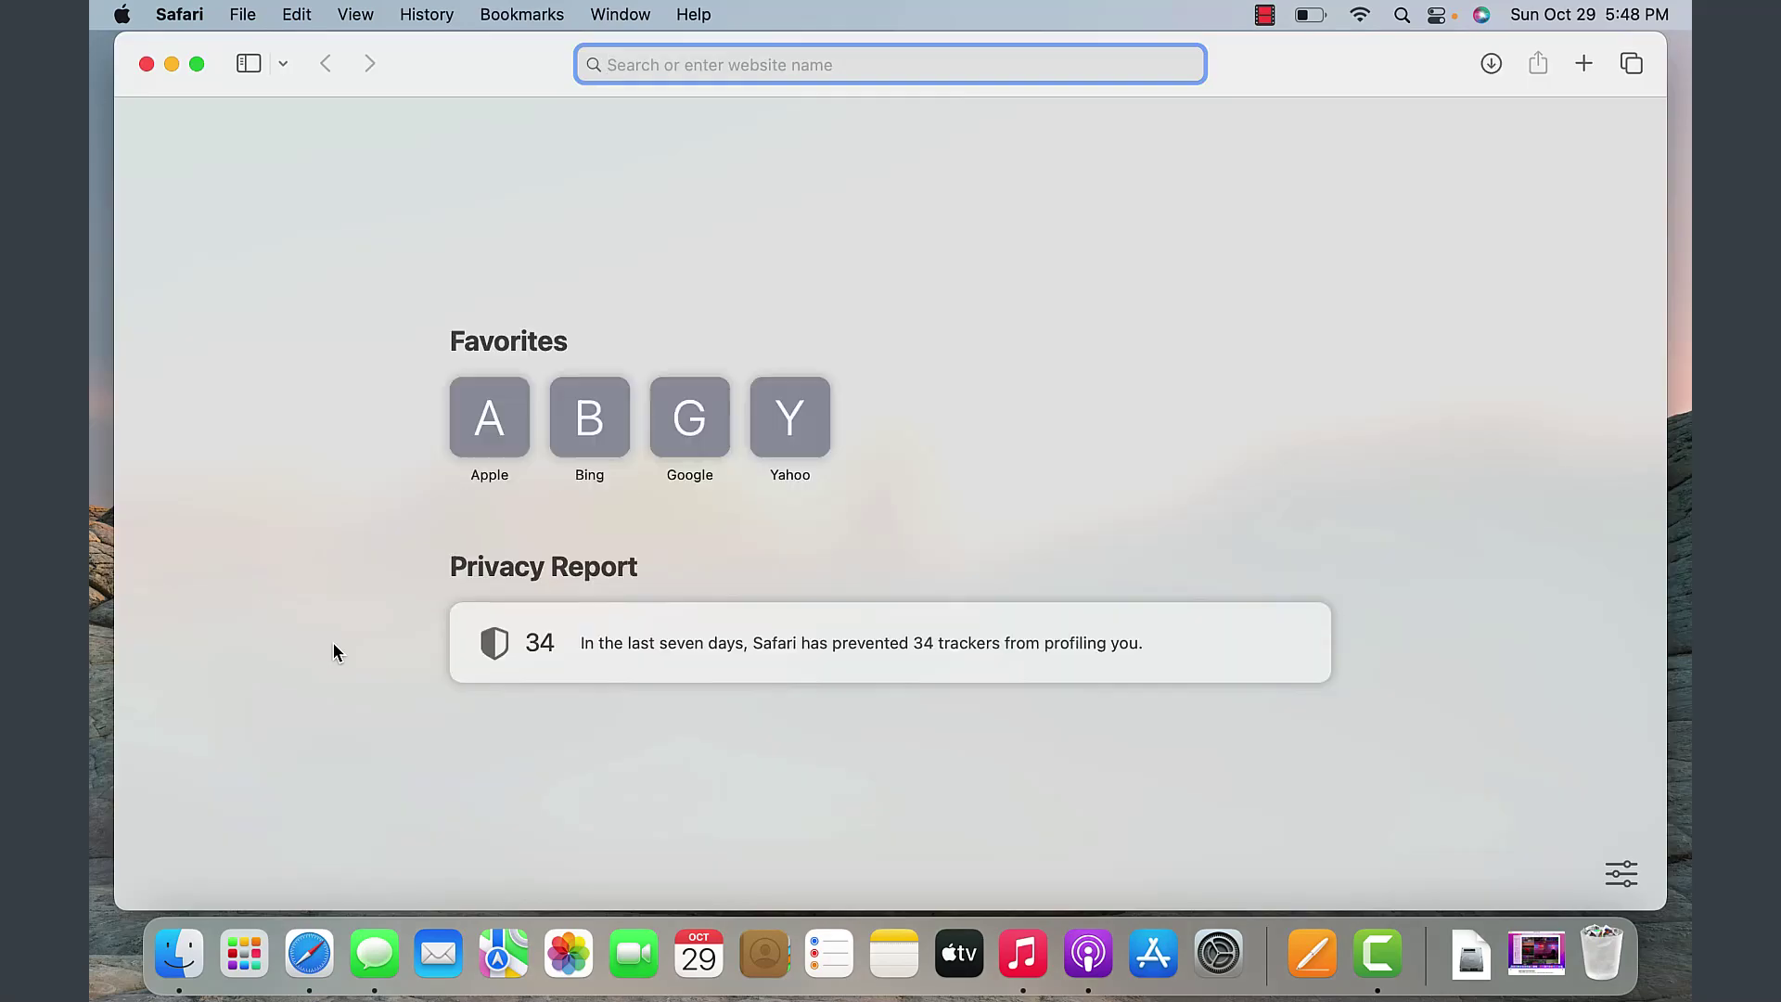
type("yahoo")
key("Delete")
left_click(585, 146)
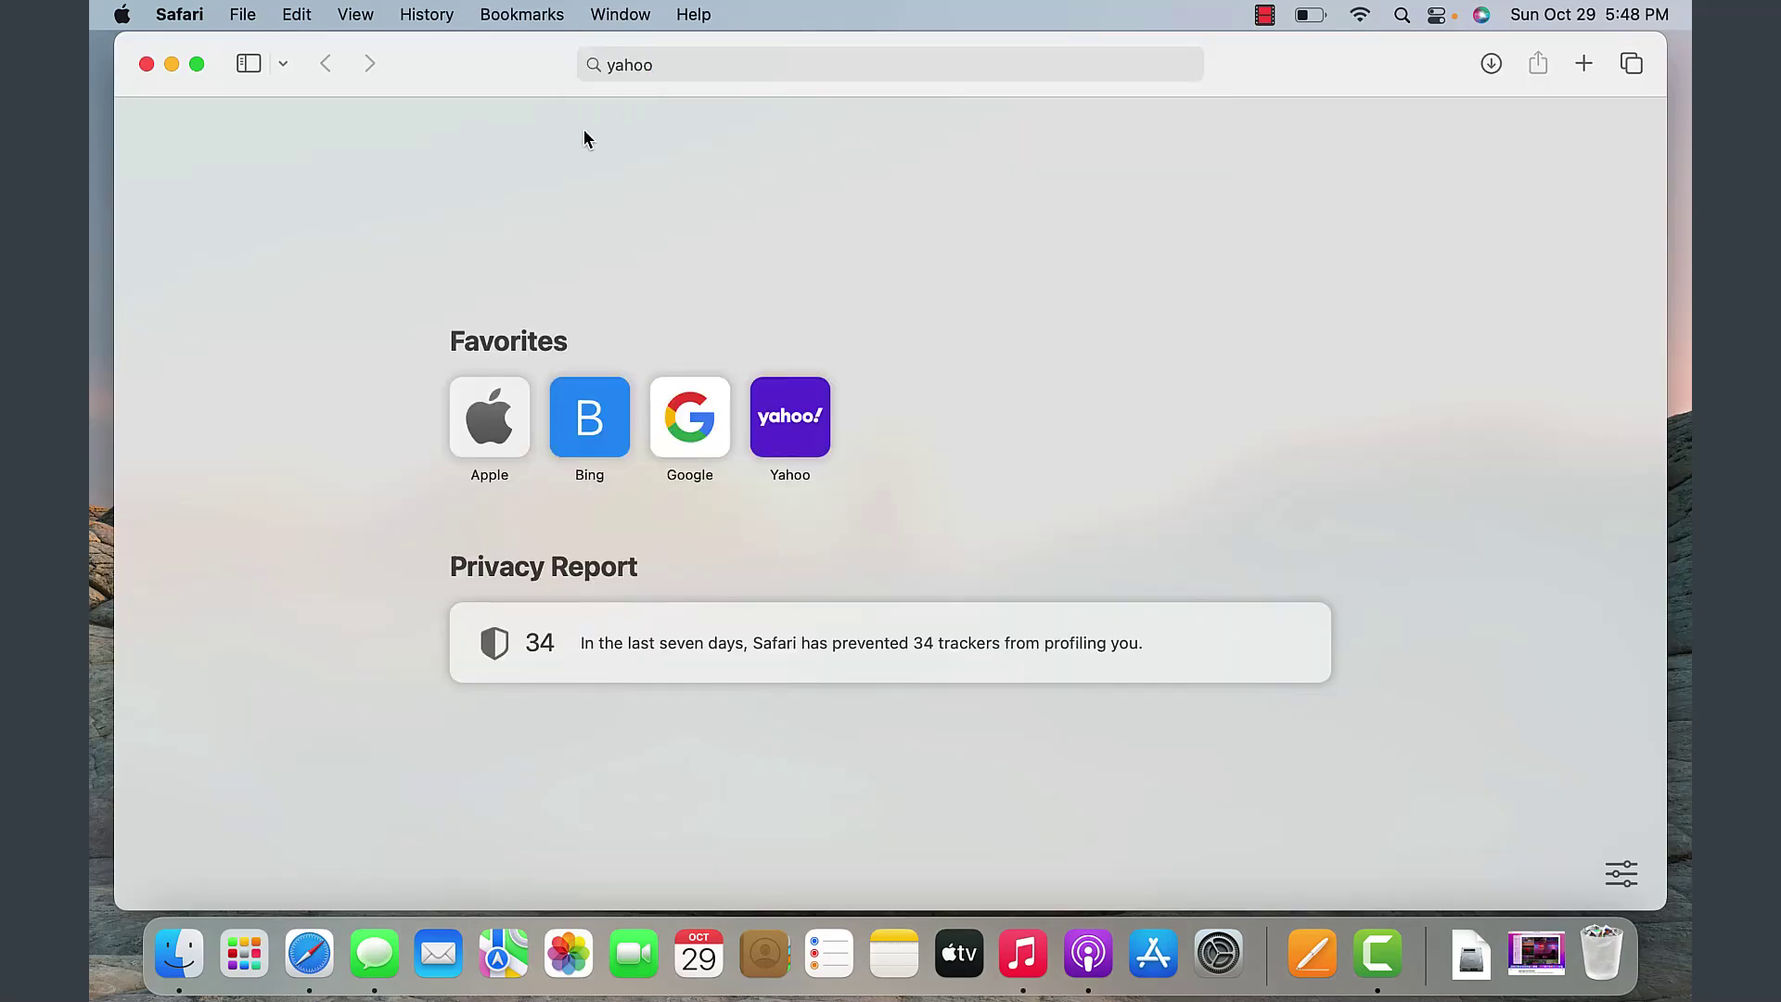
left_click(684, 58)
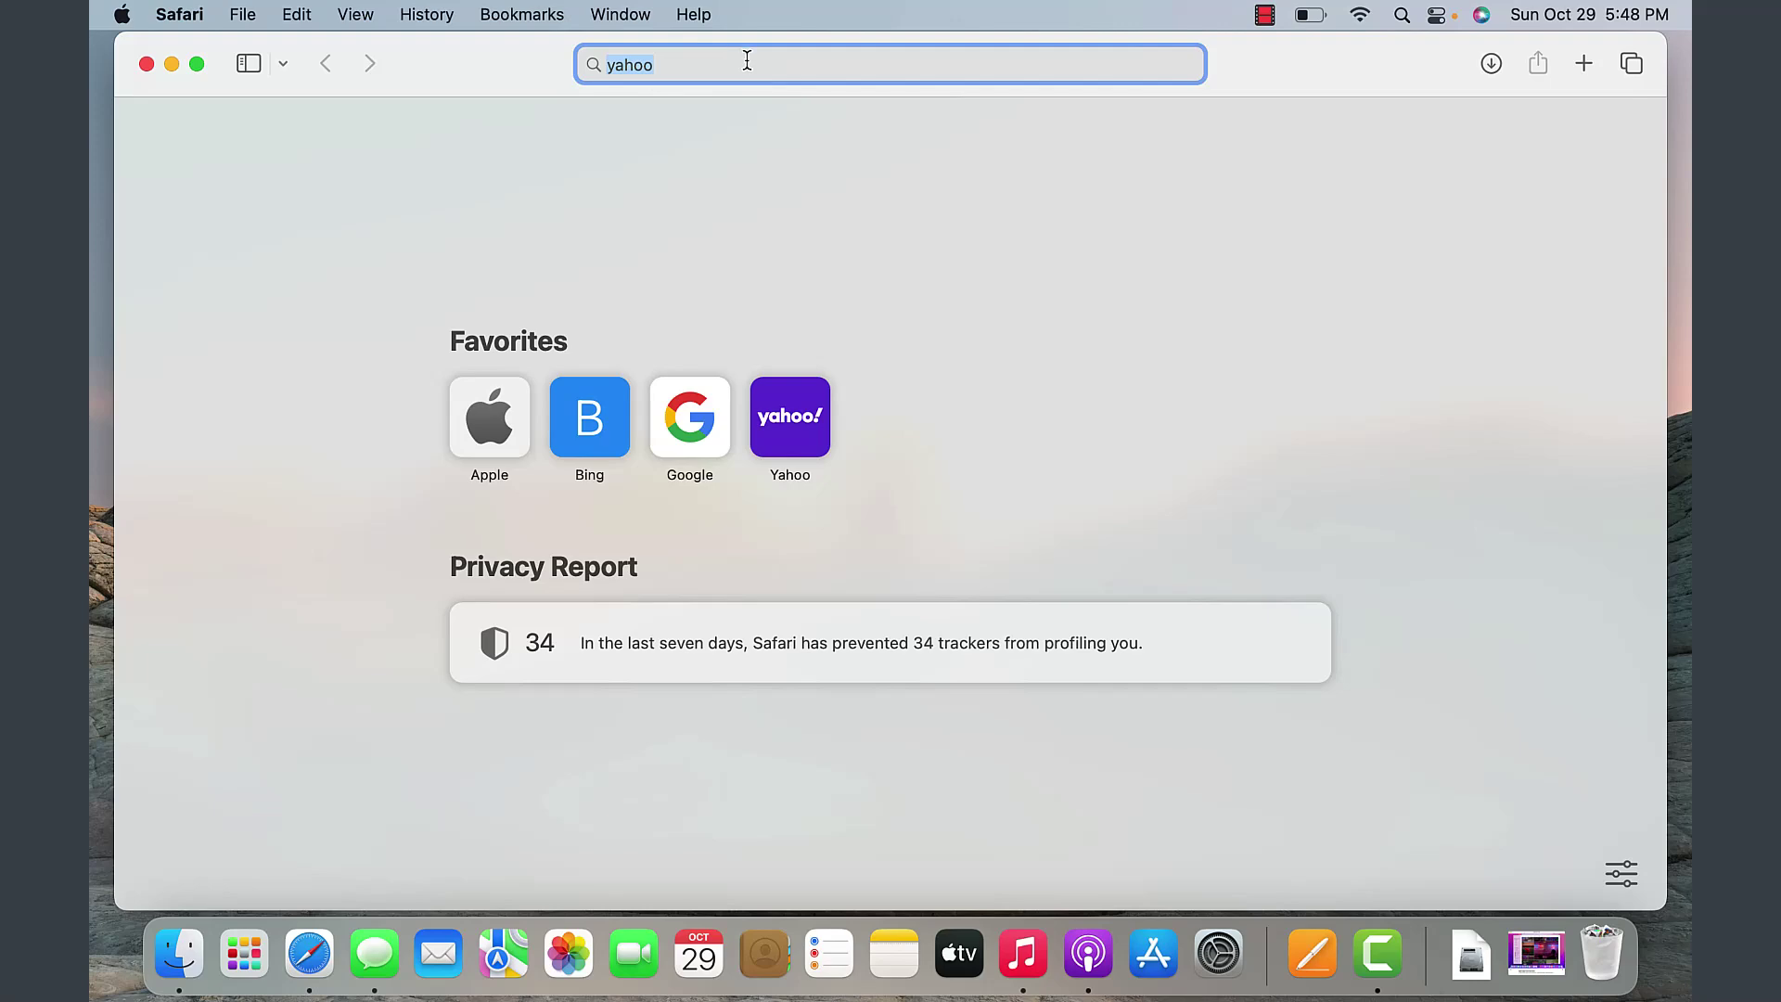
type("yahoo")
key("Return")
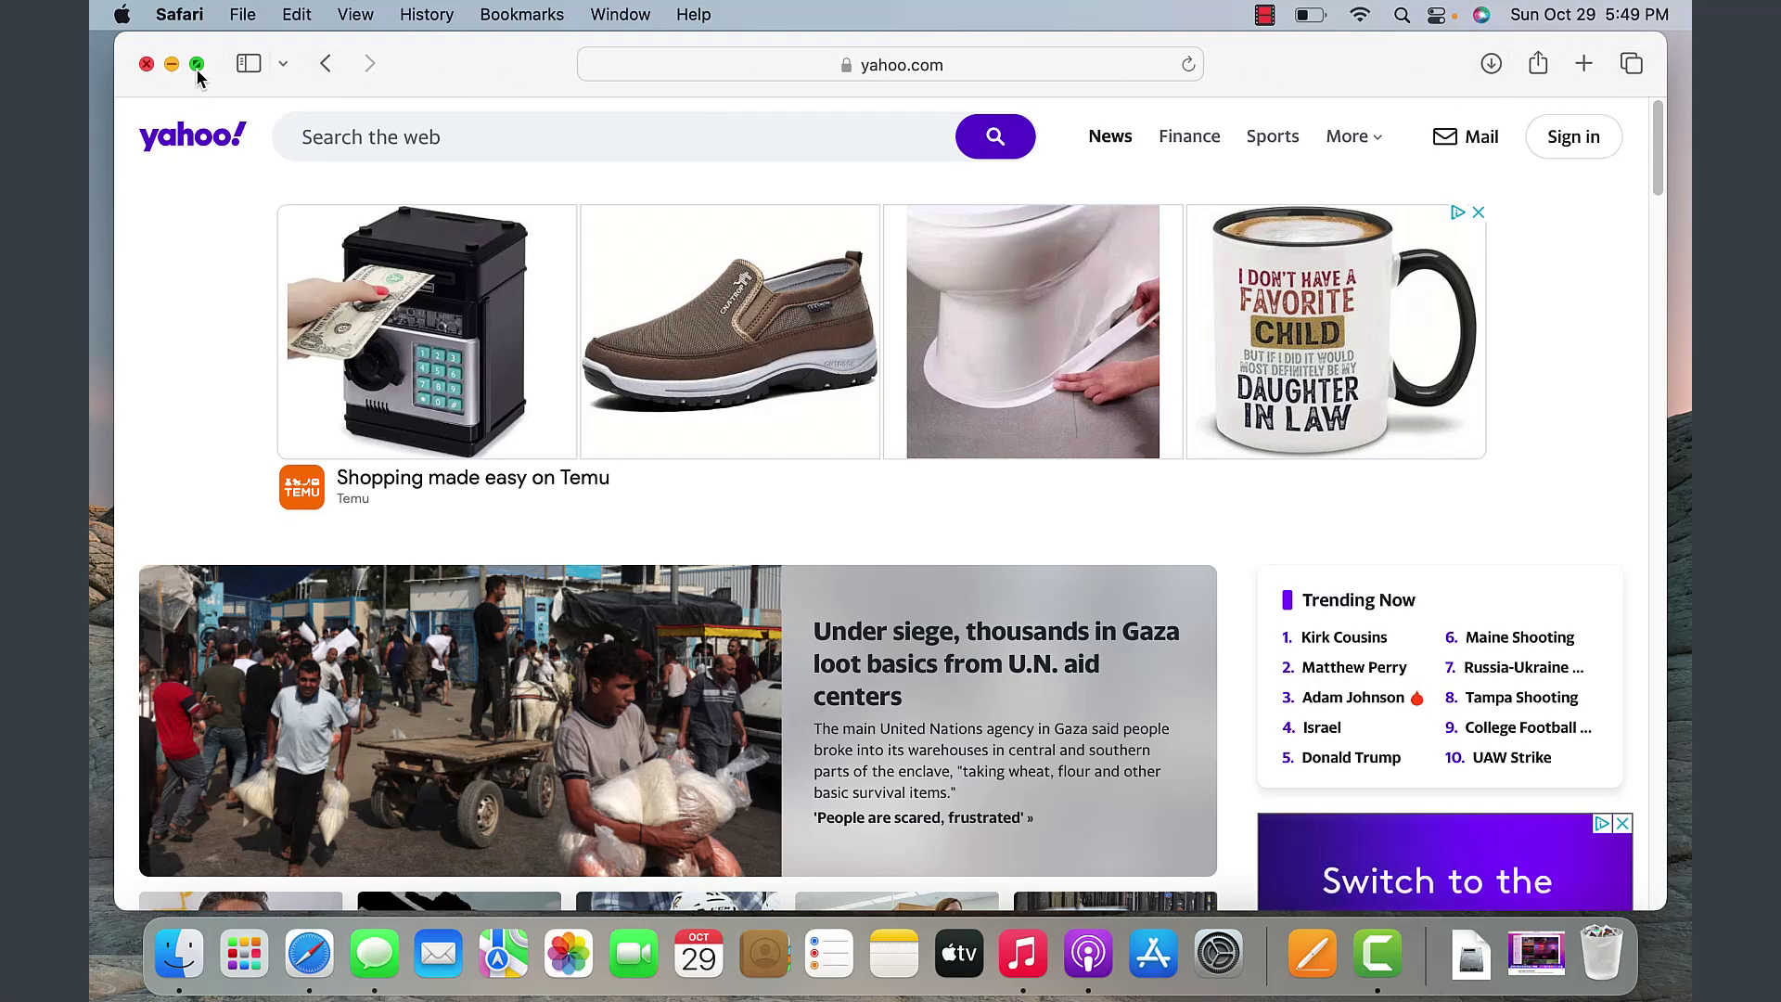
- Enter full screen from the green zoom button, then exit it with Ctrl+Cmd+F
mouse_move(198, 74)
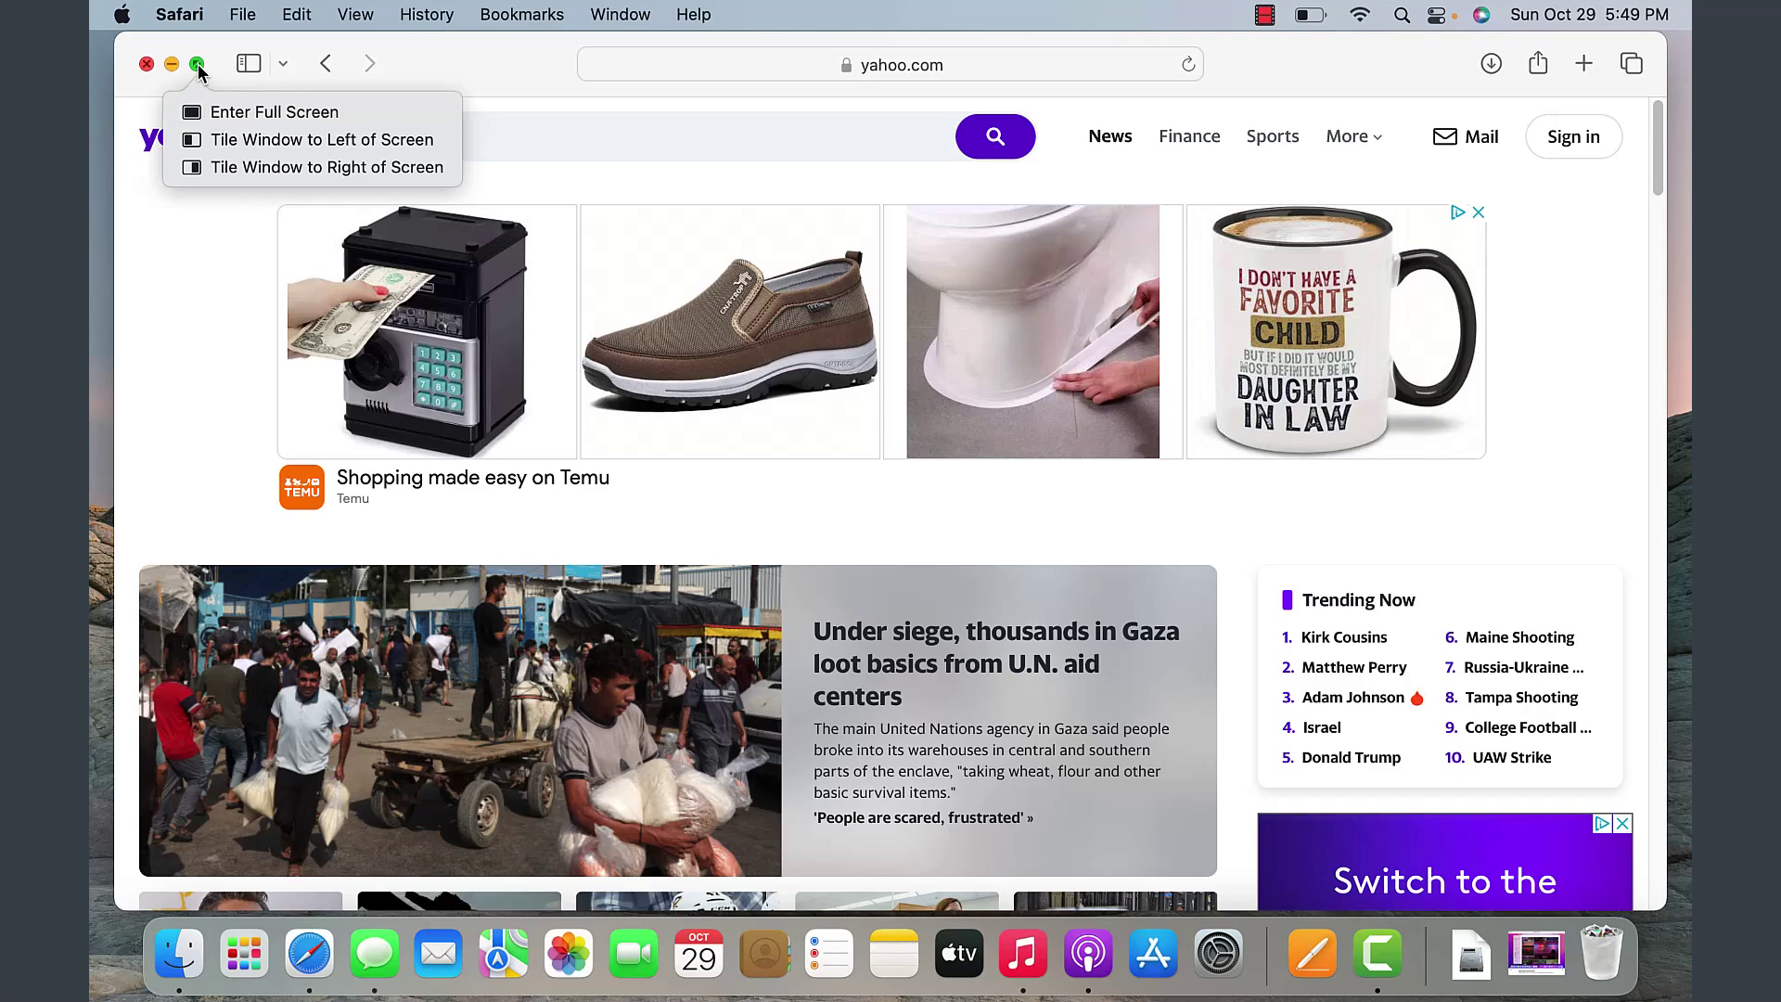
left_click(222, 119)
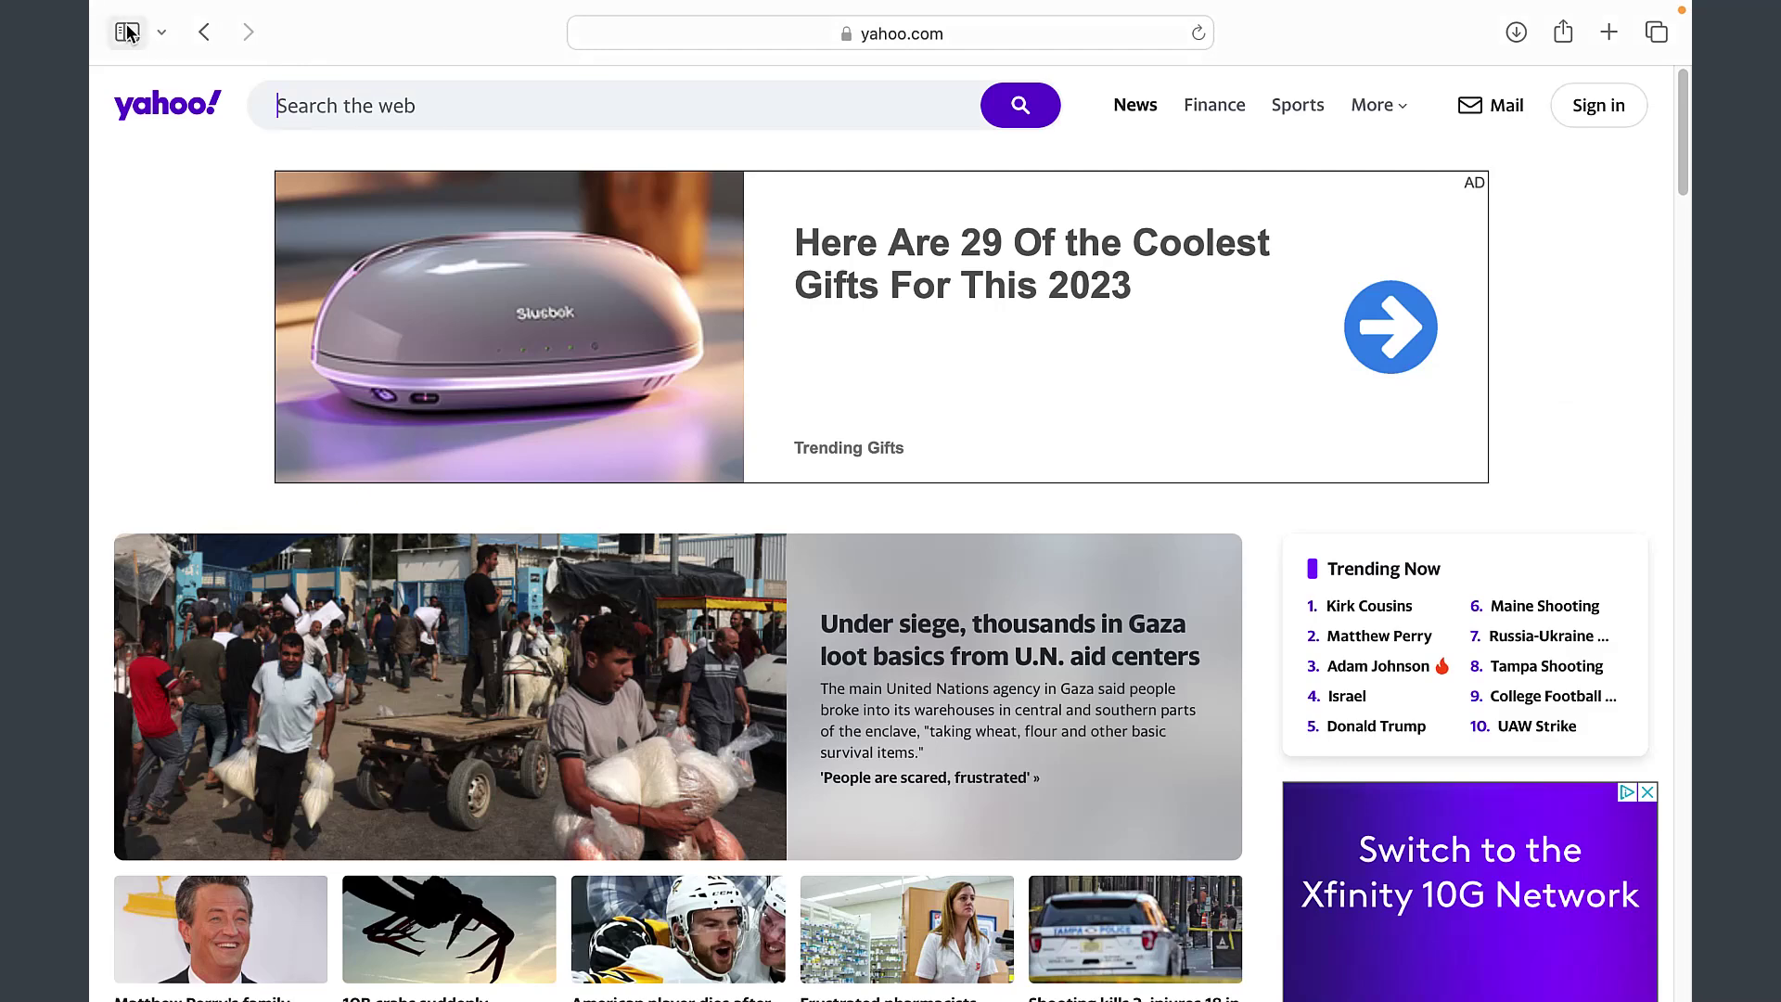
key("ctrl+super+f")
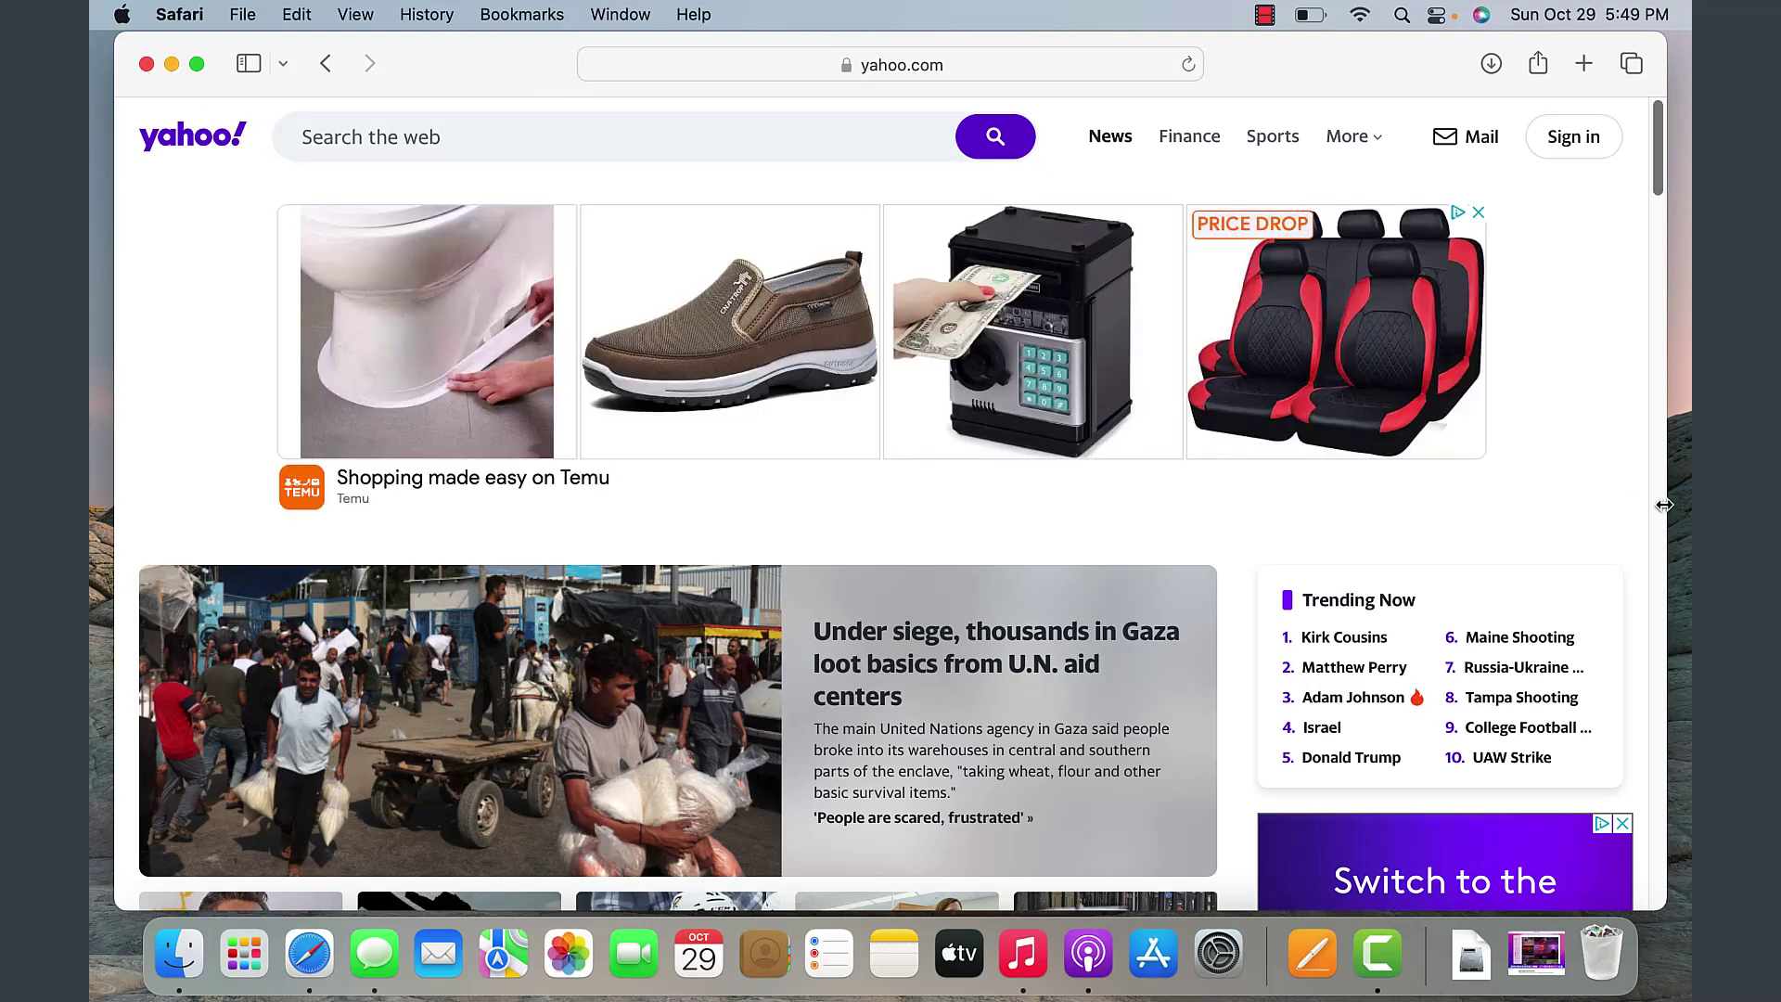
- Widen and zoom the Safari window to full width, then browse the File, Safari, Apple and Help menus
left_click_drag(1664, 505, 1687, 509)
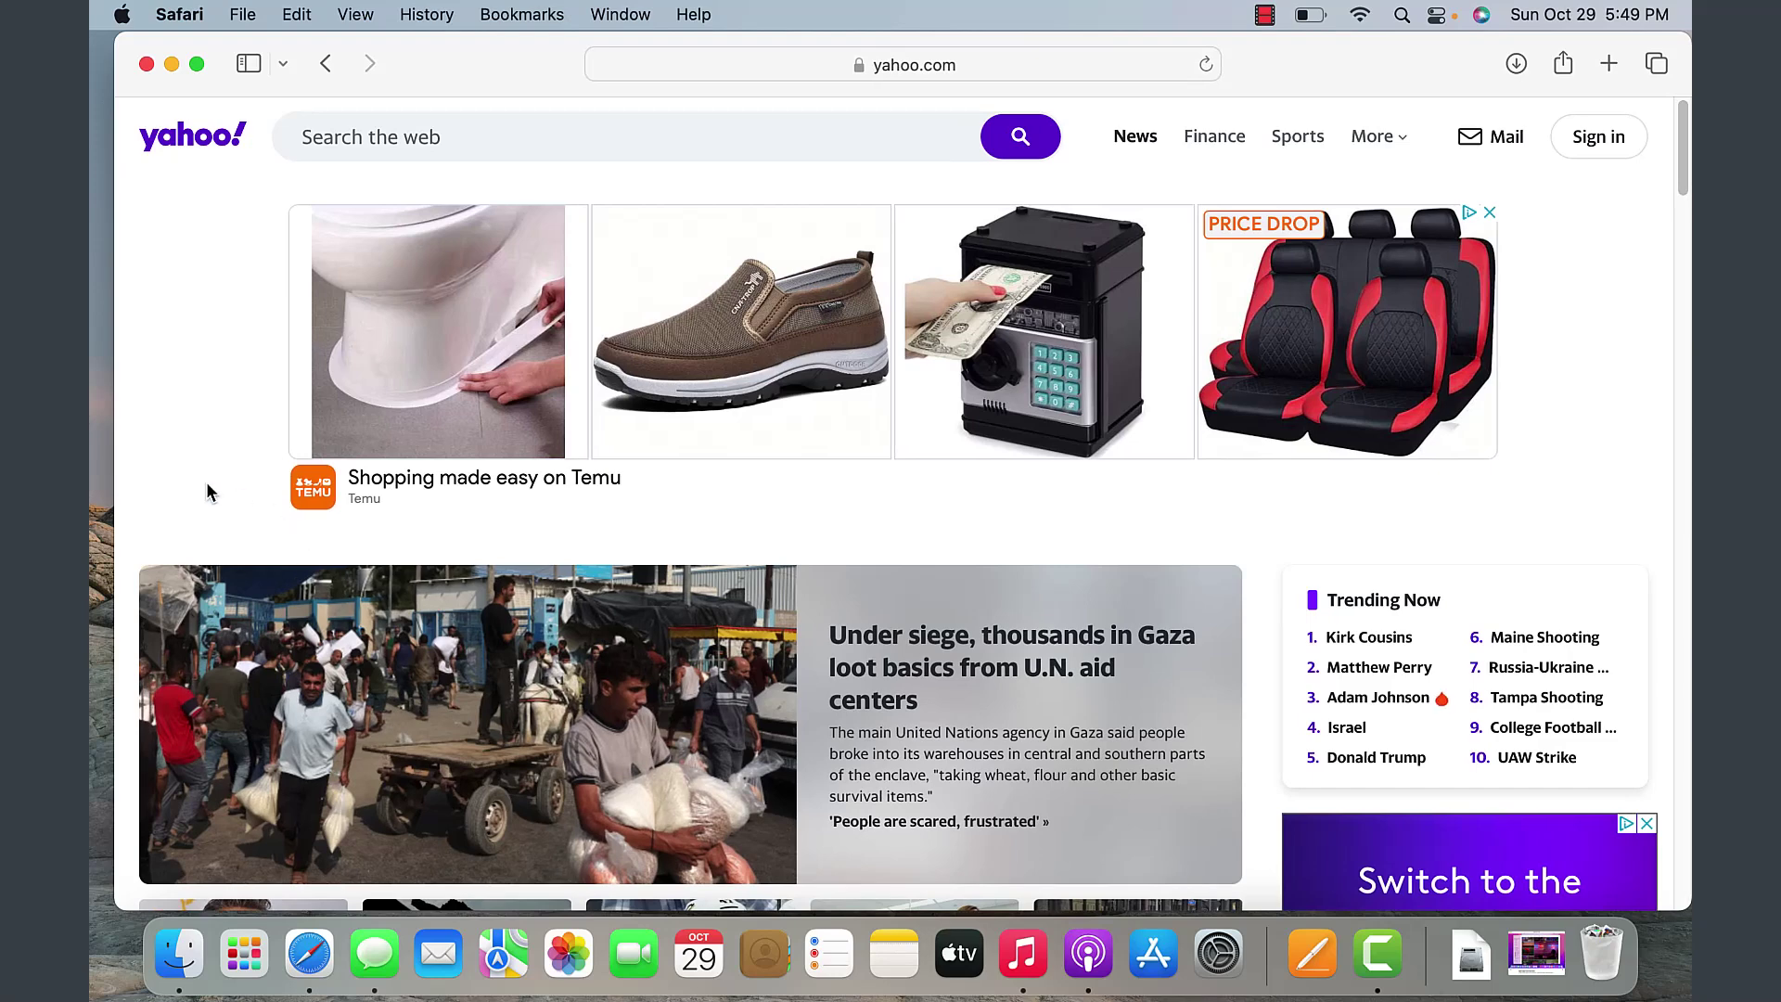
double_click(150, 84)
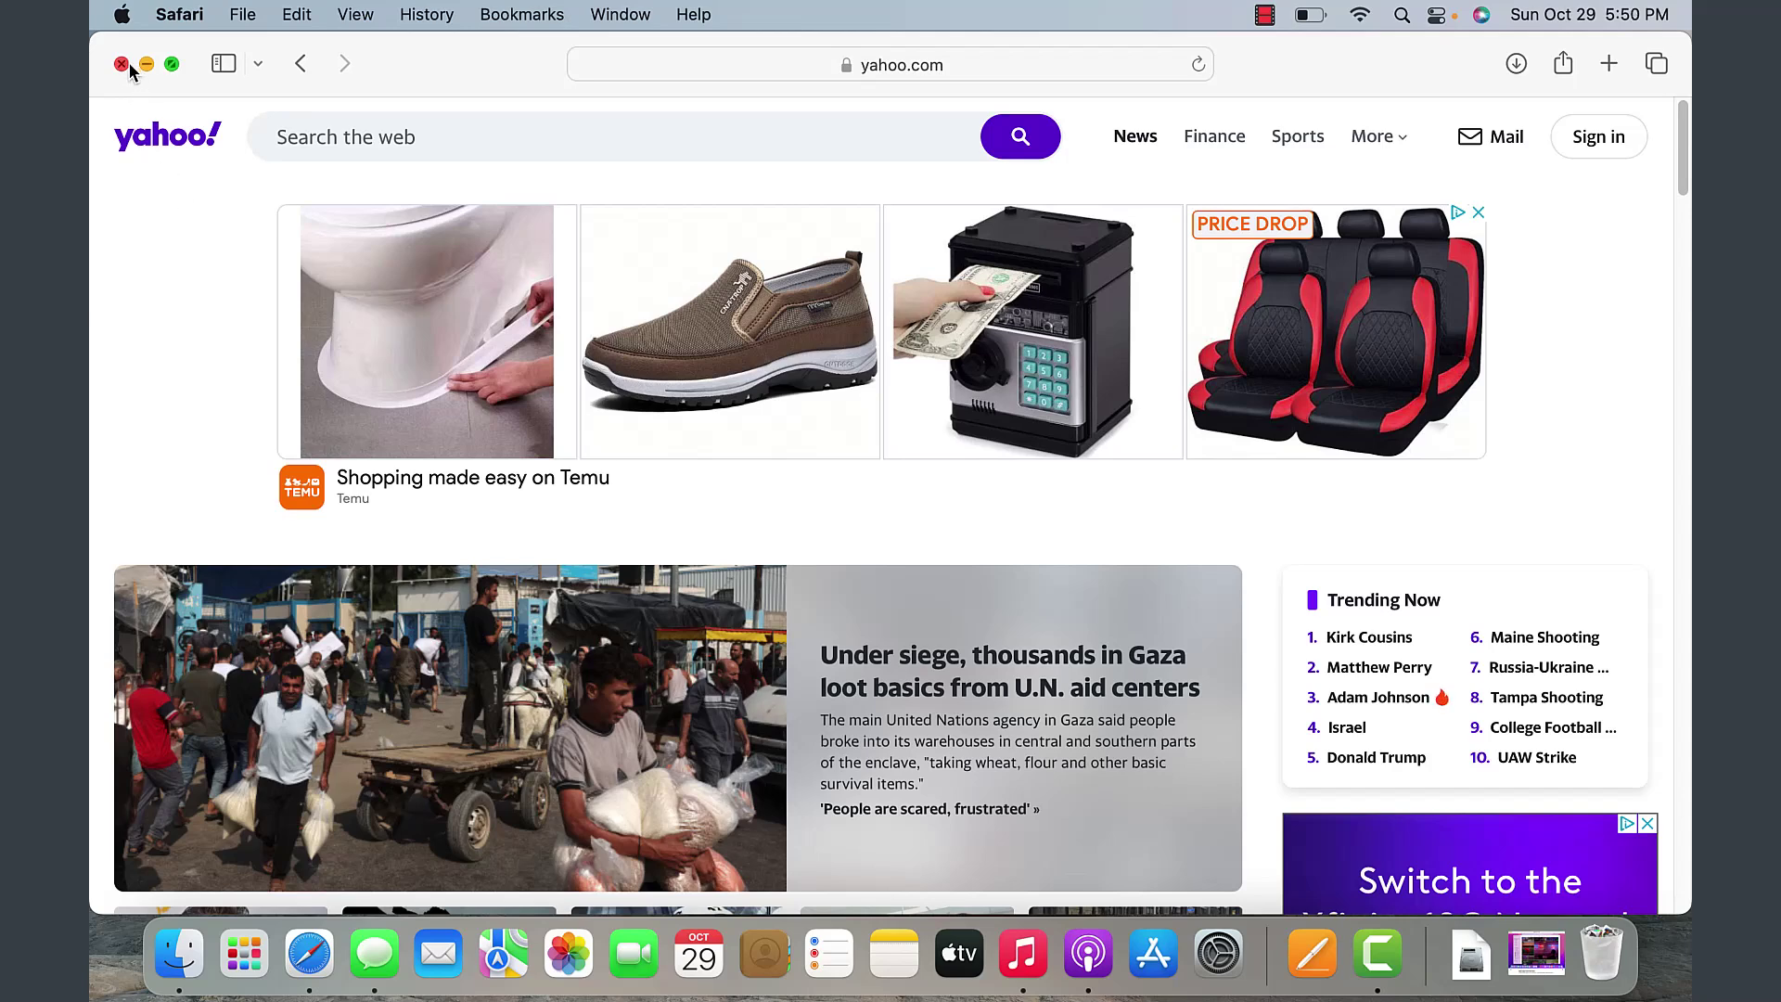
left_click(243, 15)
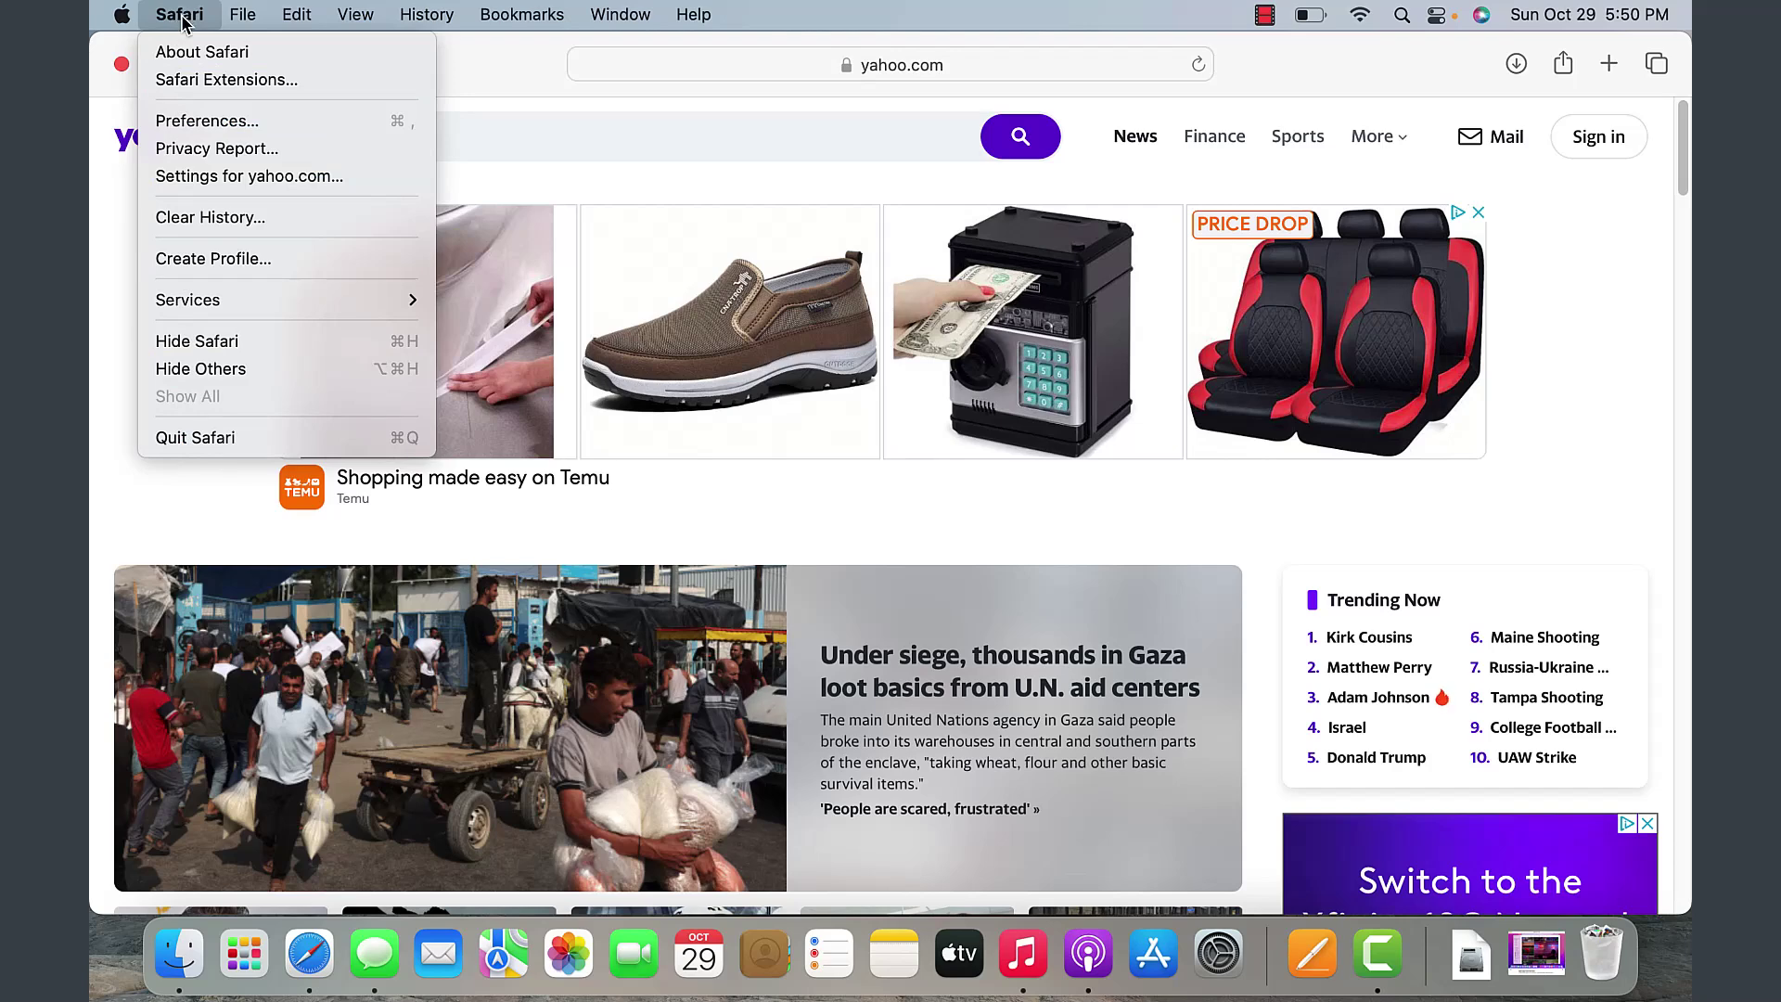
mouse_move(119, 23)
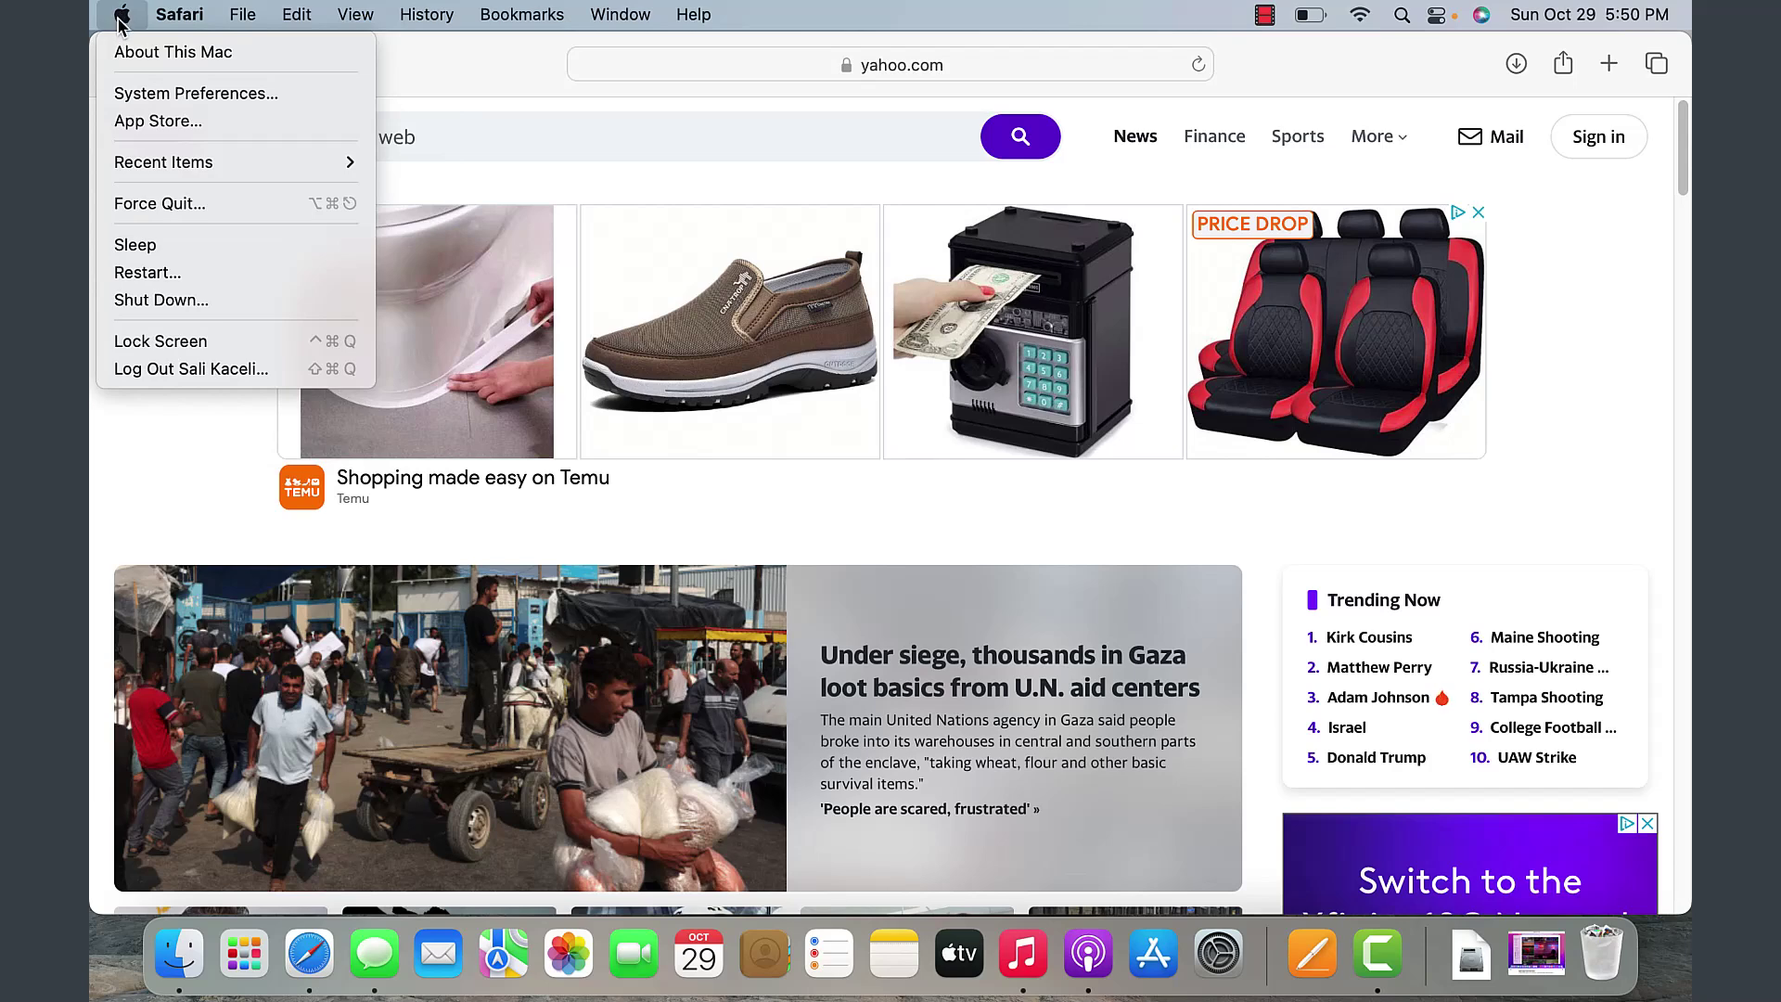
mouse_move(173, 17)
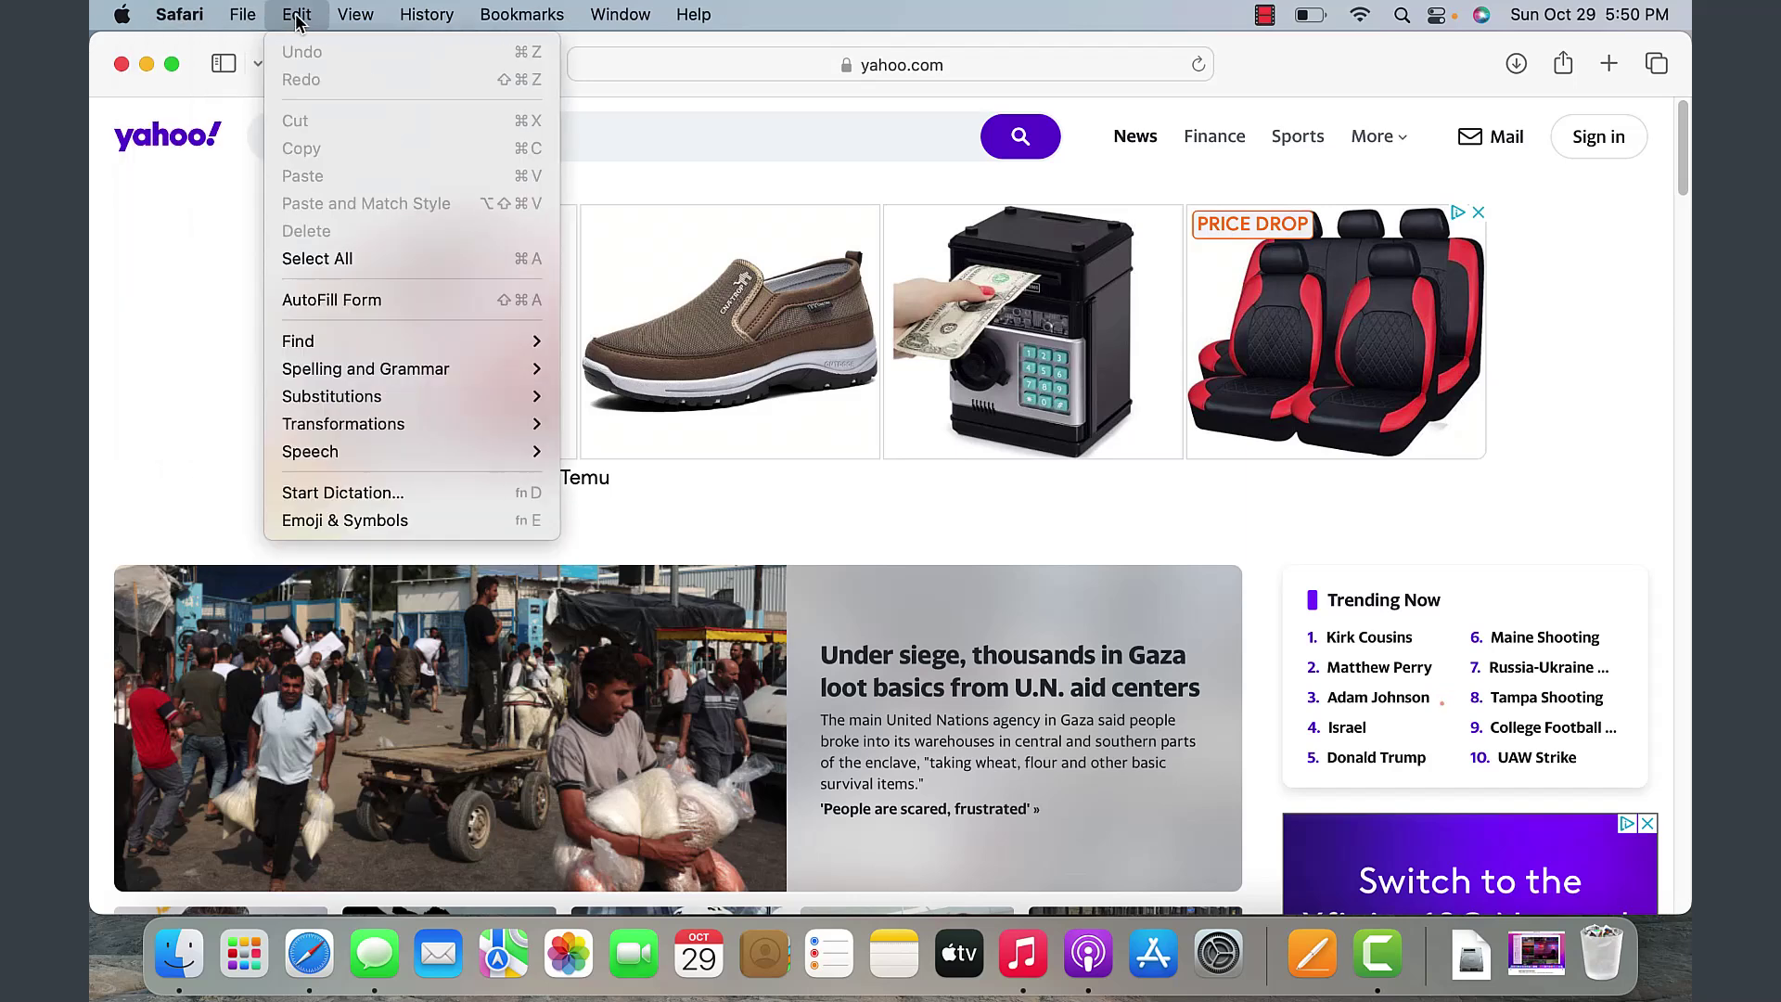
mouse_move(410, 28)
left_click(390, 144)
key("super+comma")
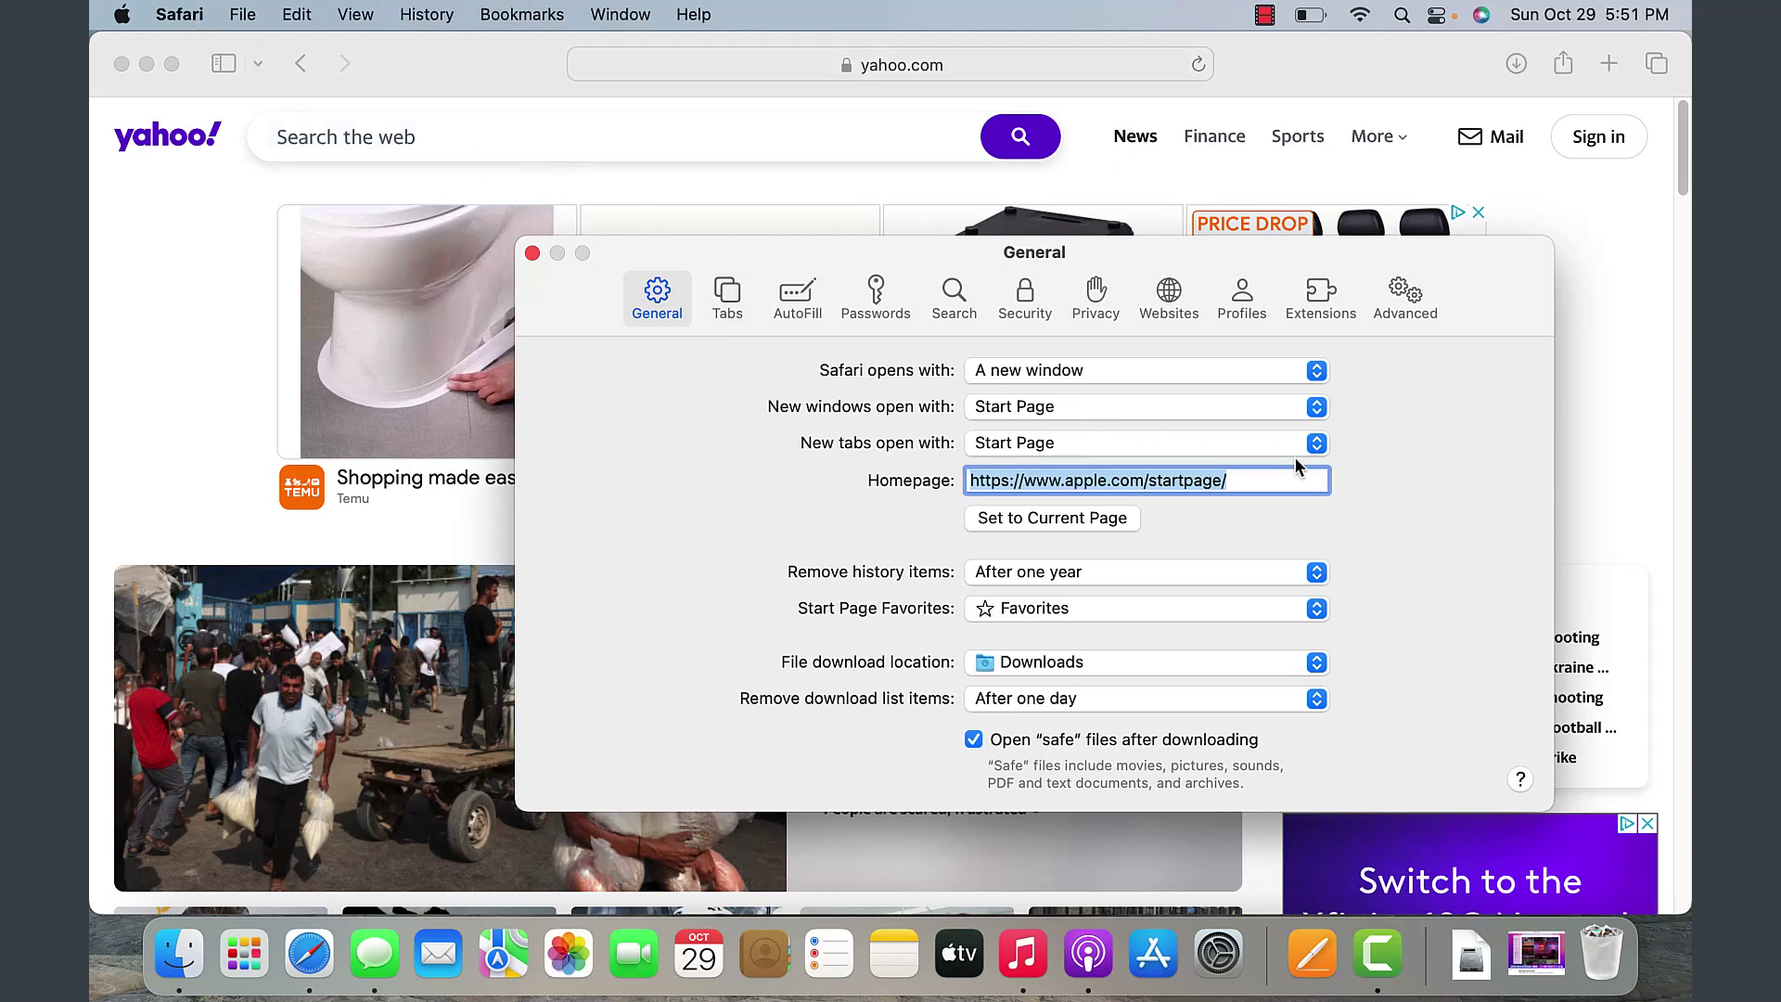
left_click(1251, 484)
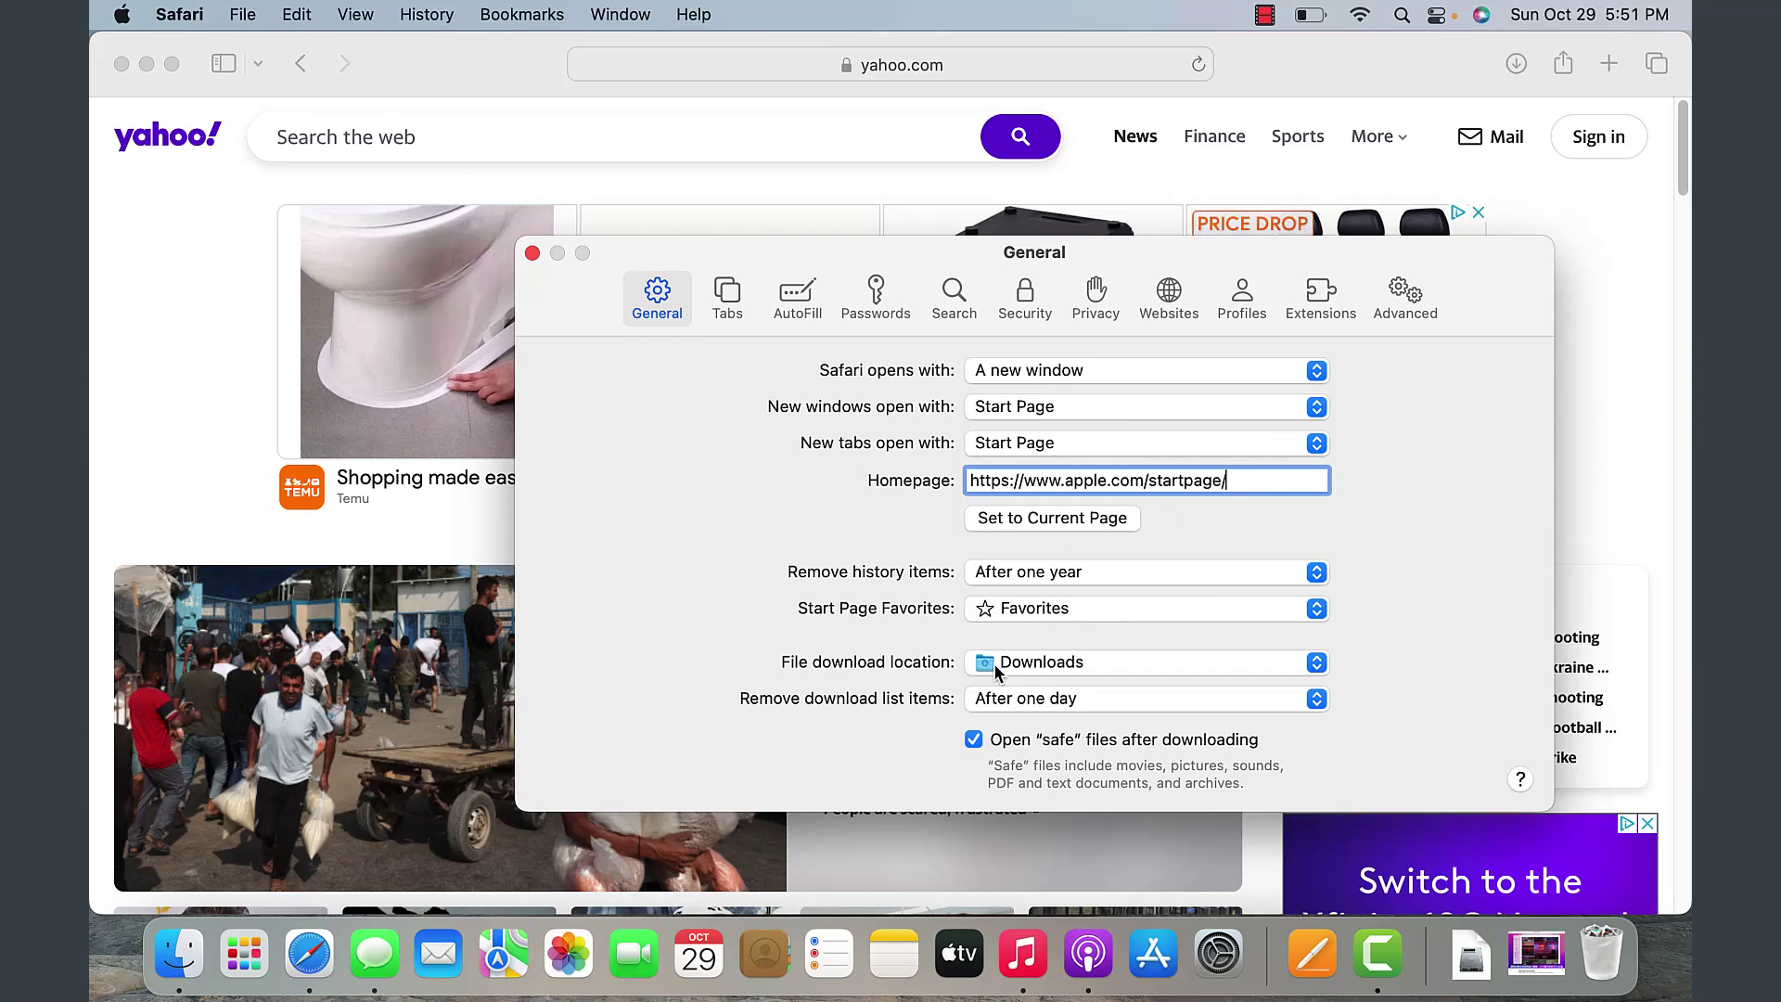
left_click(727, 295)
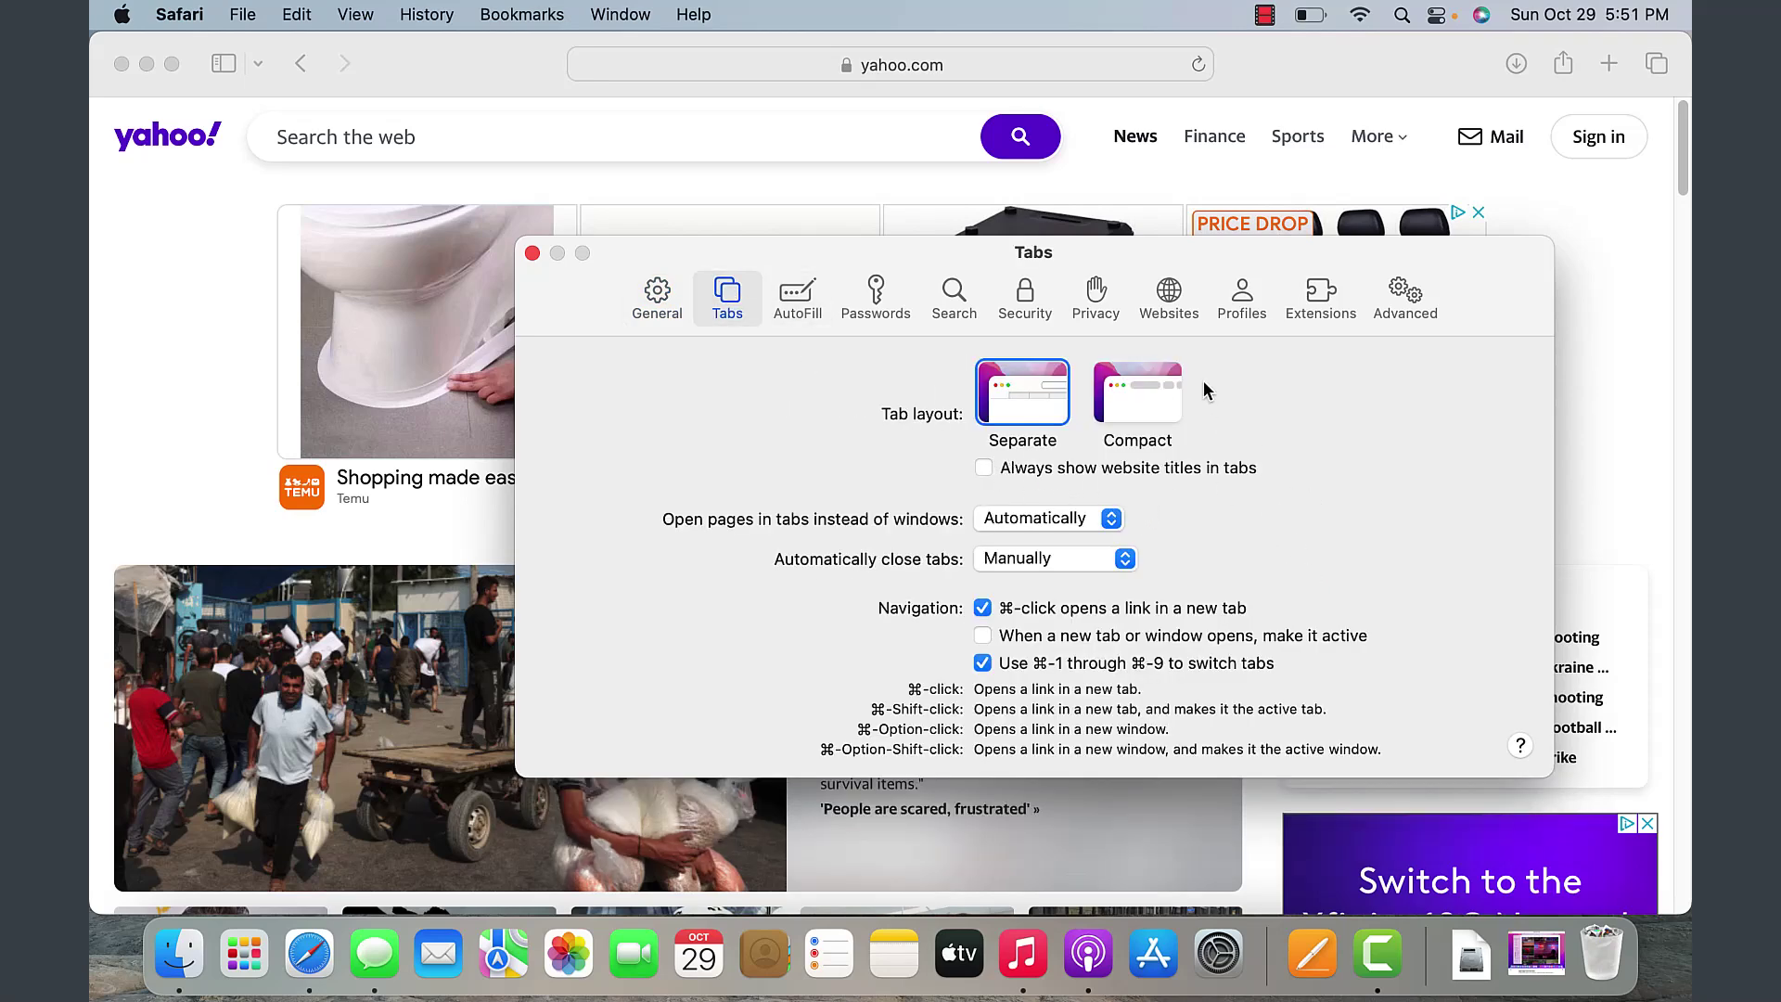
left_click(798, 295)
left_click(875, 295)
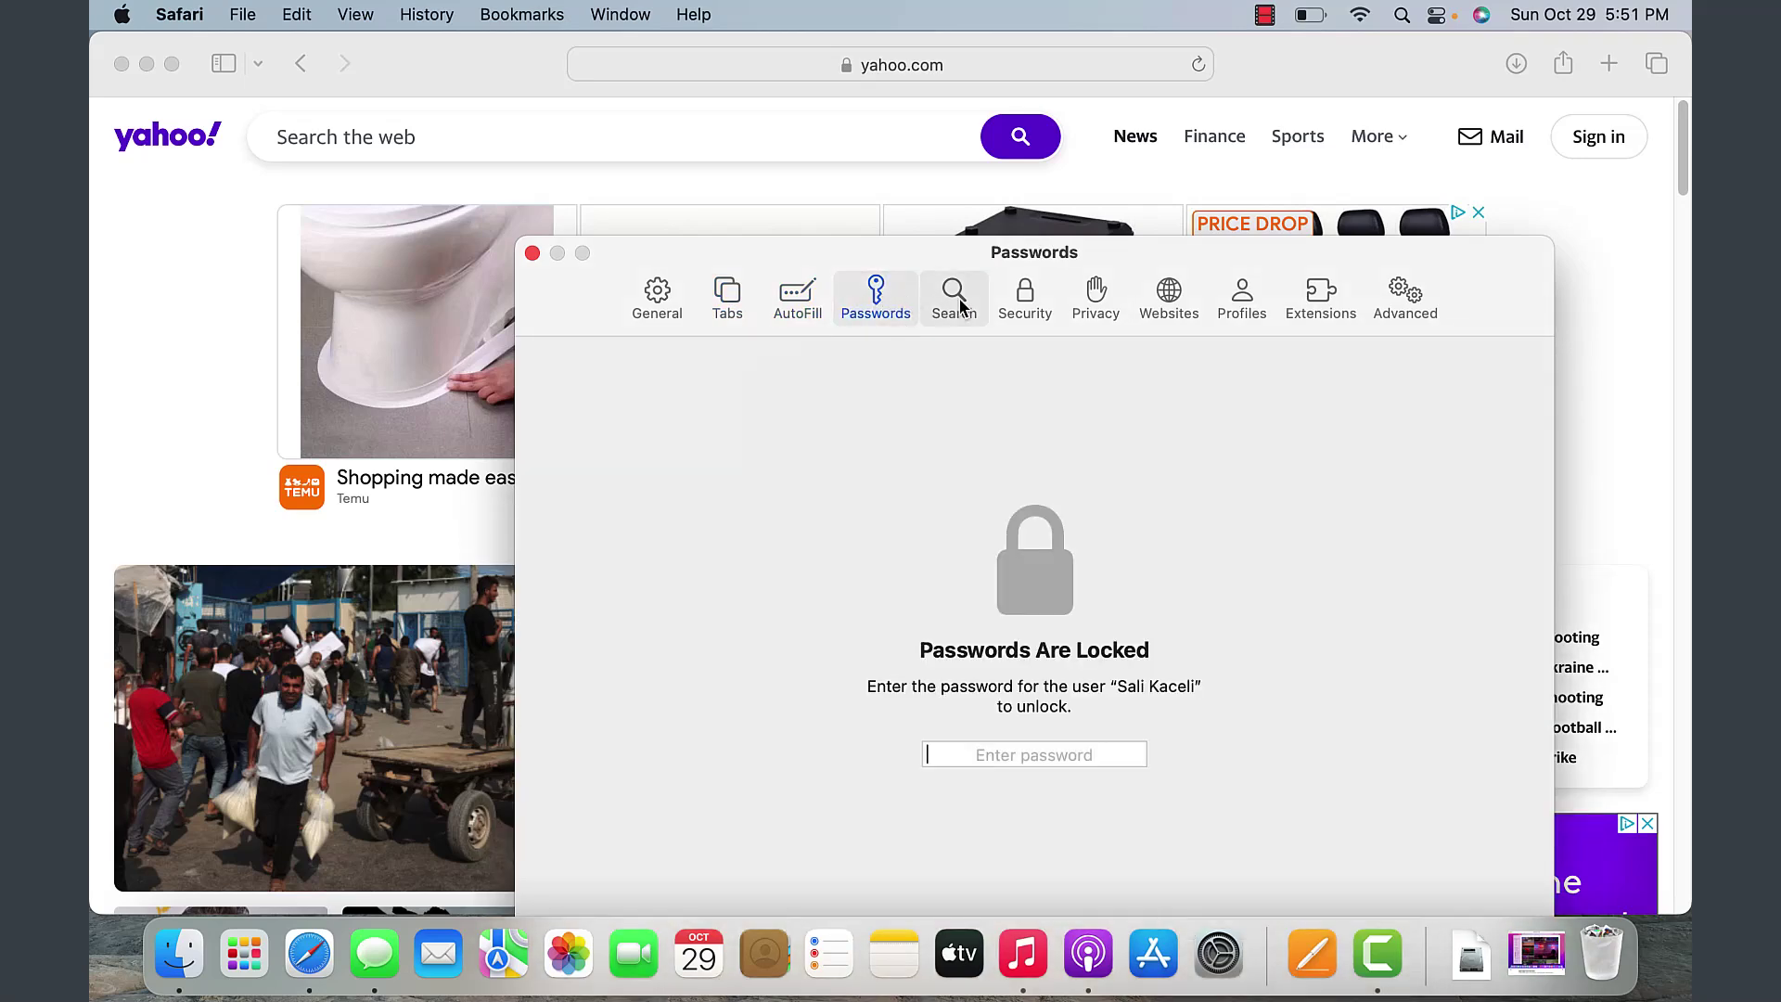
left_click(959, 305)
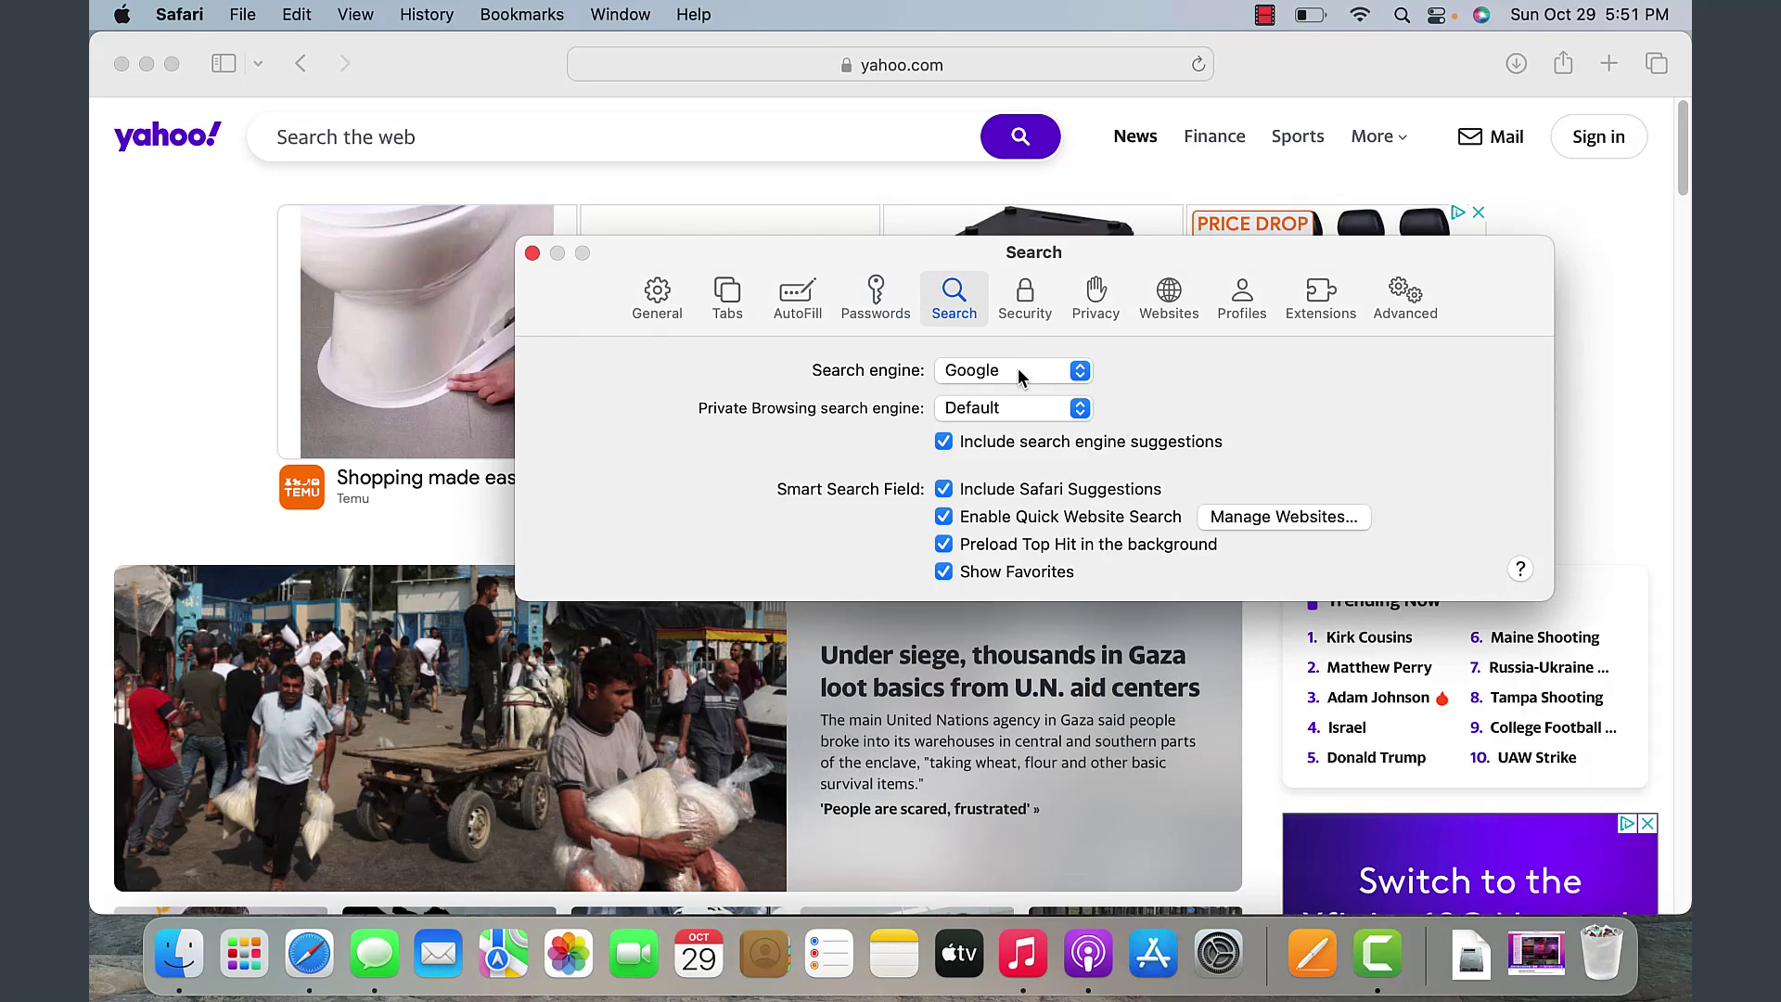
left_click(1030, 311)
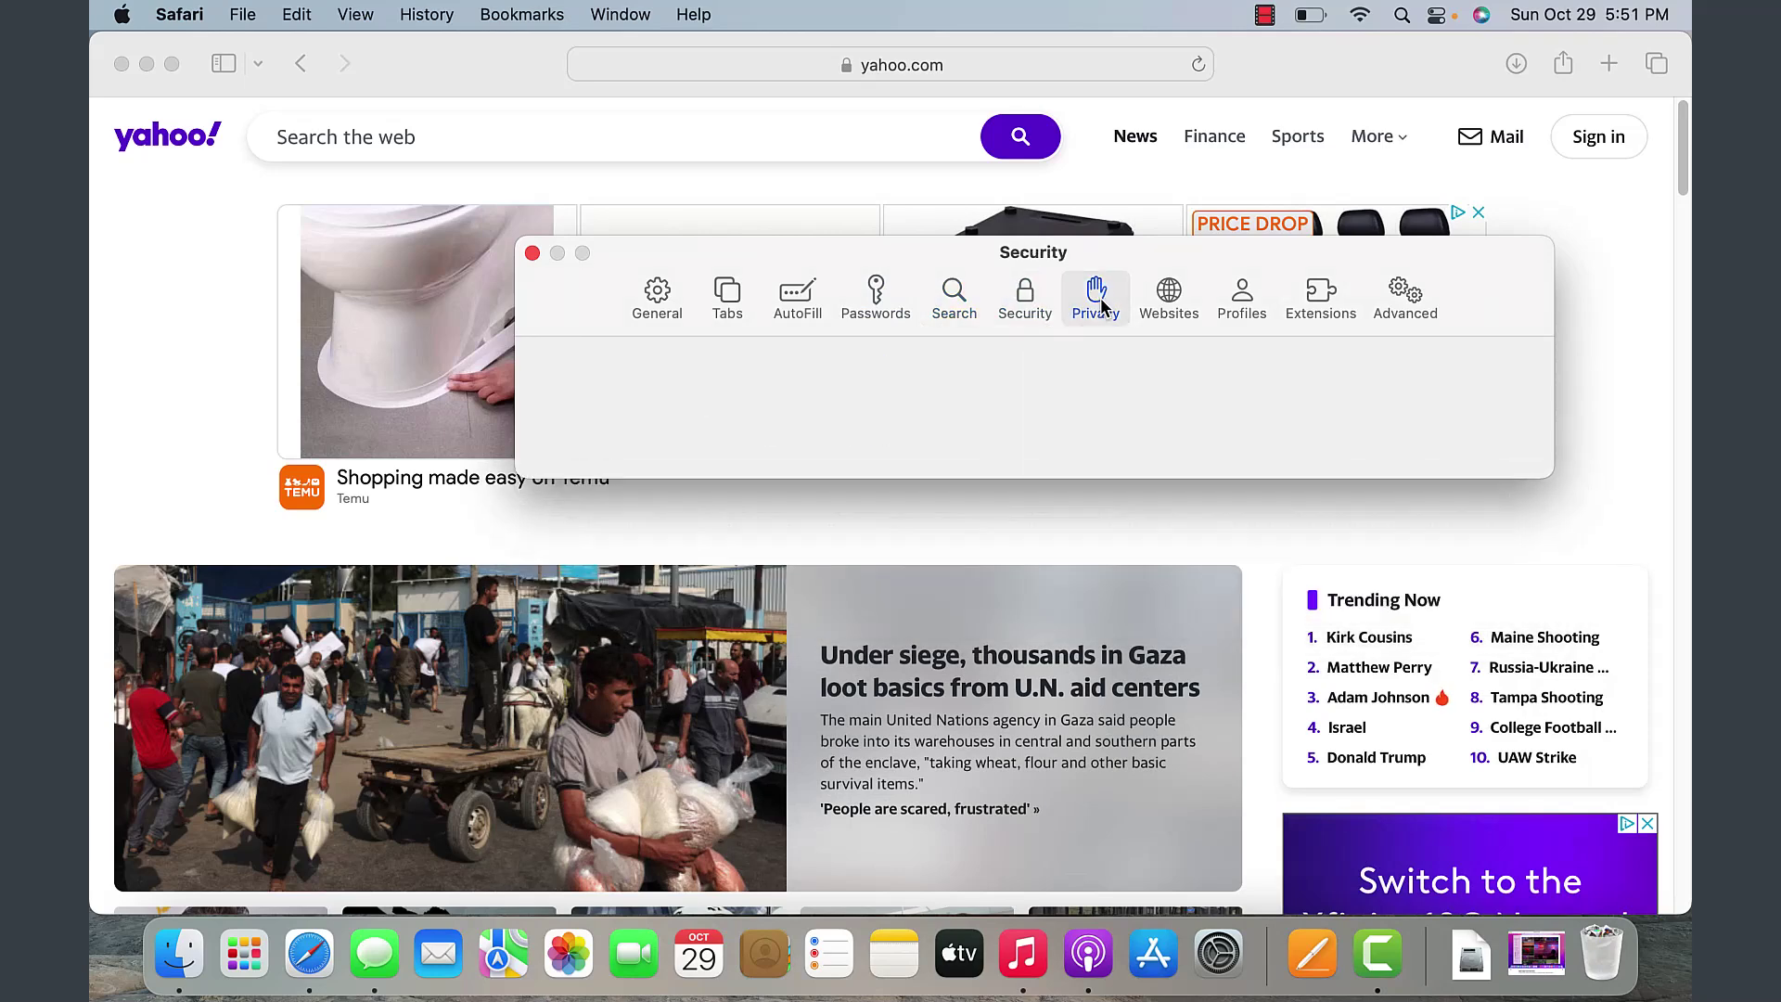
left_click(1097, 297)
left_click(1181, 312)
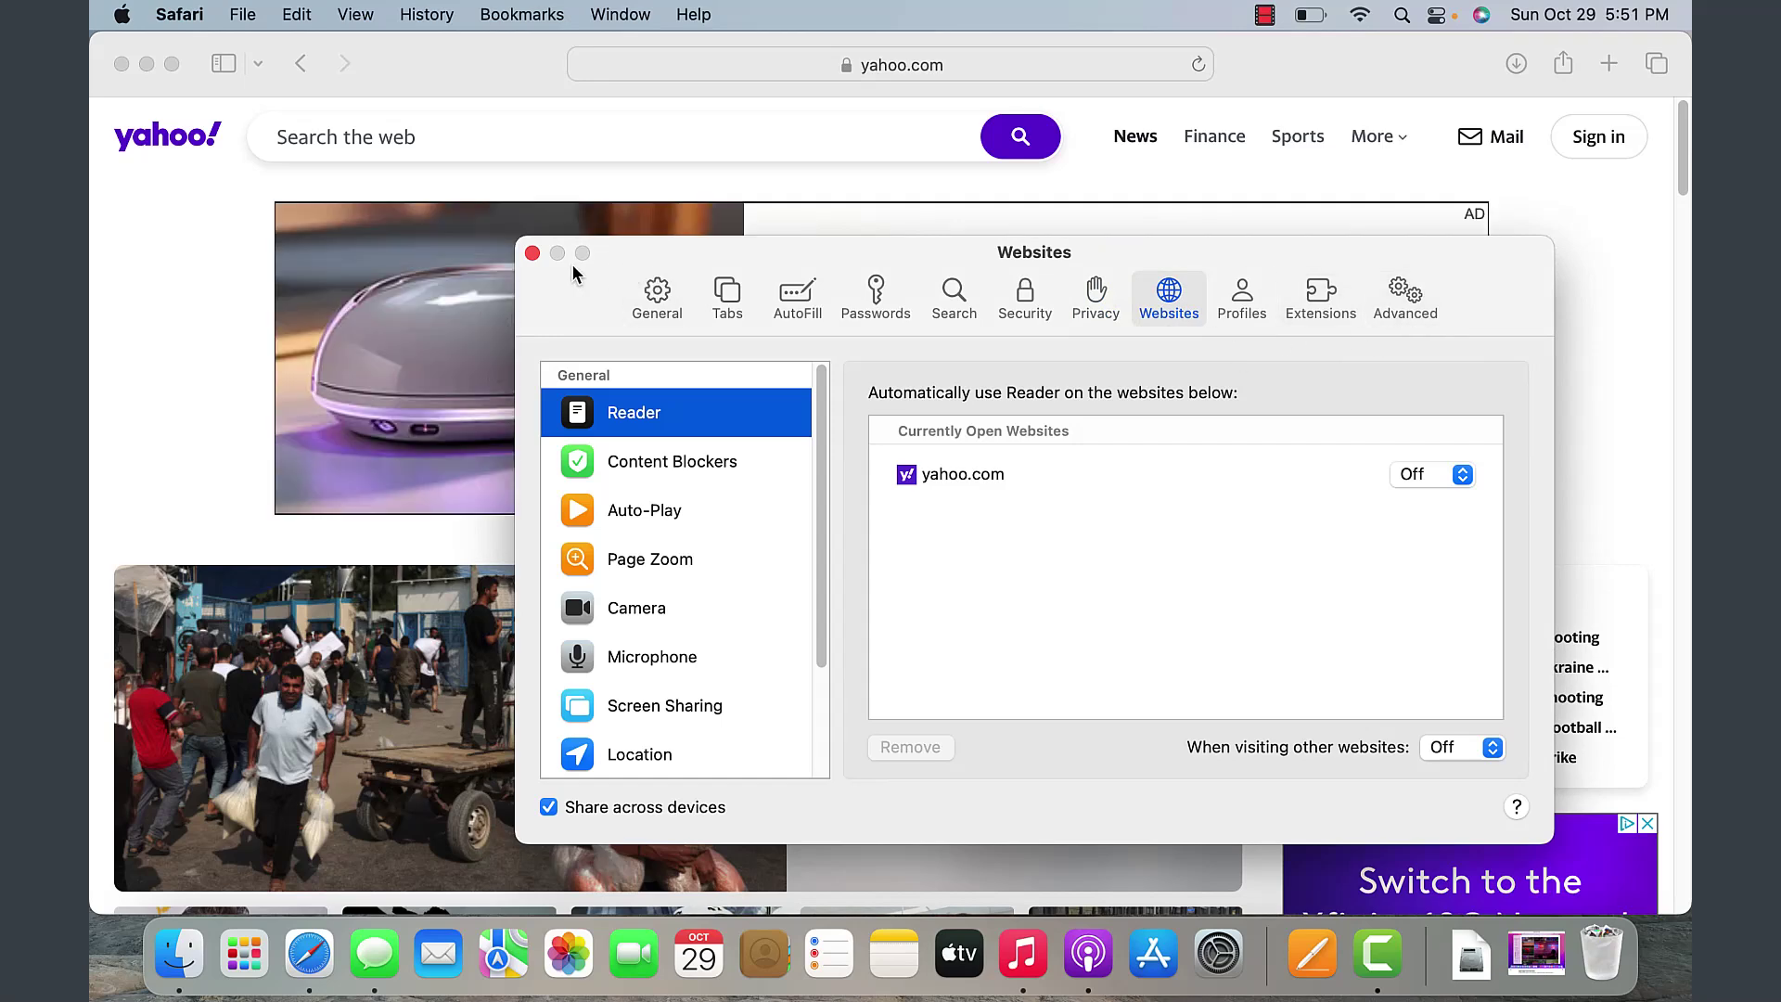
left_click(534, 253)
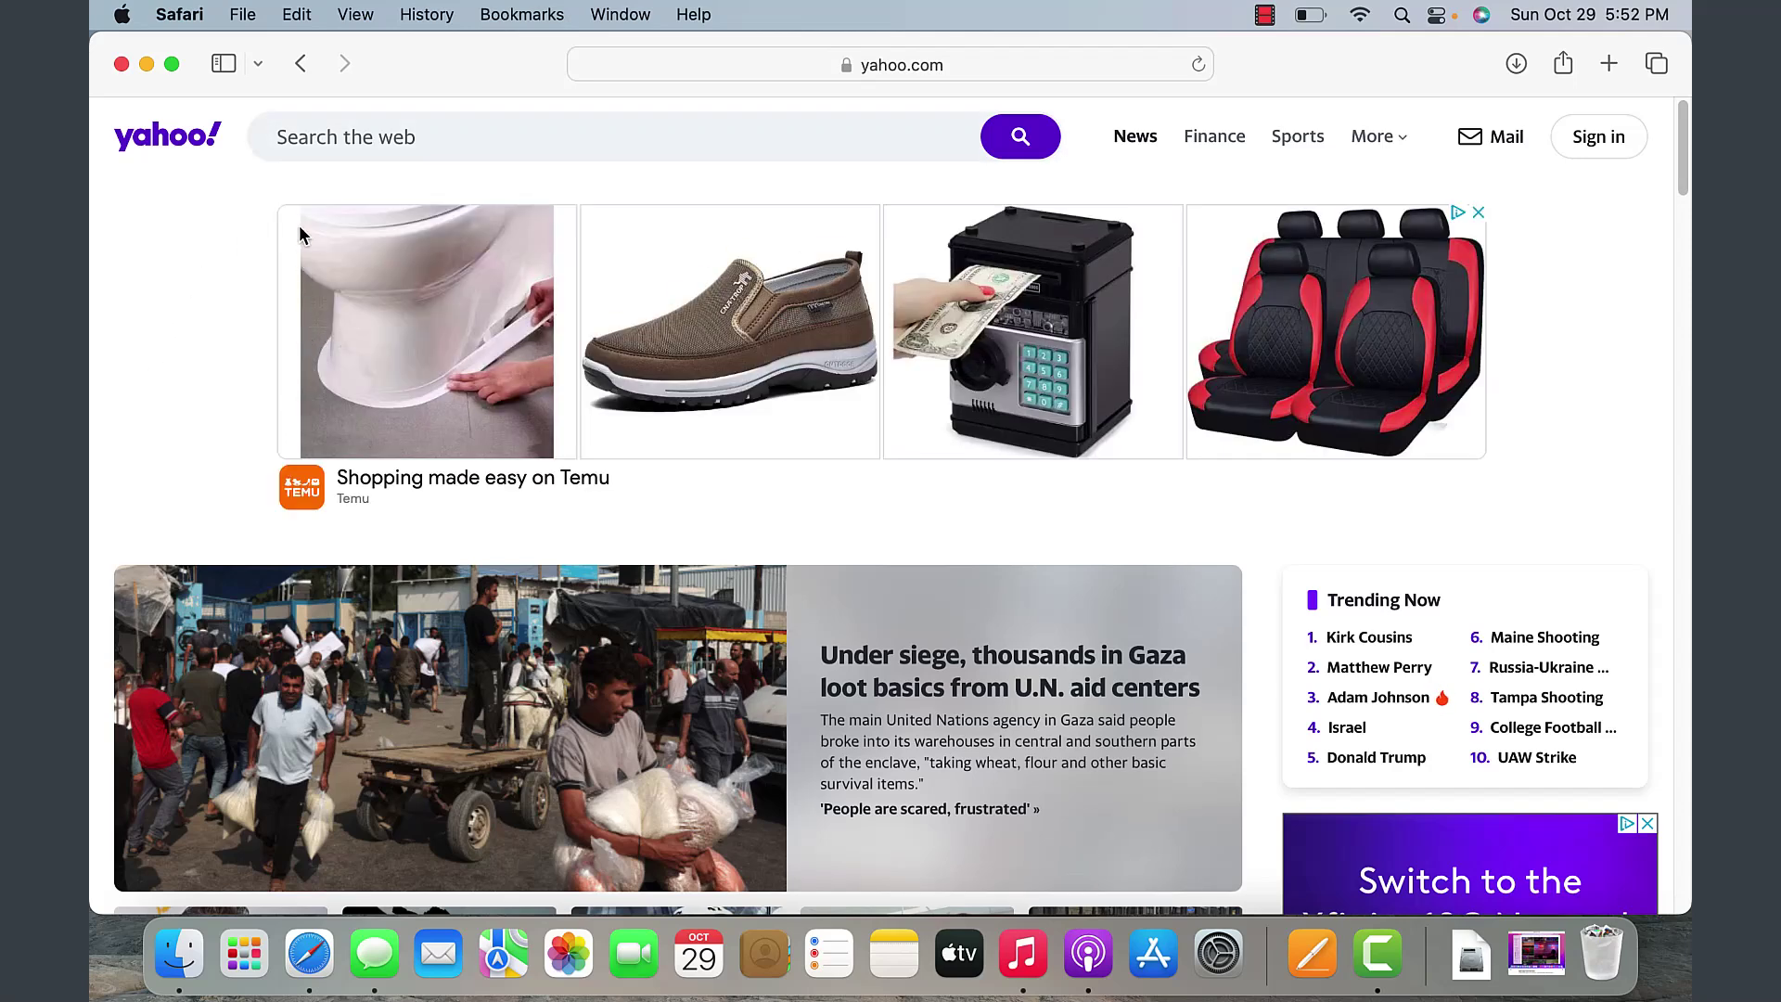
- Show the sidebar and bookmark the Yahoo page with Share > Add Bookmark
left_click(223, 67)
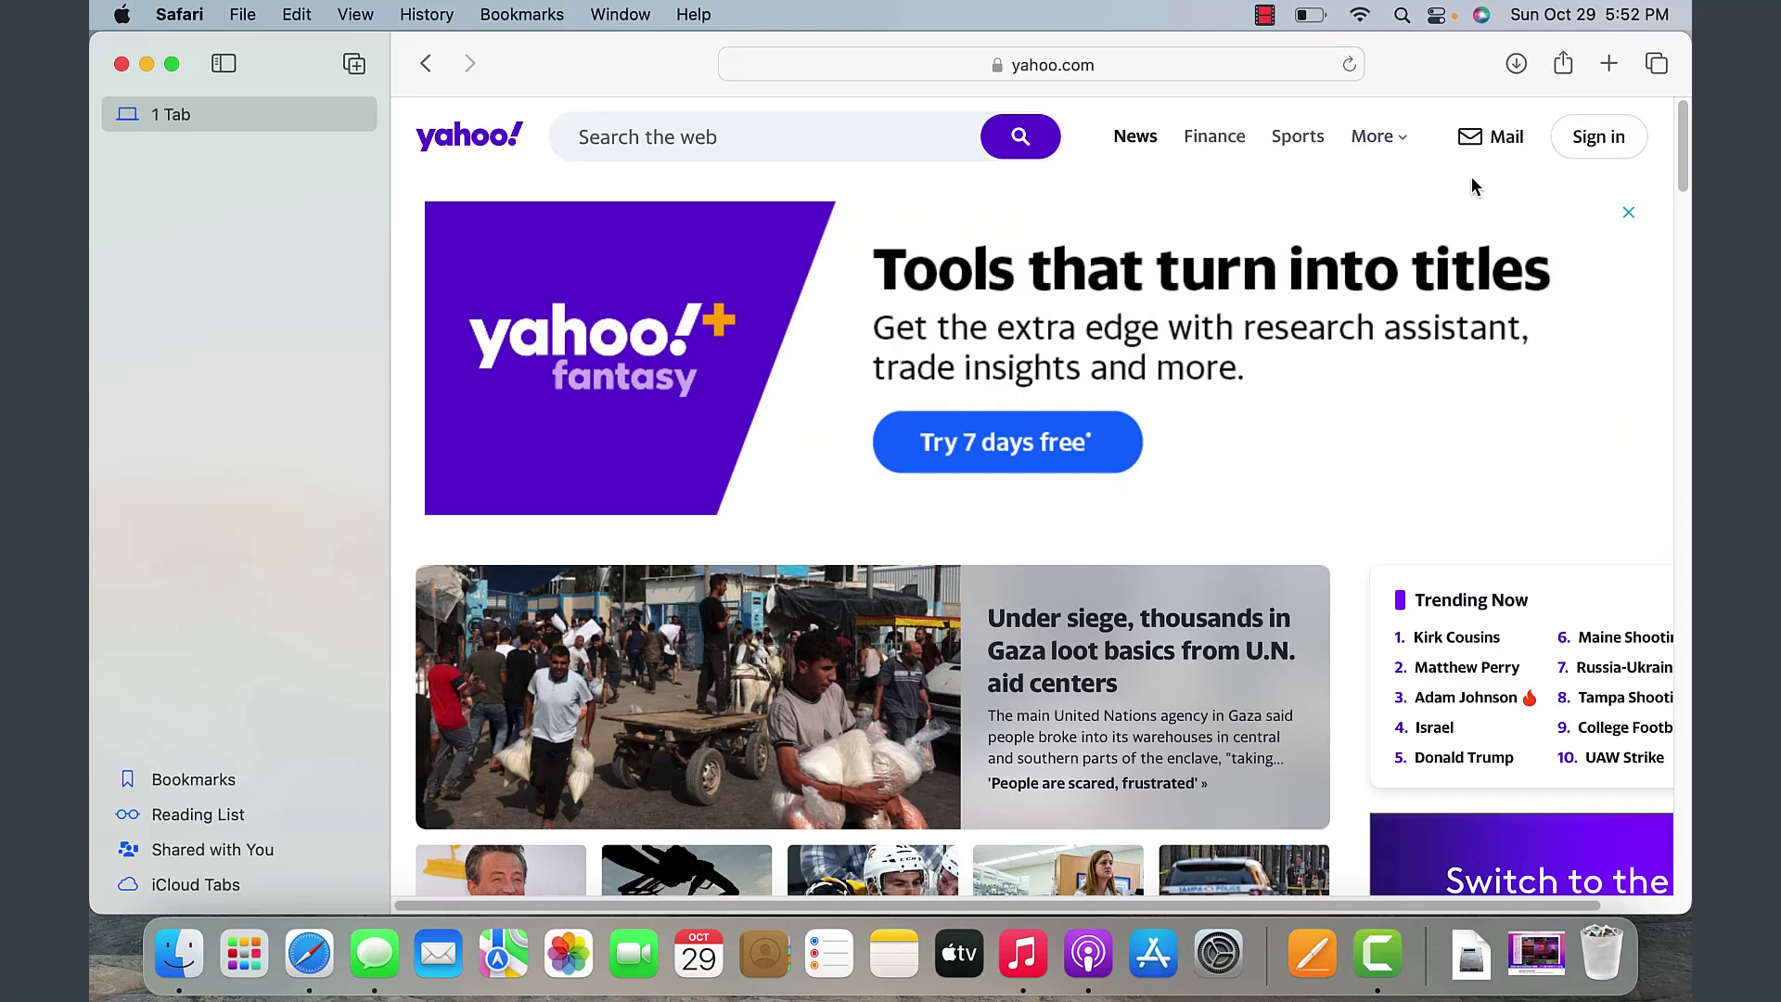
left_click(1564, 63)
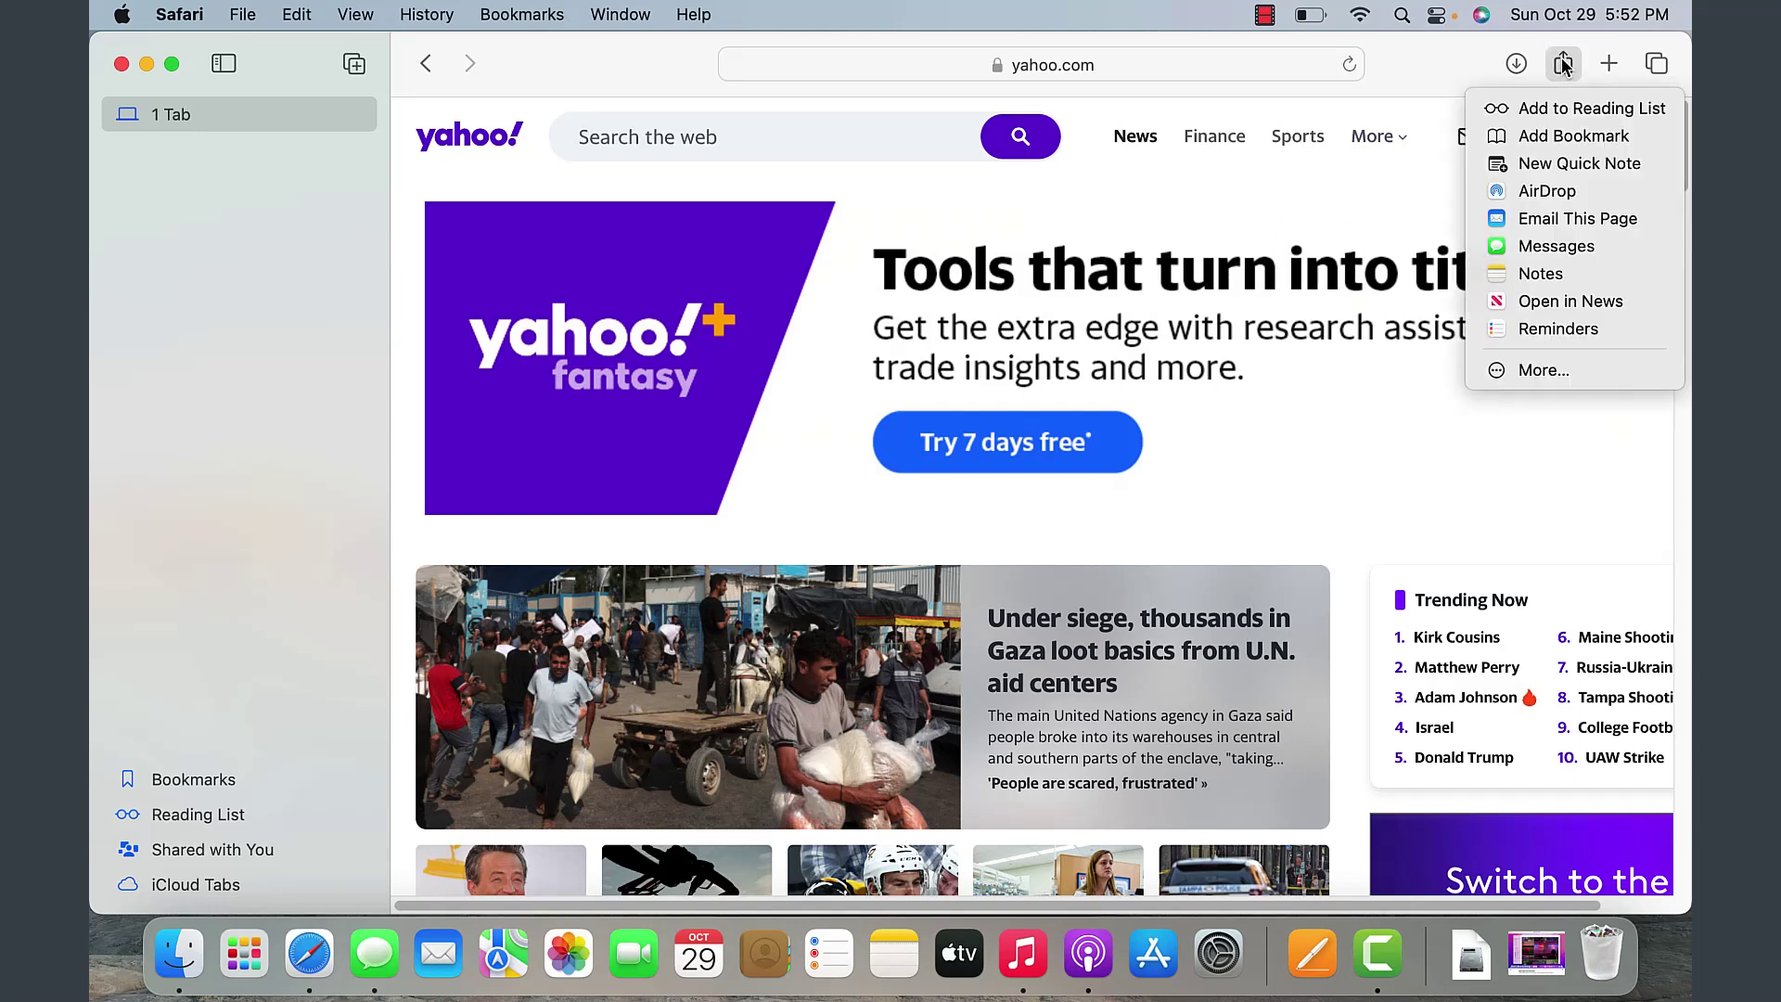
left_click(1583, 136)
left_click(1117, 513)
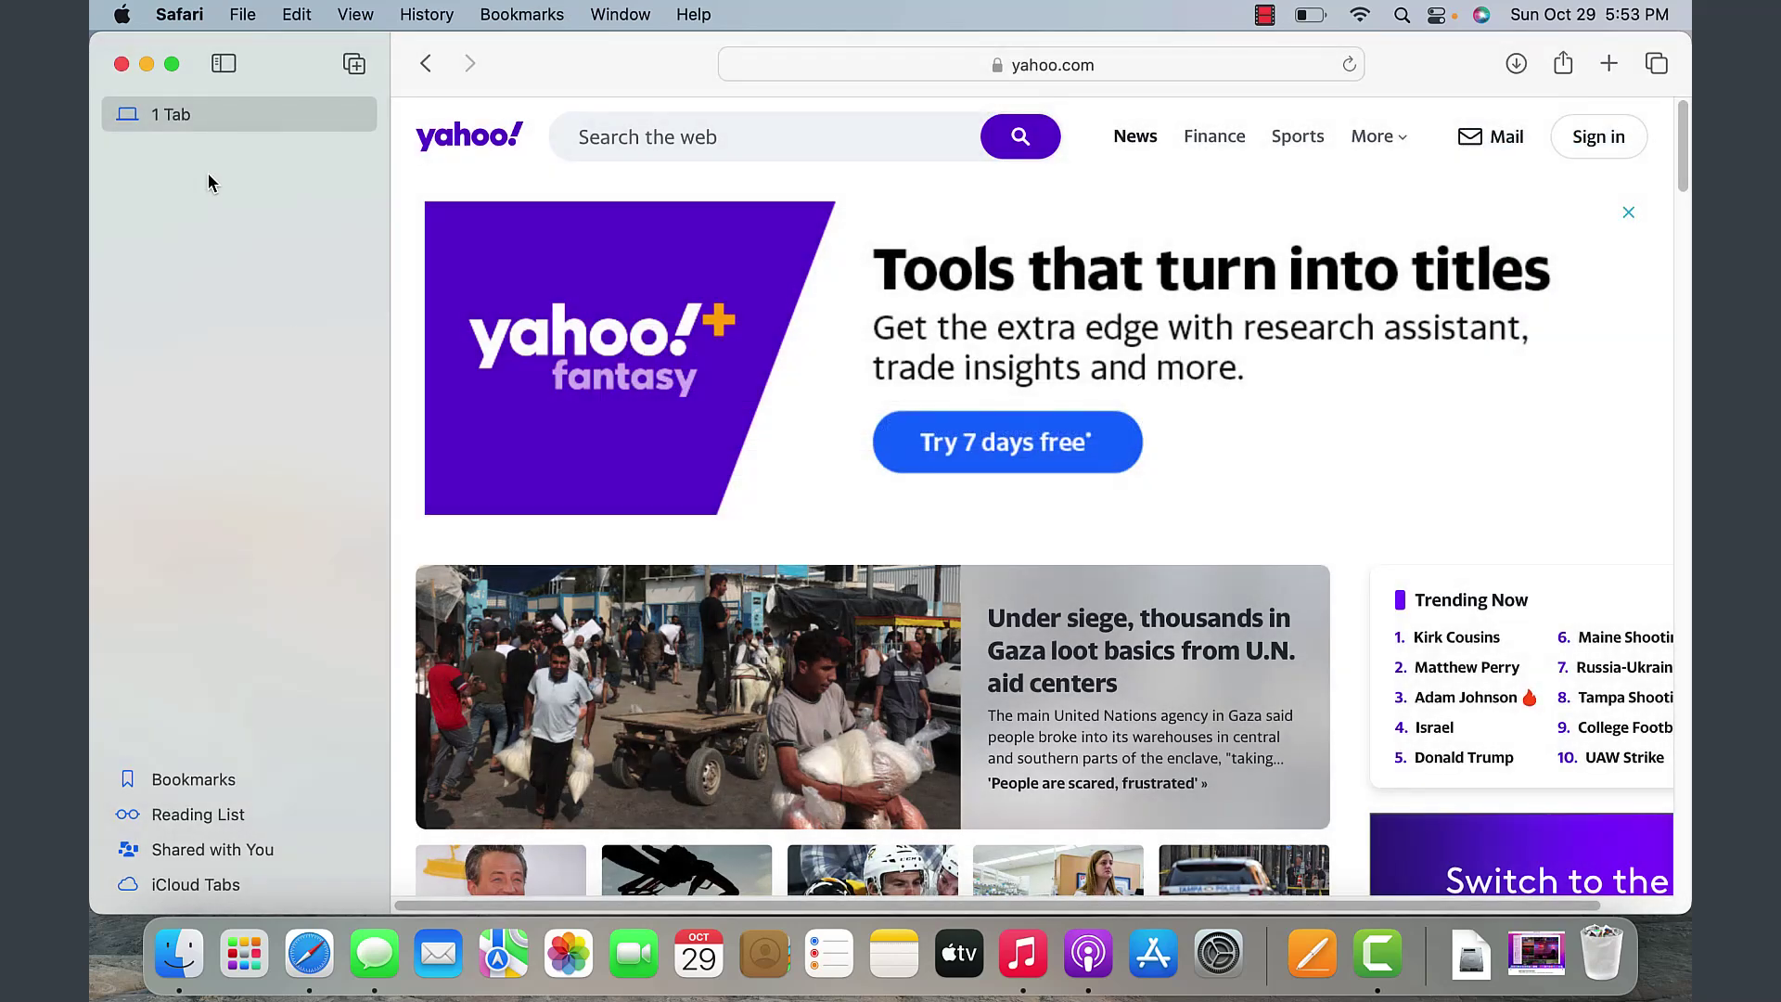
- Show the saved bookmarks in the sidebar and expand Favorites
left_click(186, 778)
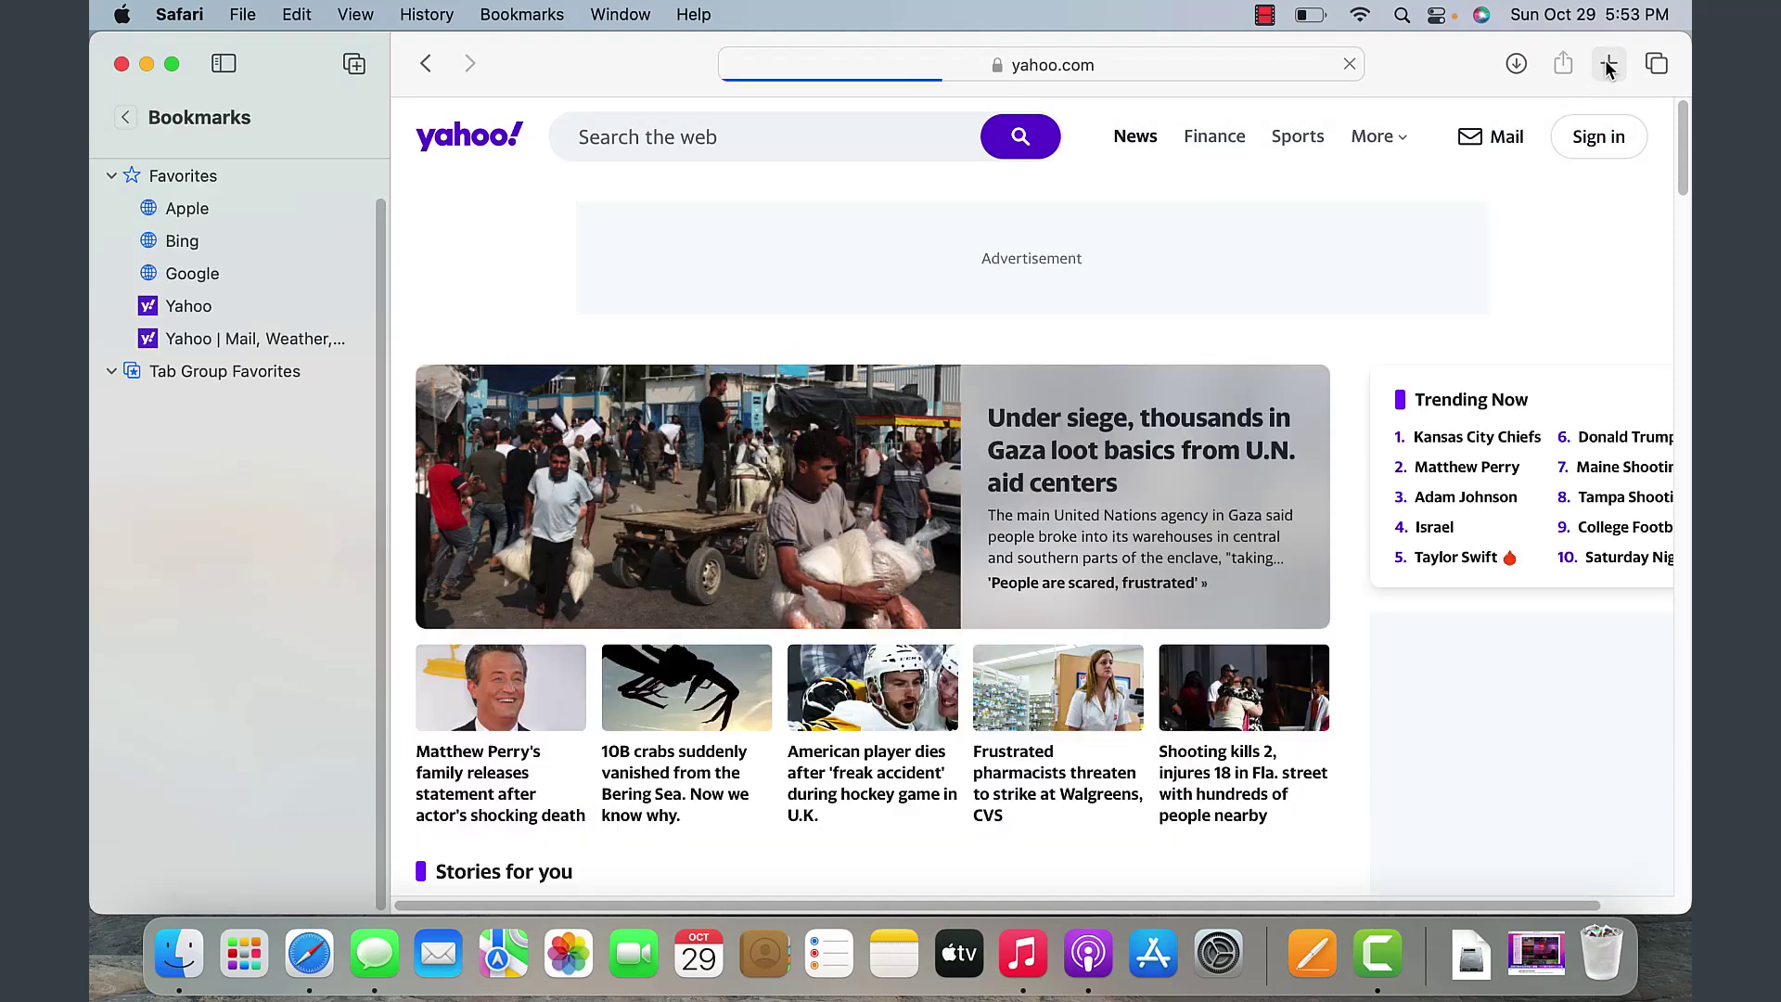
left_click(1610, 63)
left_click(1563, 63)
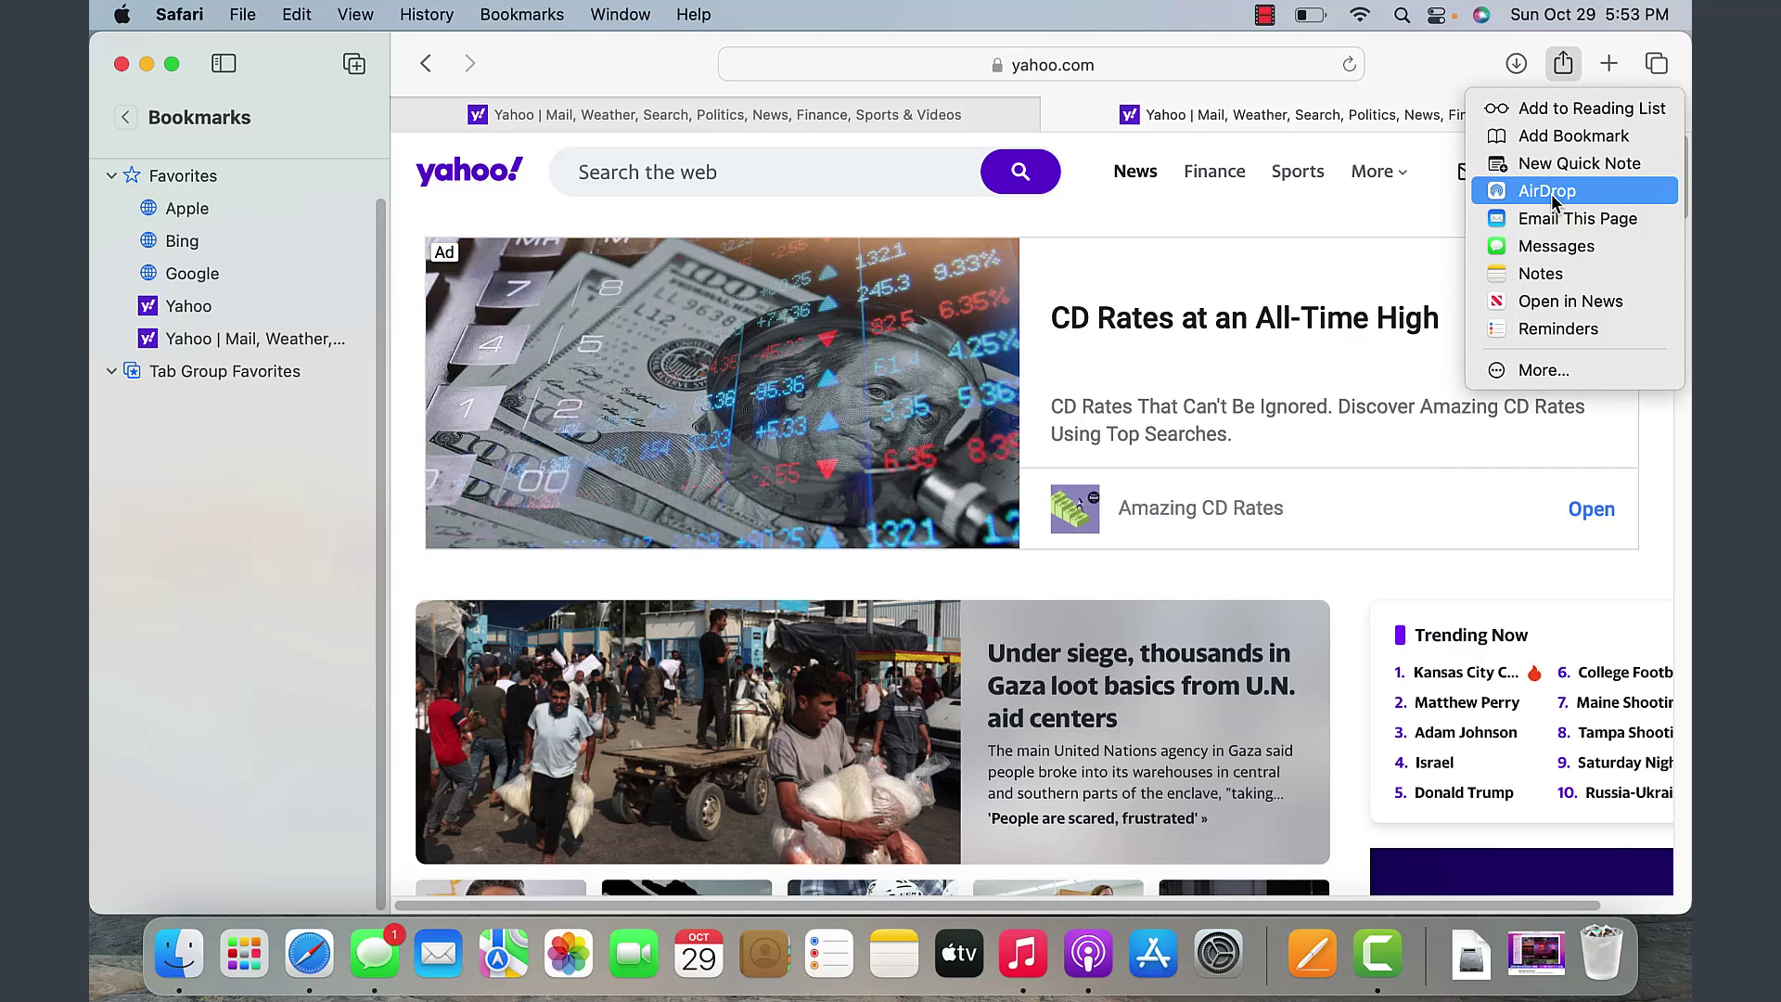
left_click(1595, 120)
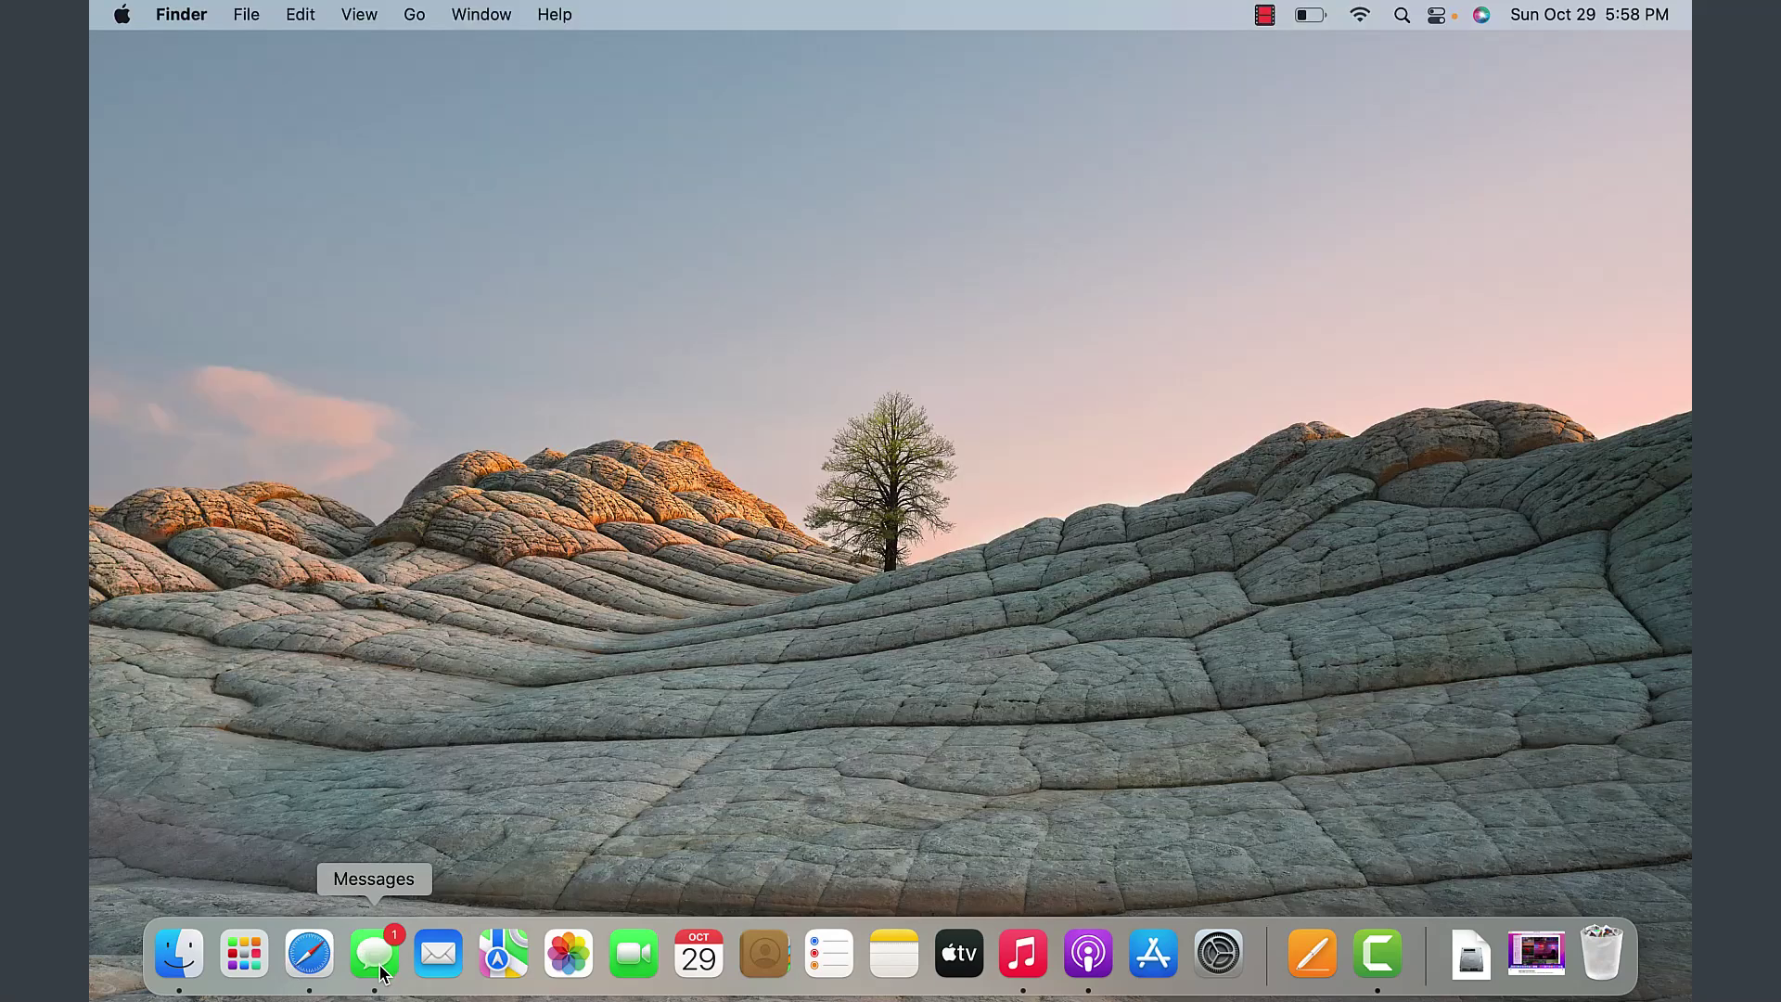
- Search Launchpad for 'me' and launch Messages from the results
left_click(249, 967)
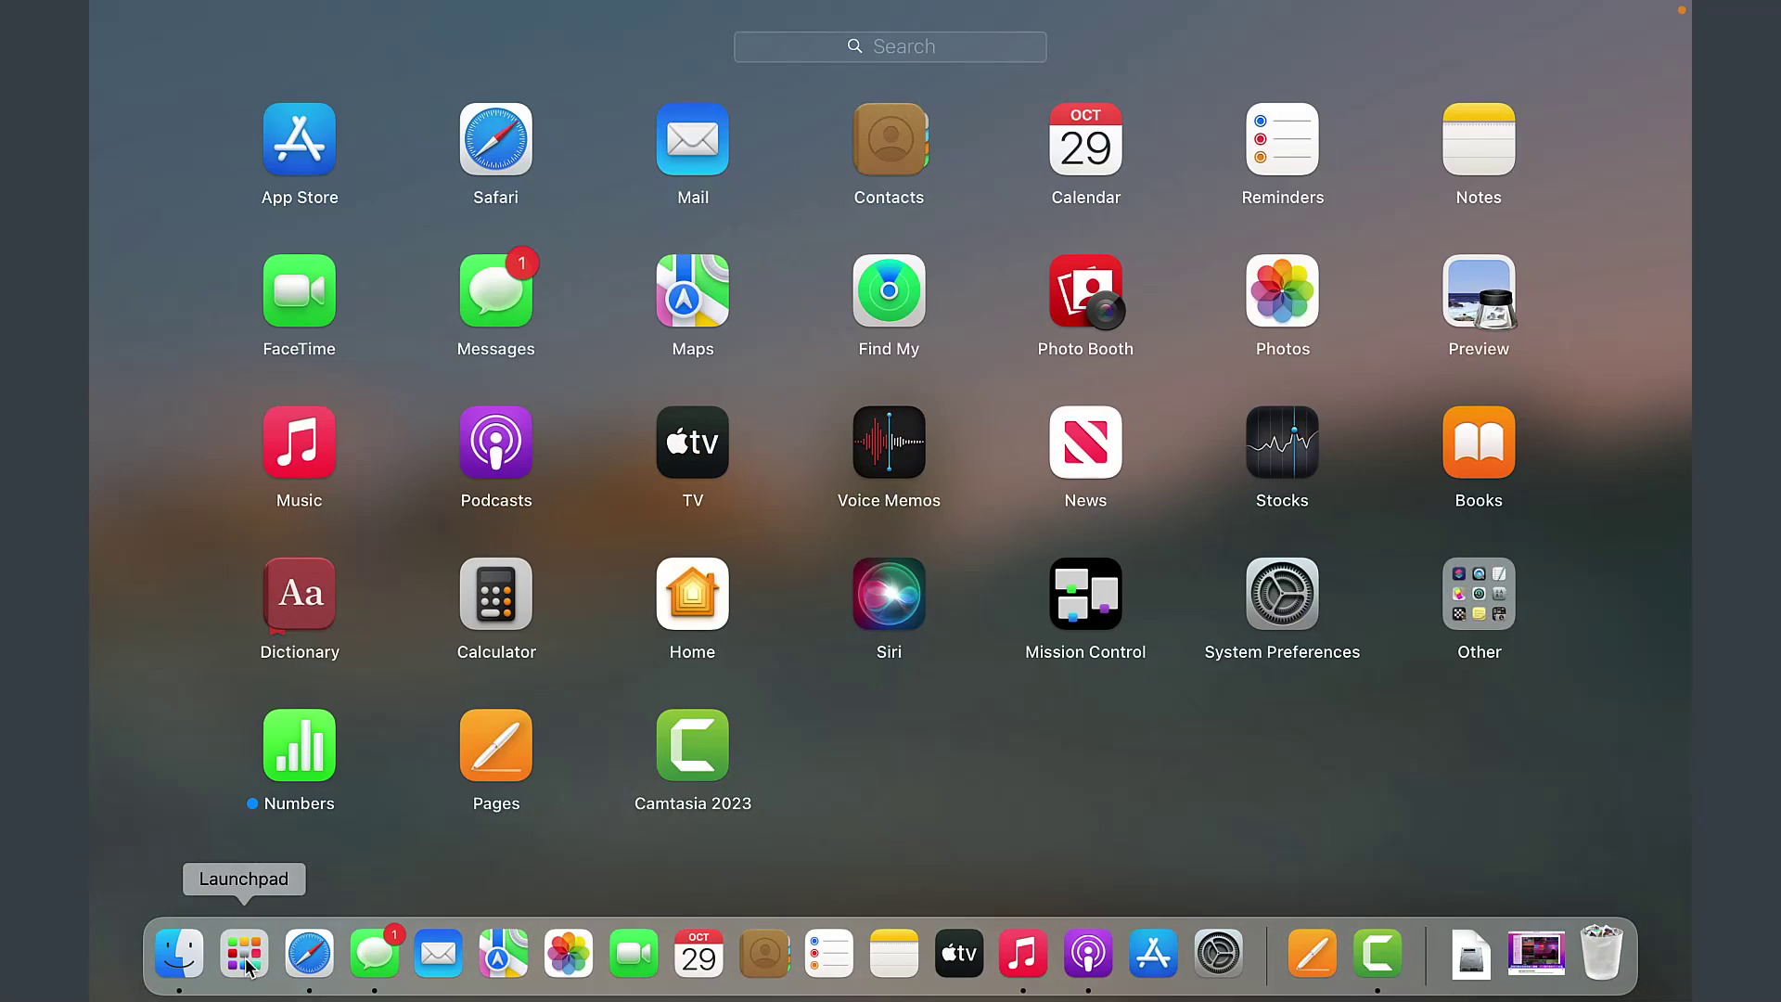
left_click(889, 38)
type("me")
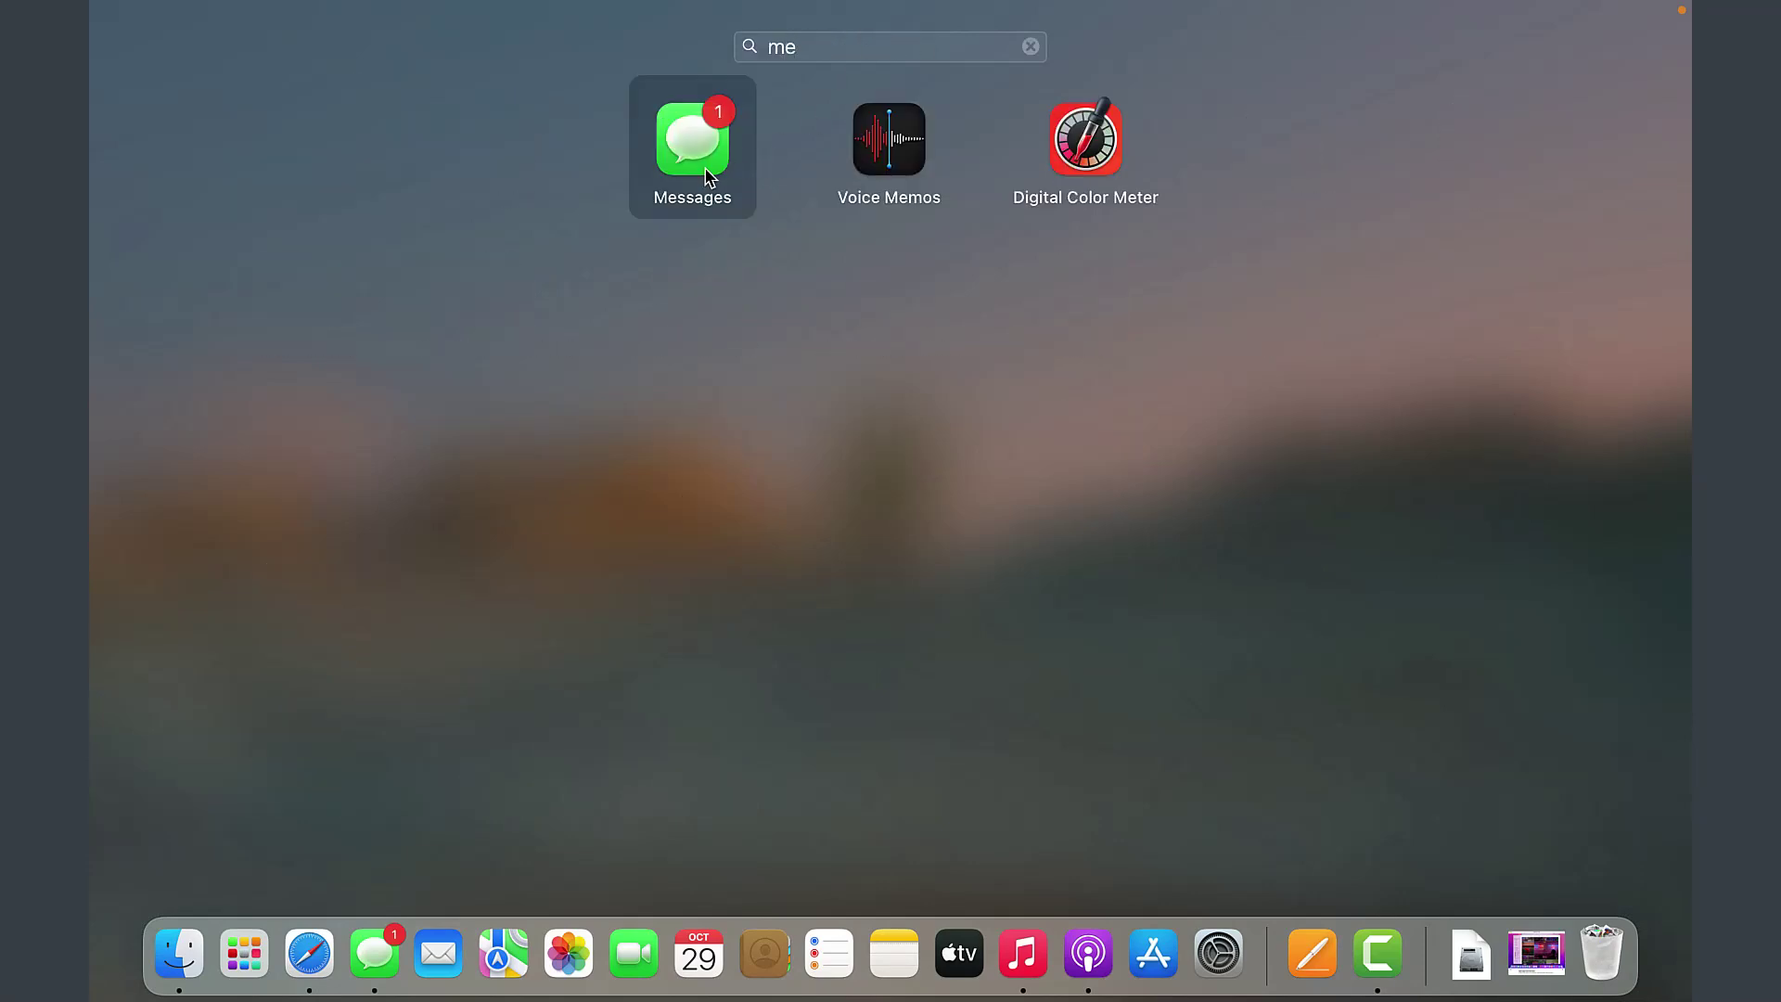
key("Return")
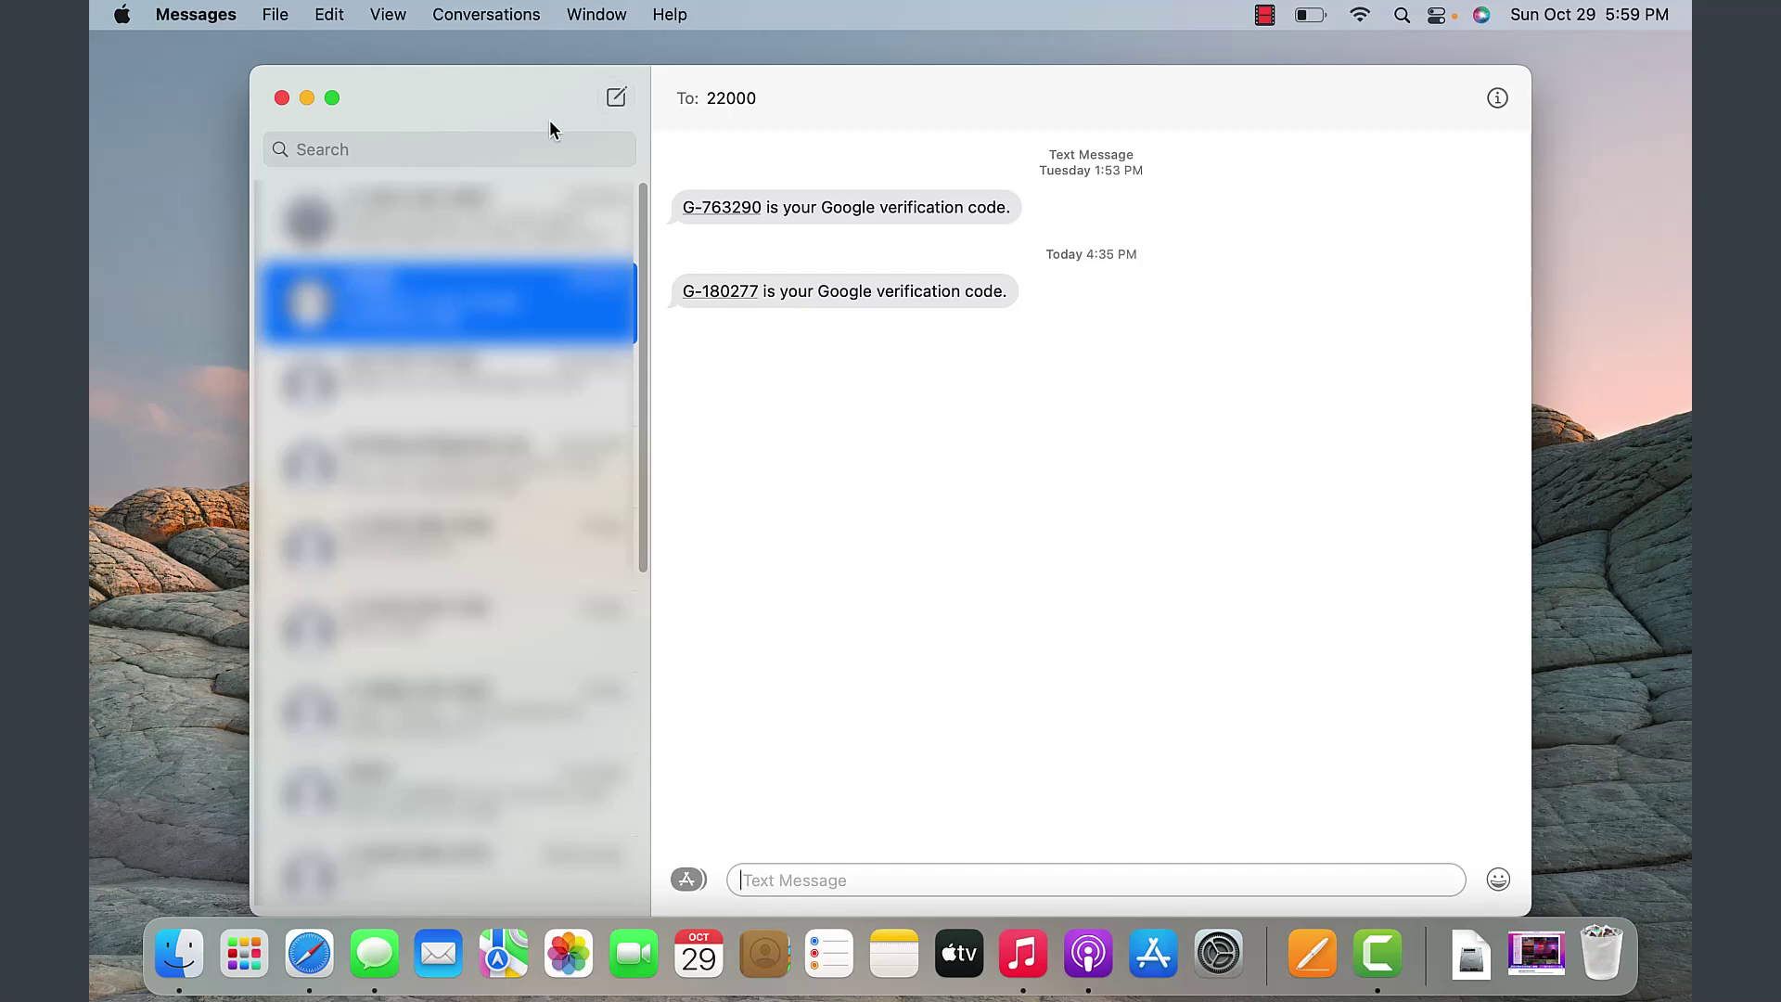
- Start a new conversation addressed to the recipient's phone number
left_click(617, 101)
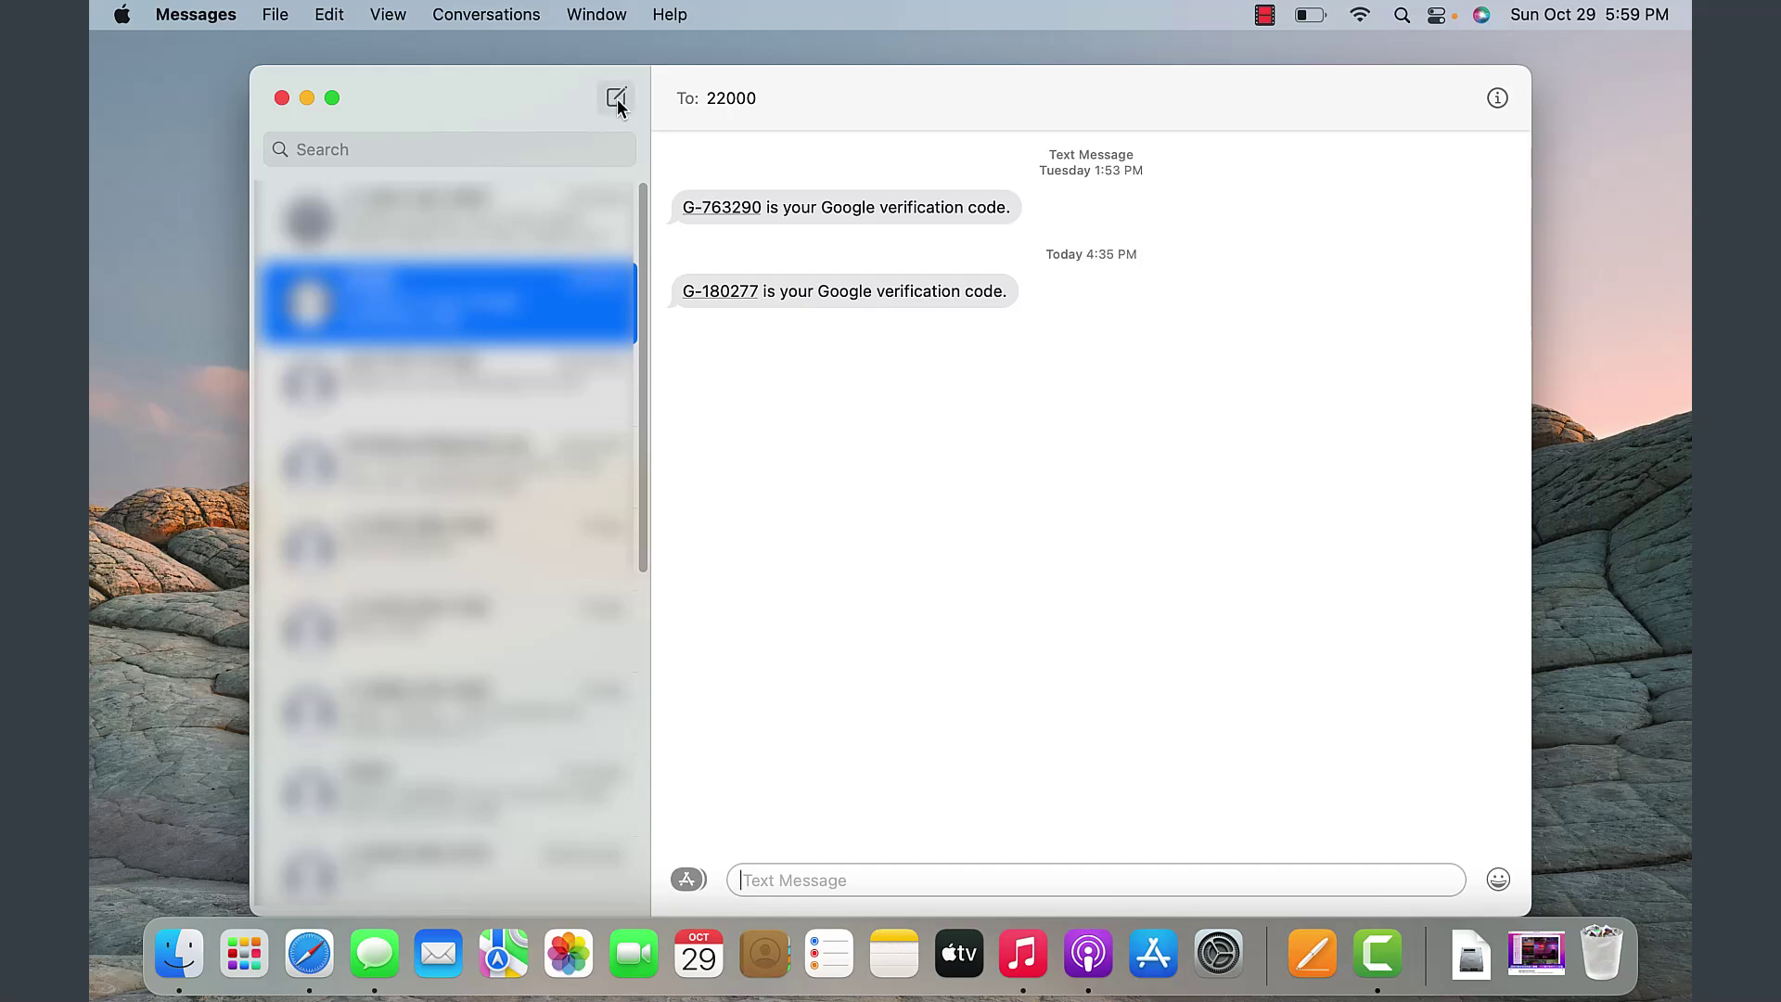
left_click(617, 101)
left_click(819, 888)
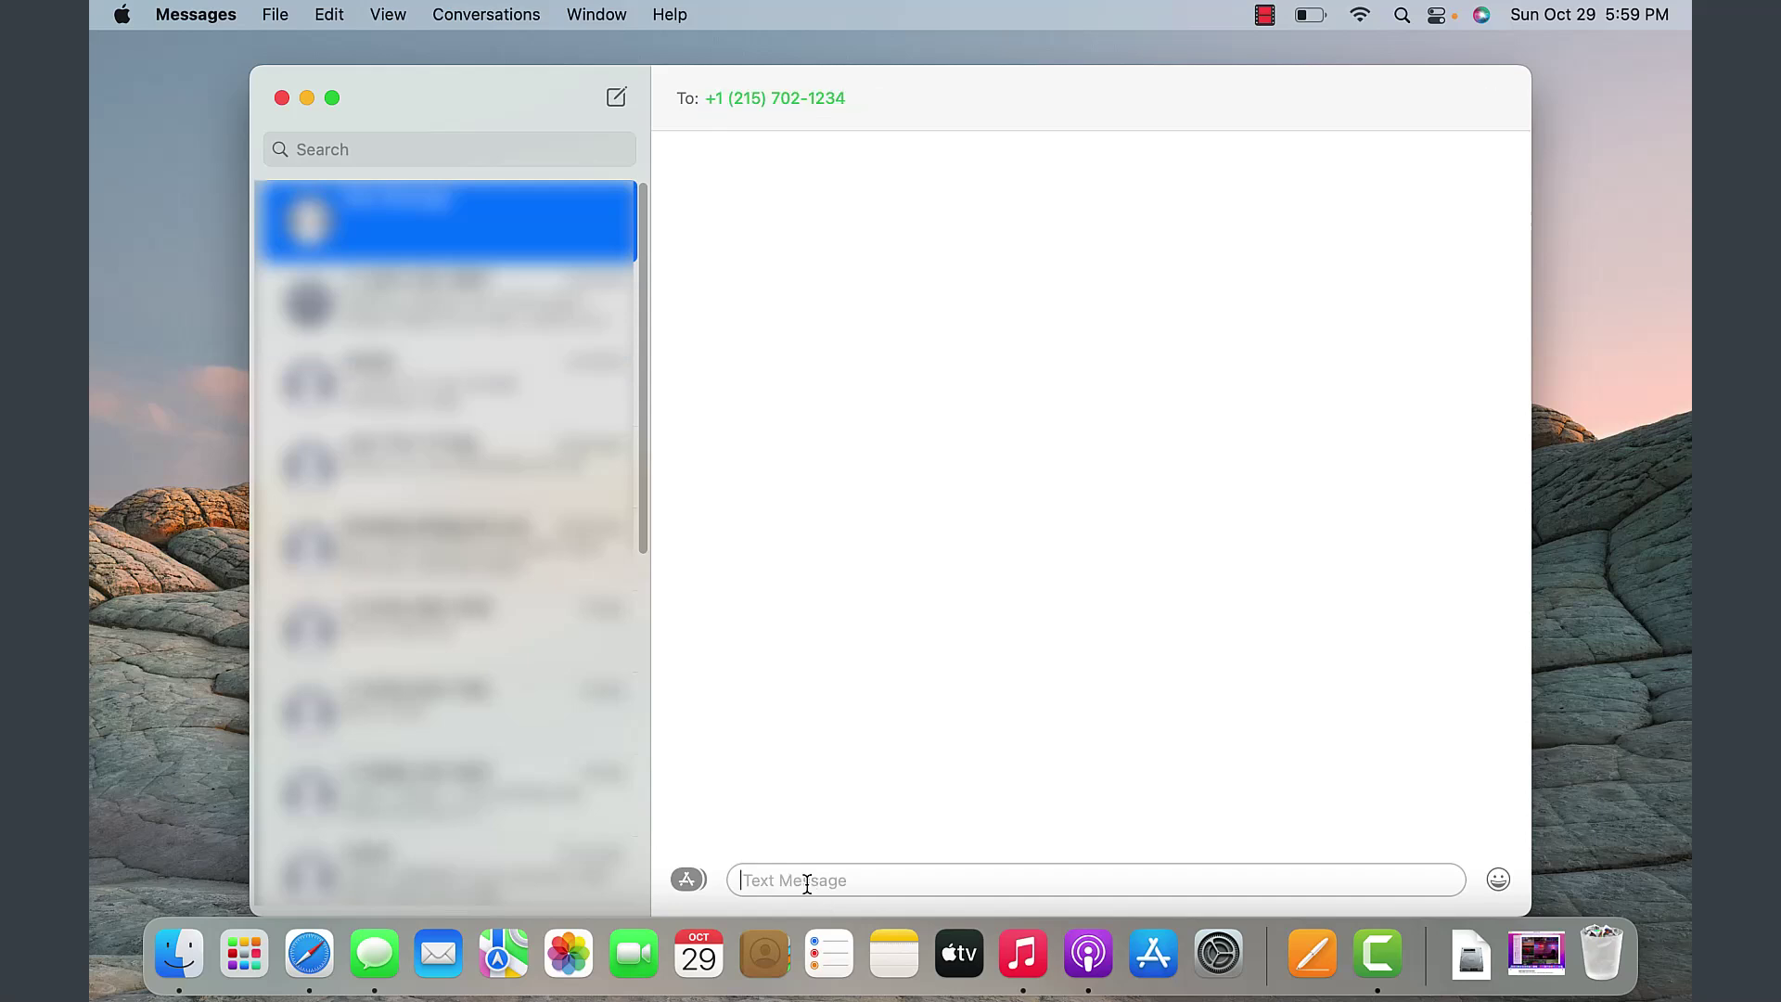
- Type and send the message 'Message here.'
type("Message here.")
left_click(688, 878)
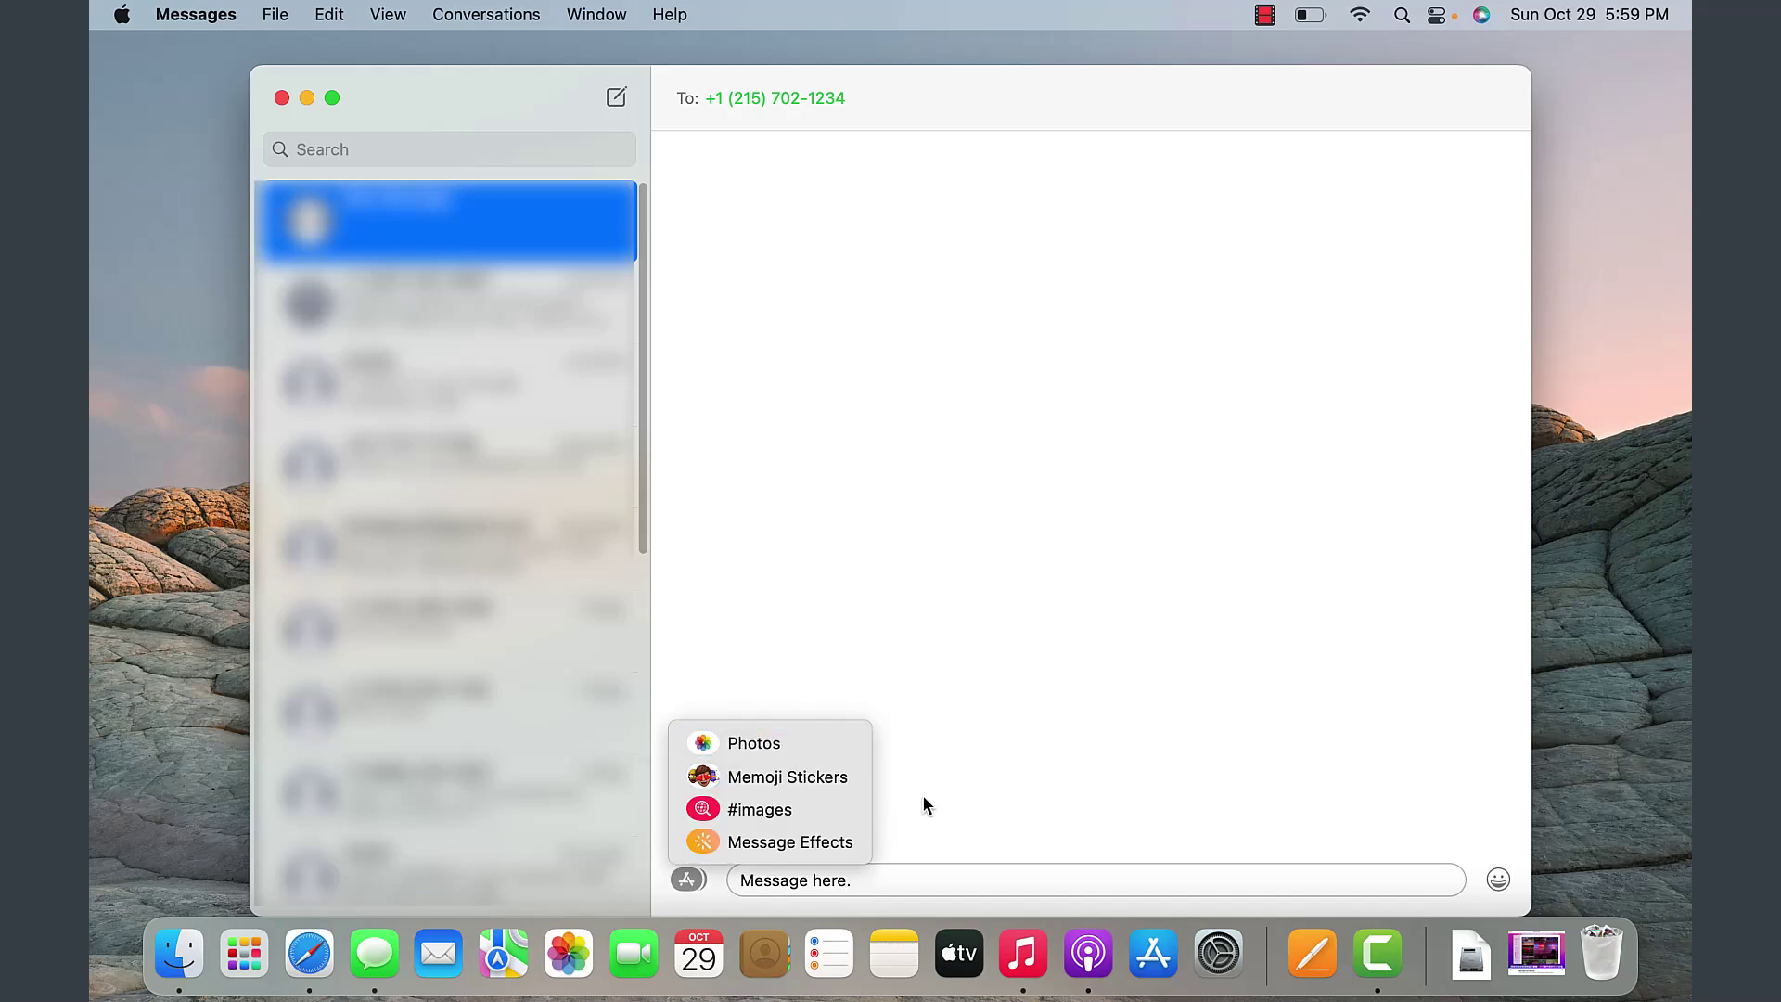
left_click(1079, 880)
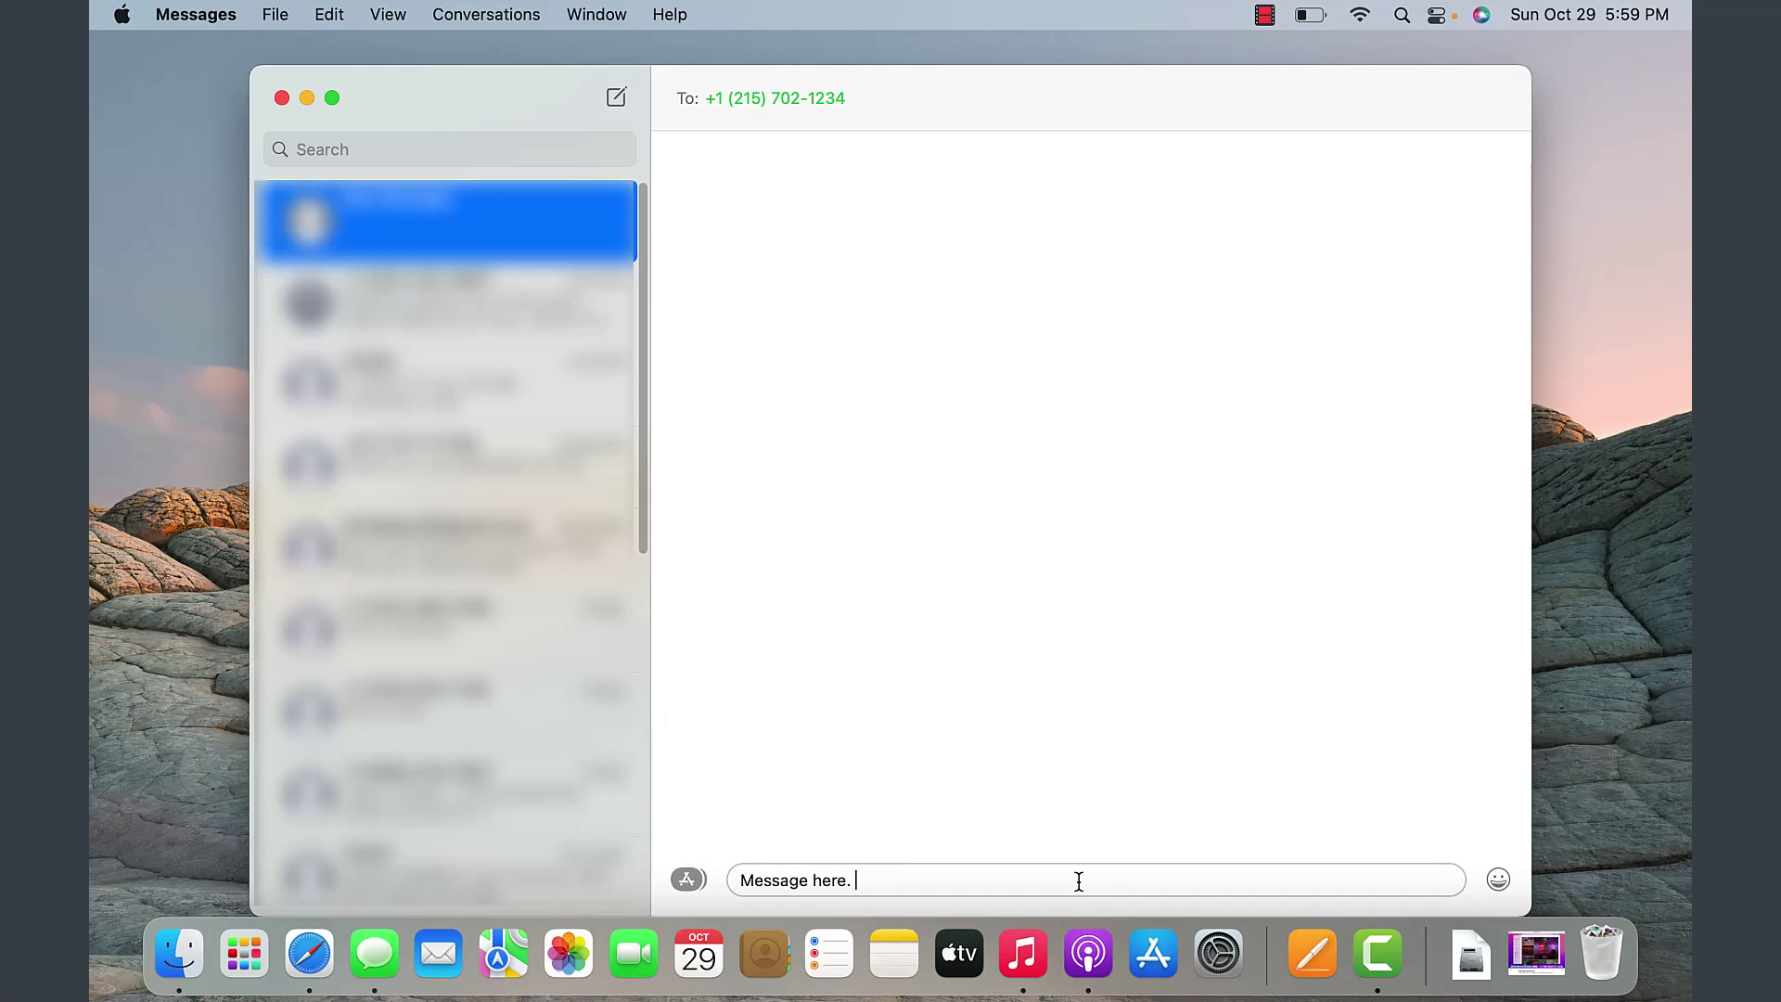
key("Return")
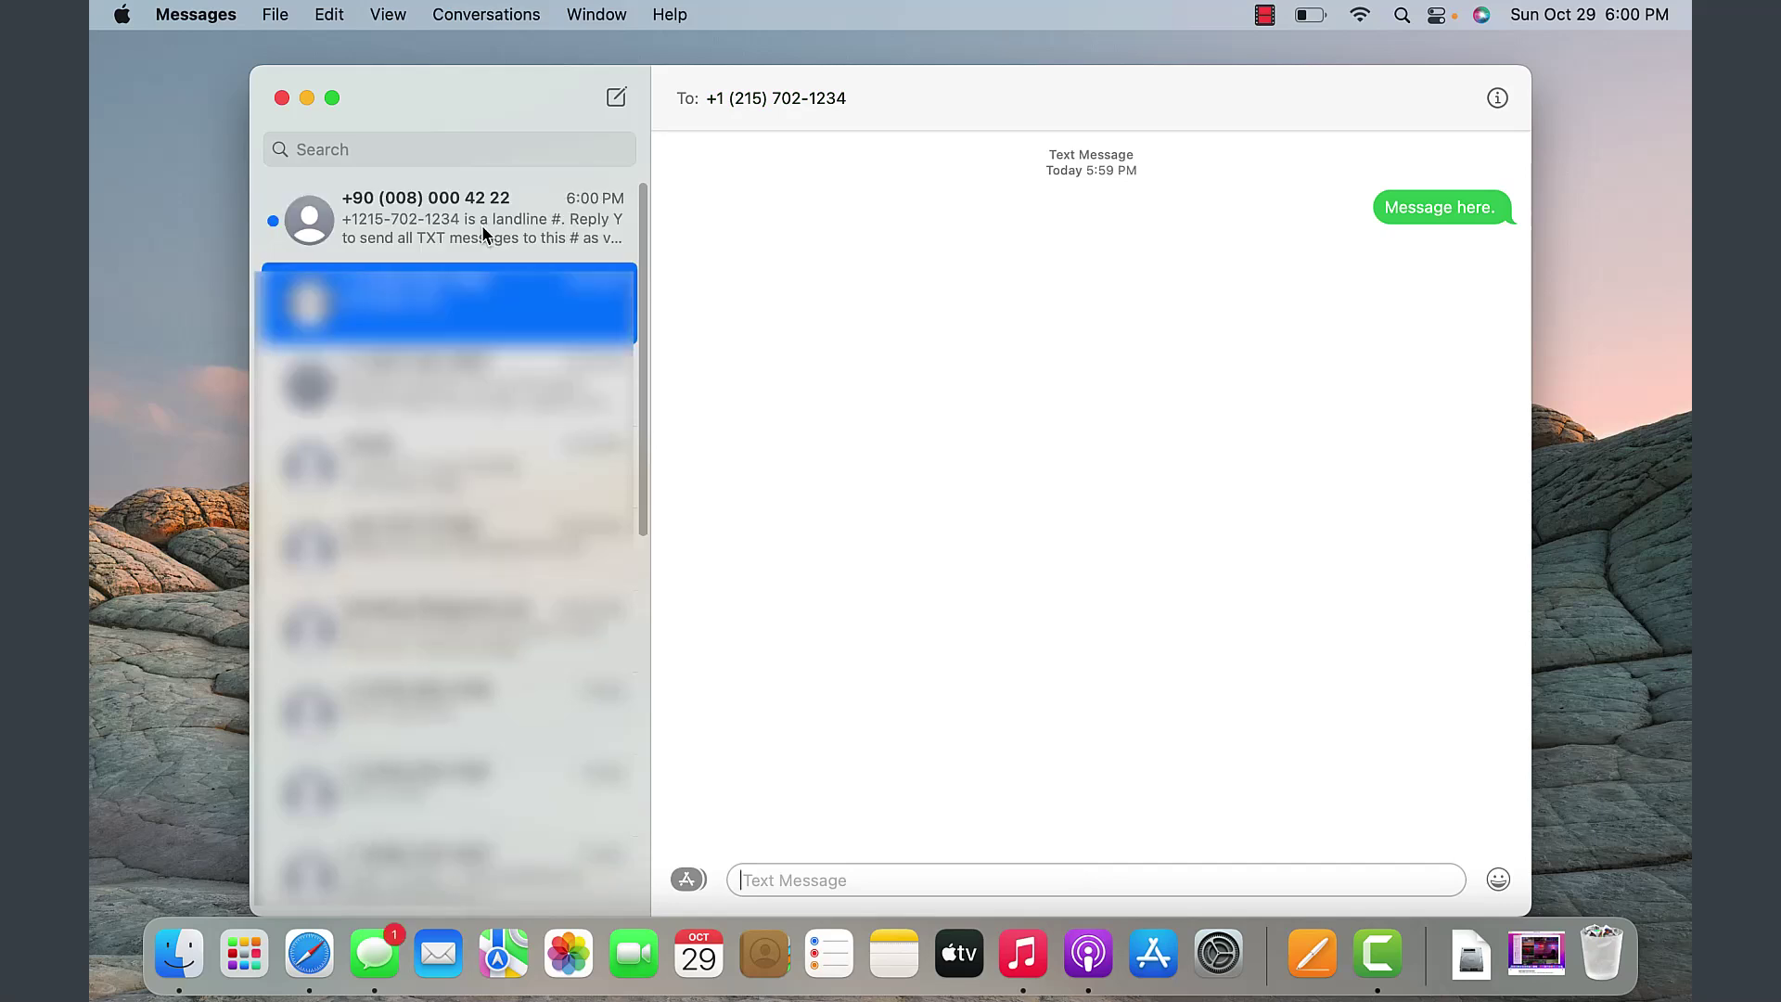
- Switch between conversations to read the landline auto-reply
left_click(482, 231)
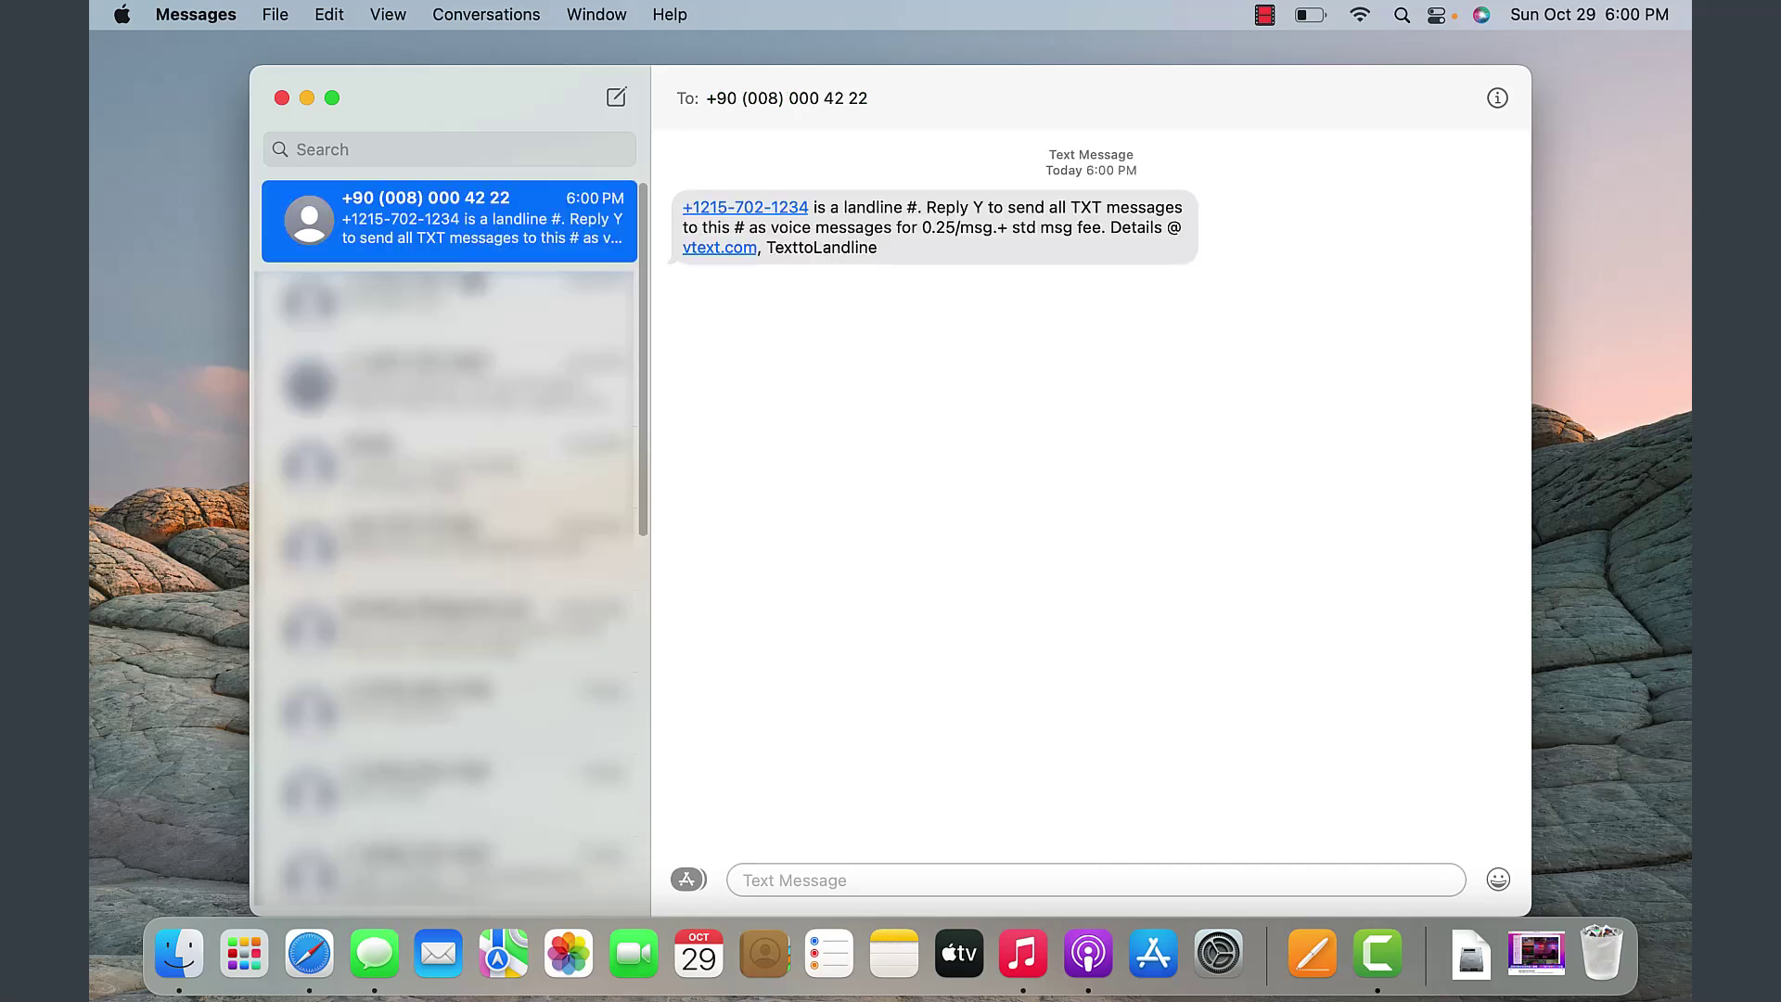
left_click(449, 314)
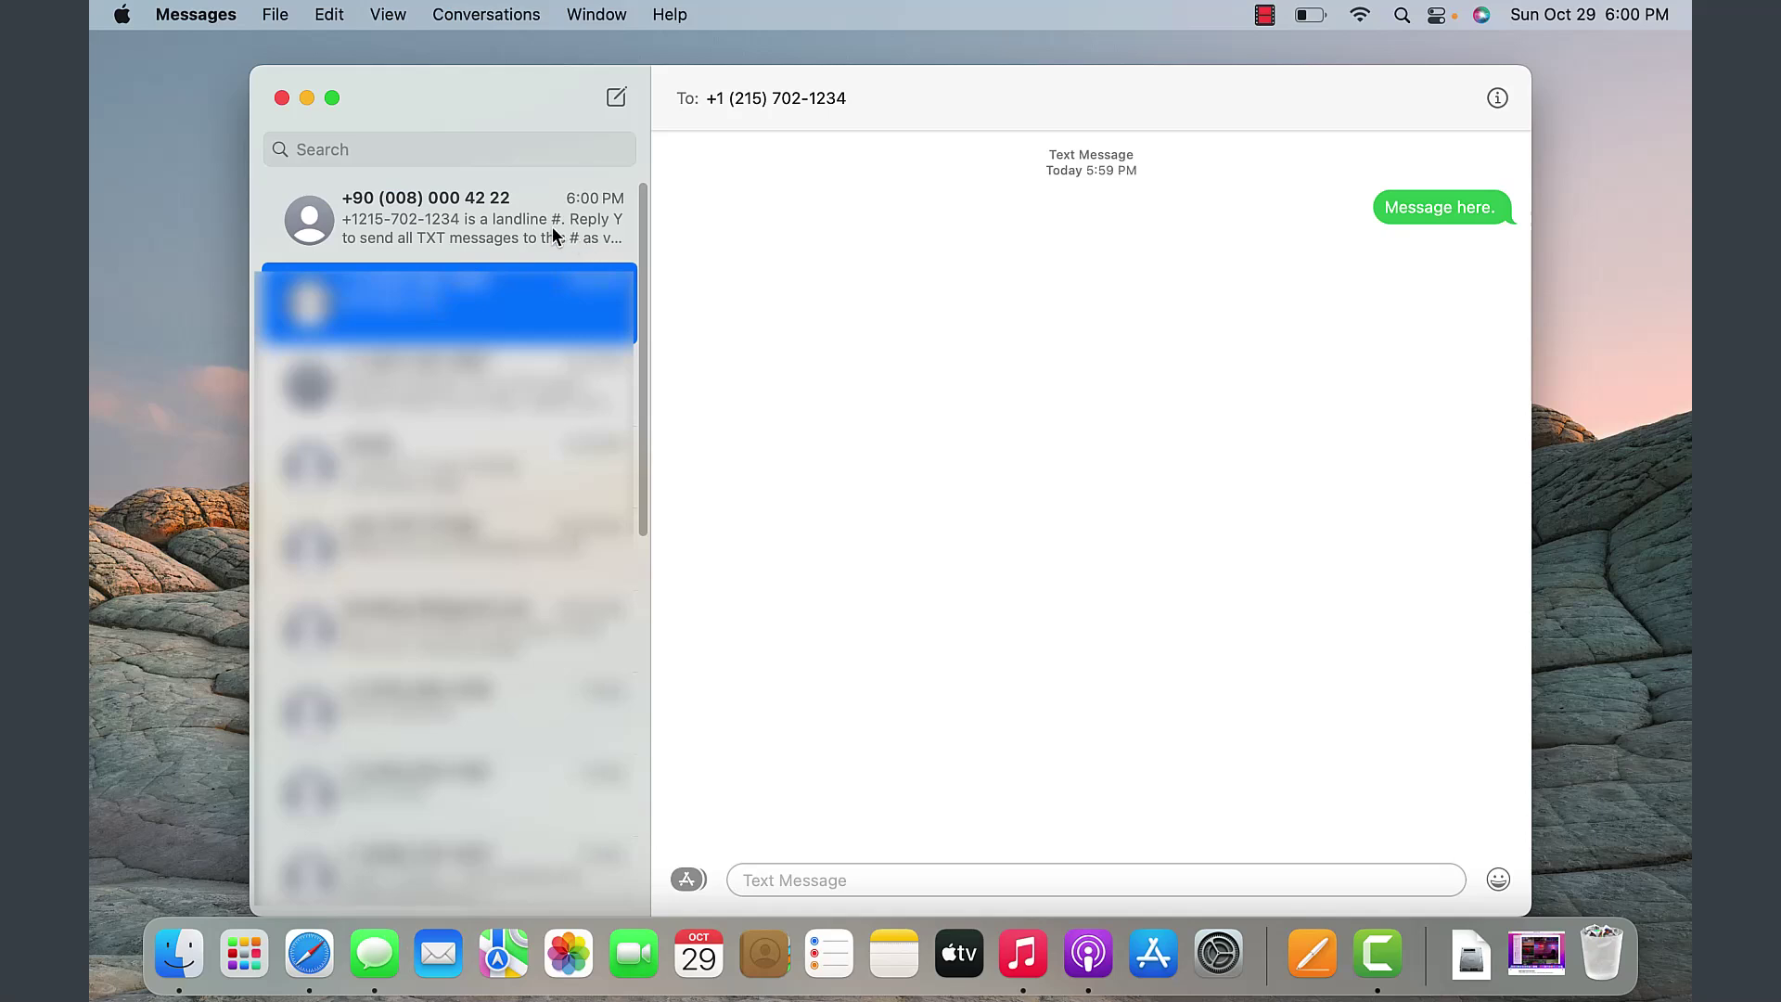
left_click(598, 239)
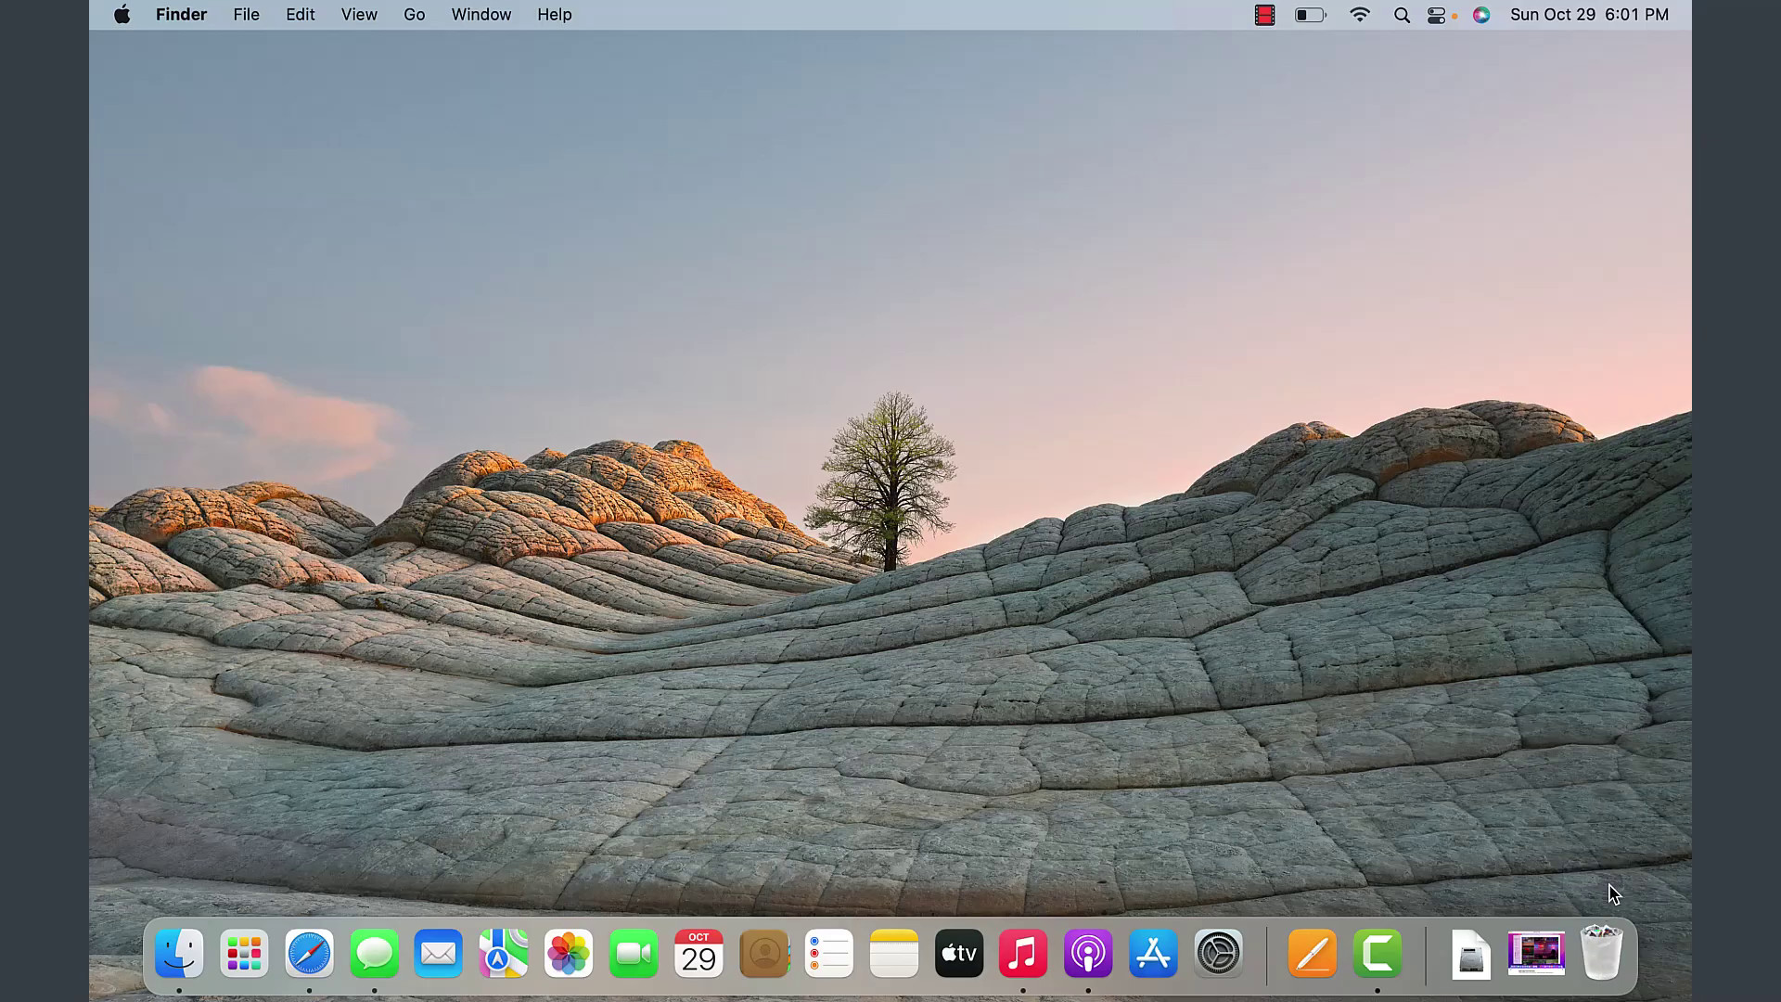
left_click(1608, 970)
- Open My Essay from Finder's Recents in Pages, then close the document
key("super+w")
left_click(184, 963)
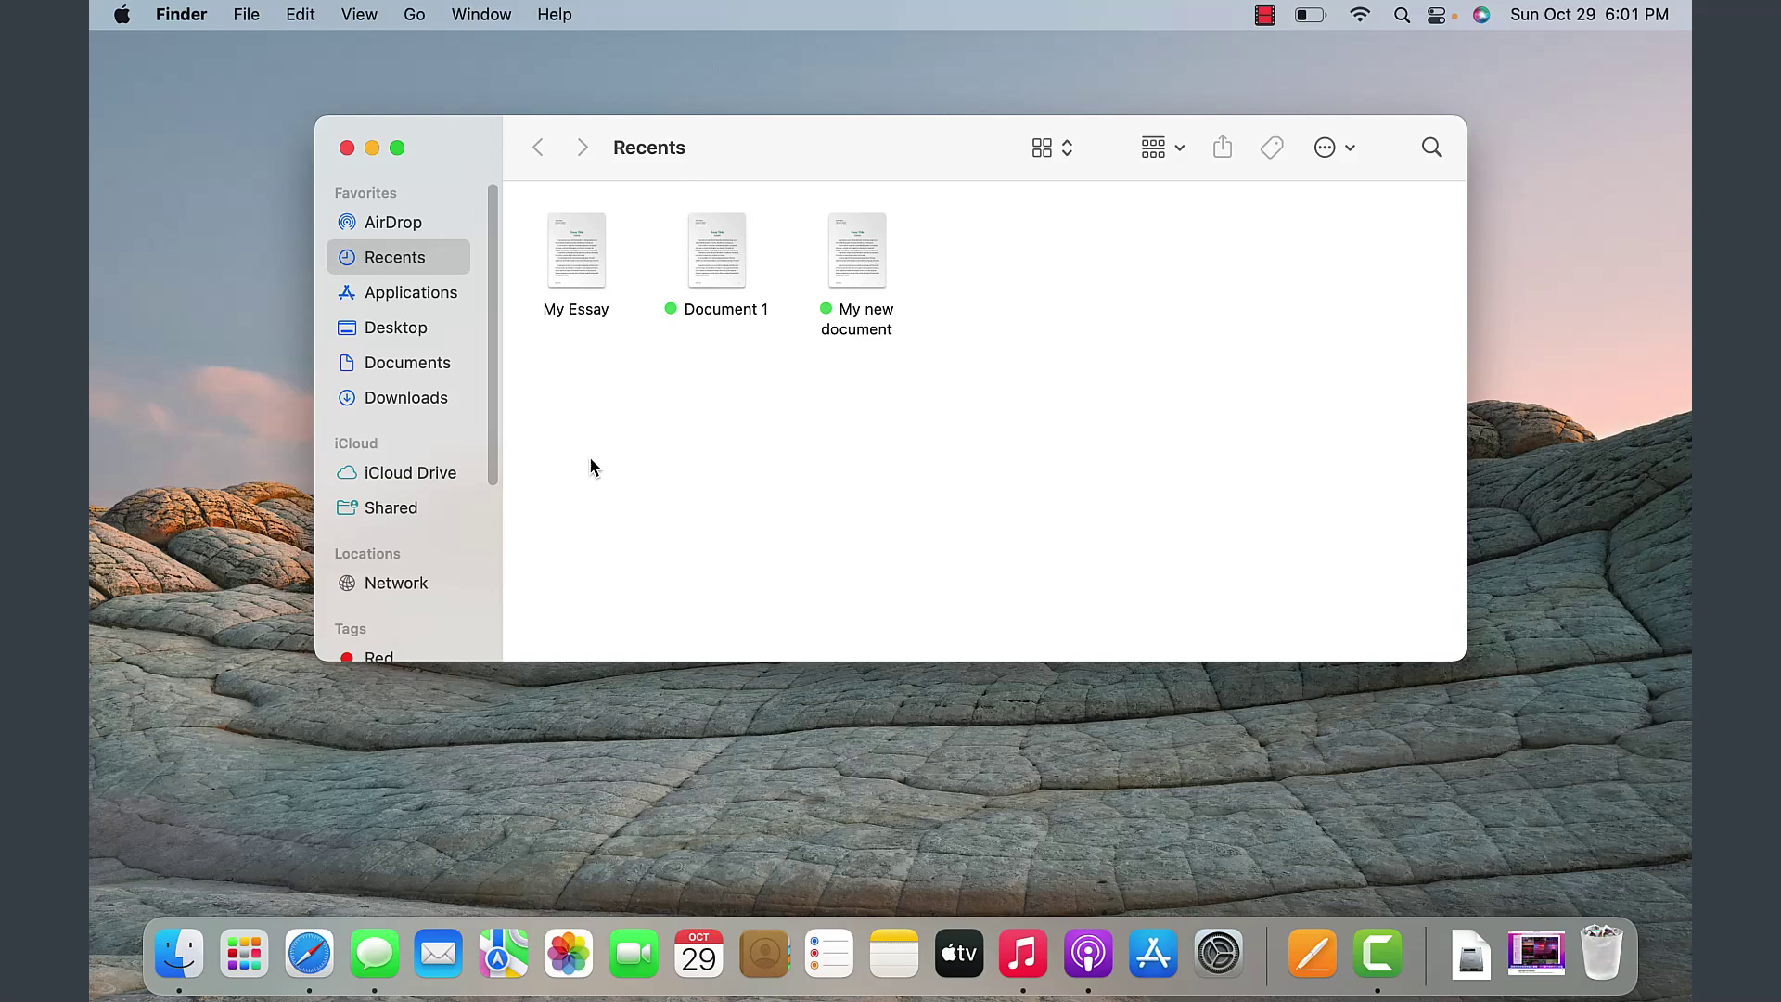
left_click(570, 263)
double_click(569, 256)
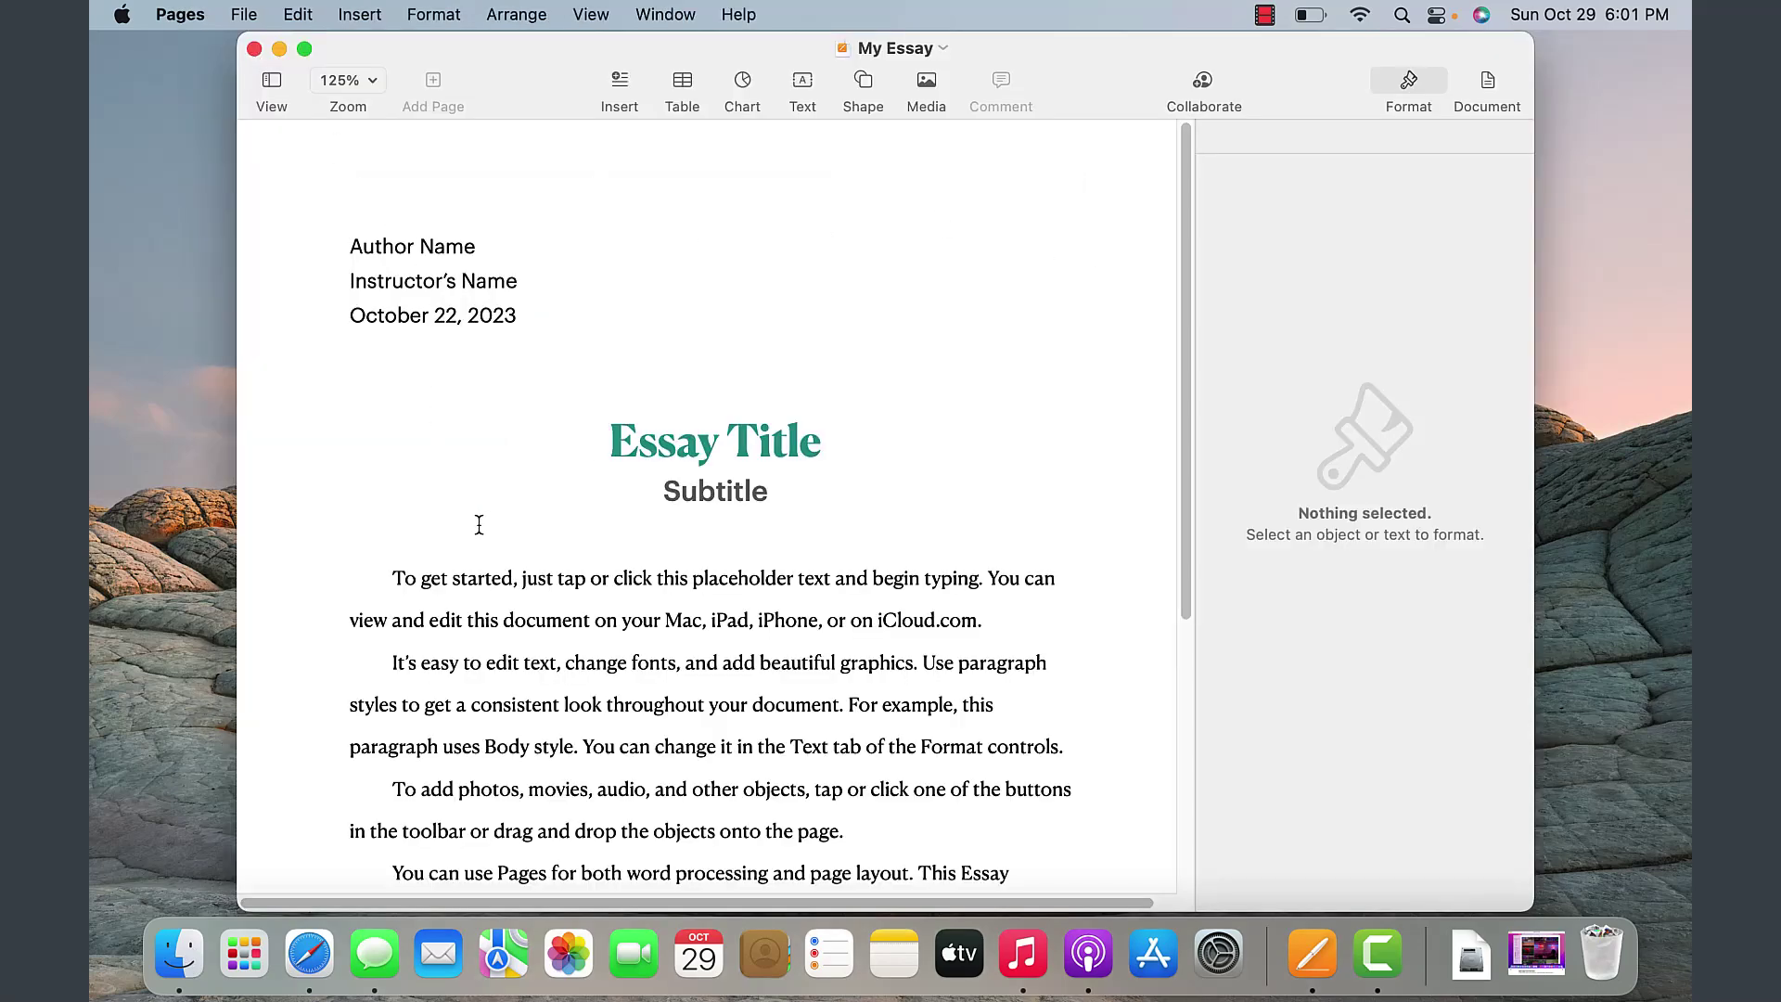
left_click(782, 652)
scroll(594, 464, "down", 4)
left_click(254, 49)
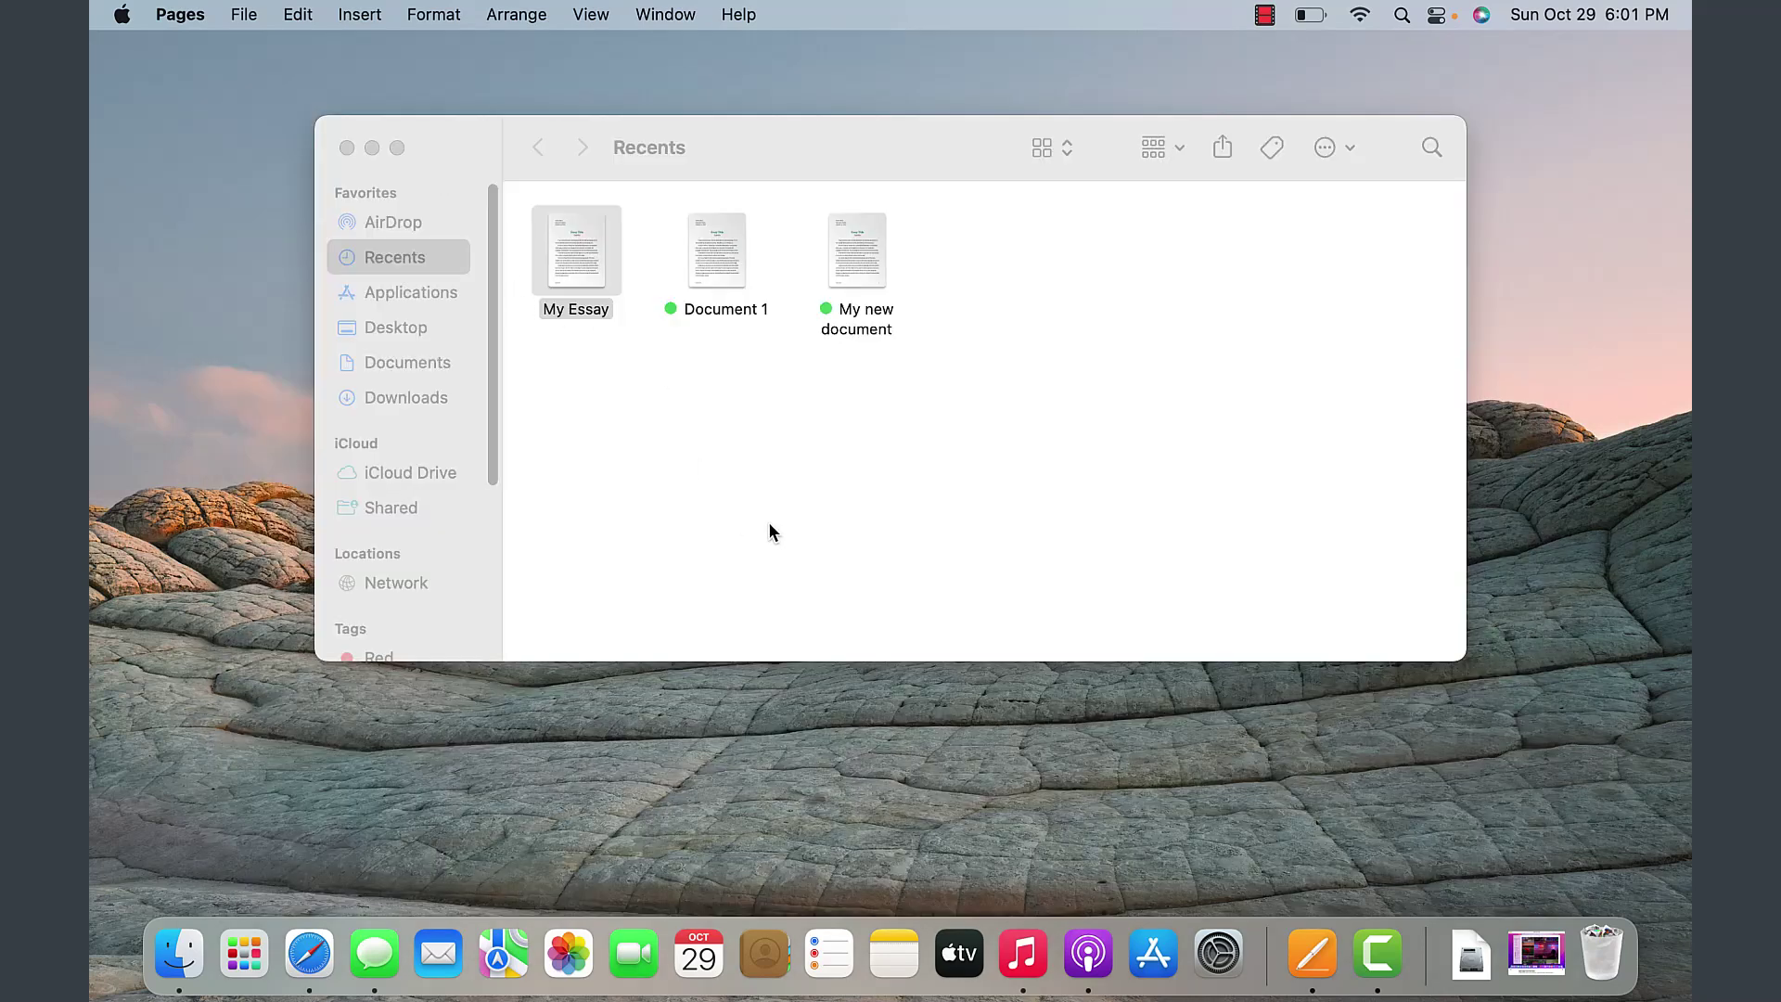
- Move My Essay to the Trash and close the Finder window
left_click(618, 557)
right_click(560, 263)
left_click(549, 291)
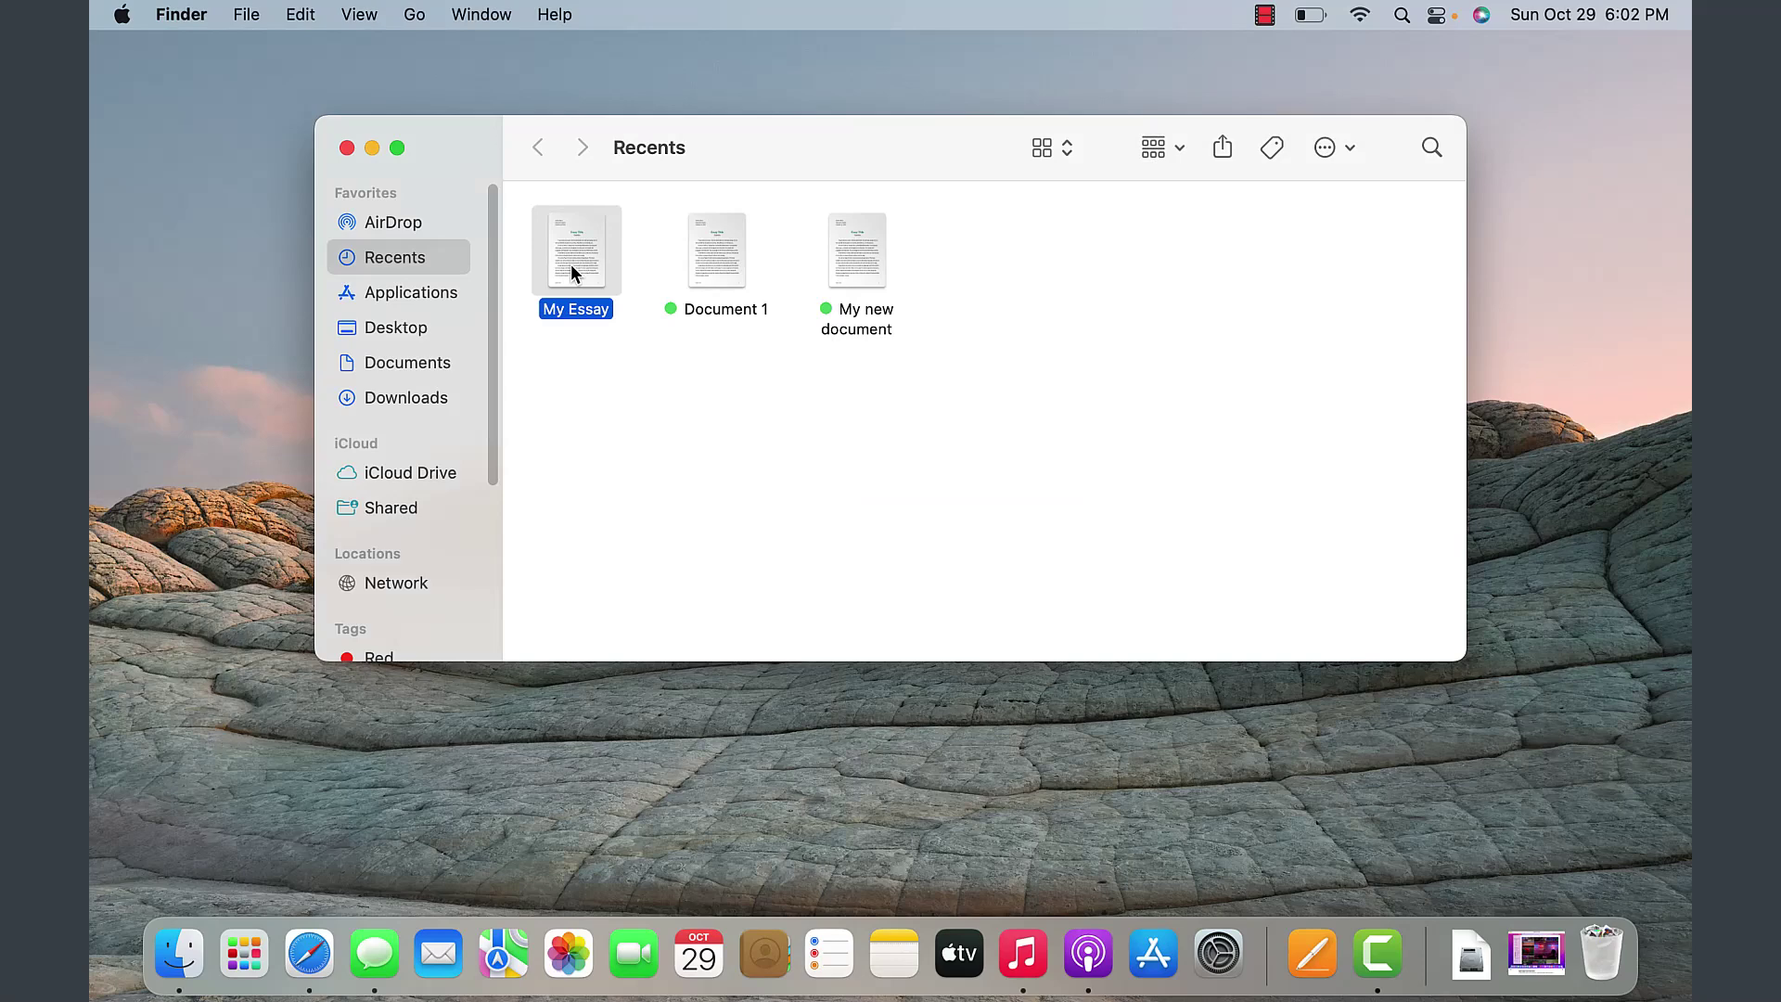
right_click(579, 258)
right_click(580, 242)
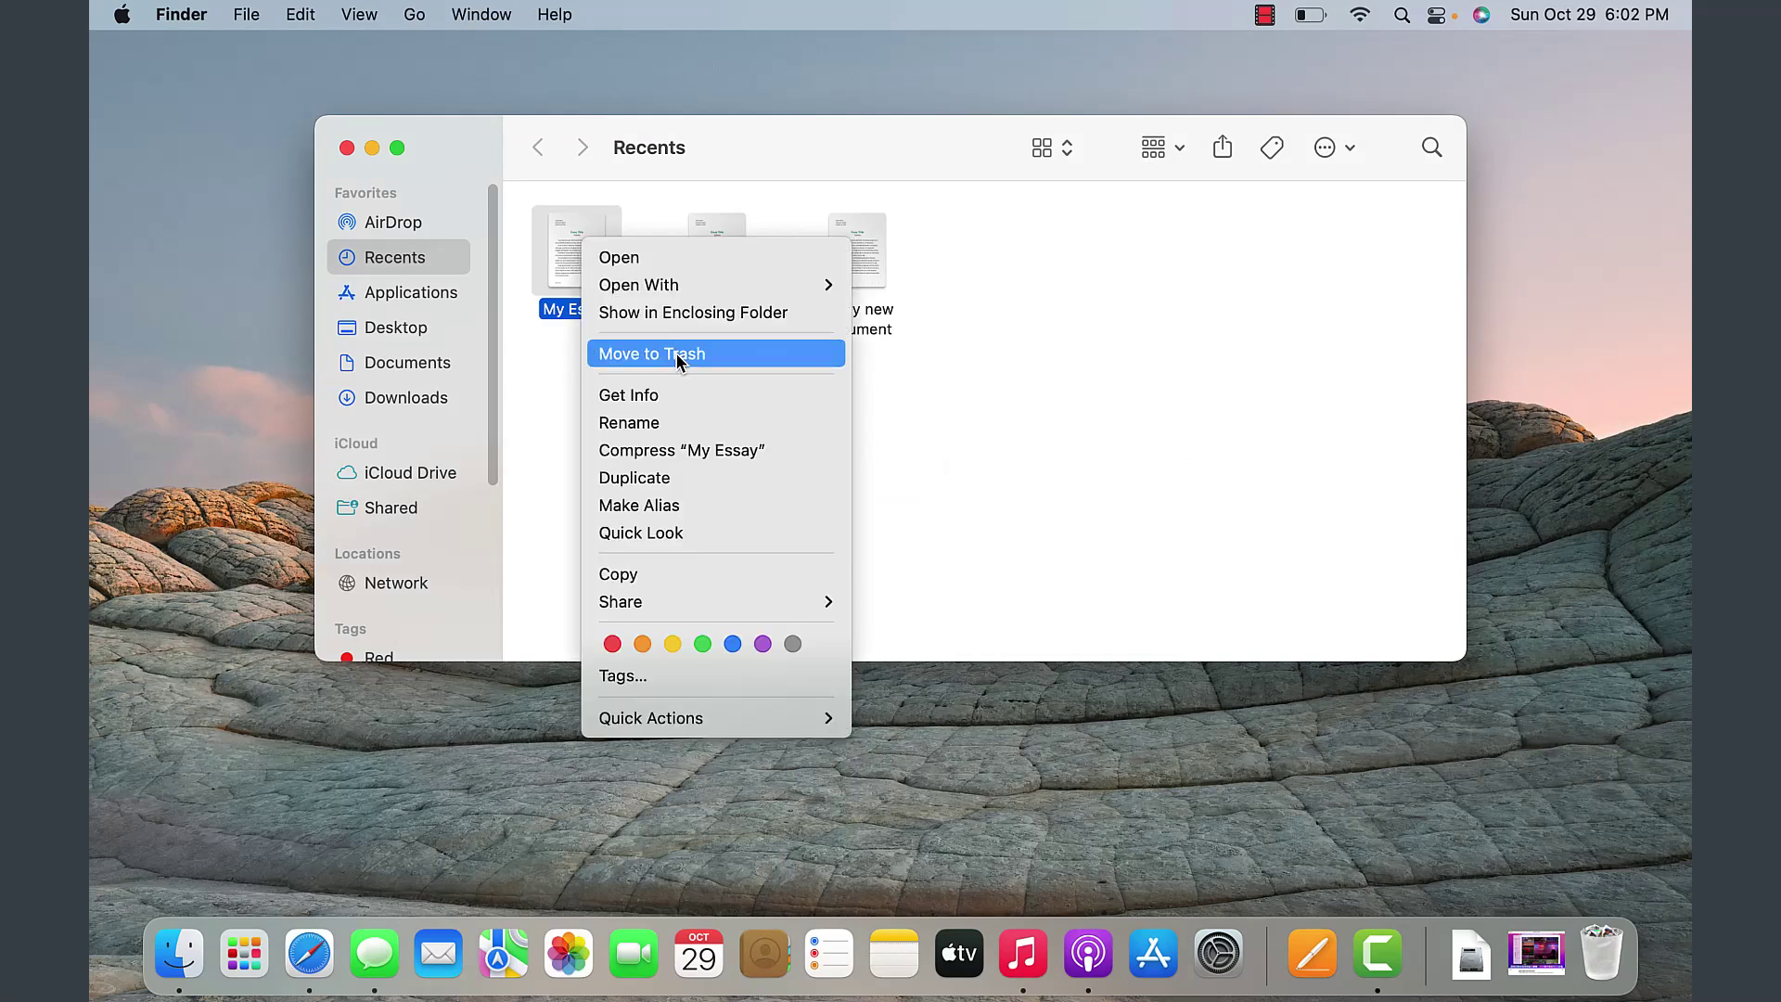
left_click(582, 261)
left_click_drag(582, 262, 1615, 942)
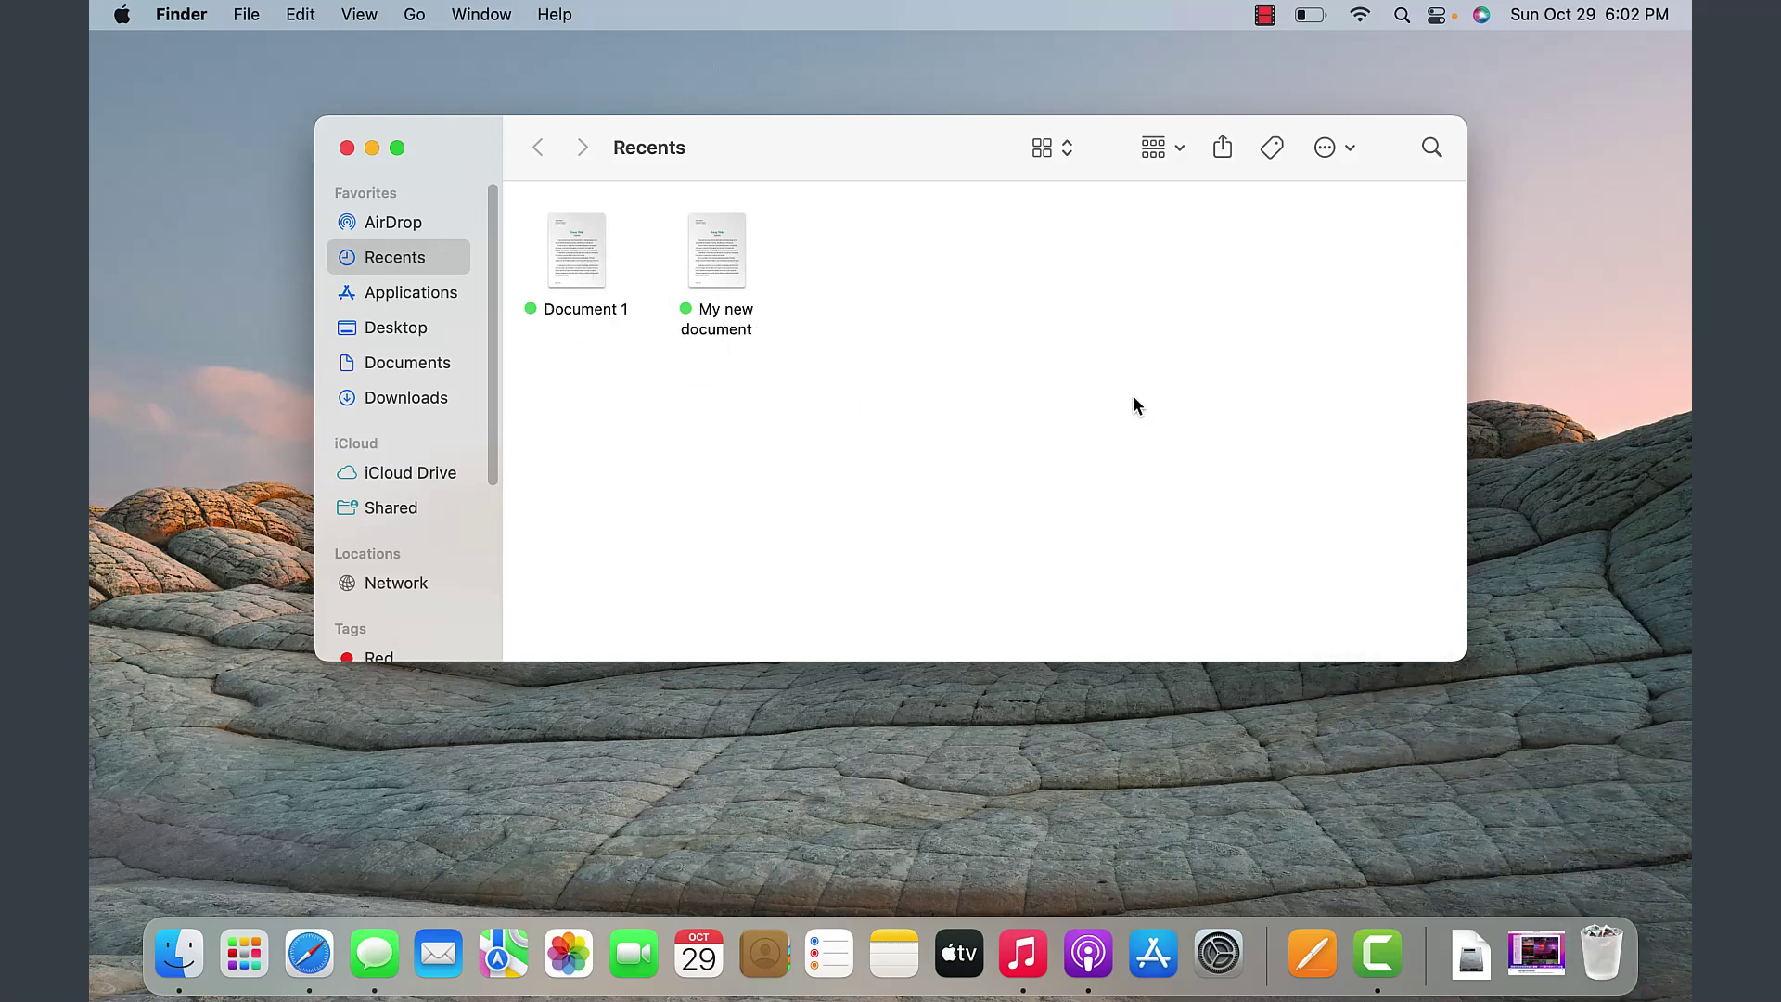
left_click(347, 148)
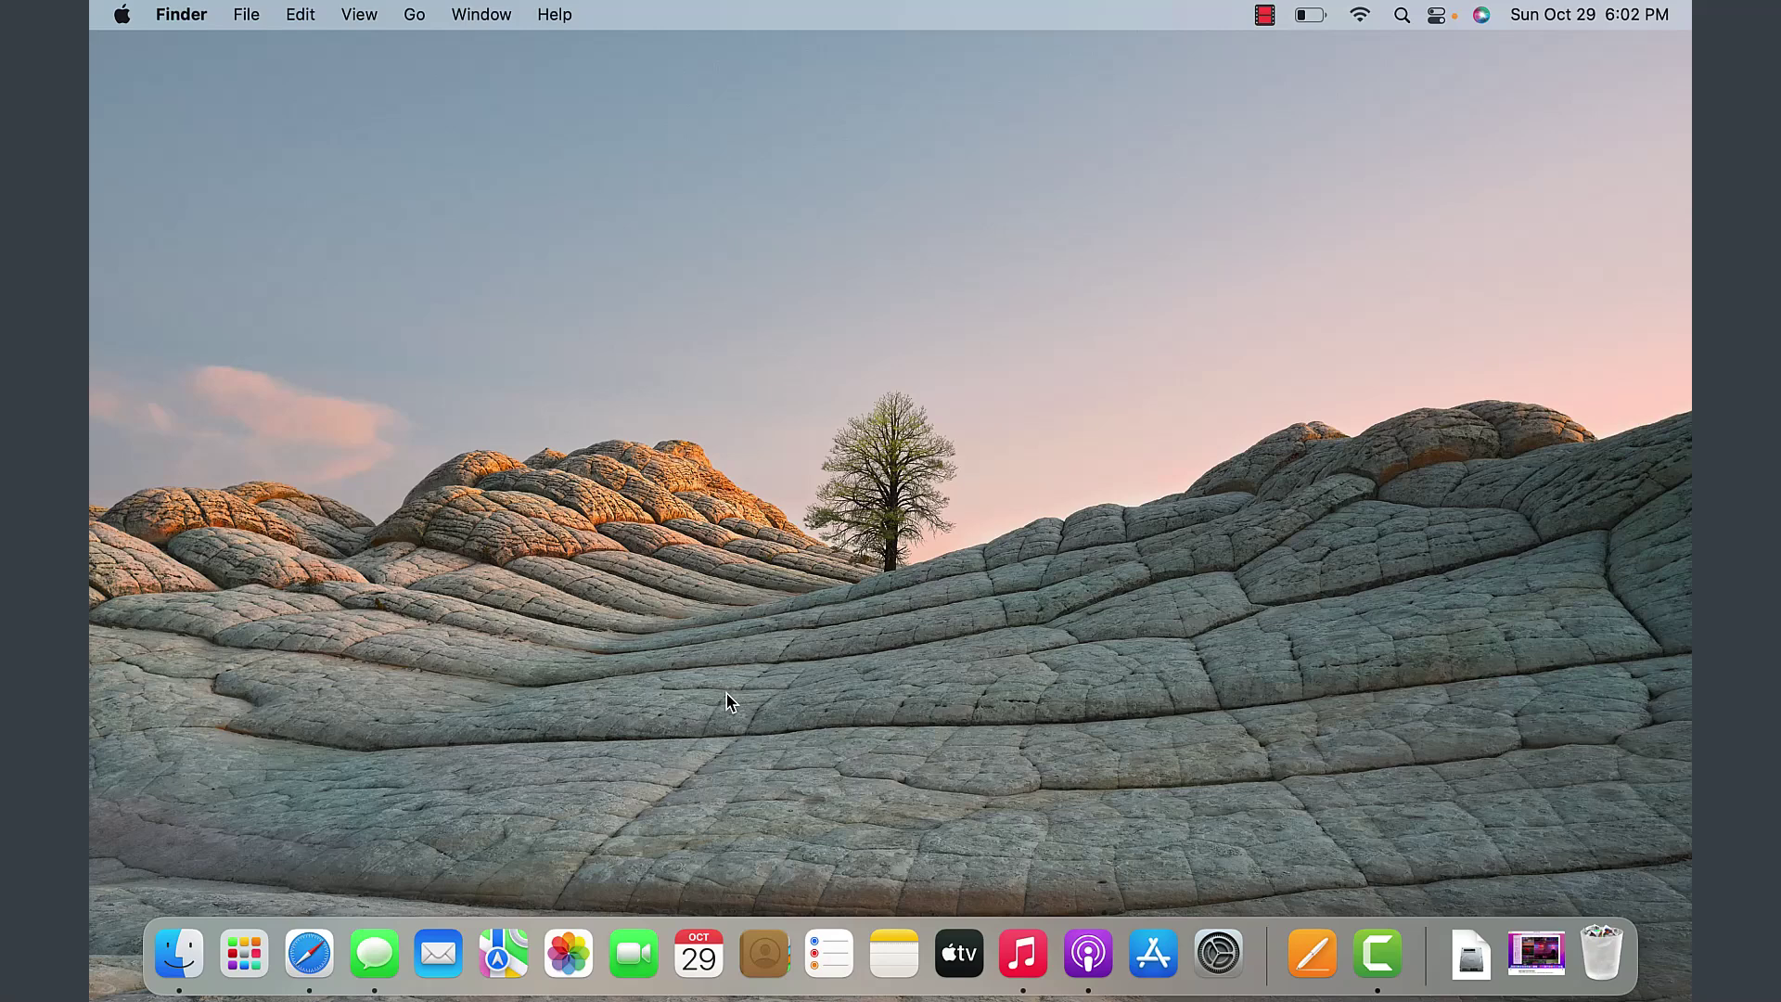
- Restore My Essay from the Trash using Edit > Undo Move of "My Essay"
left_click(1600, 948)
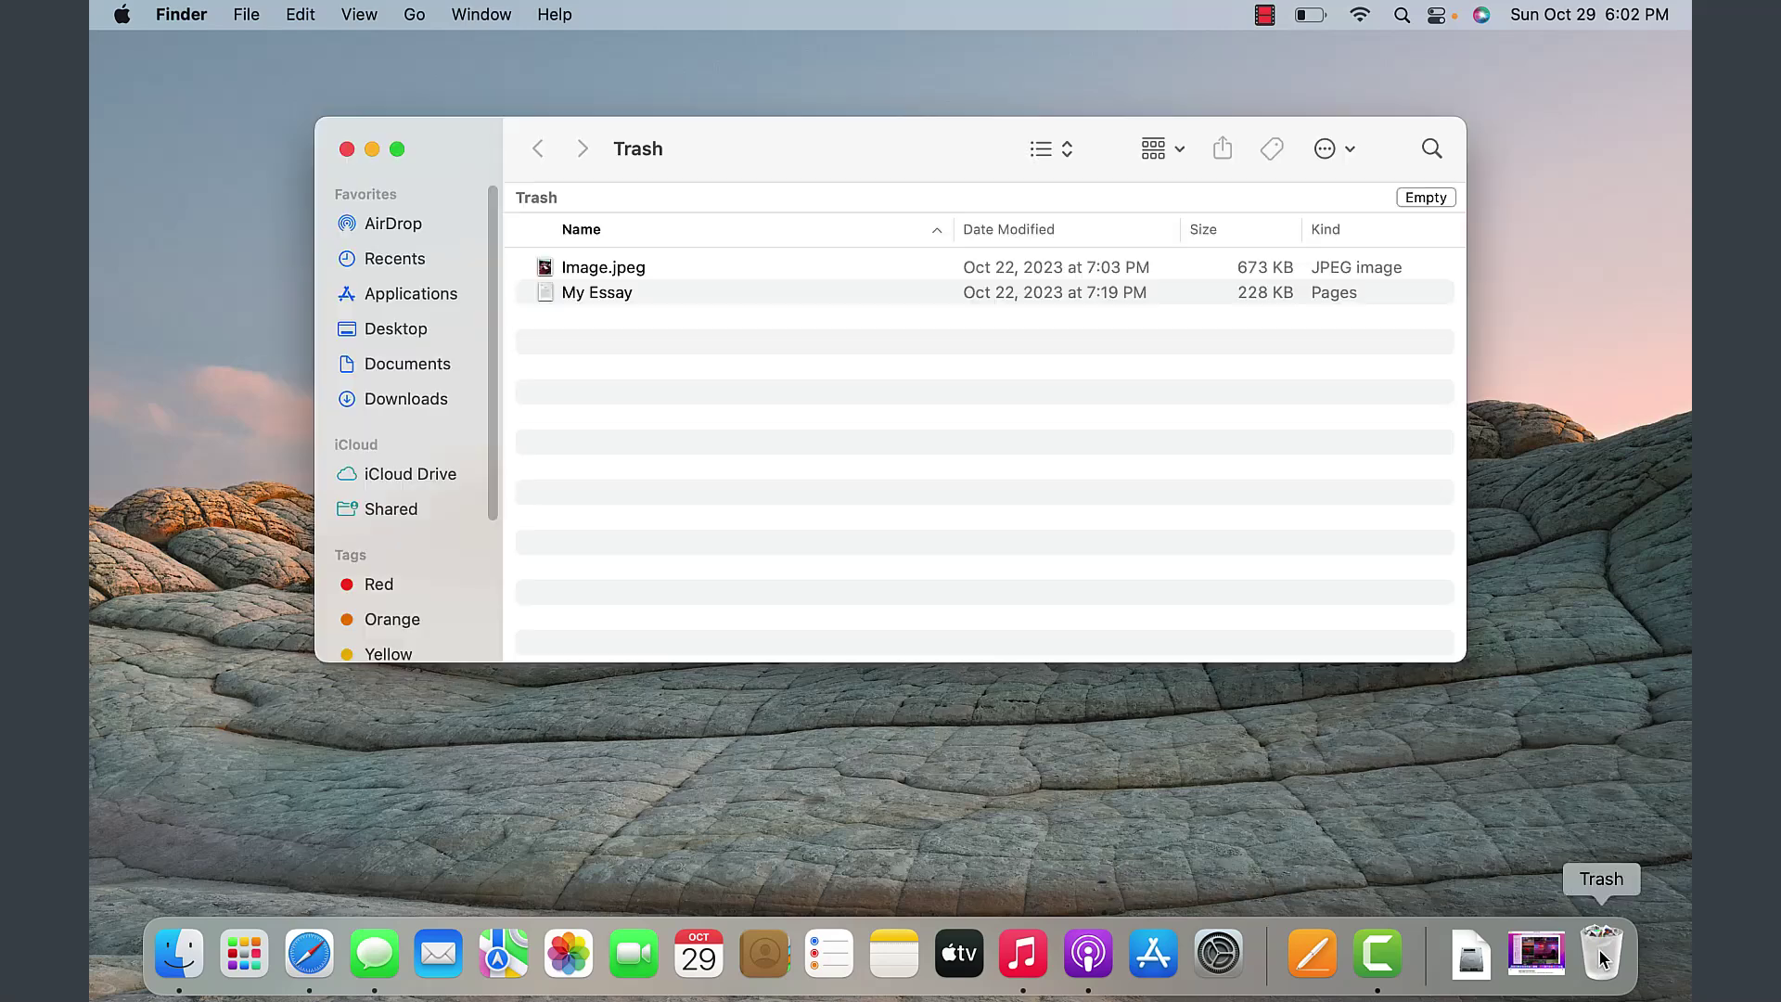
left_click(582, 295)
left_click(300, 14)
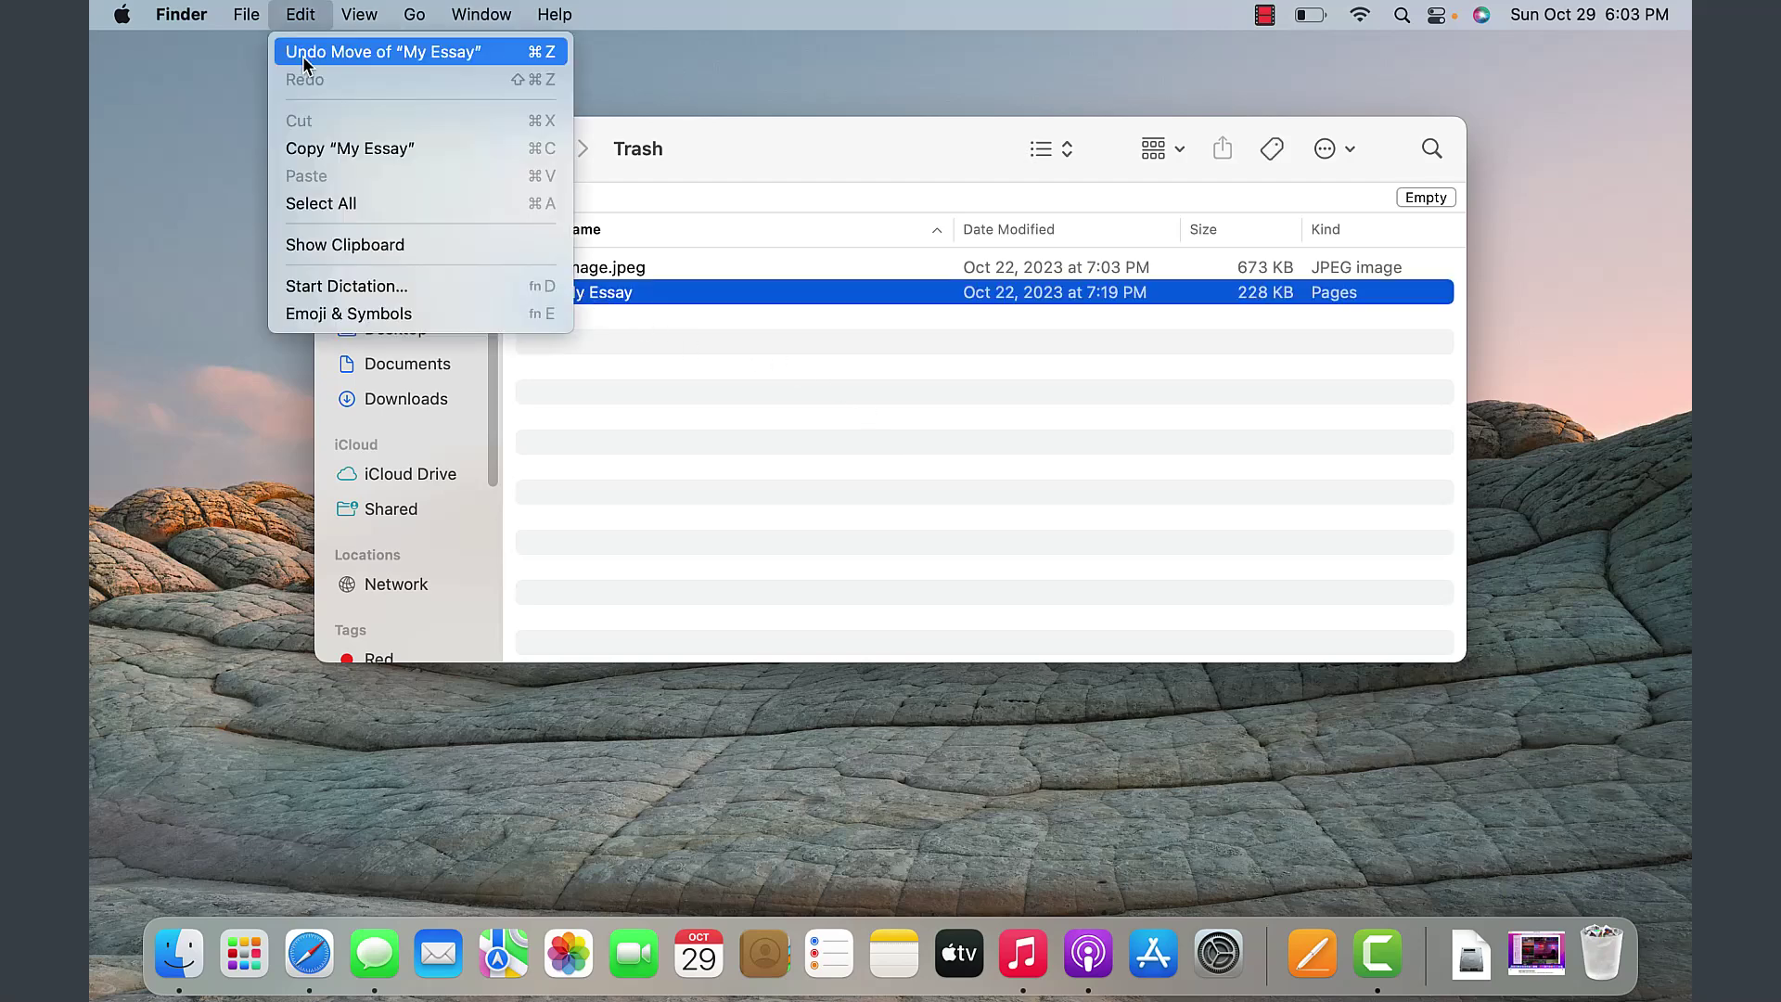
left_click(627, 269)
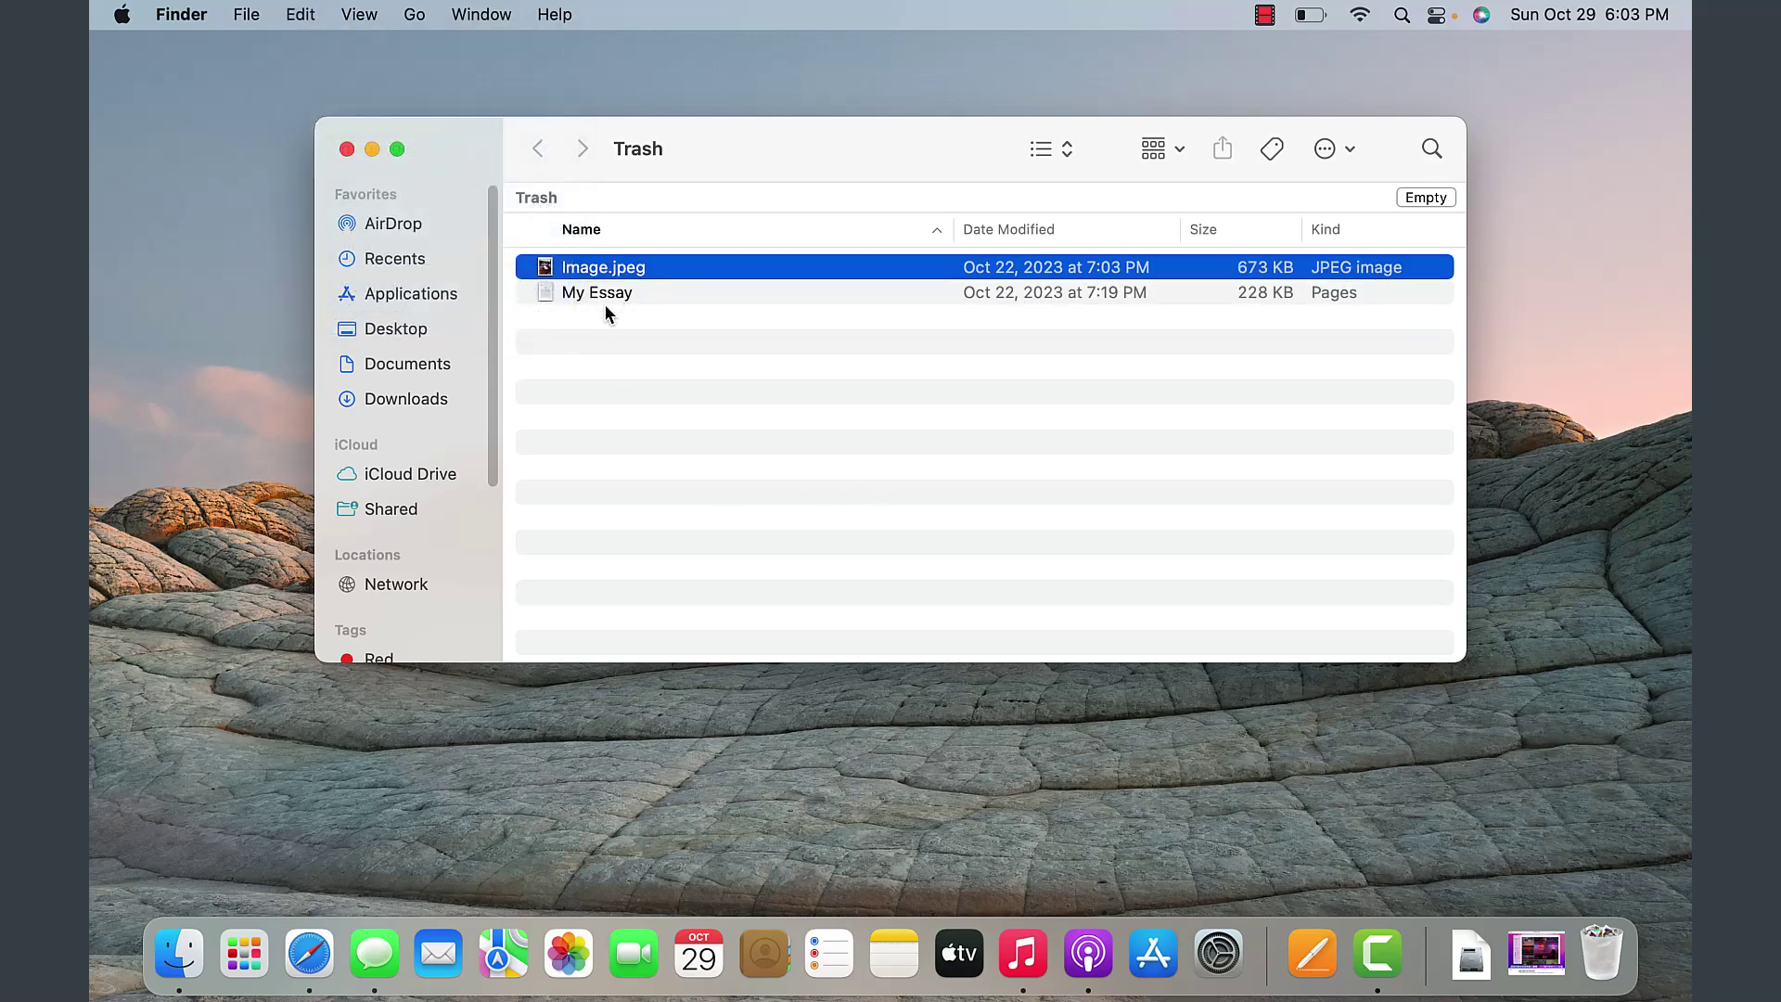
left_click(608, 298)
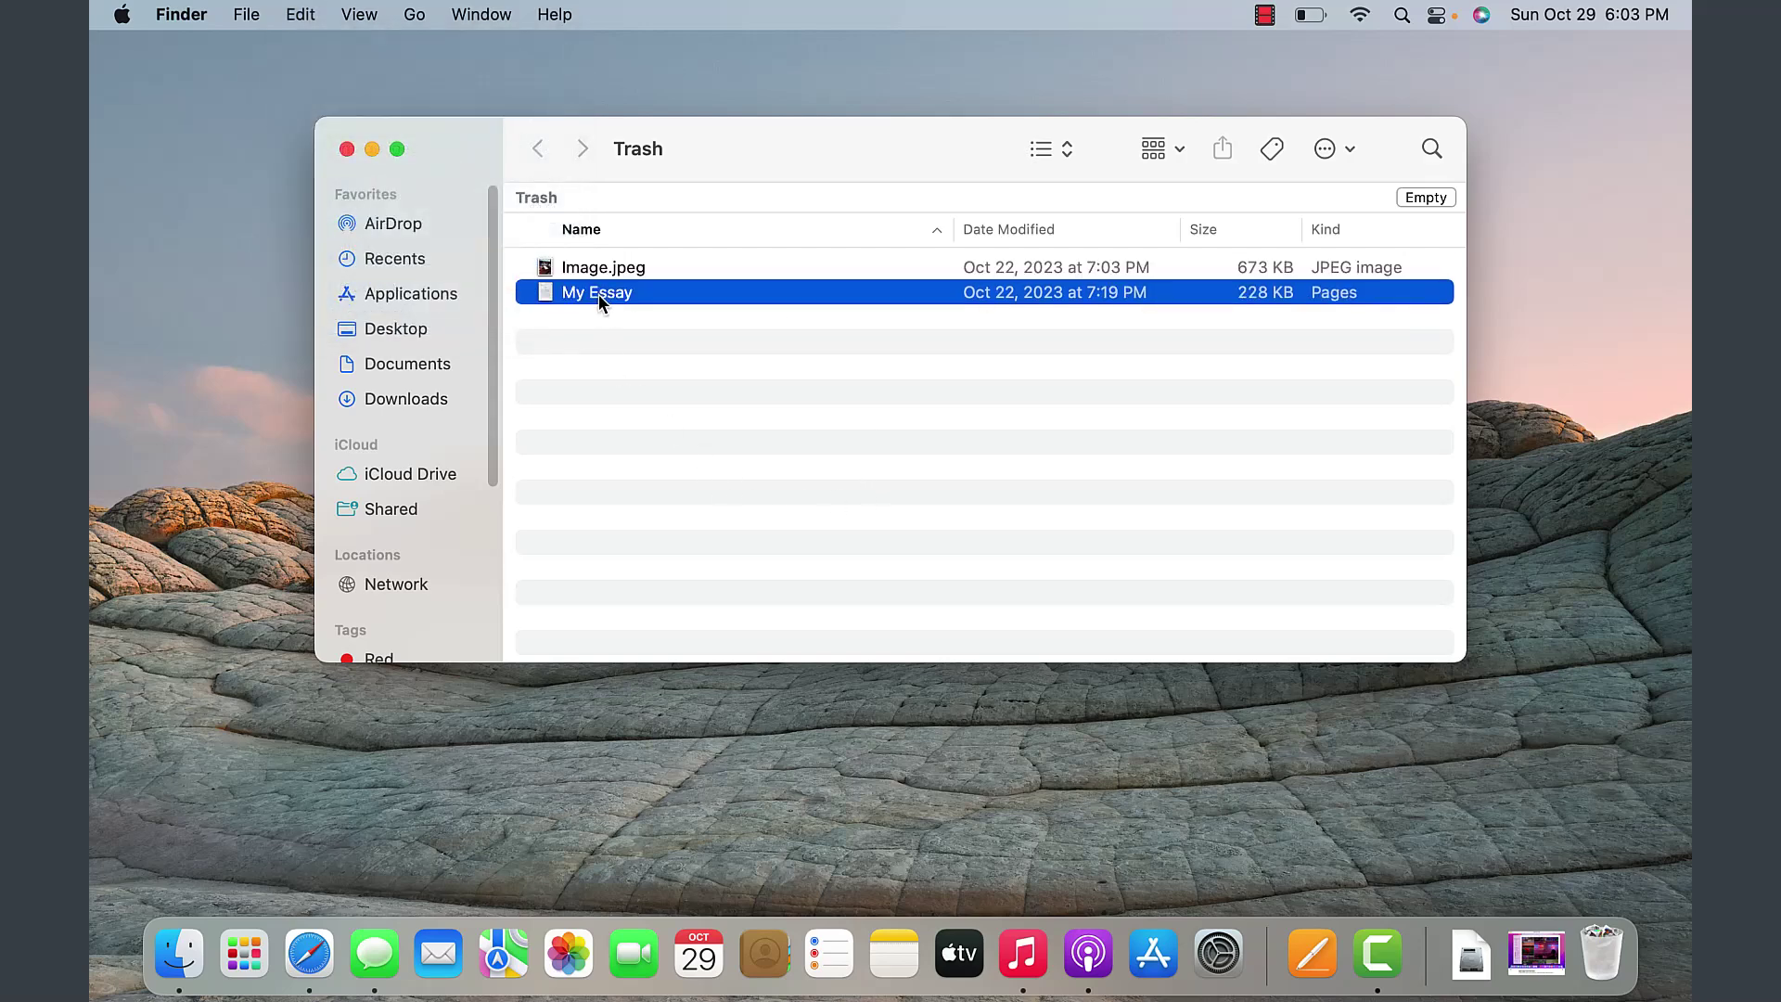
left_click(598, 293)
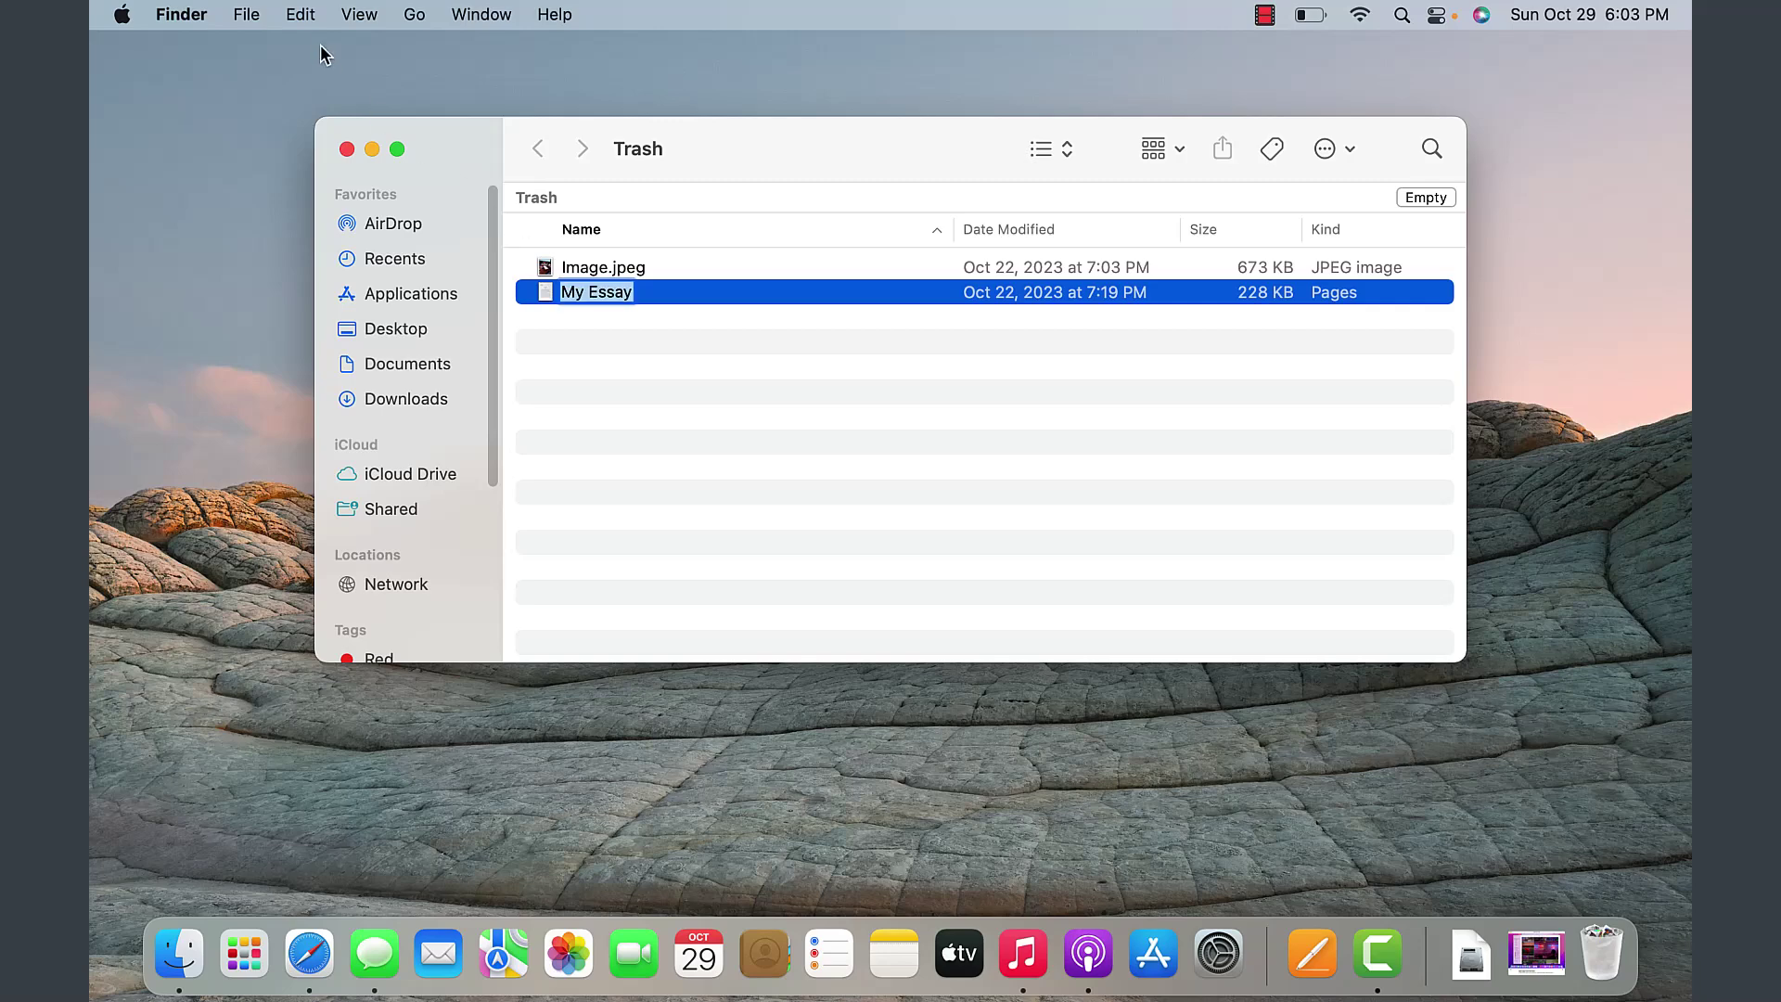
left_click(306, 17)
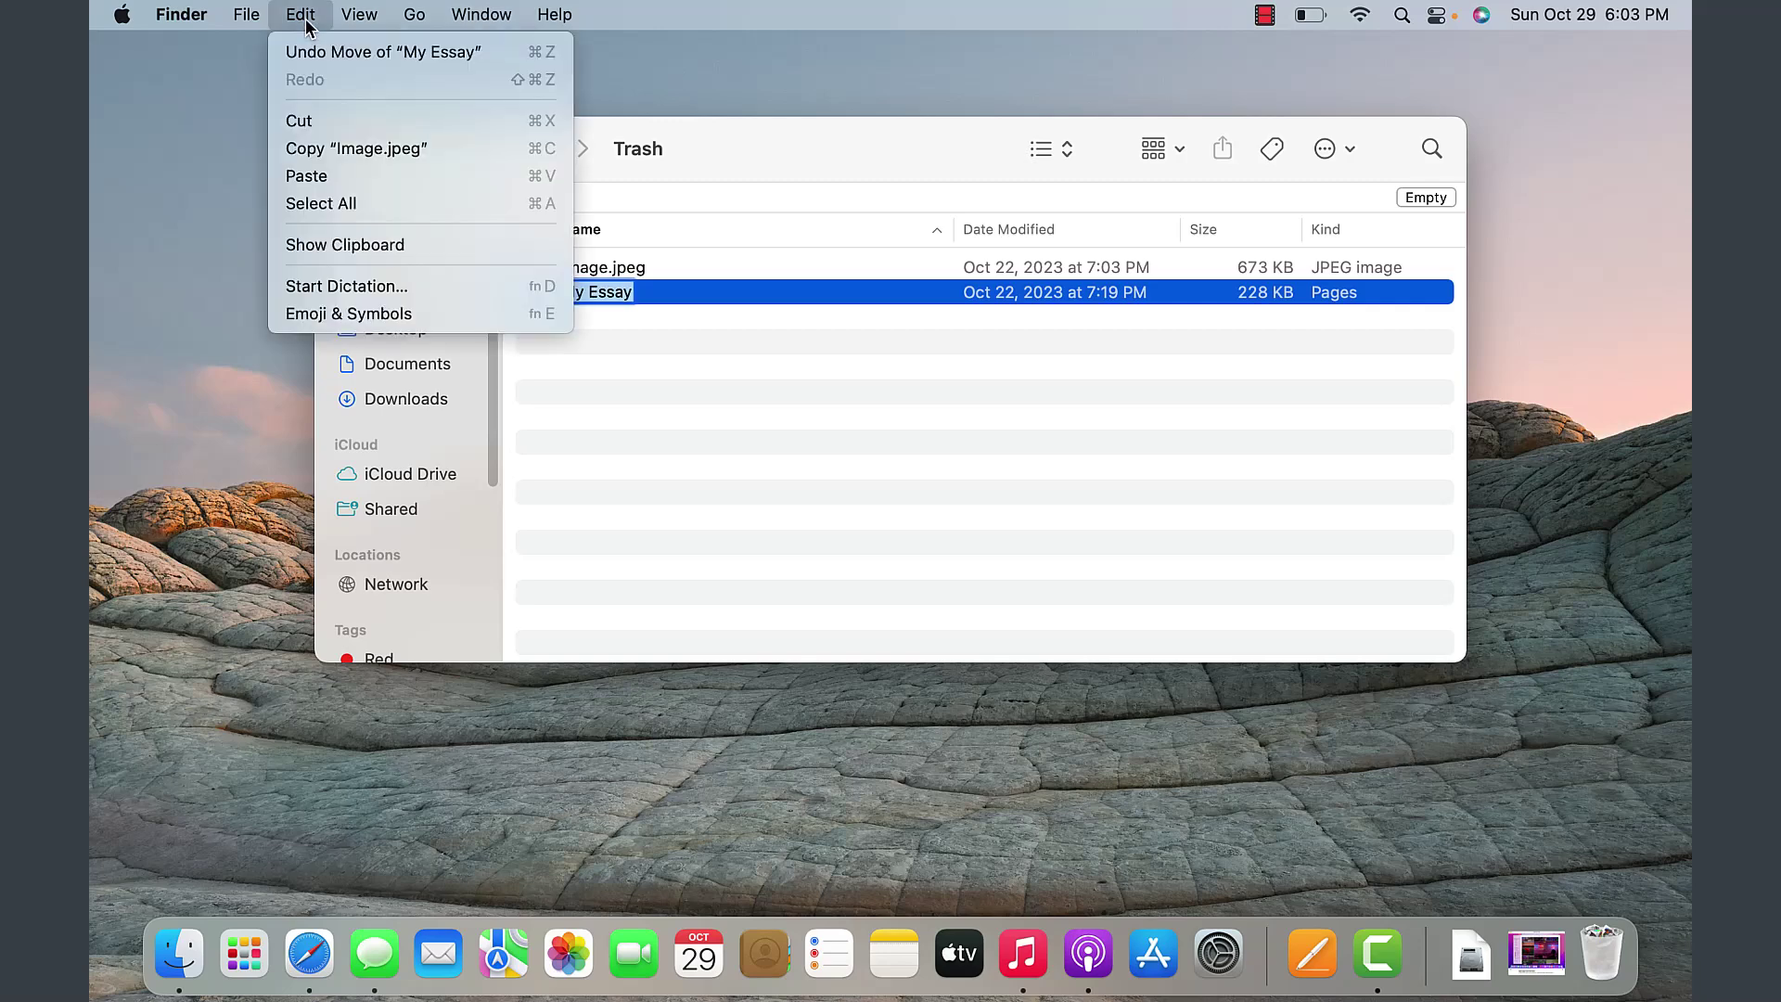
left_click(340, 54)
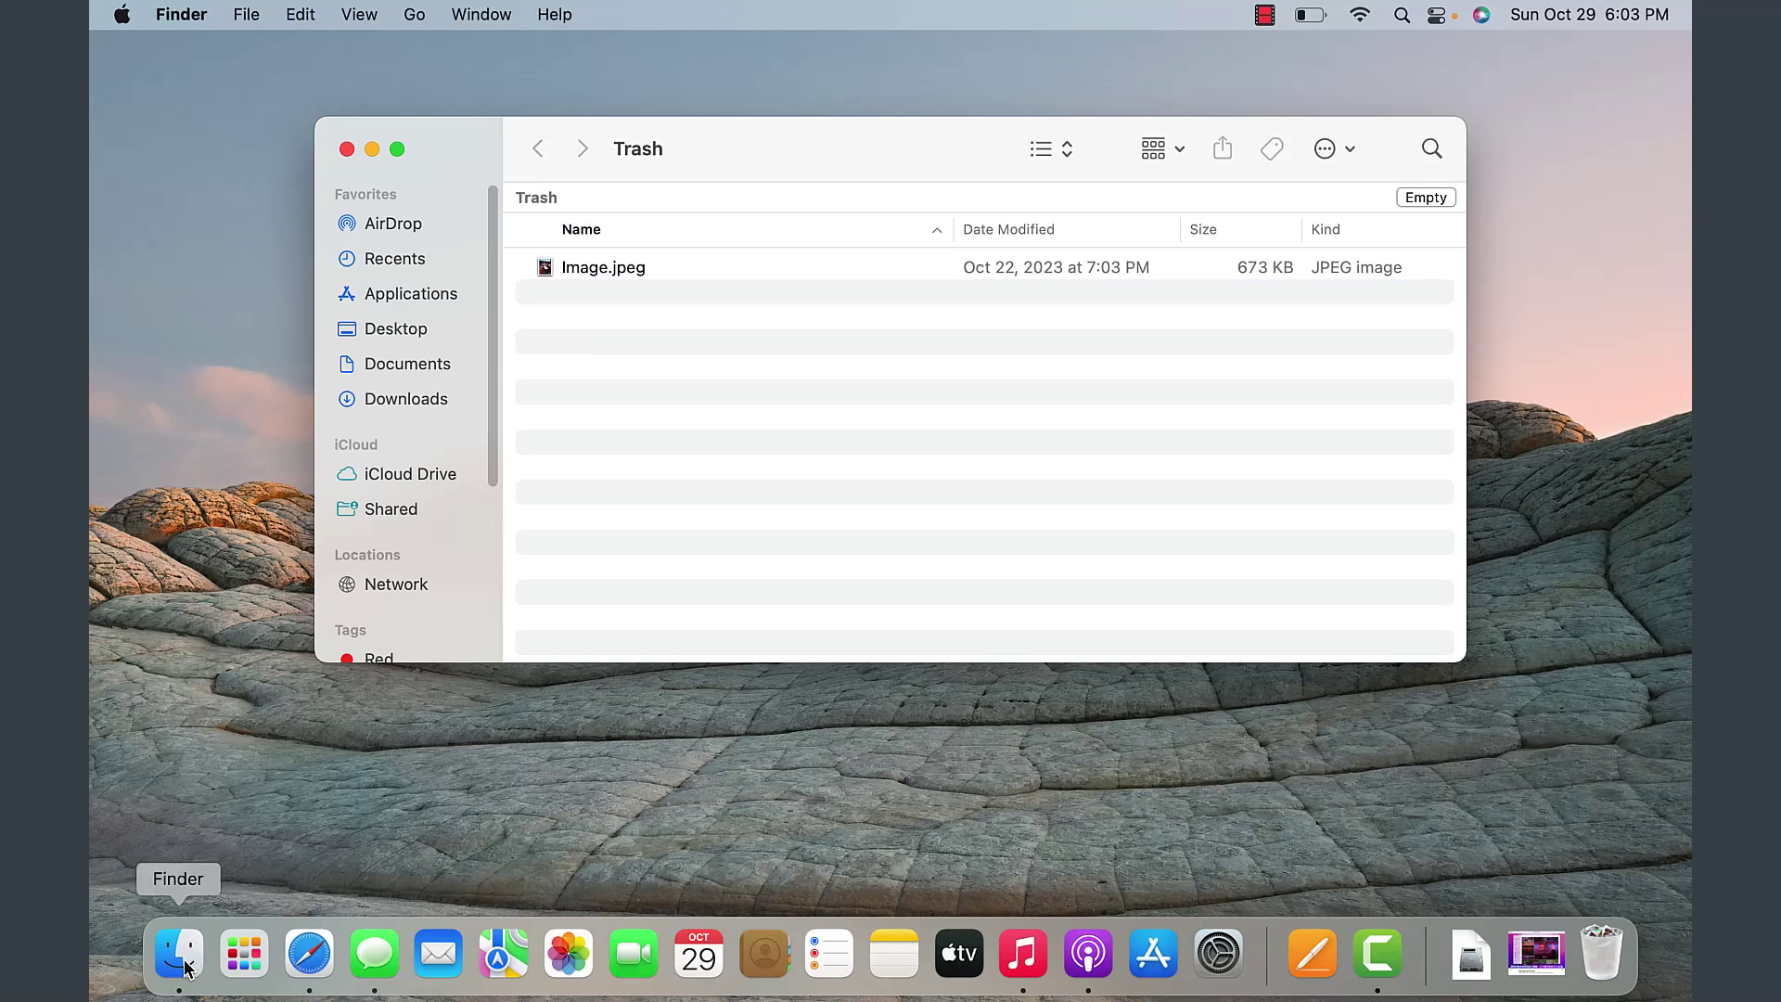
- Find the restored My Essay in Documents > My Files, then reopen the Trash
left_click(399, 364)
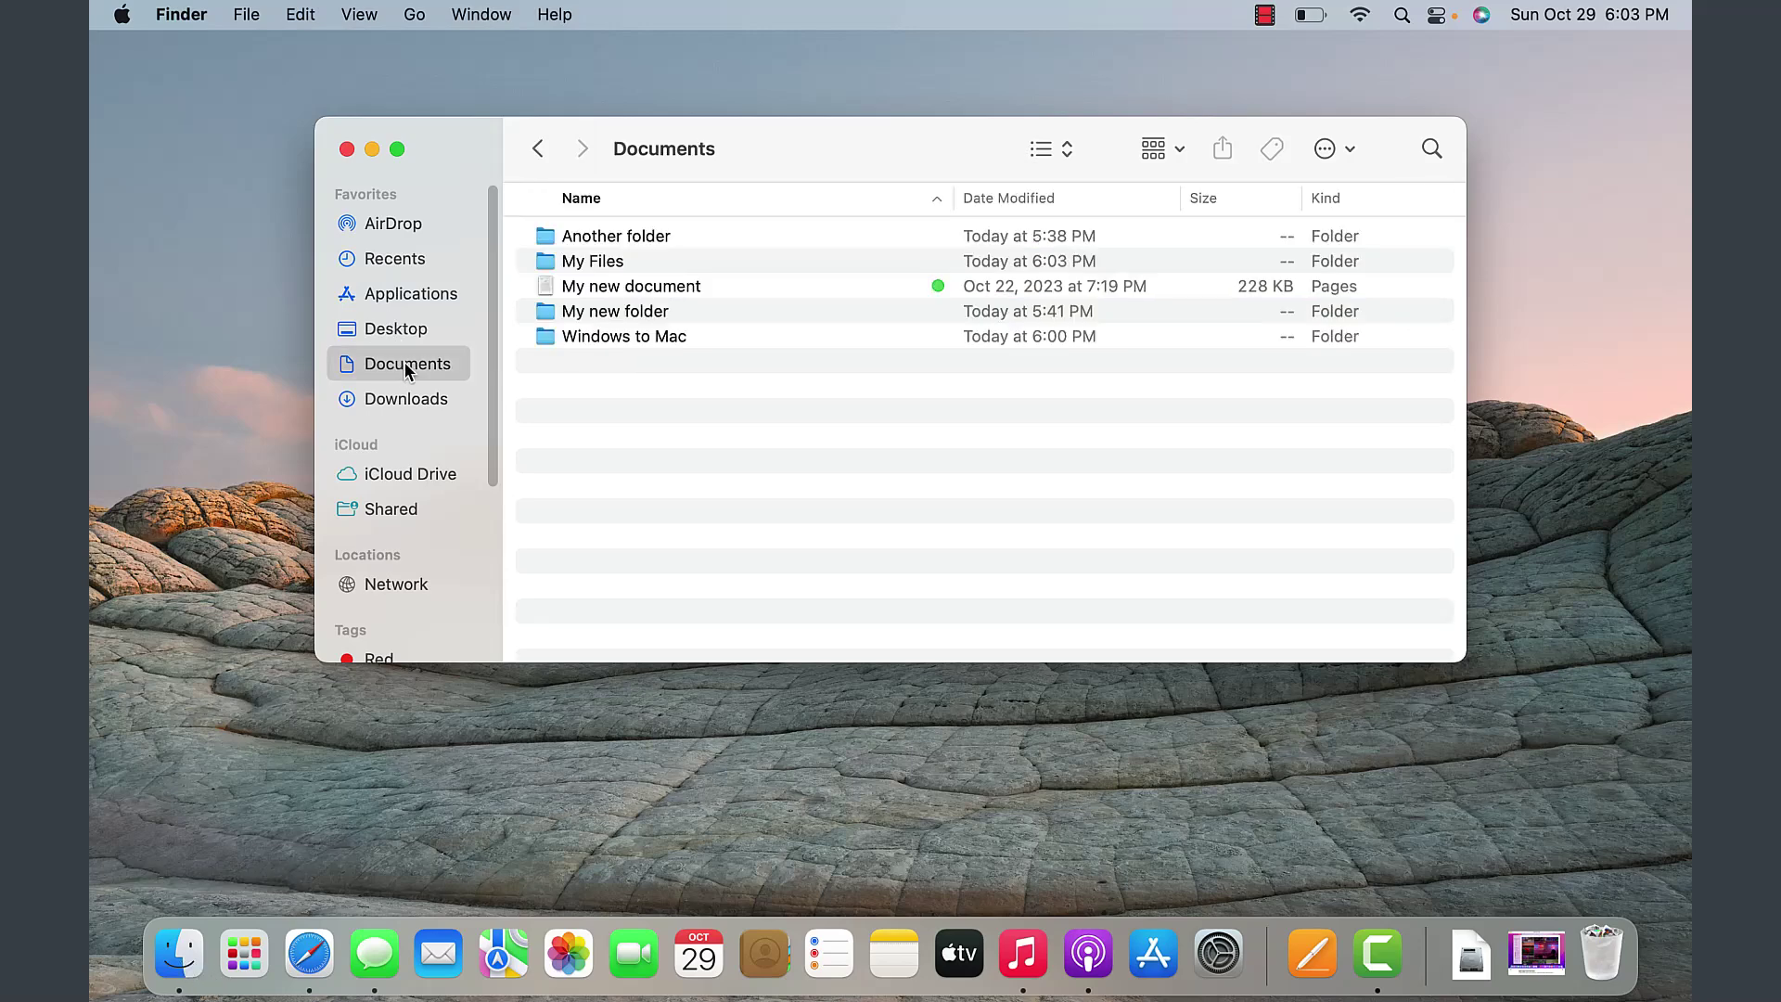
double_click(624, 264)
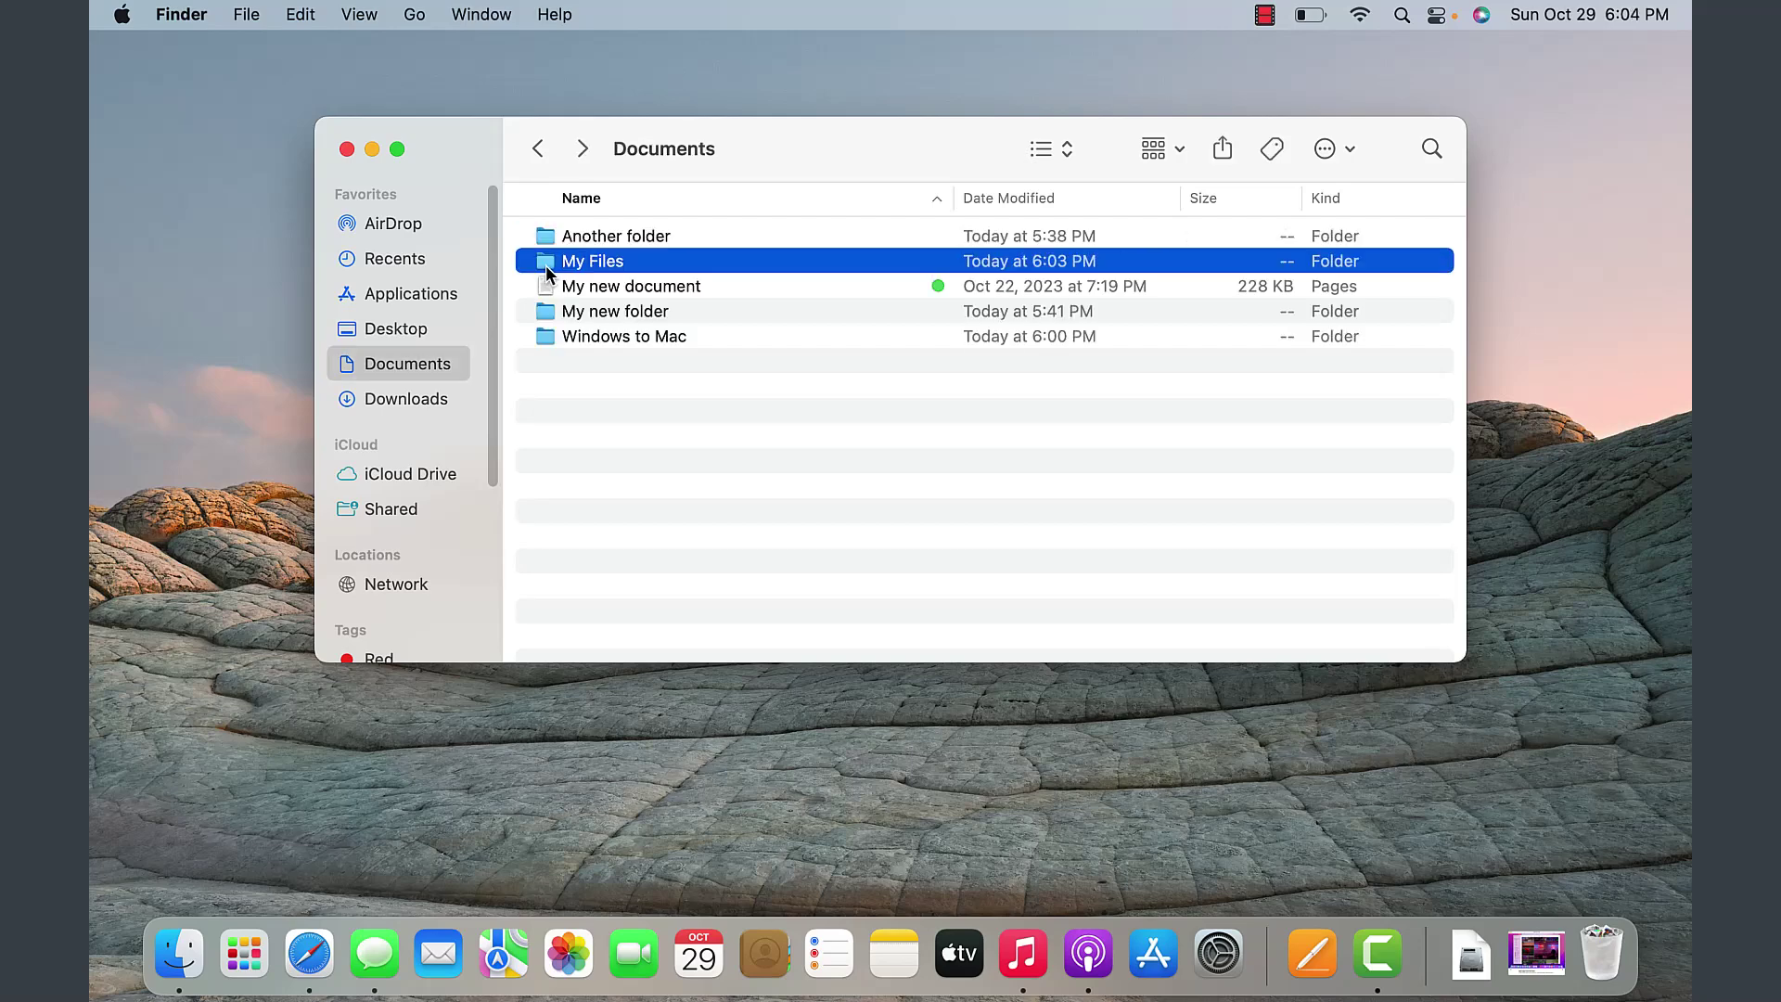
left_click(613, 238)
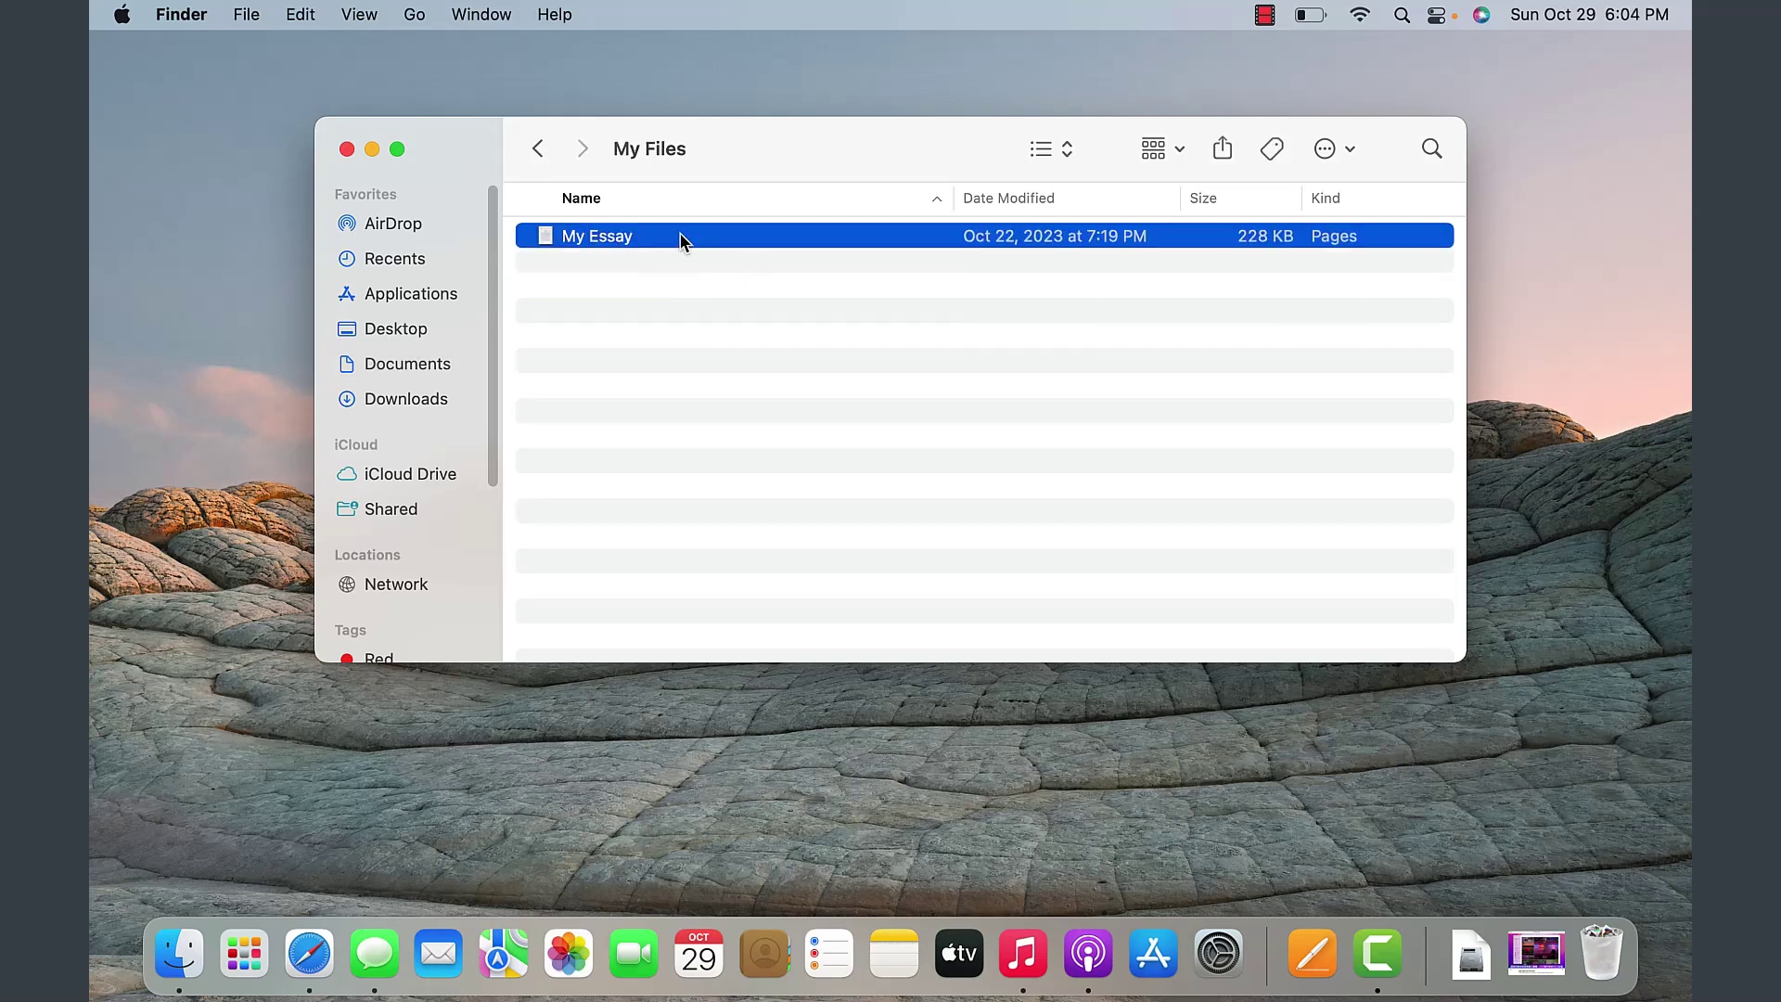
left_click(1603, 954)
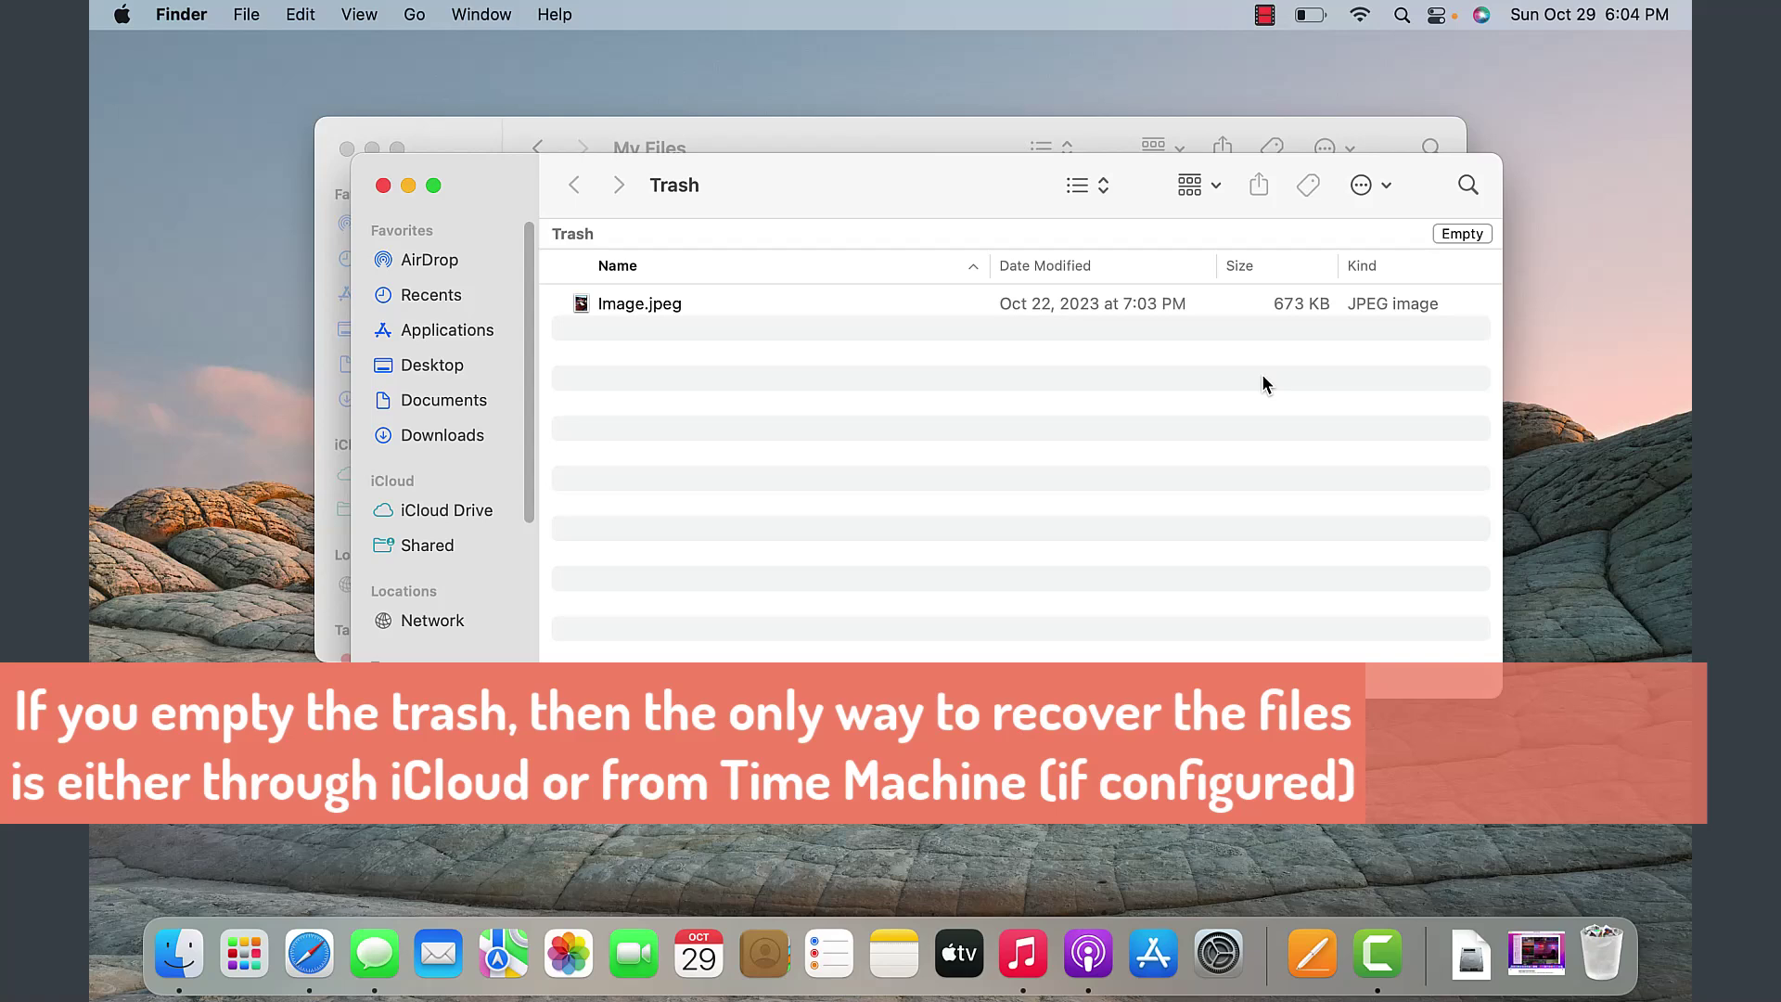
- Empty the Trash, confirming Empty Trash to permanently erase Image.jpeg
left_click(633, 313)
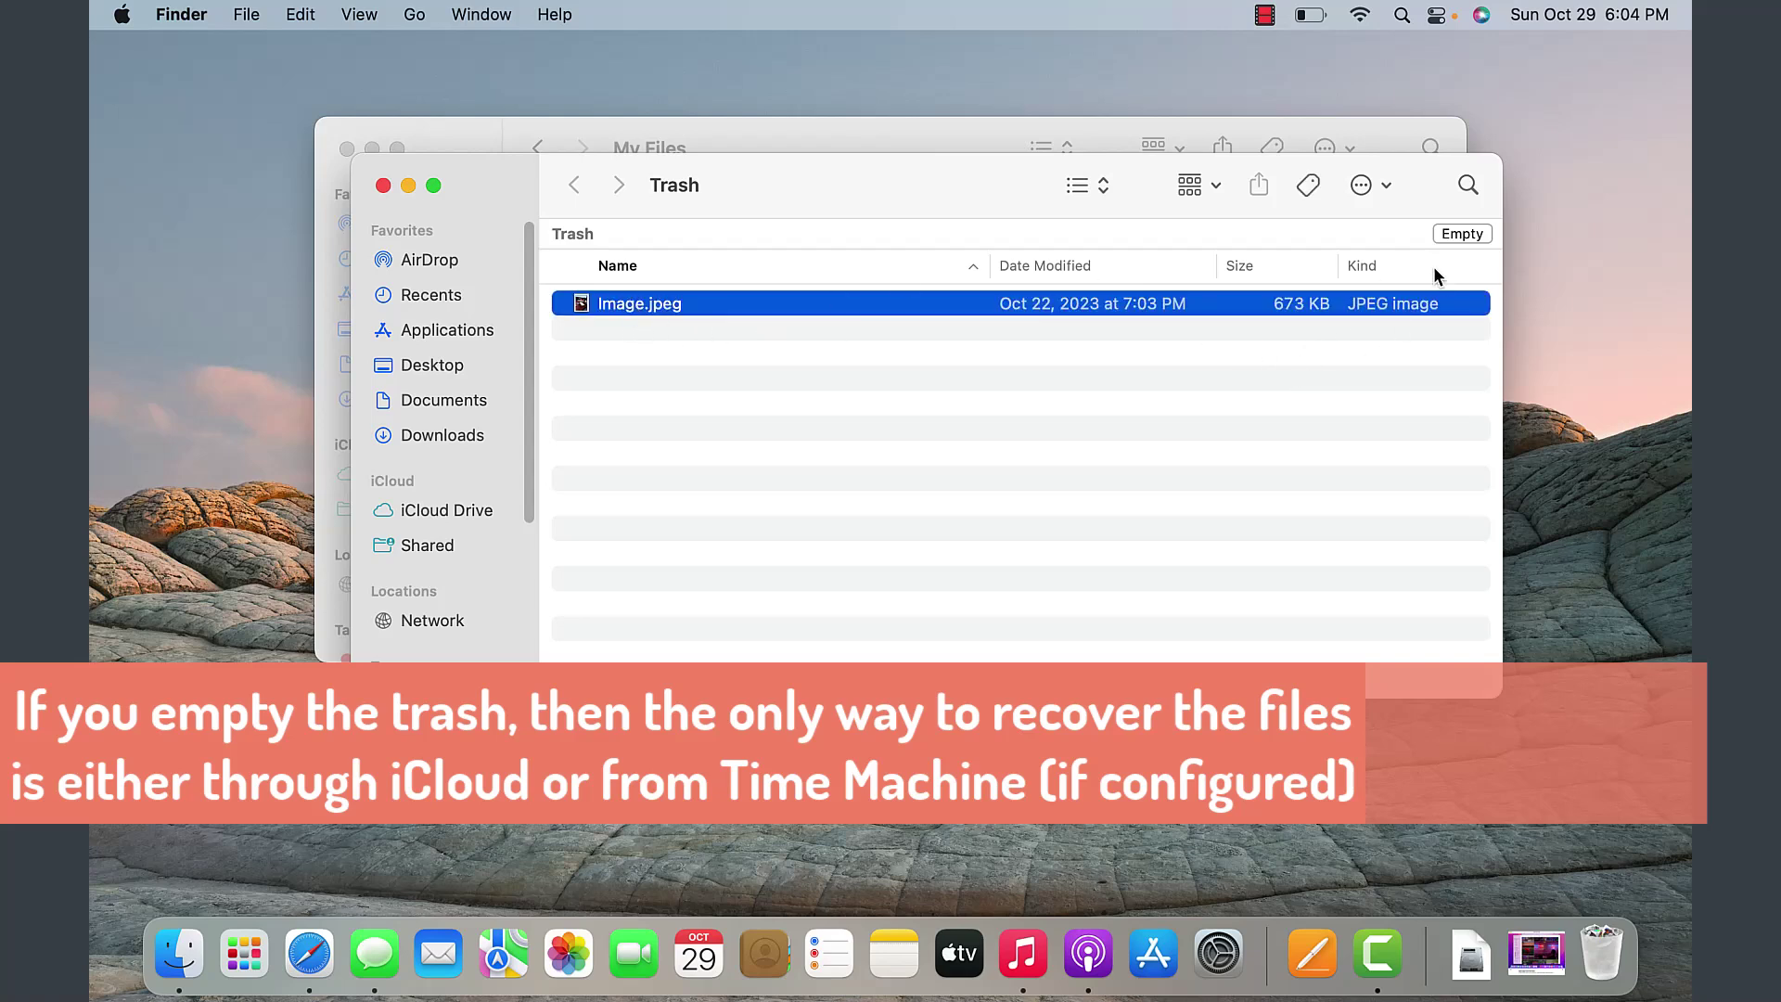
left_click(1479, 233)
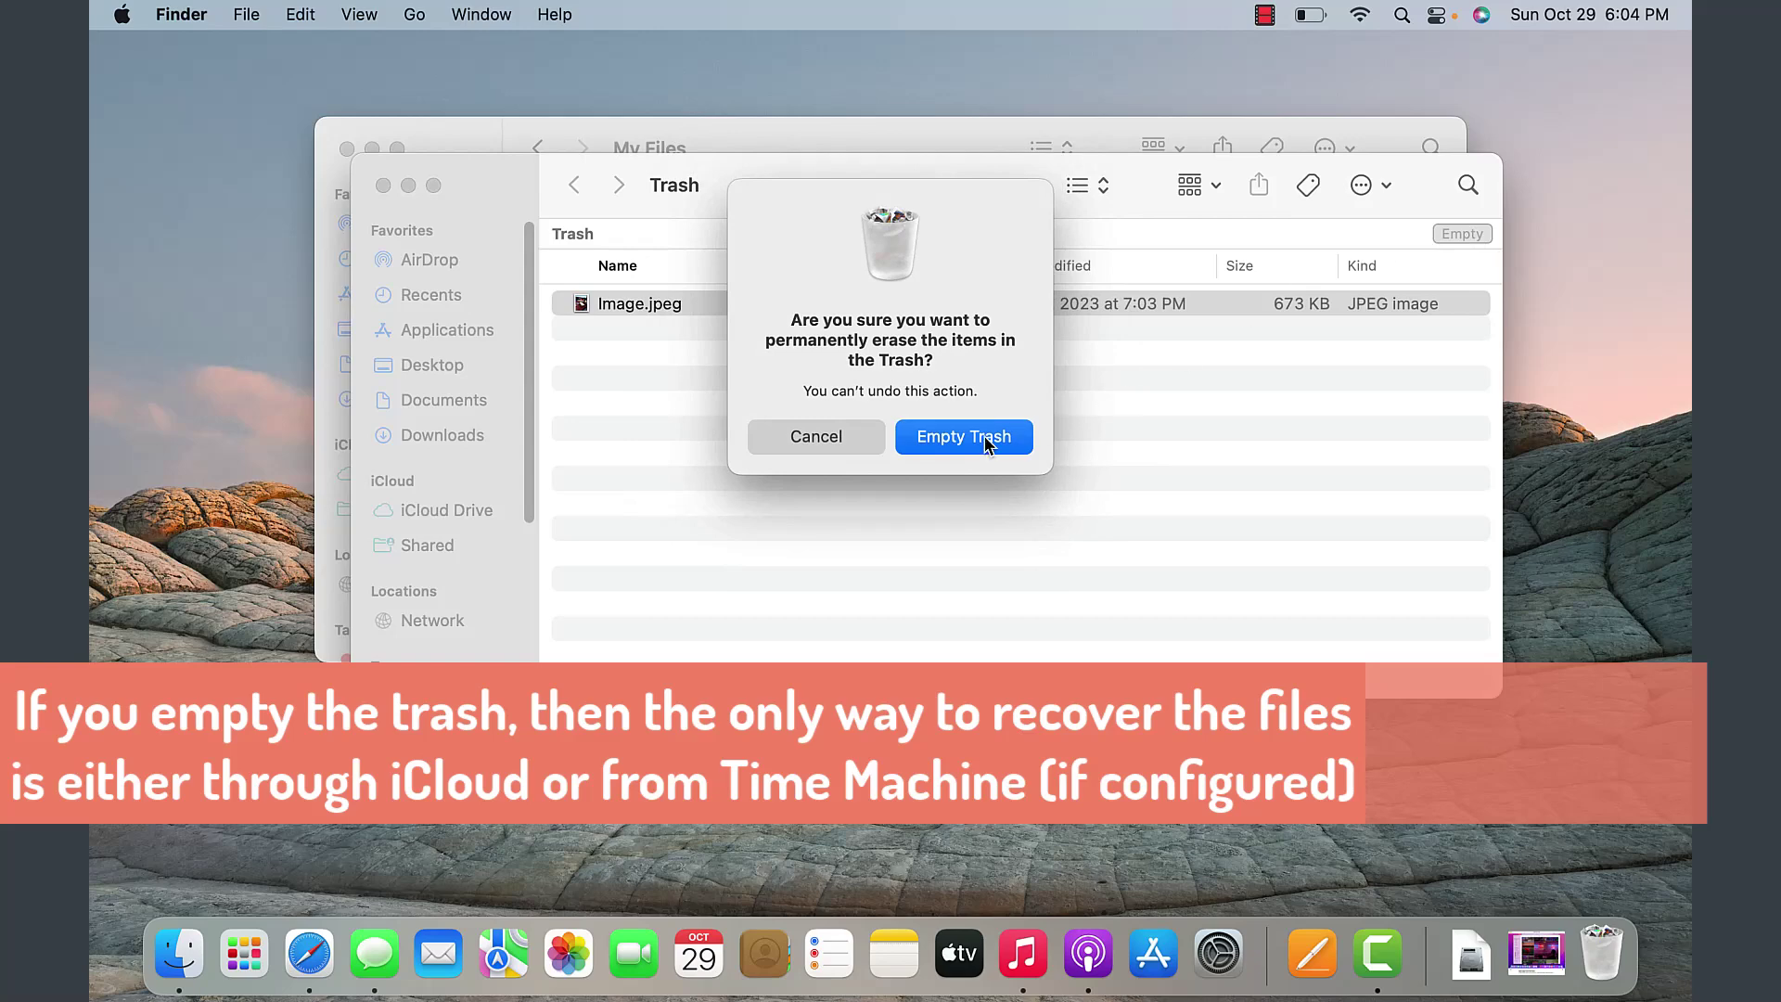
left_click(945, 447)
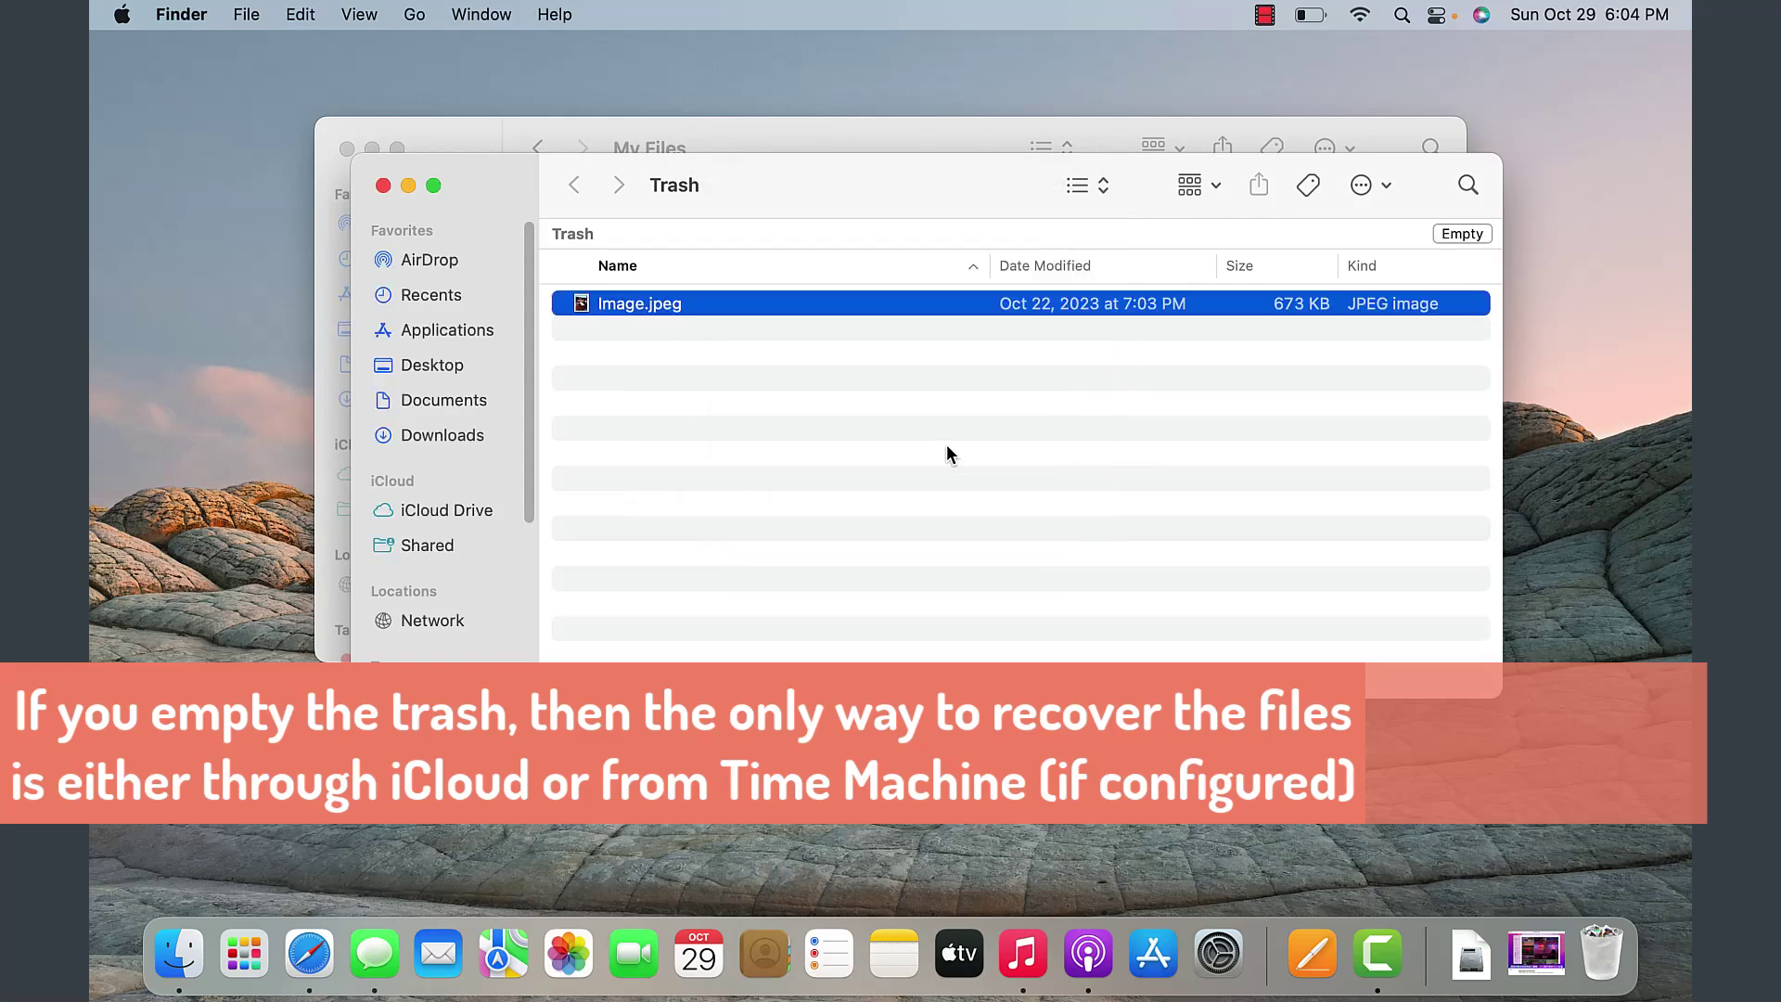
left_click(740, 449)
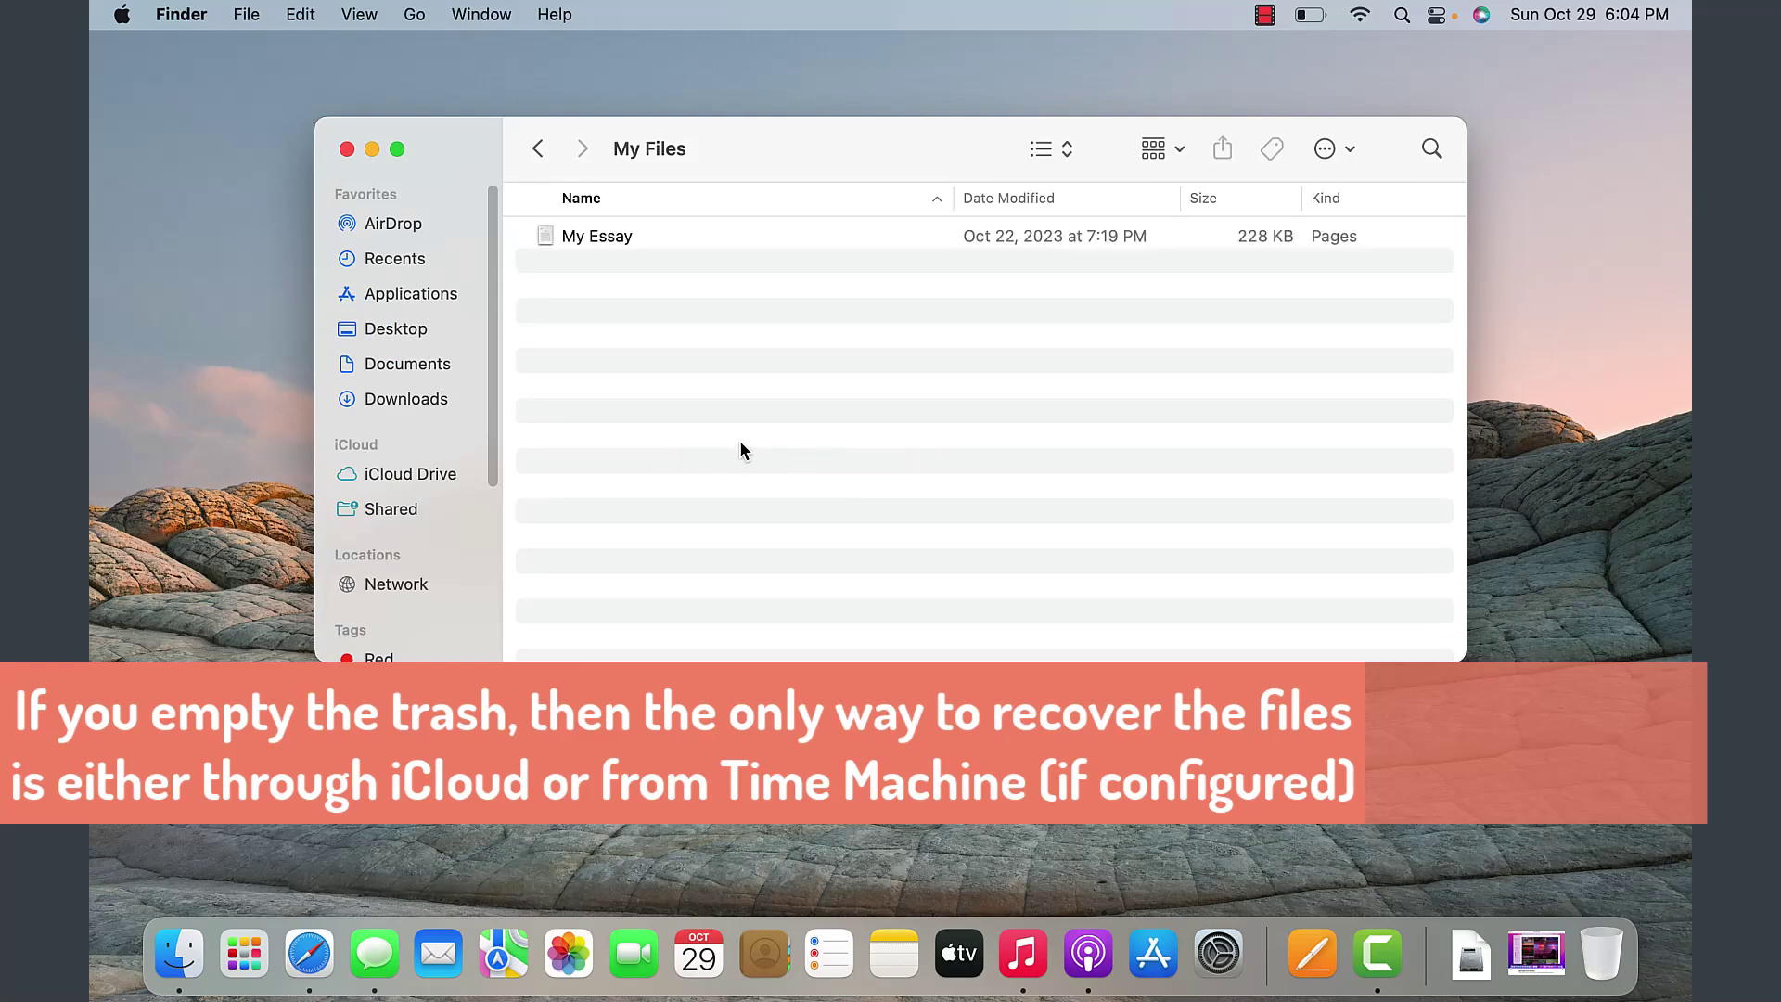
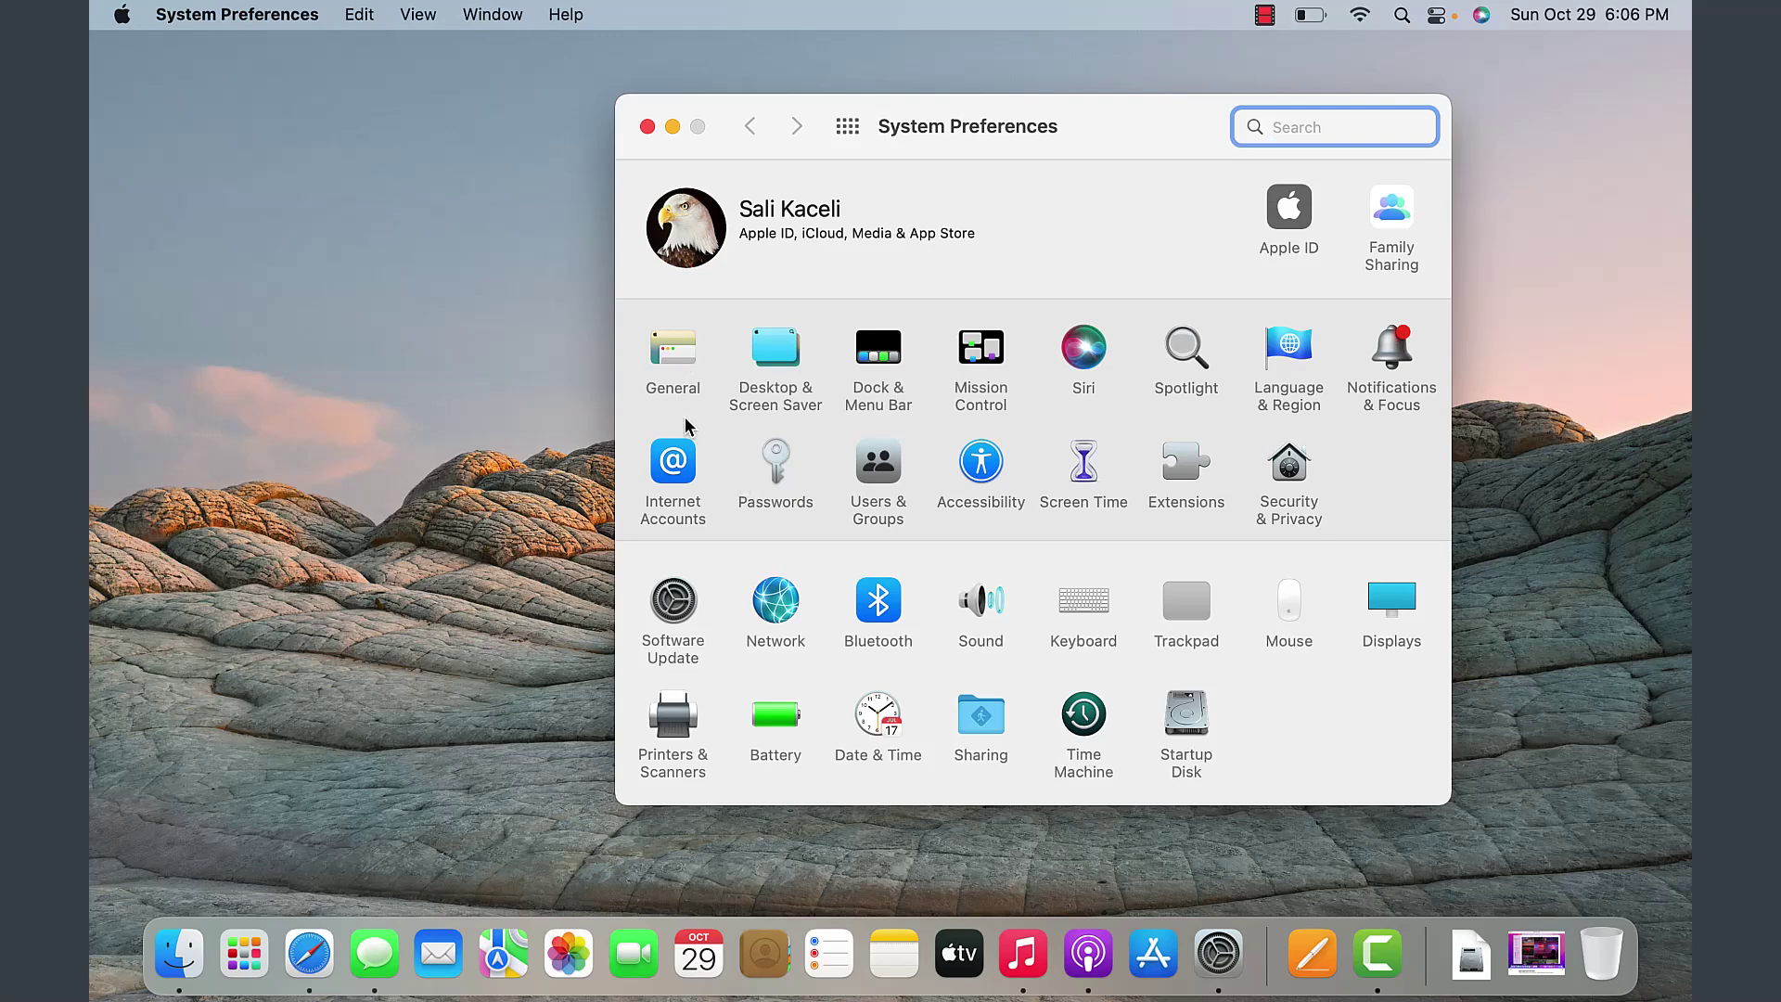
- Add the Samsung M283x Series printer in Printers & Scanners, then return to the settings overview
left_click(672, 351)
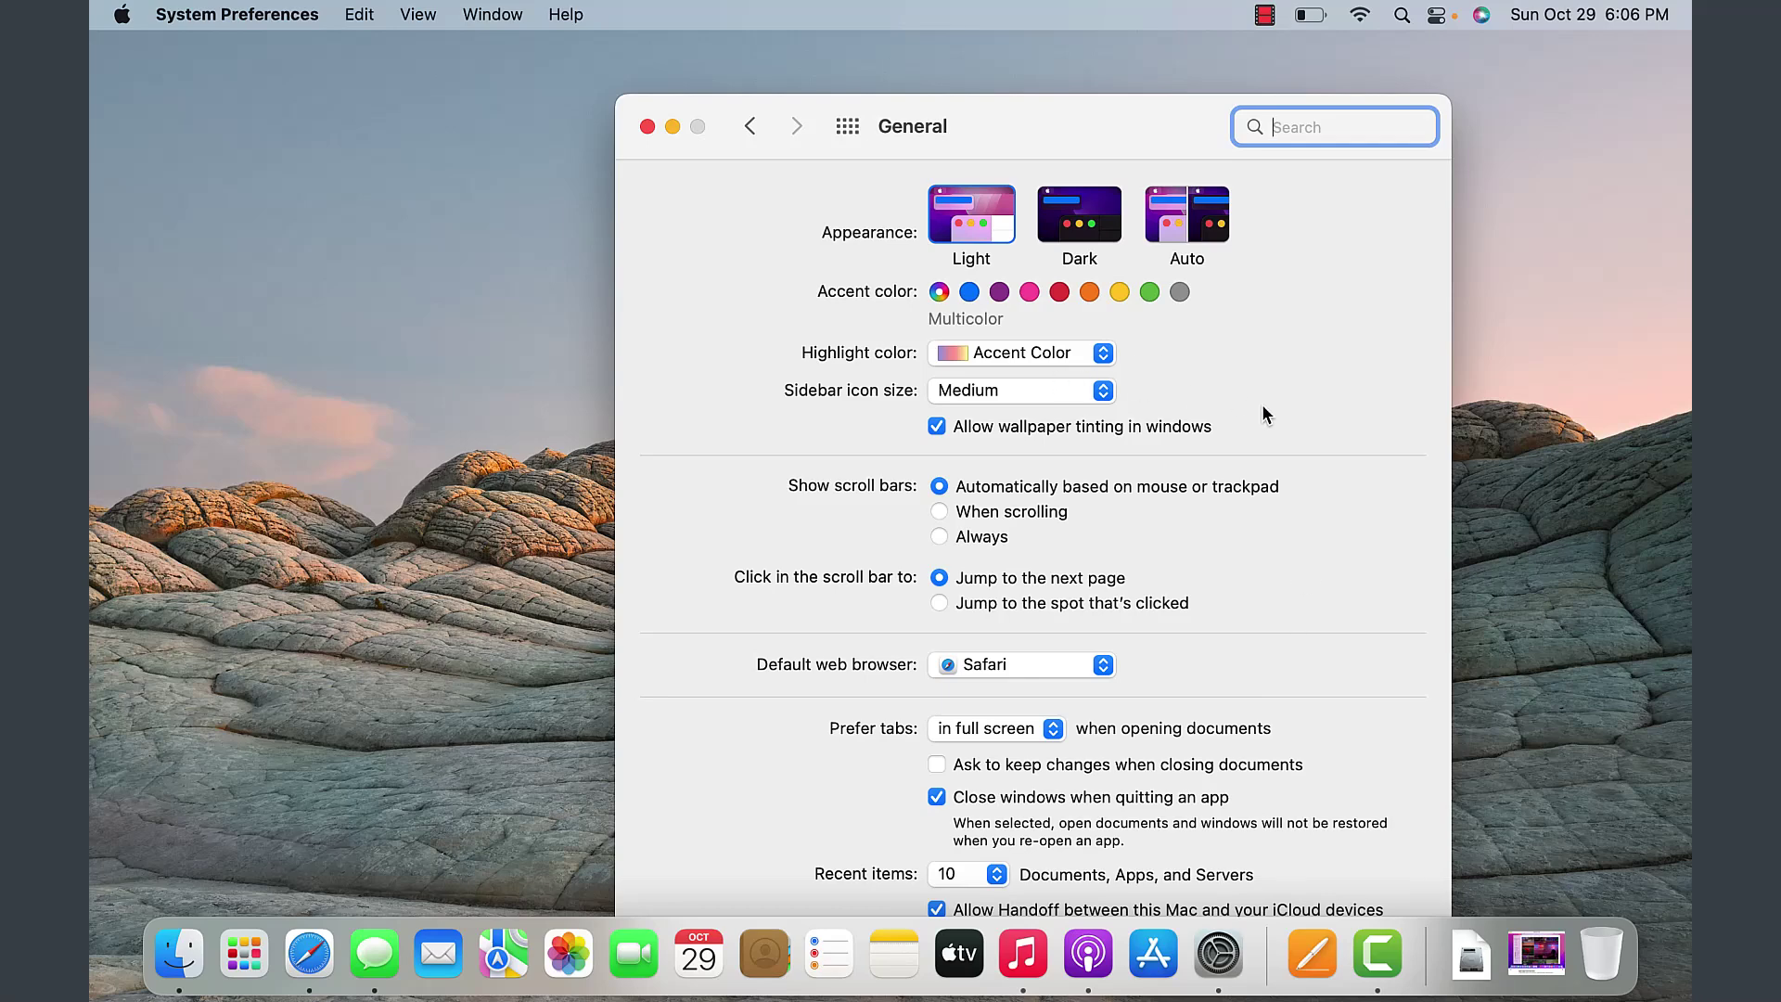
left_click(750, 126)
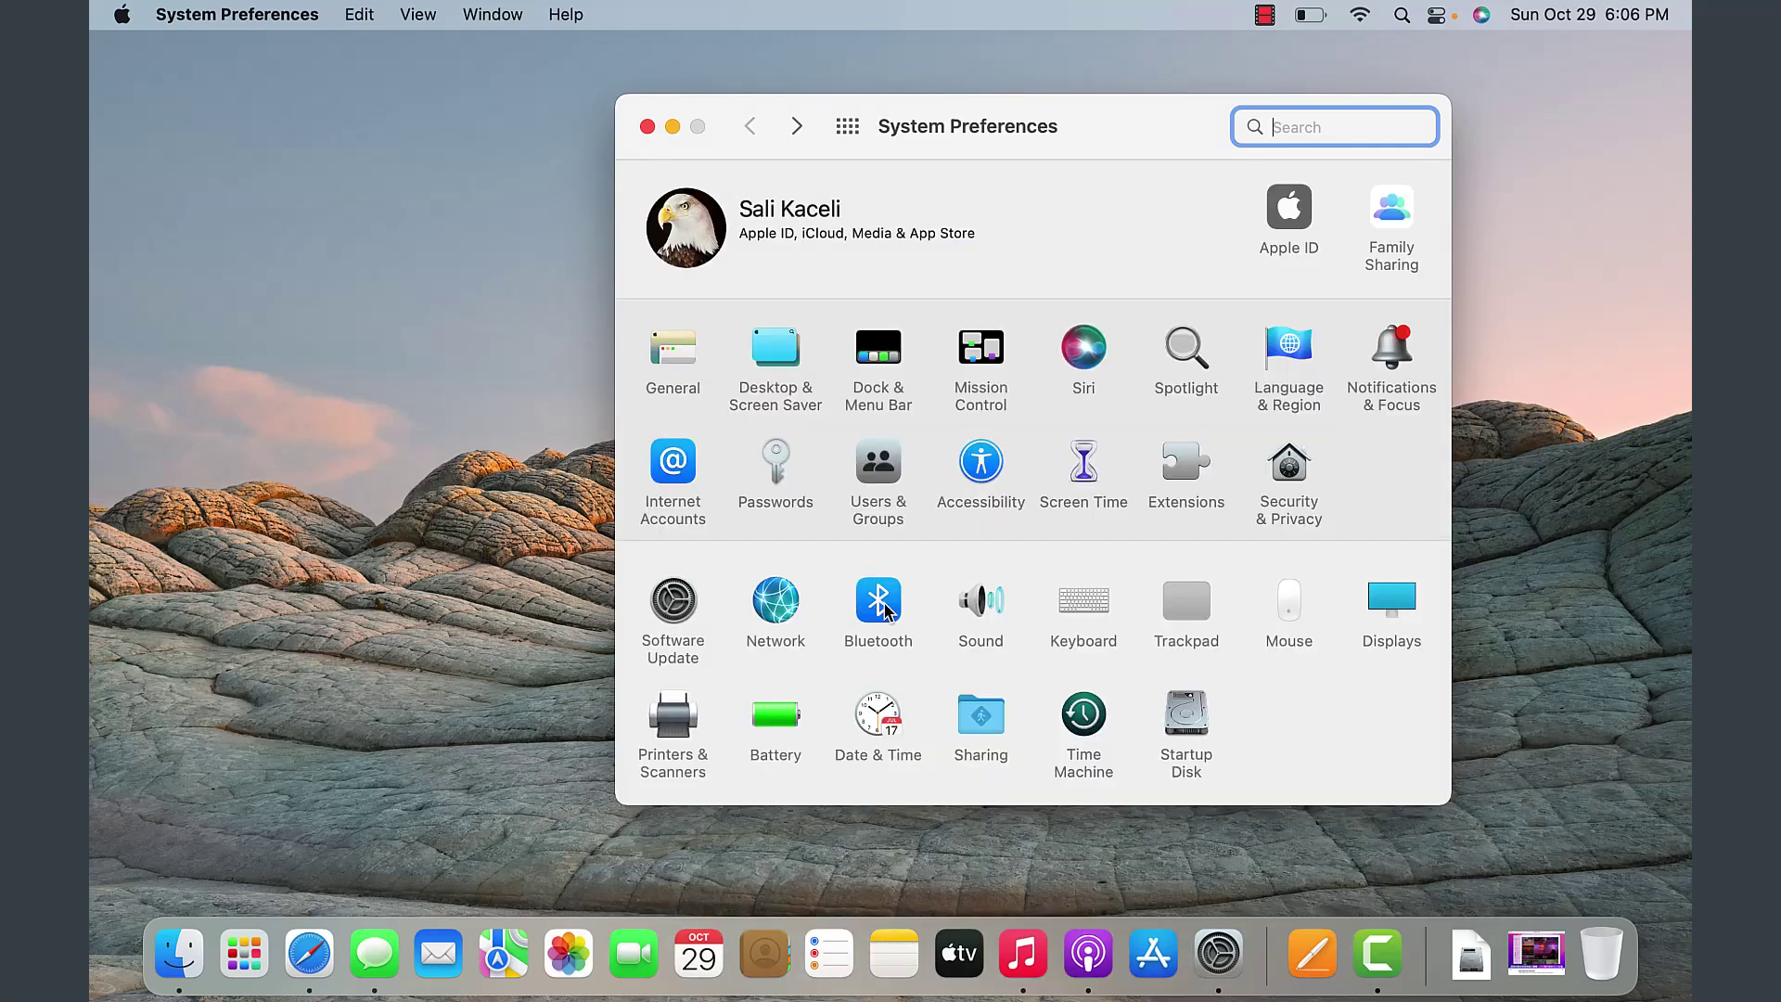
left_click(678, 715)
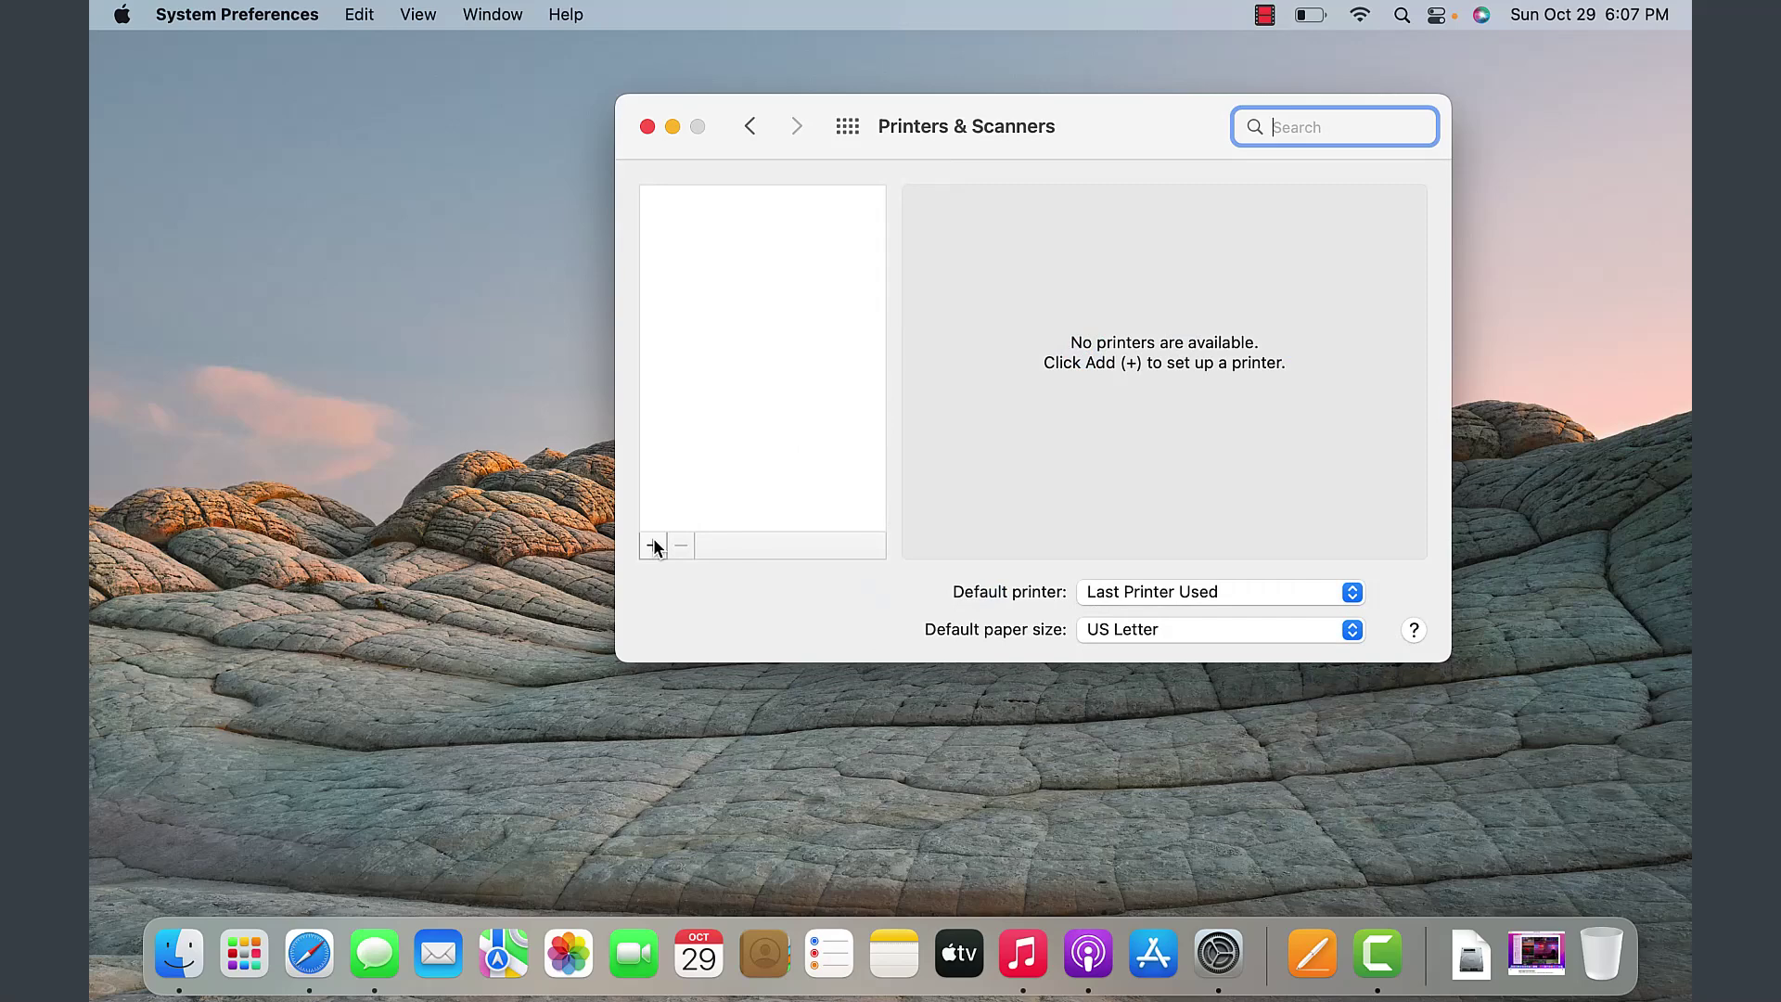
left_click(653, 545)
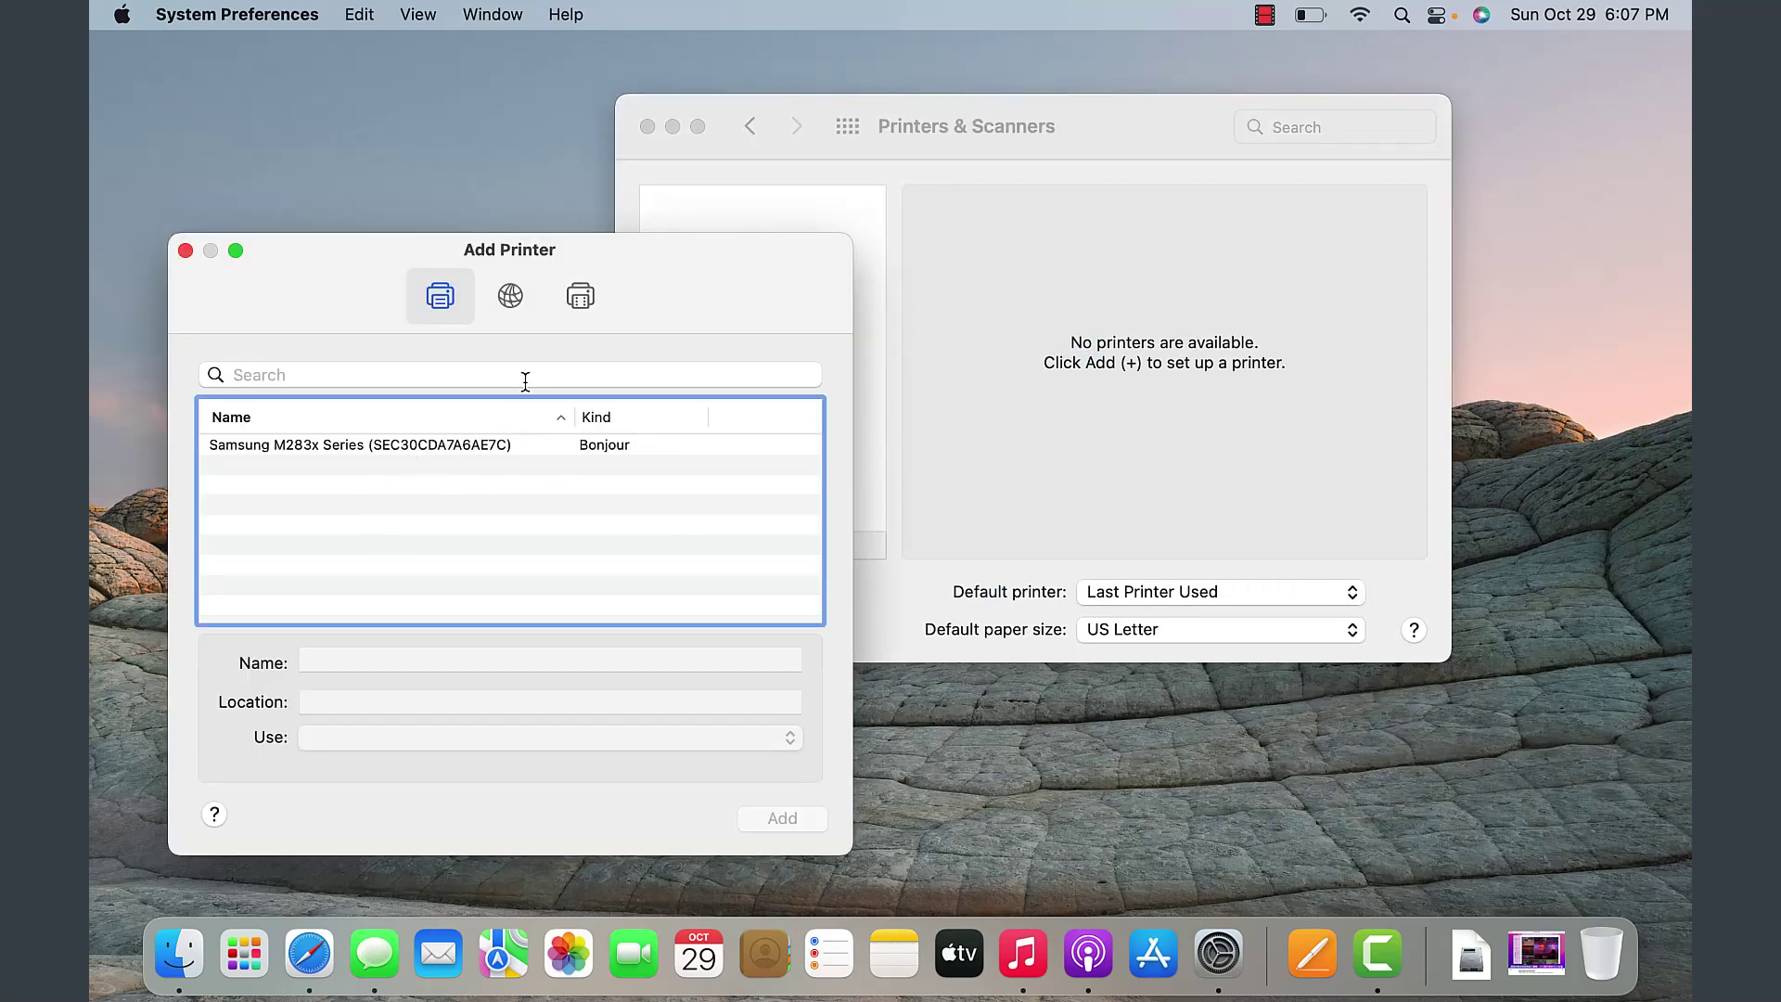
left_click(556, 444)
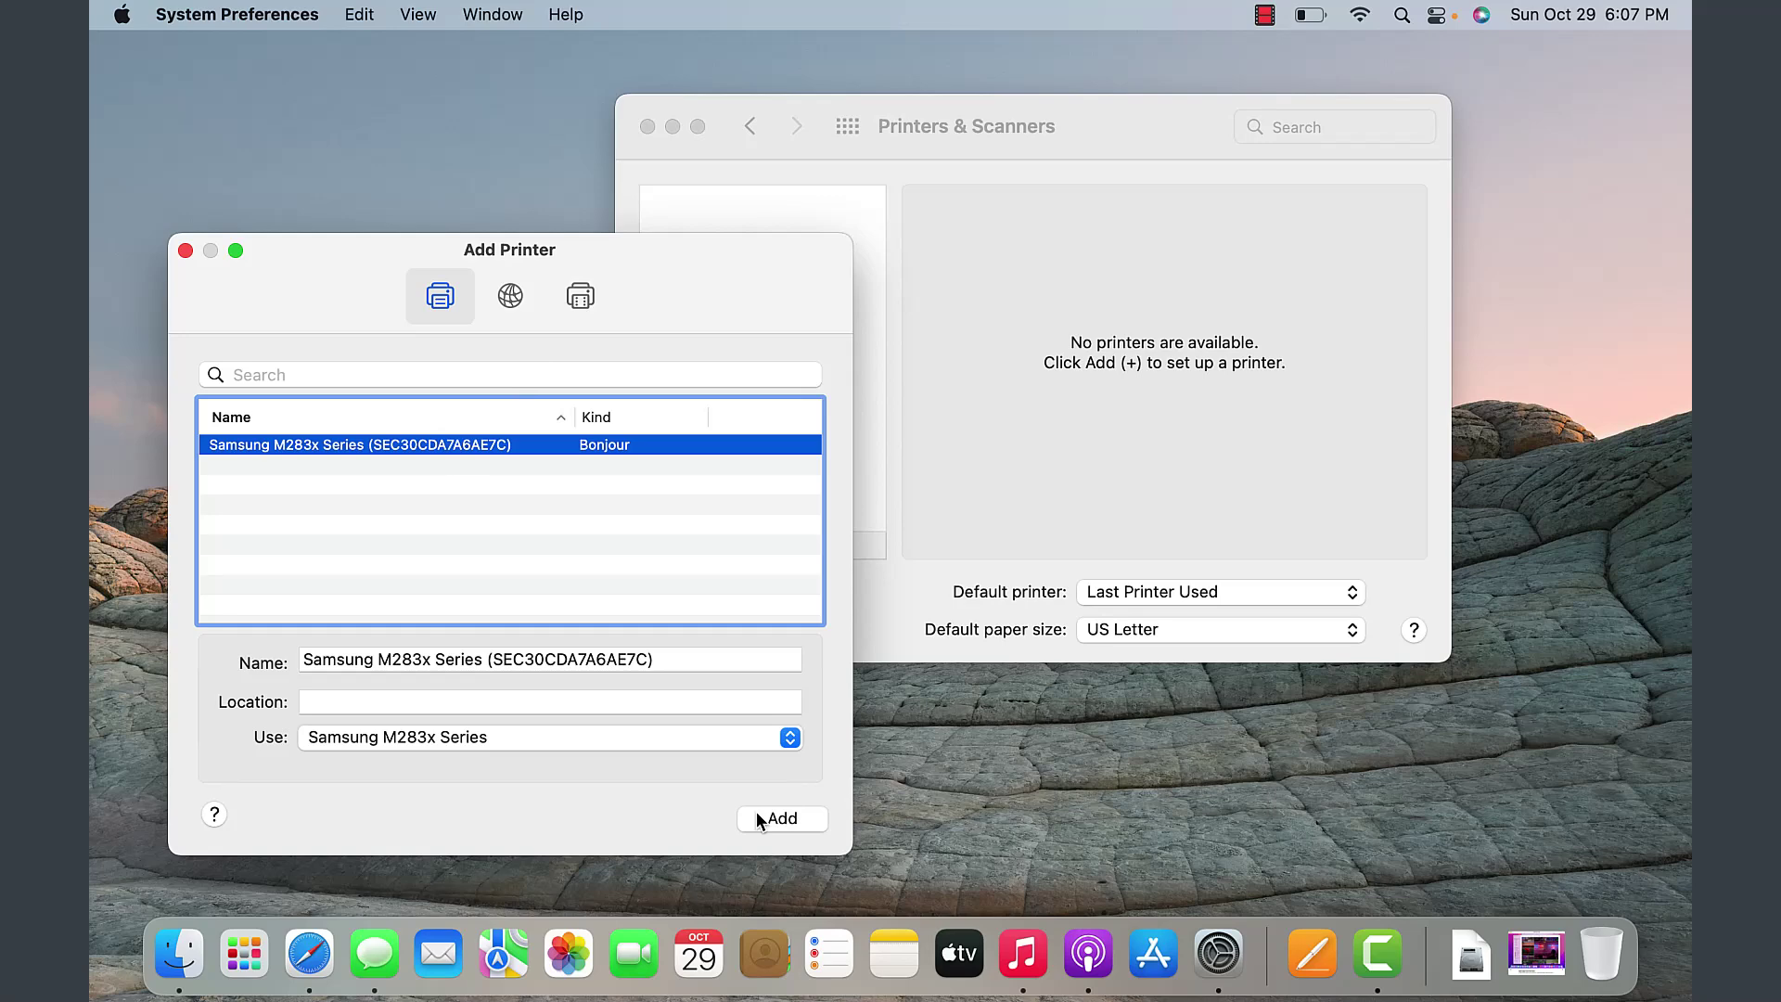
left_click(757, 816)
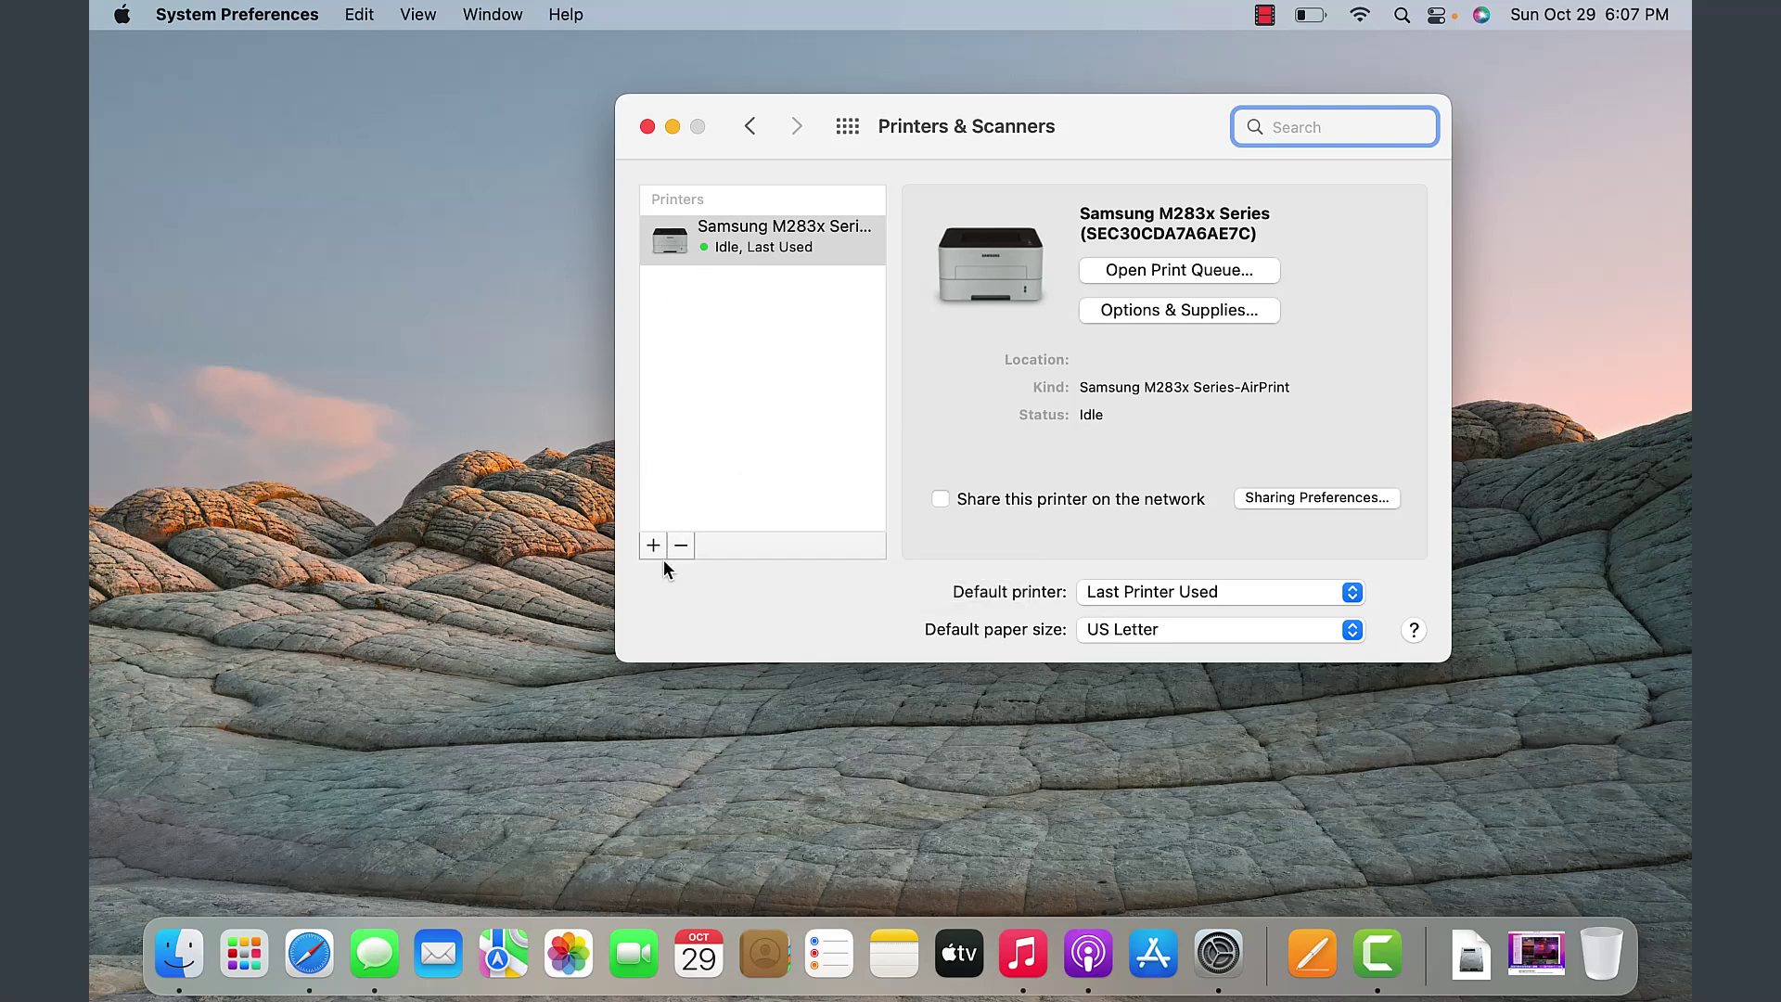
left_click(751, 128)
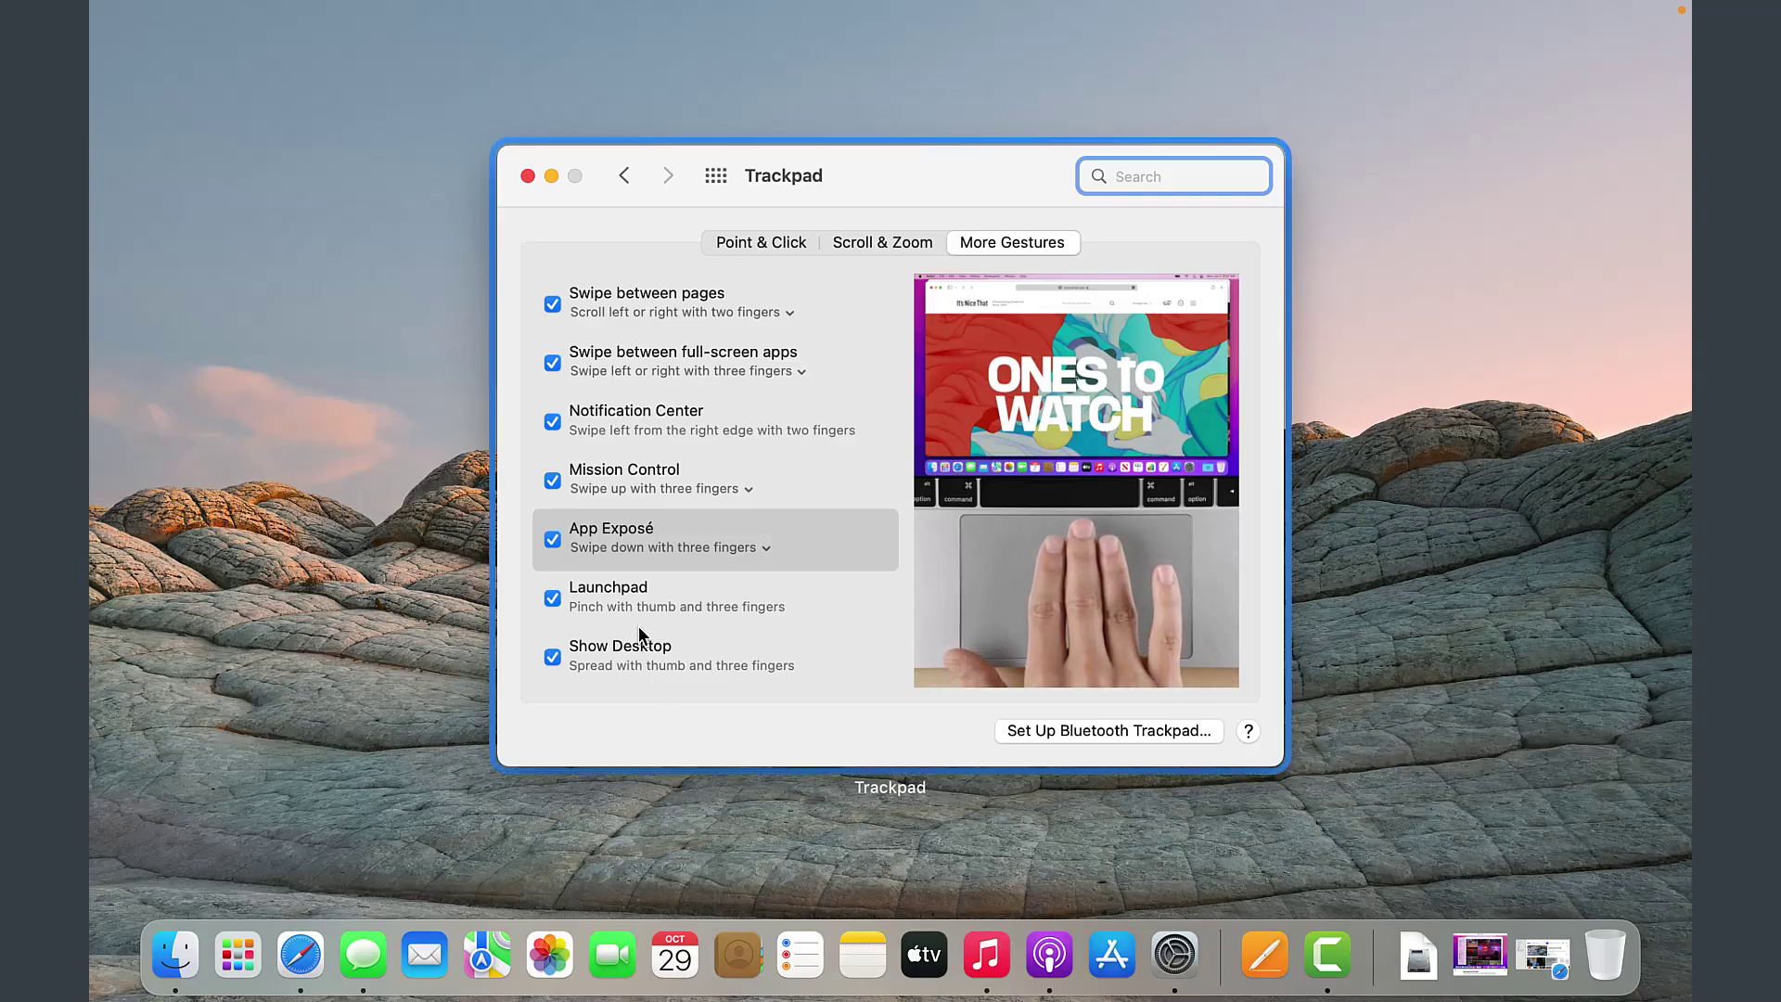
- Quit System Preferences, leaving the empty Finder desktop
key("F11")
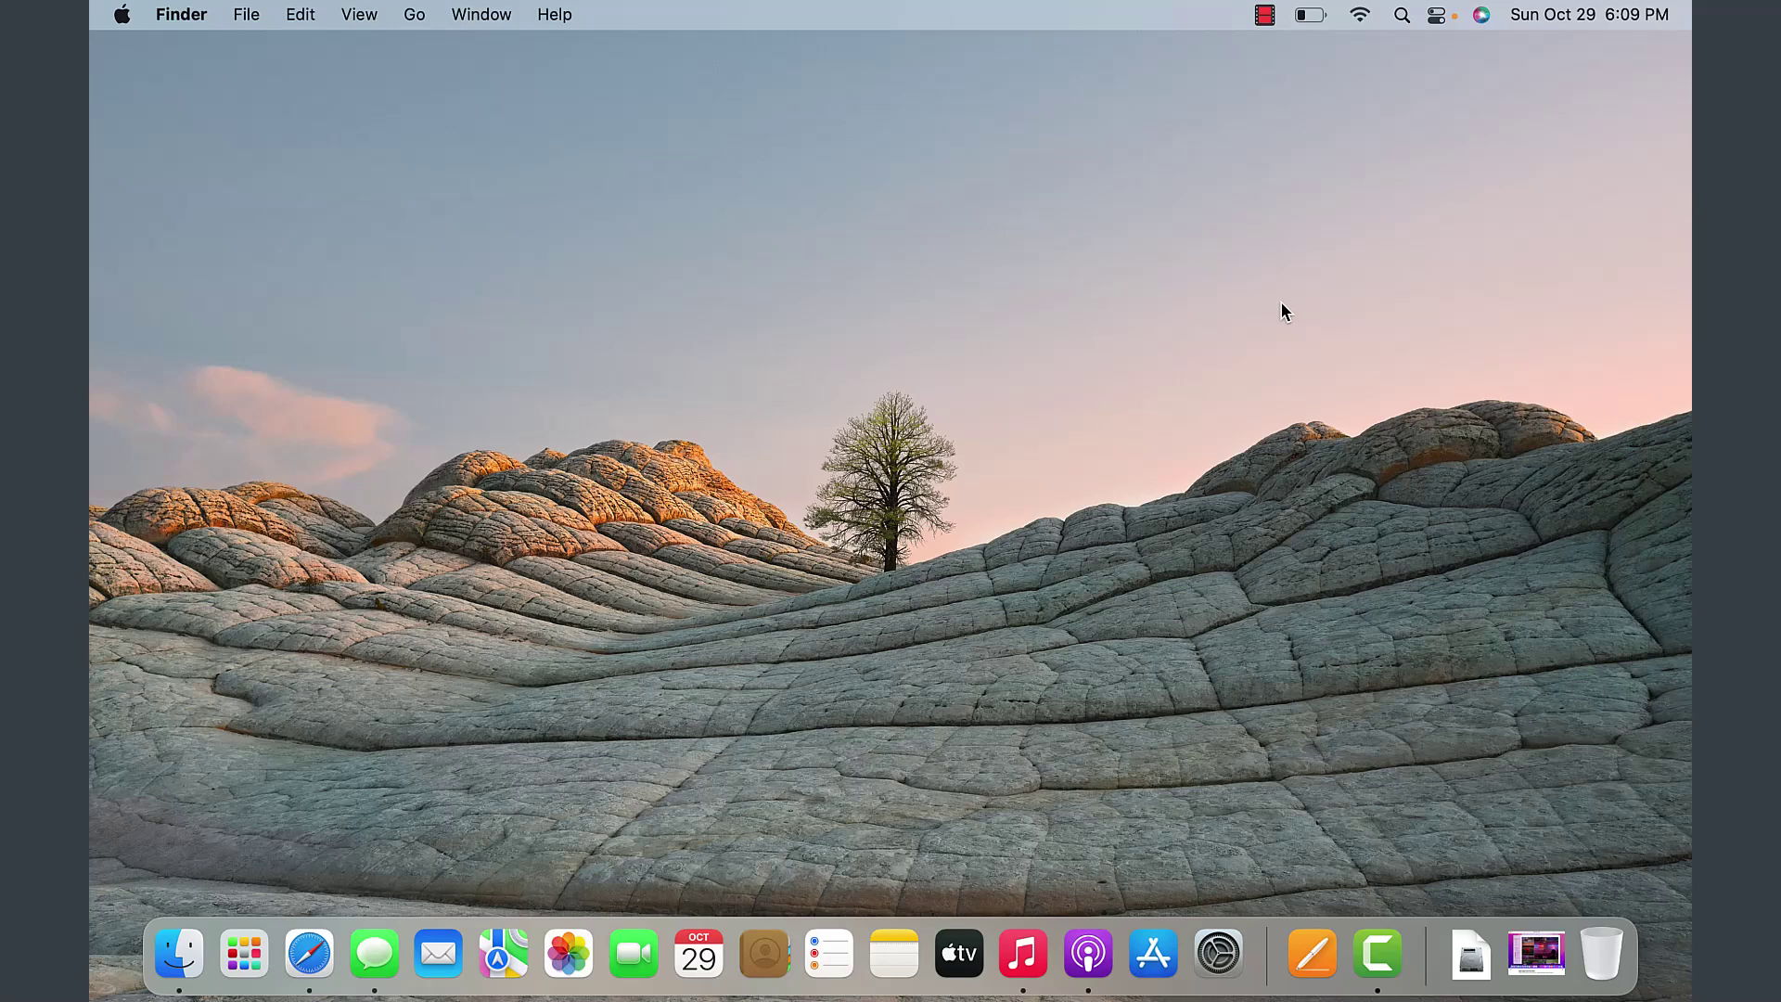
- Reopen System Preferences from the Apple menu and enable Tap to click under Trackpad's Point & Click
left_click(124, 16)
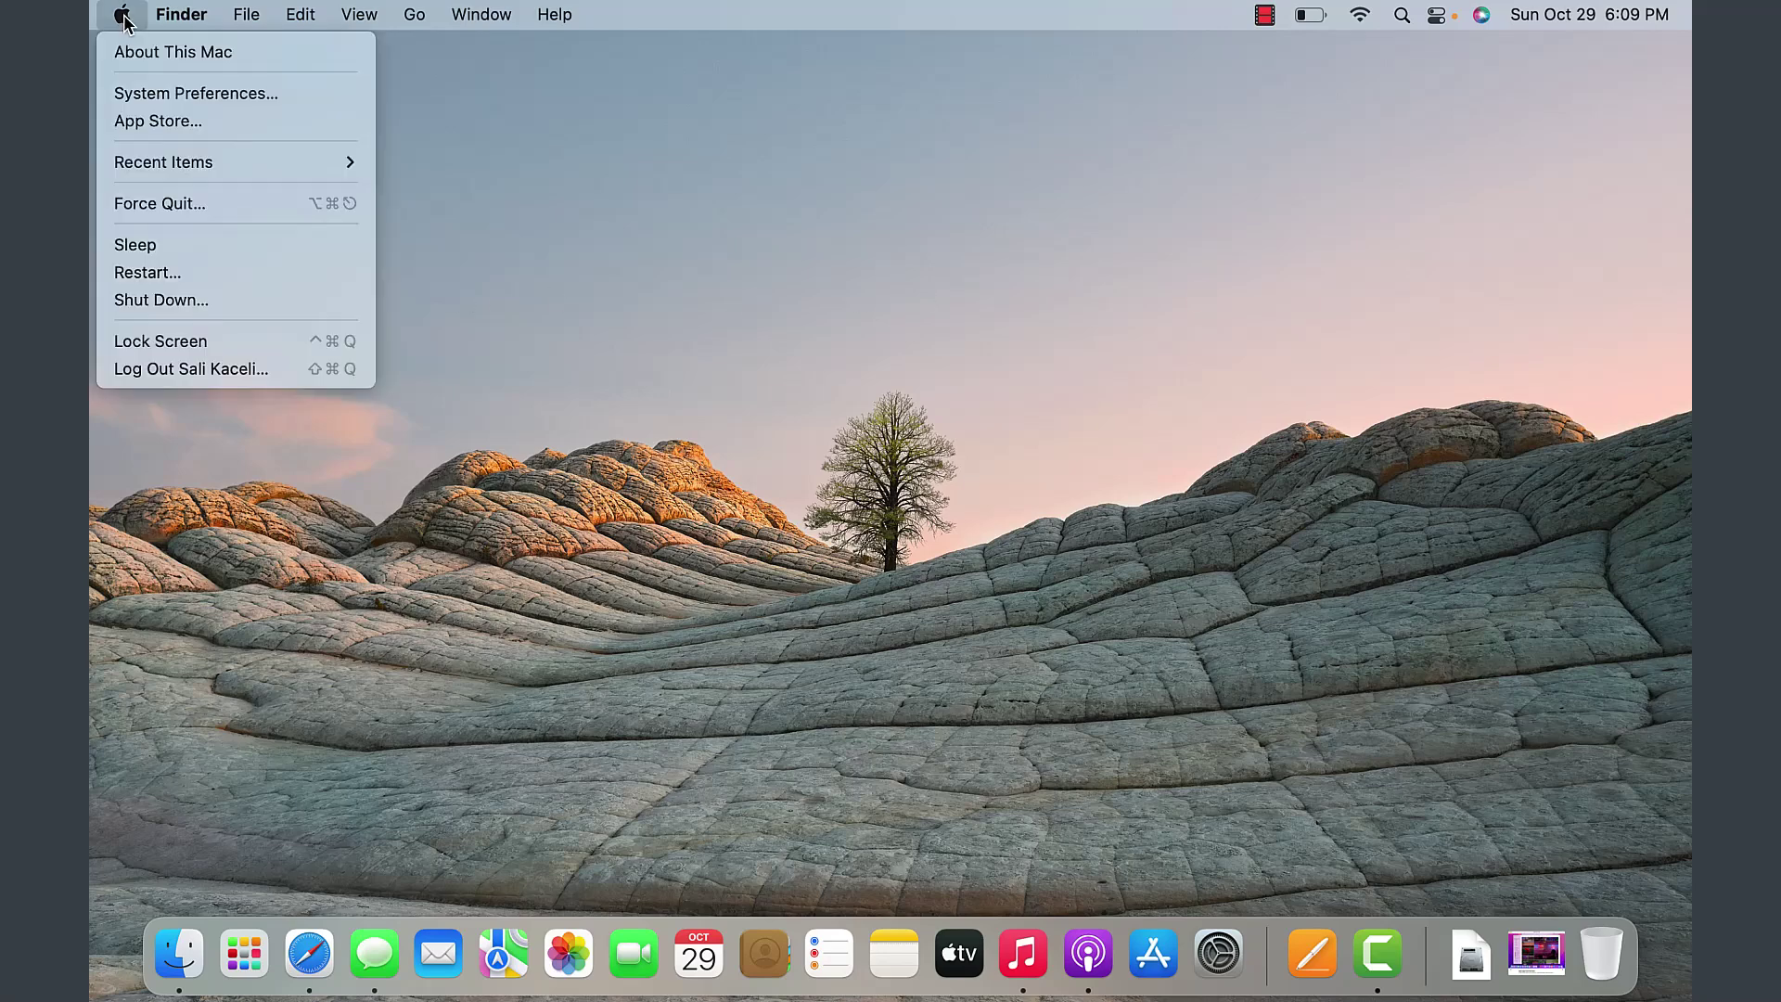
left_click(135, 94)
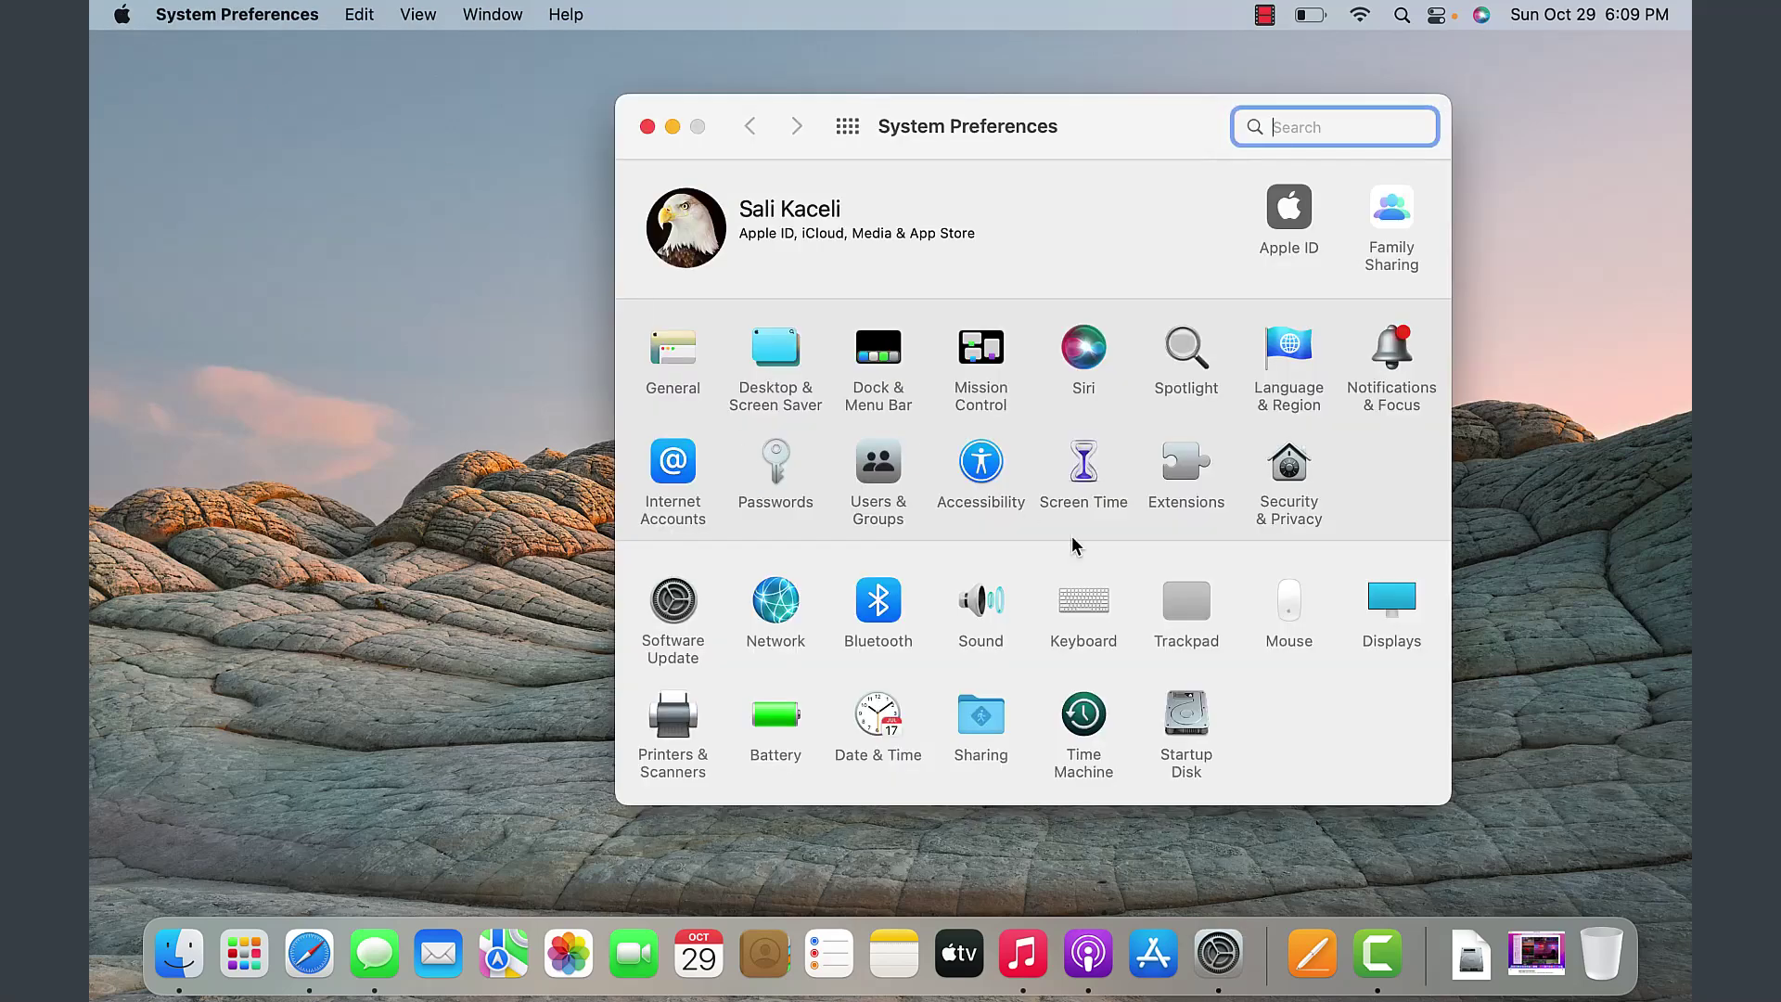
left_click(1187, 613)
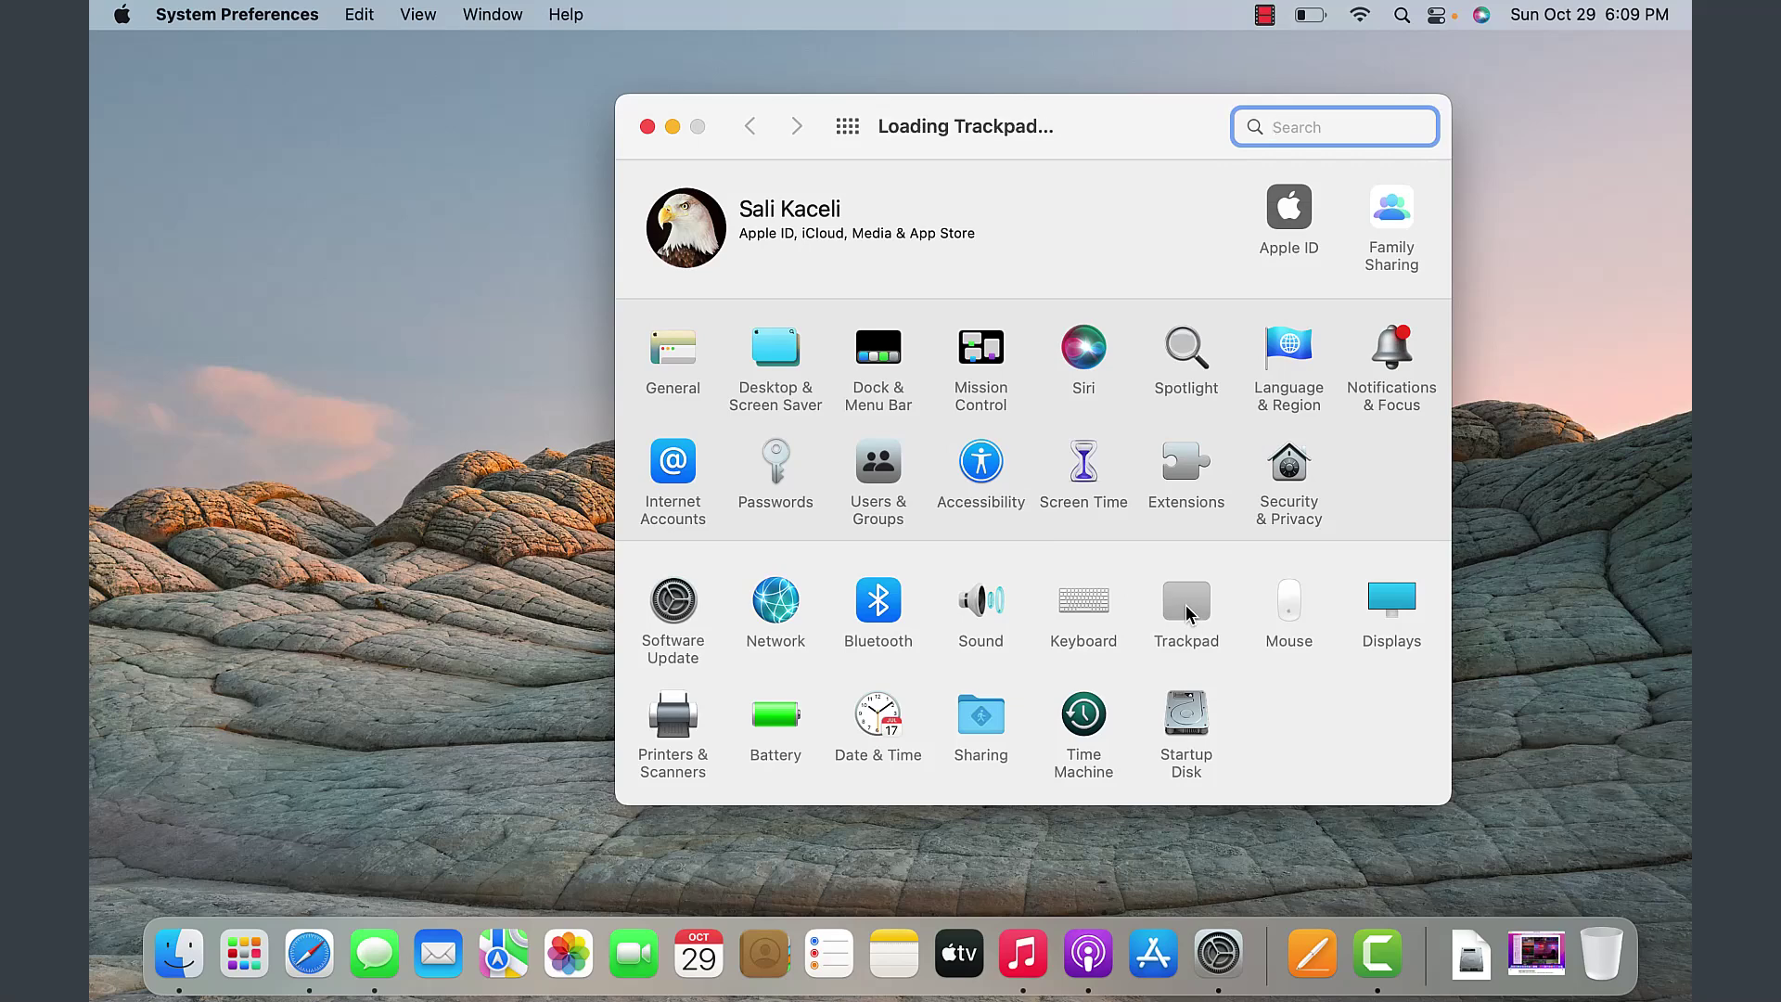
mouse_move(782, 265)
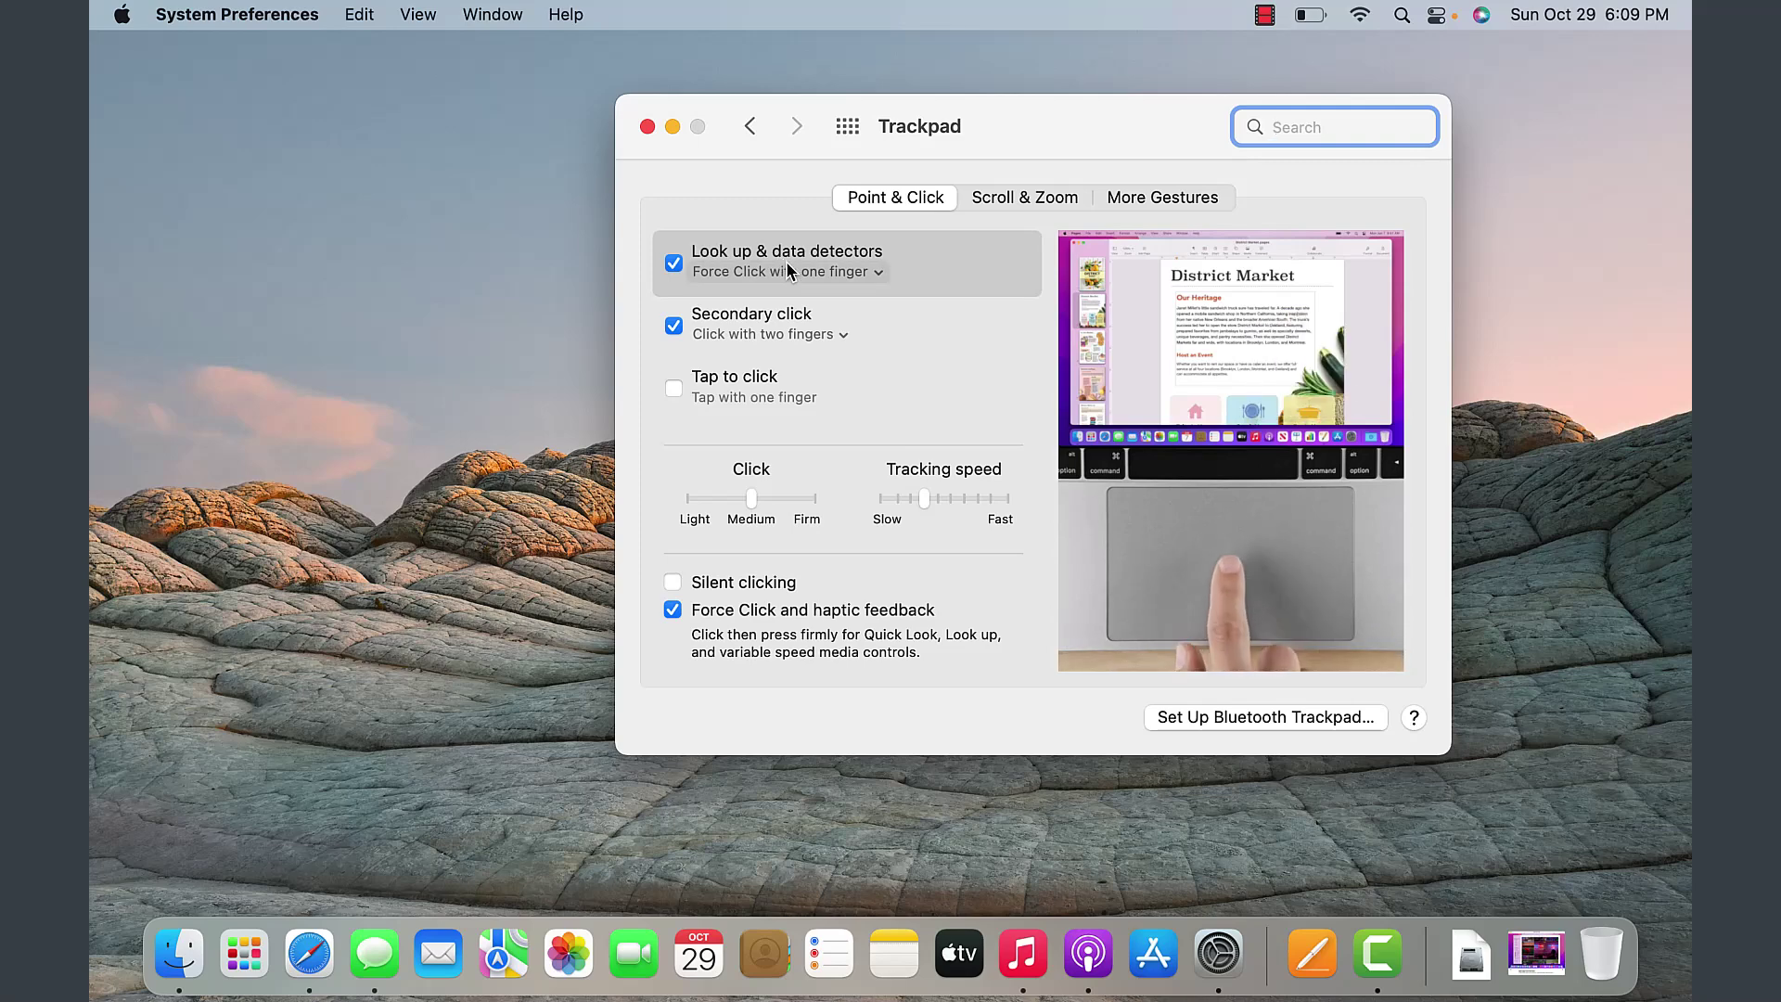
mouse_move(751, 341)
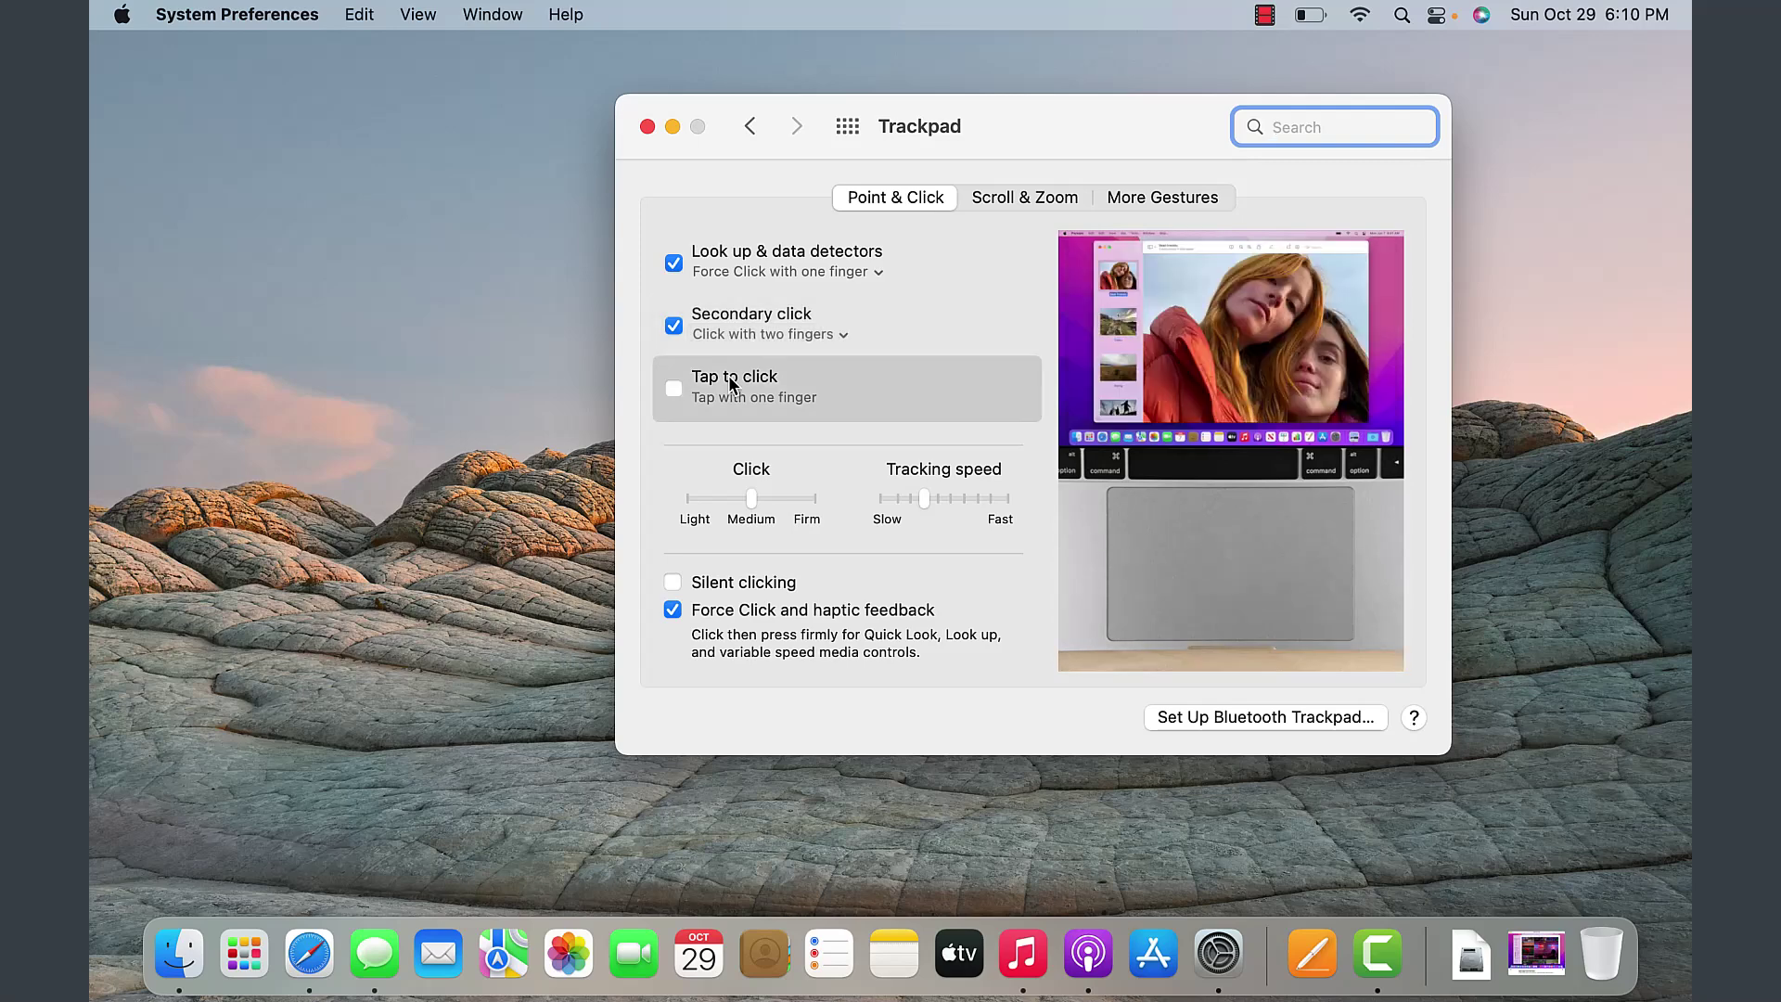
left_click(675, 388)
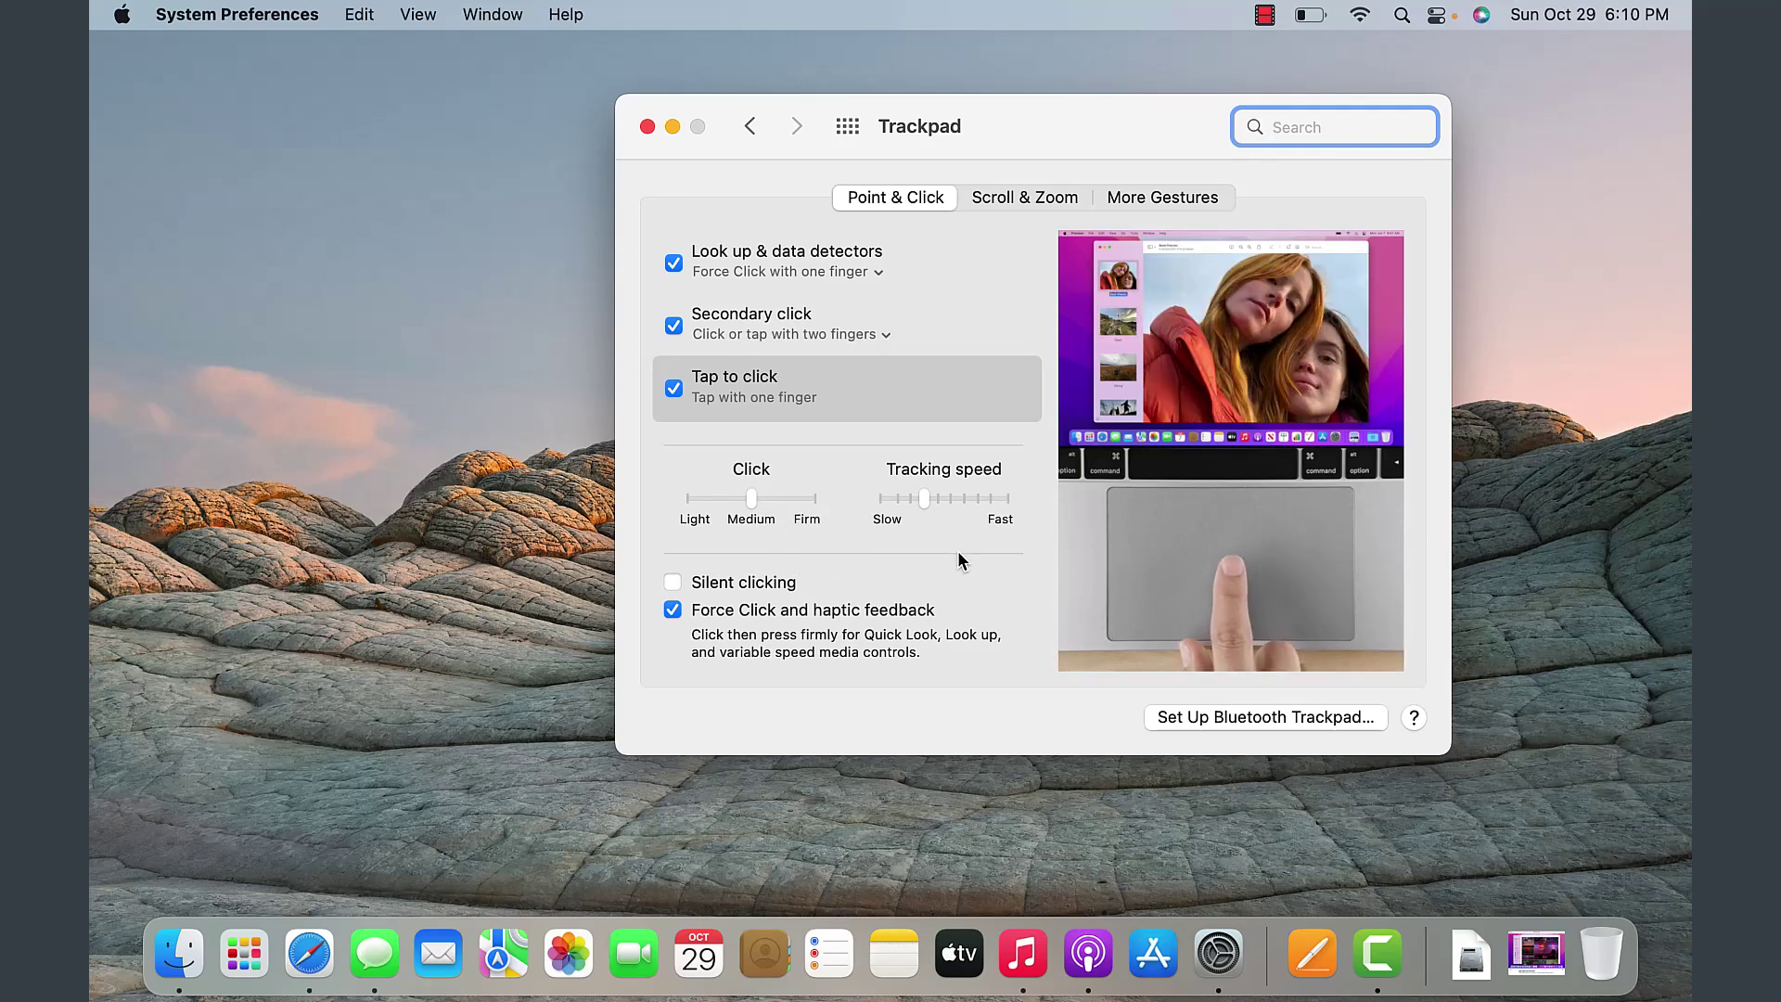
- Show the Trackpad Scroll & Zoom options, then bring Safari to the front
left_click(1015, 197)
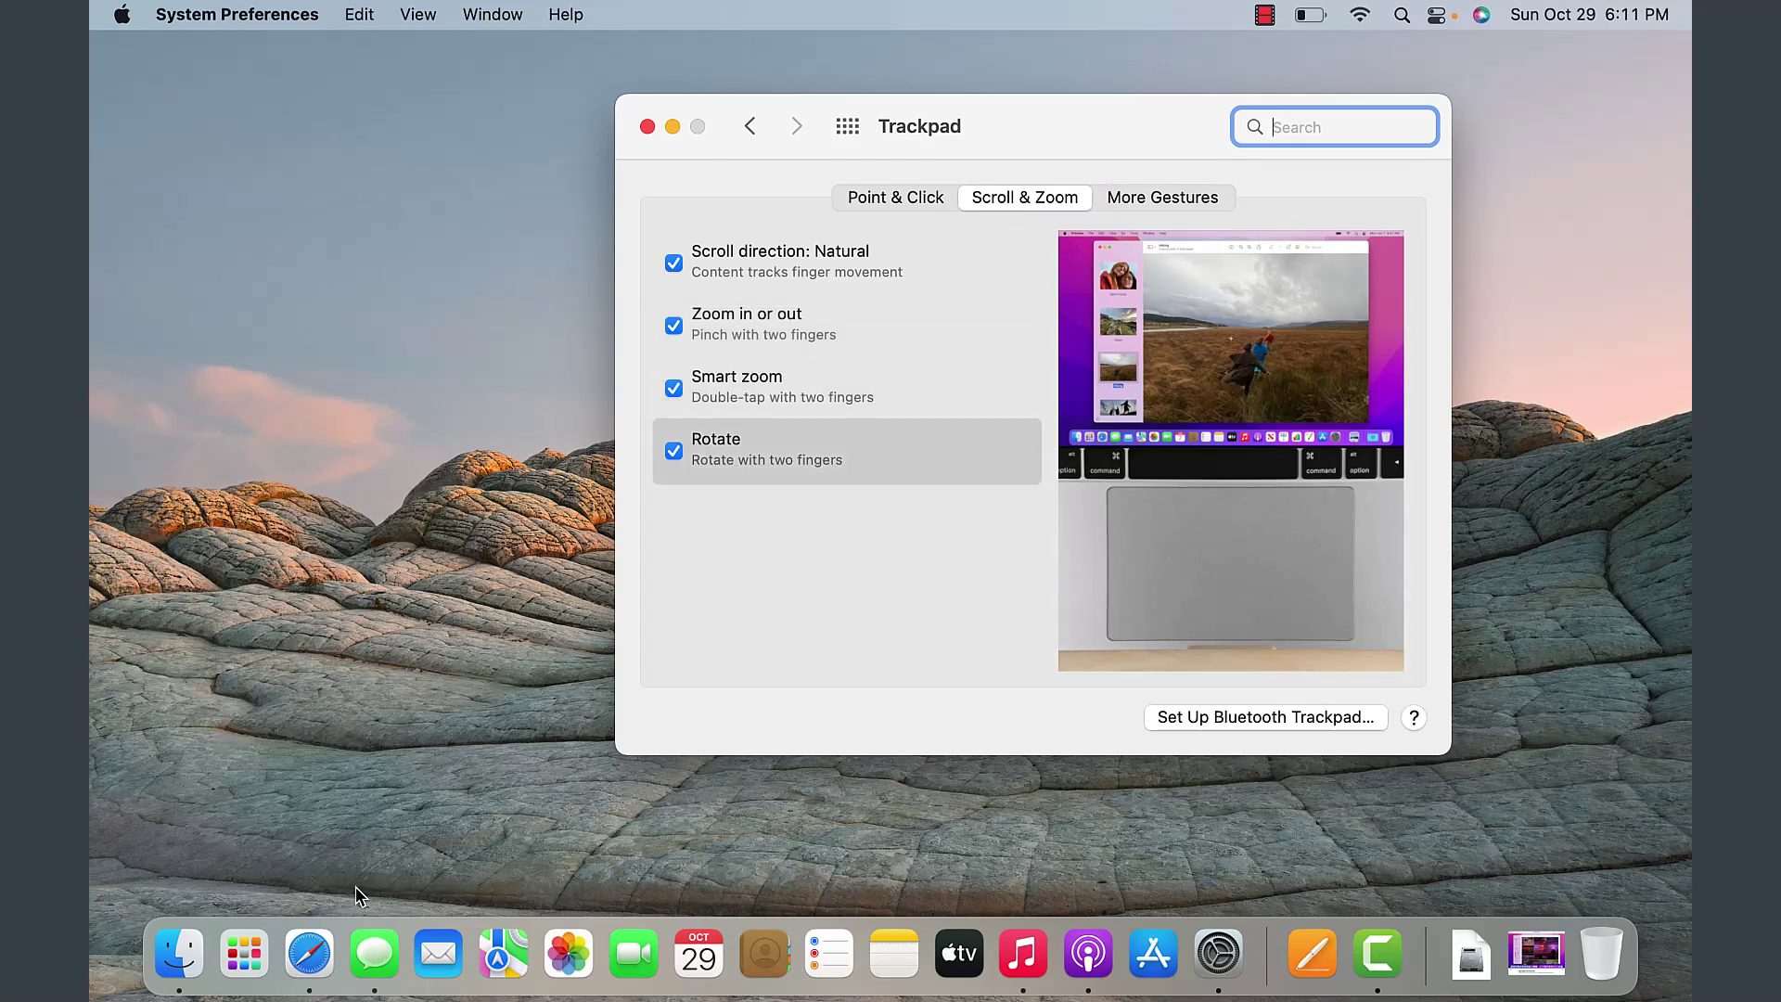
left_click(309, 953)
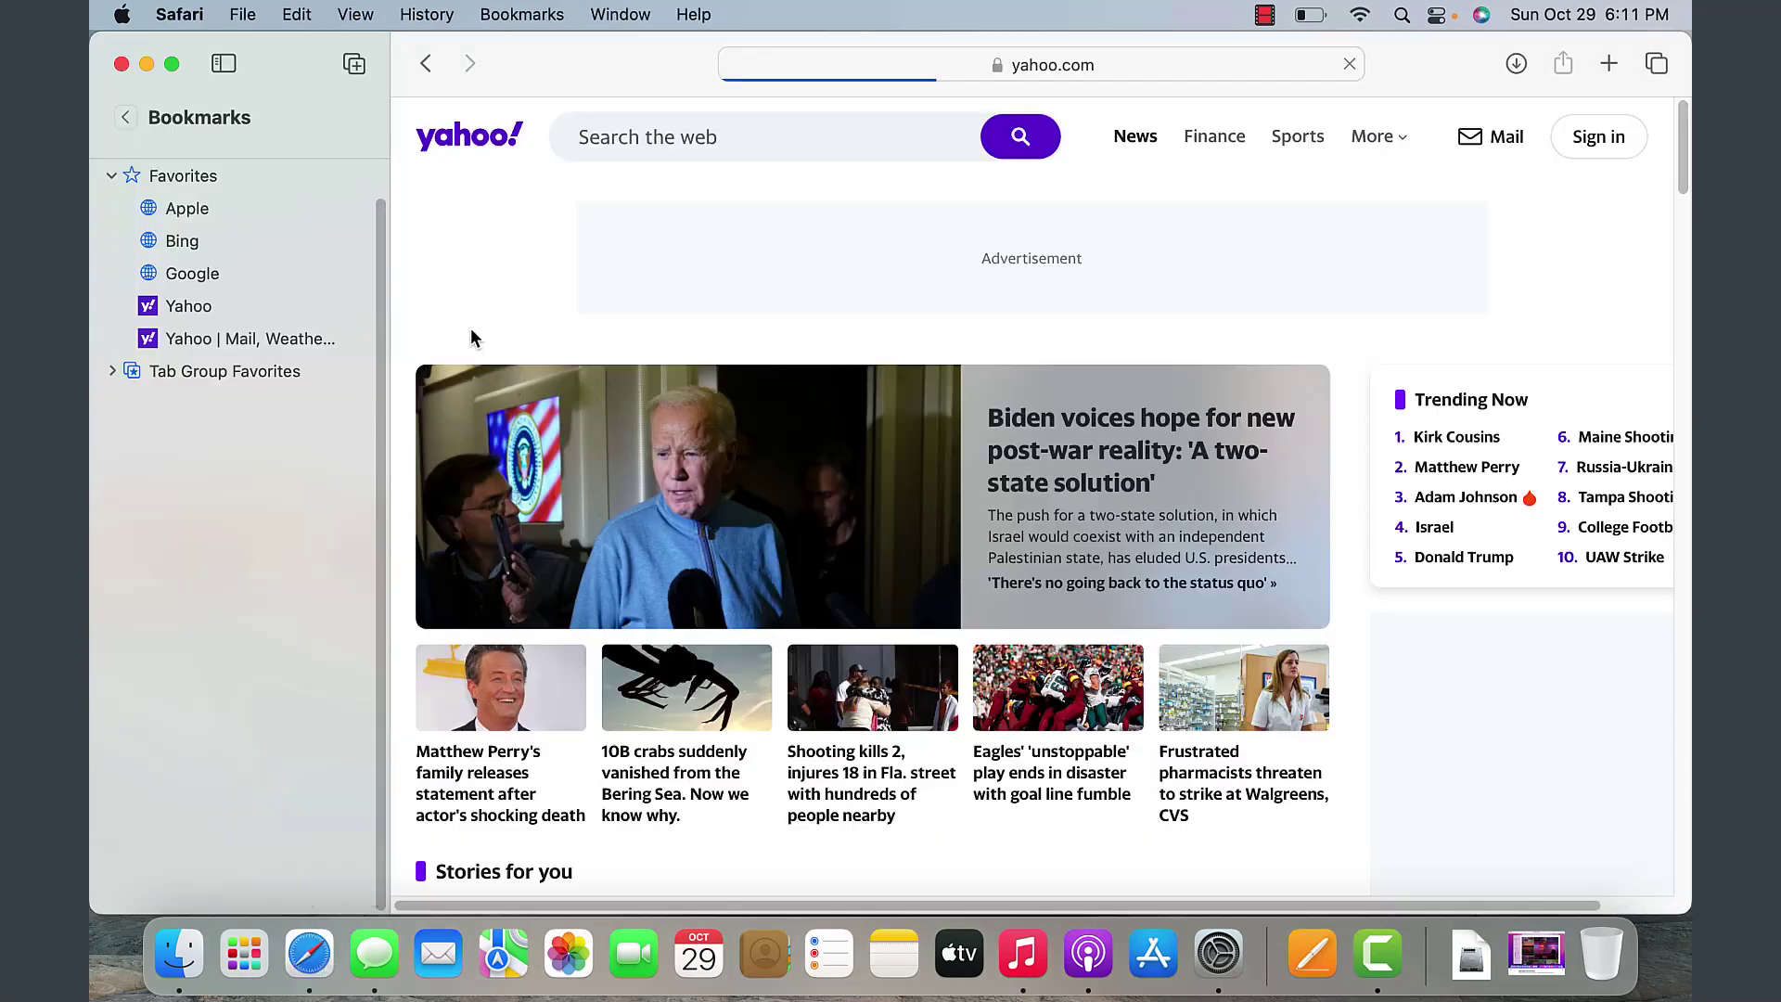
- Scroll the Yahoo page down and up in Safari to try the scroll gesture
scroll(470, 329, "down", 3)
scroll(470, 336, "down", 15)
scroll(470, 336, "up", 20)
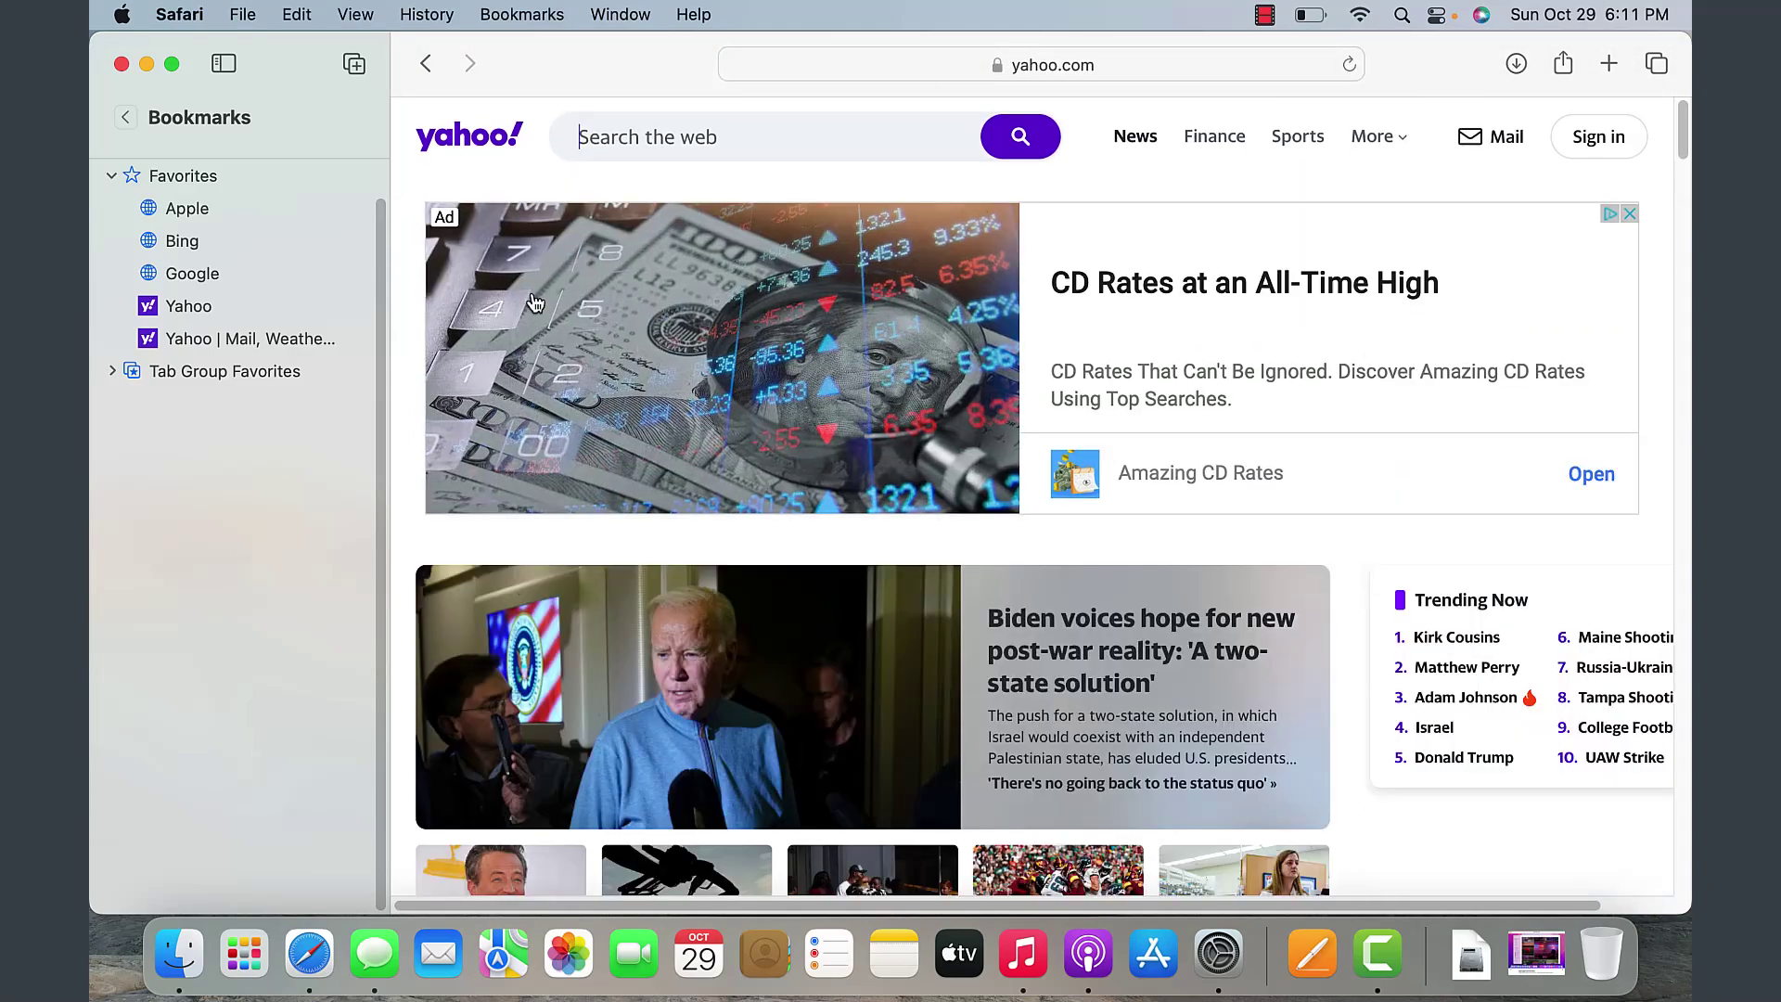
scroll(557, 296, "up", 3)
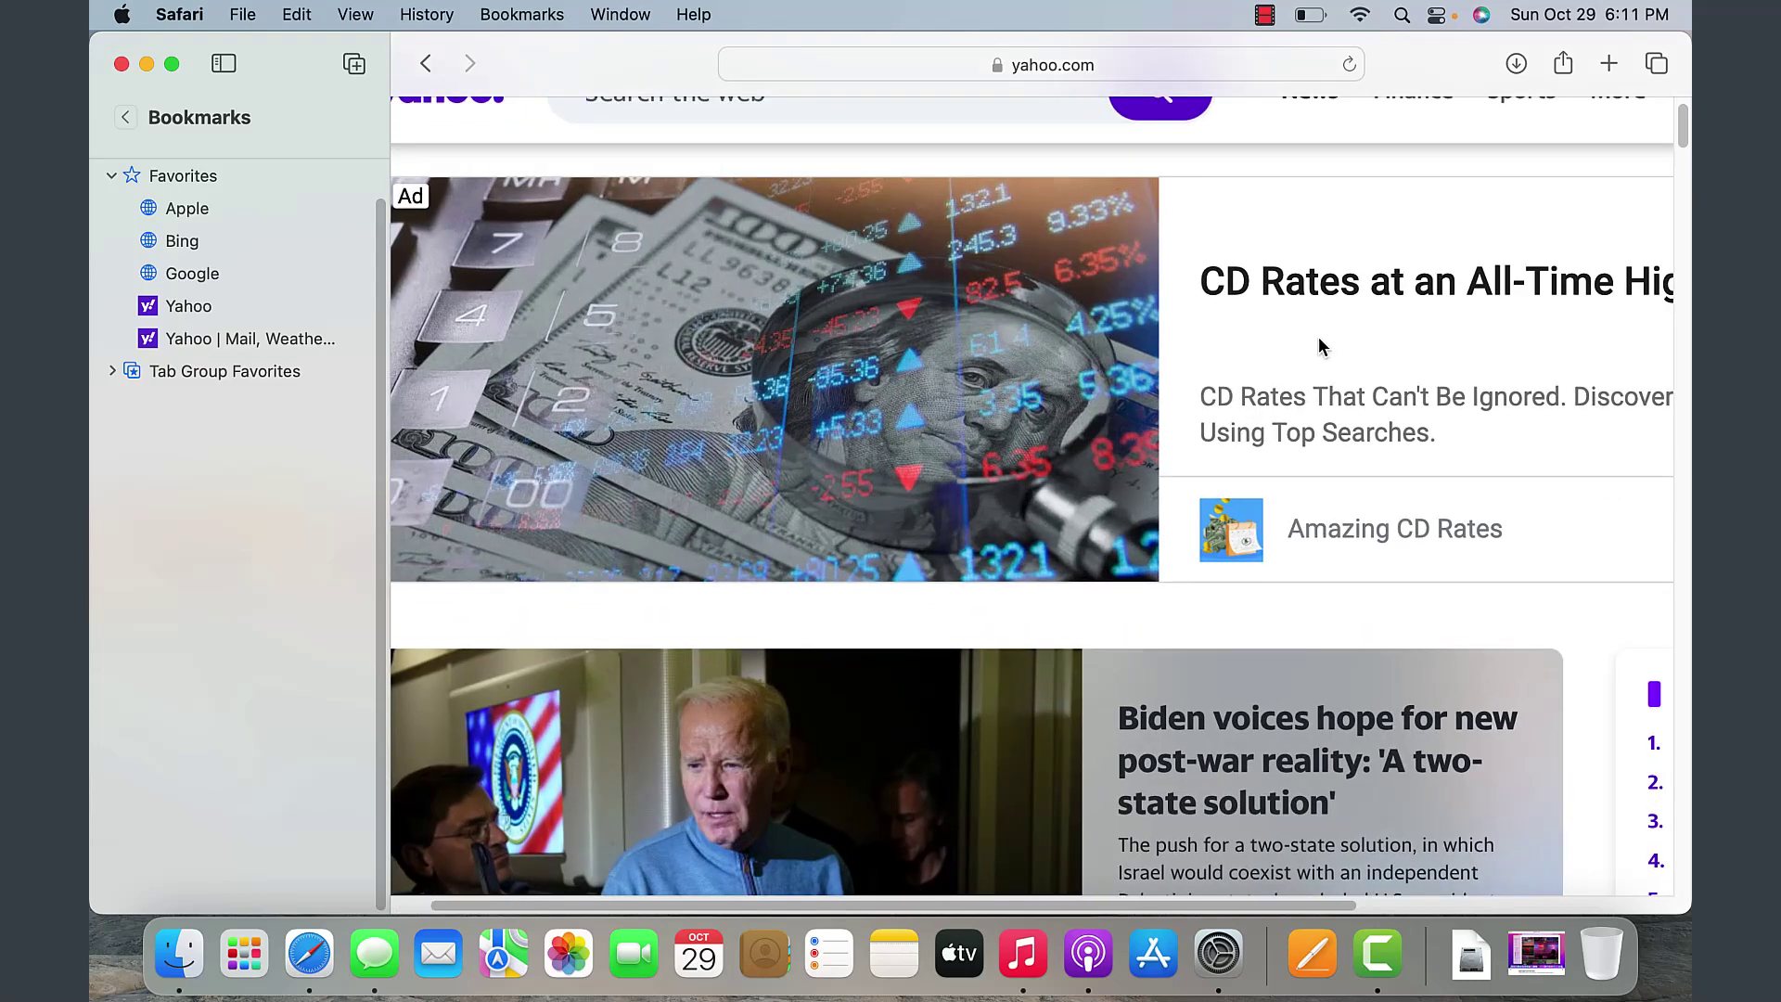
scroll(1322, 346, "down", 3)
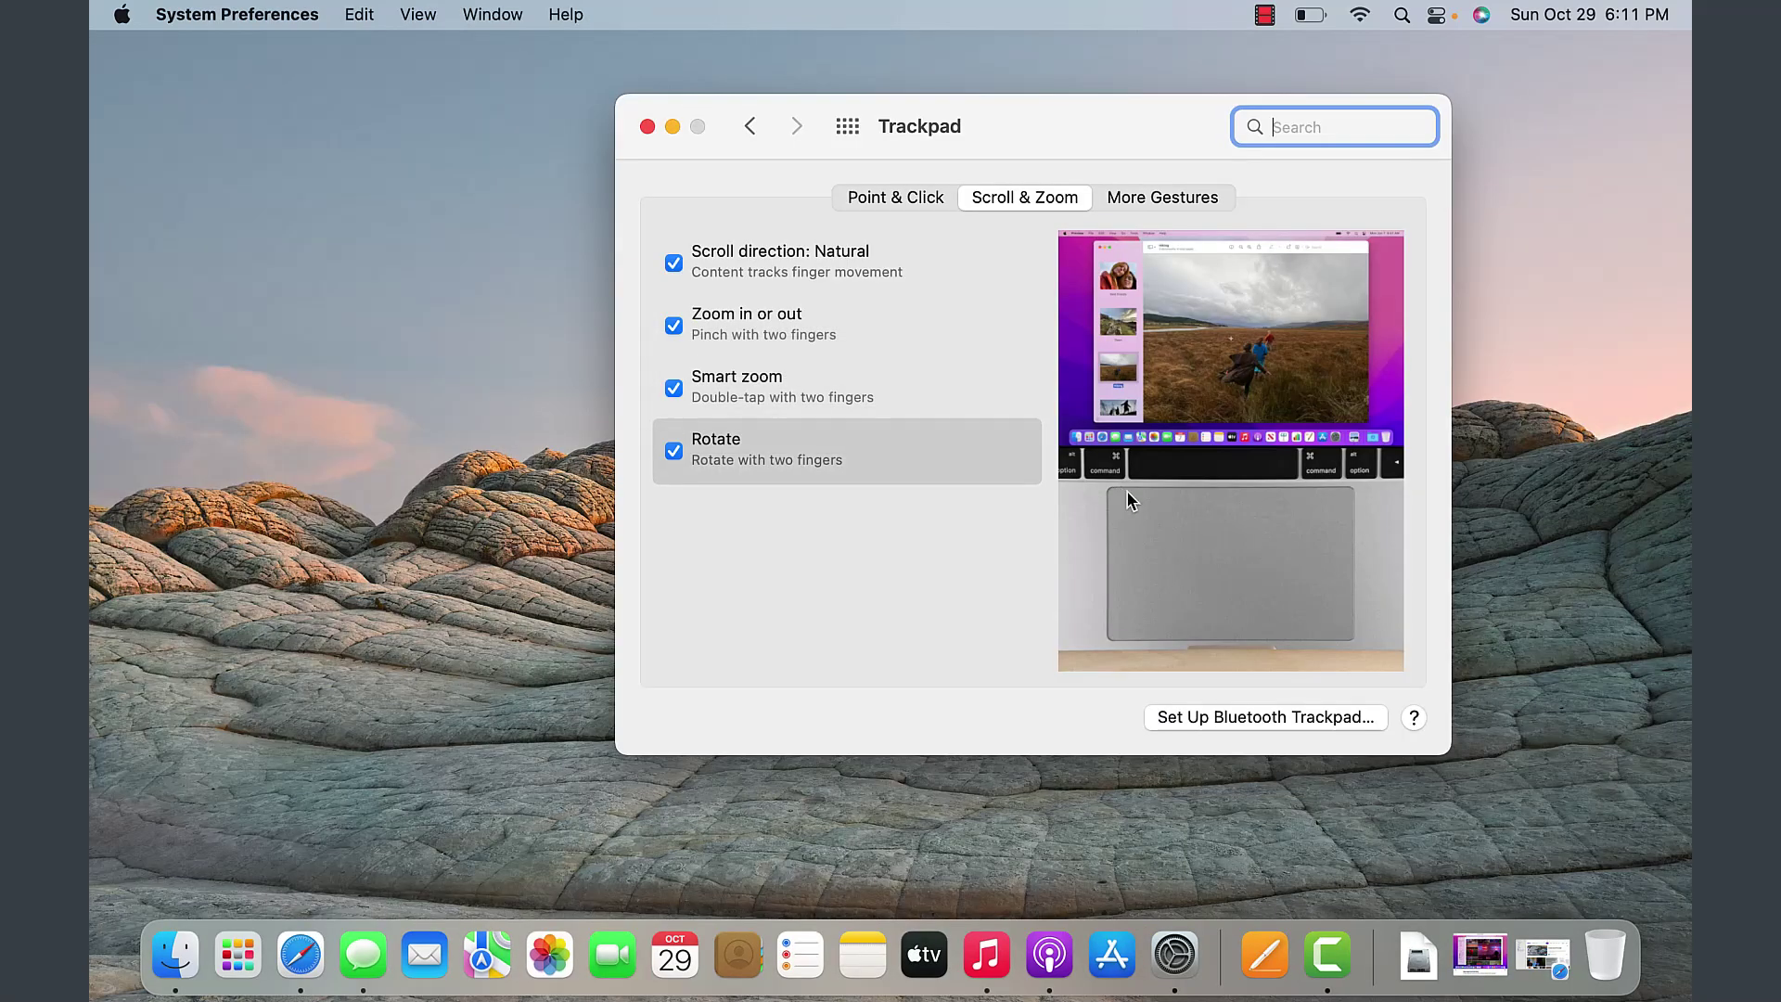
mouse_move(839, 271)
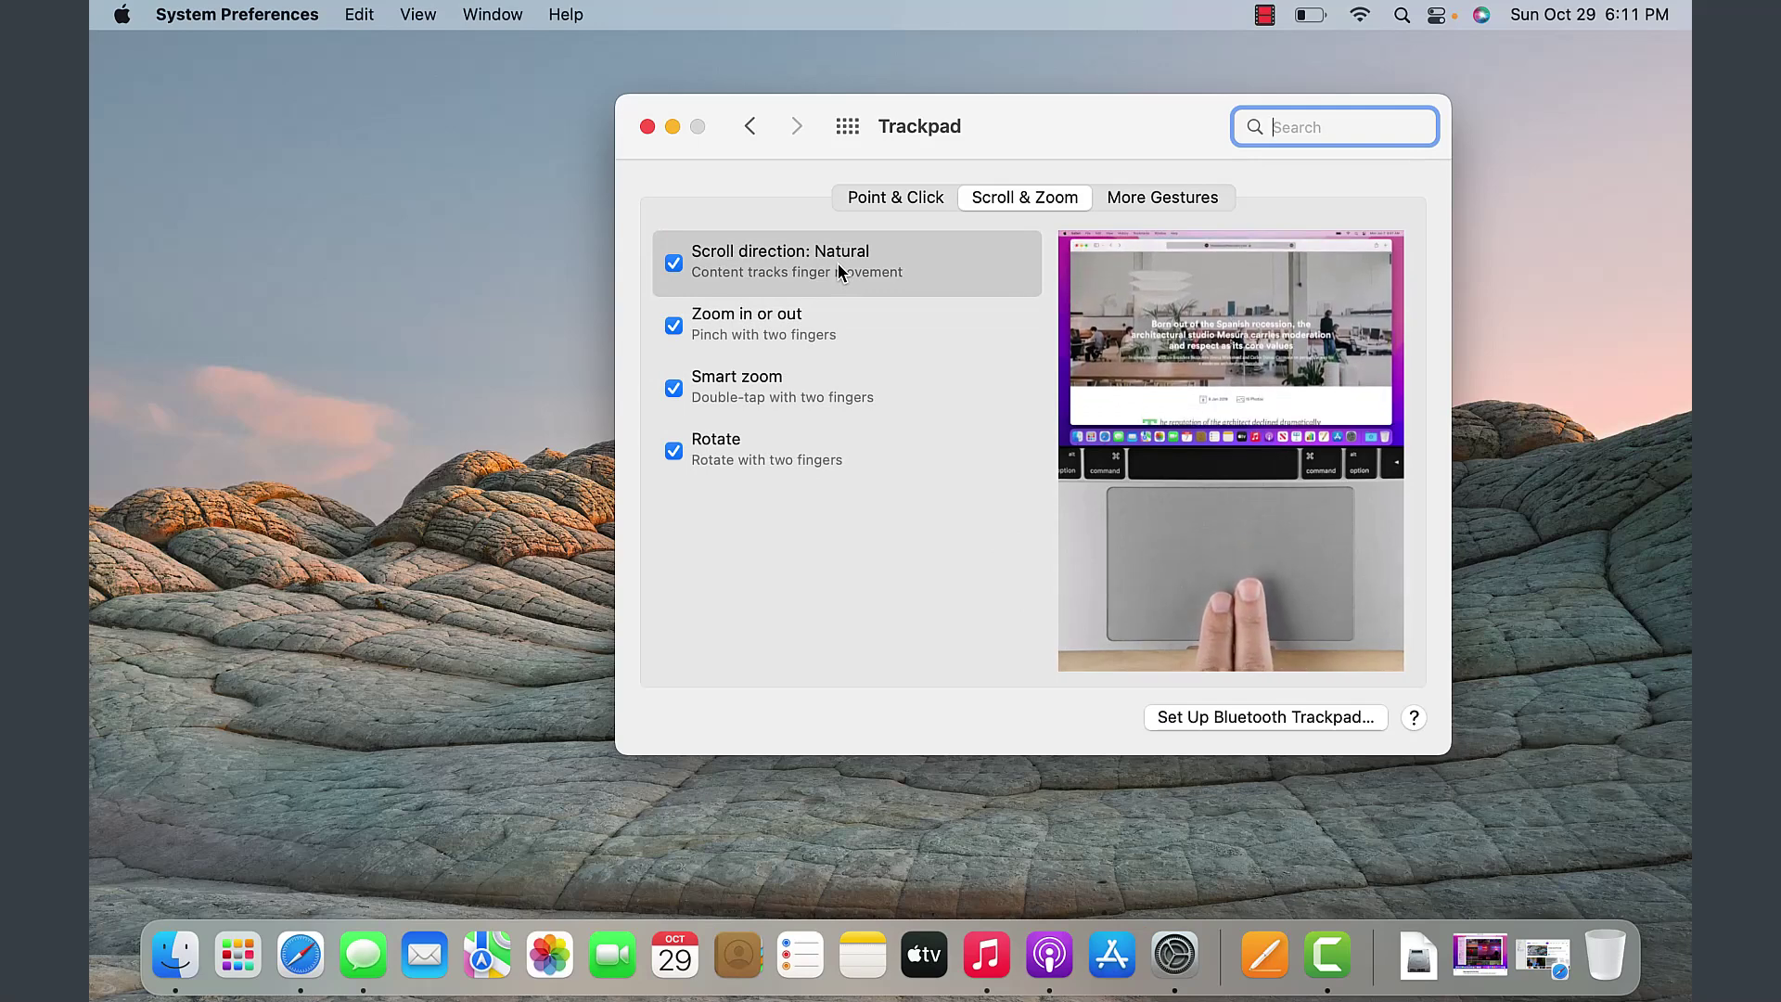
mouse_move(799, 328)
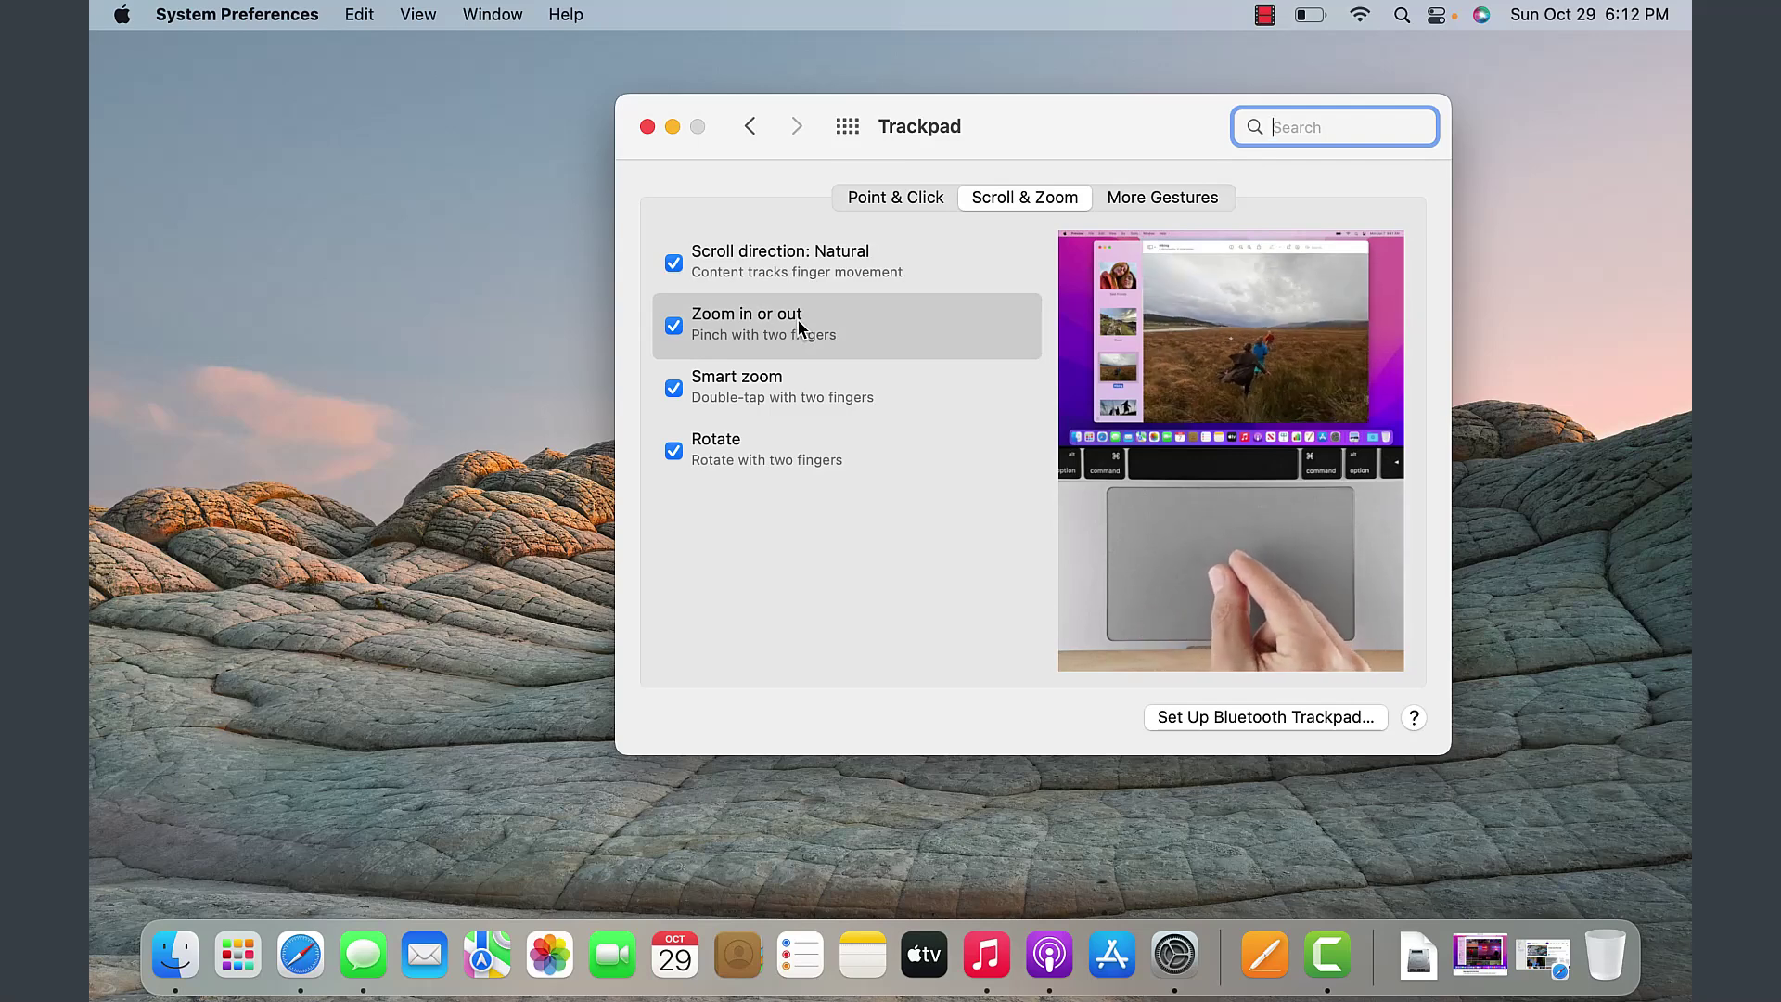
mouse_move(785, 378)
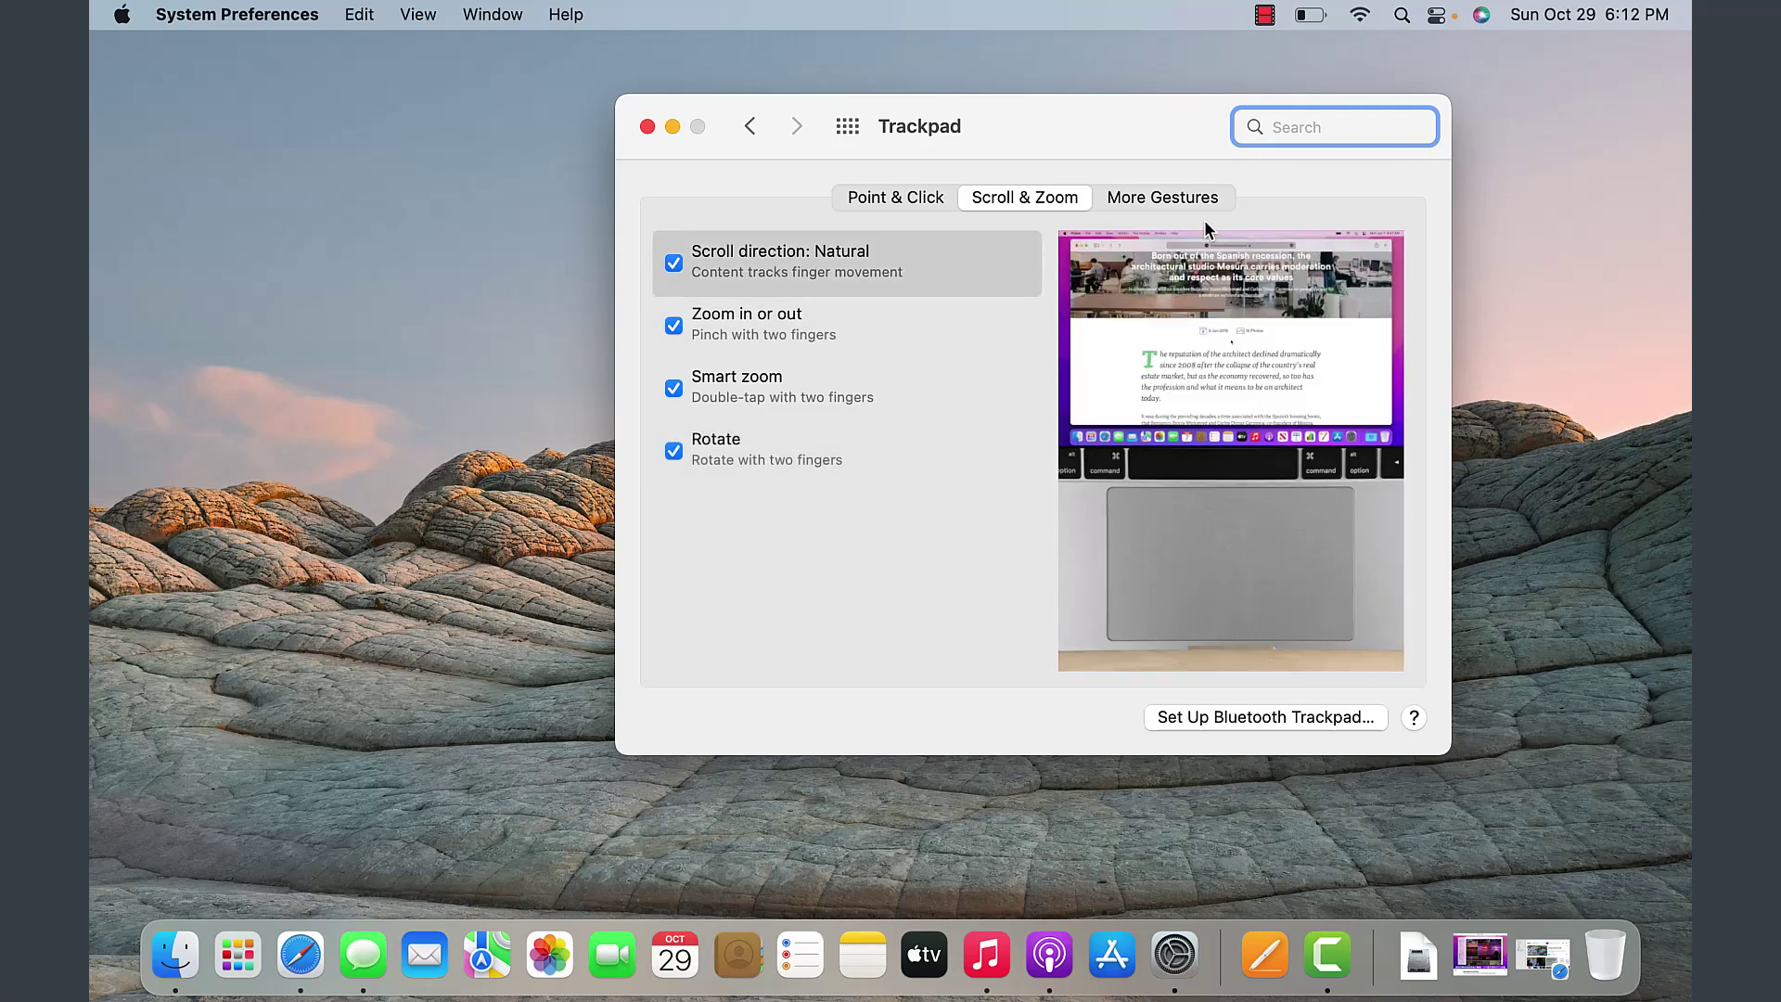
- Show the More Gestures trackpad options and swipe left and right through them
left_click(1183, 198)
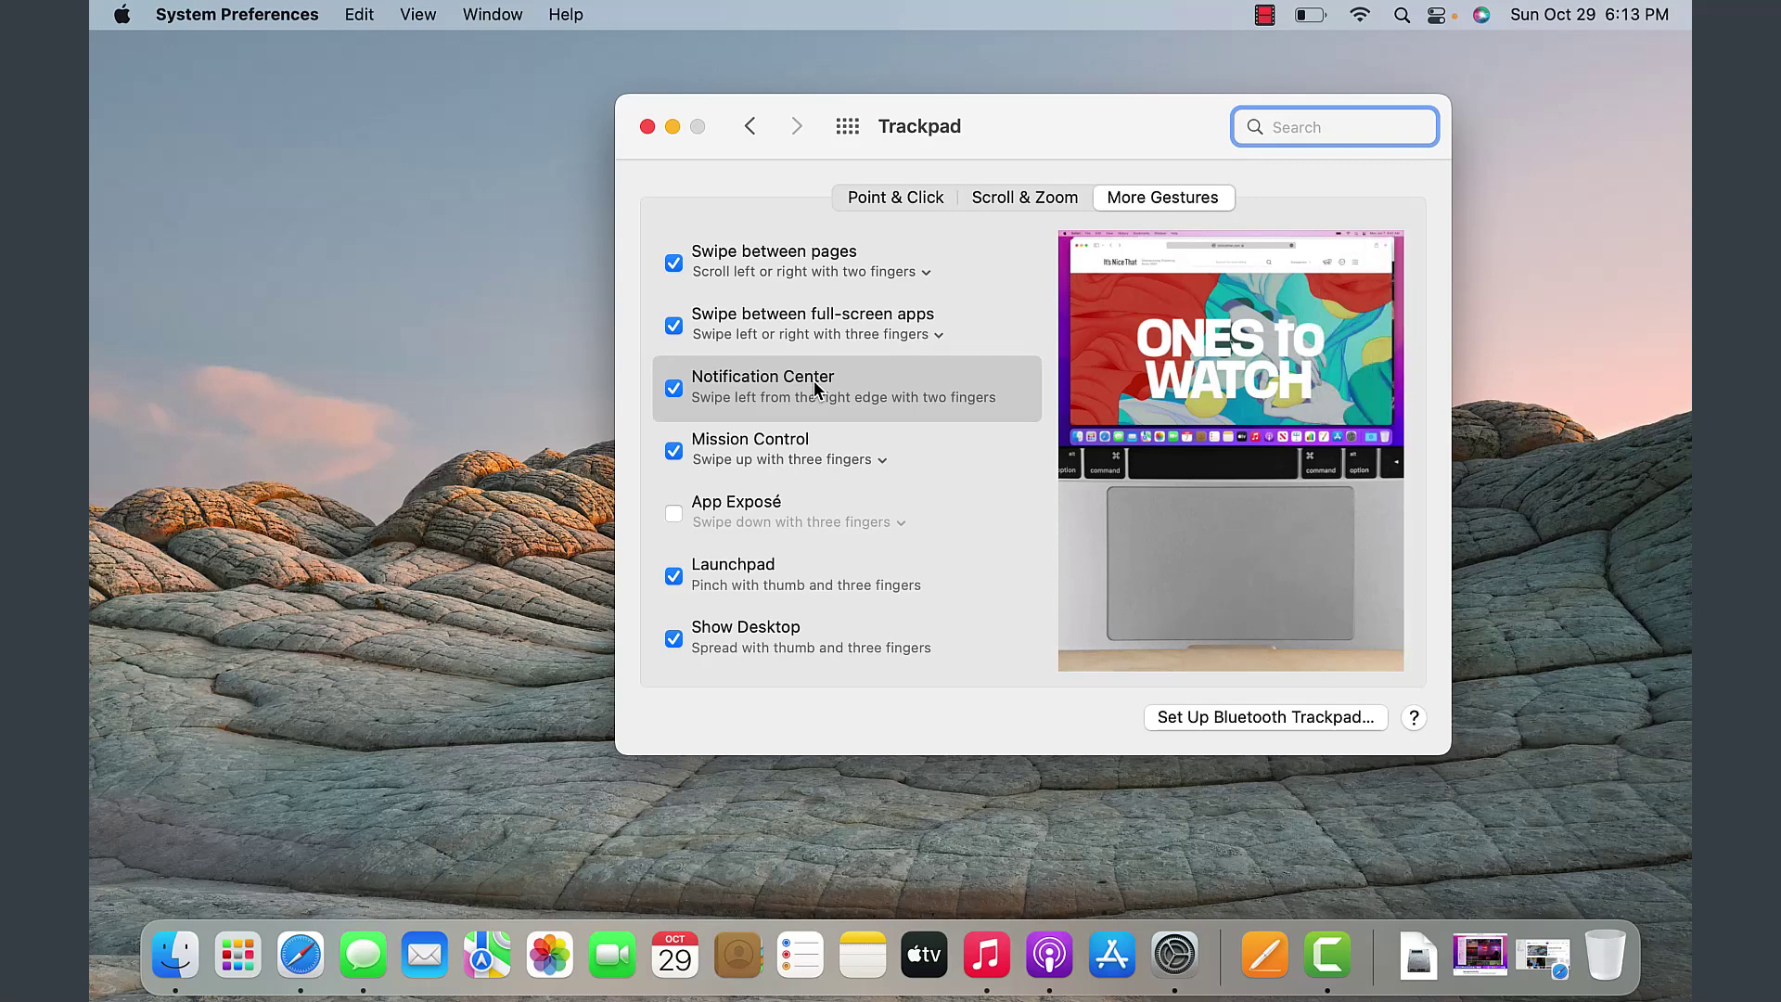
scroll(815, 381, "right", 5)
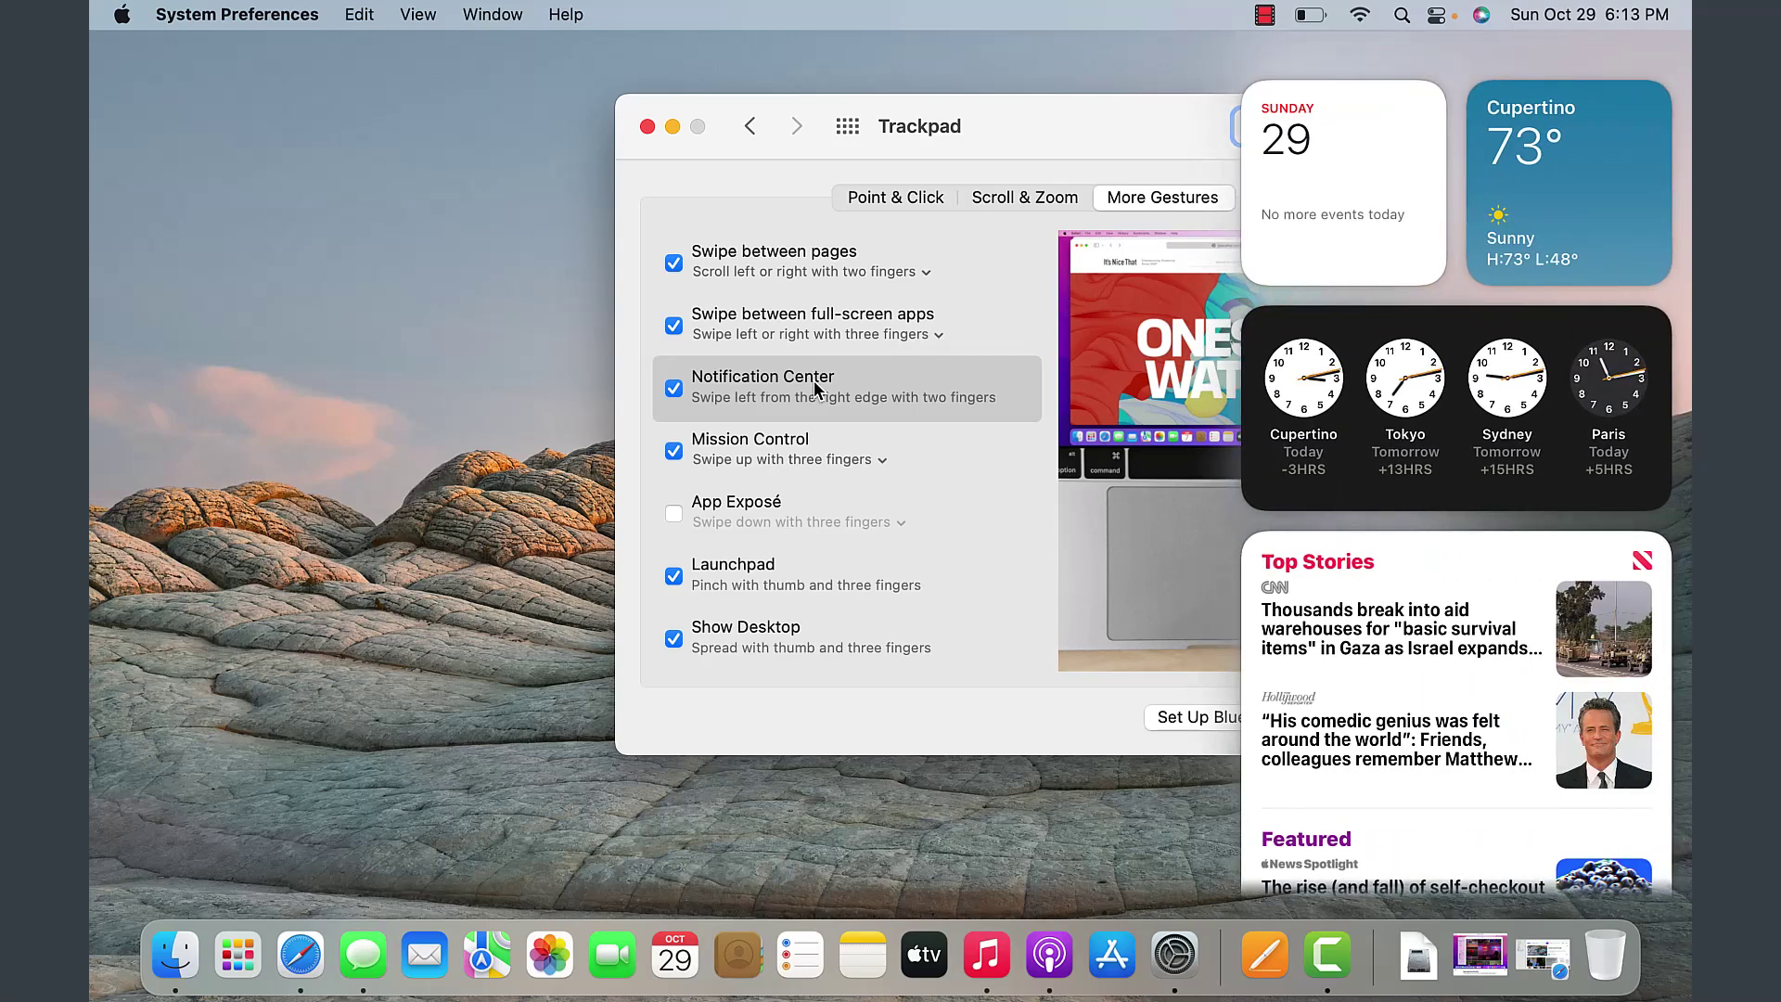
scroll(815, 381, "left", 5)
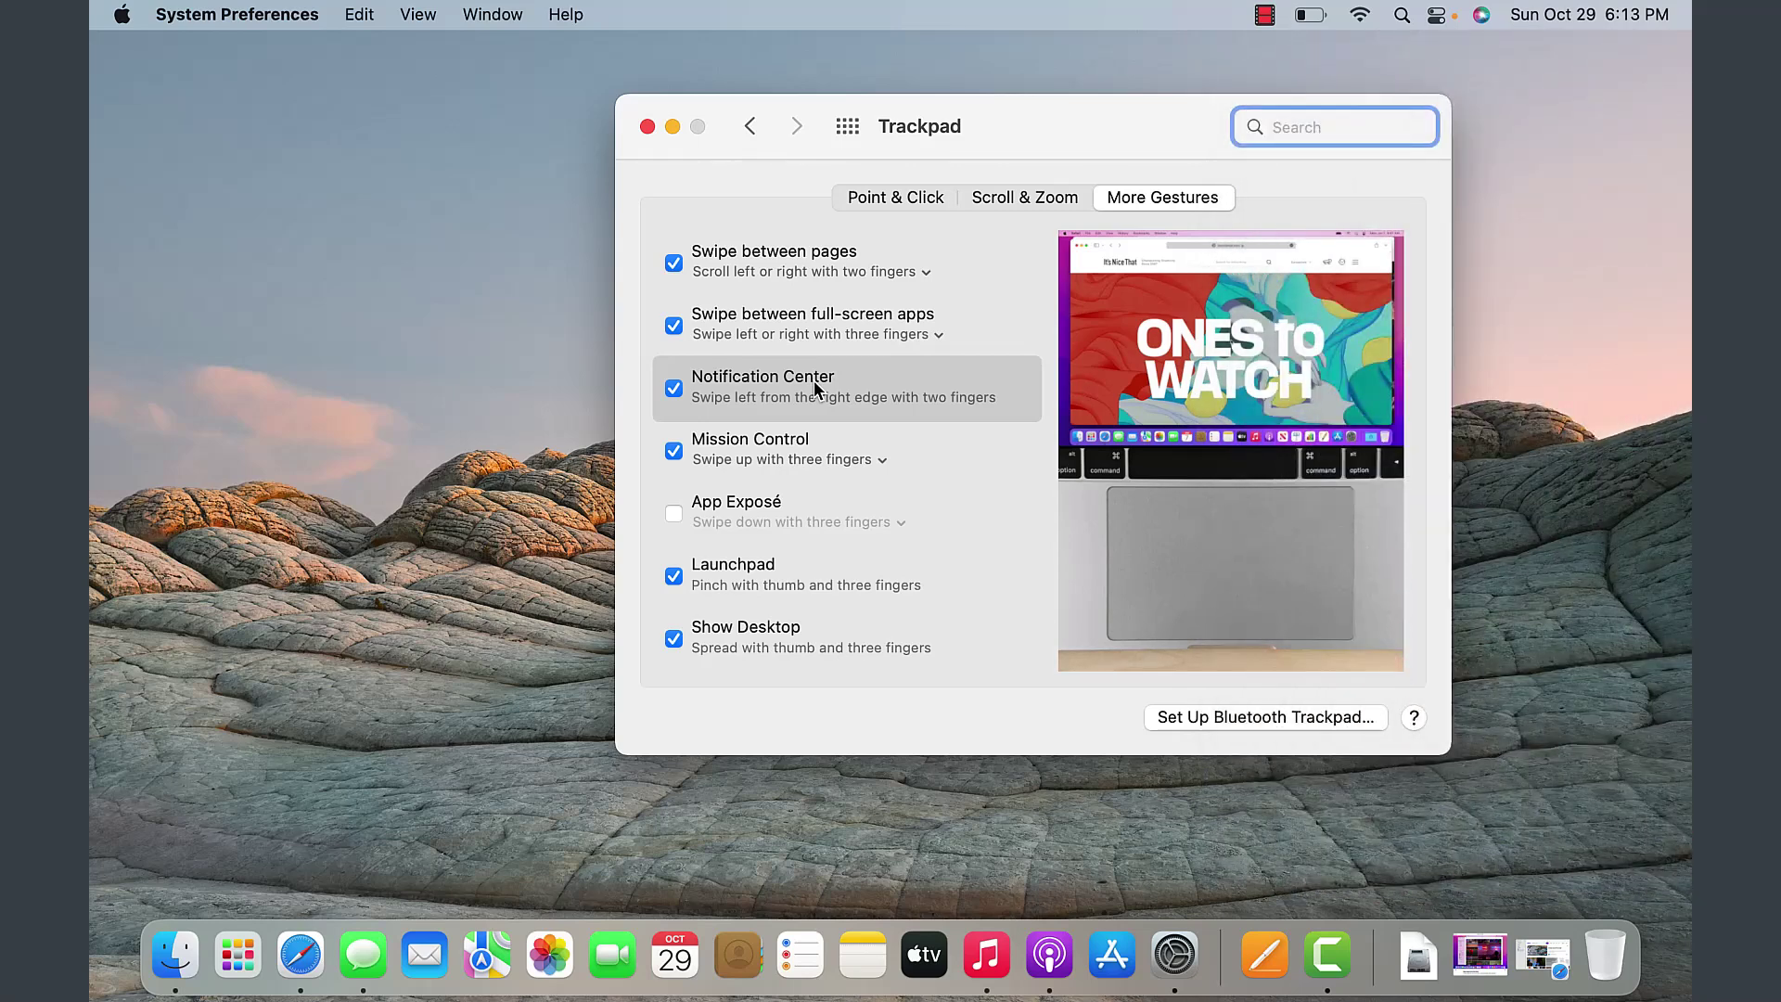
scroll(815, 380, "right", 5)
scroll(814, 381, "left", 5)
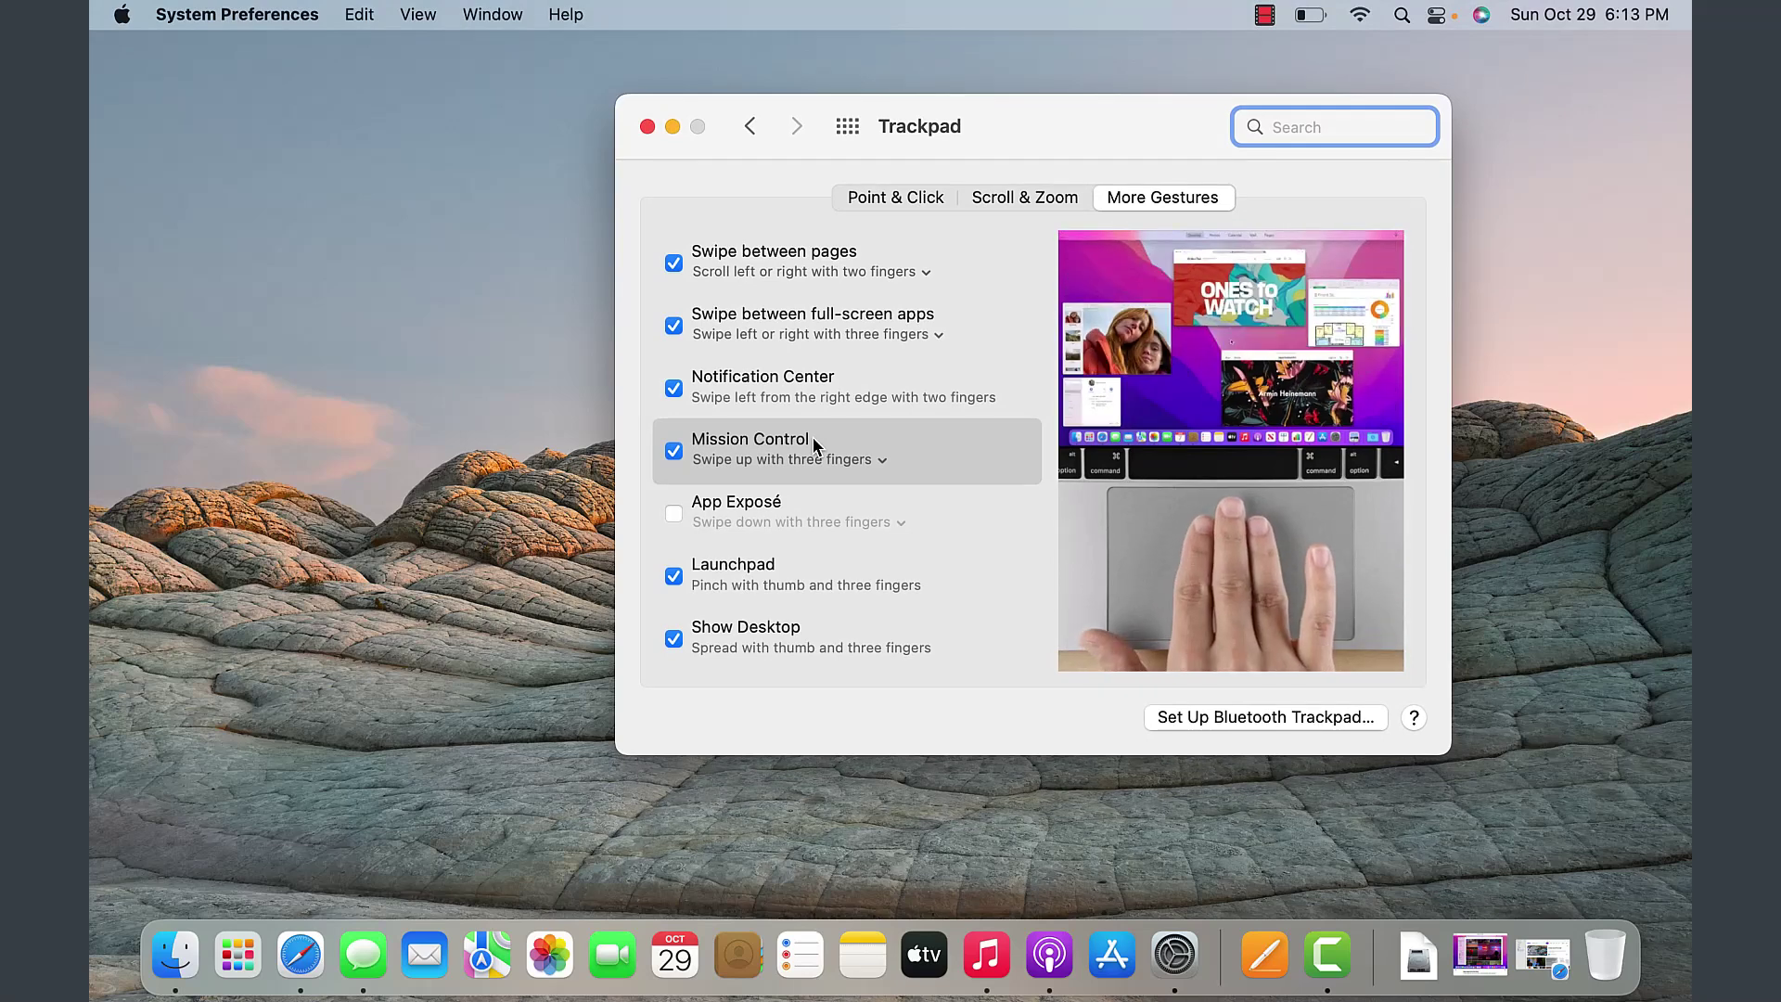
- Enable App Exposé and test the App Exposé, Launchpad and Mission Control gestures
left_click(782, 506)
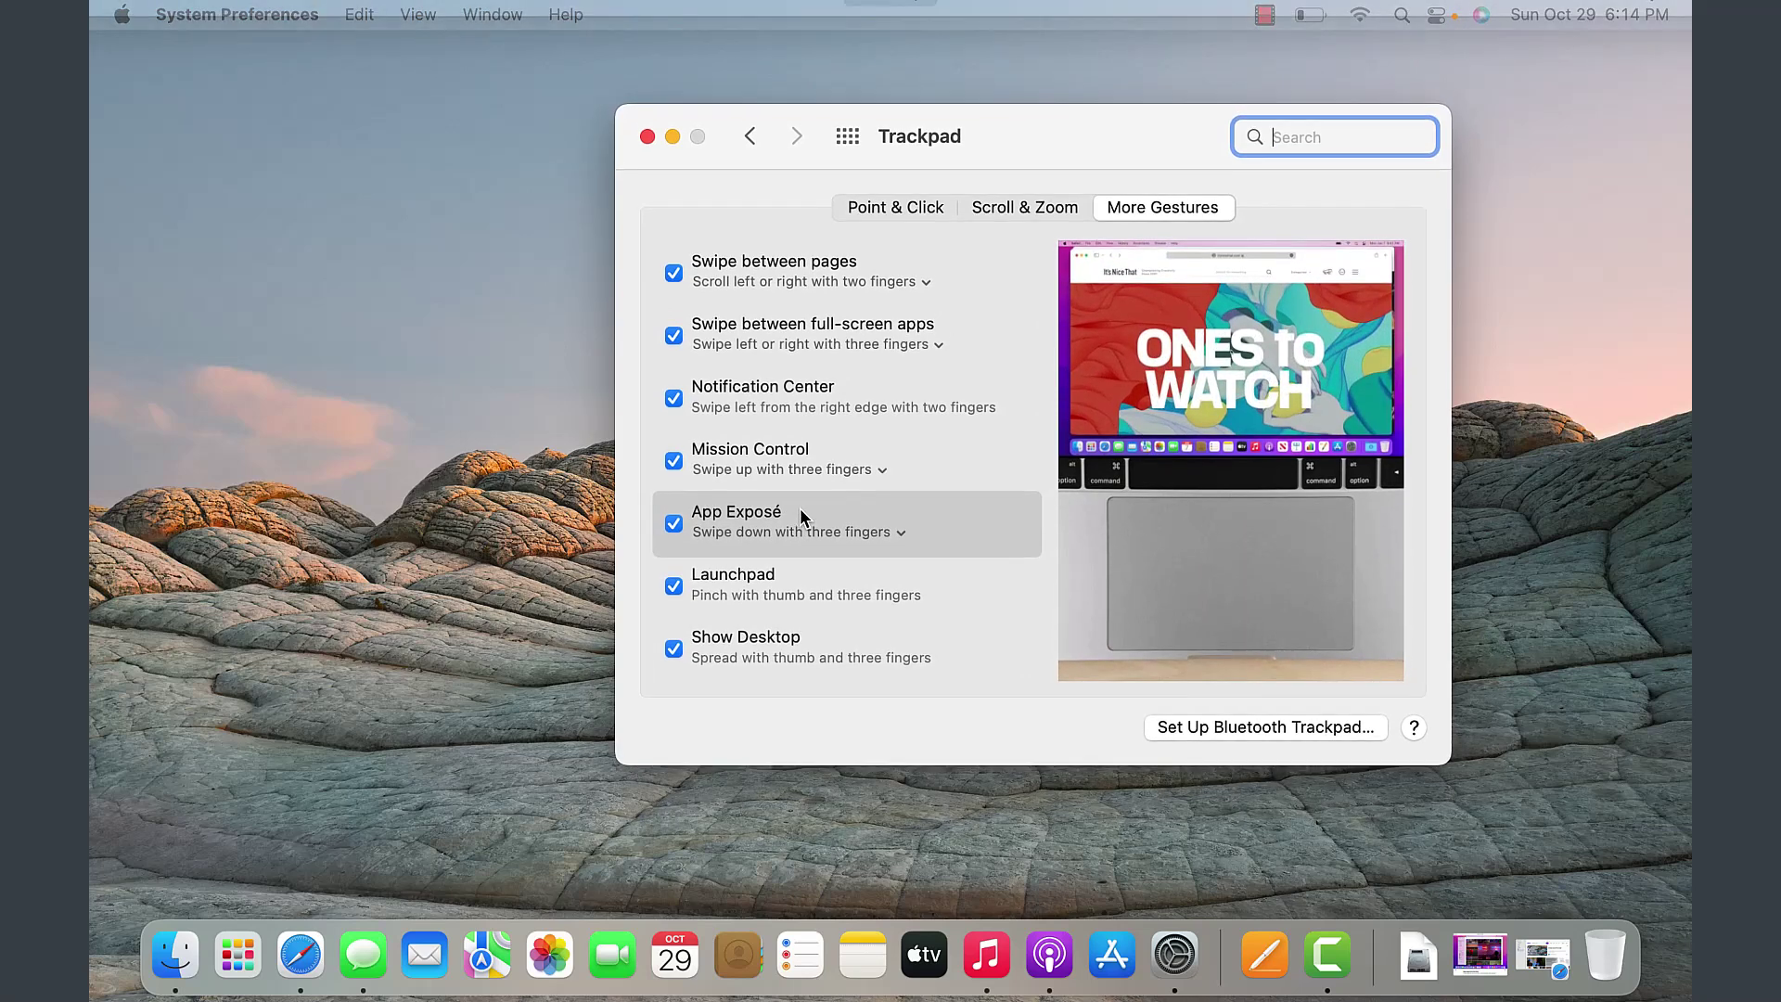
key("ctrl+Down")
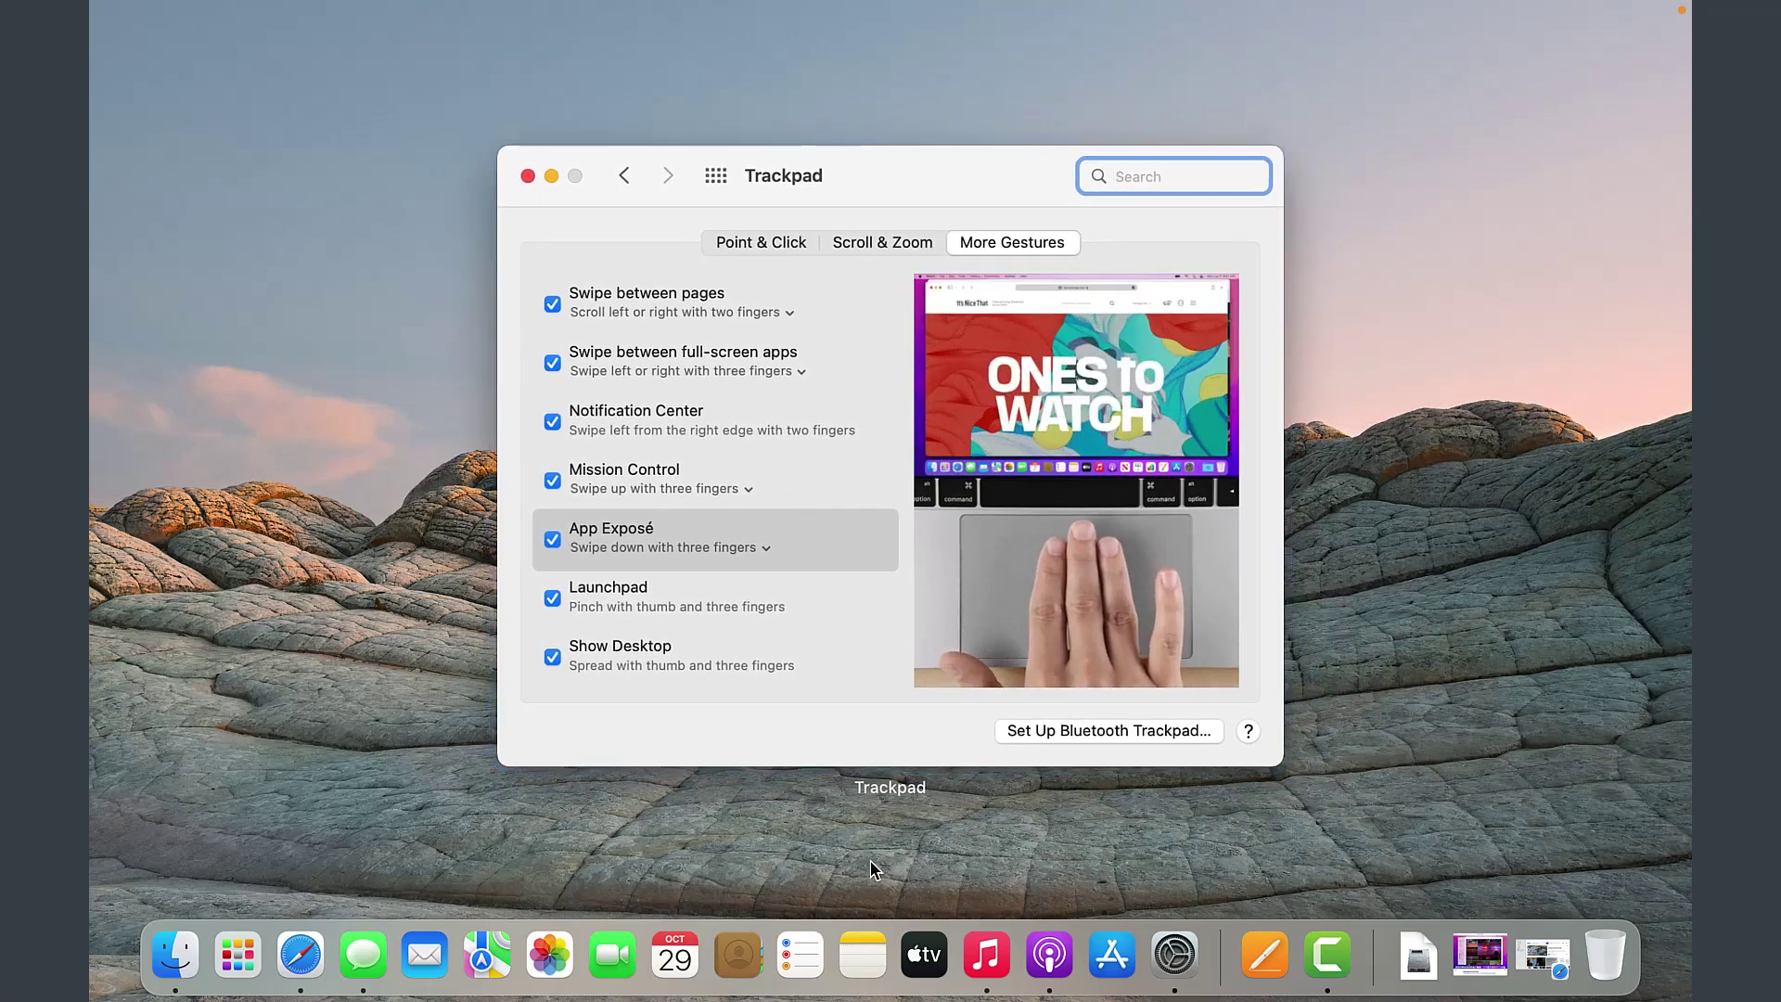
left_click(682, 601)
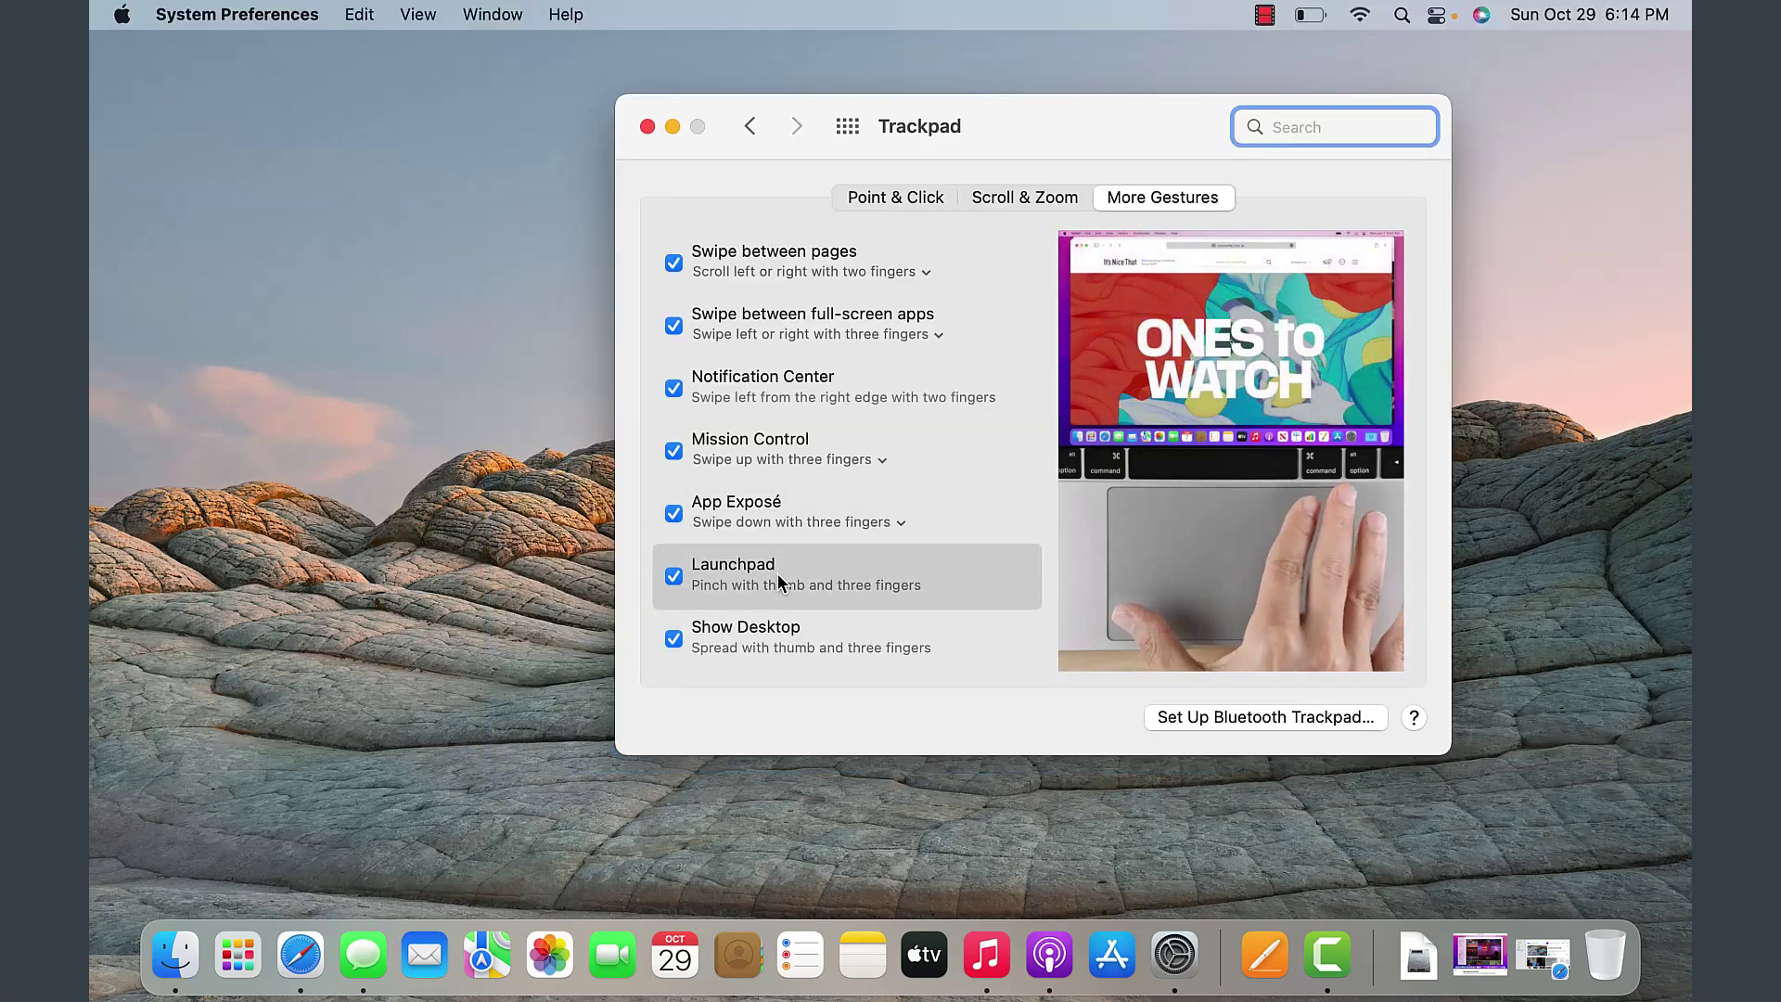
key("F4")
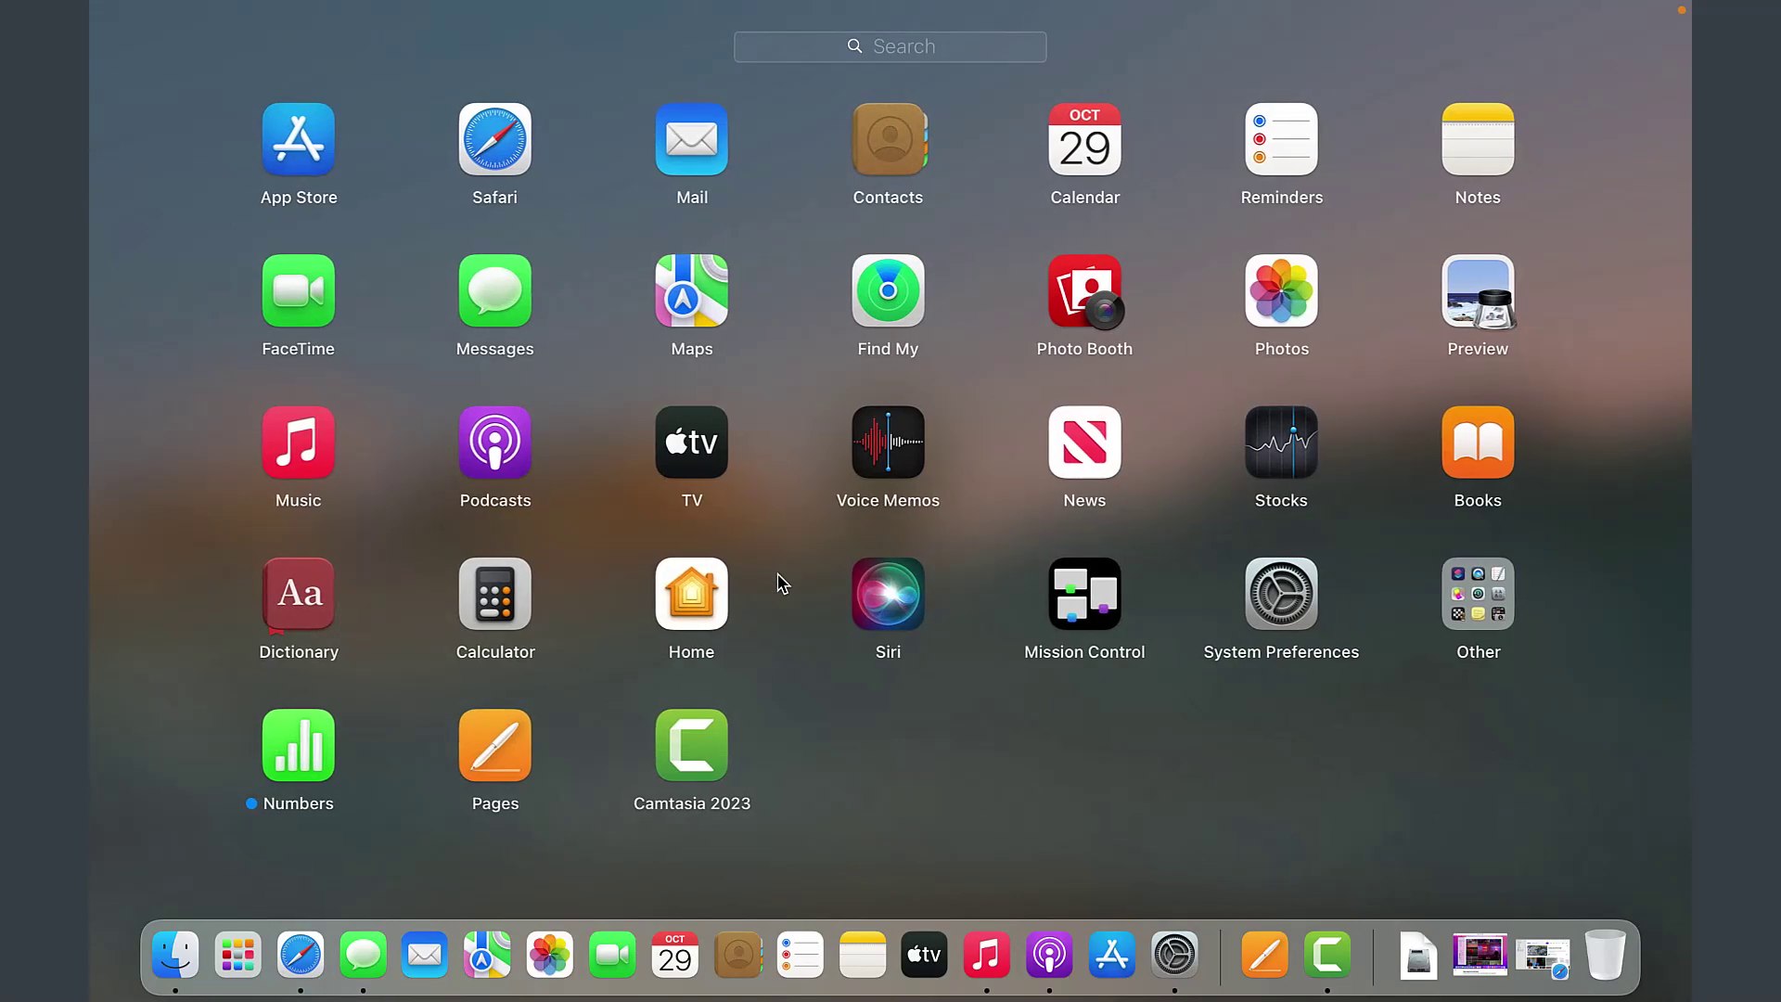
left_click(777, 574)
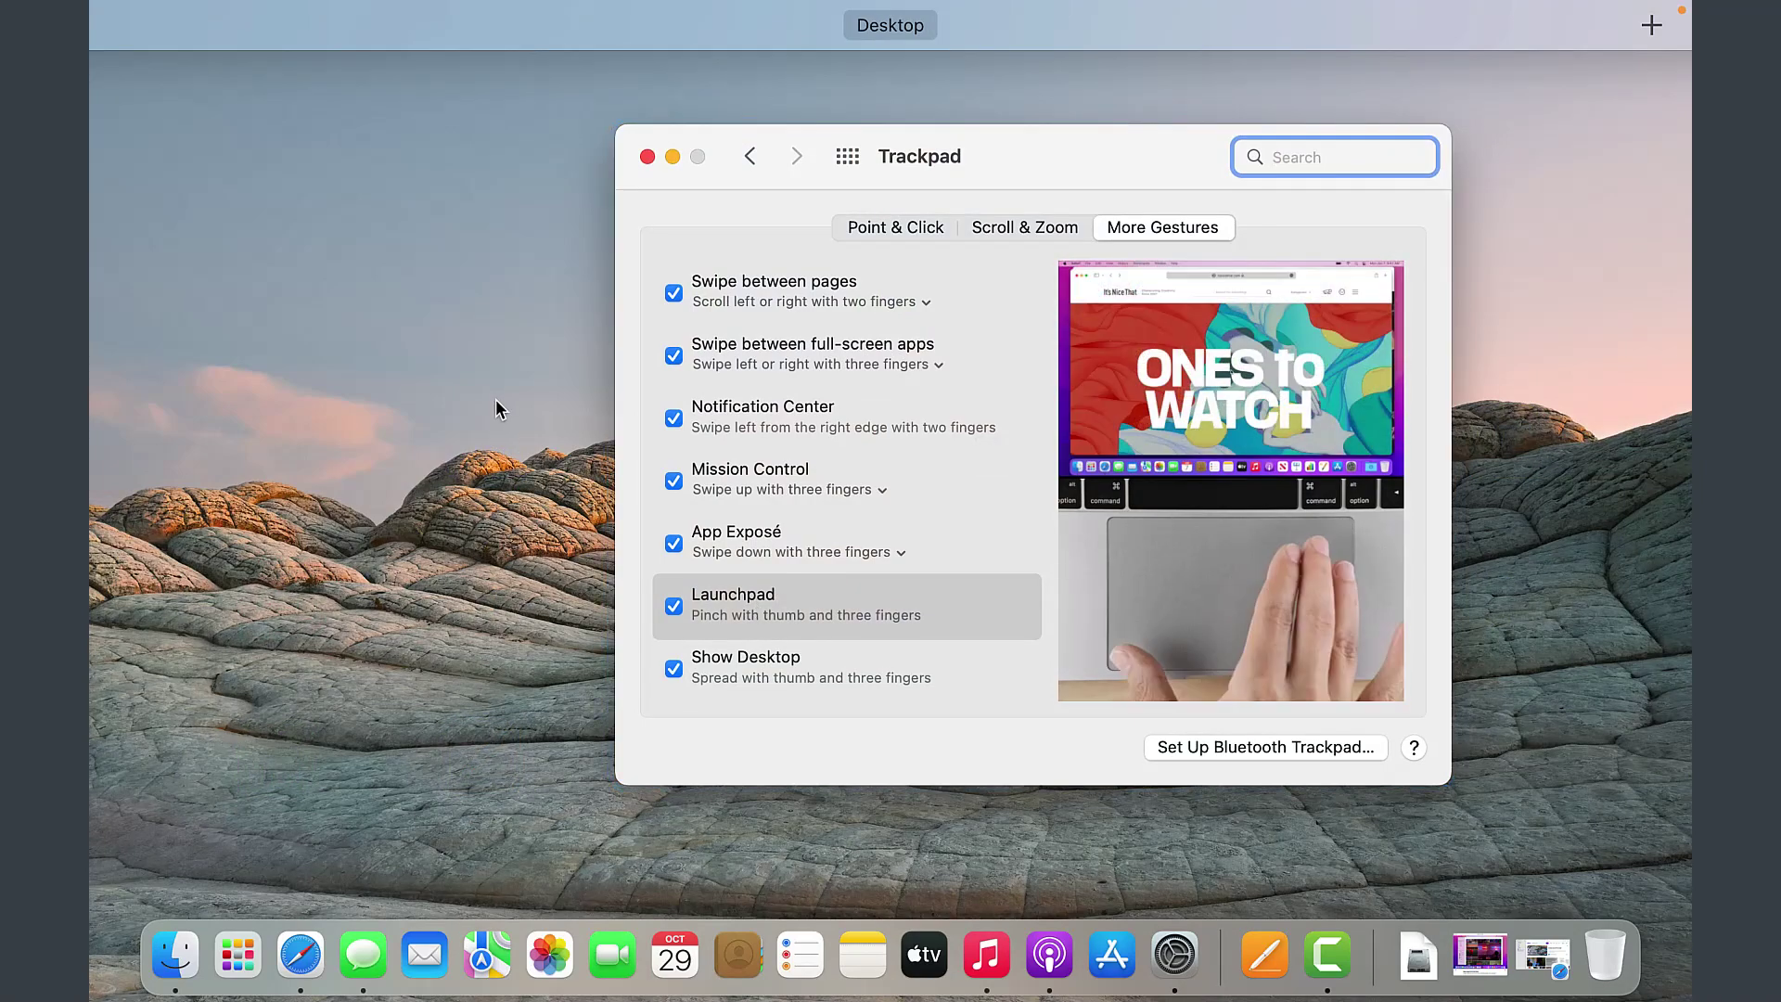
left_click(850, 654)
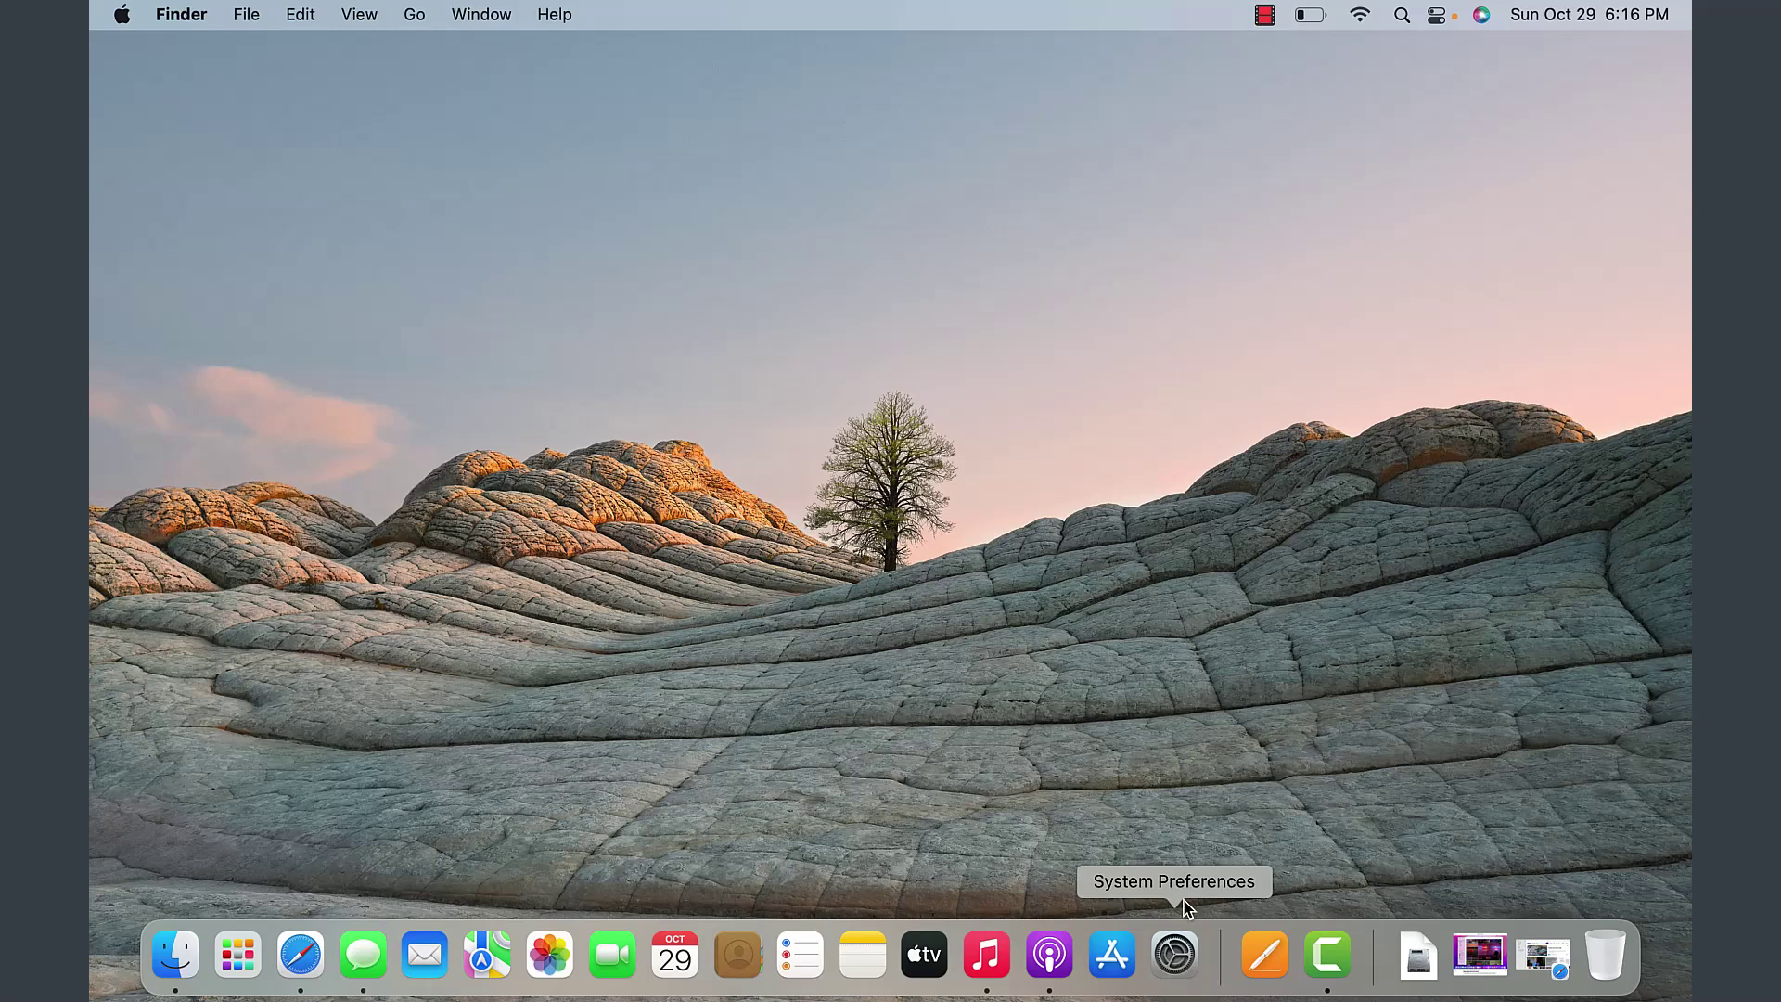
left_click(122, 15)
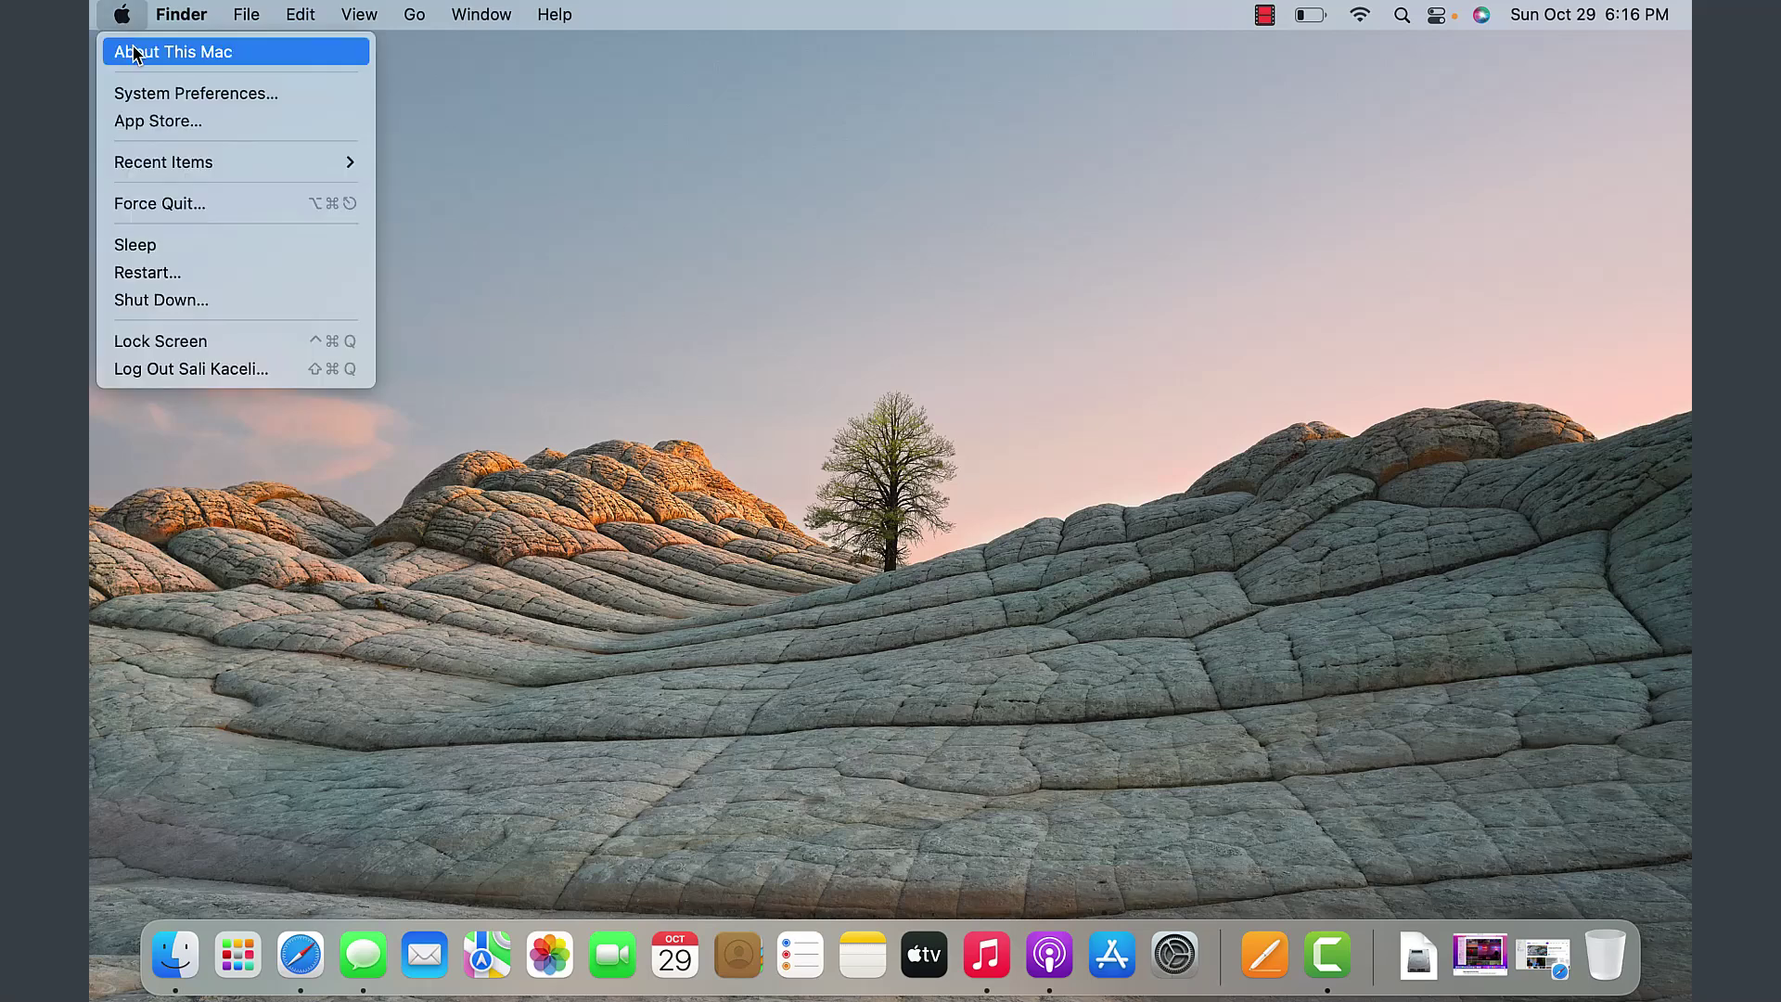
left_click(156, 93)
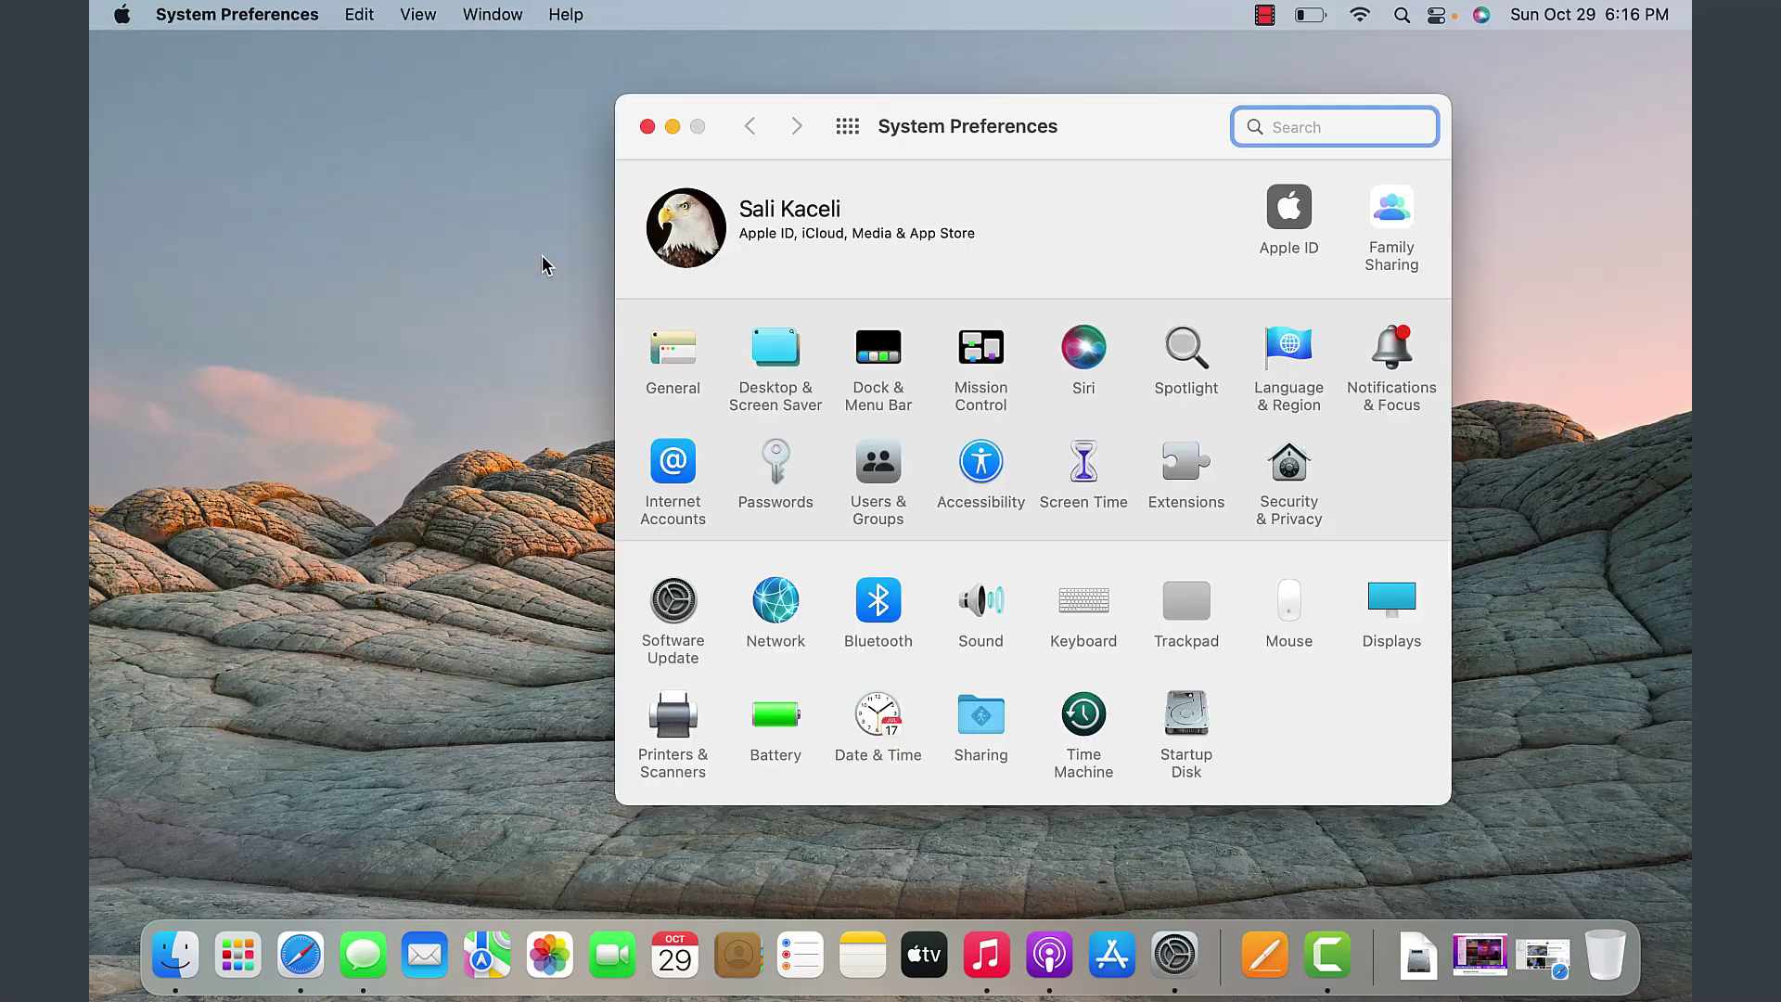
left_click(784, 356)
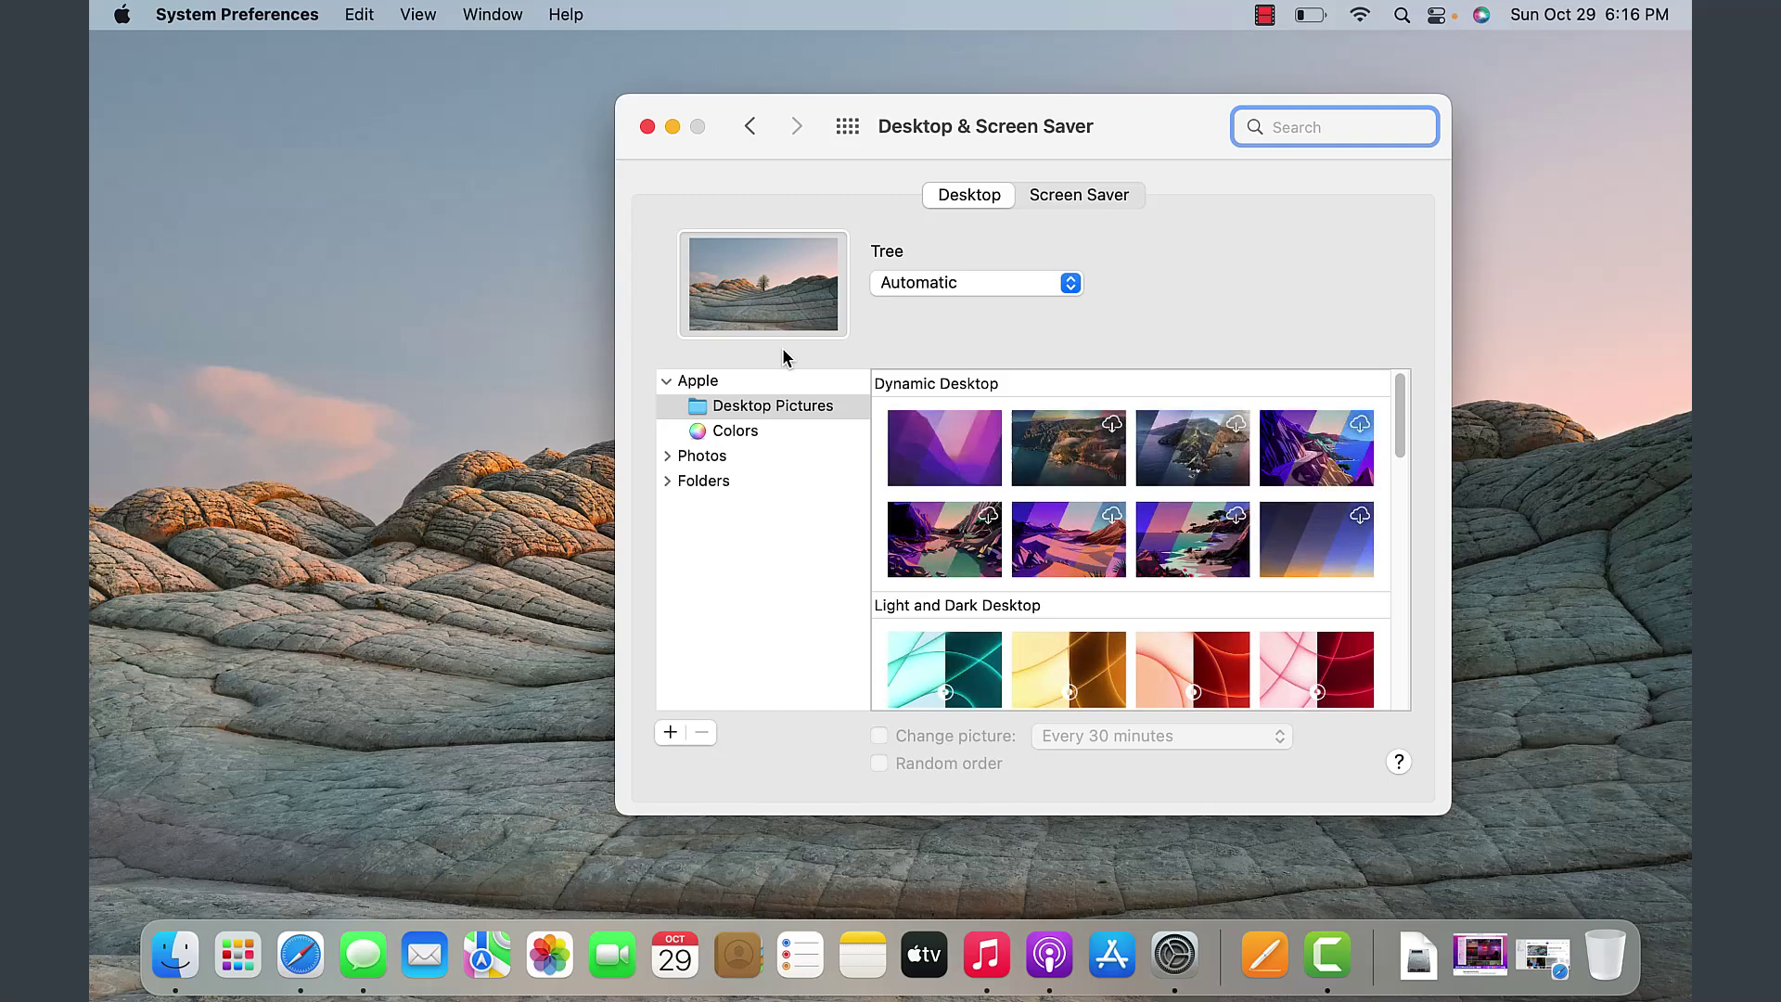
left_click(1190, 448)
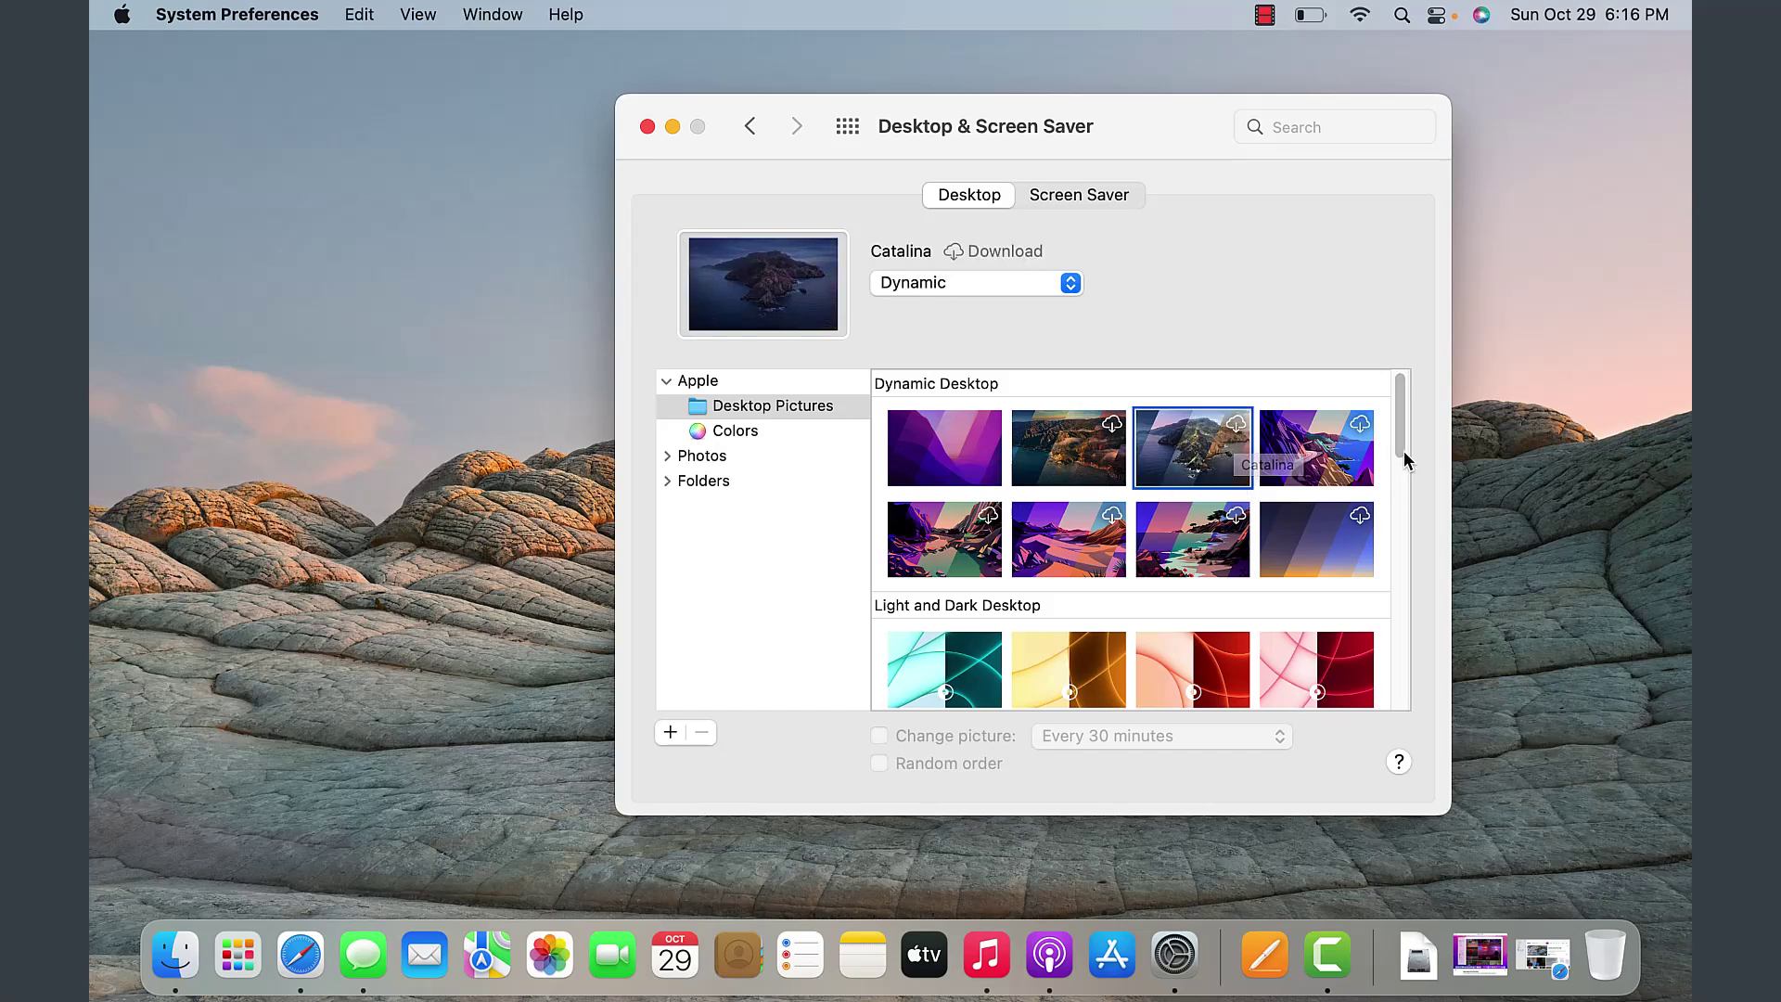
left_click_drag(1401, 450, 1428, 605)
left_click(1355, 554)
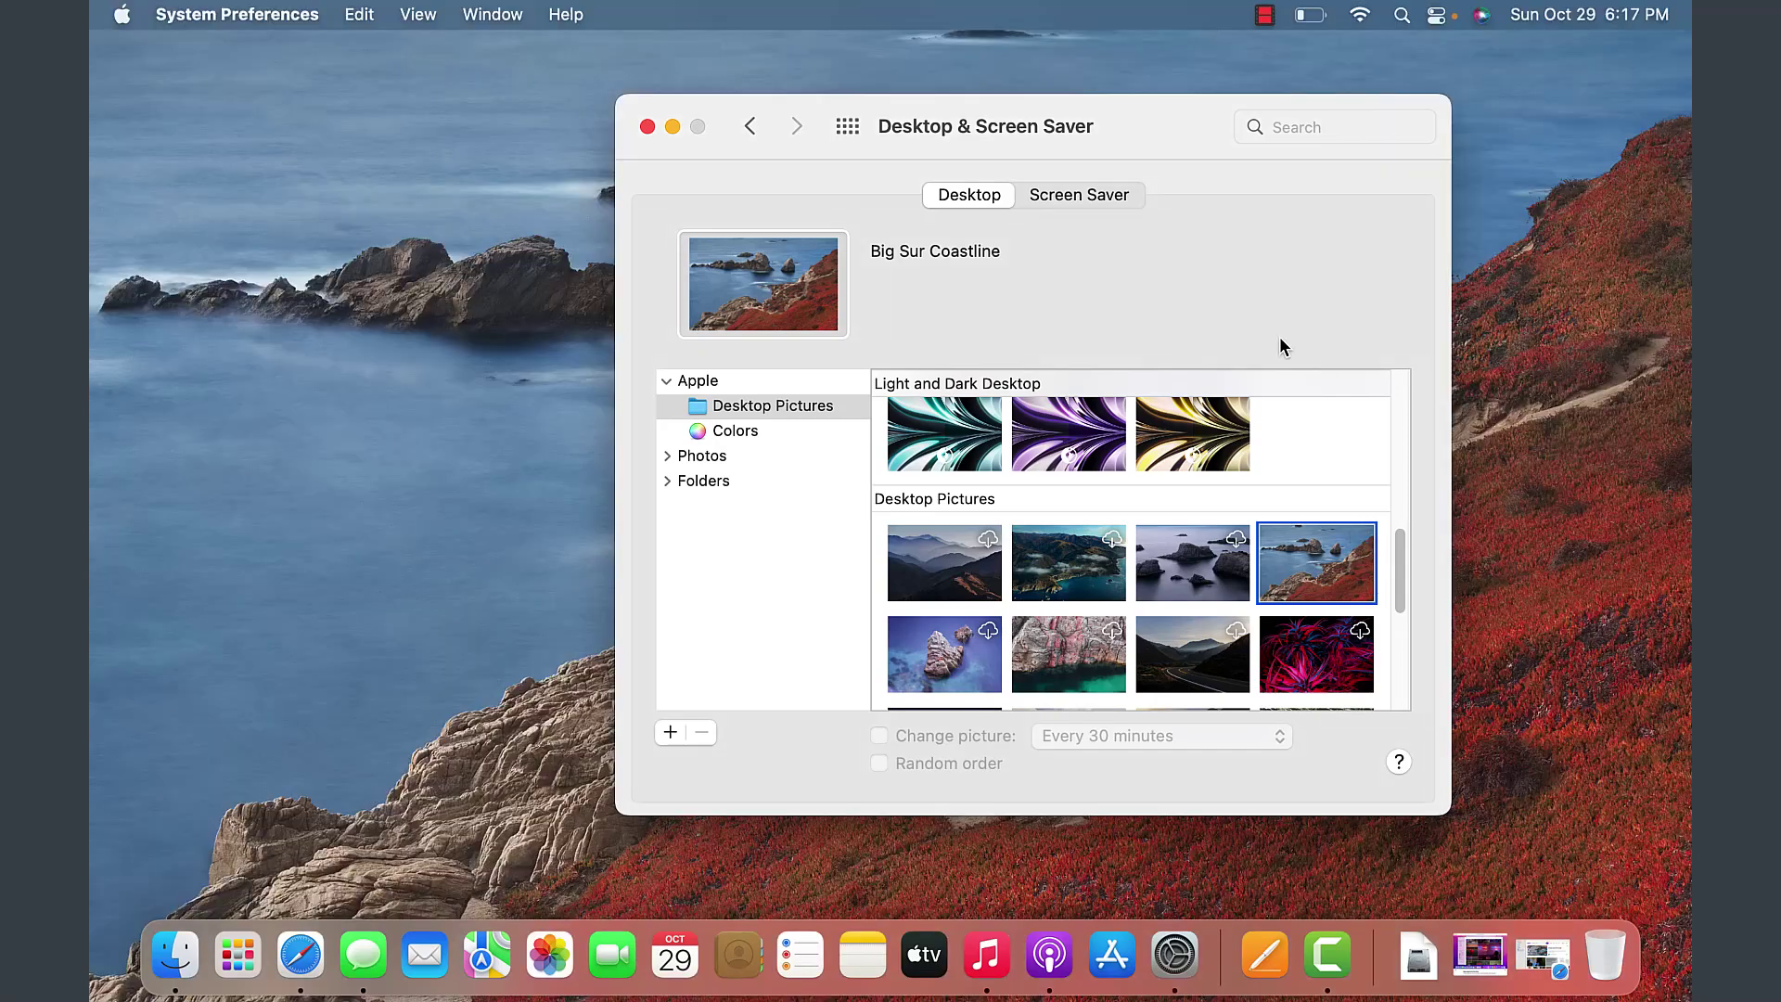
scroll(1392, 676, "up", 1)
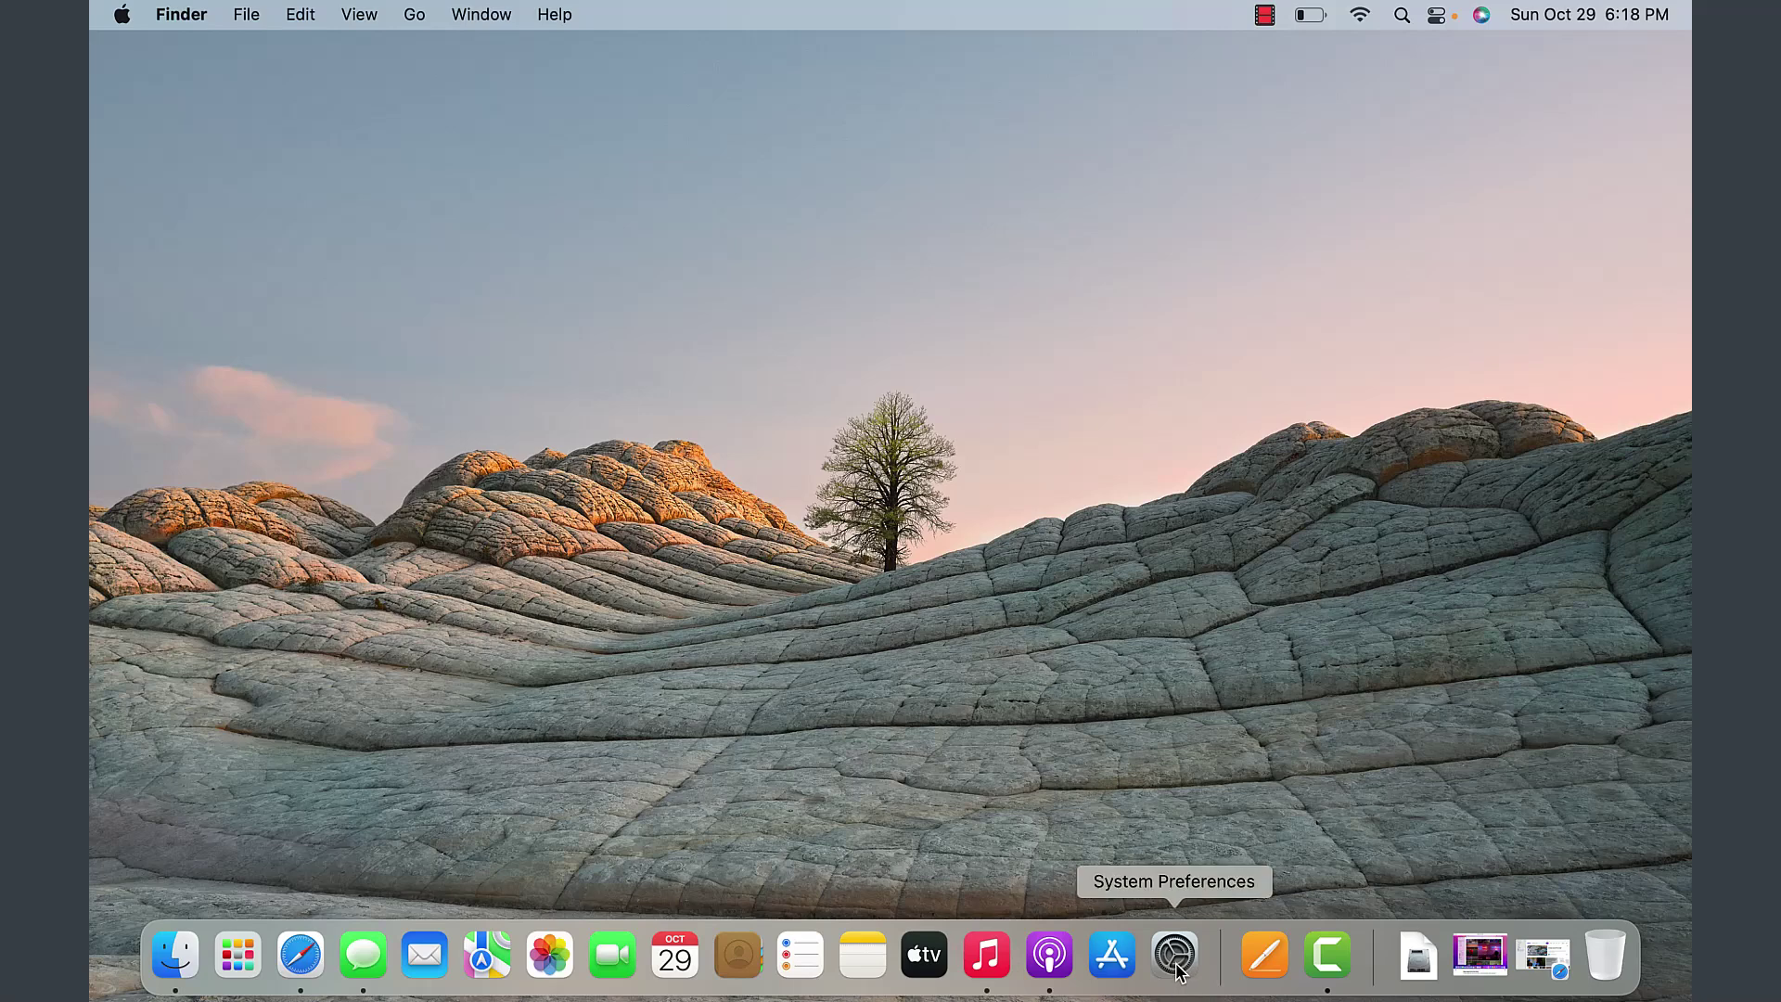
left_click(122, 17)
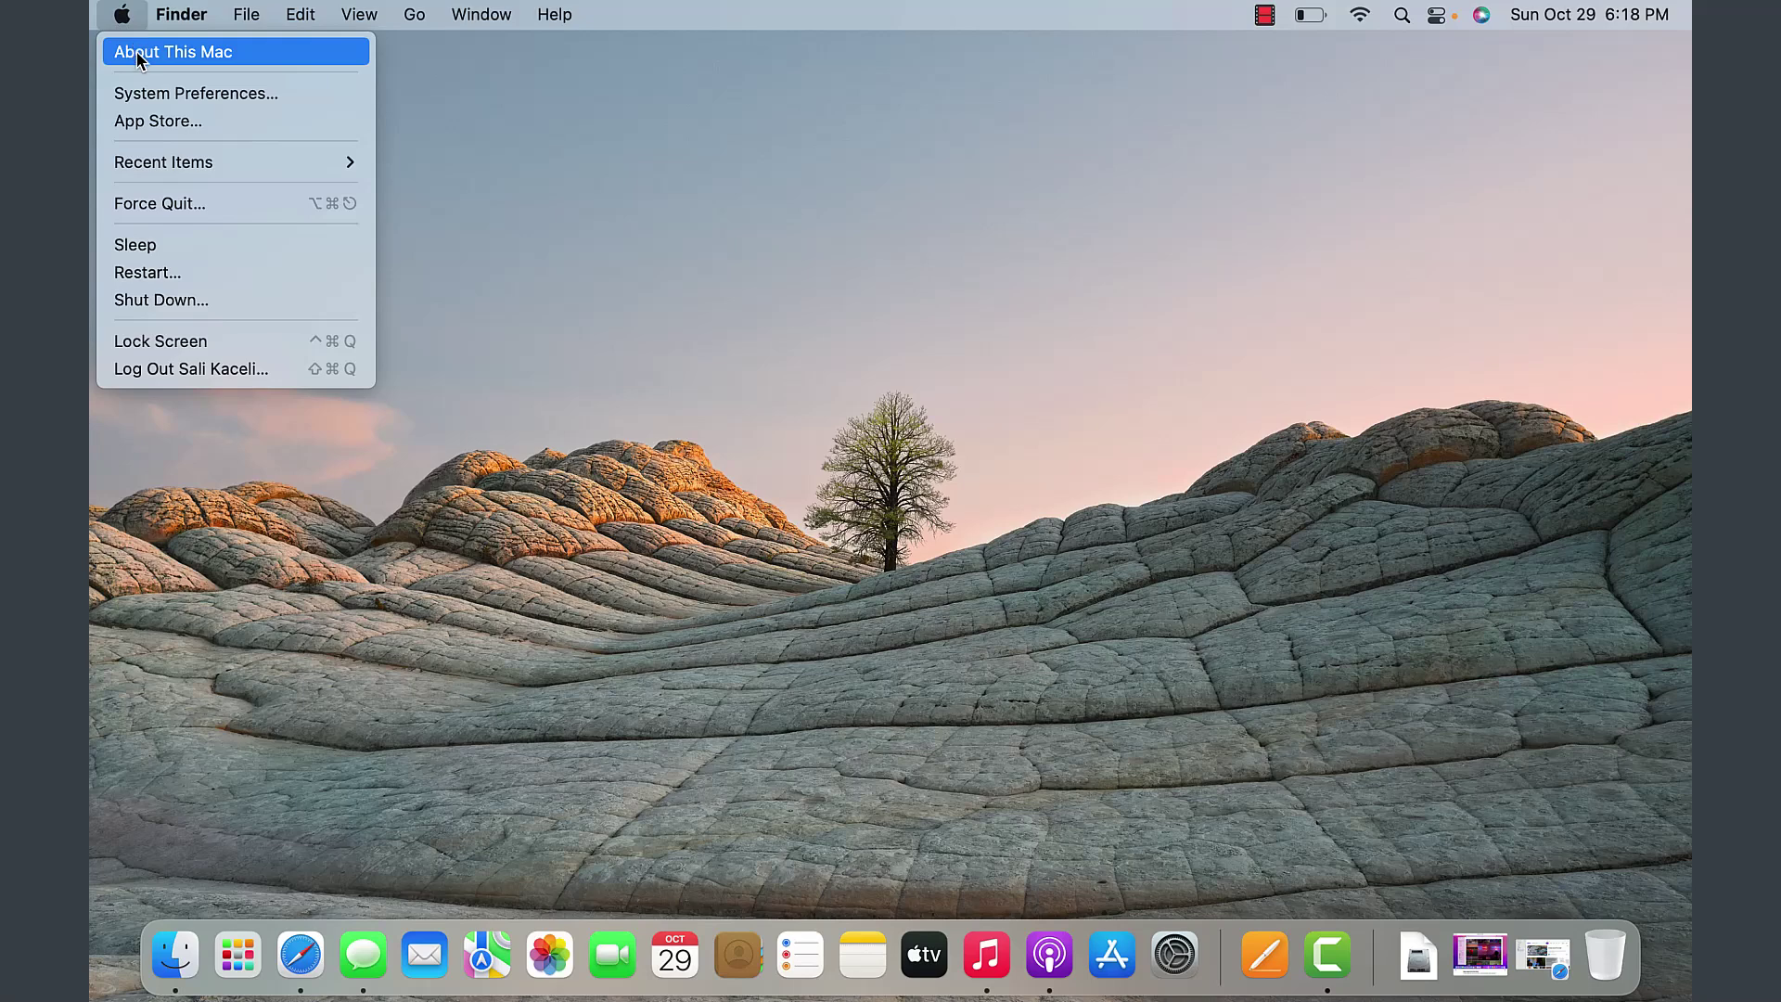
left_click(138, 53)
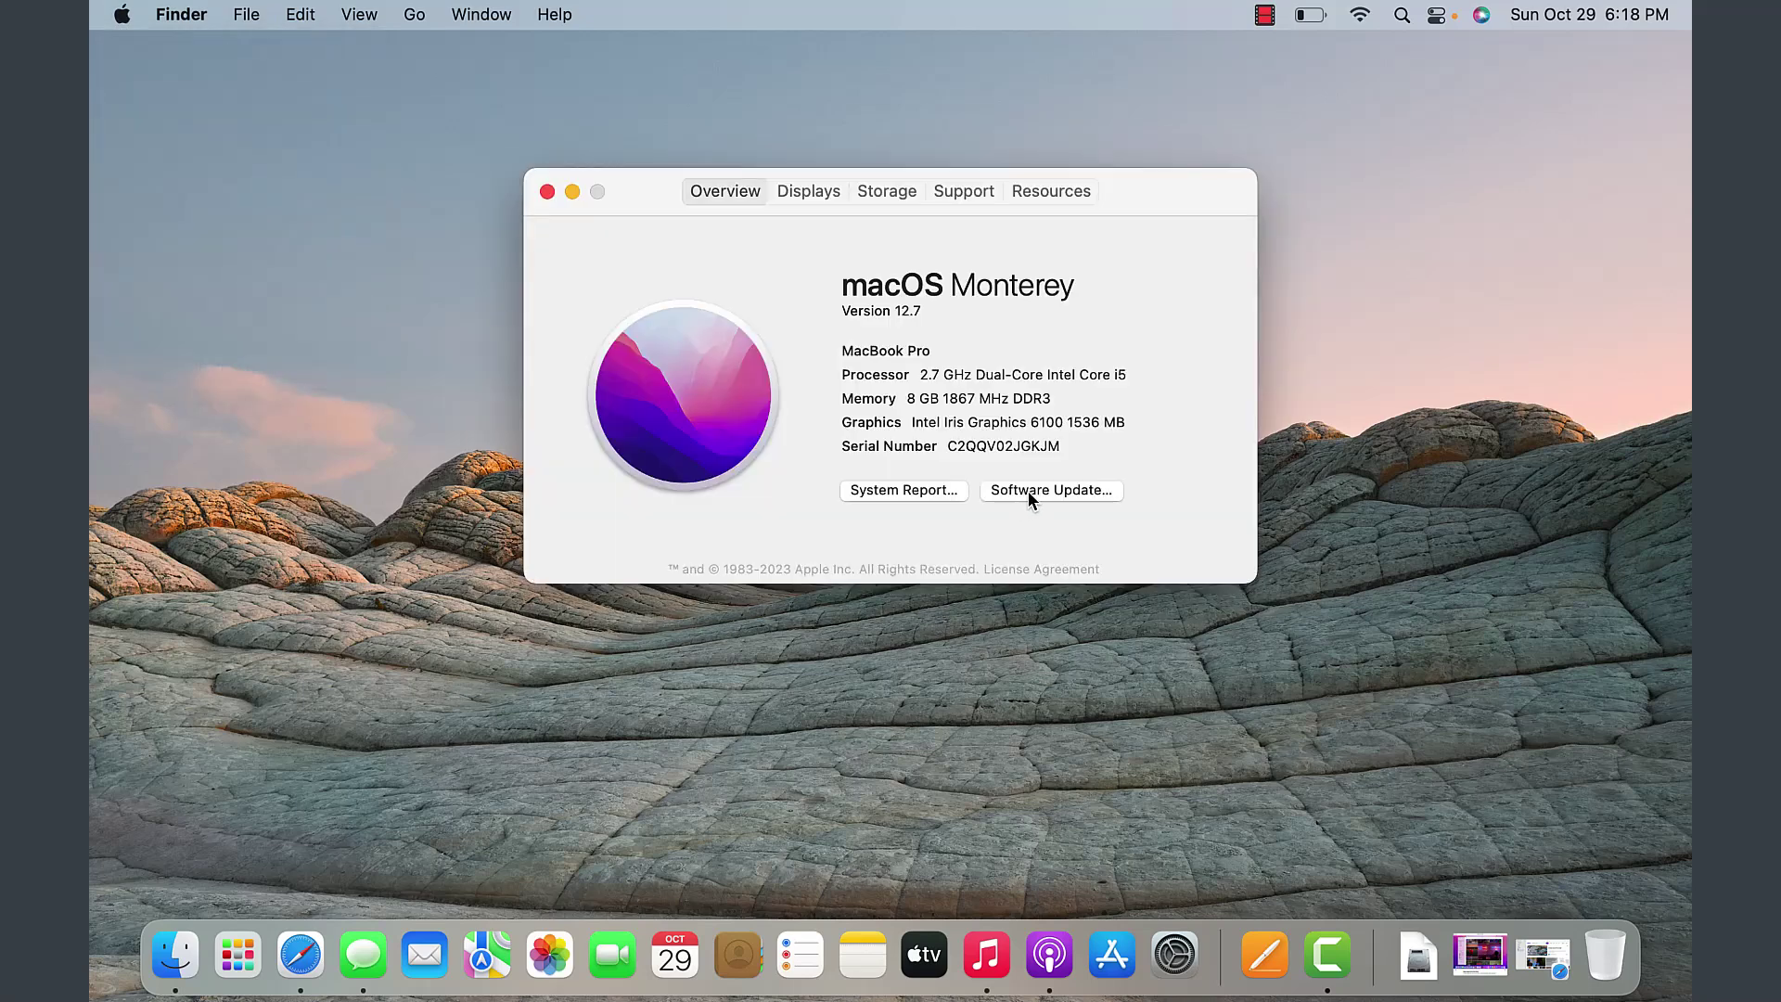
left_click(1028, 491)
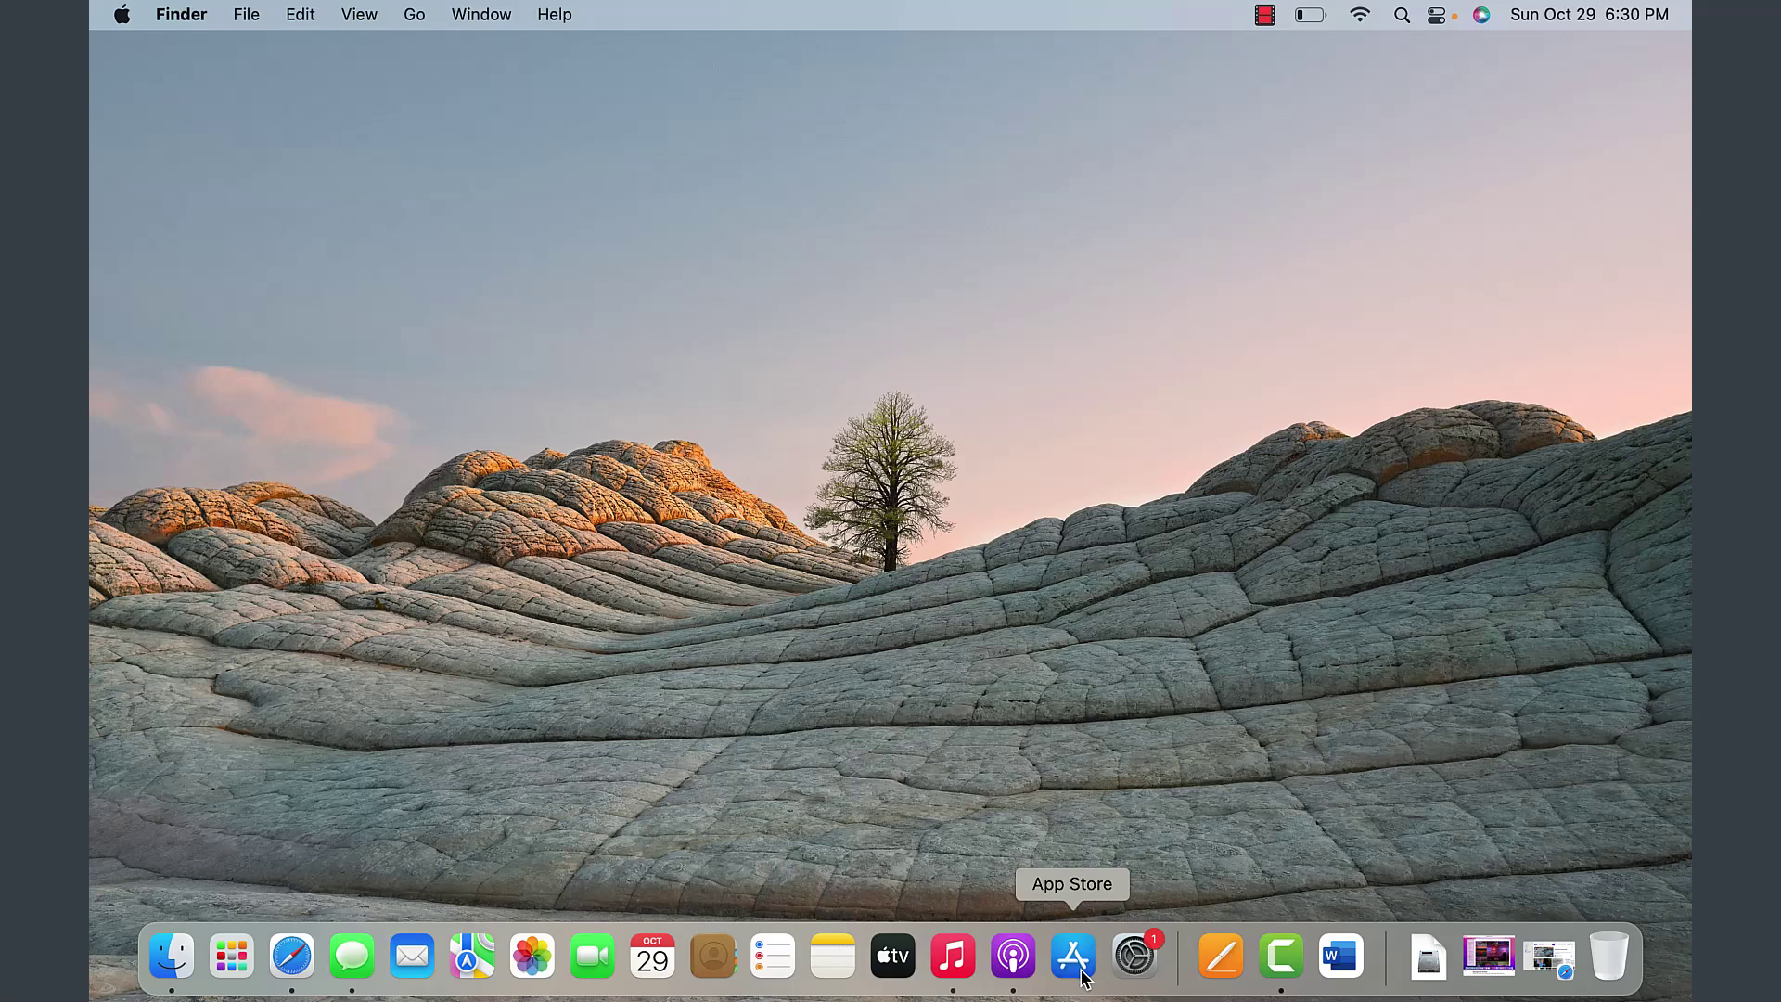
- Open the App Store and search for 'exel'
left_click(1074, 956)
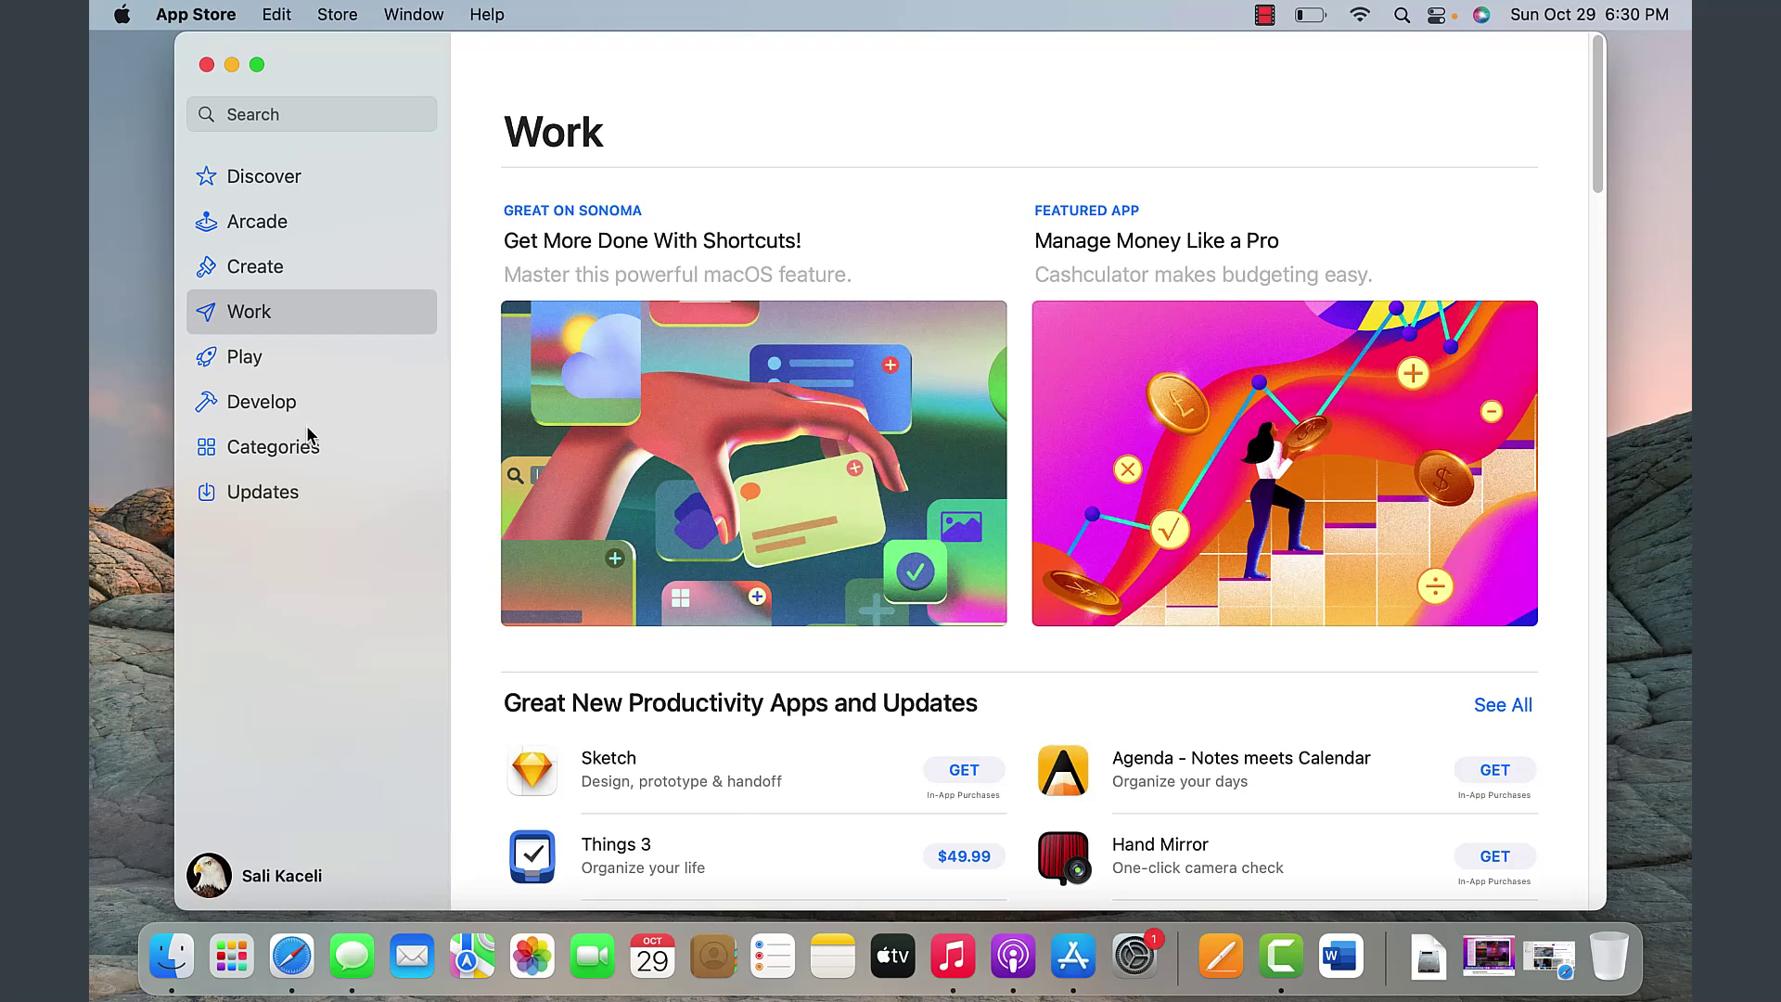
key("super+f")
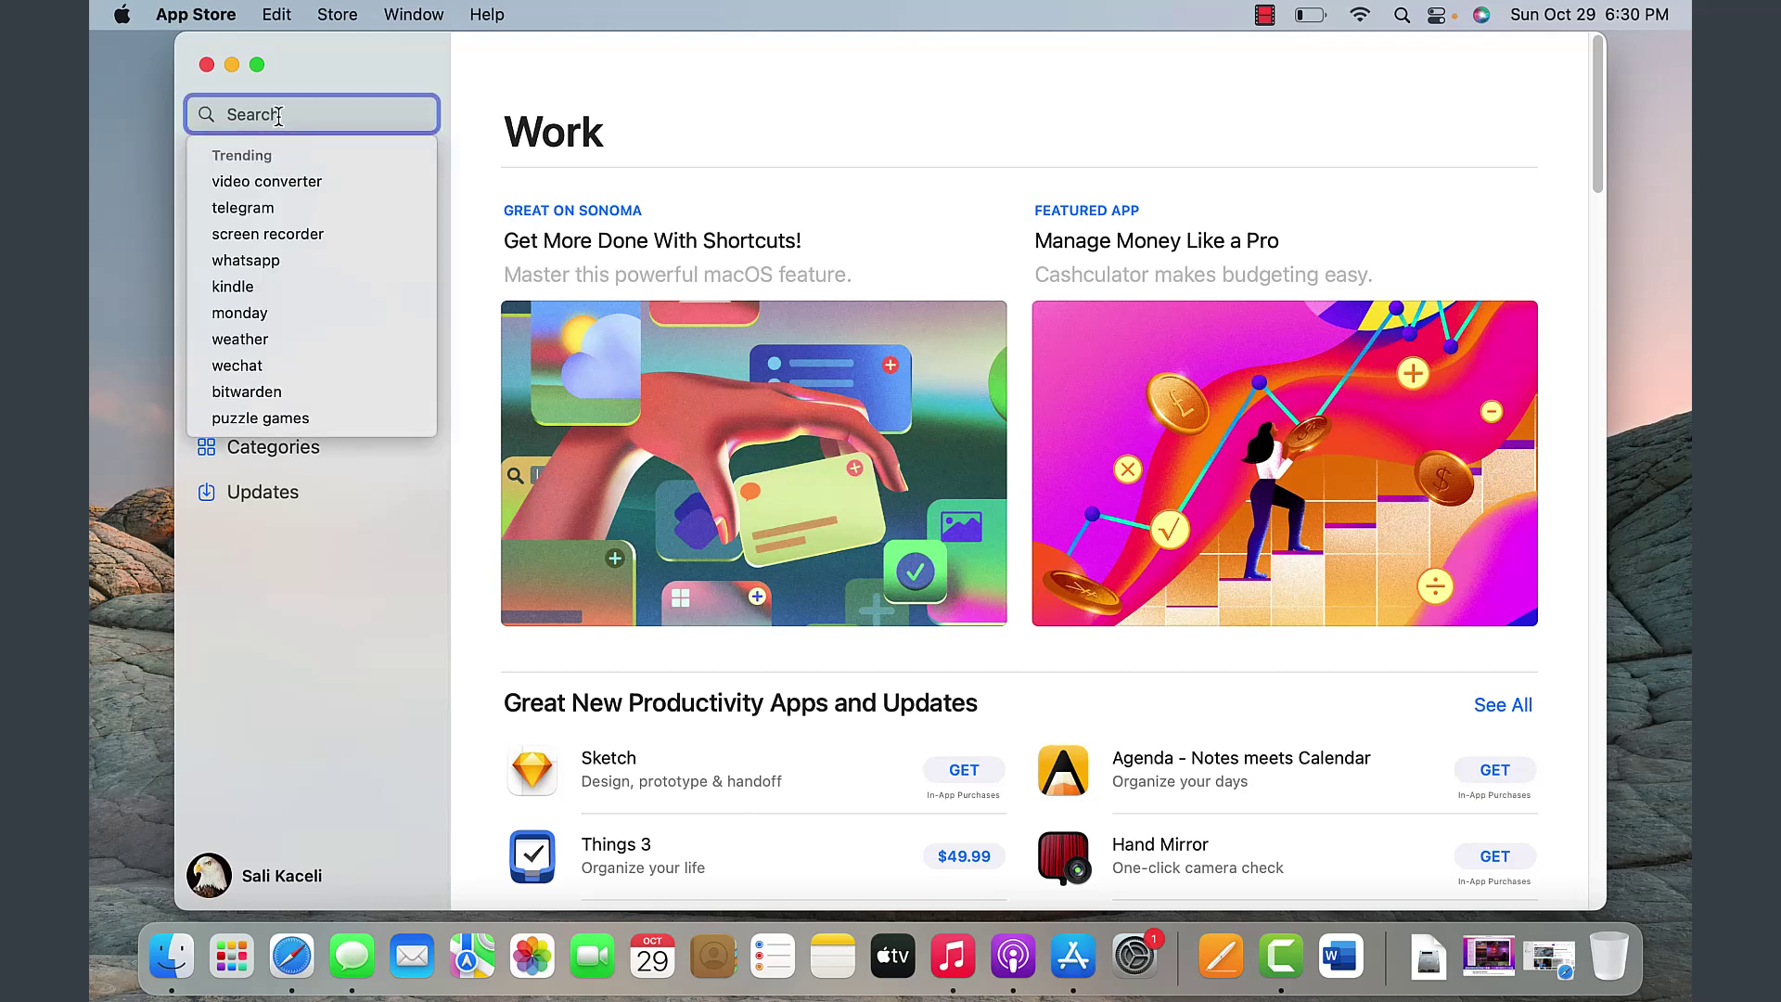
type("exel")
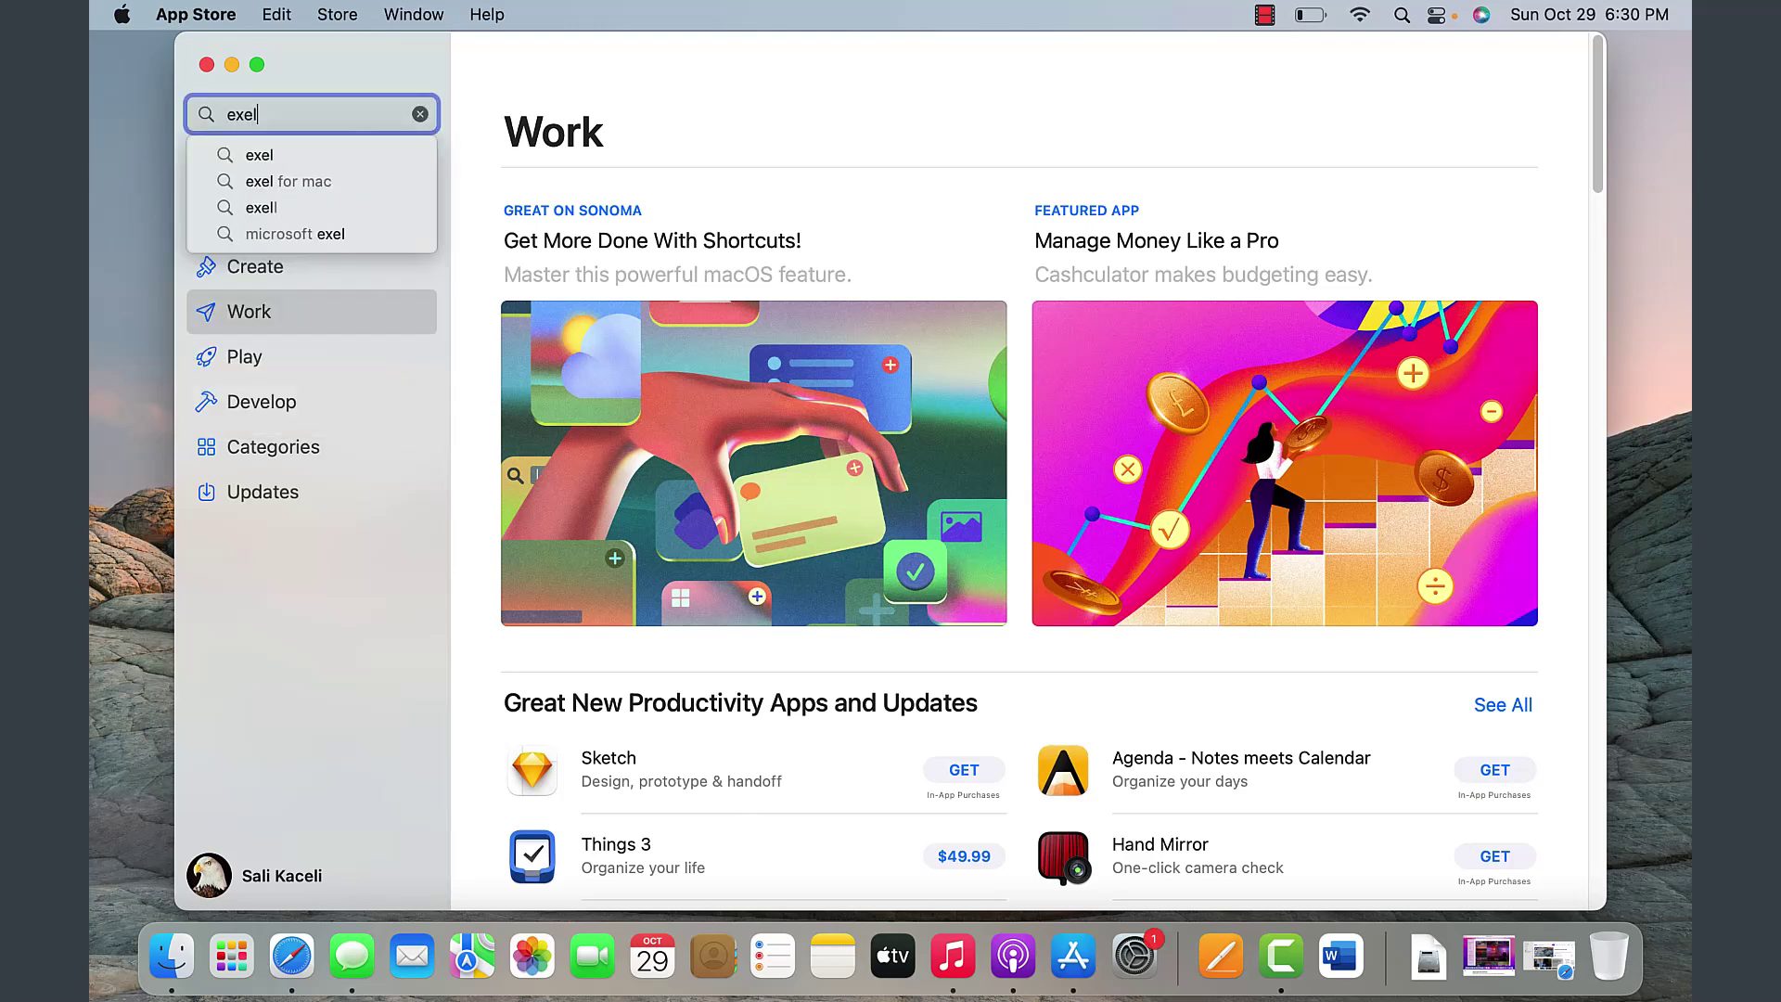
key("Return")
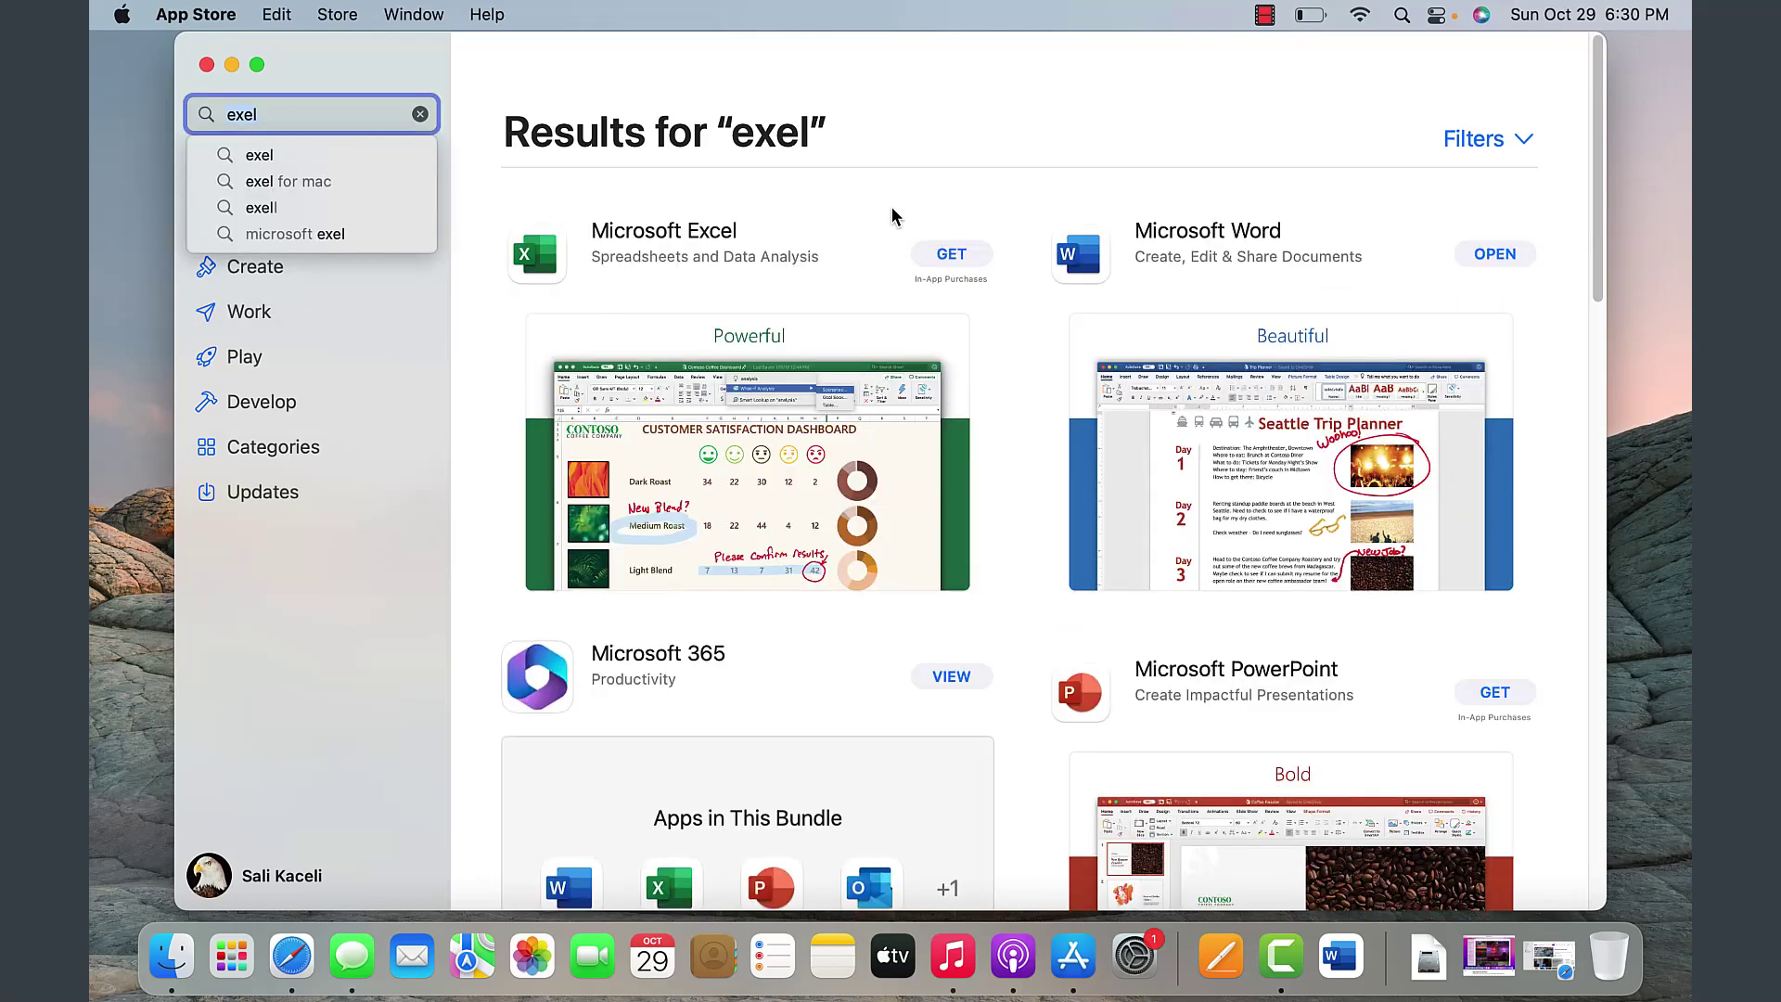
- Get and install Microsoft Excel, confirming the sign-in to start the download
left_click(949, 256)
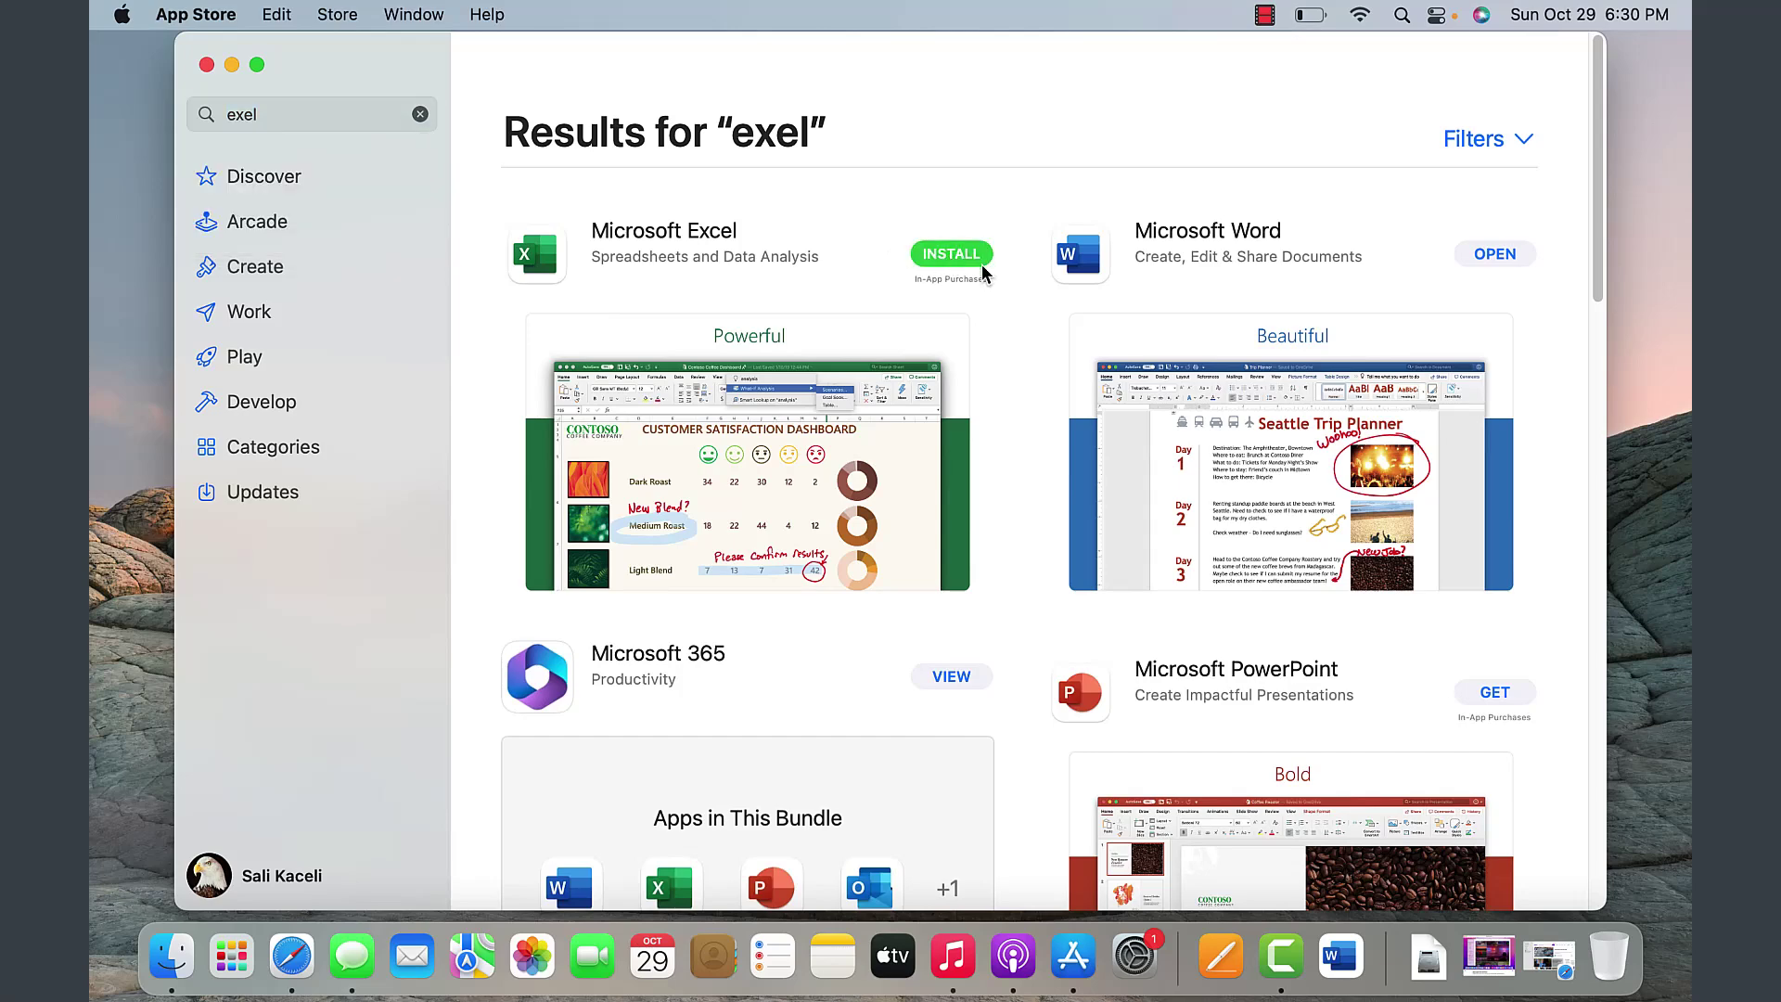
left_click(958, 258)
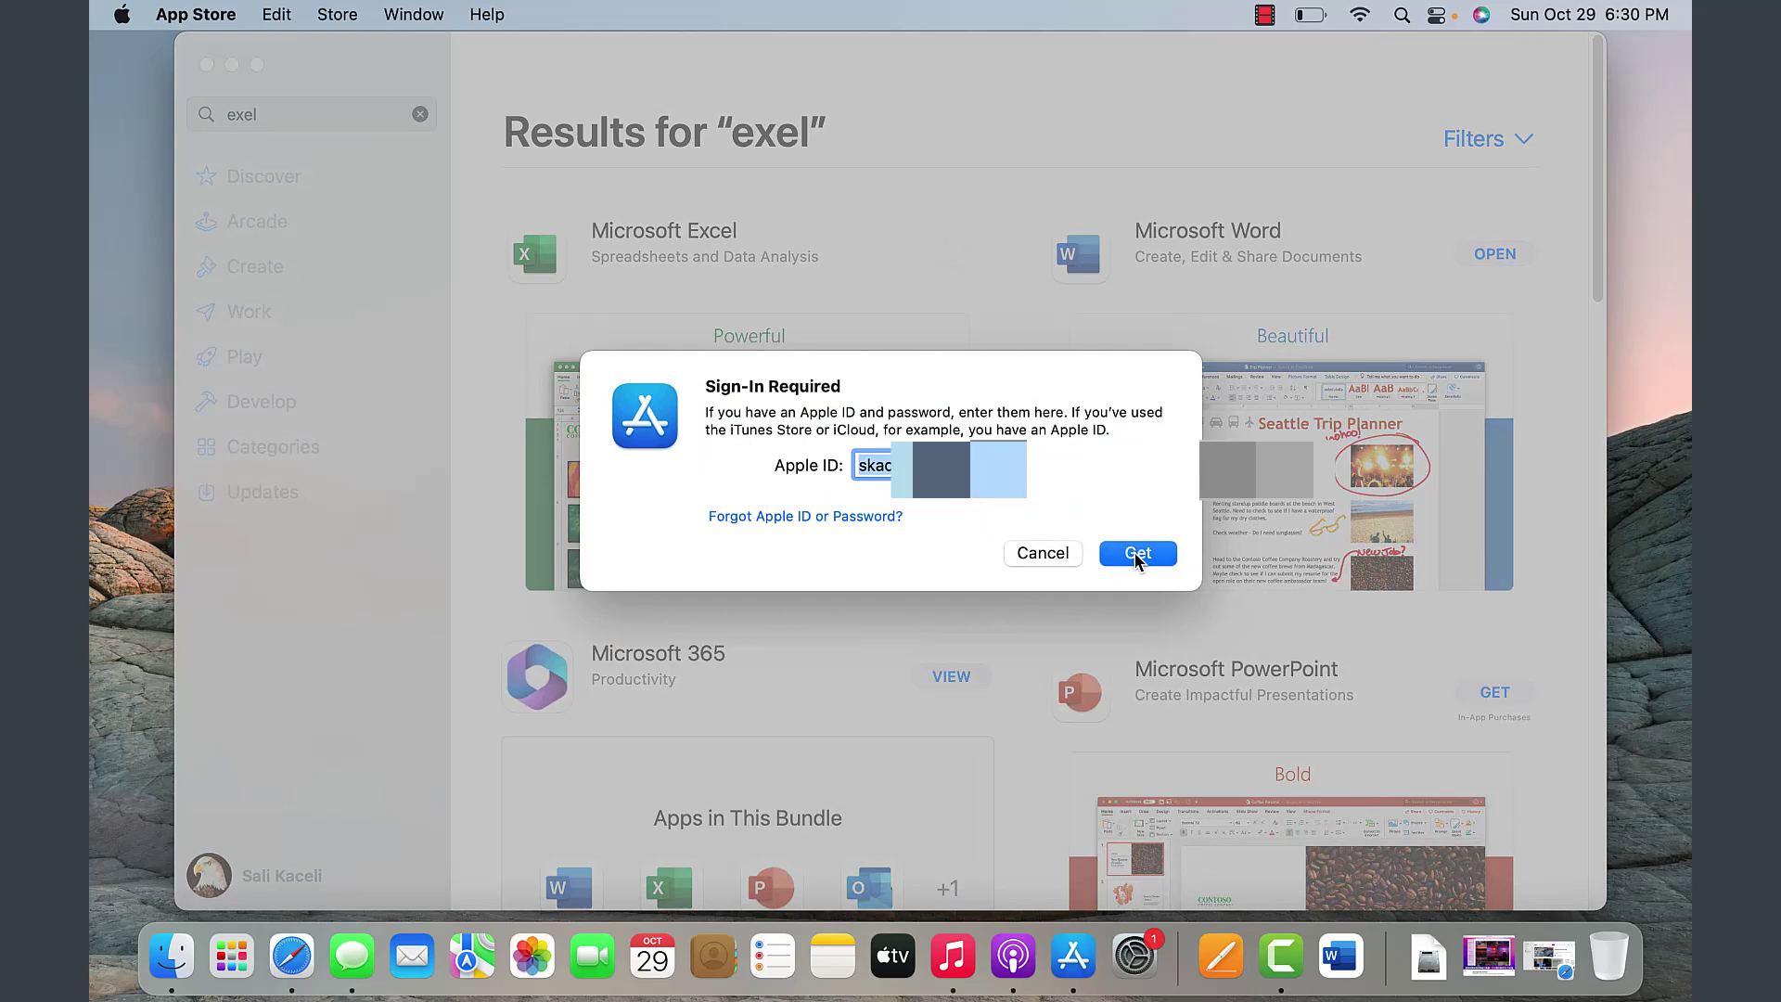
left_click(1138, 554)
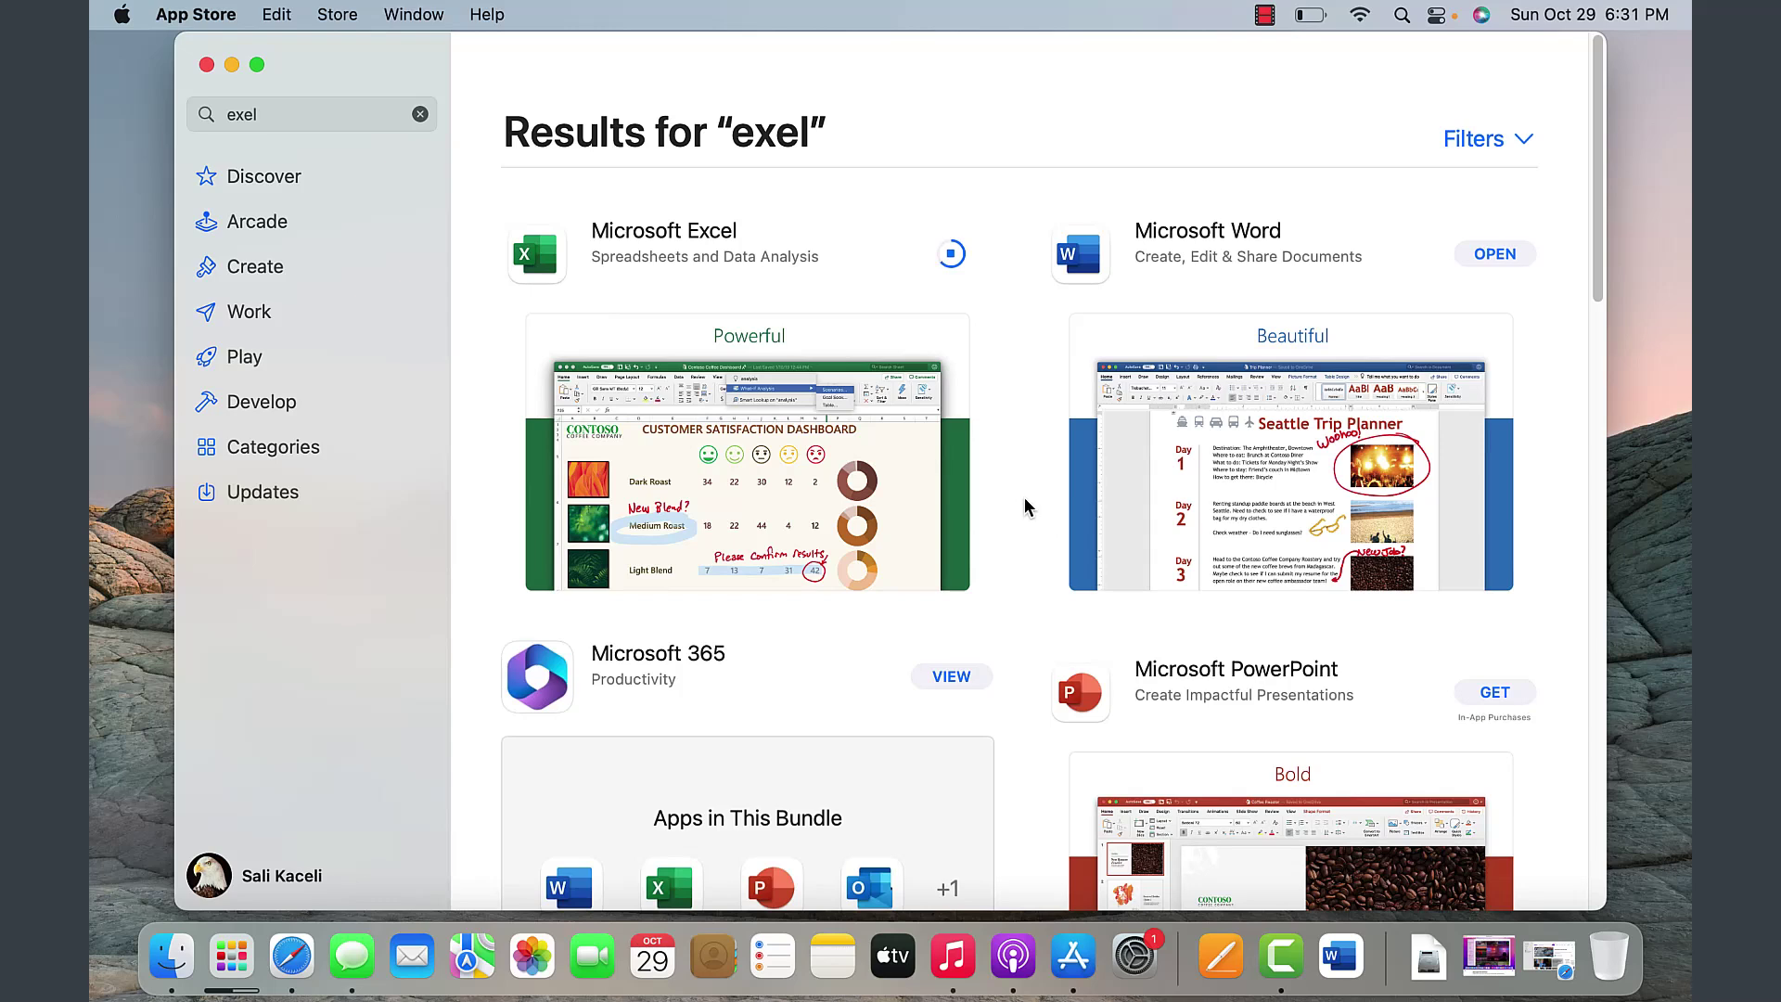
key("super+Tab")
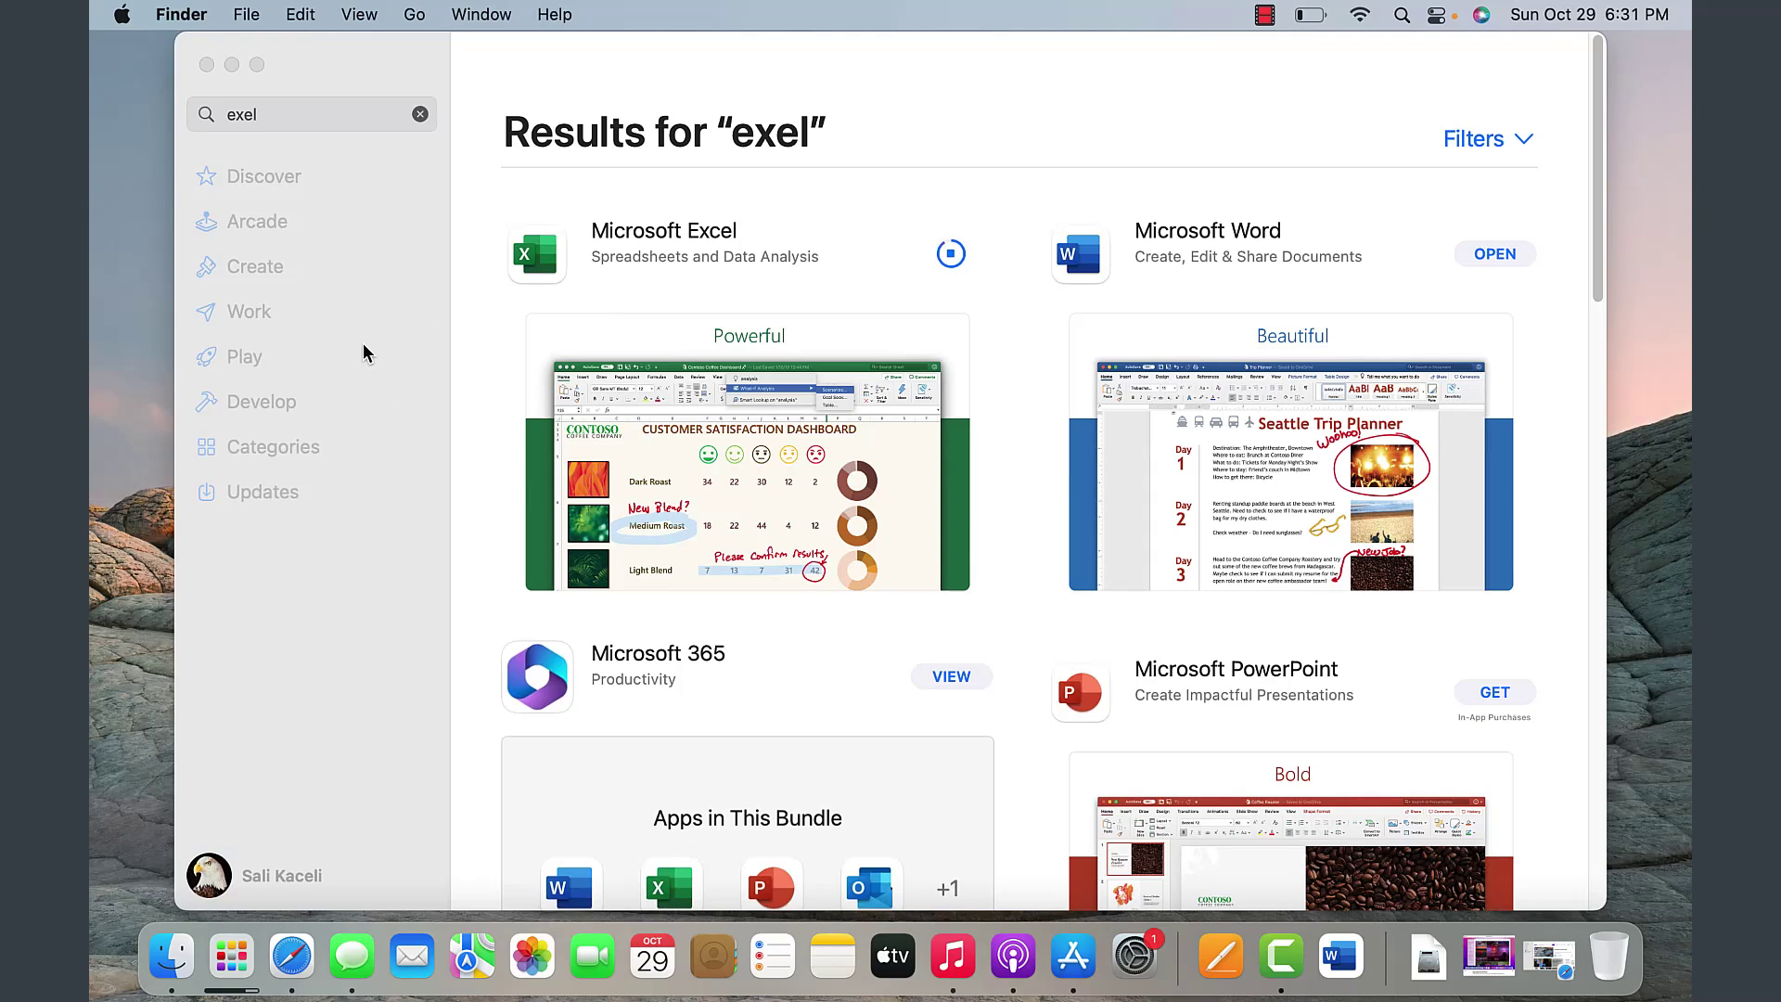
- Check Excel's Installing icon in Launchpad, then open Microsoft Word
left_click(229, 960)
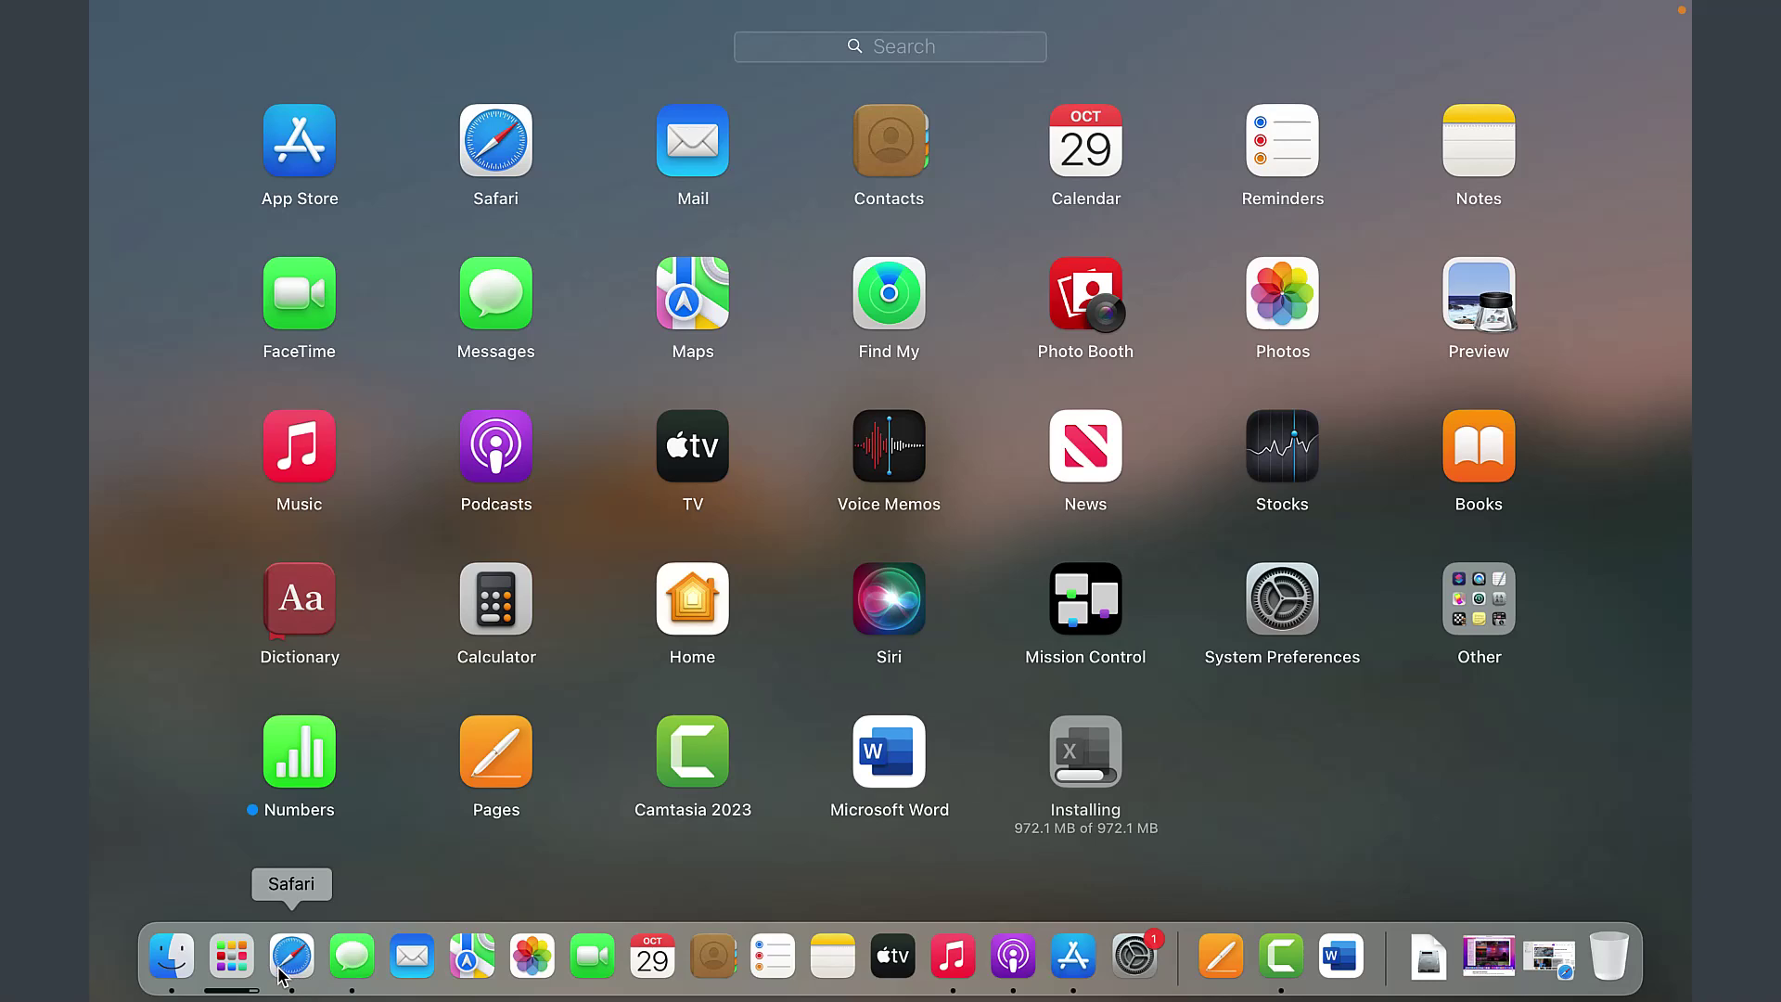
left_click(889, 752)
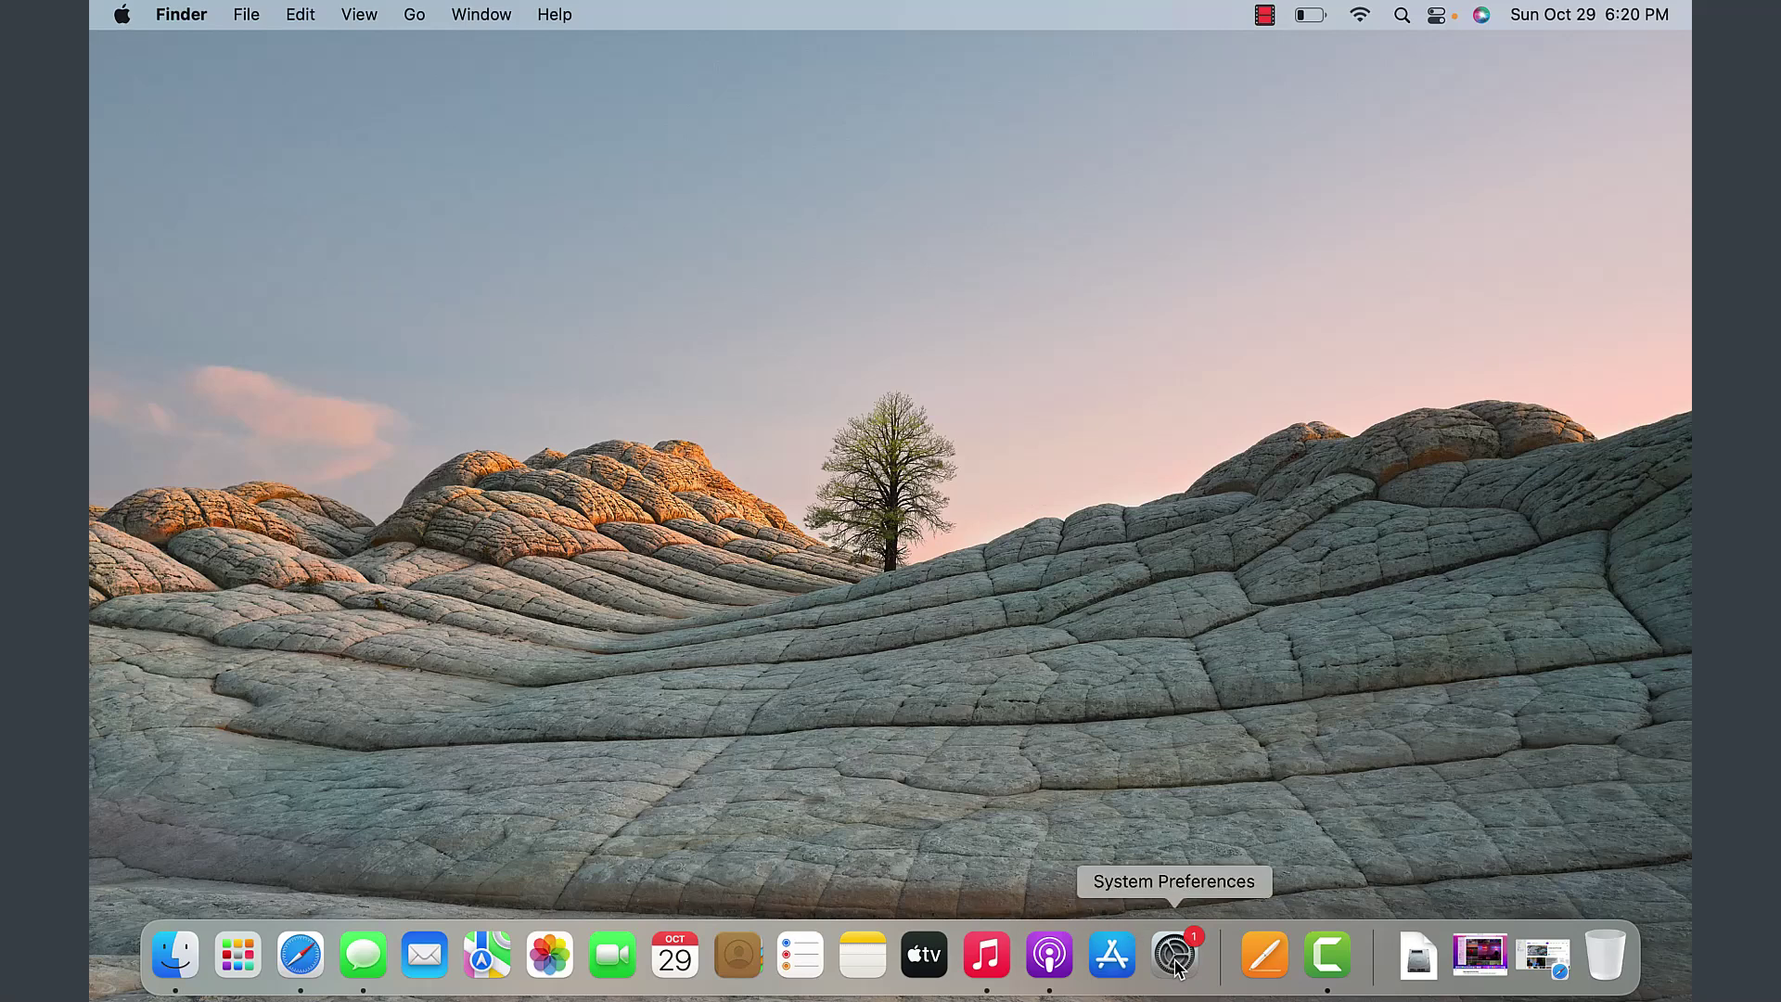
- Open the Apple menu to reach its sleep, restart and Shut Down options
left_click(125, 19)
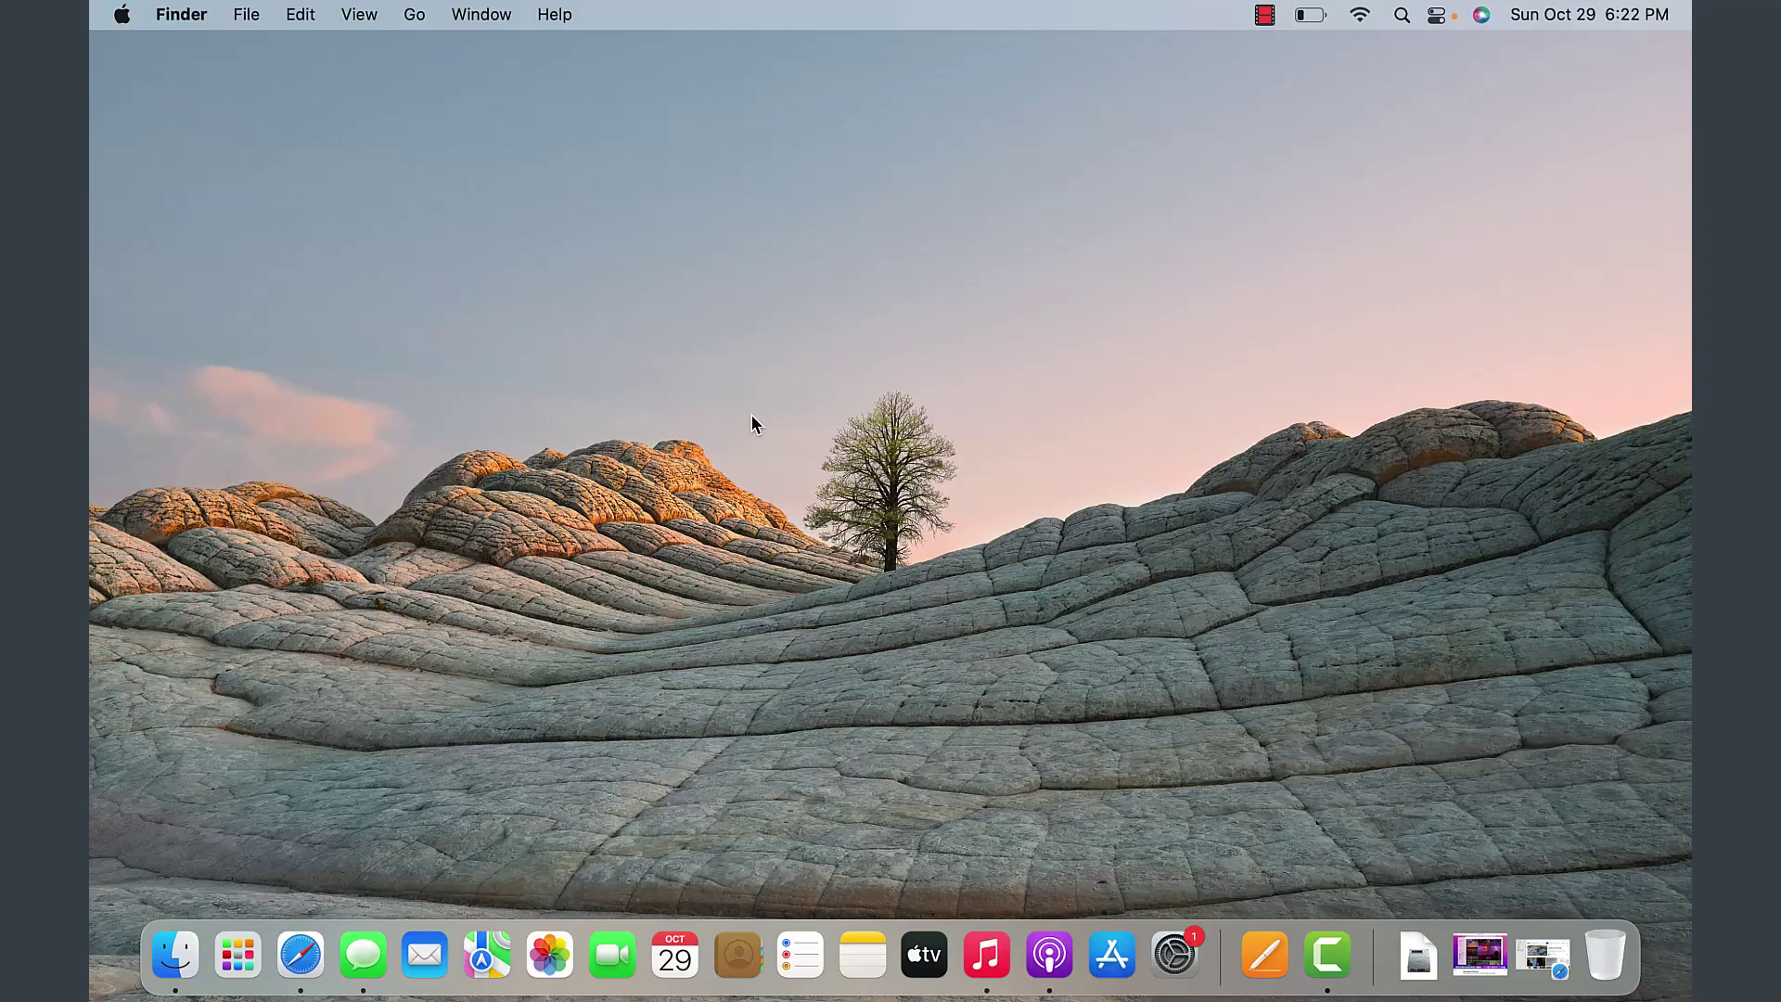
left_click(123, 20)
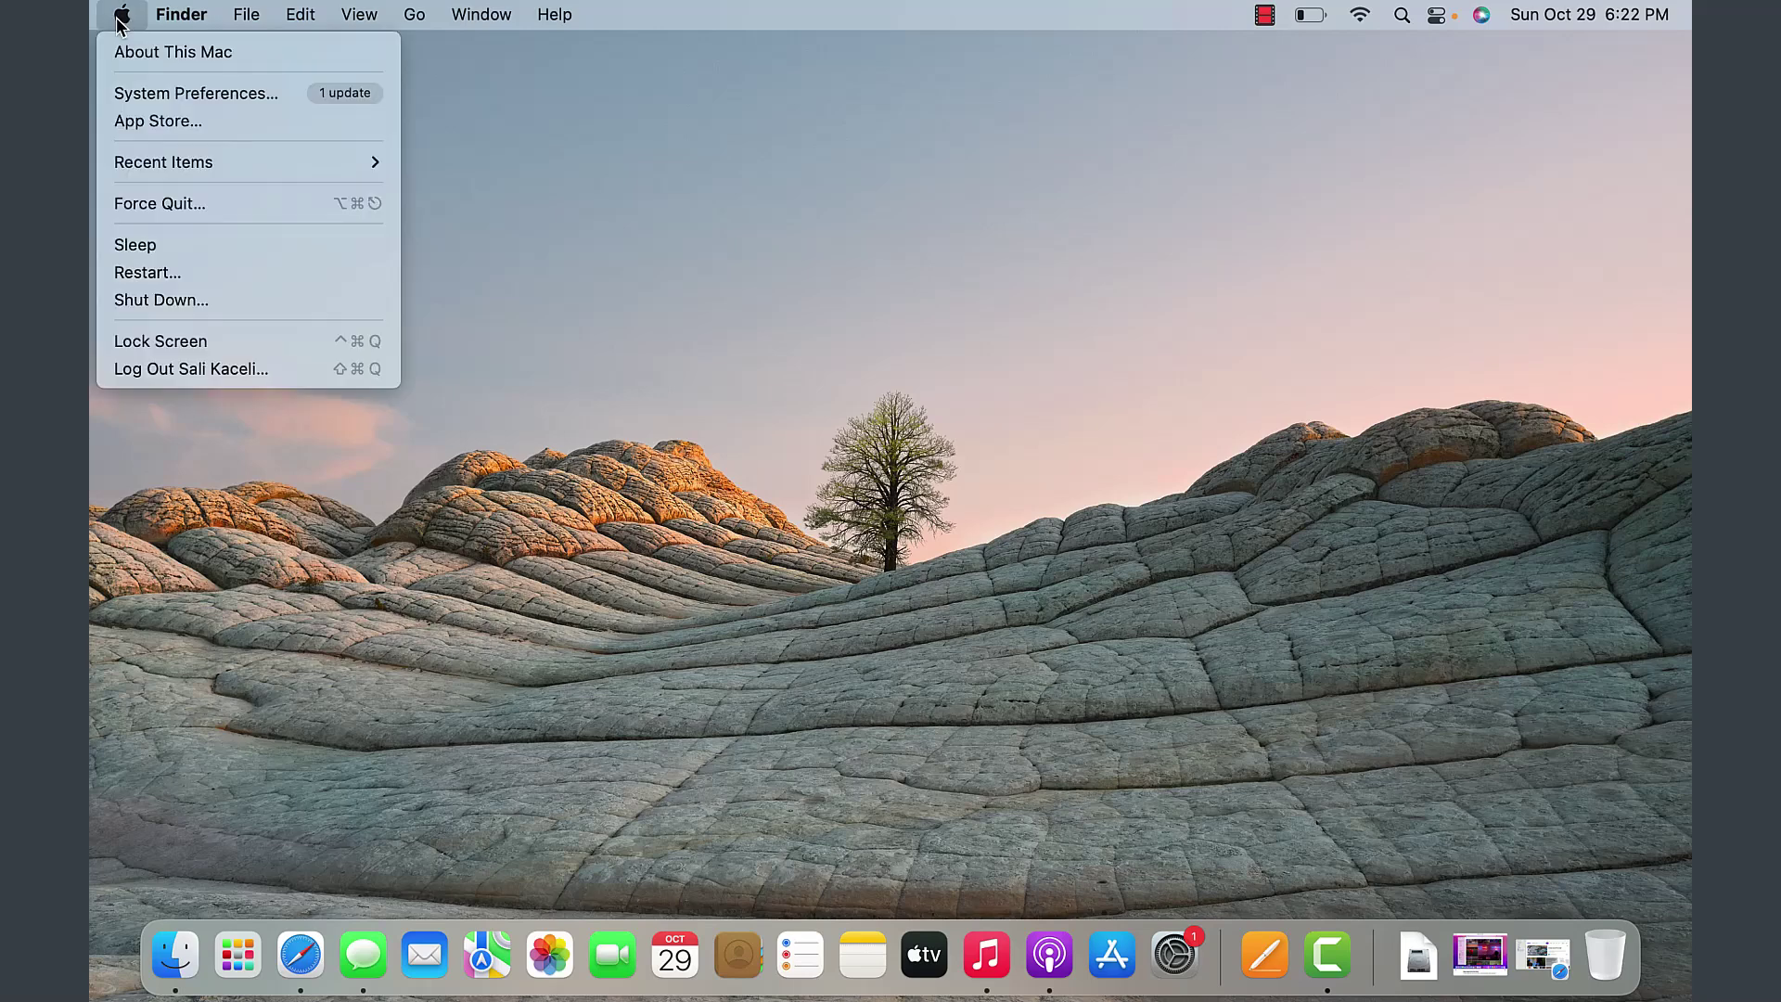